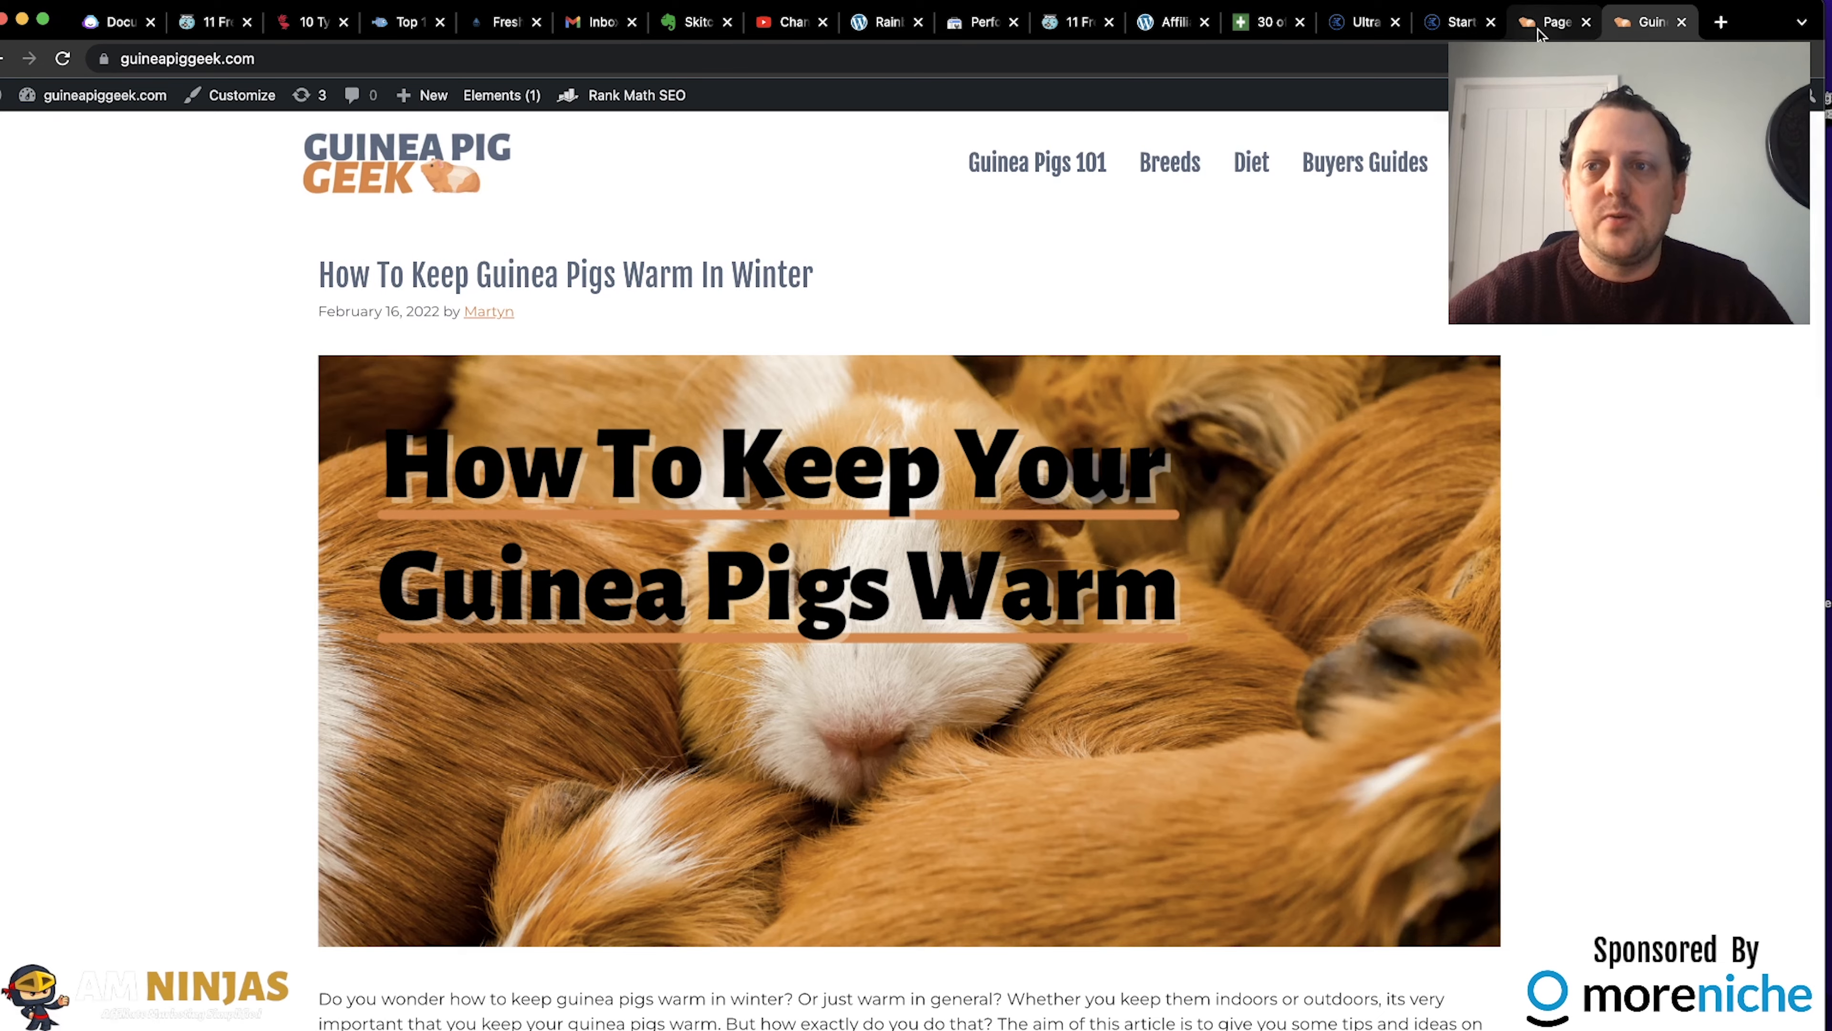
Create a new page from the site's Pages list in WordPress admin and title it "Home".
left_click(1550, 21)
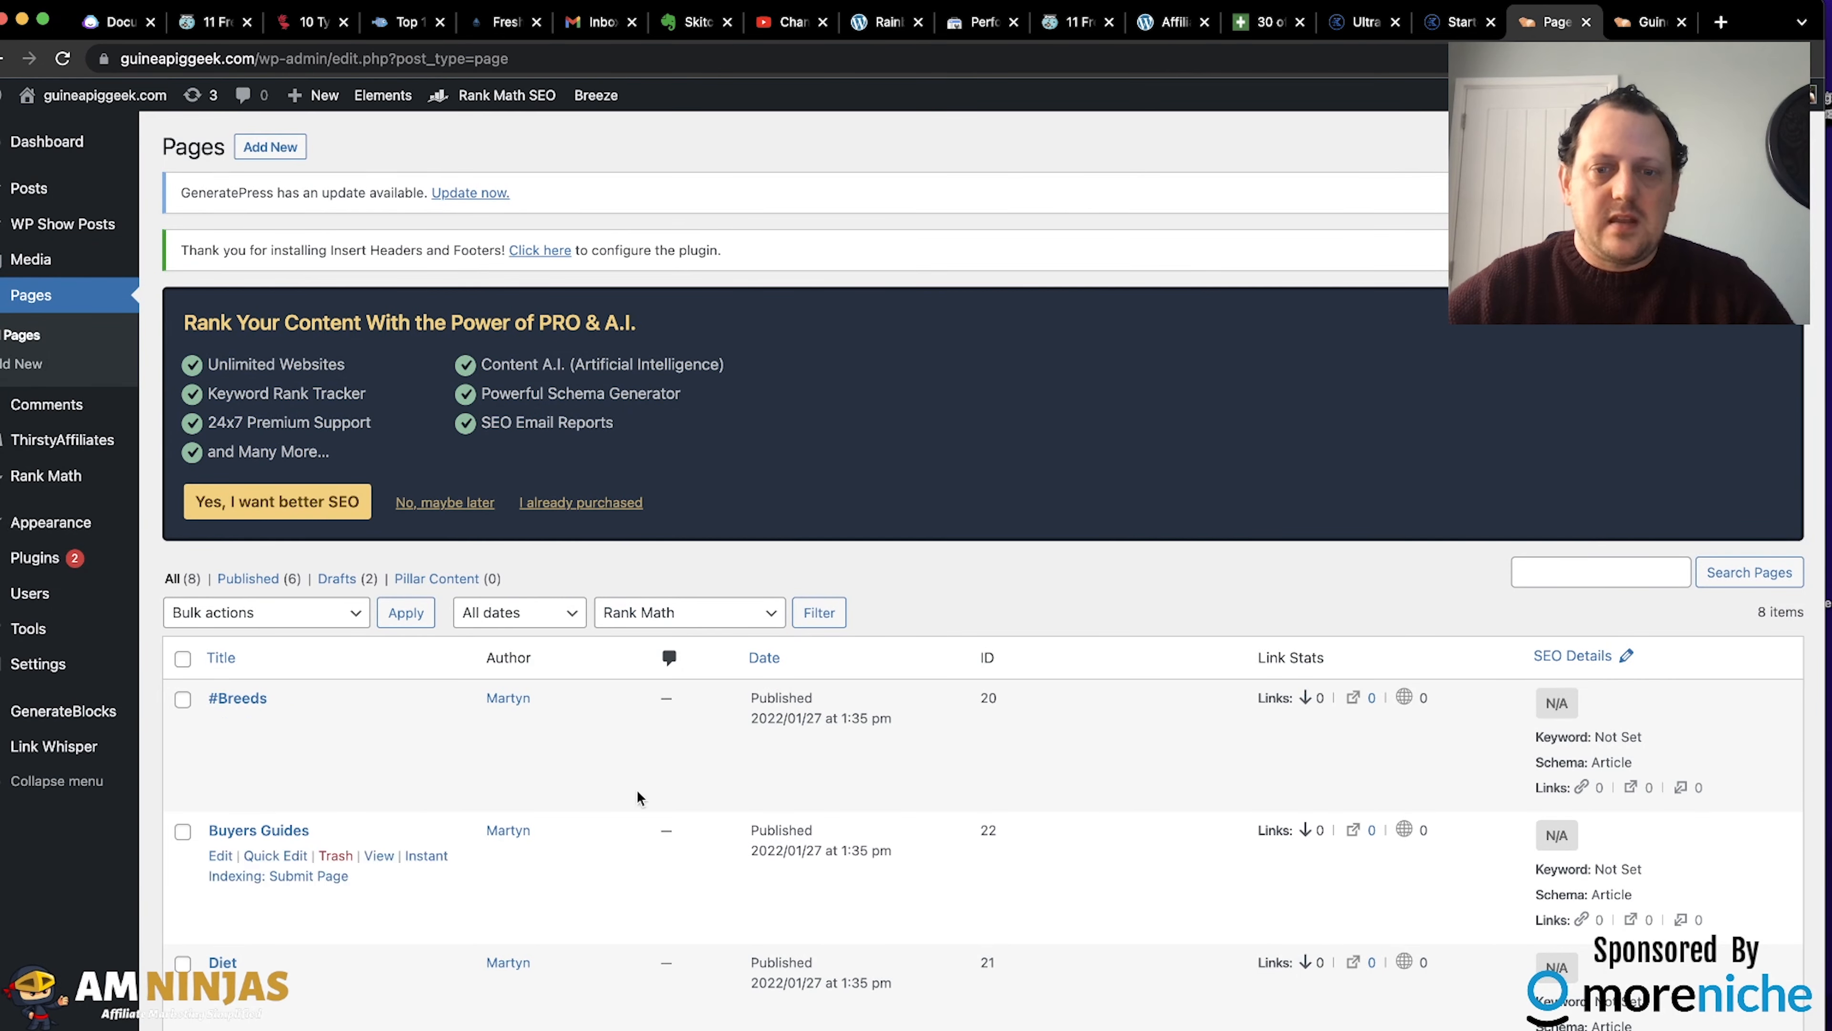
scroll(637, 789, "down", 2)
scroll(637, 789, "up", 2)
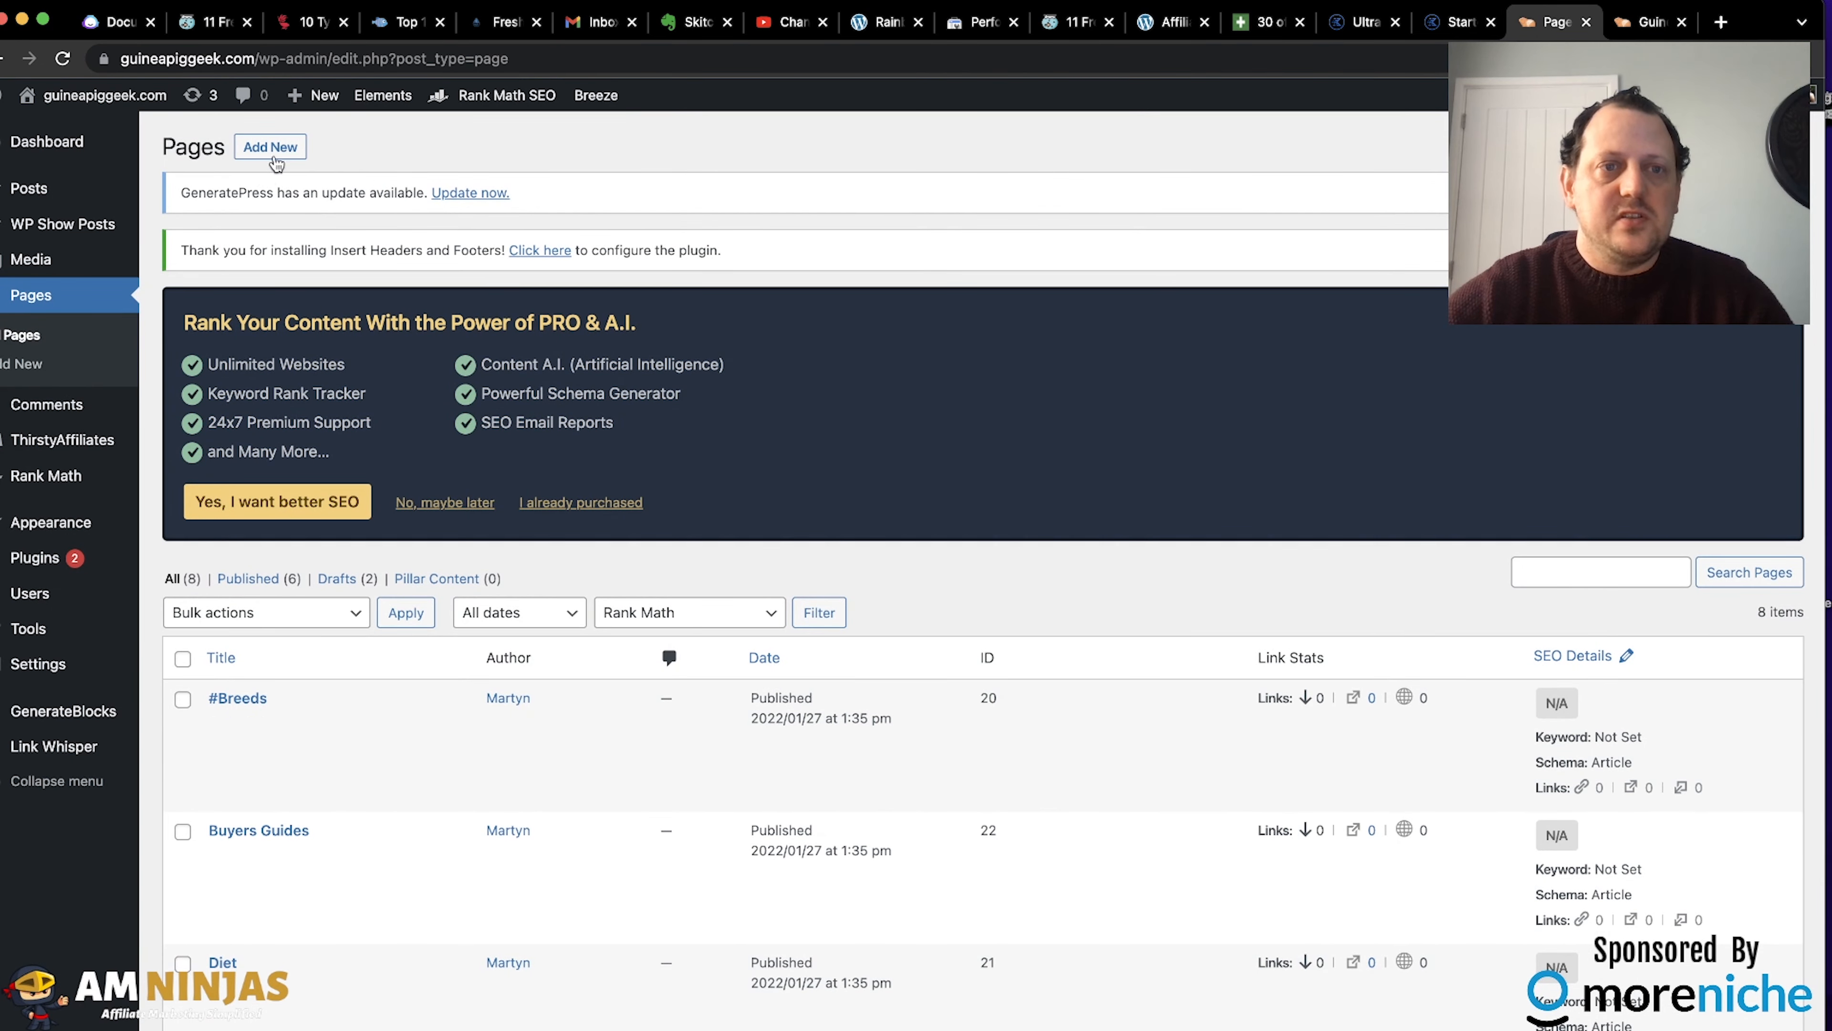
left_click(280, 152)
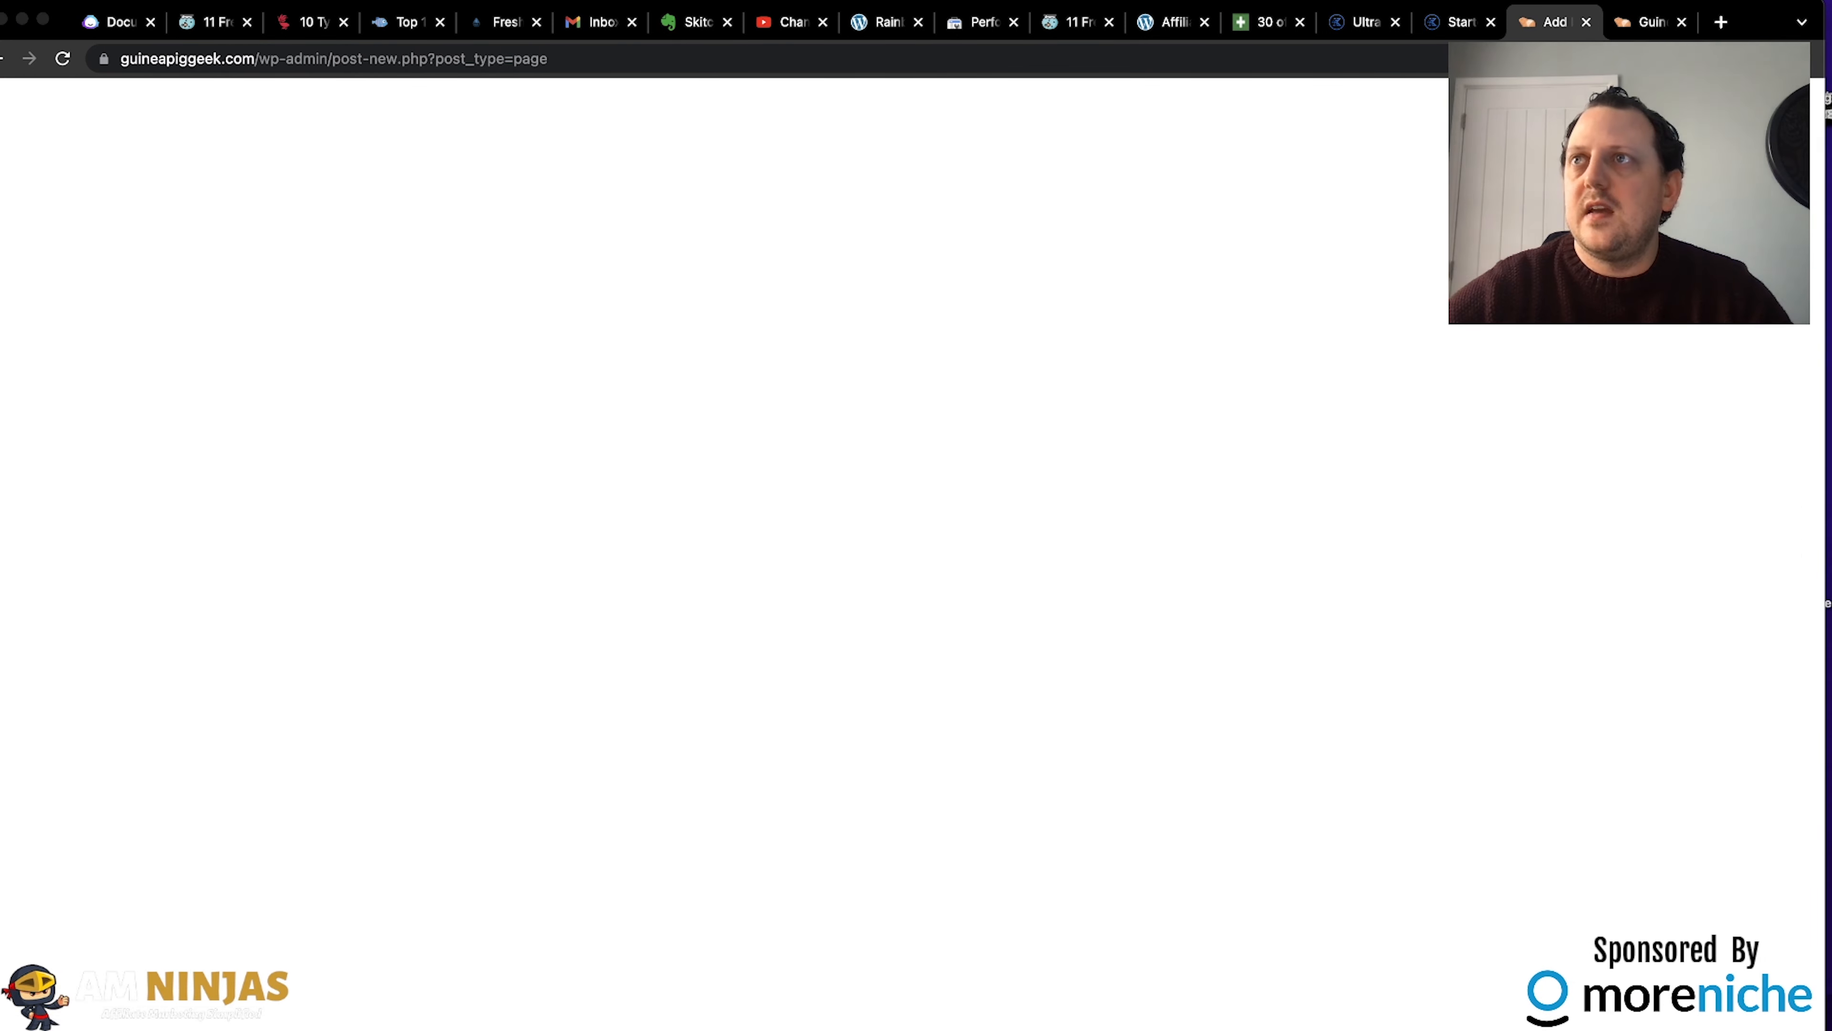
left_click(425, 239)
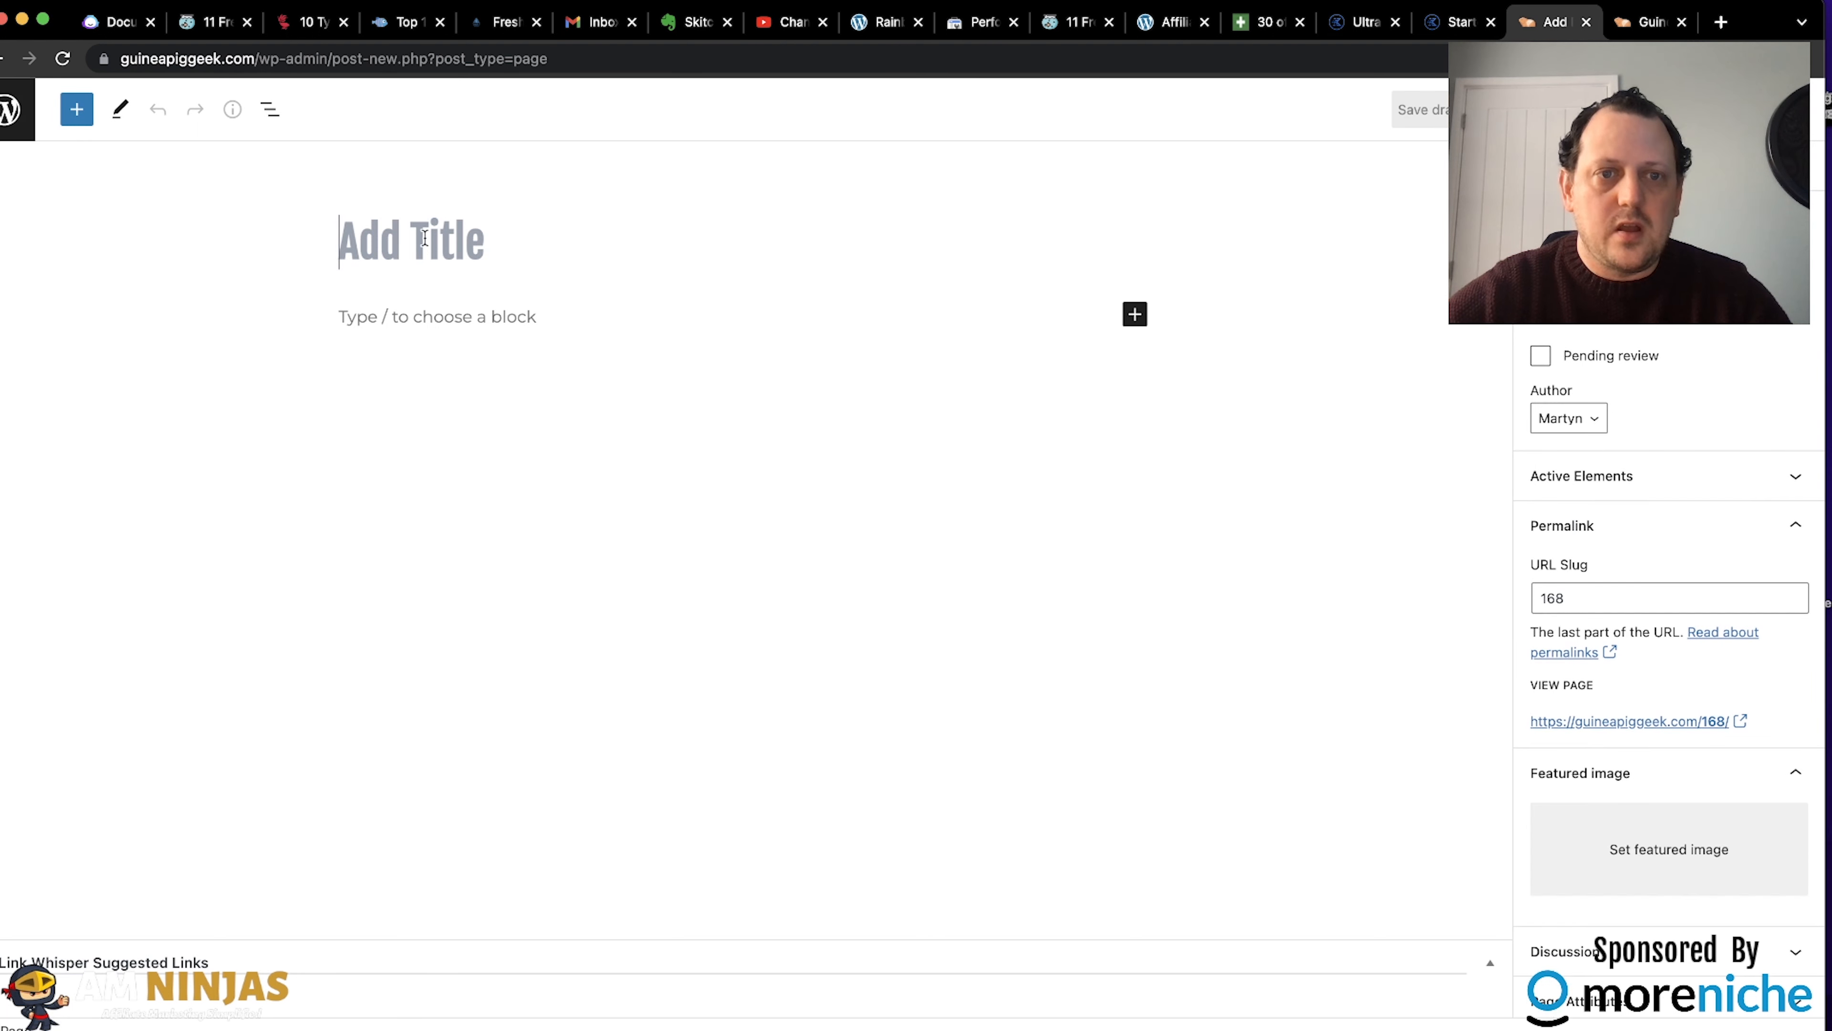
type("Home")
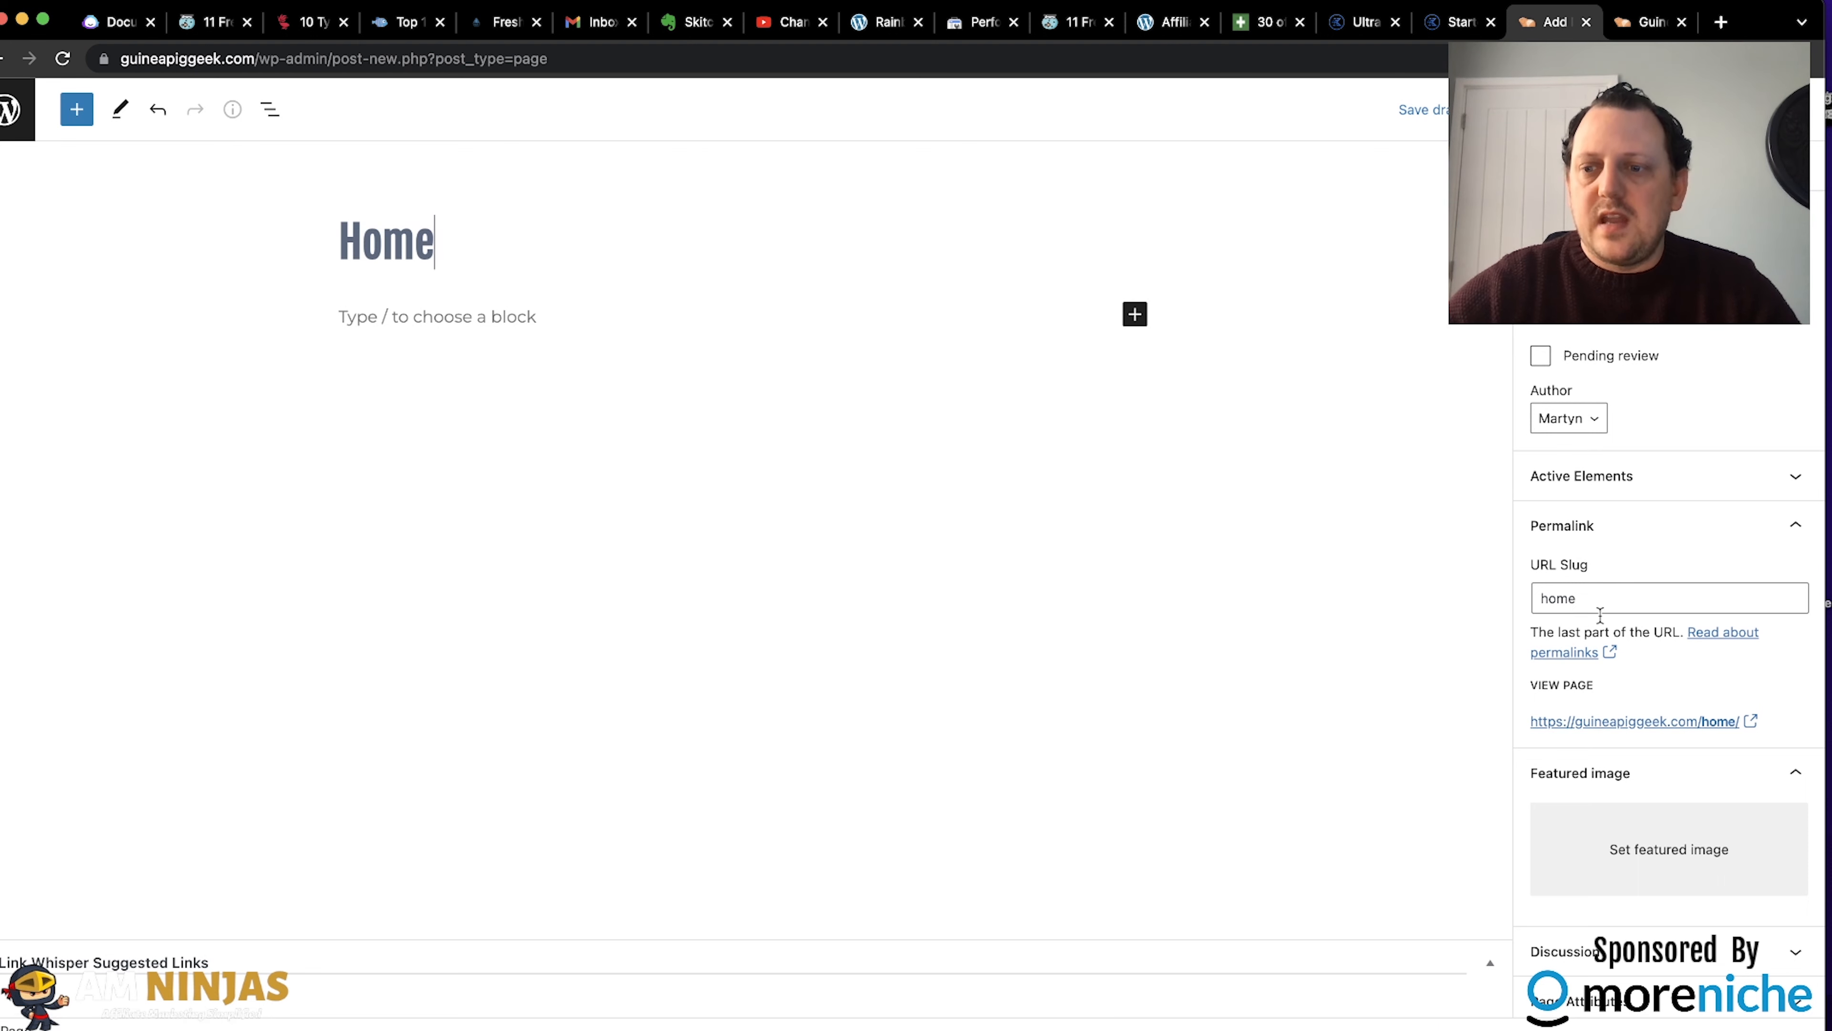
Disable the Content Title element in the Home page's layout settings.
scroll(1600, 614, "down", 10)
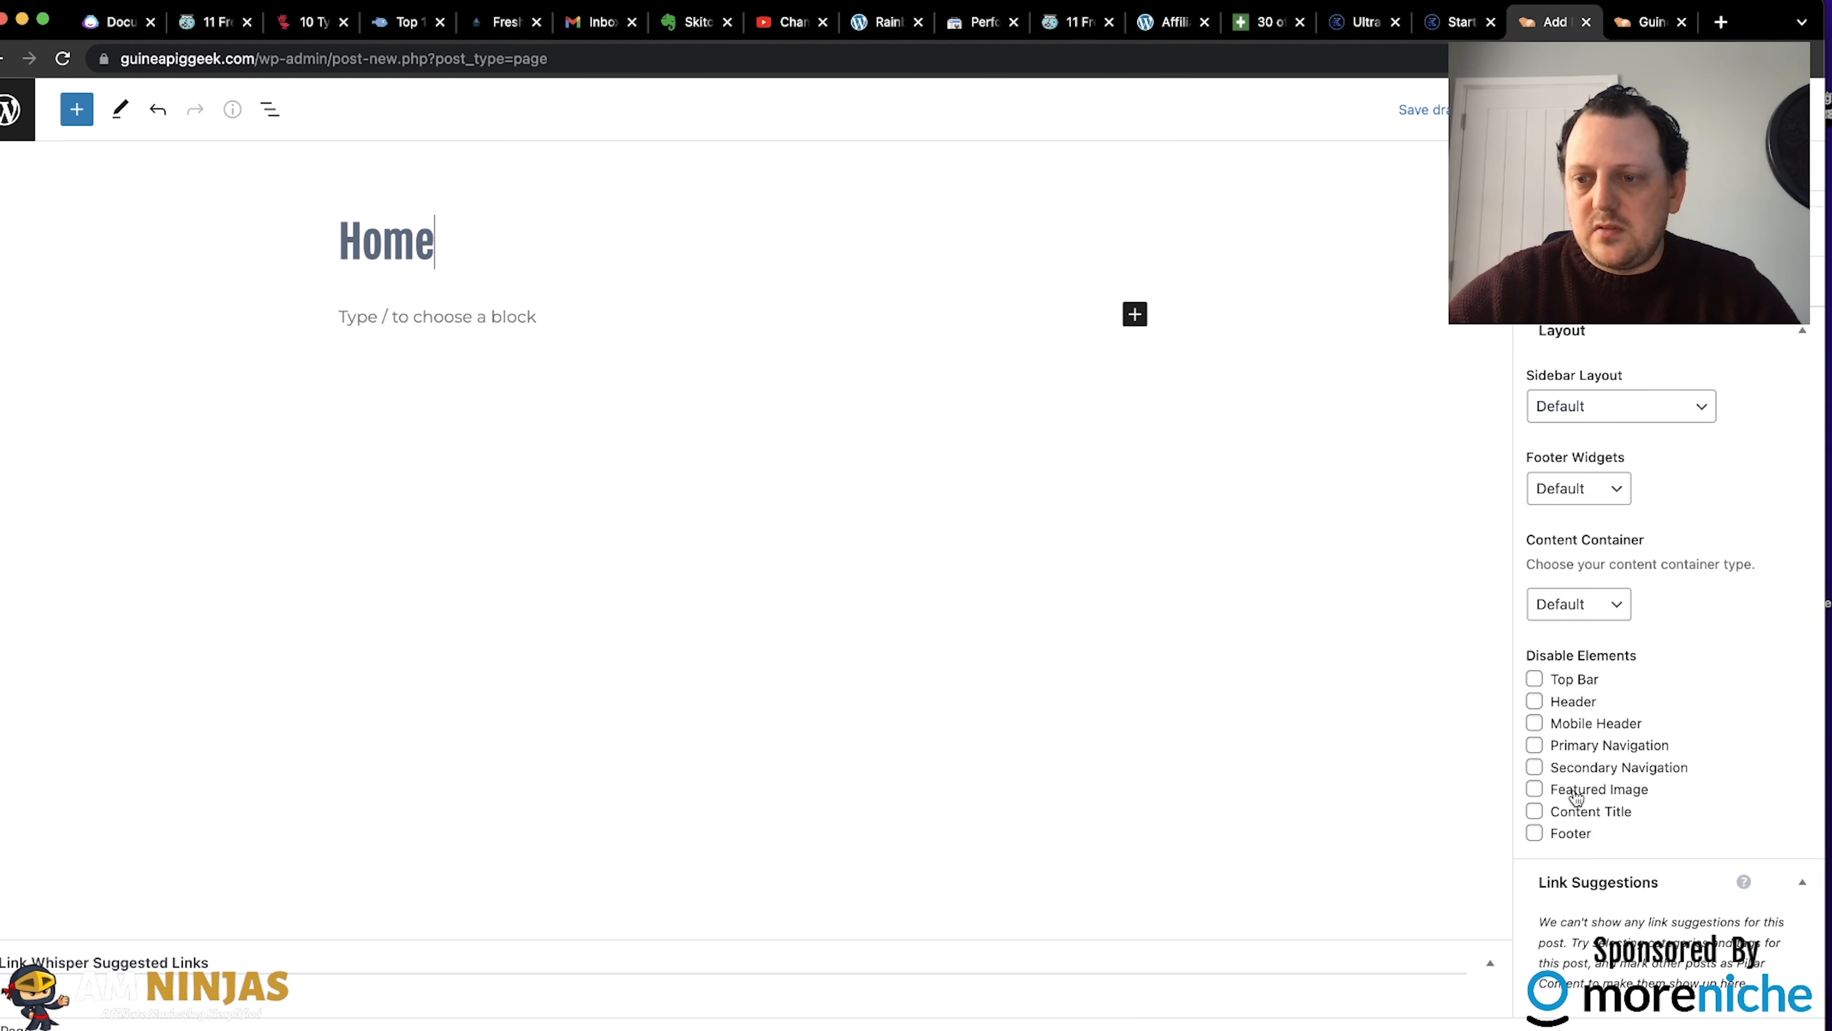
left_click(1535, 812)
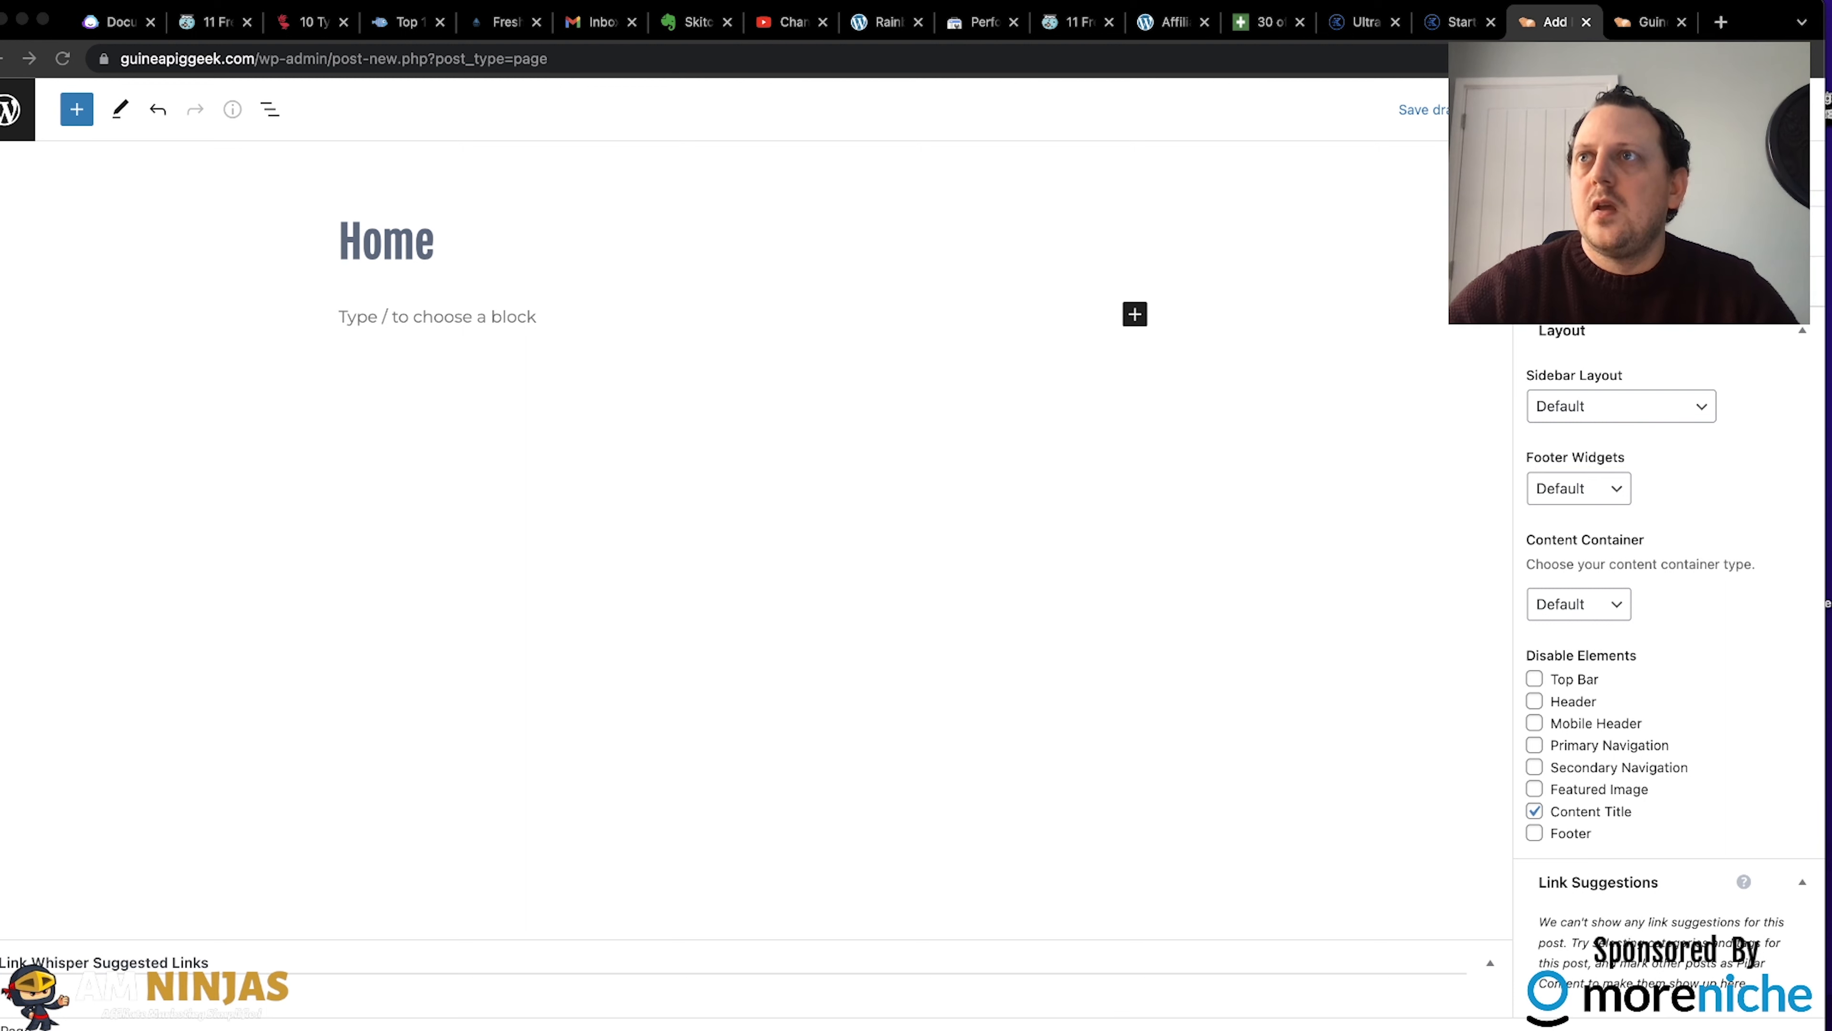
left_click(648, 364)
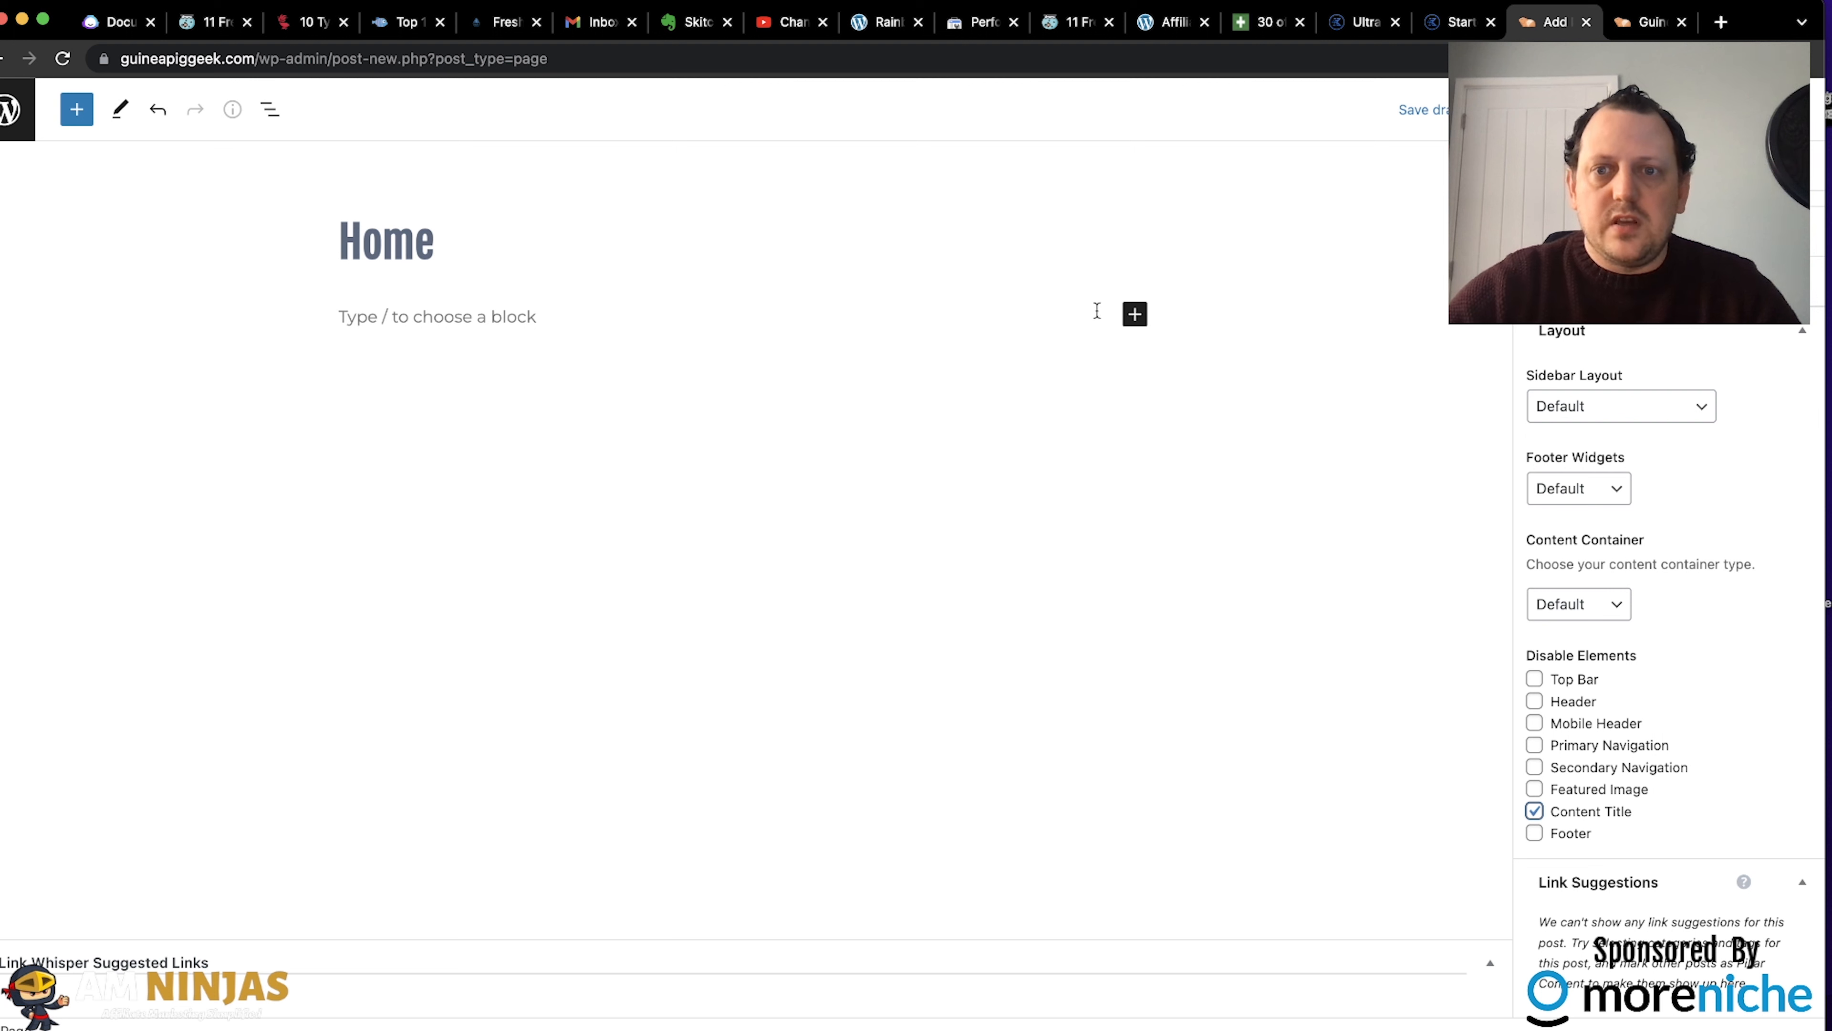
Add a Container block to the page and set its inner container to Full width.
left_click(1132, 316)
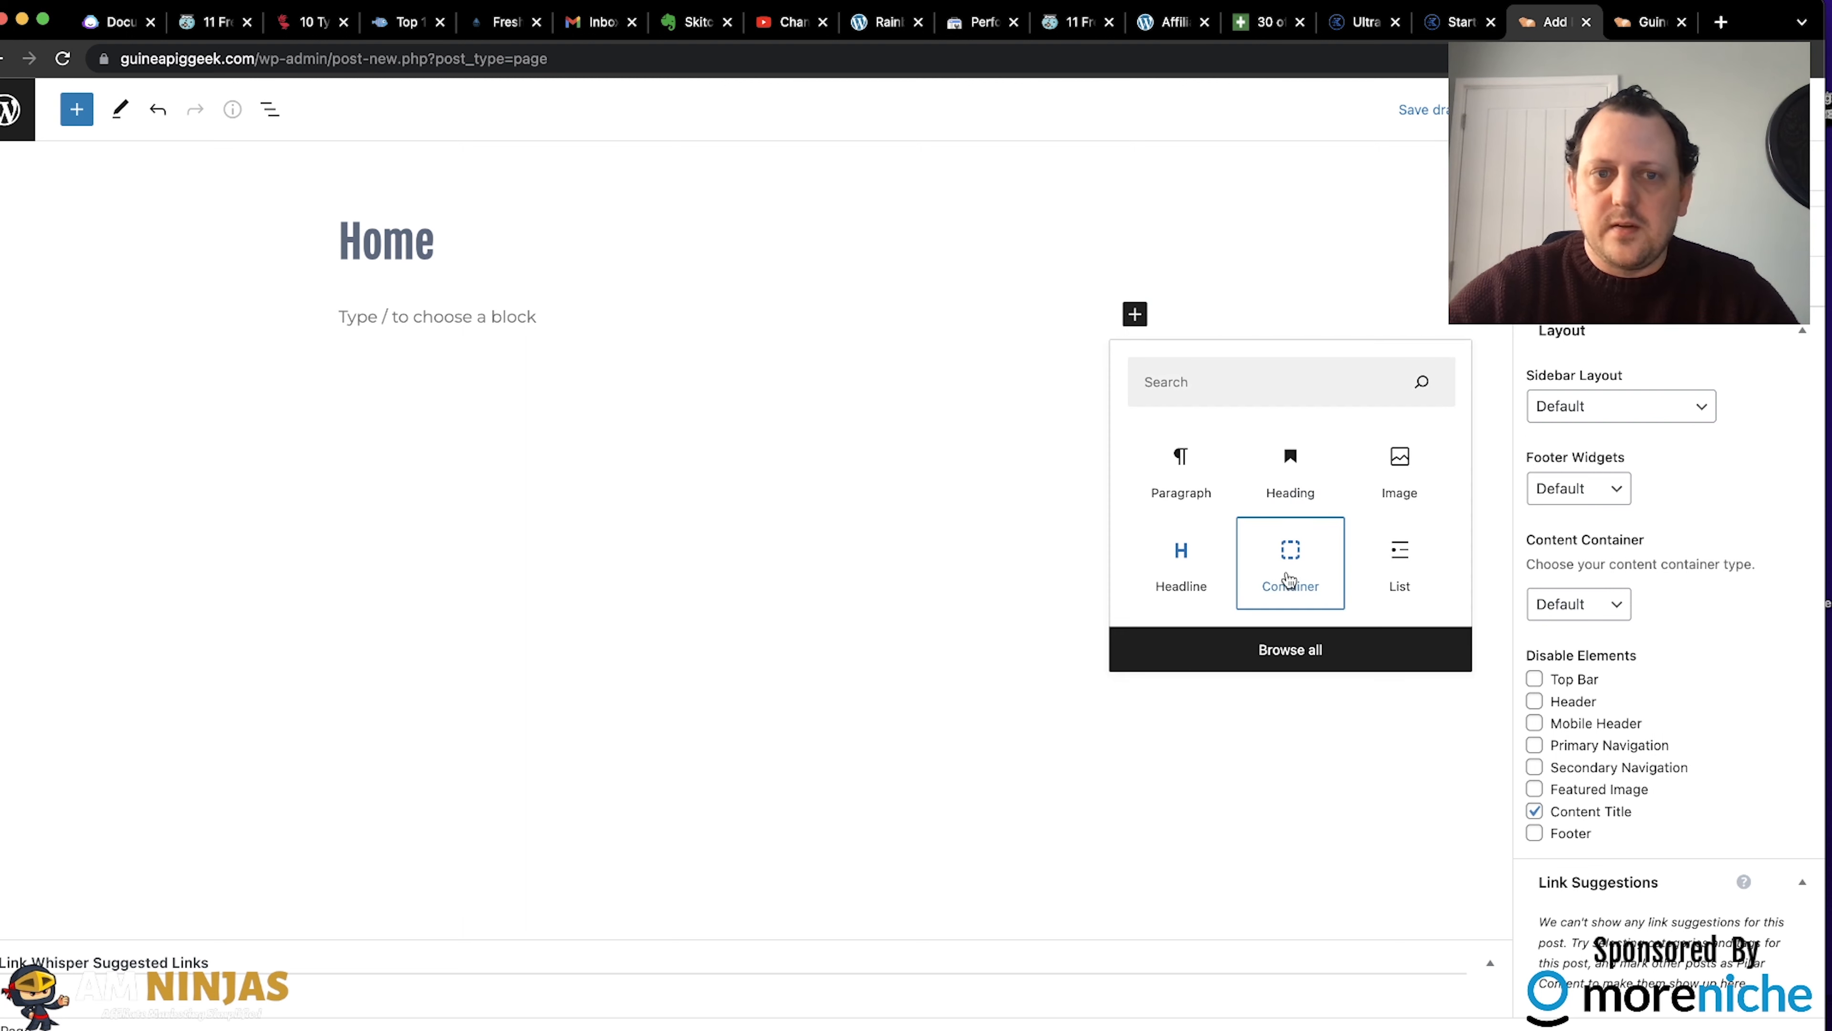
left_click(1288, 574)
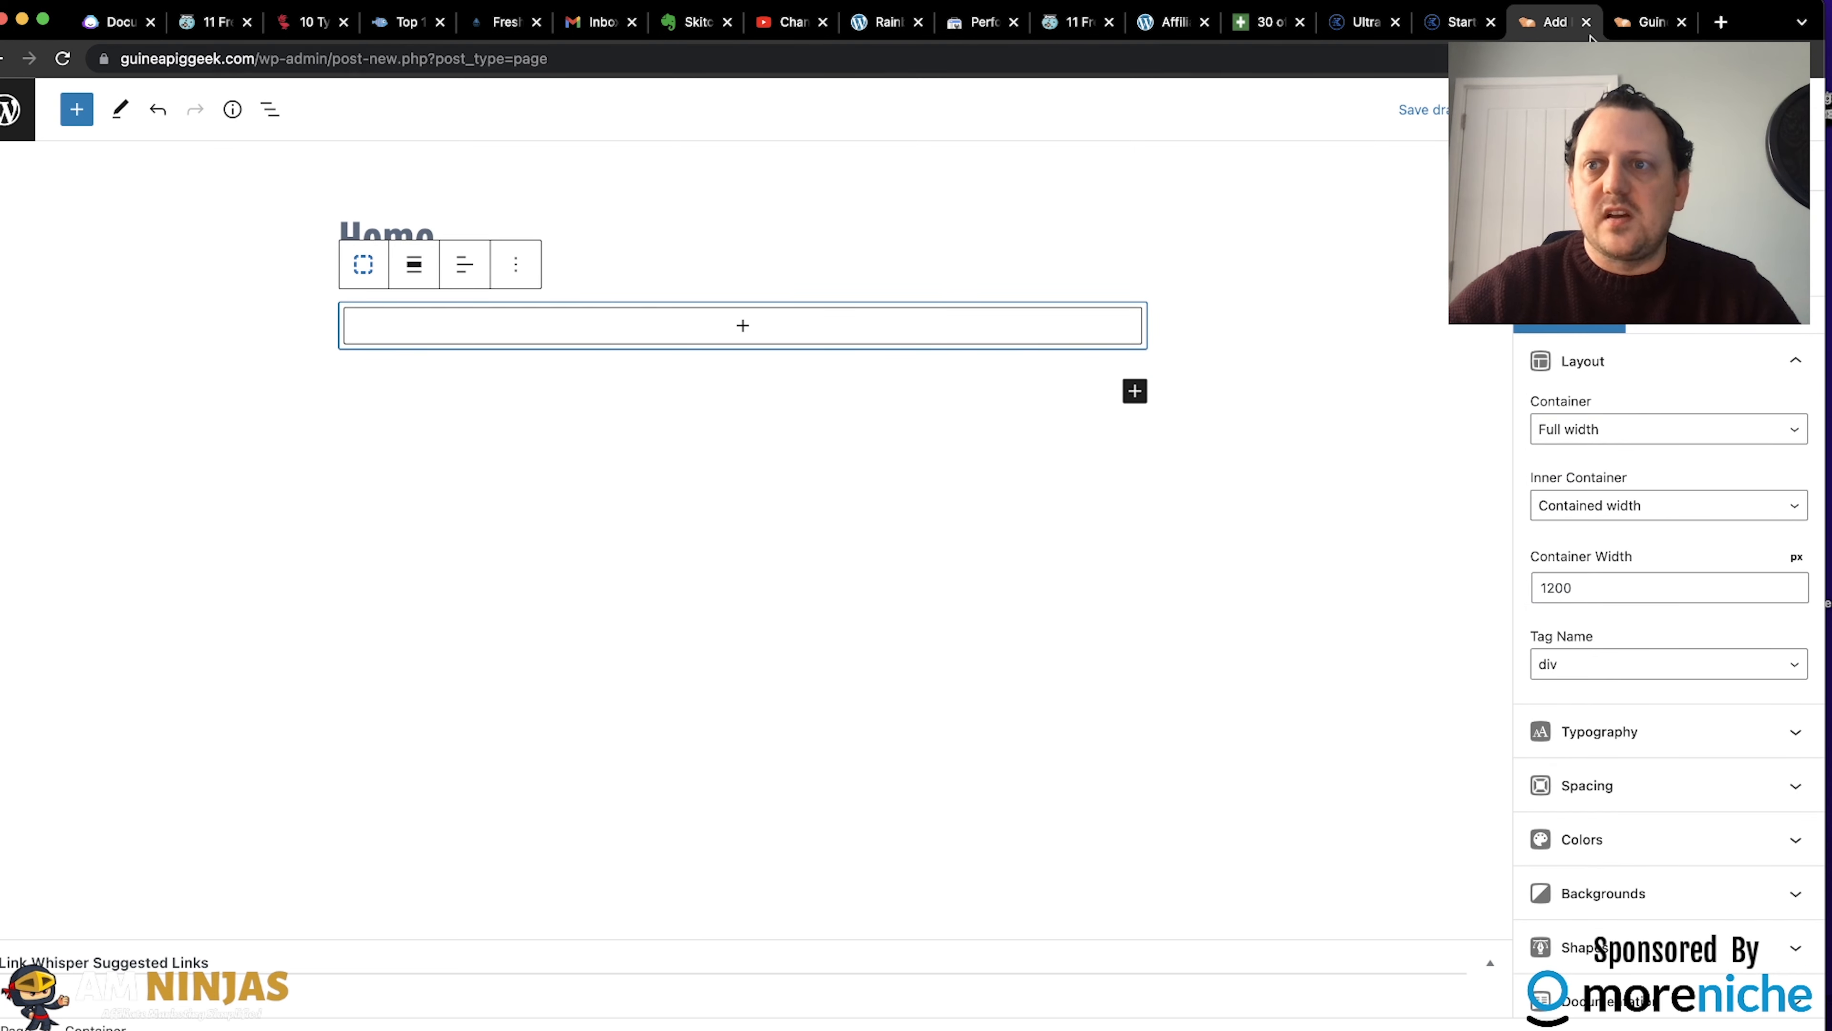
left_click(1618, 29)
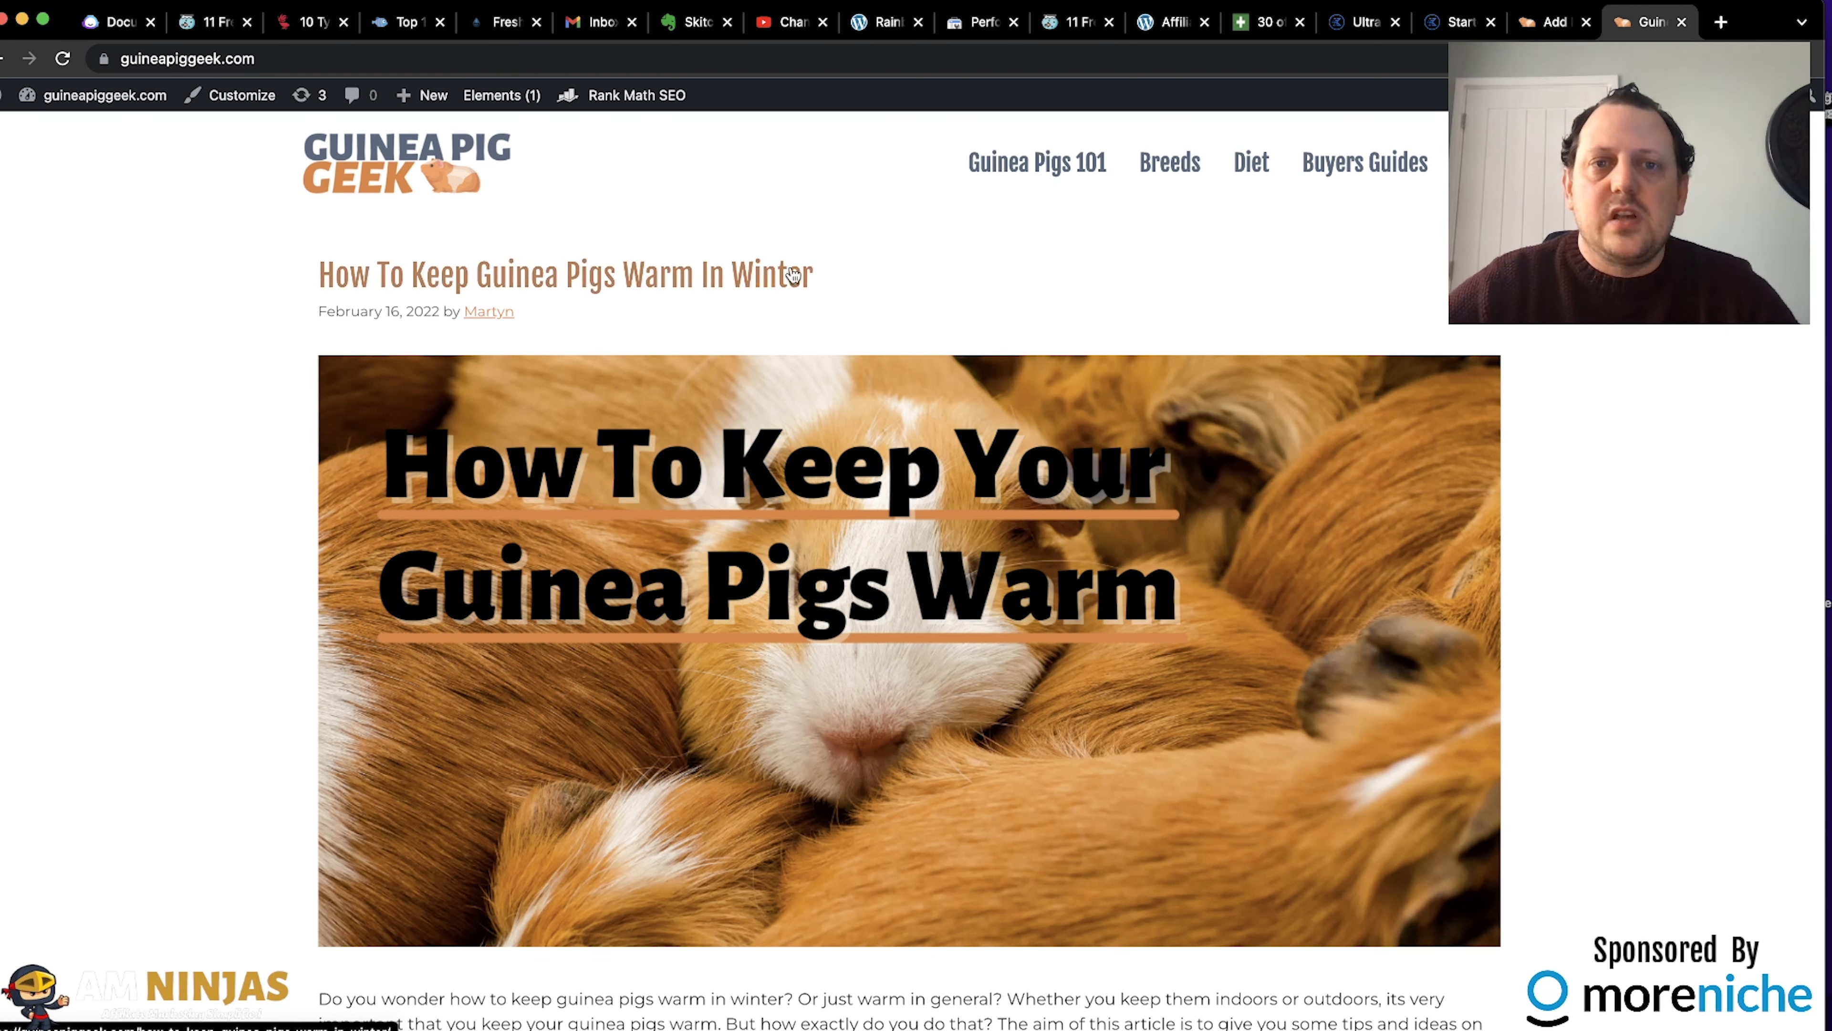
left_click(1559, 24)
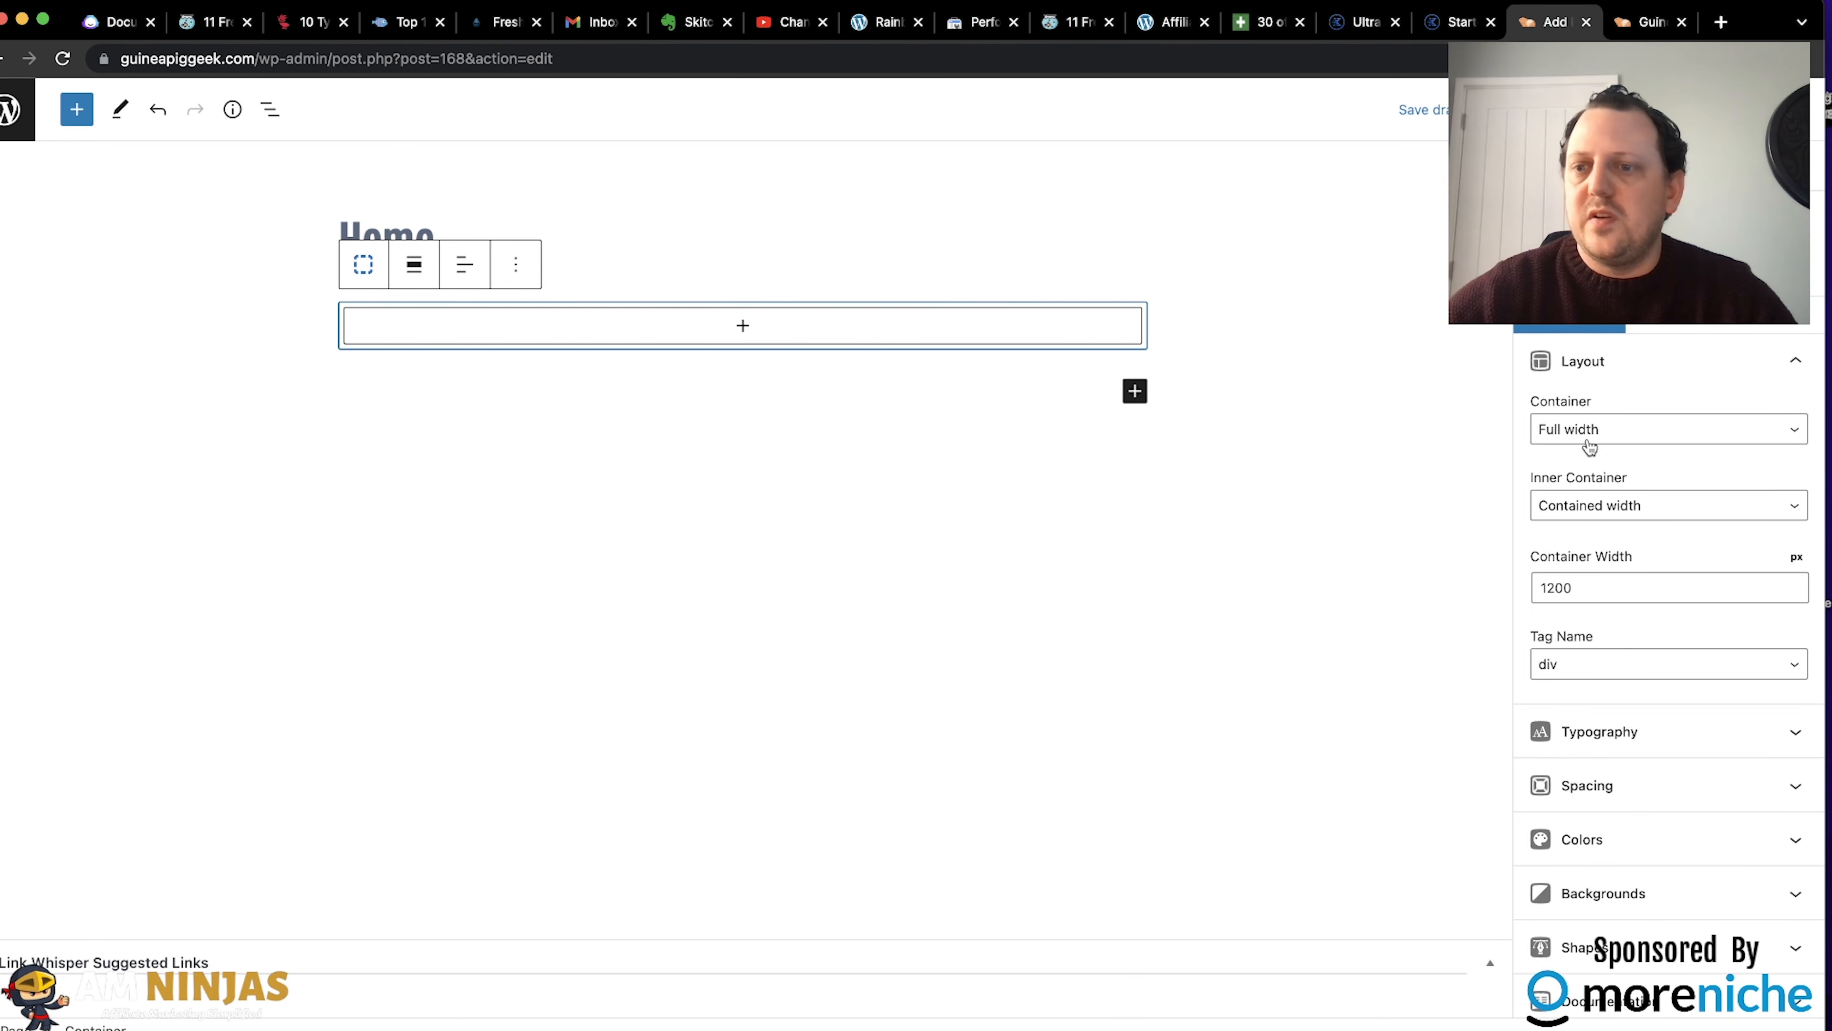
left_click(1594, 506)
left_click(1602, 485)
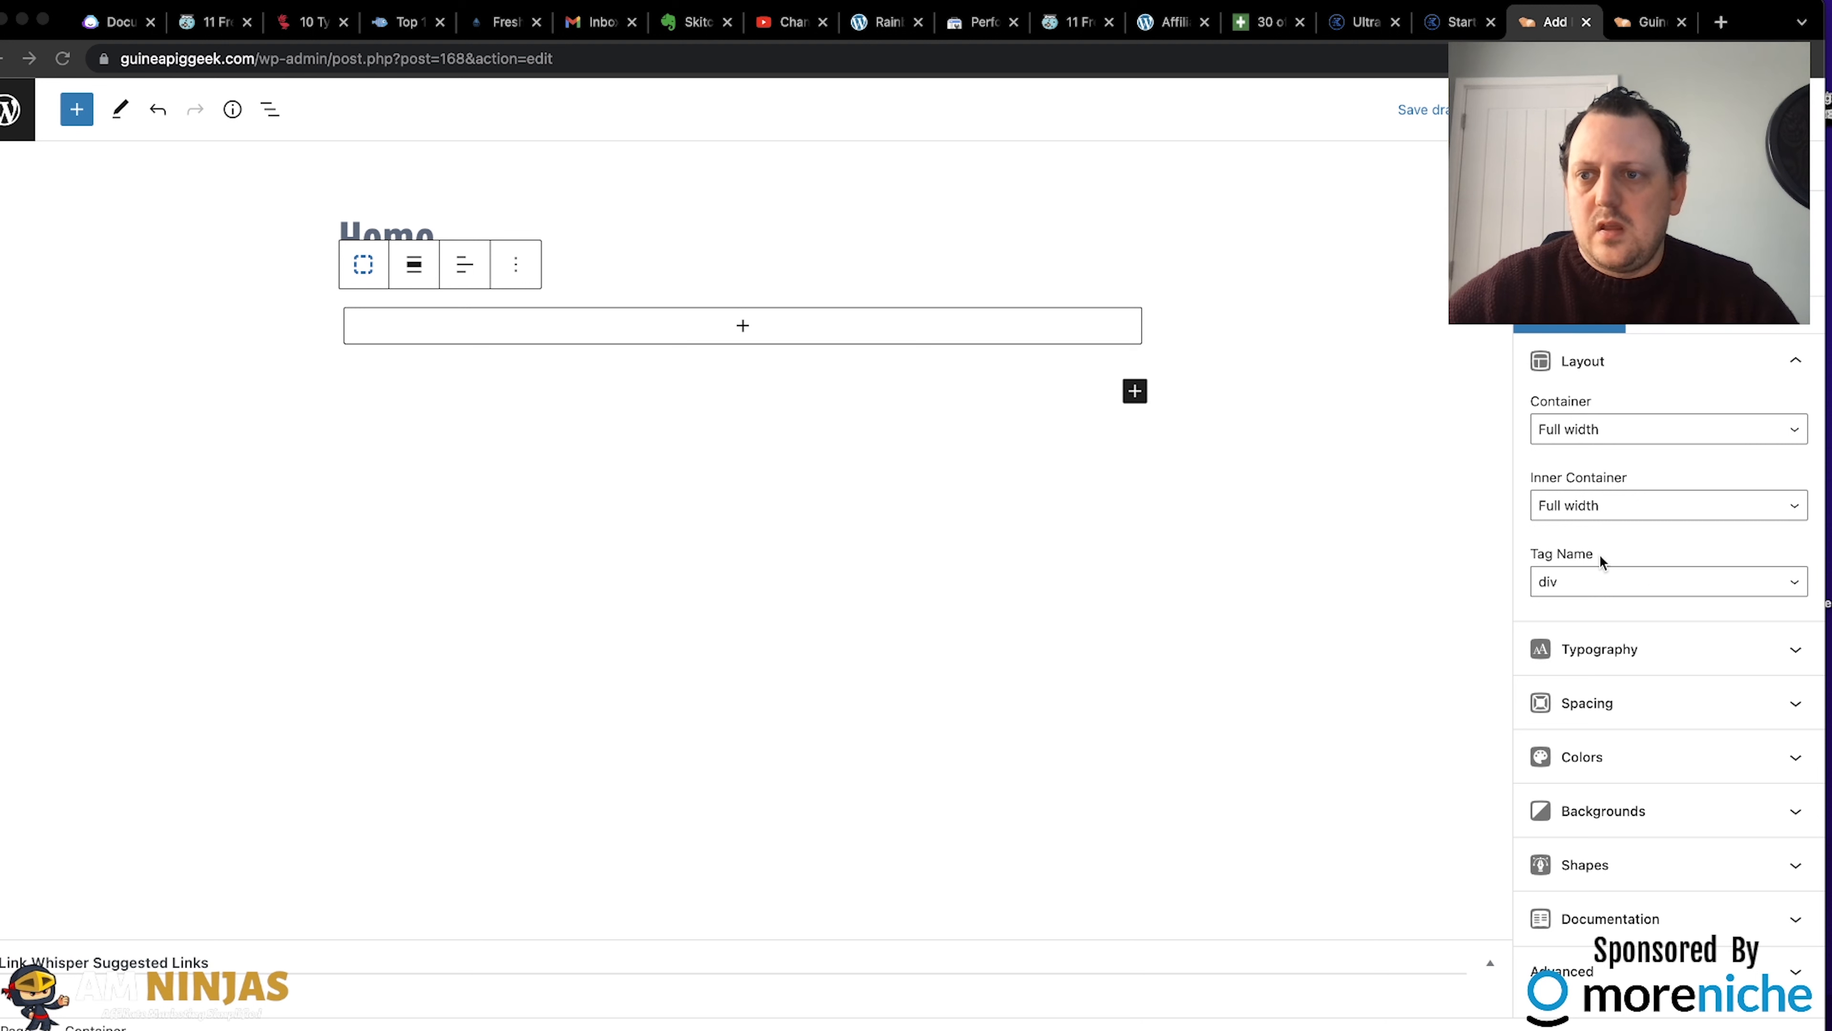
left_click(943, 495)
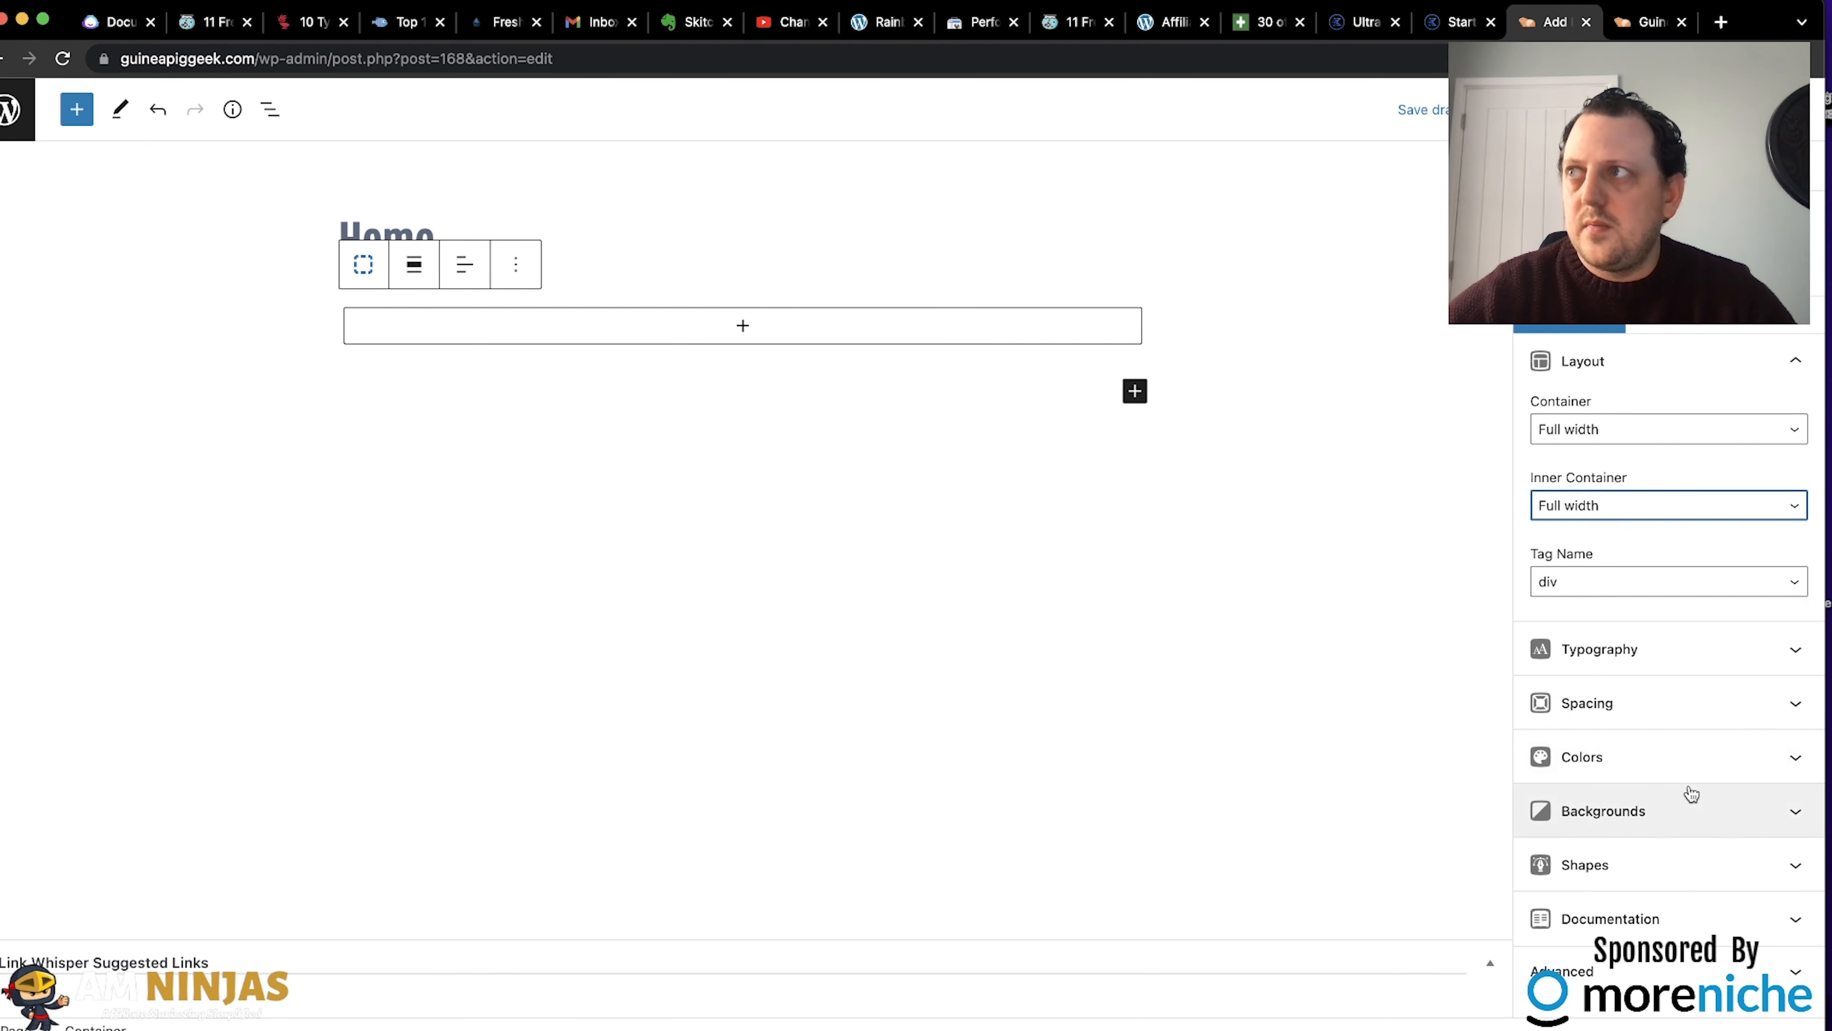
Set the container's background image to Rex-Guinea-Pig-in-grass.jpg from the media library.
left_click(1735, 809)
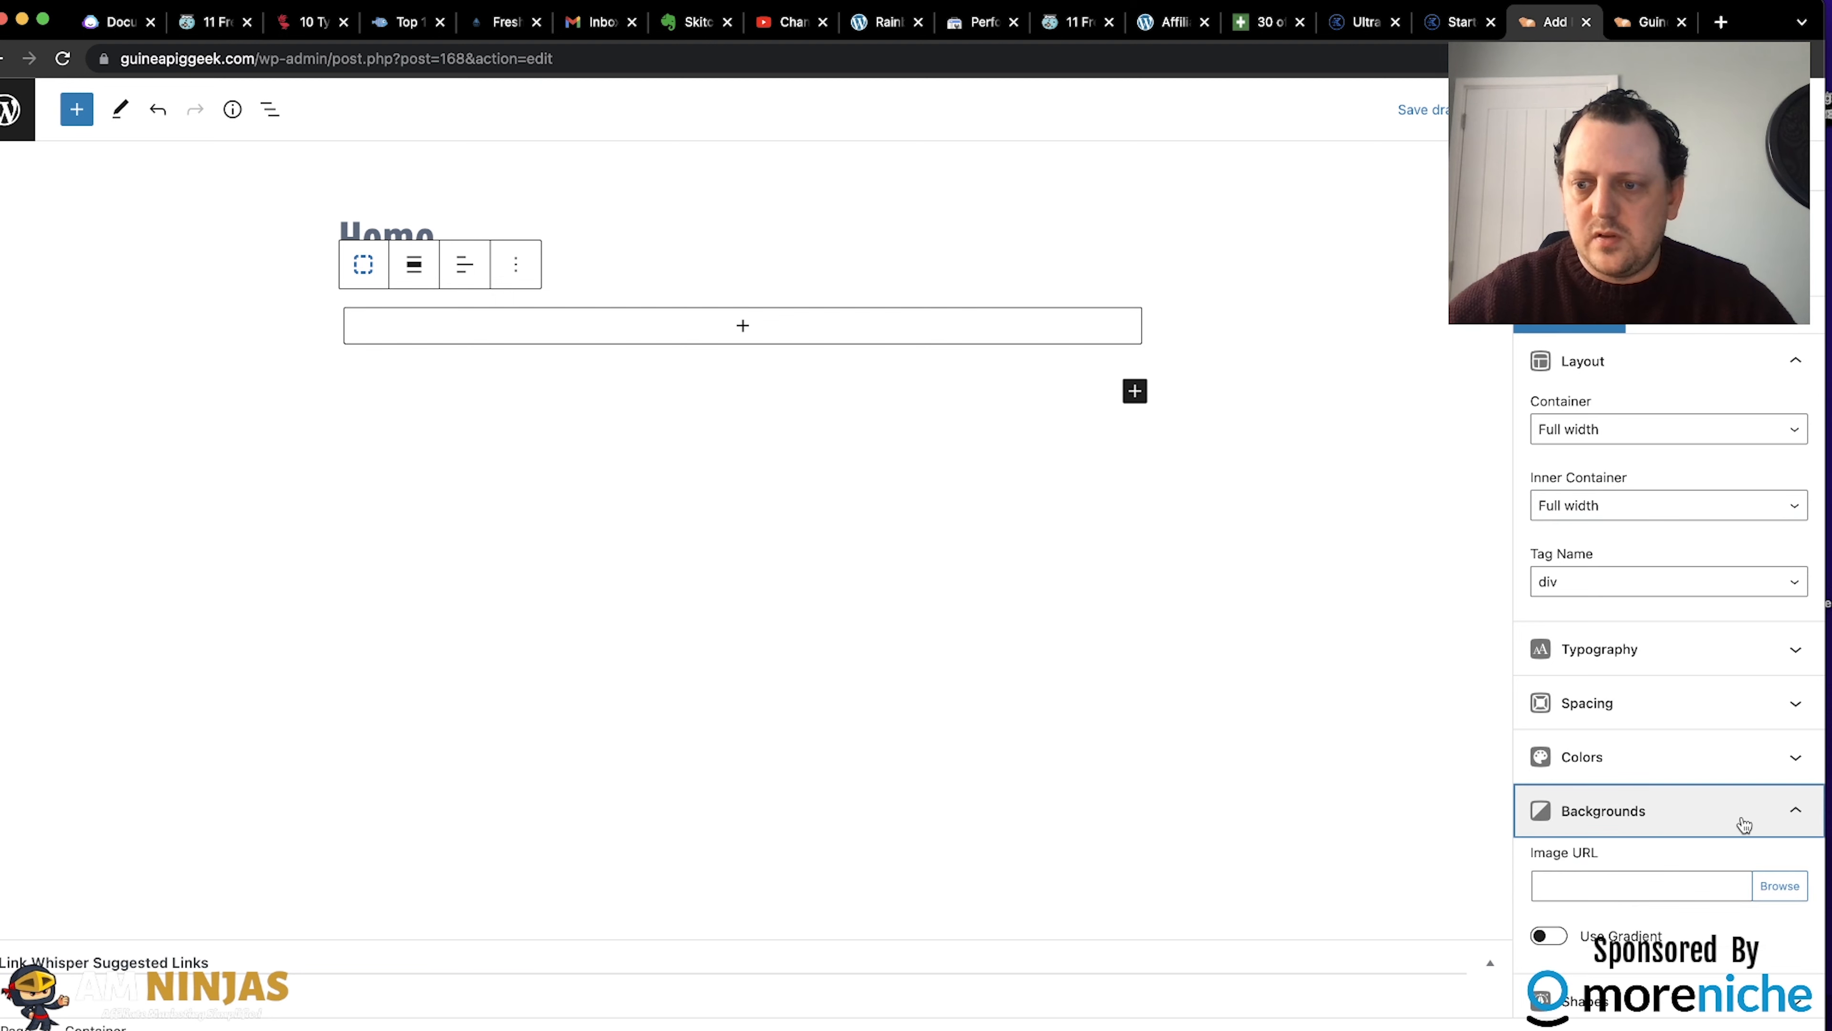
scroll(1726, 893, "down", 1)
left_click(1770, 859)
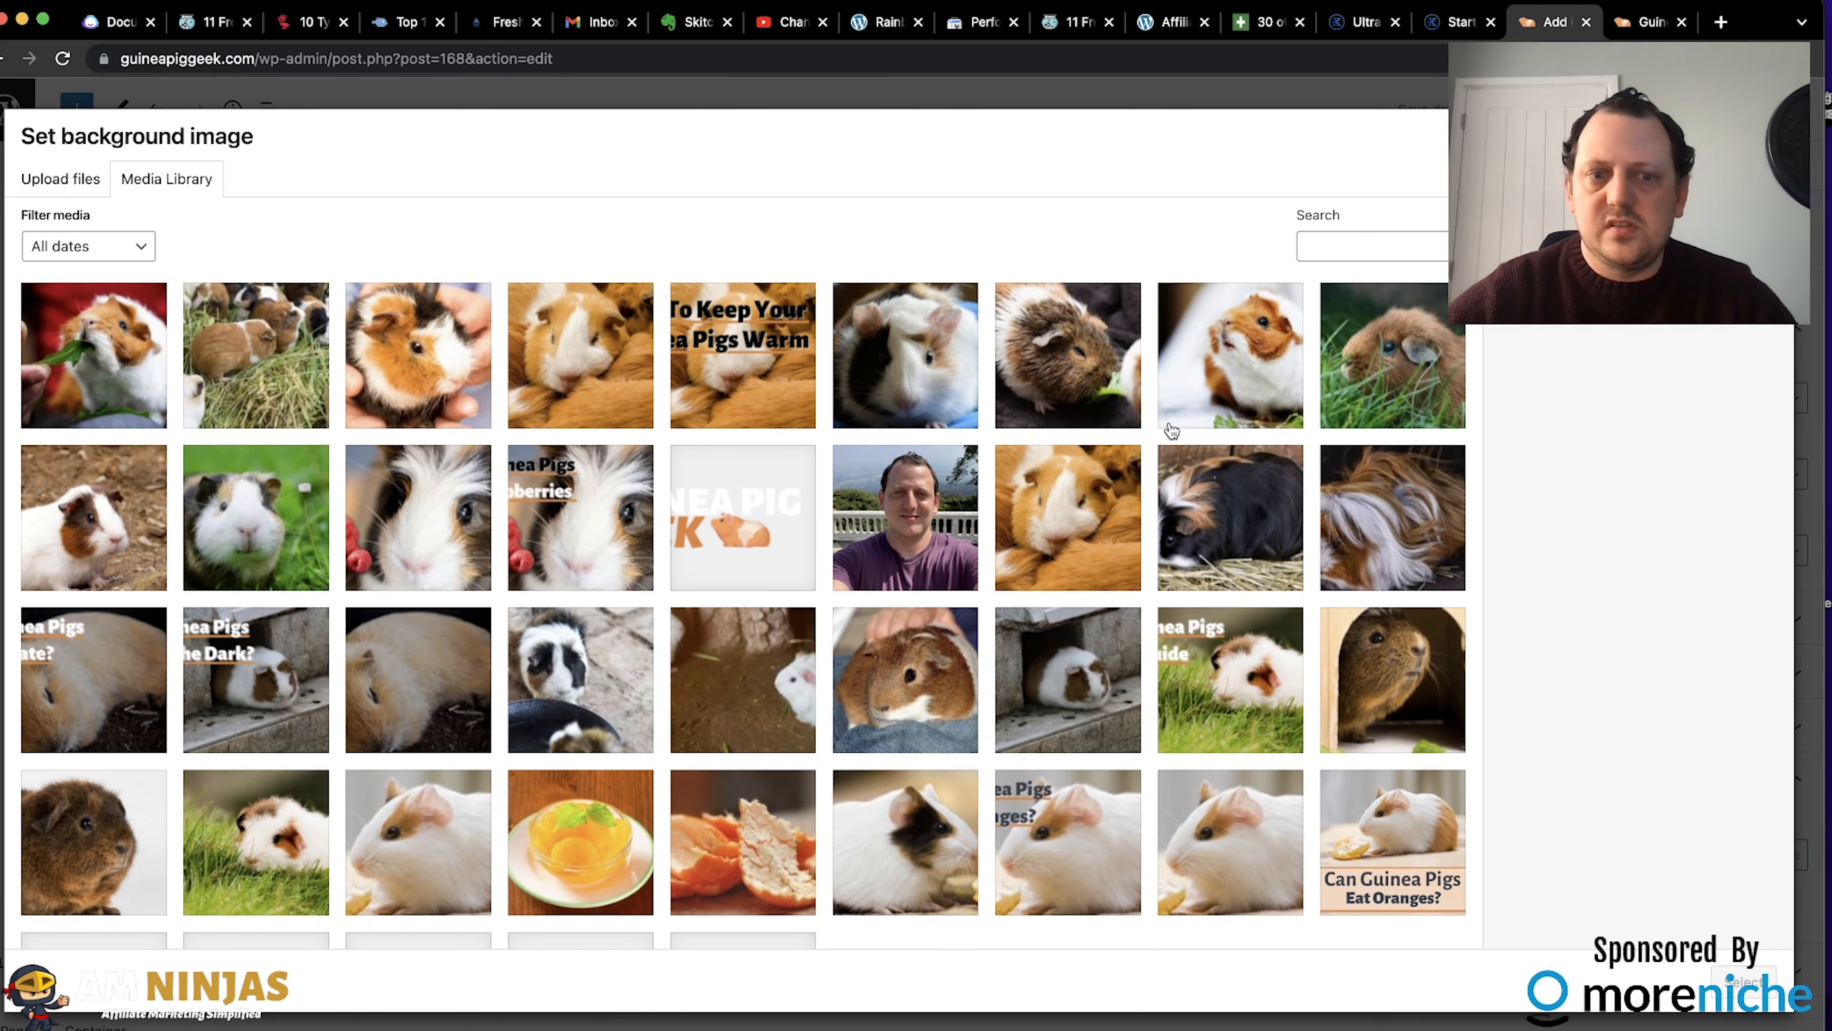
scroll(358, 696, "down", 3)
left_click(292, 717)
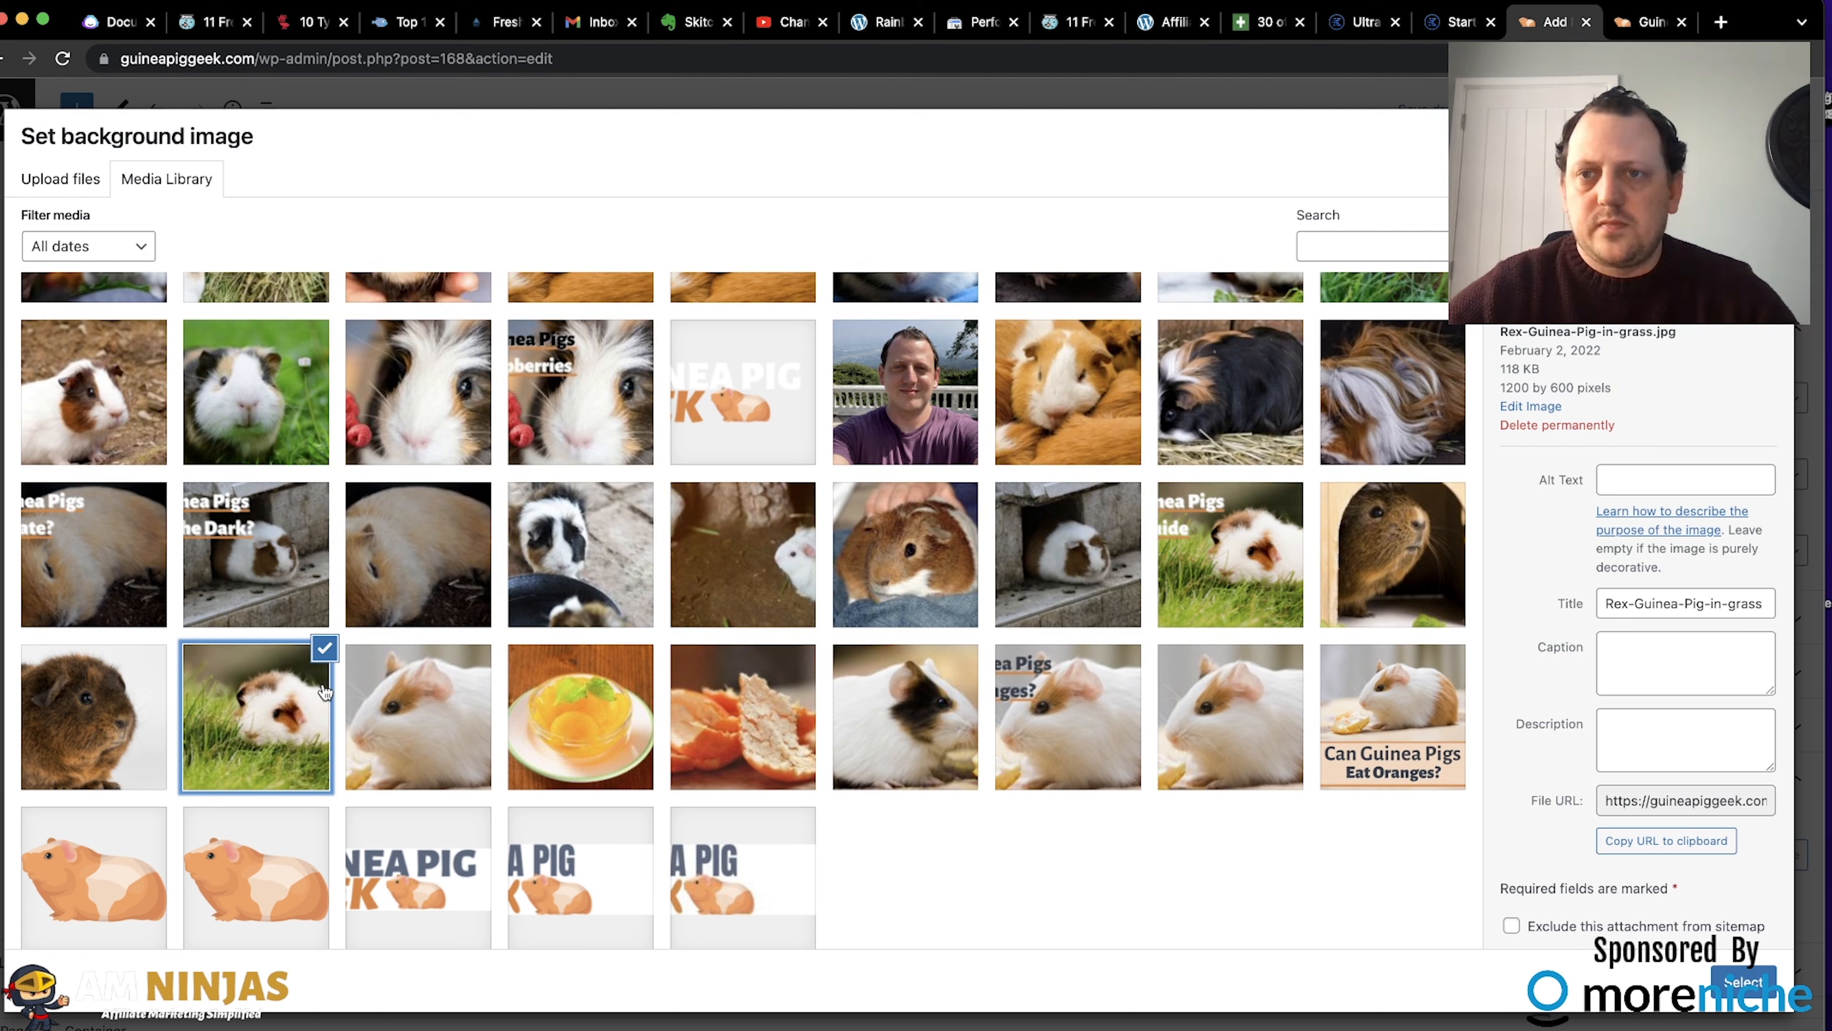
left_click(292, 423)
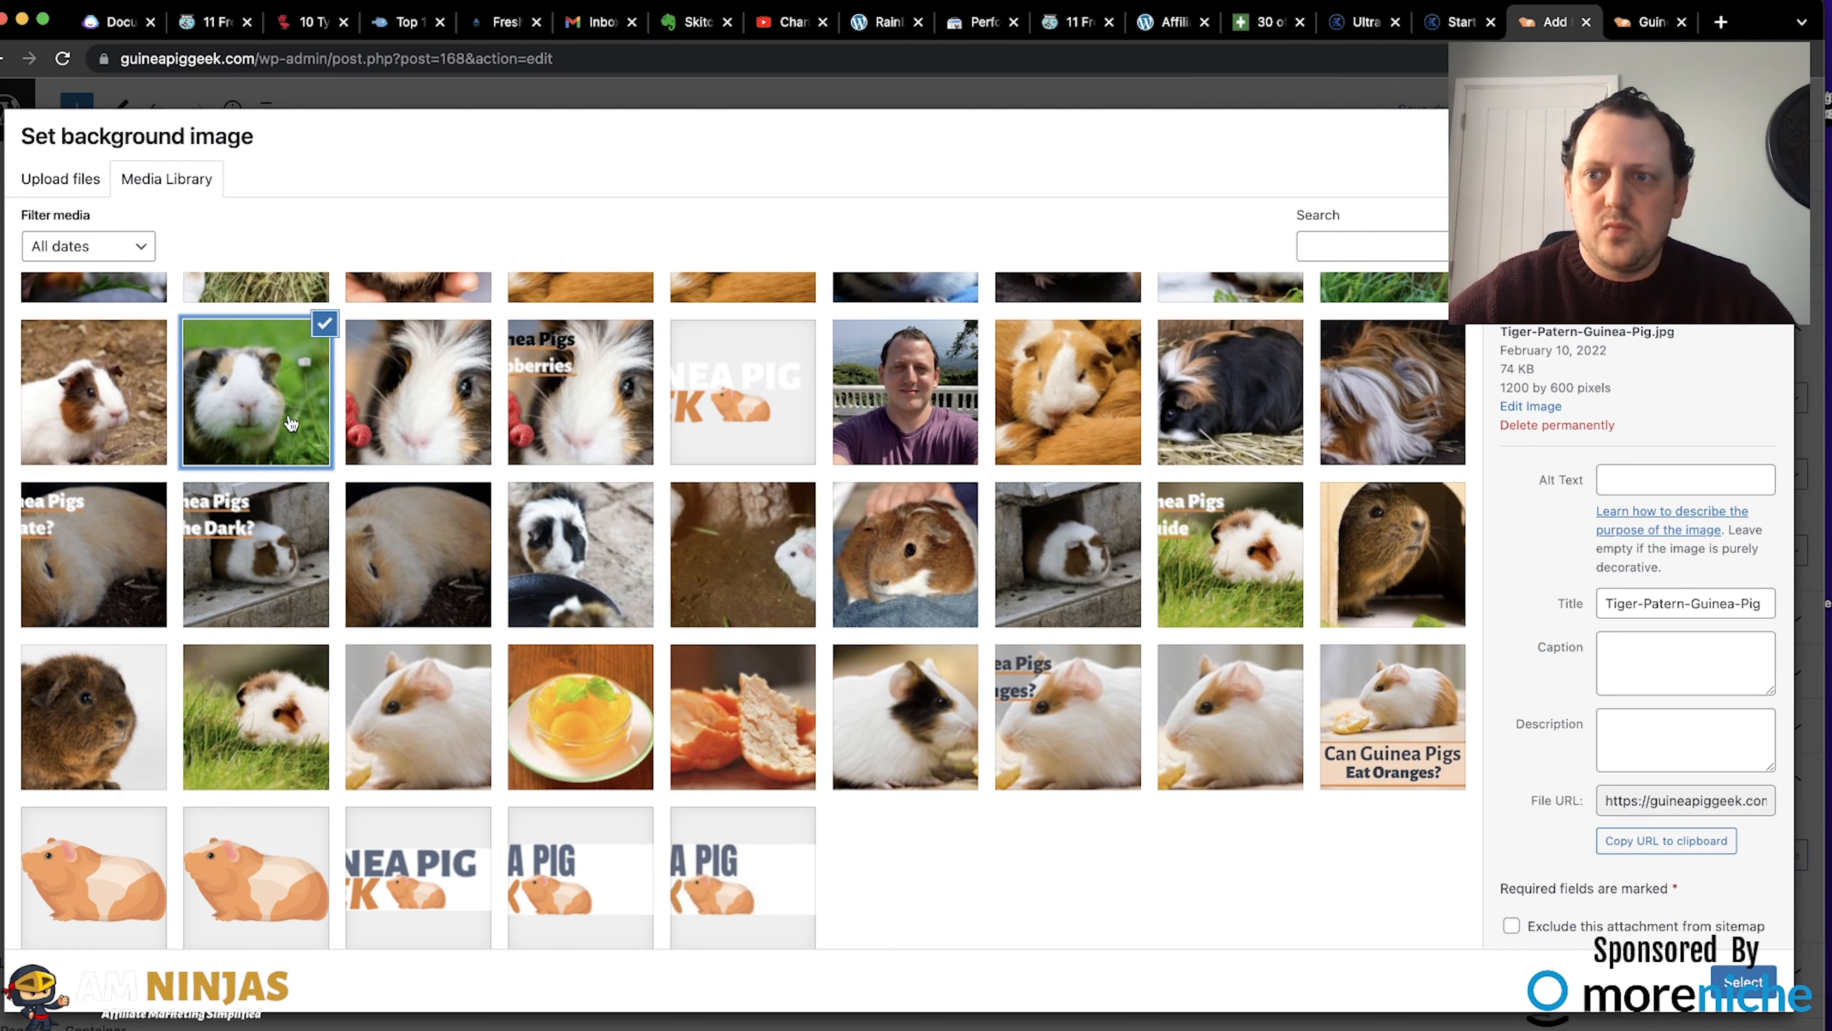
left_click(264, 737)
left_click(375, 739)
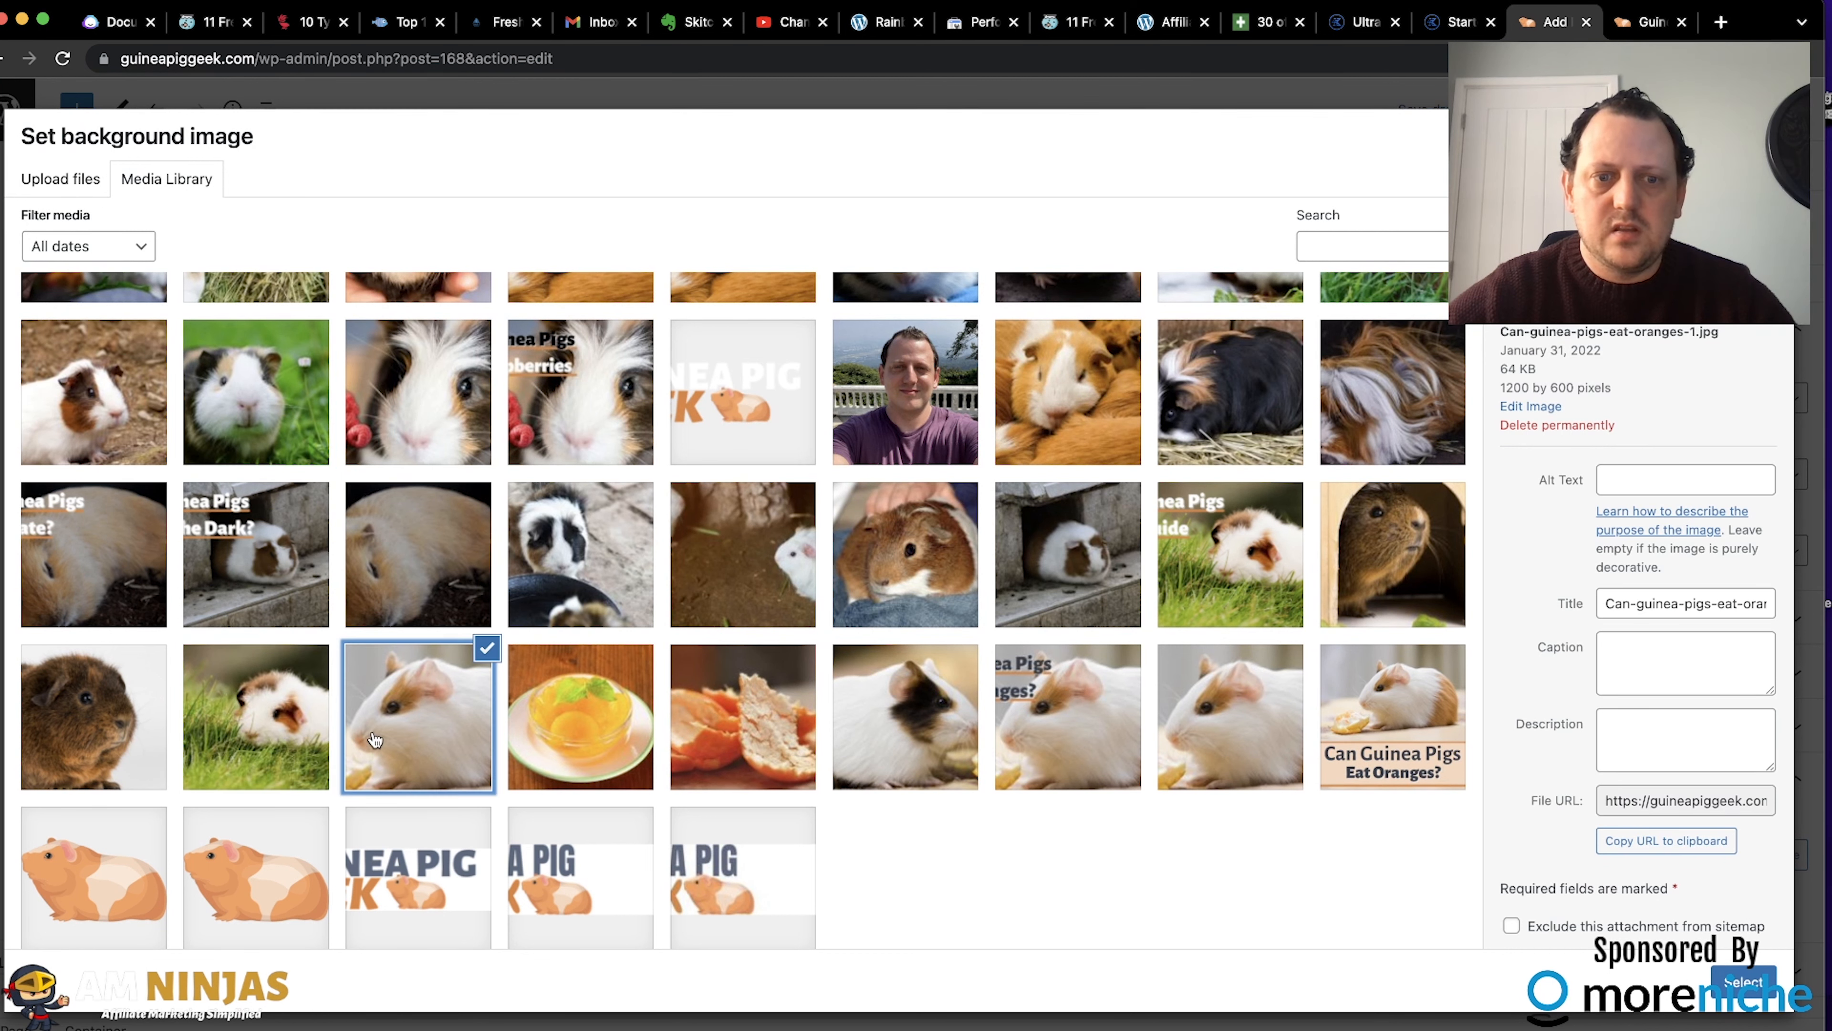
left_click(310, 731)
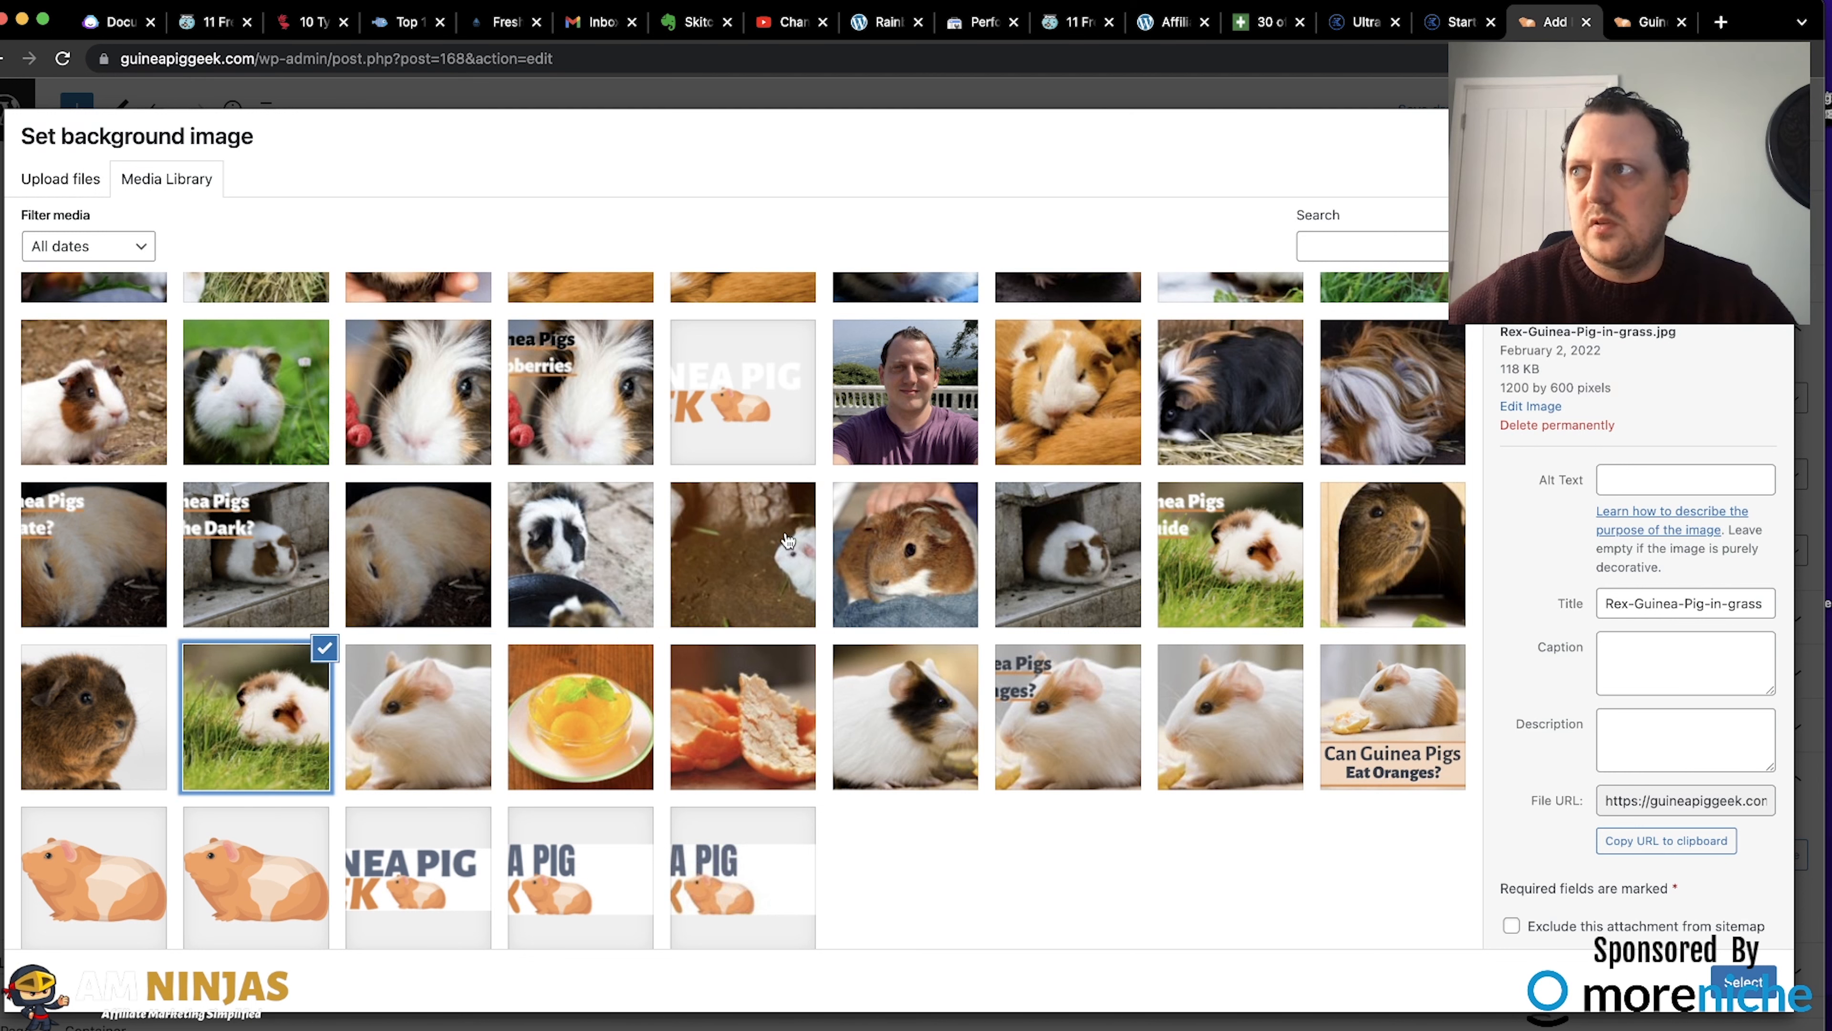
scroll(593, 602, "up", 2)
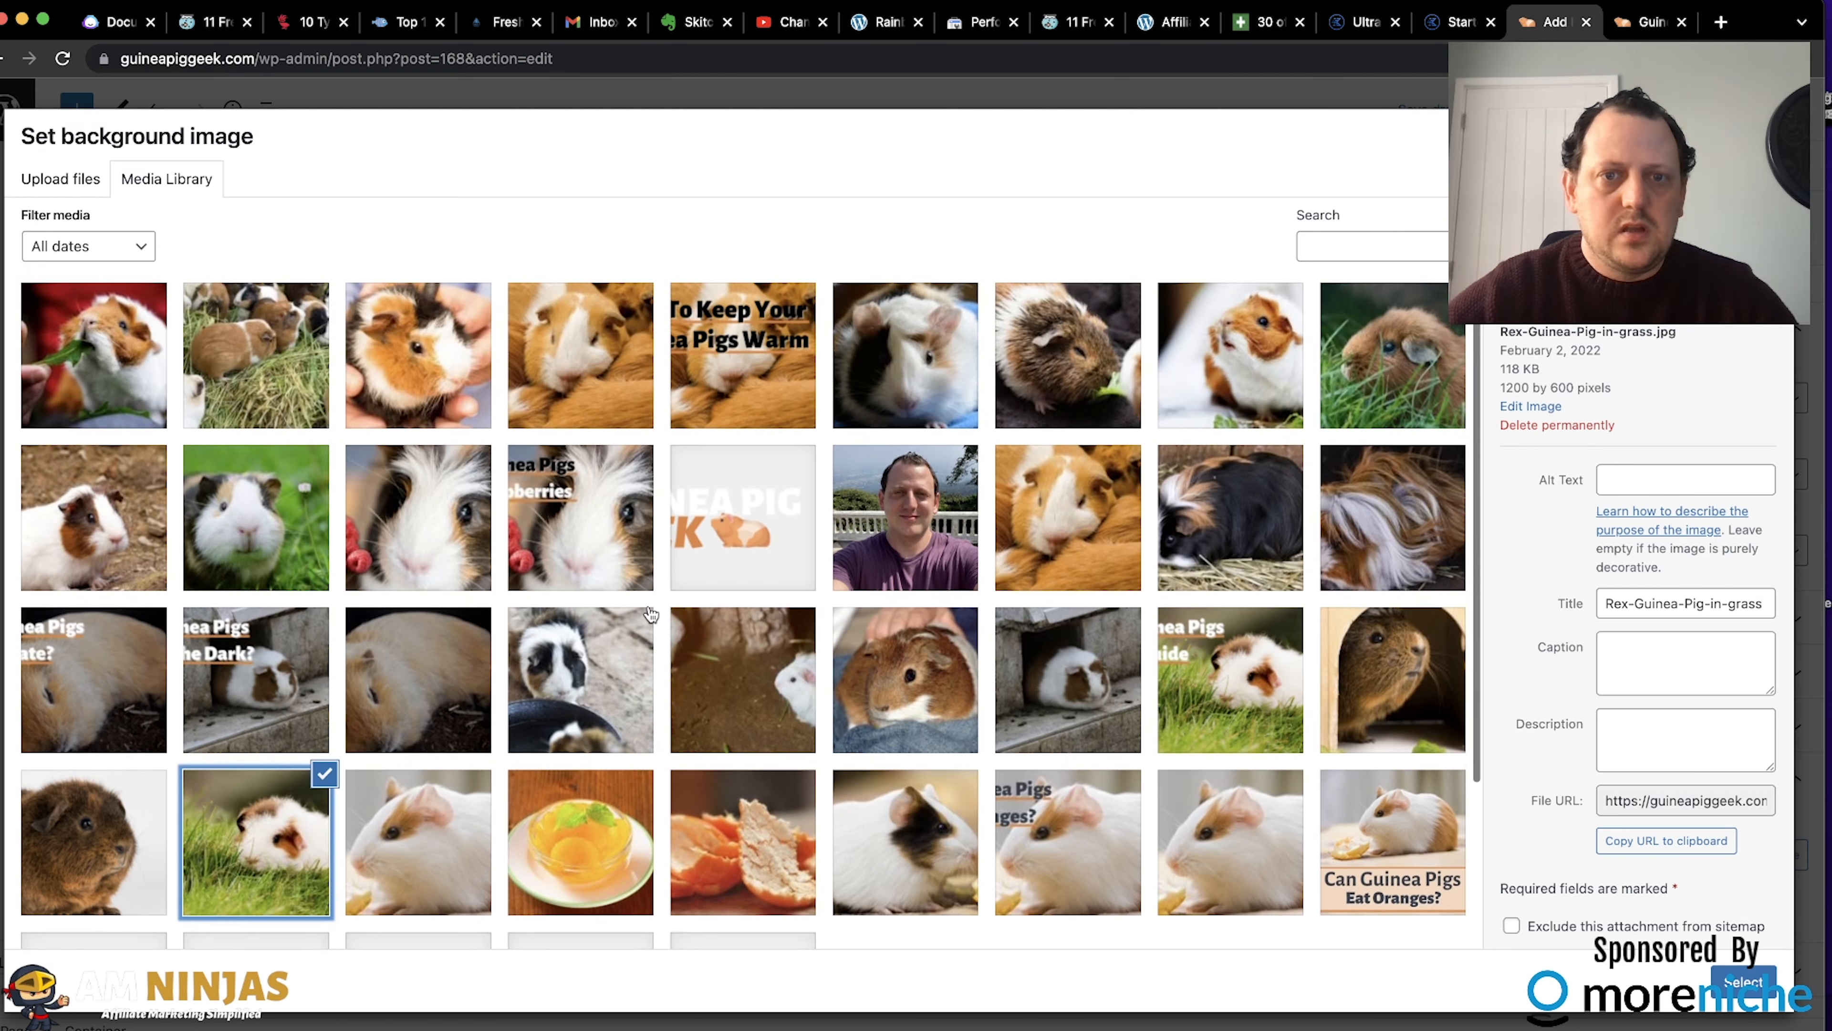
scroll(650, 614, "down", 3)
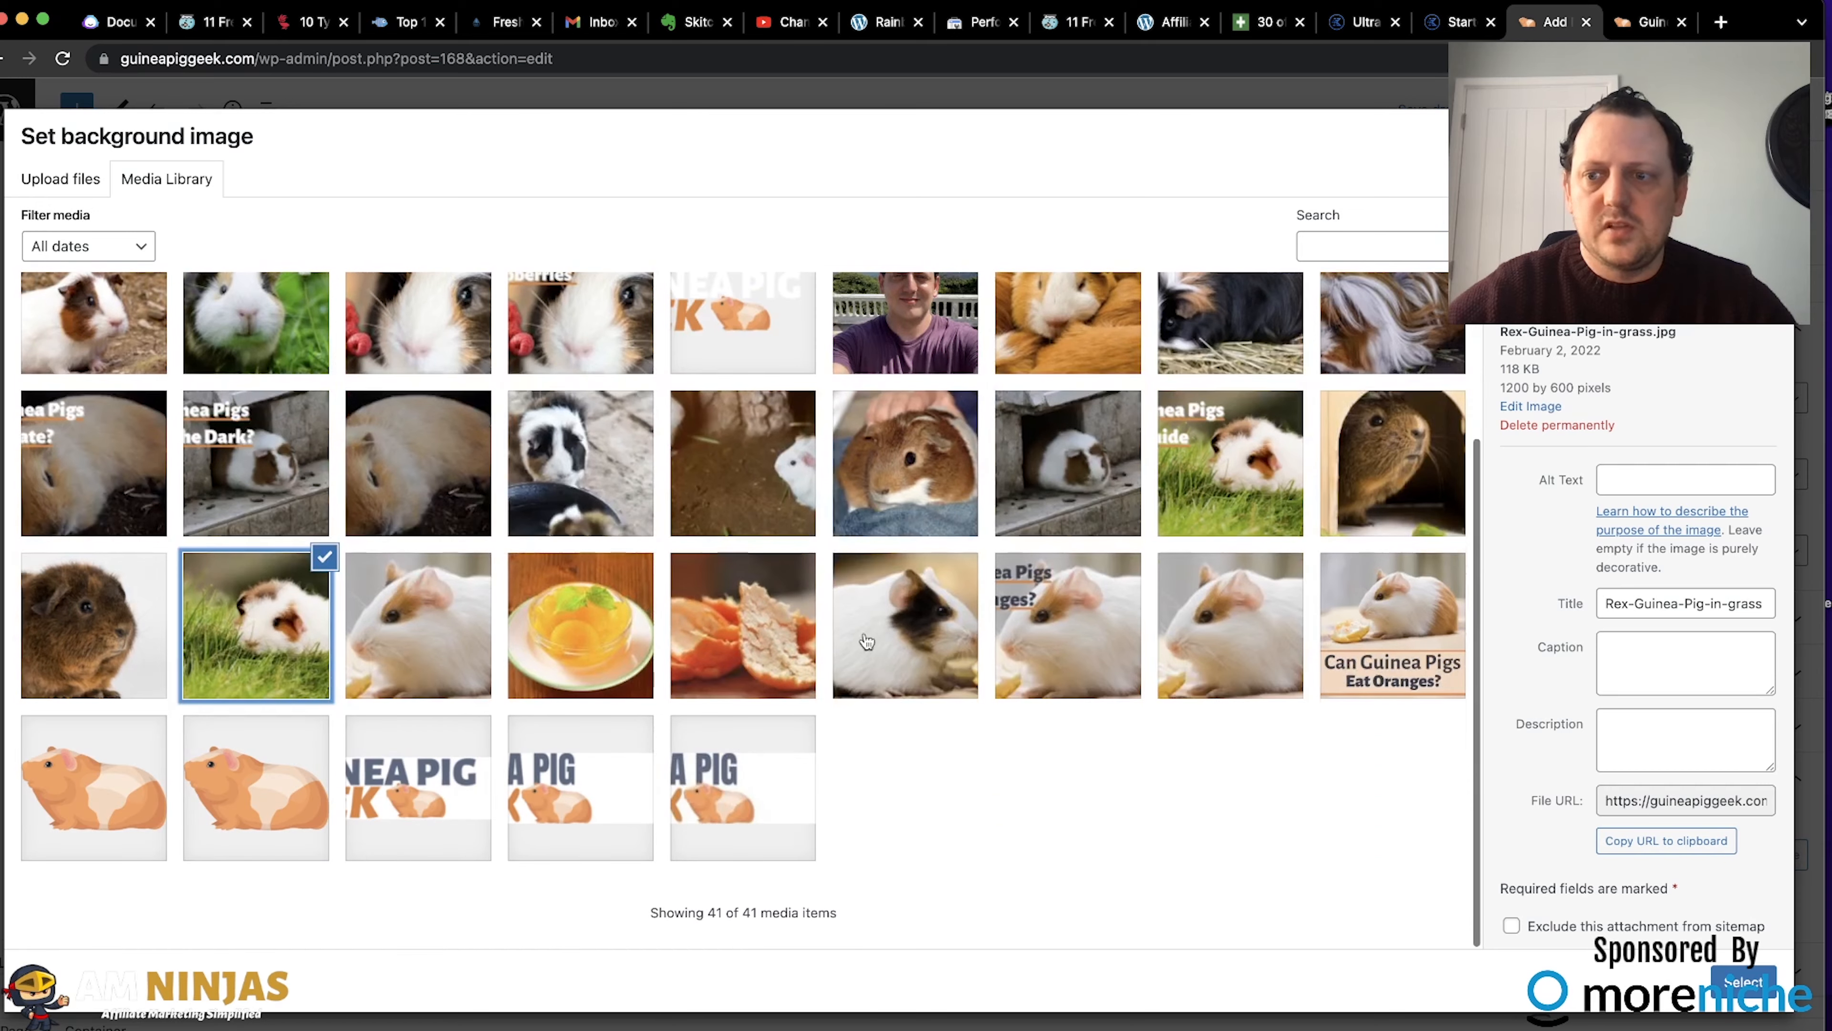
left_click(1738, 981)
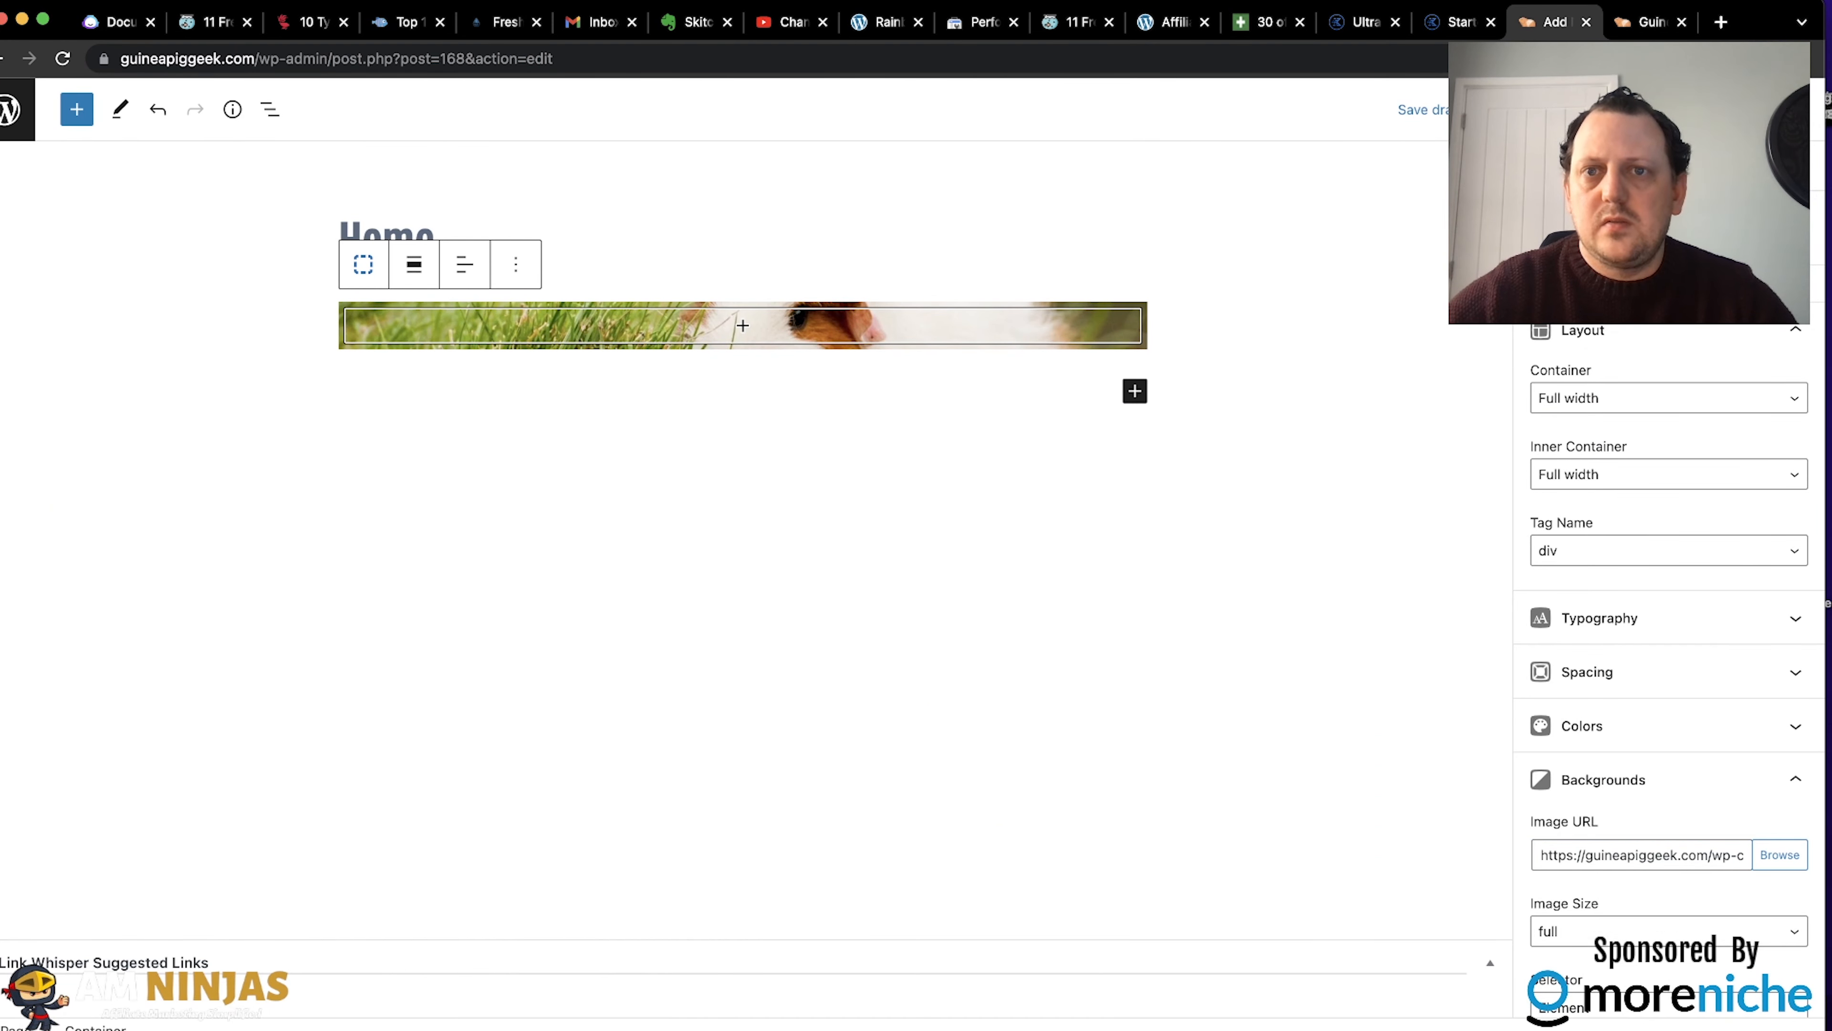
Preview the Home page in a new browser tab, and return to the page editor.
left_click(1501, 109)
left_click(1371, 298)
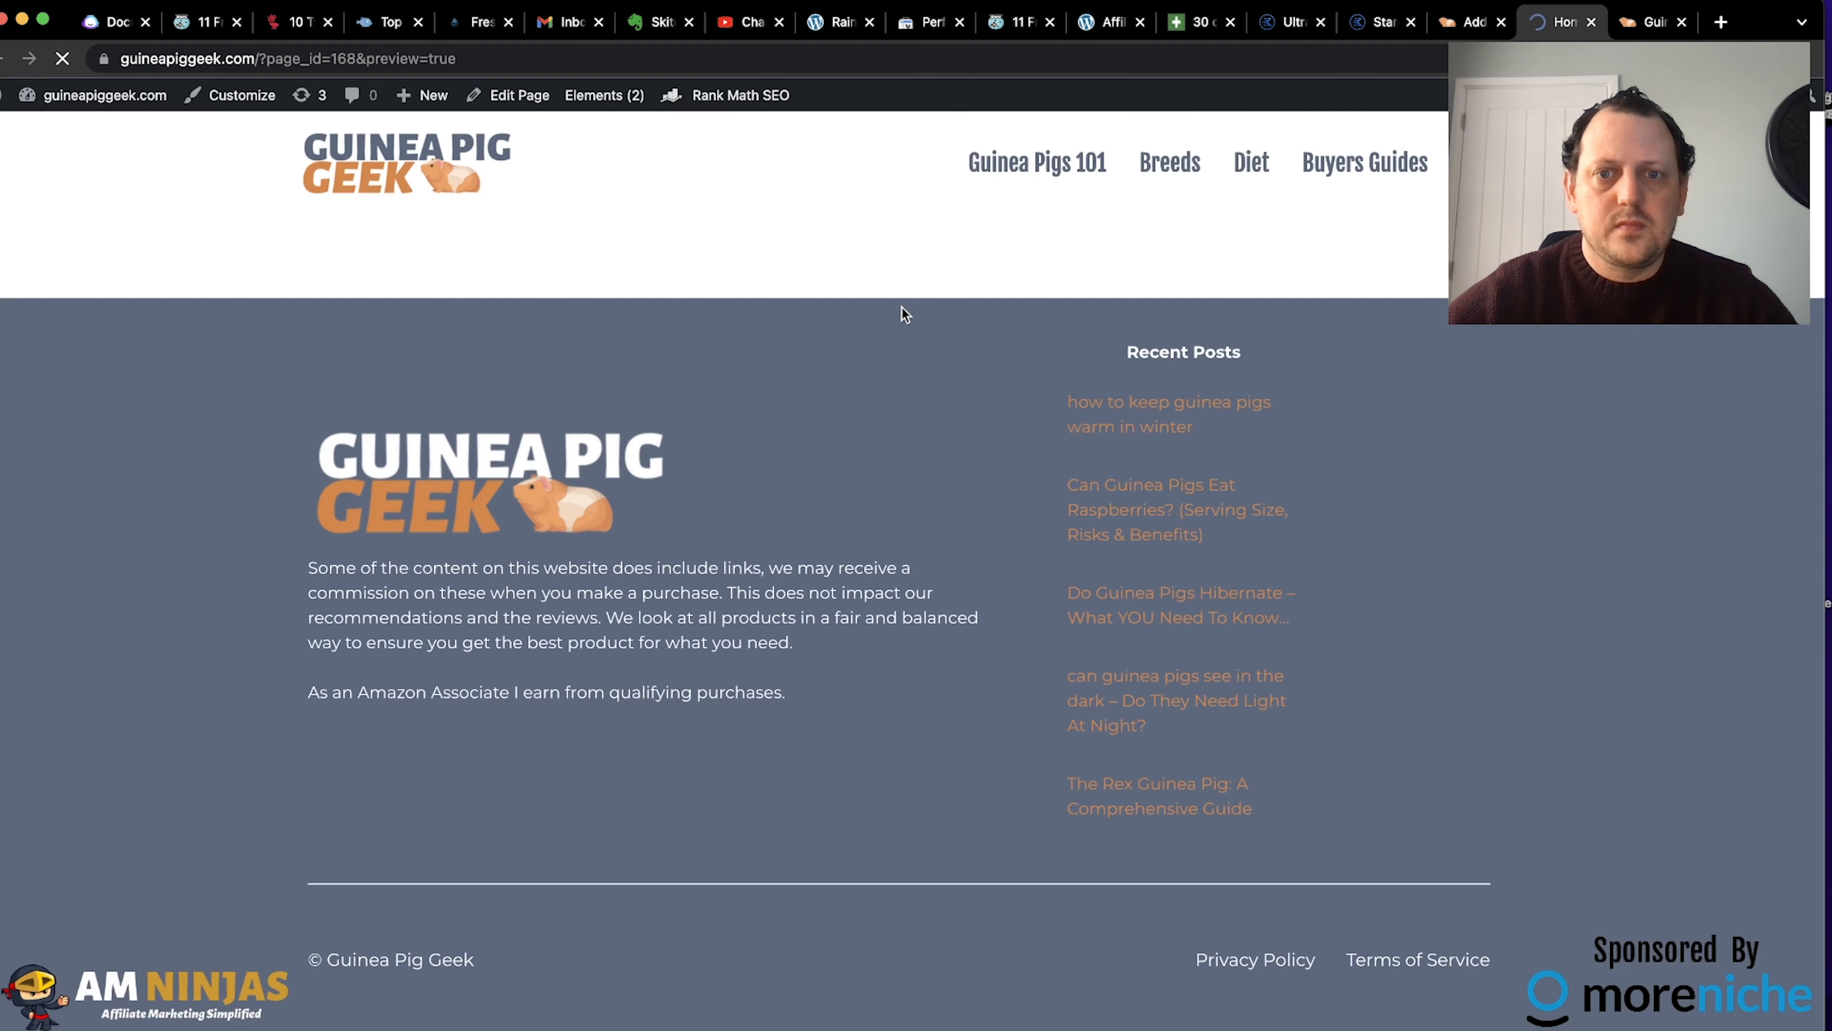
left_click(1459, 27)
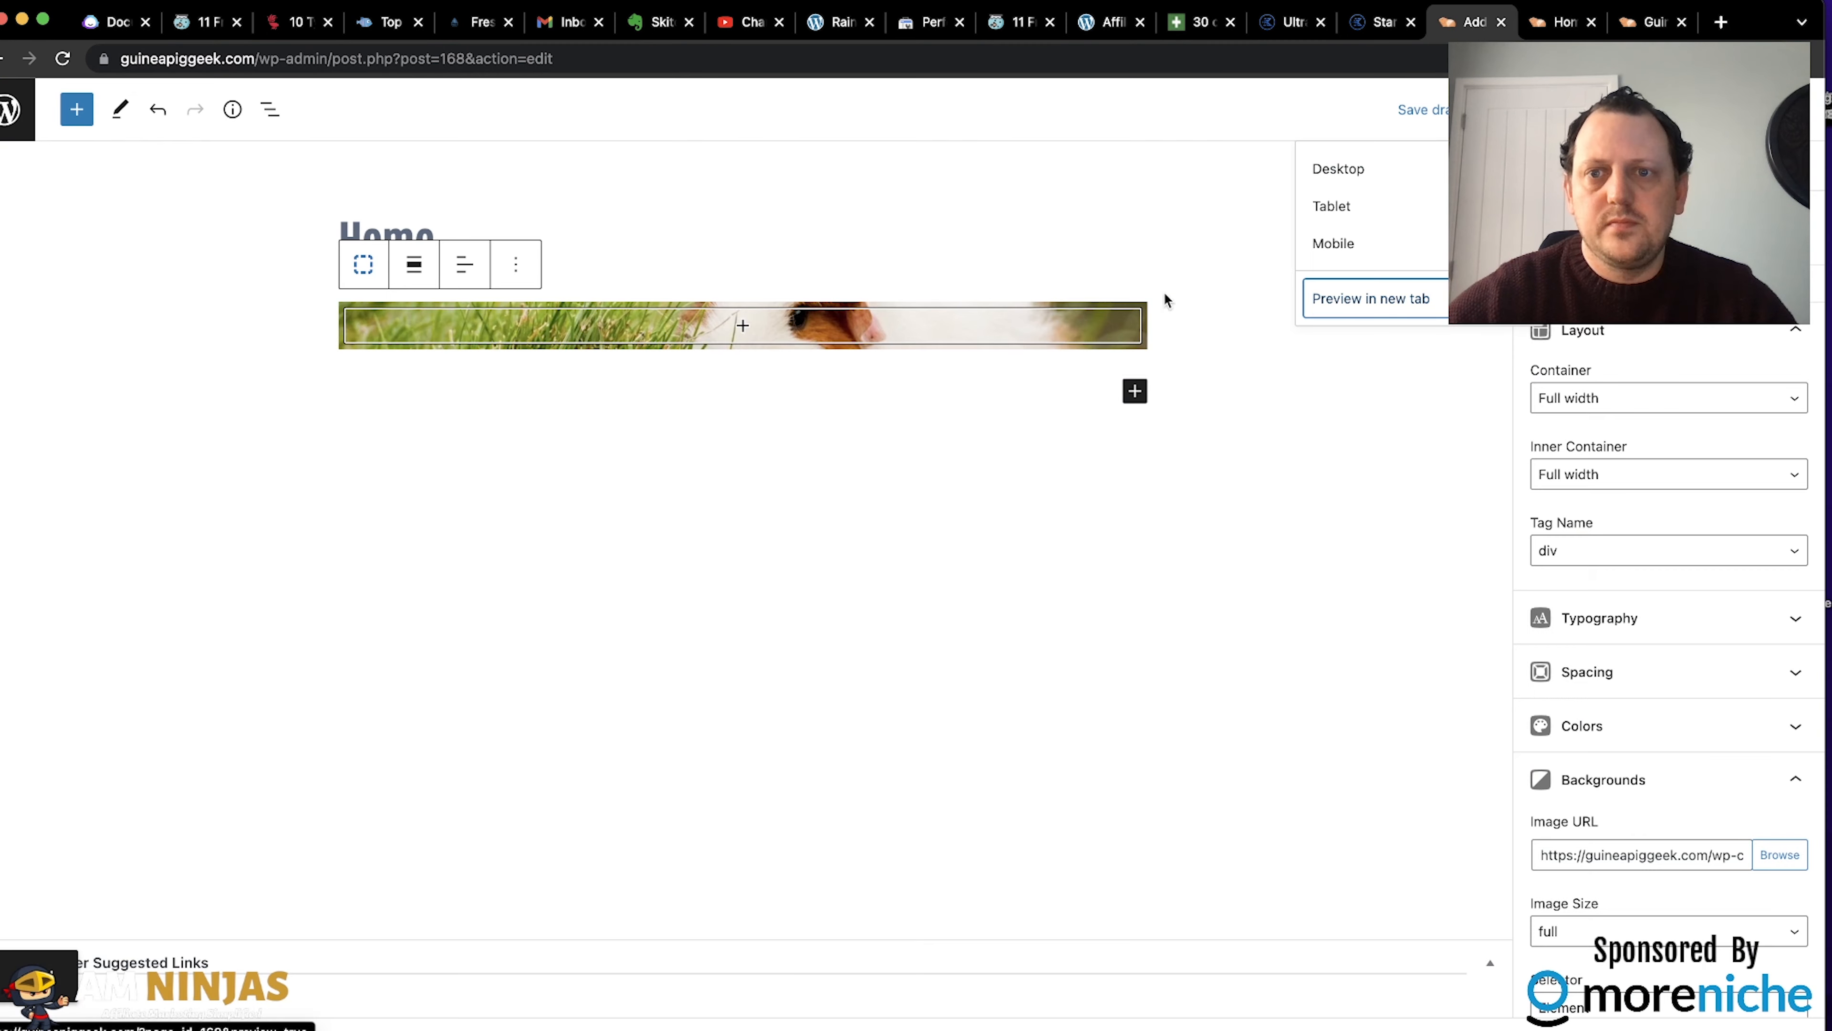
Insert a Headline block inside the container reading "Get Advice And Tips On Looking After Your Guinea Pigs".
left_click(888, 339)
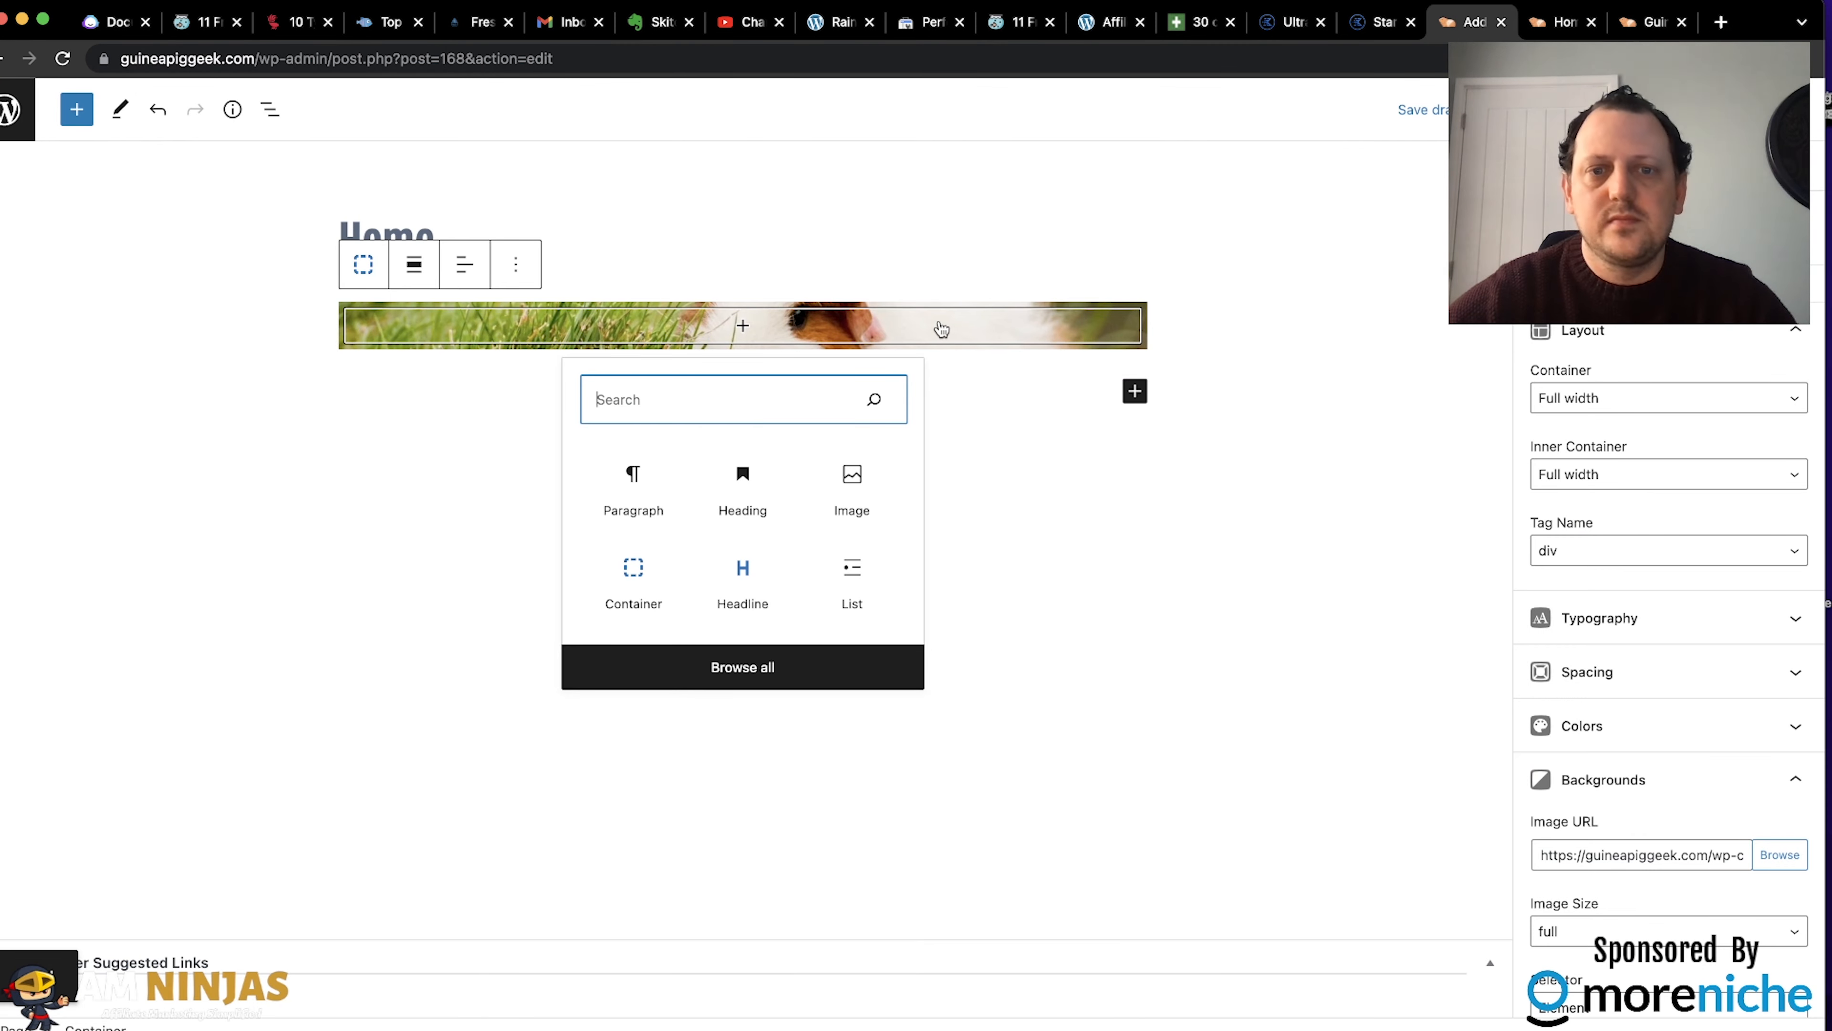
left_click(742, 583)
left_click(742, 583)
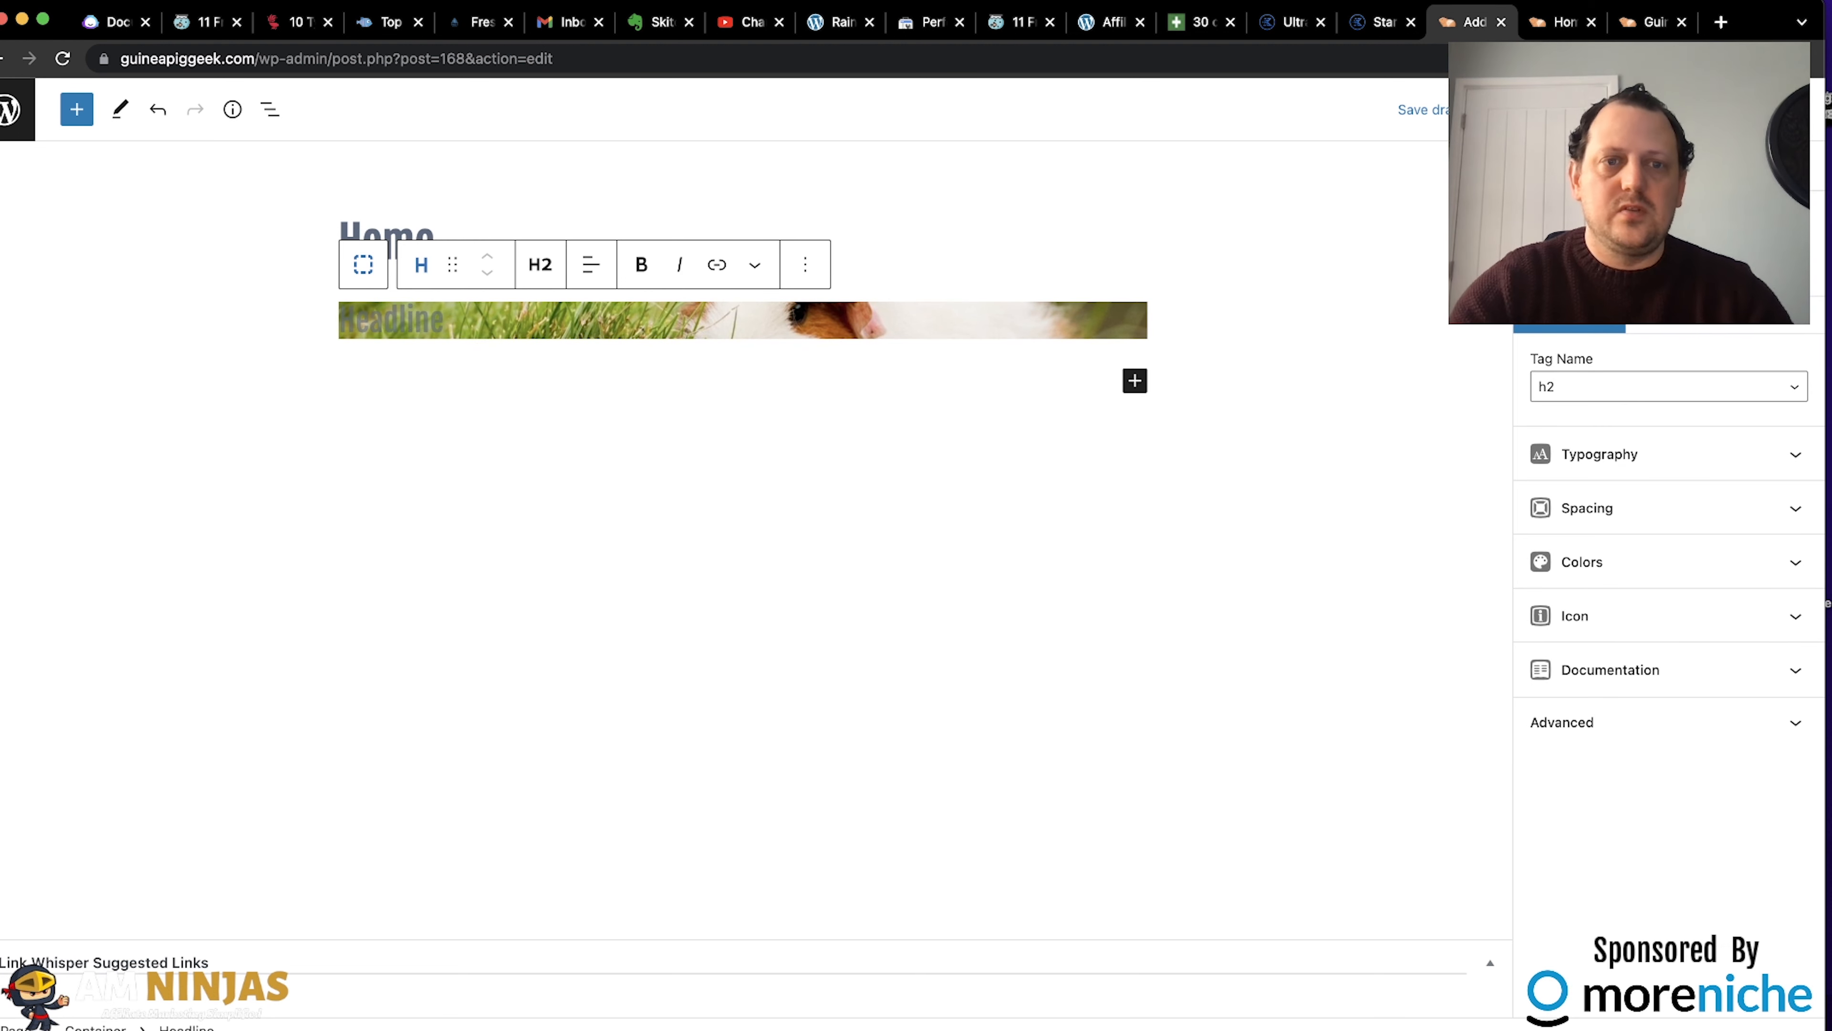
type("Get Advice")
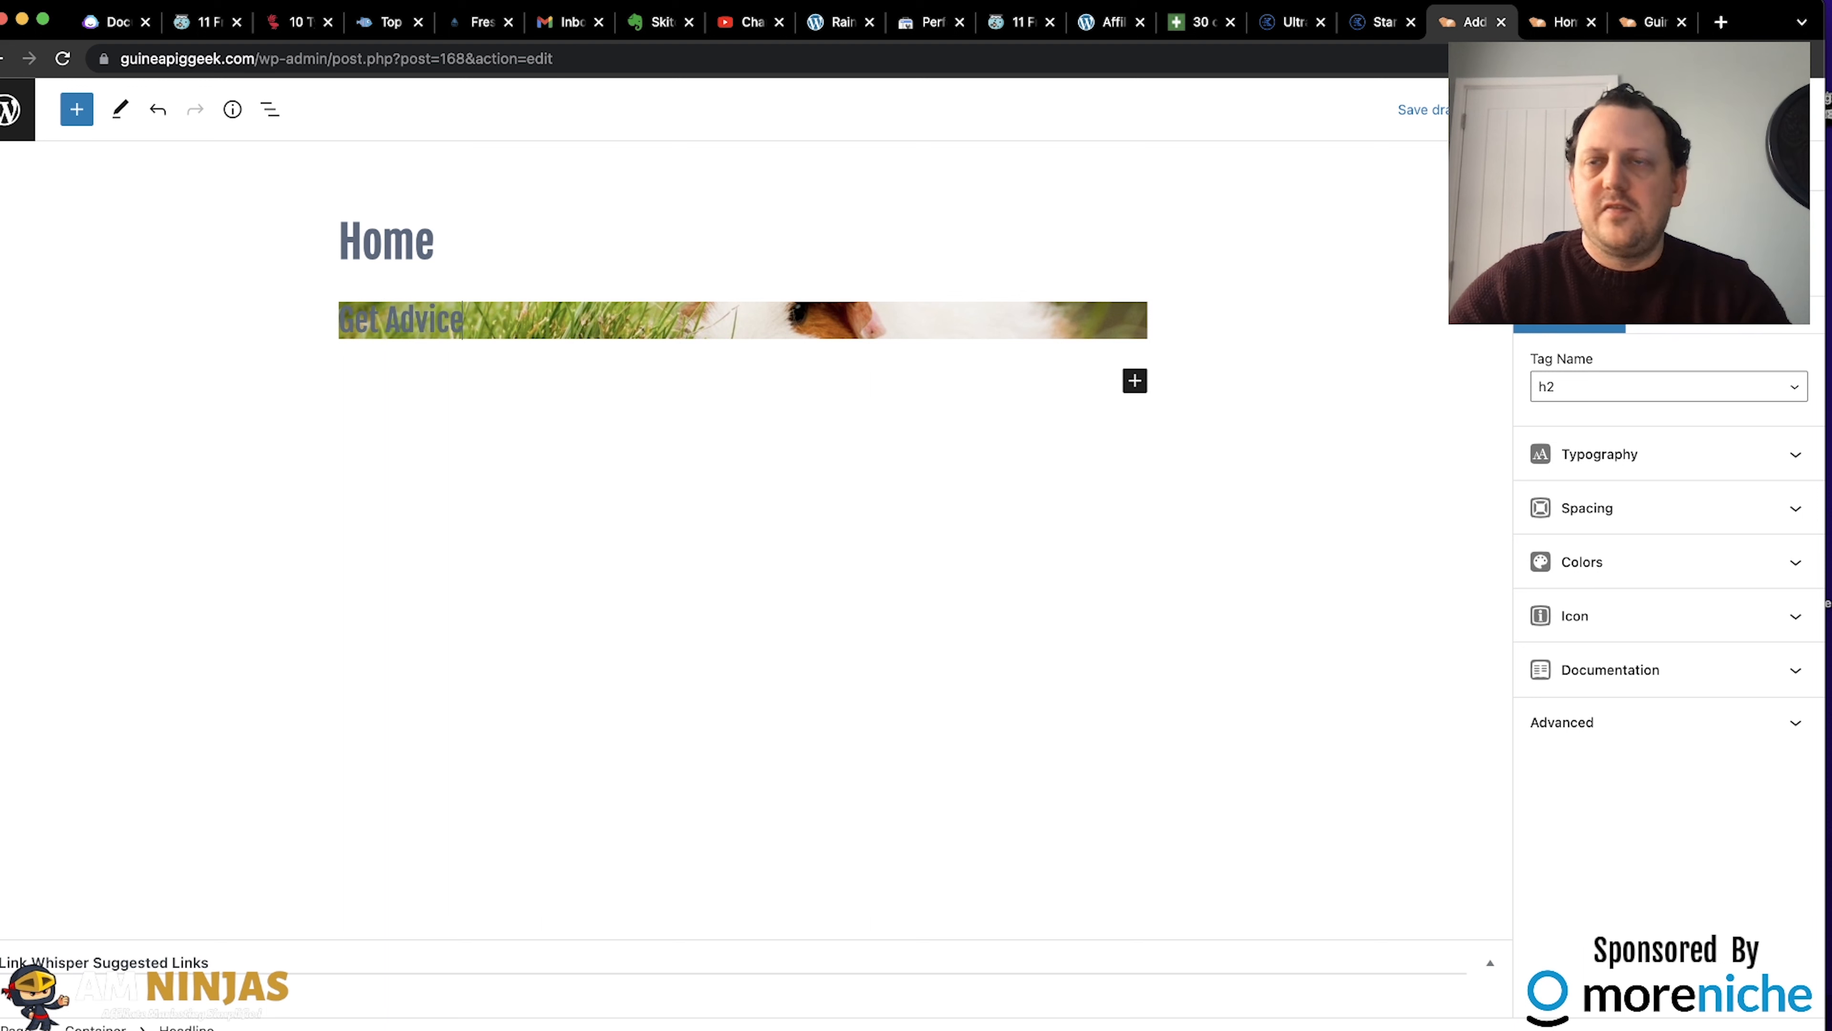
type(" And Tips")
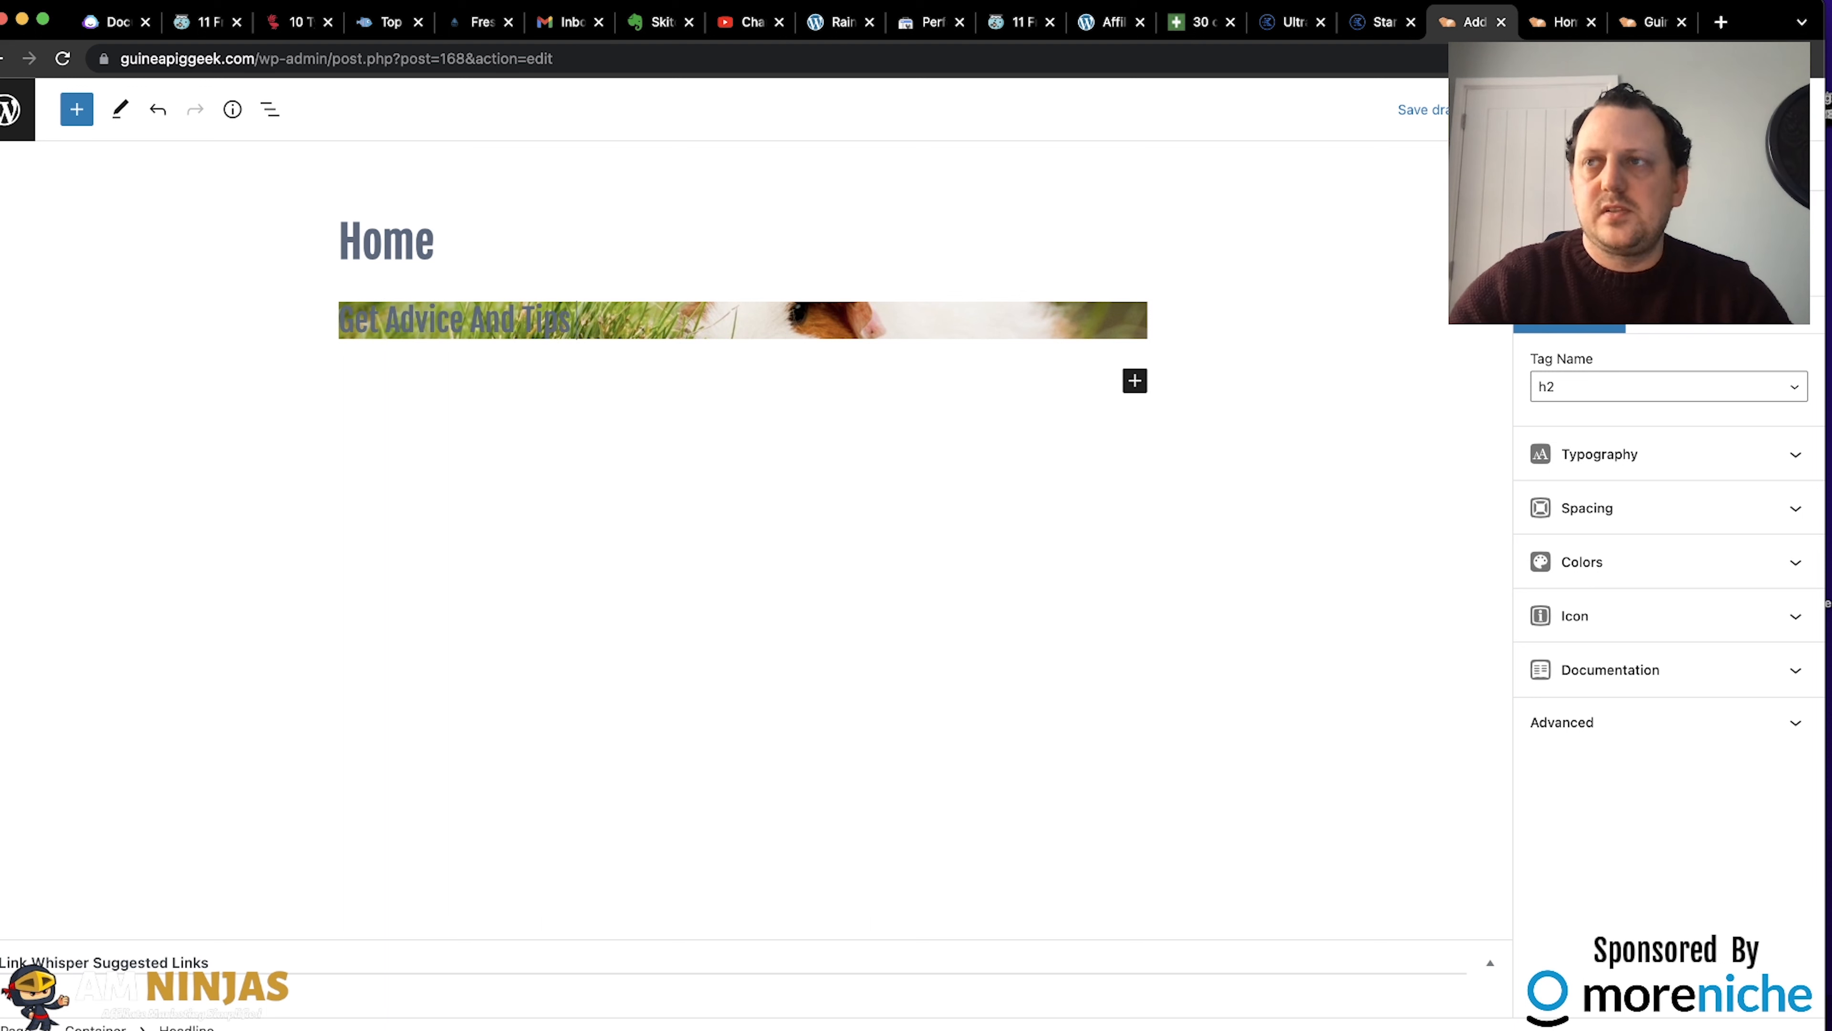
type(" On Looking After")
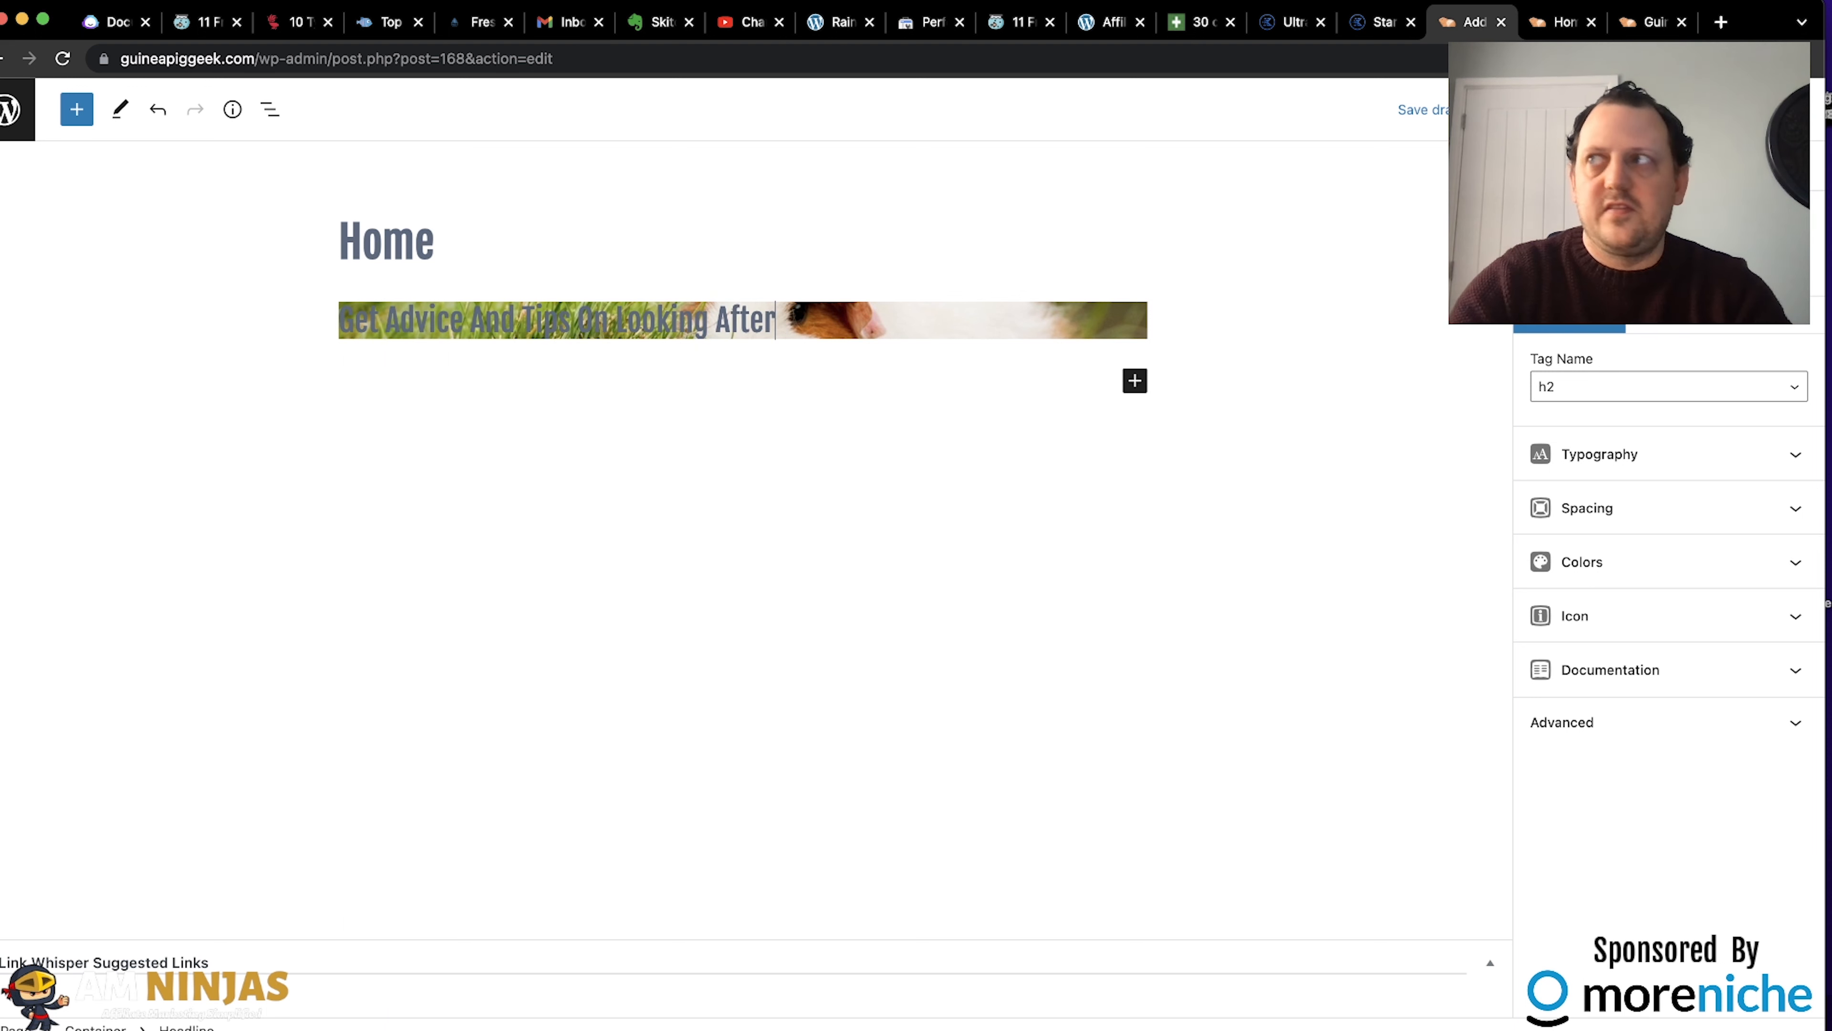
type(" Your Guinea")
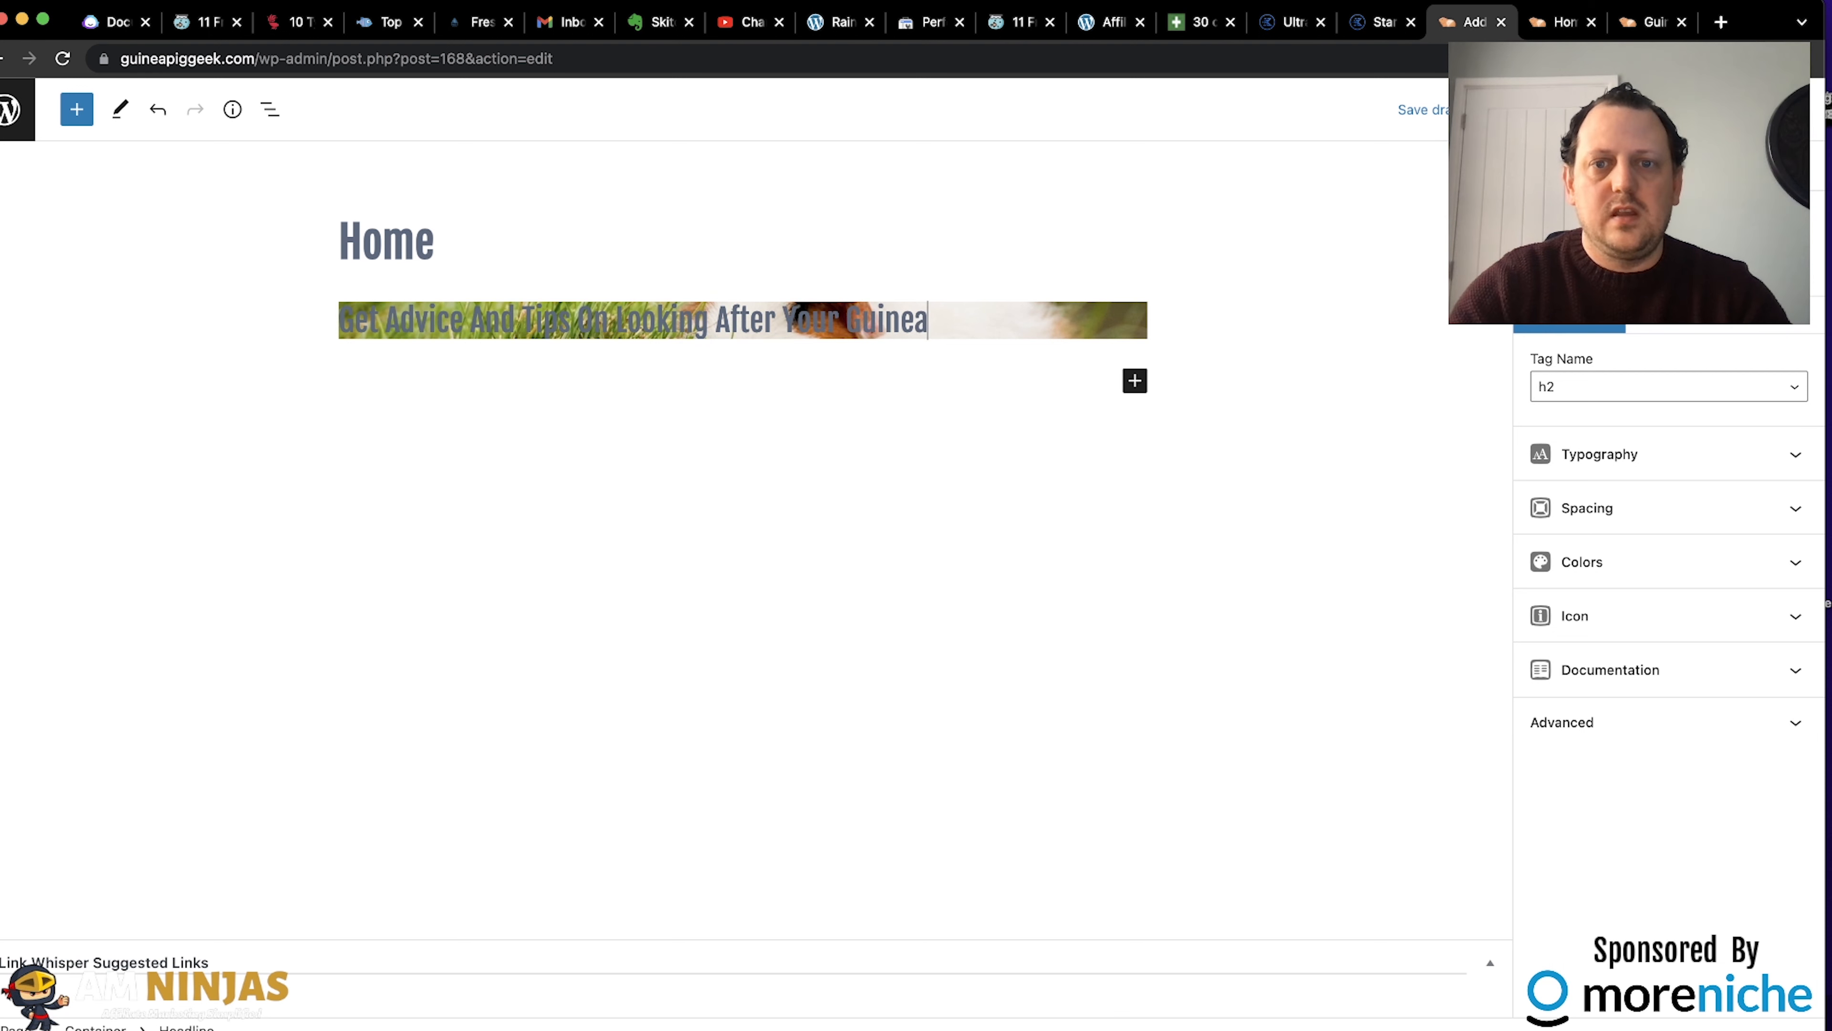
type(" Pigs")
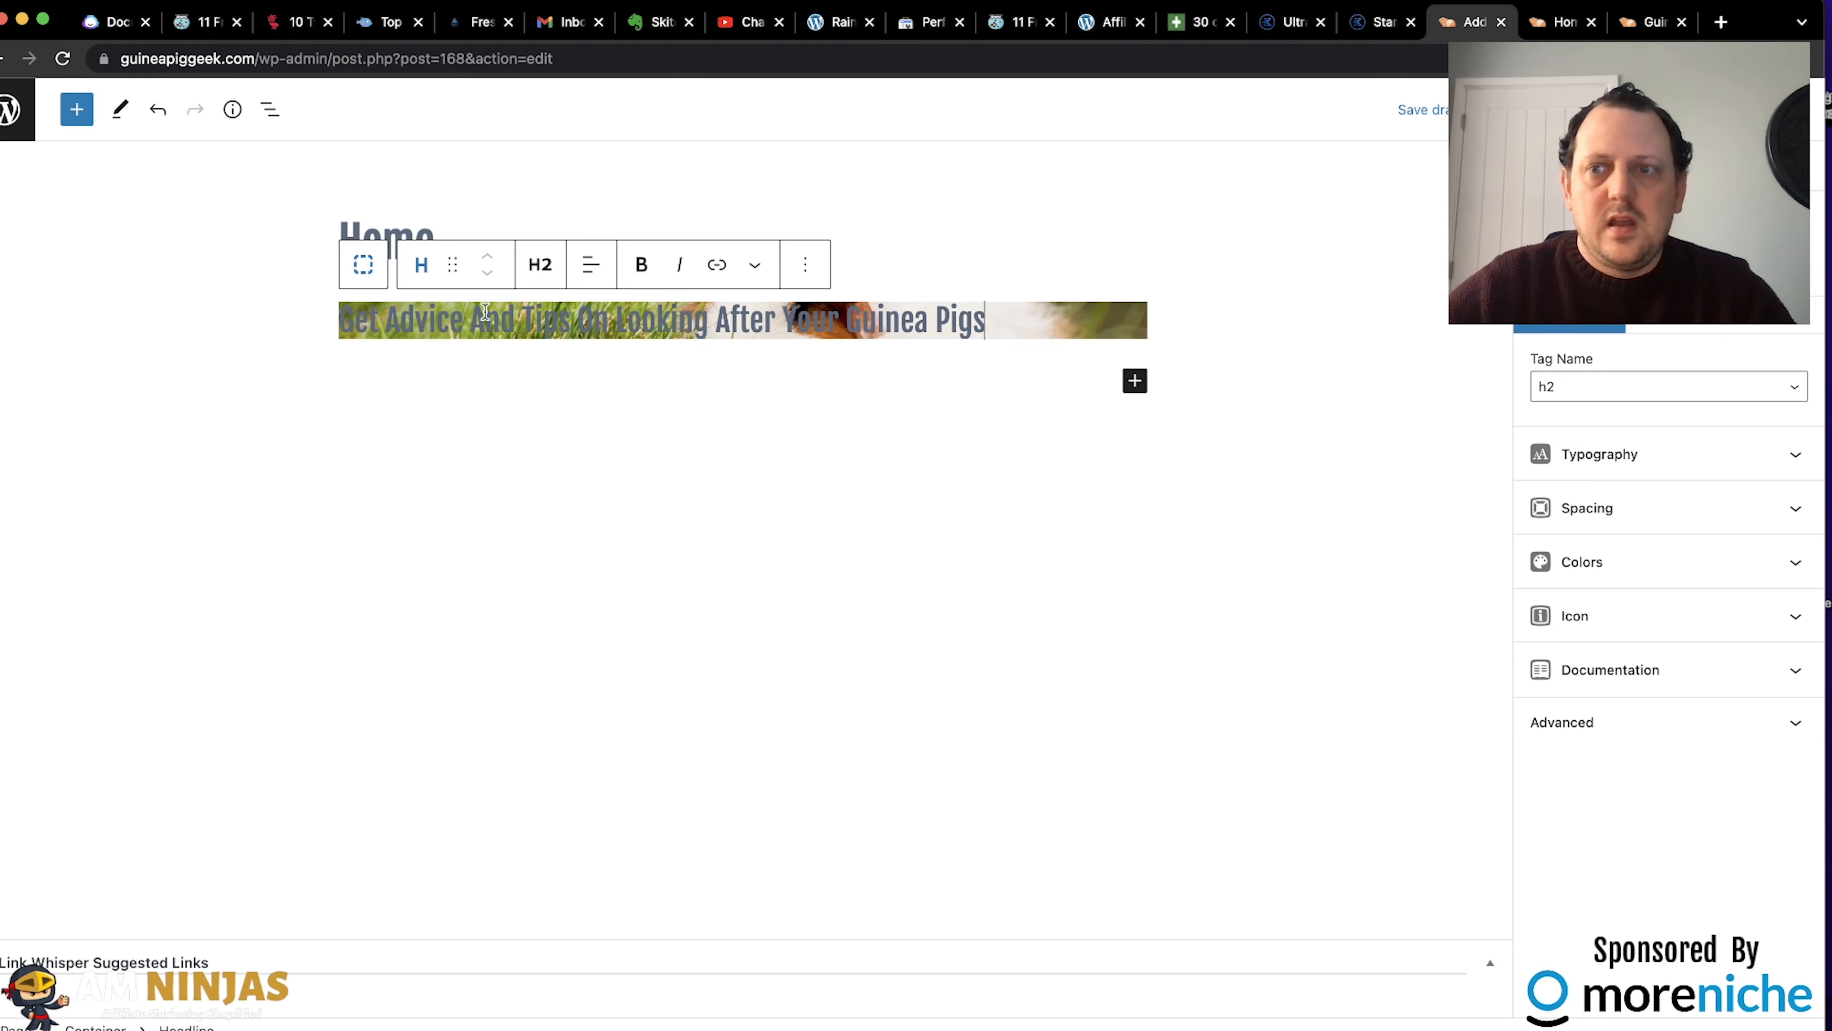
Set the minimum height of the container with the background image to 300 px.
left_click(362, 265)
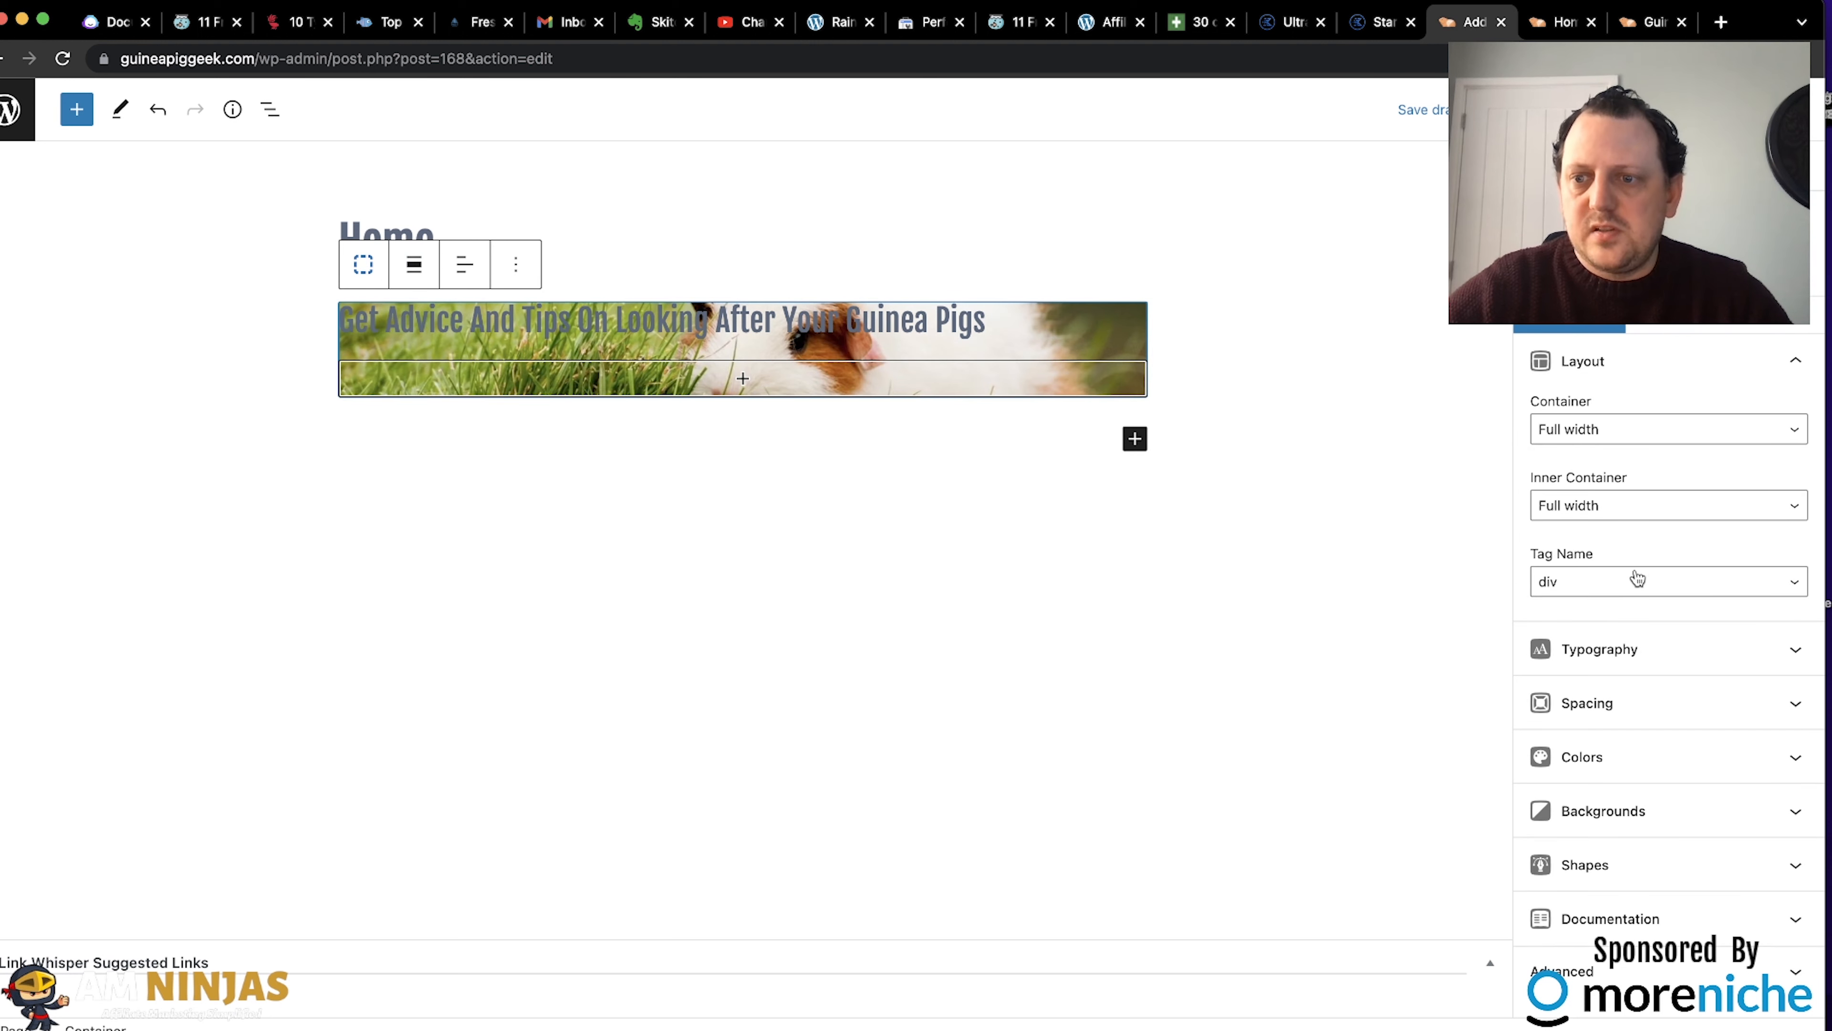
left_click(1676, 716)
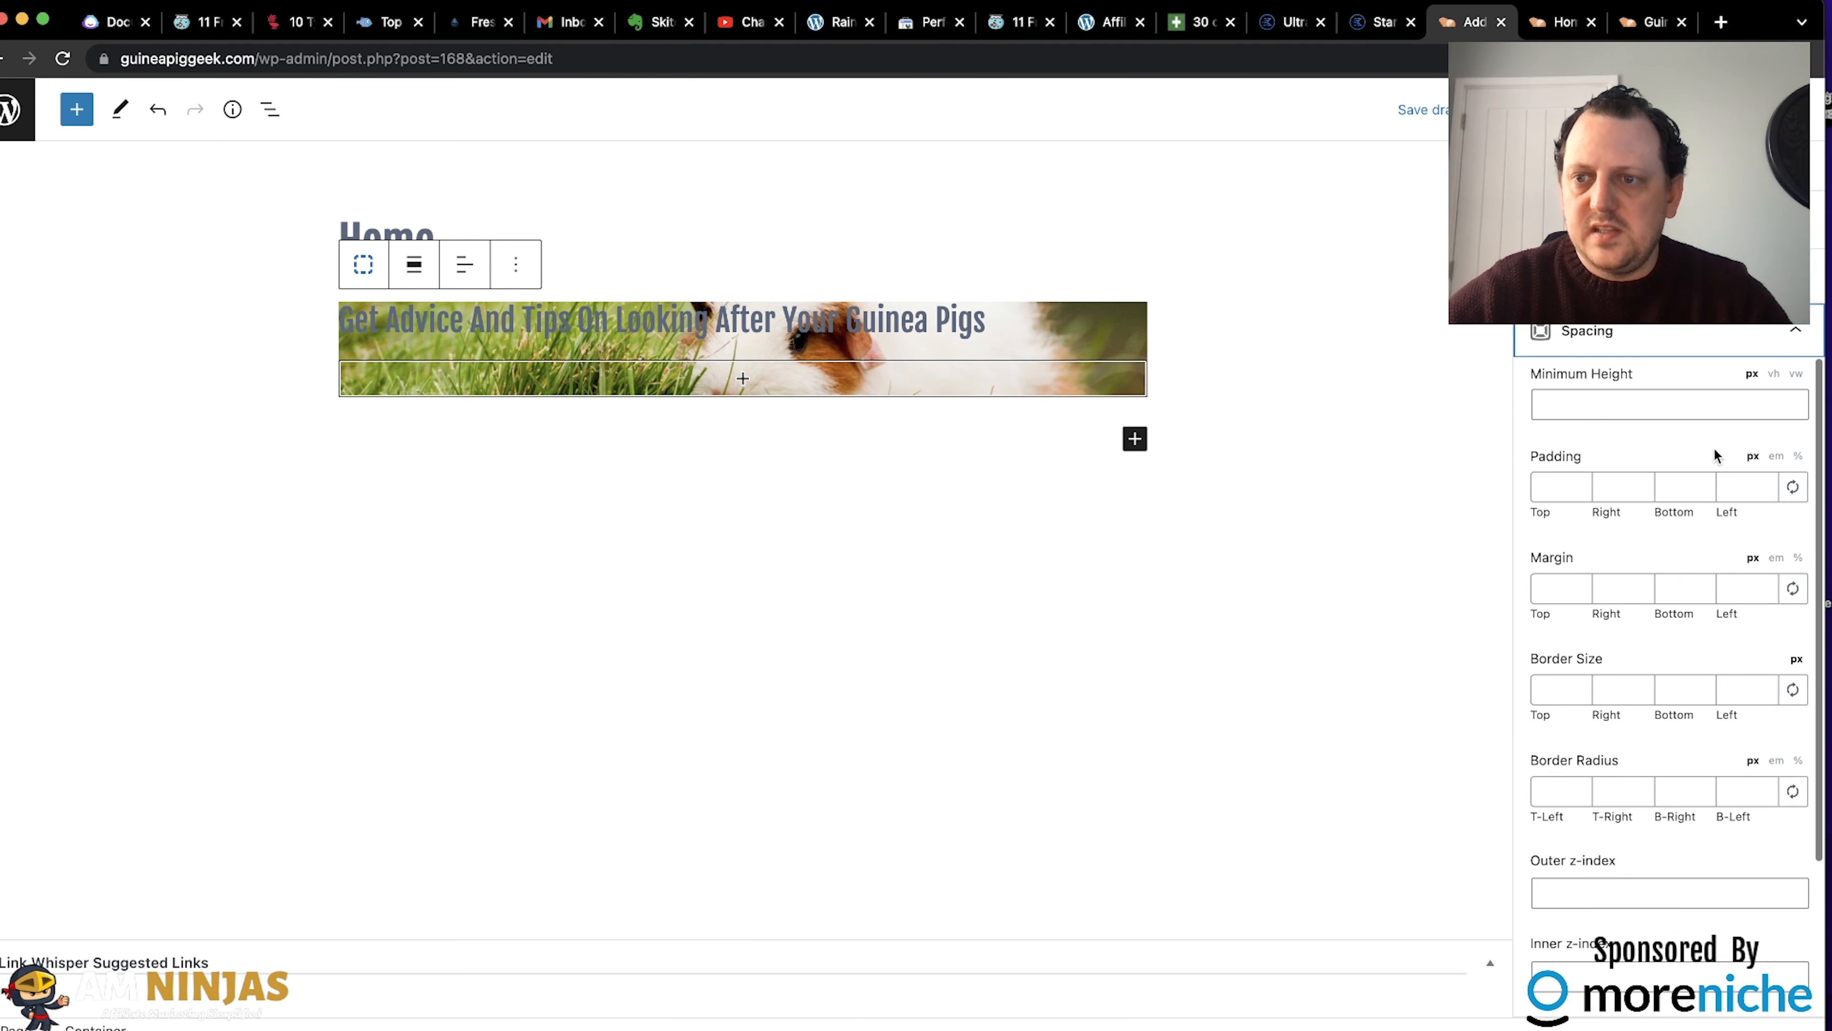
left_click(1627, 400)
type("300")
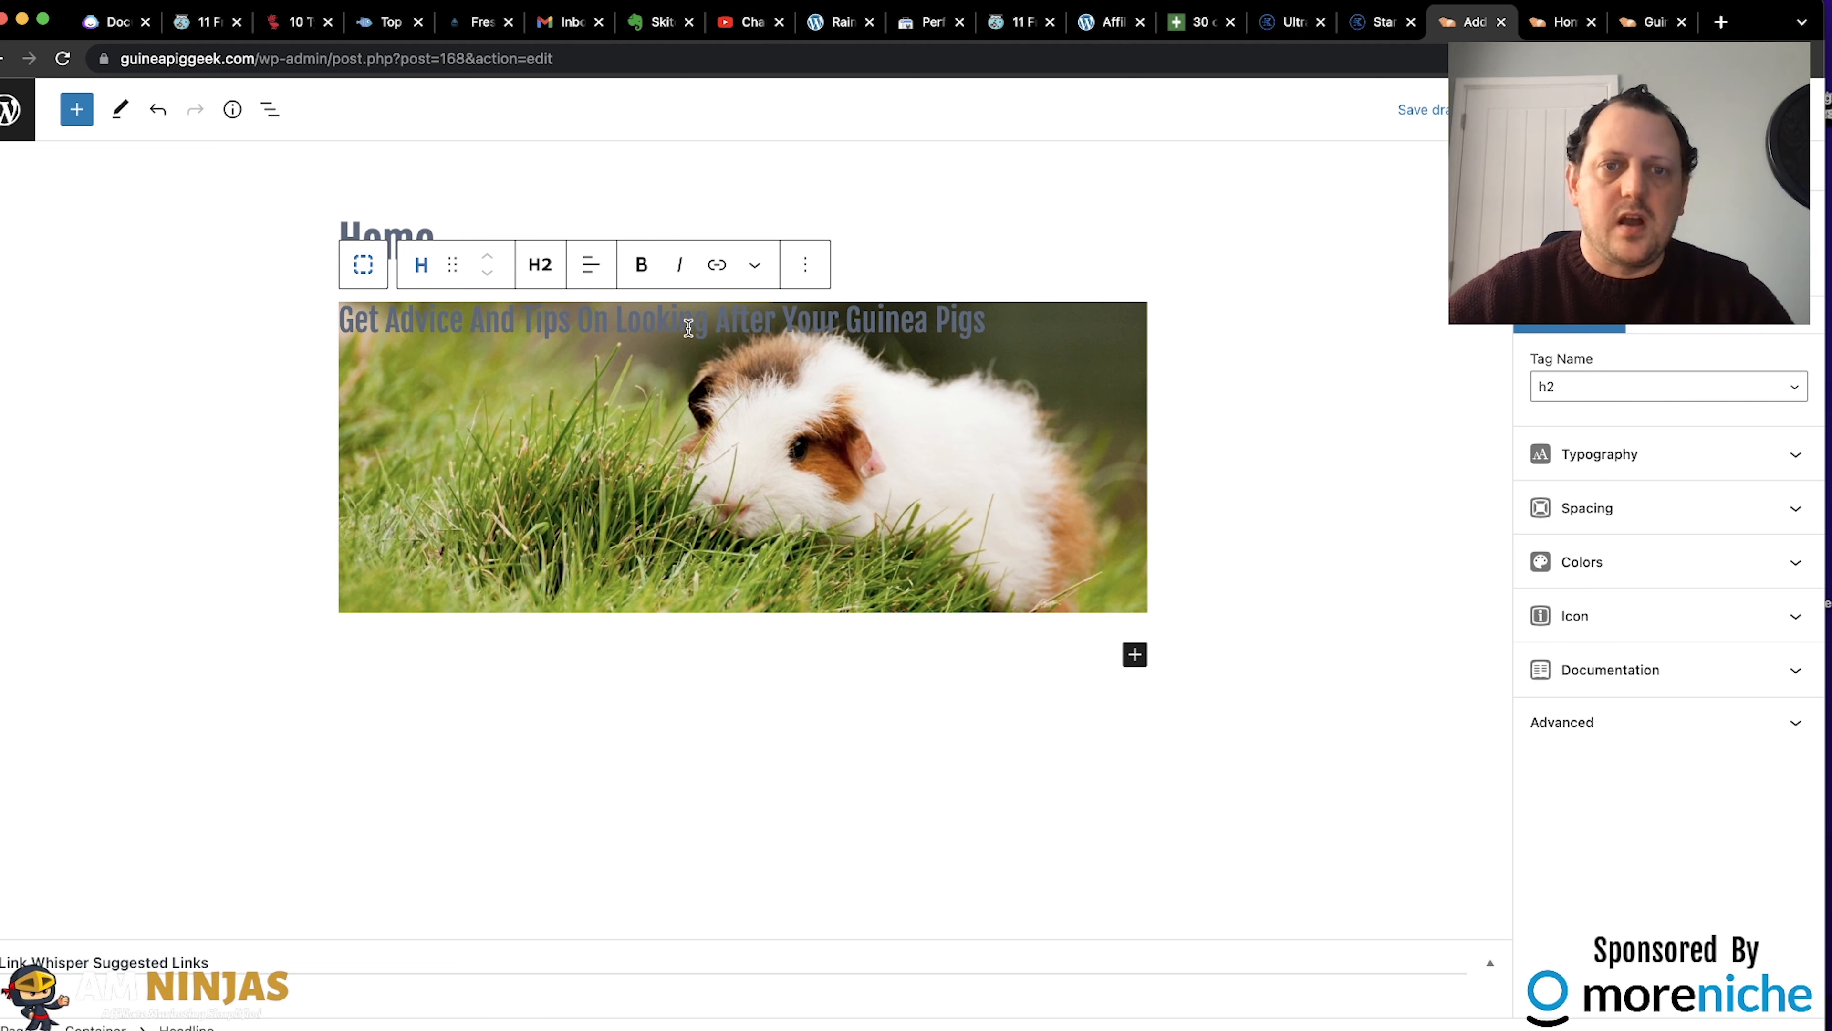
Centre the text of the "Get Advice And Tips On Looking After Your Guinea Pigs" headline.
triple_click(444, 322)
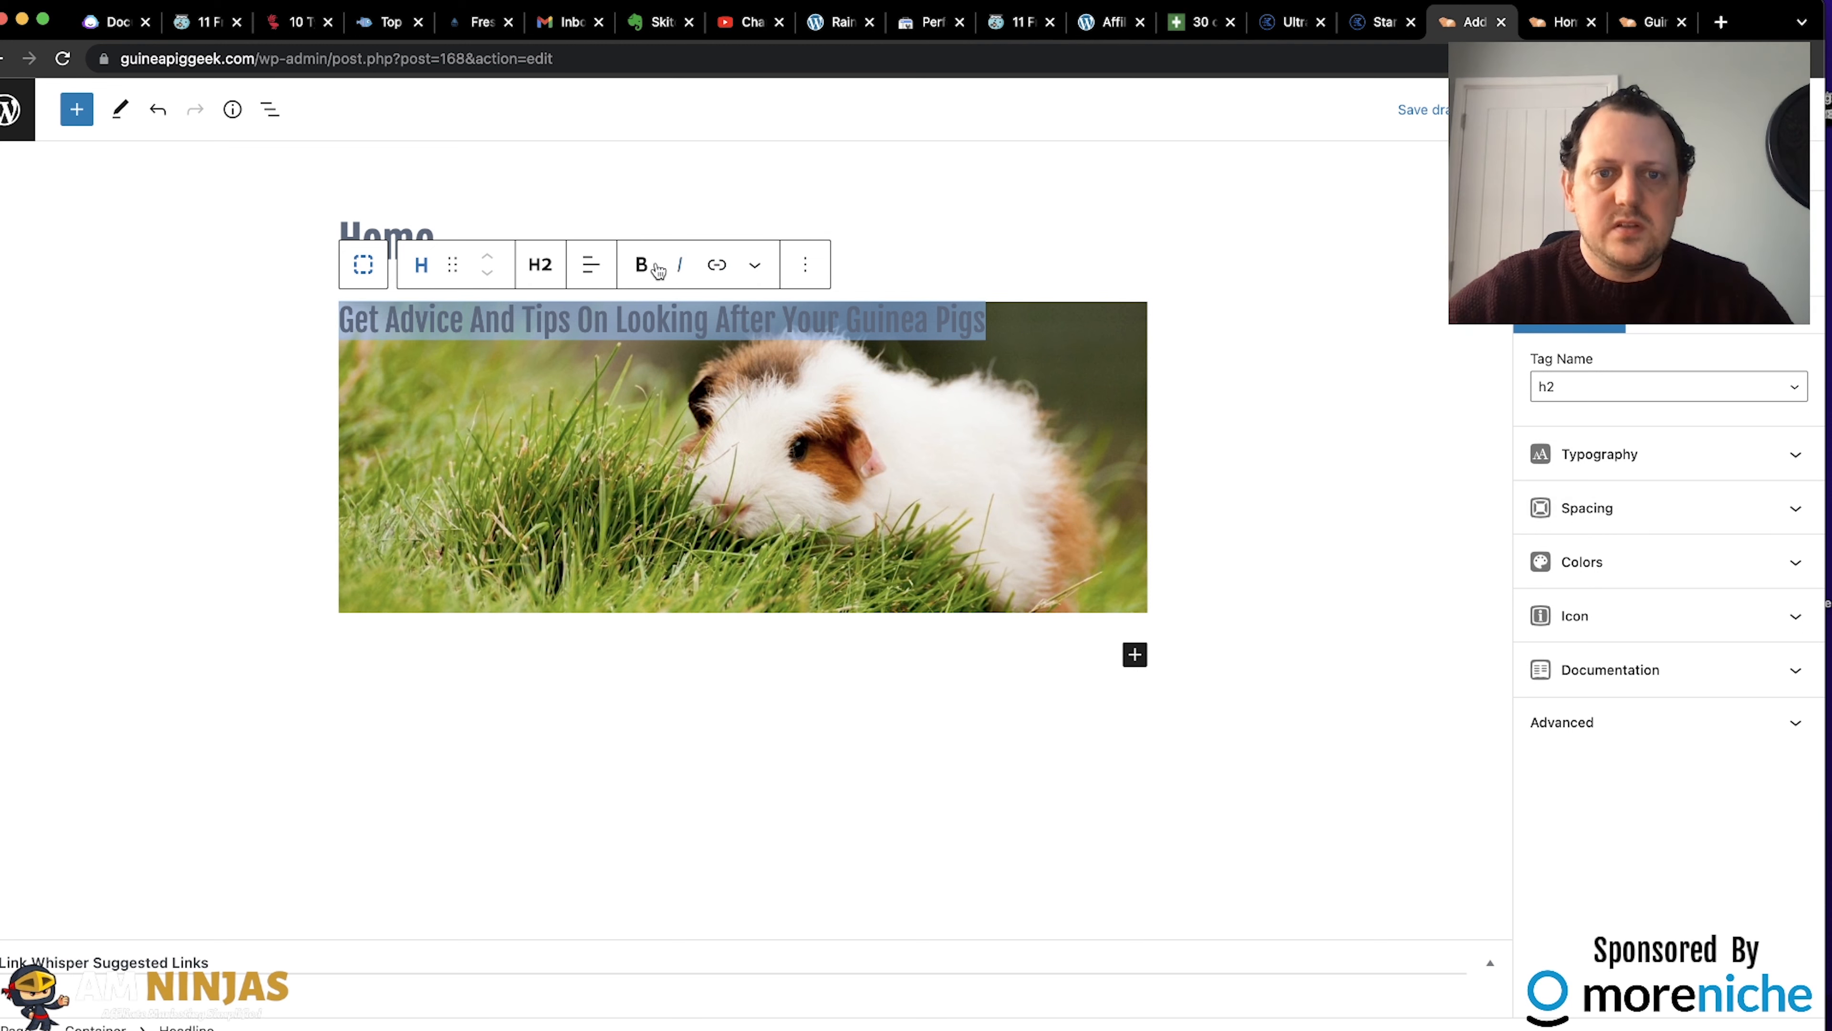
left_click(605, 268)
left_click(650, 365)
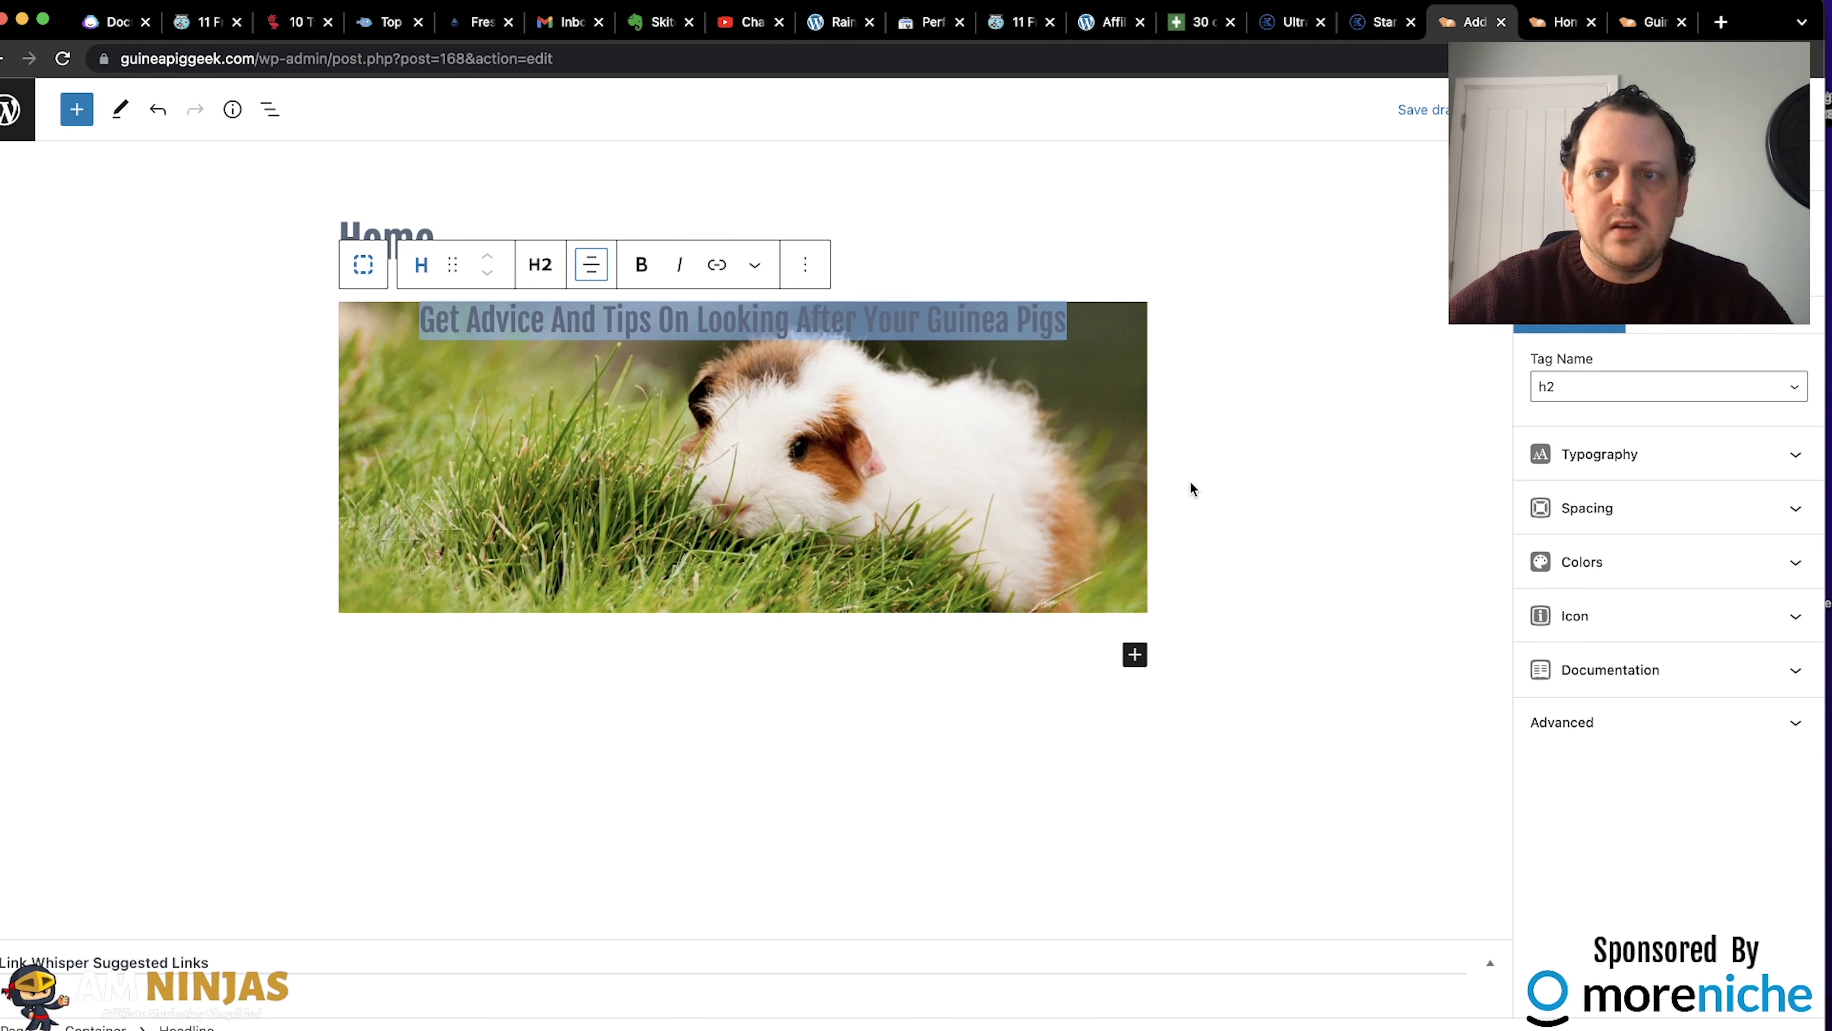
Set the headline's top margin to 100 px.
left_click(1653, 517)
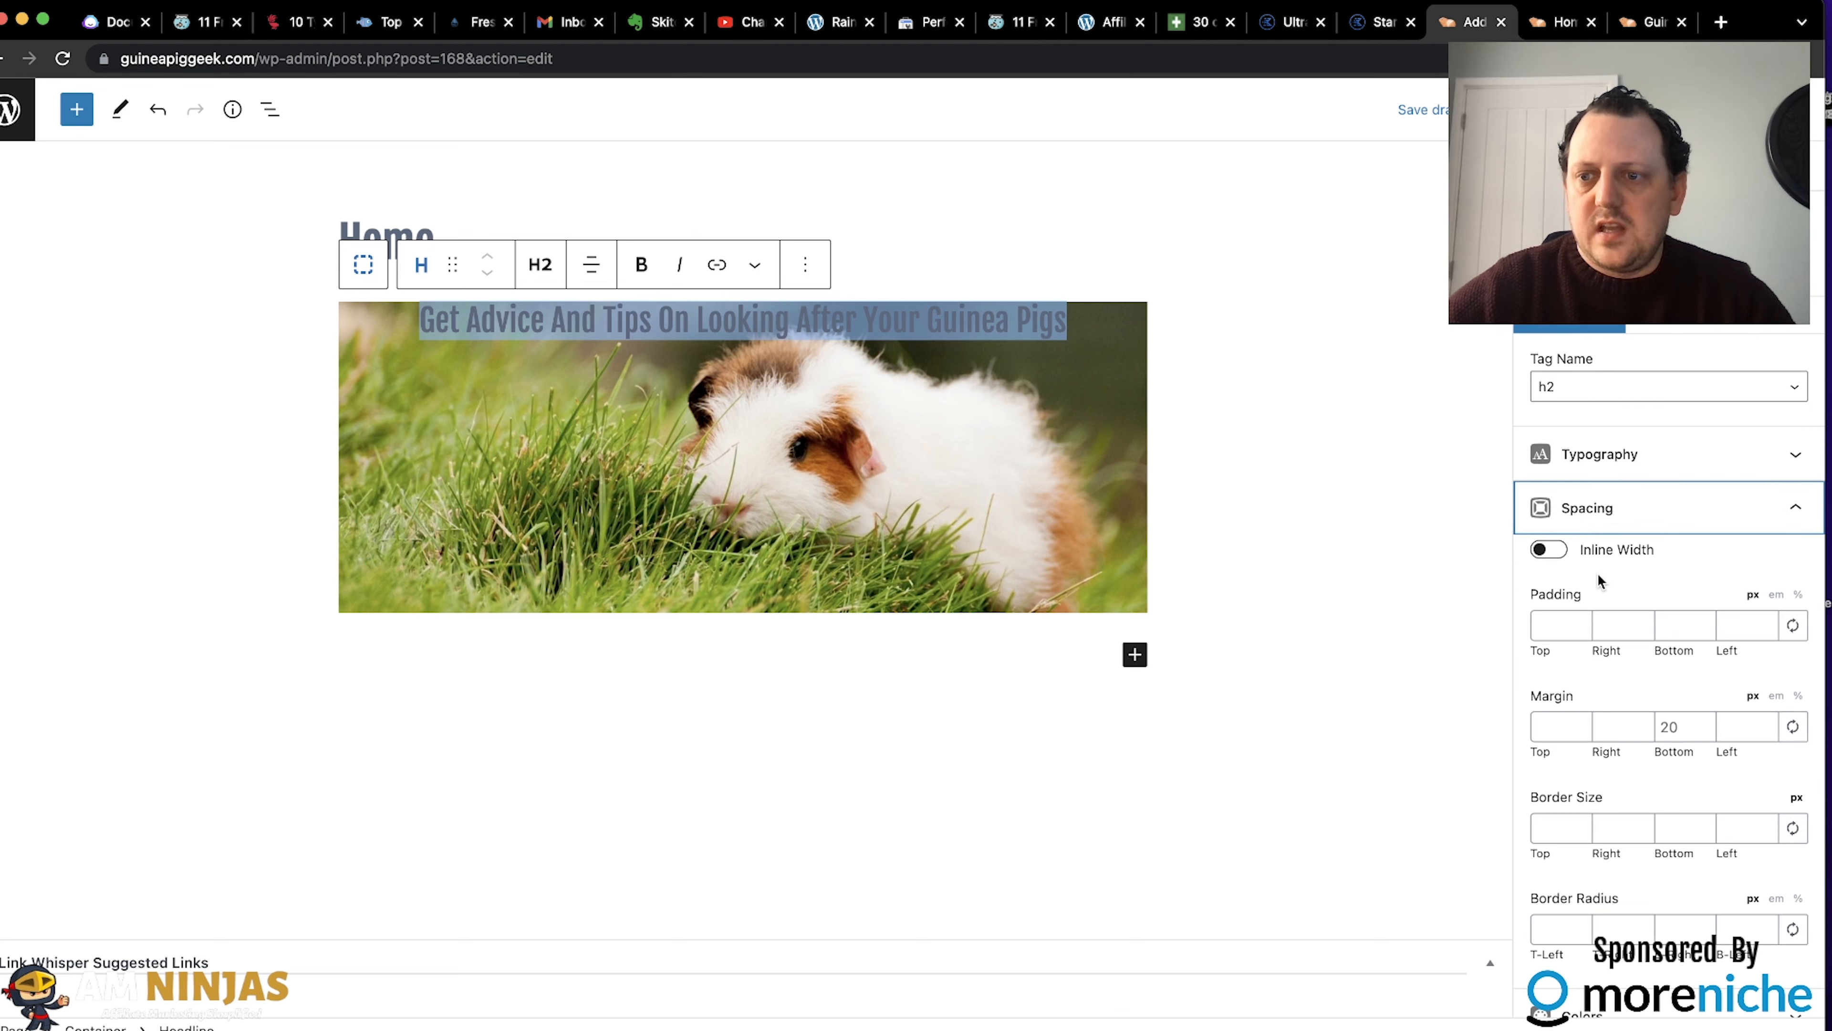
left_click(1548, 552)
left_click(1549, 552)
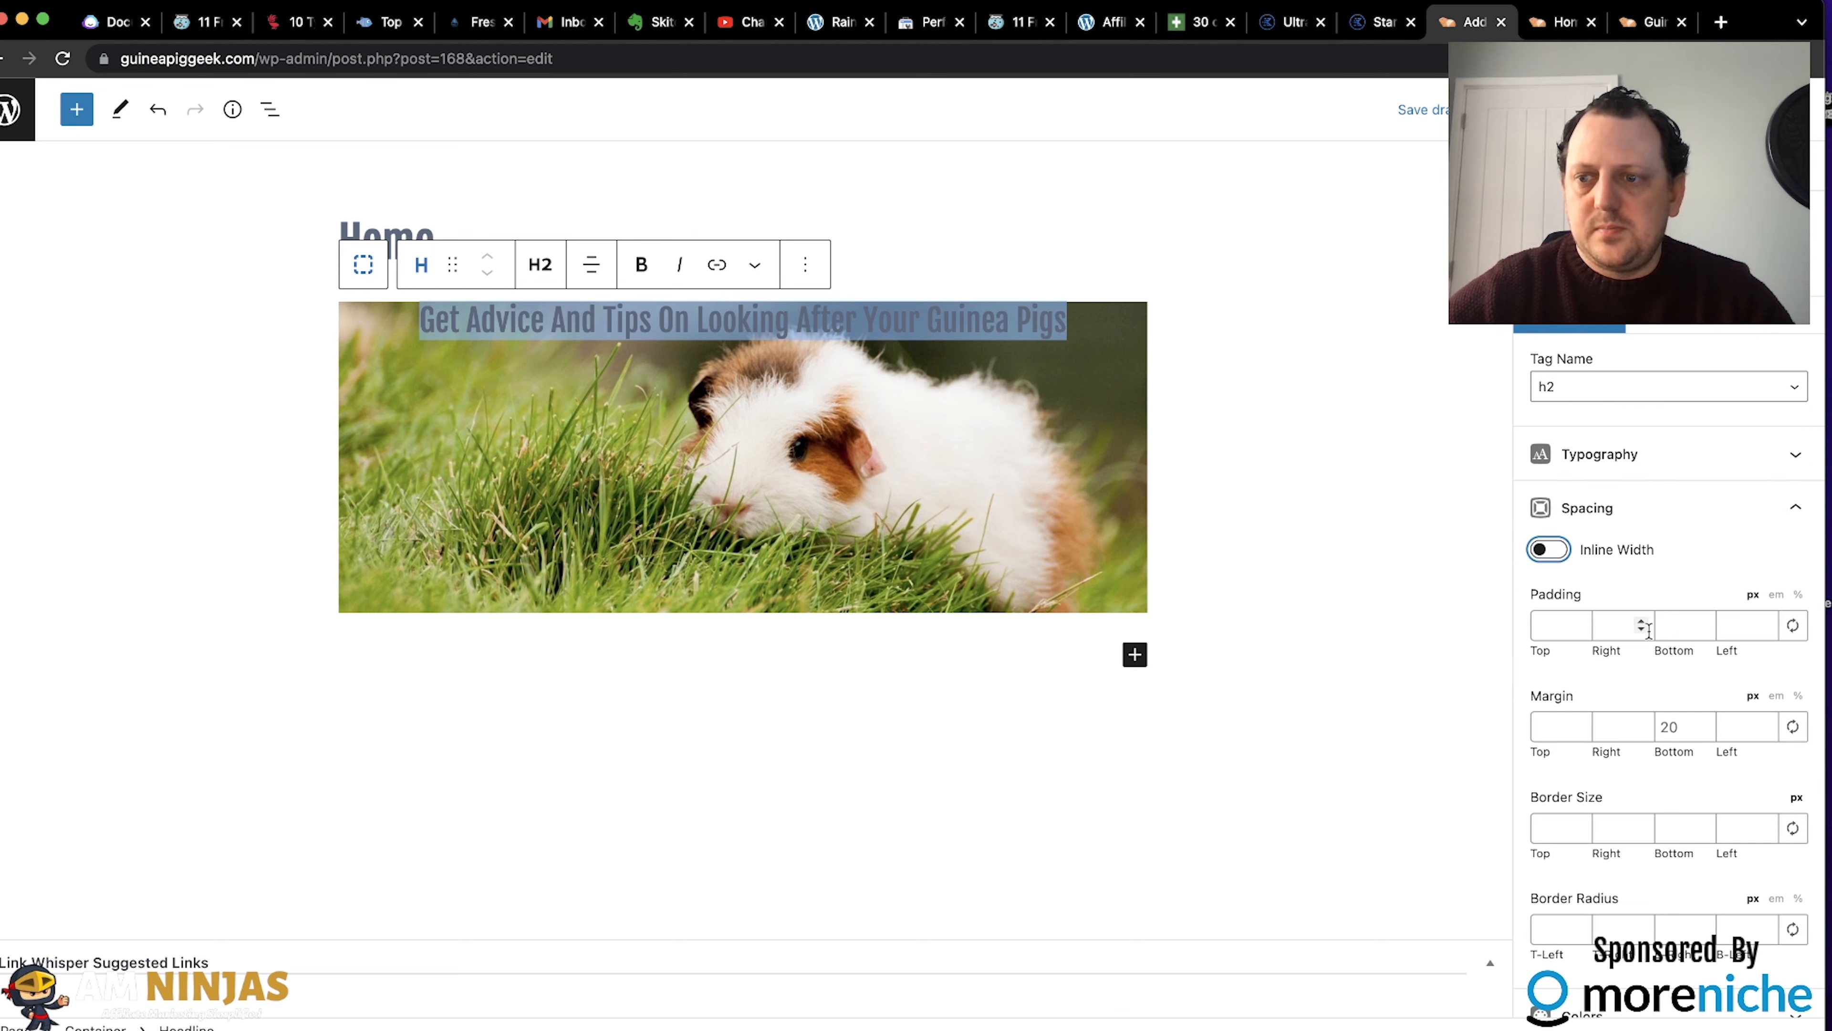
left_click(1559, 725)
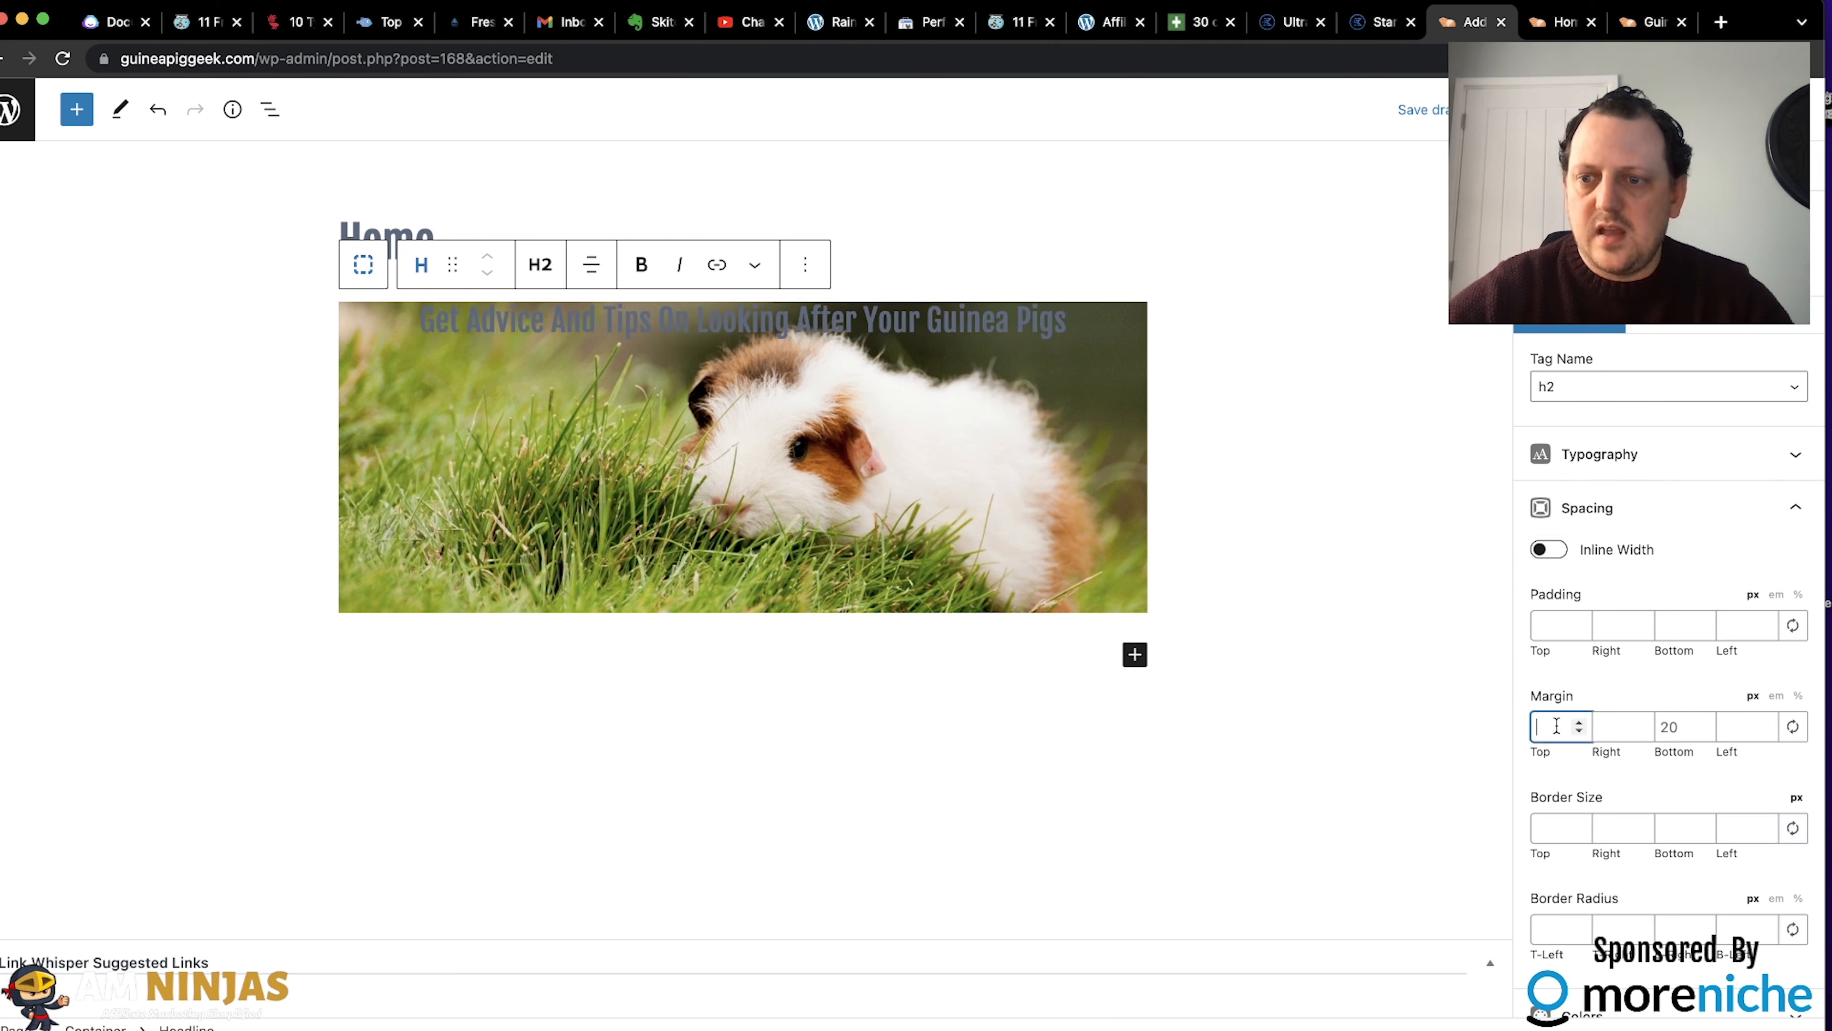
type("100")
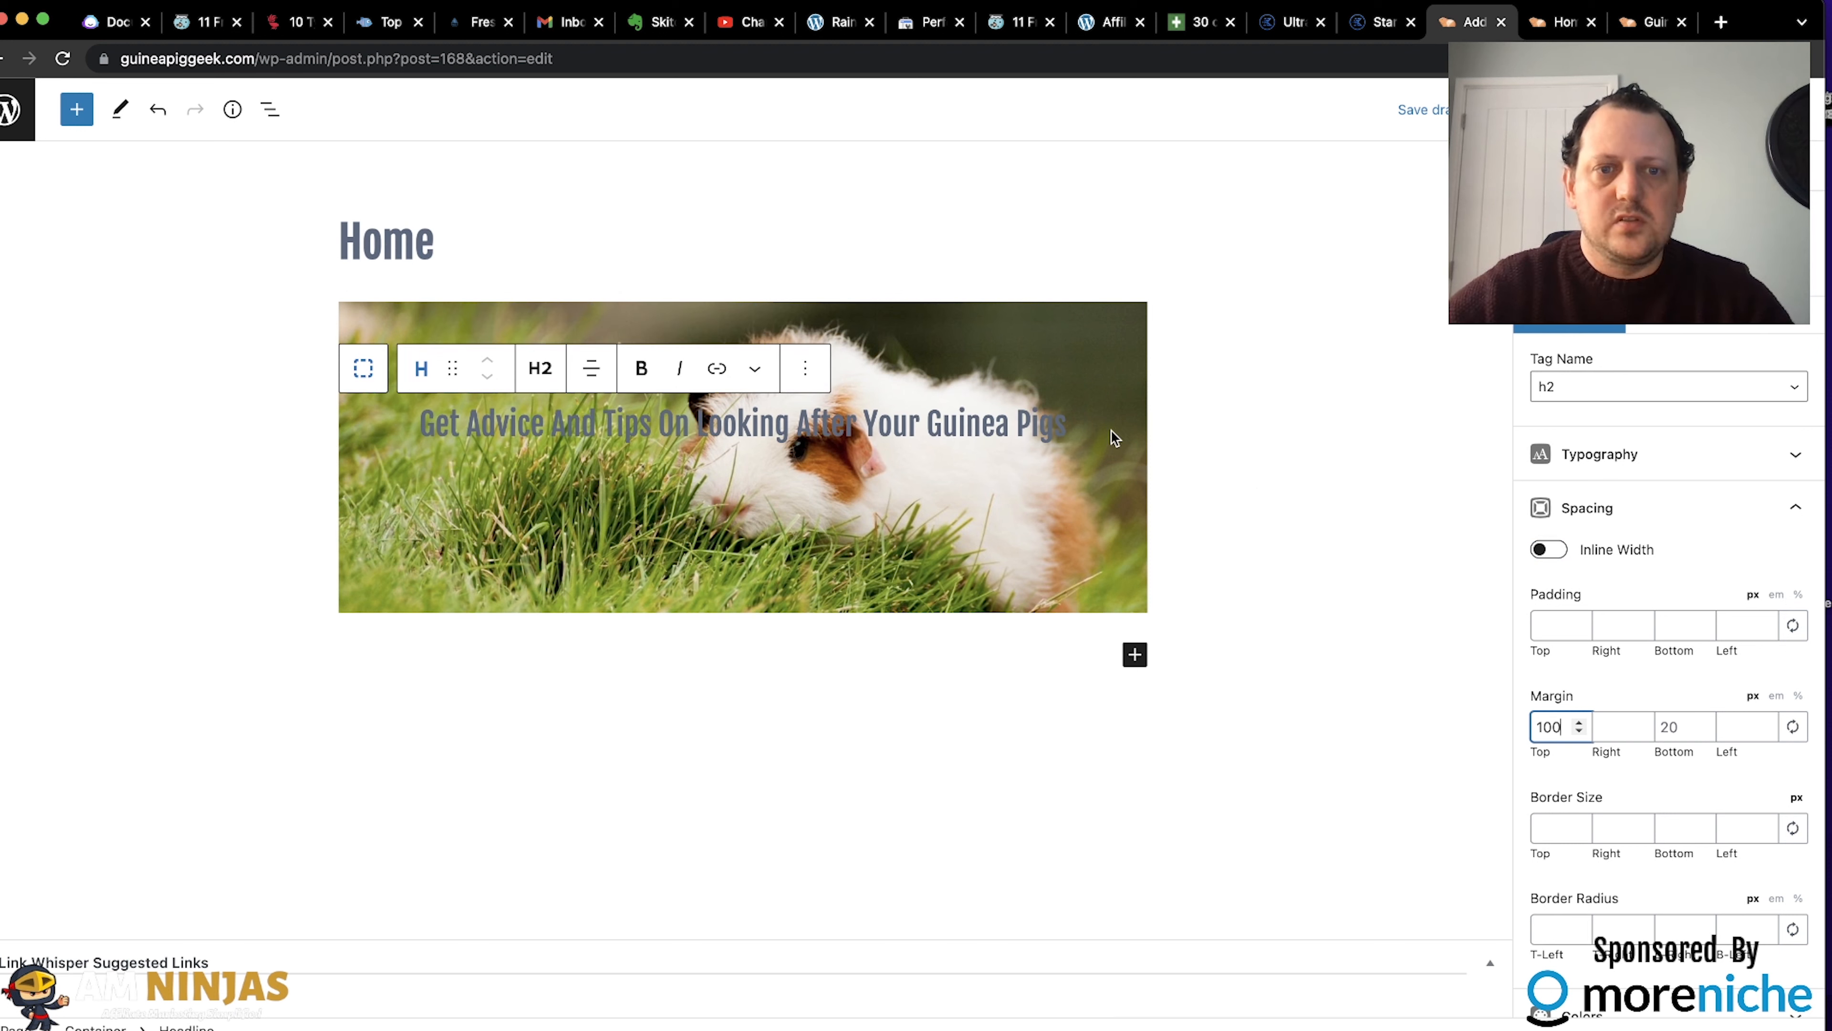
Change the headline to H1 and set its text color to the white var(--base) swatch.
left_click(540, 368)
left_click(543, 435)
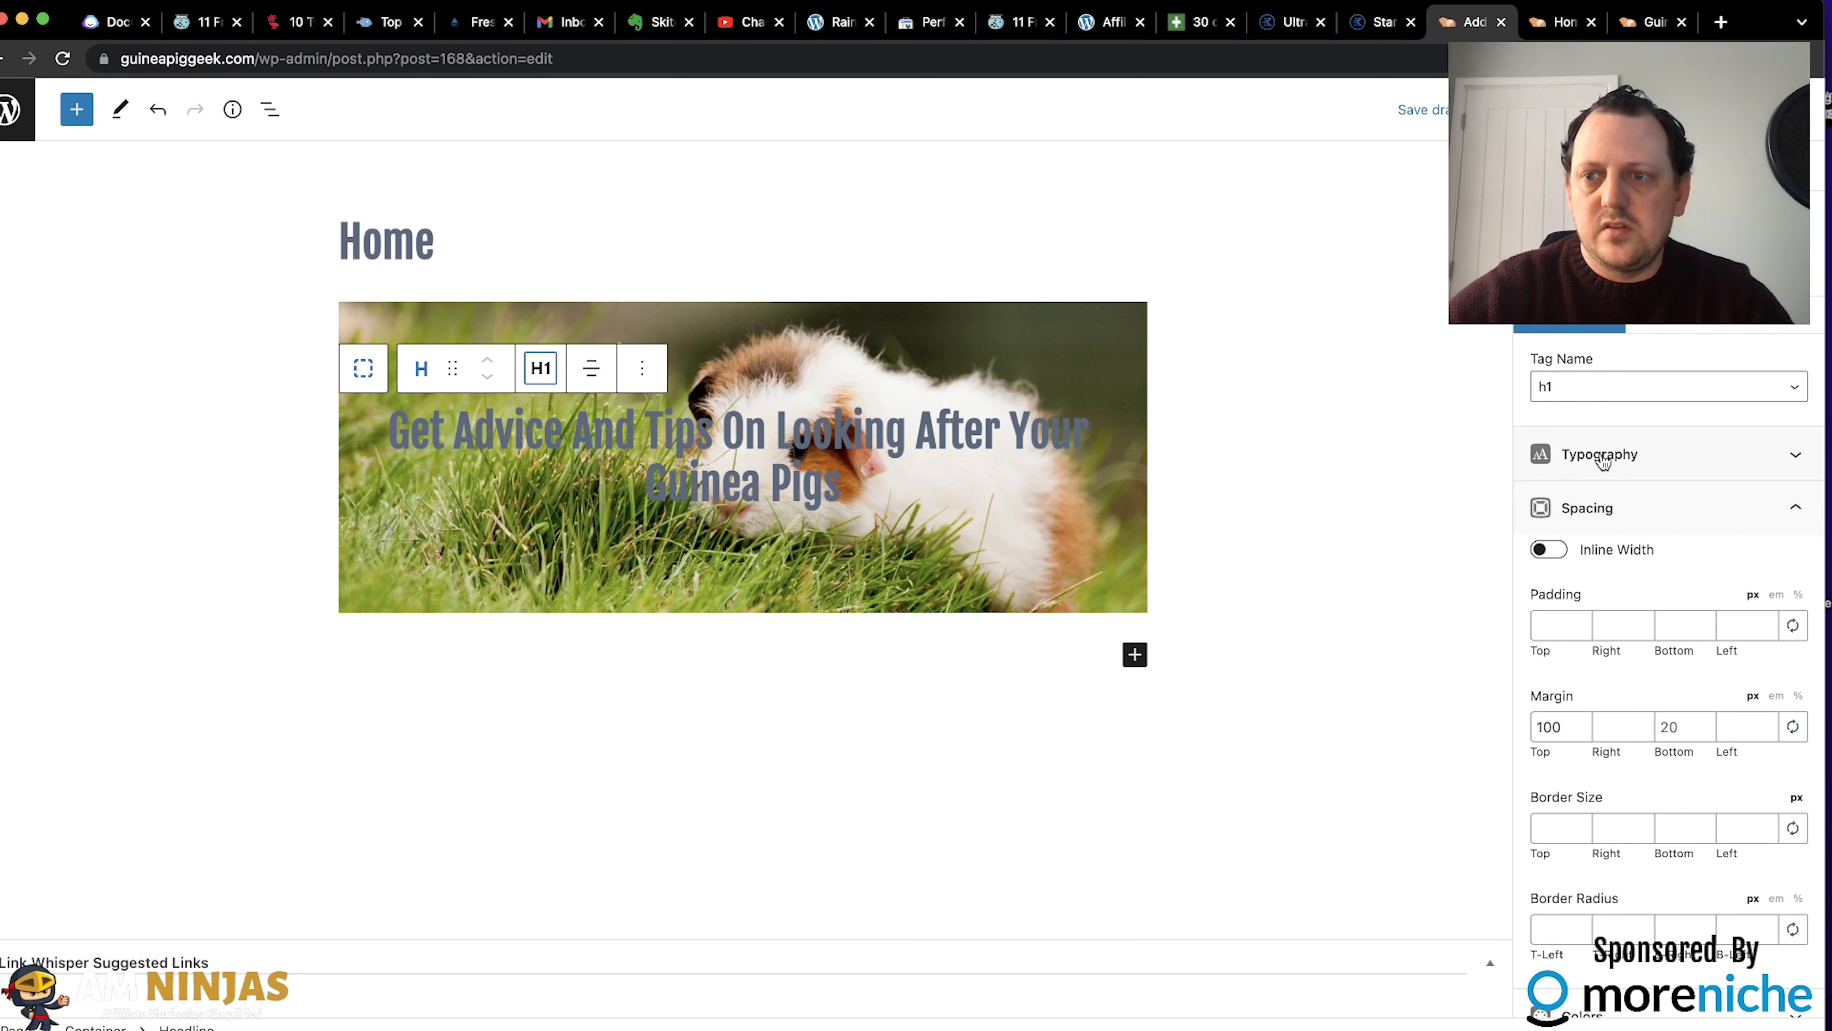
left_click(1651, 505)
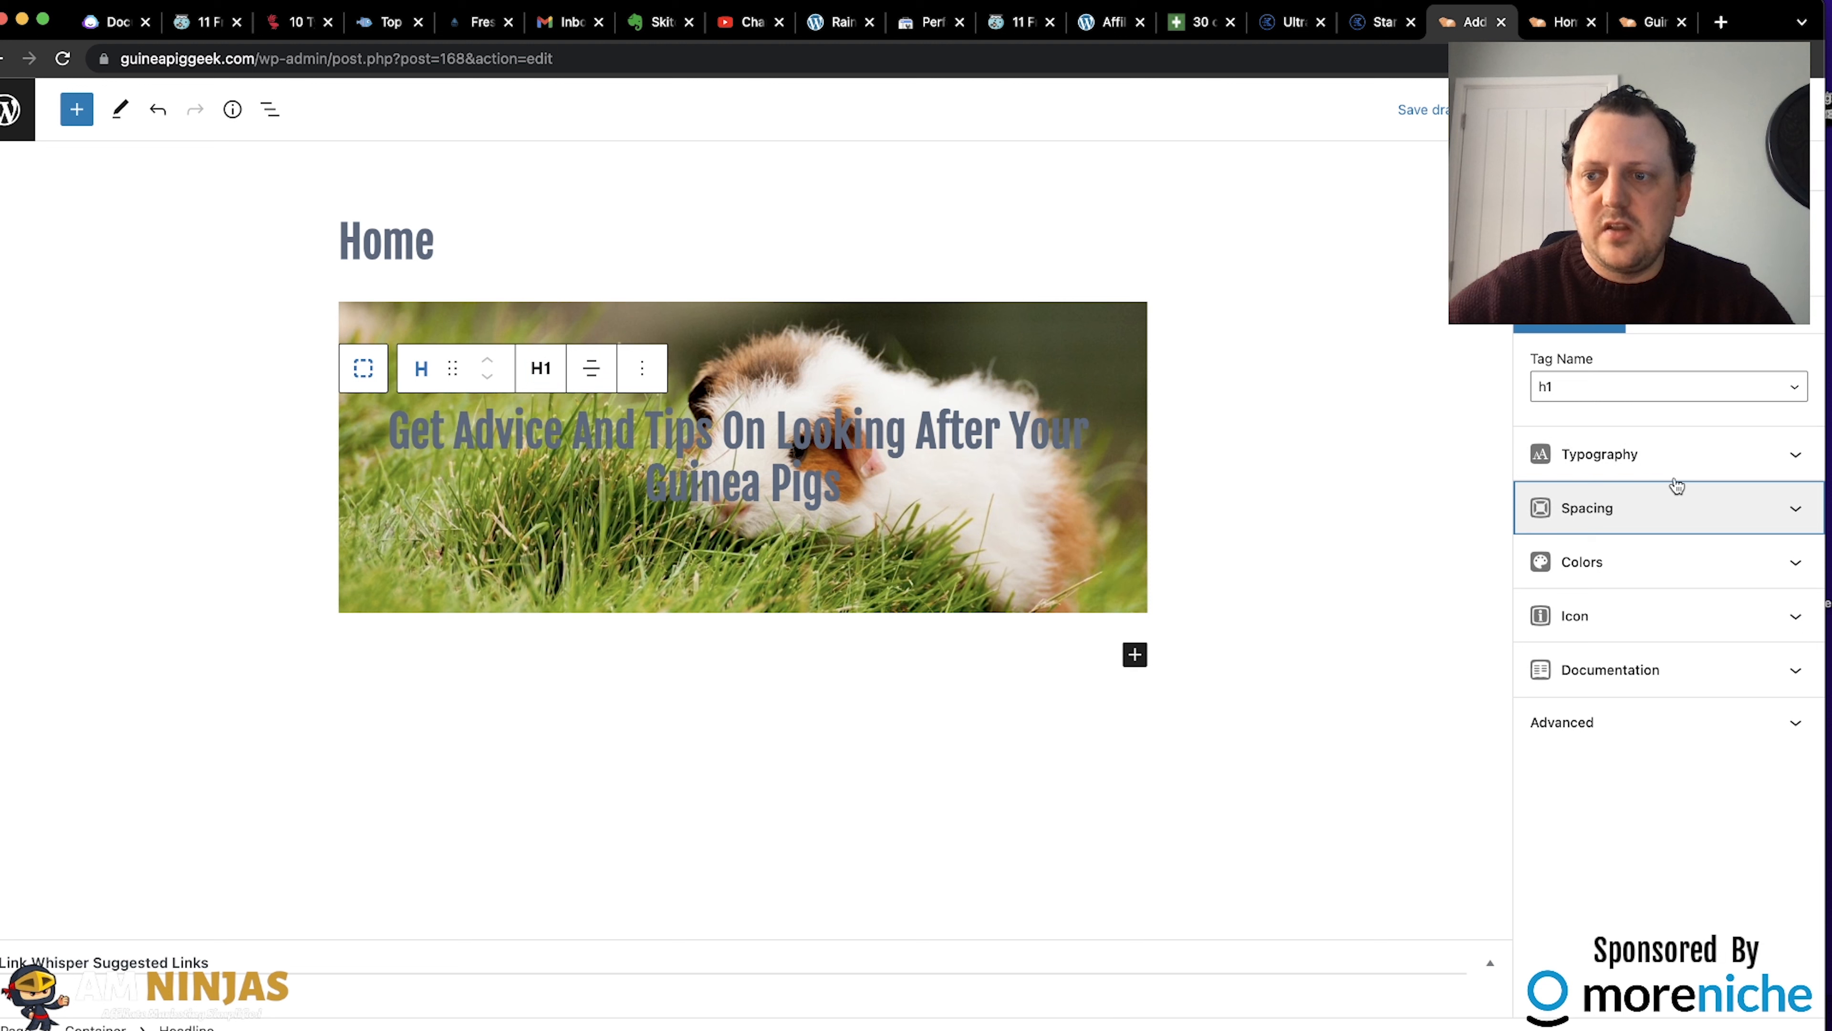
left_click(1616, 570)
left_click(1792, 661)
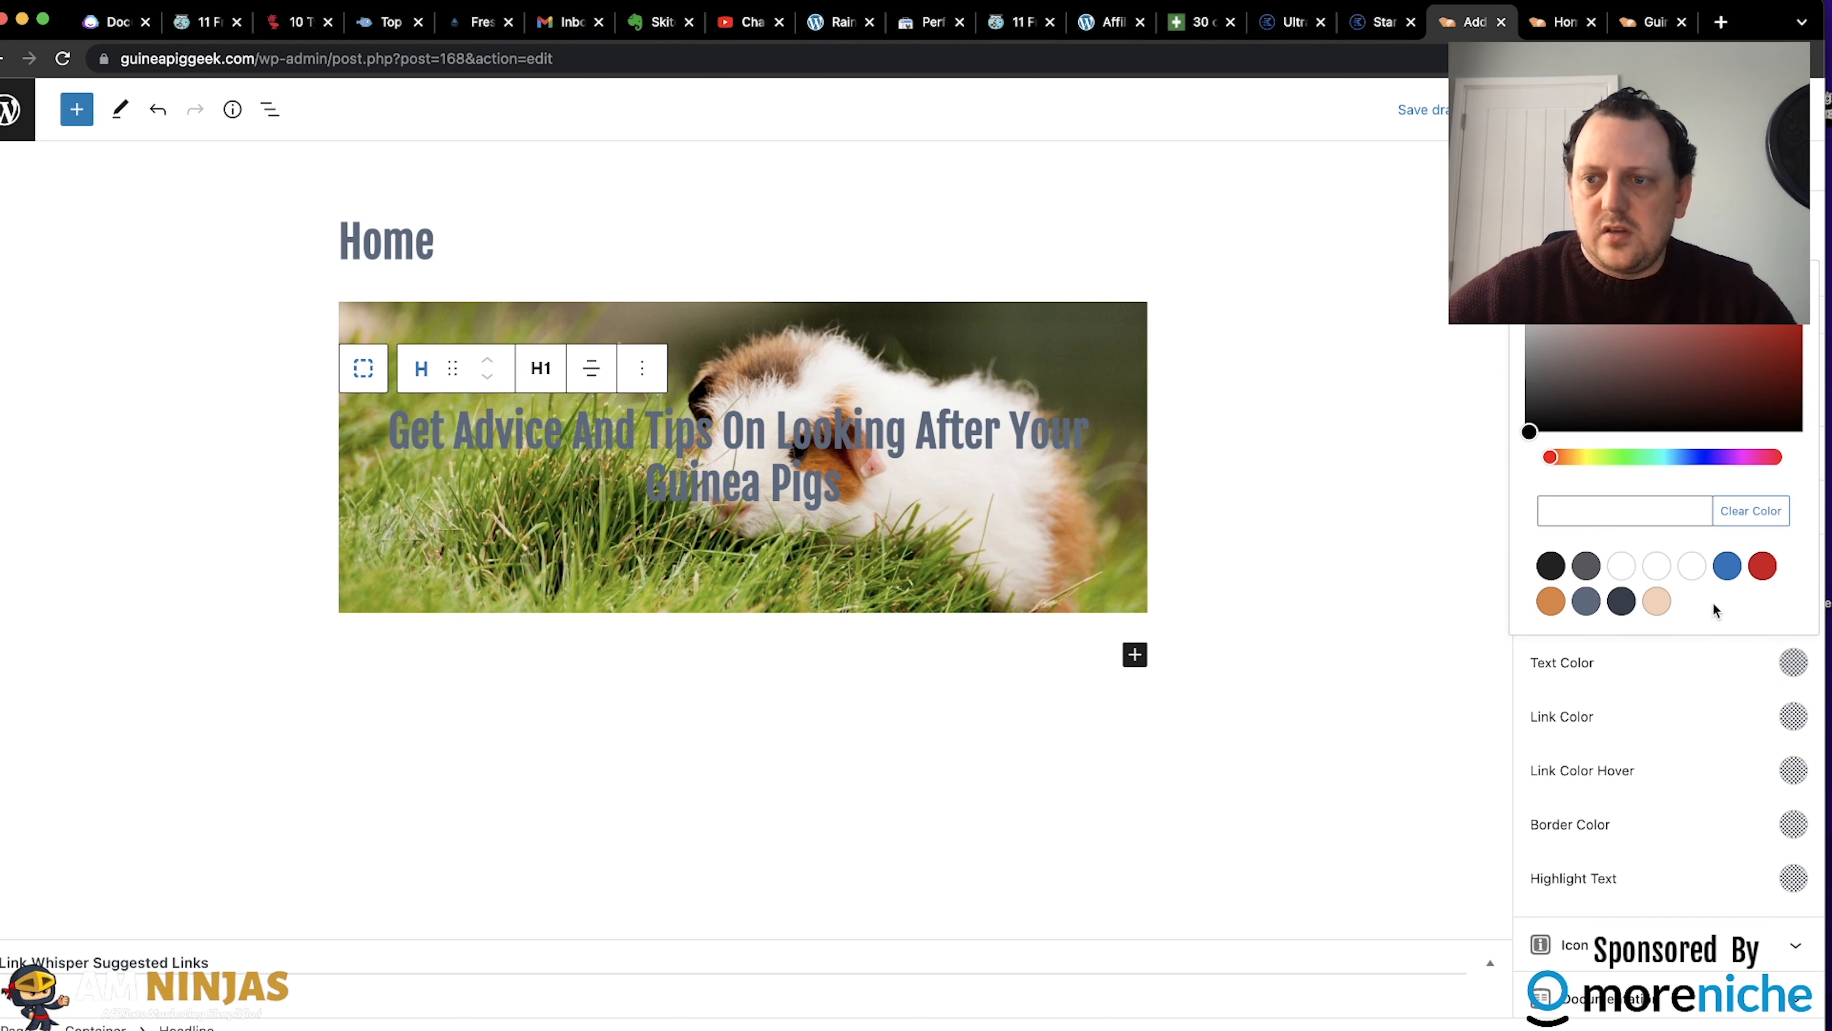
left_click(1623, 578)
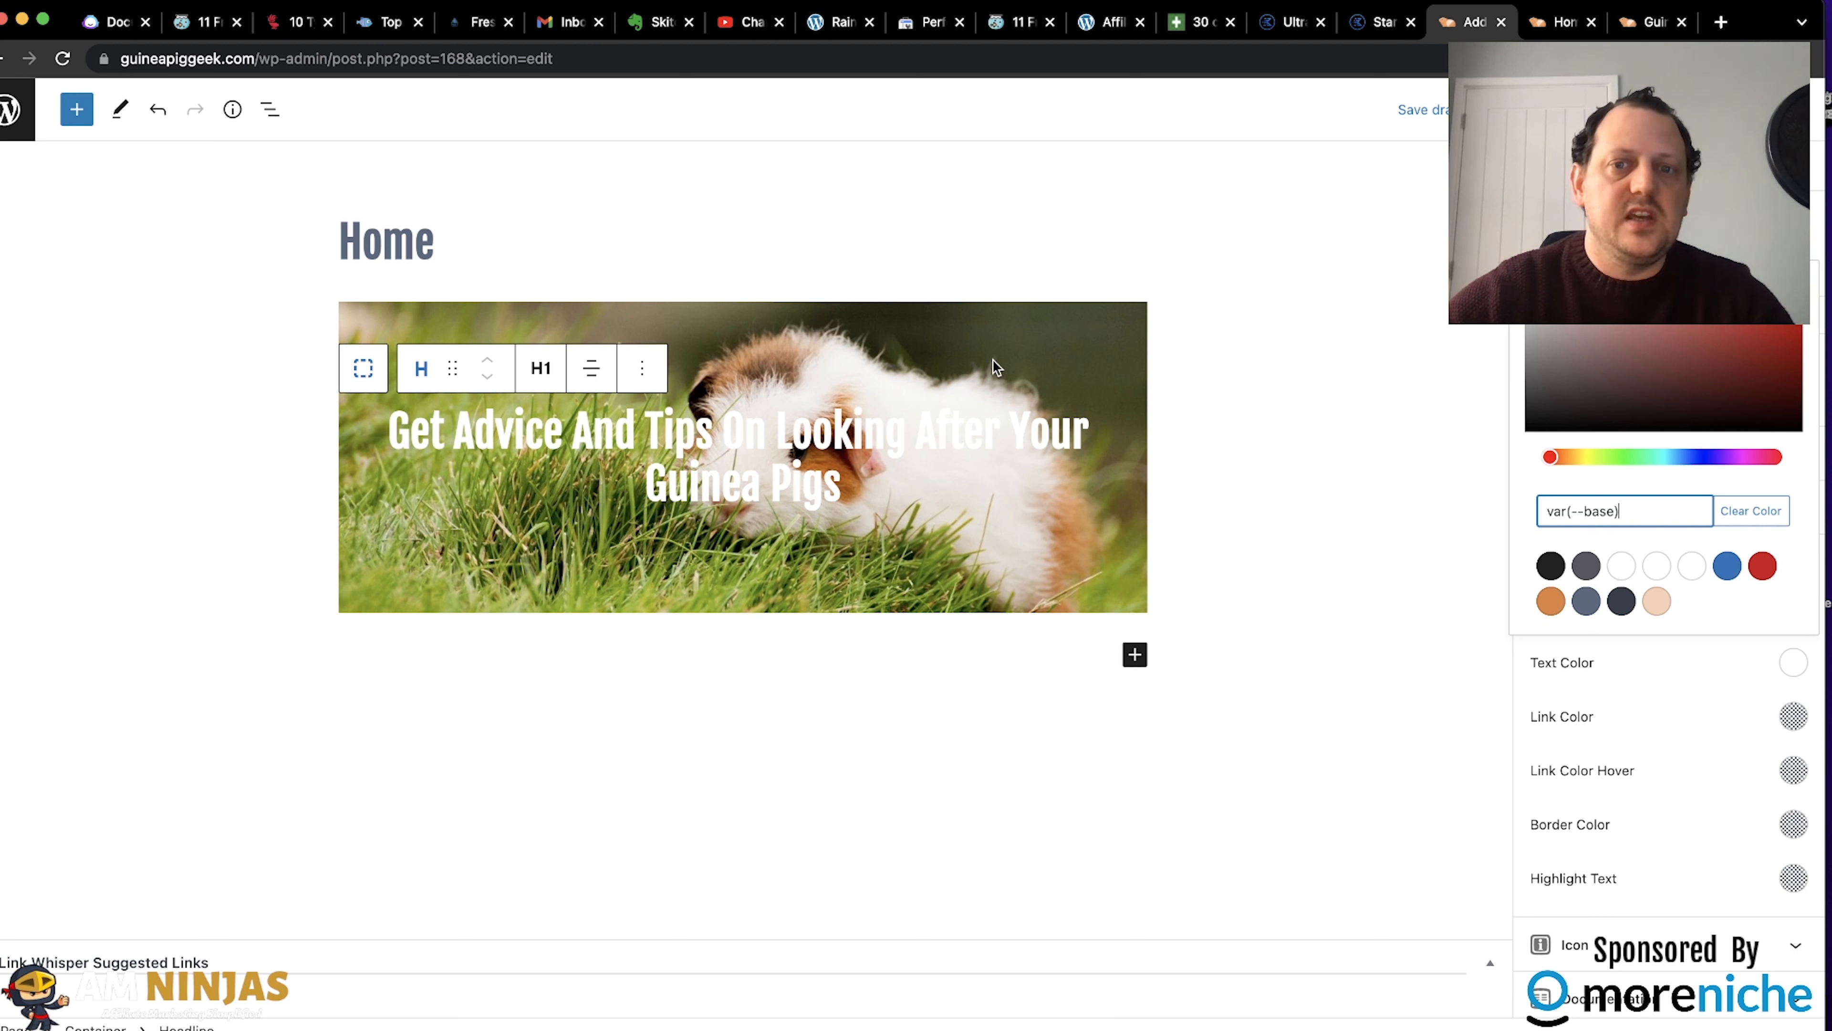
left_click(942, 429)
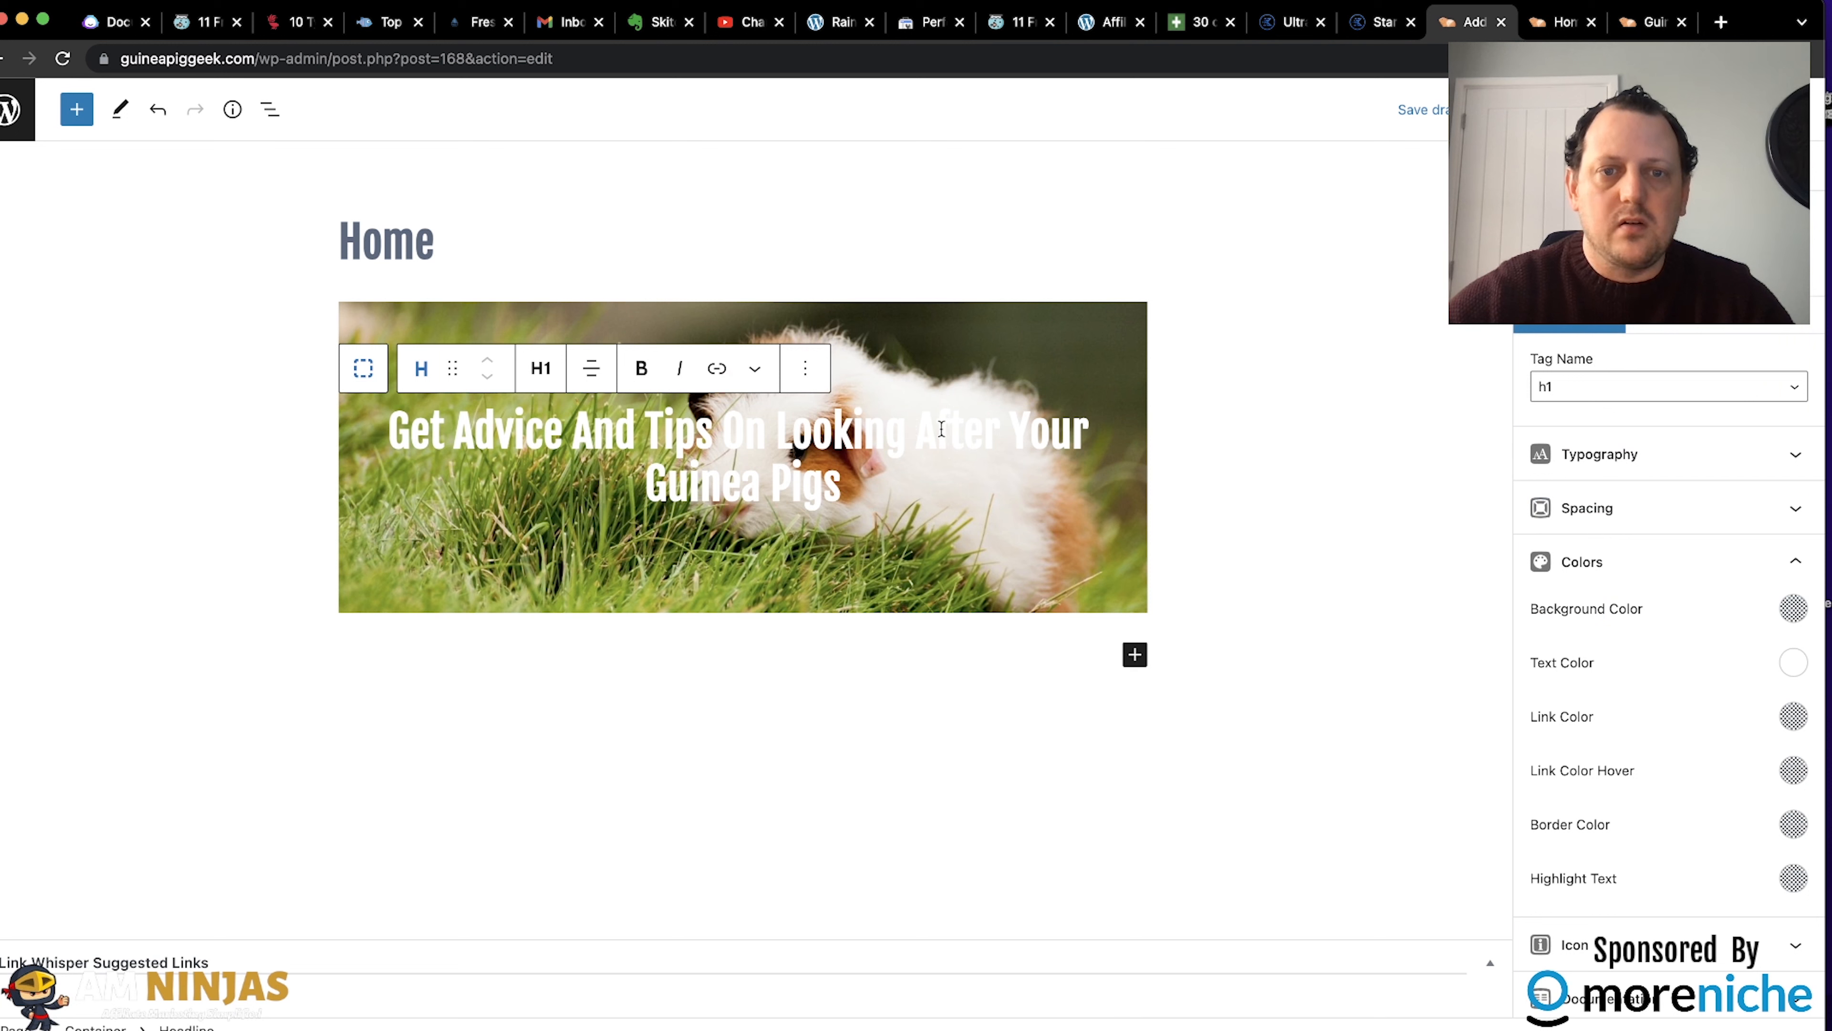
Turn on the gradient in the background settings of the container around the headline.
left_click(366, 377)
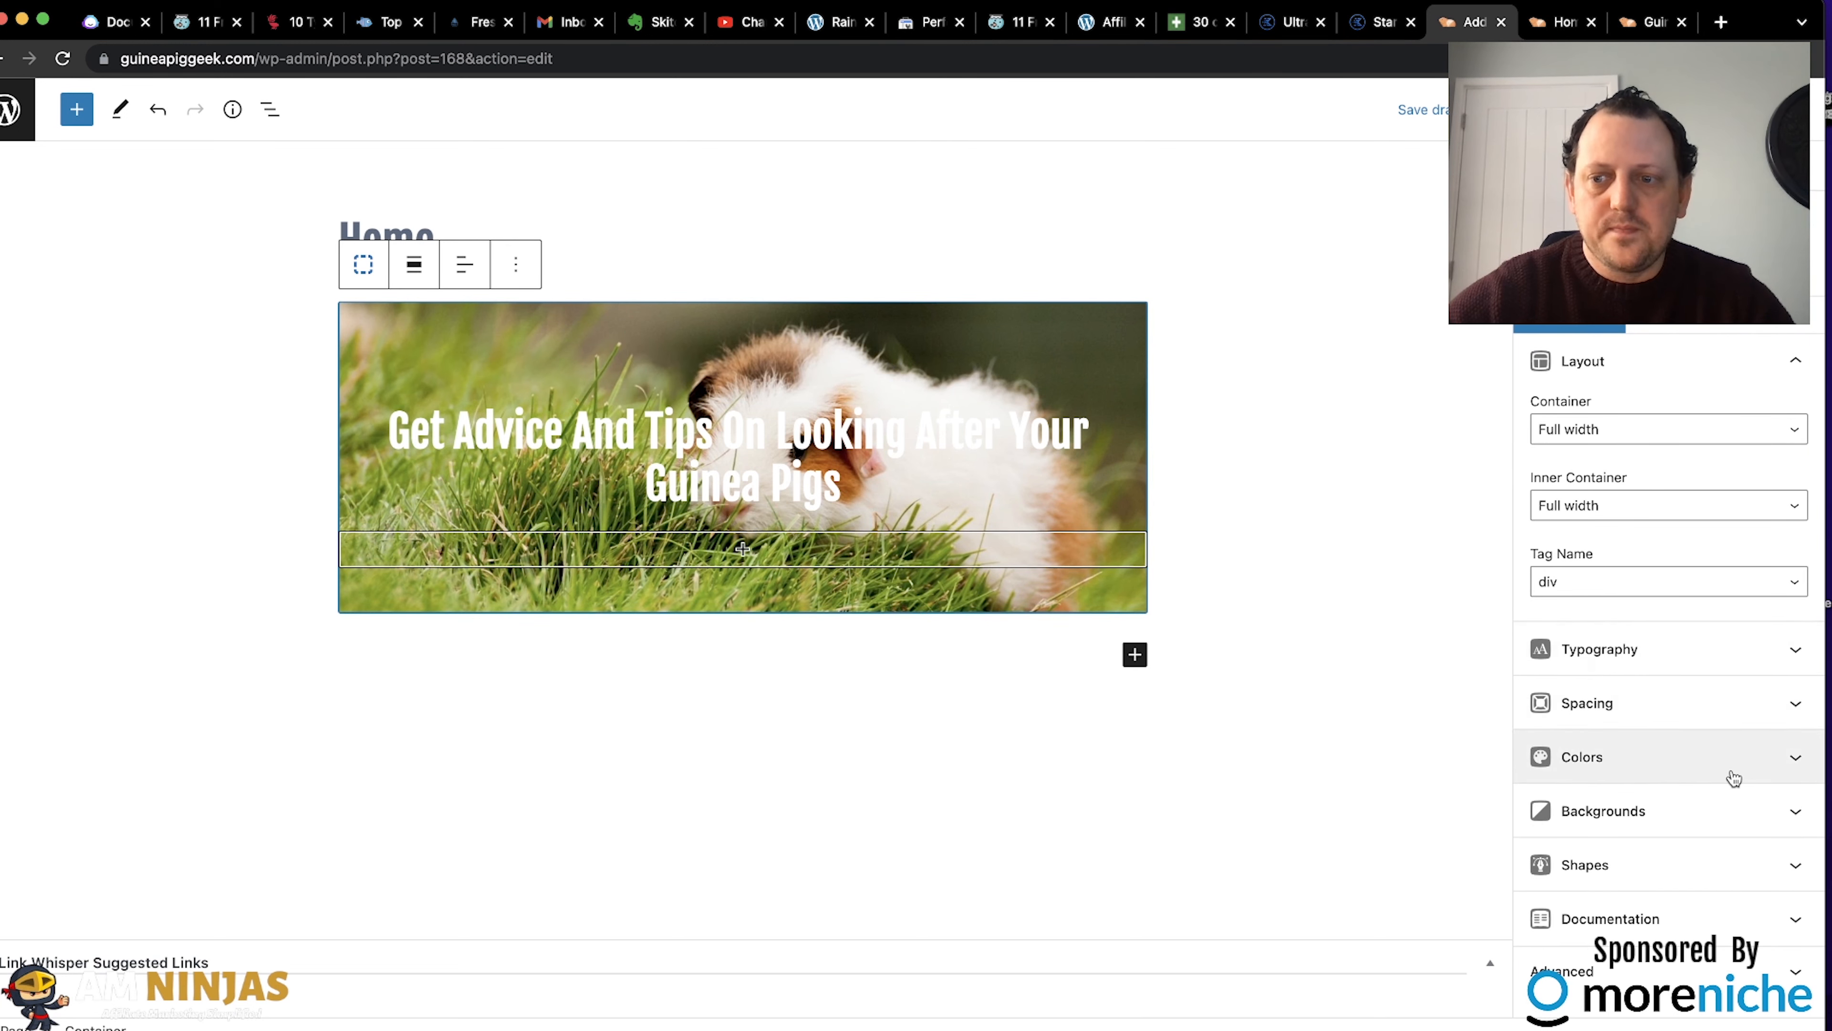
left_click(1682, 814)
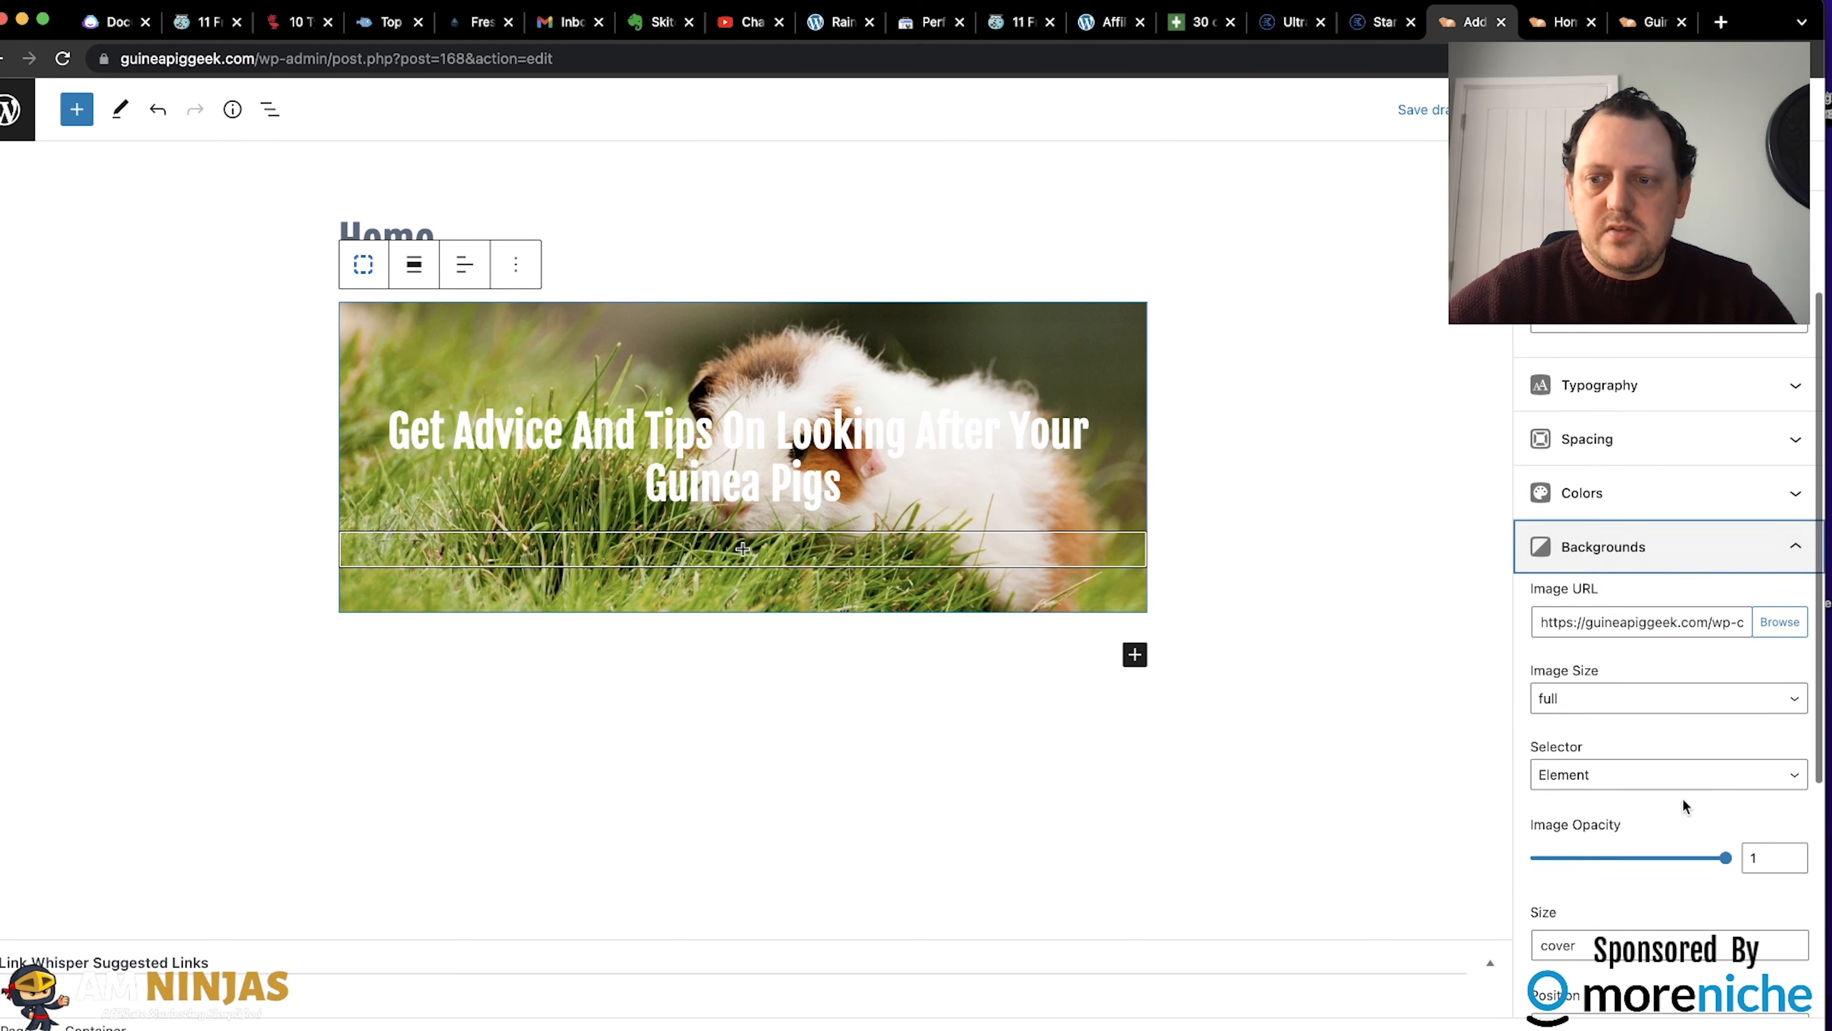
scroll(1662, 467, "down", 3)
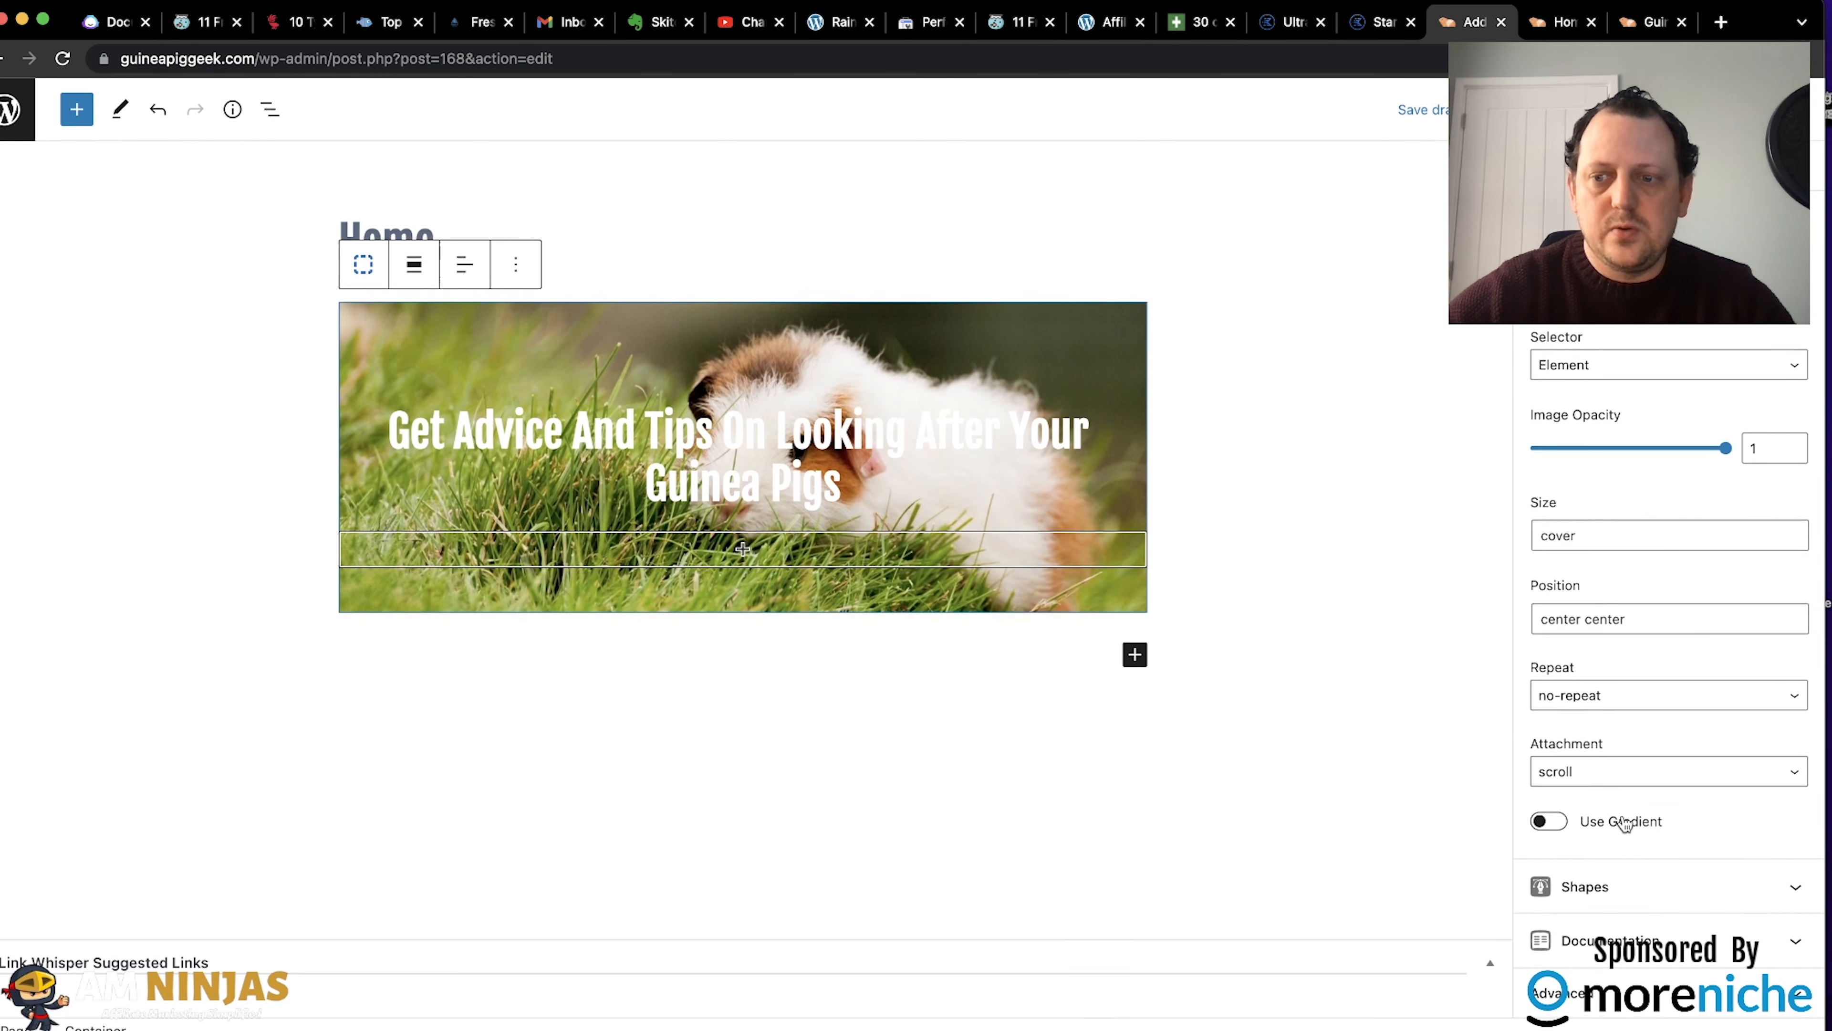
left_click(1561, 829)
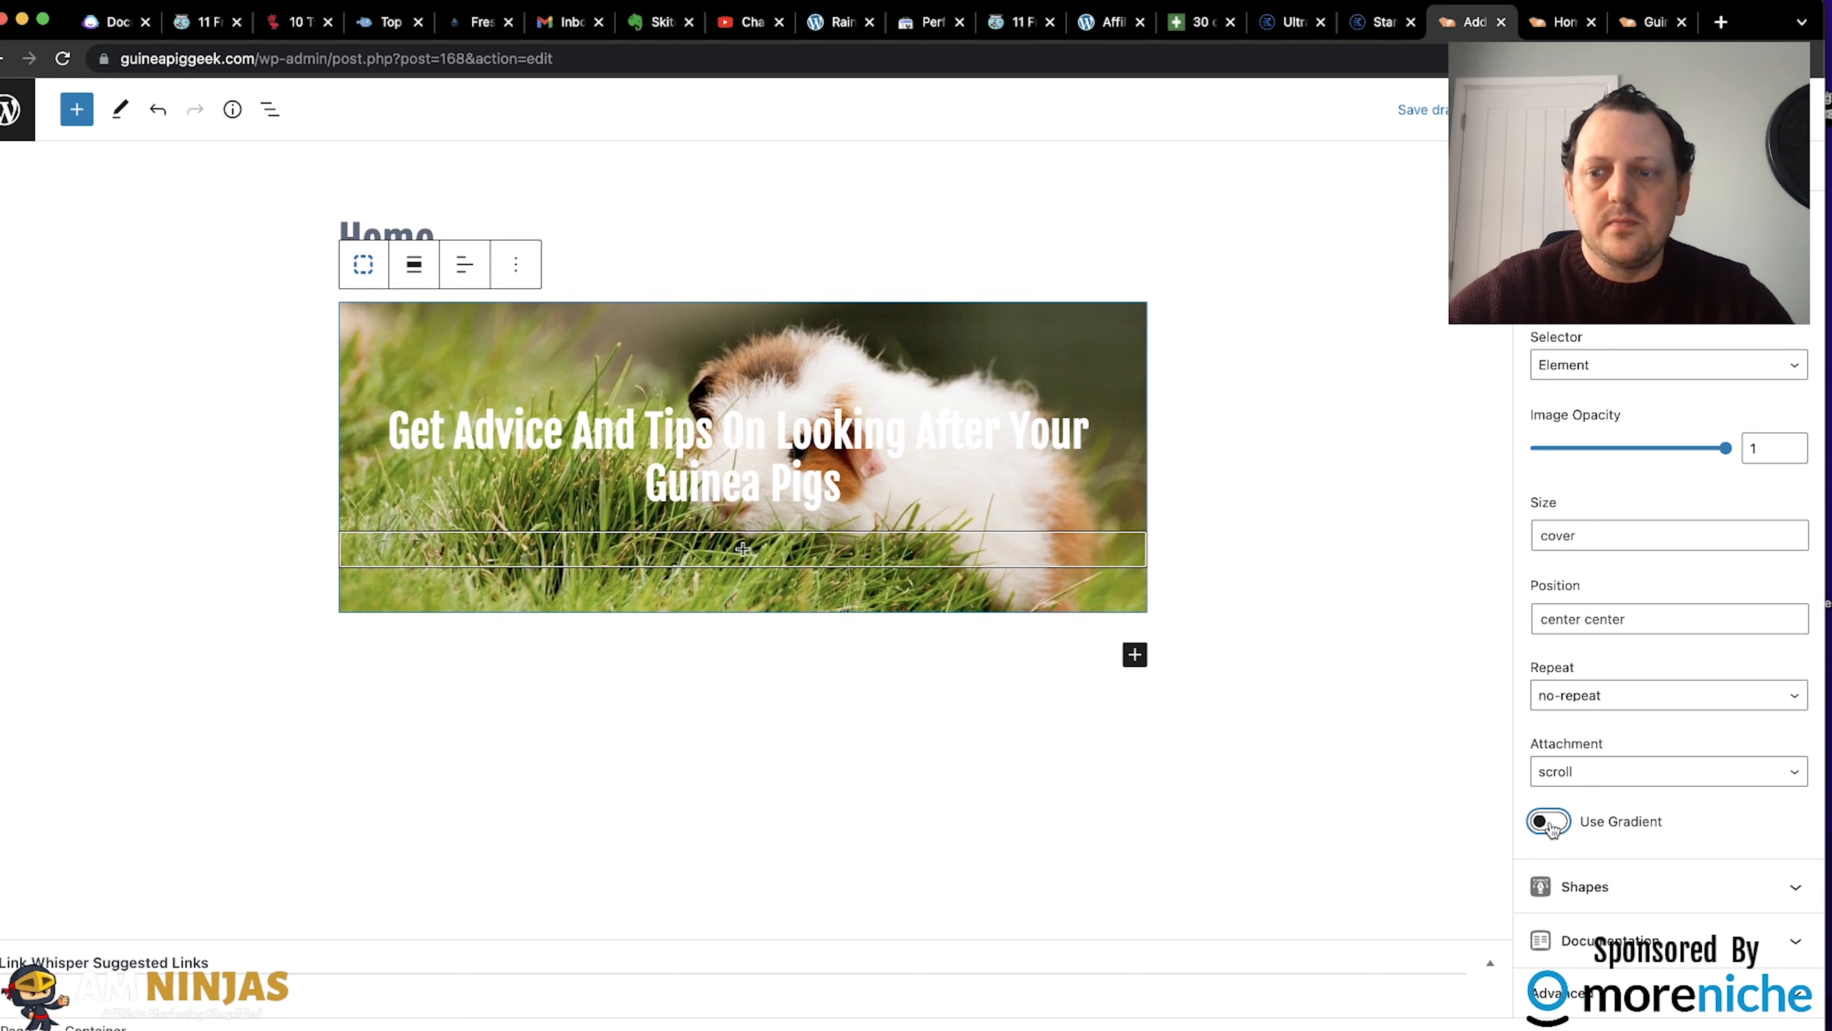
scroll(1656, 851, "down", 3)
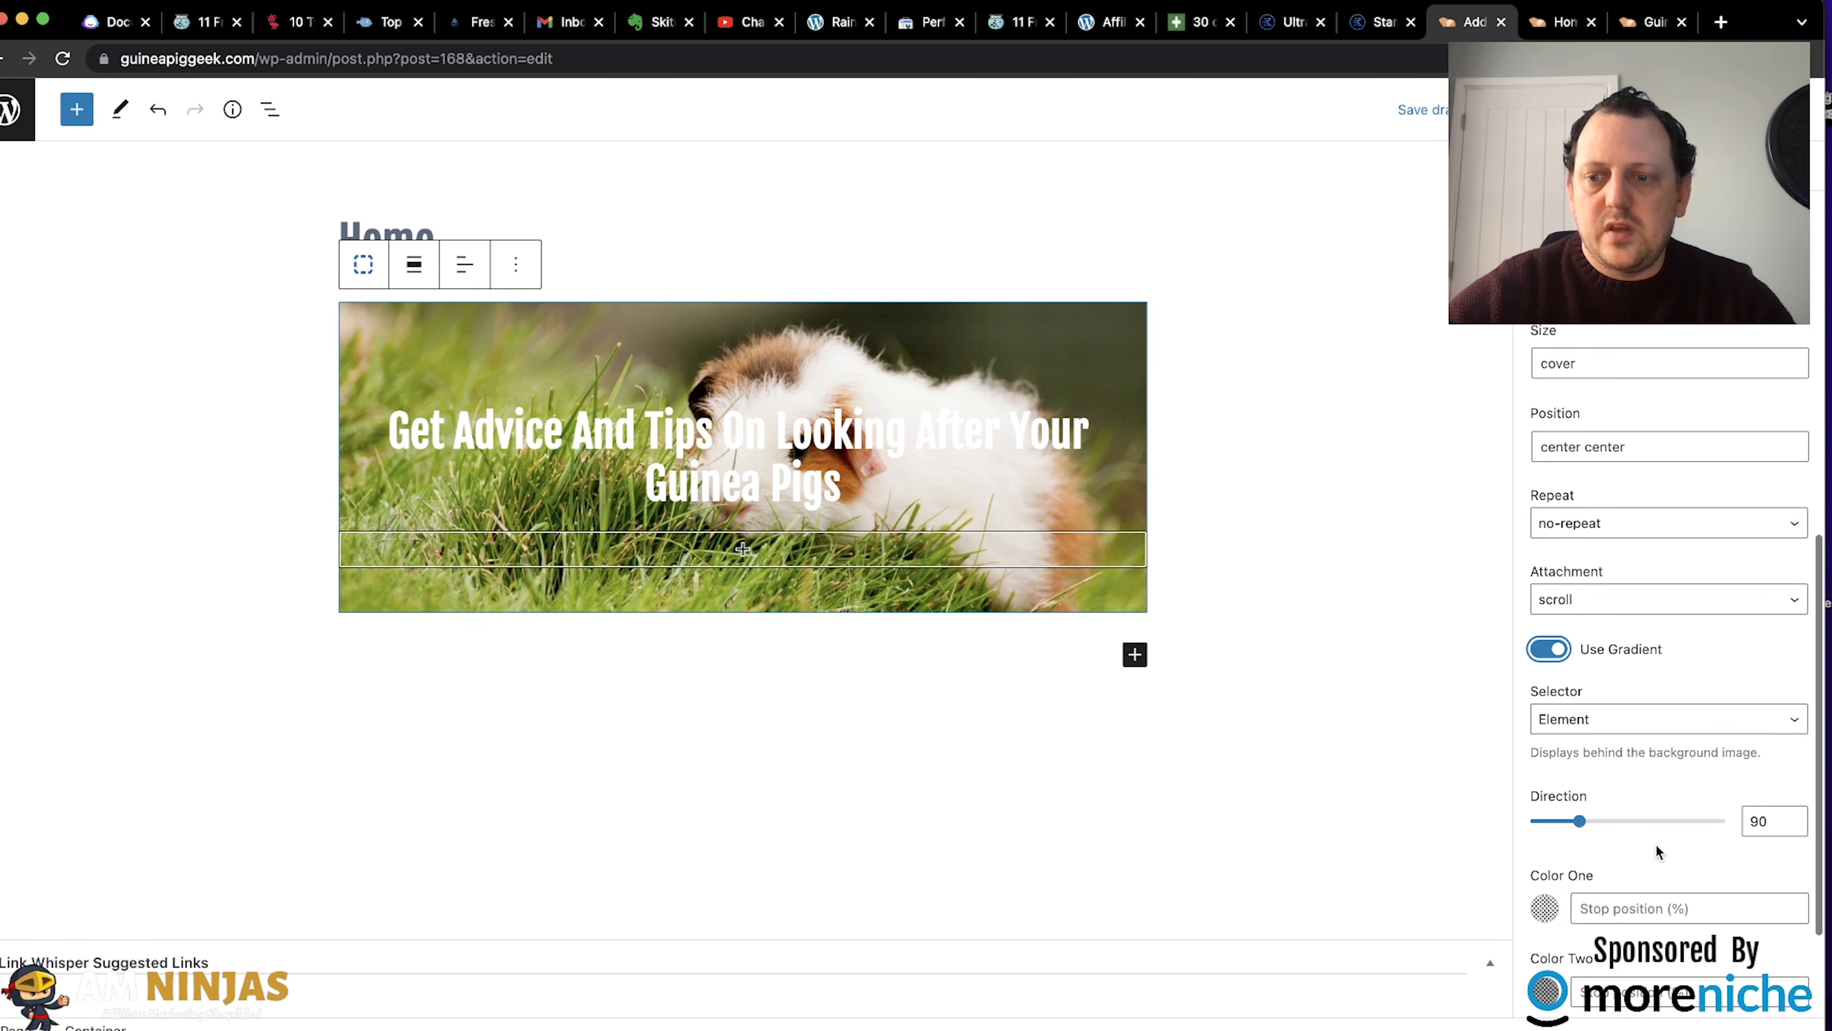
scroll(1656, 851, "down", 3)
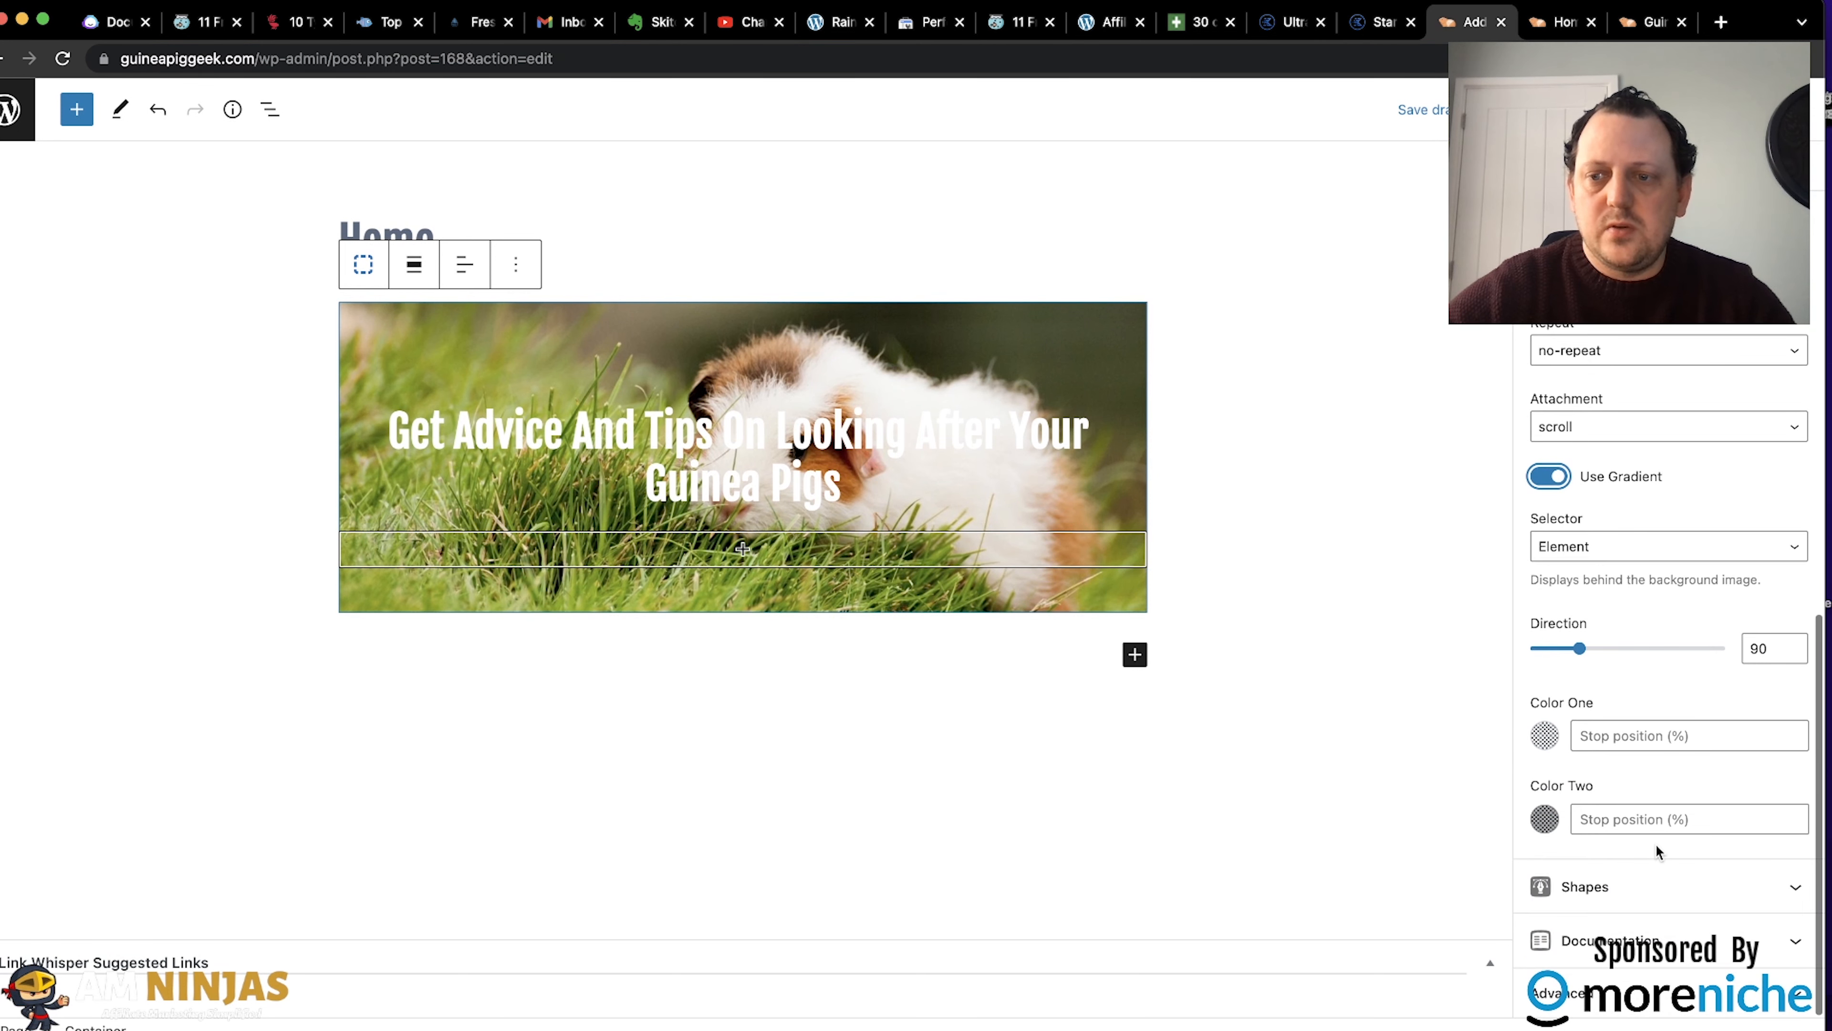
Set the gradient's Color One to the dark contrast swatch with opacity reduced to about 0.69.
left_click(1545, 740)
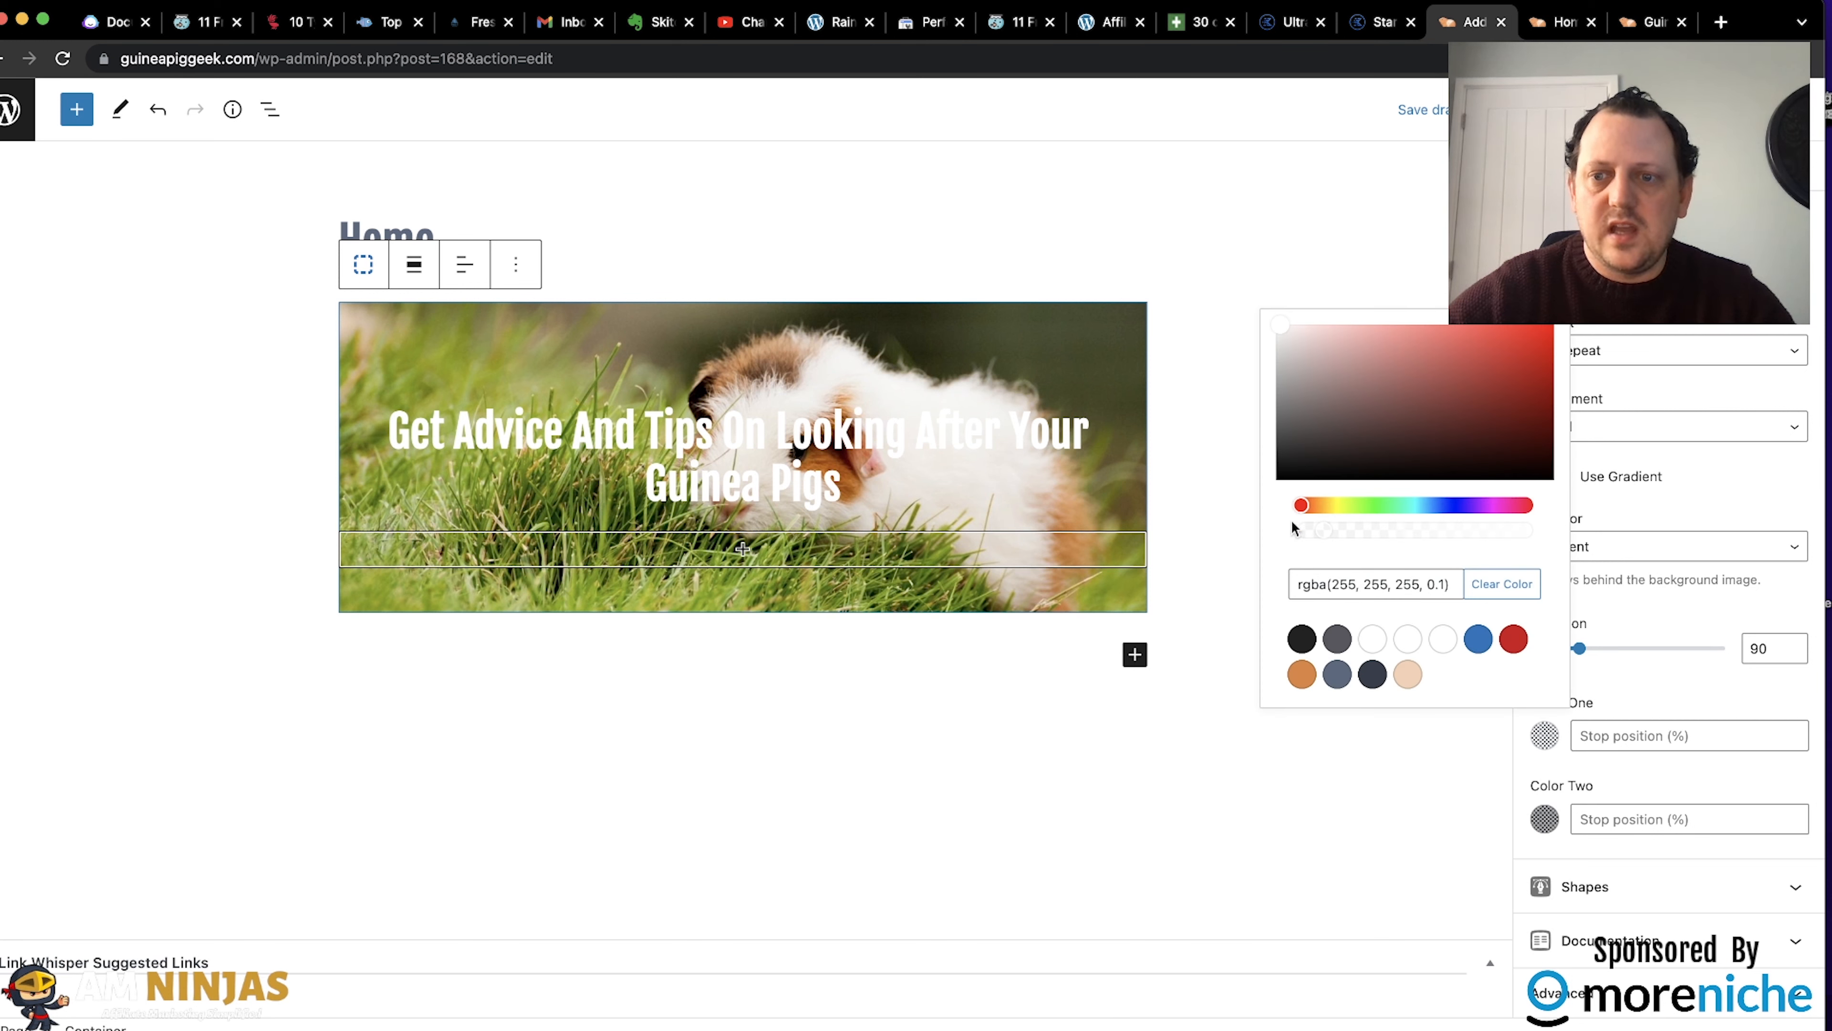
left_click(1301, 638)
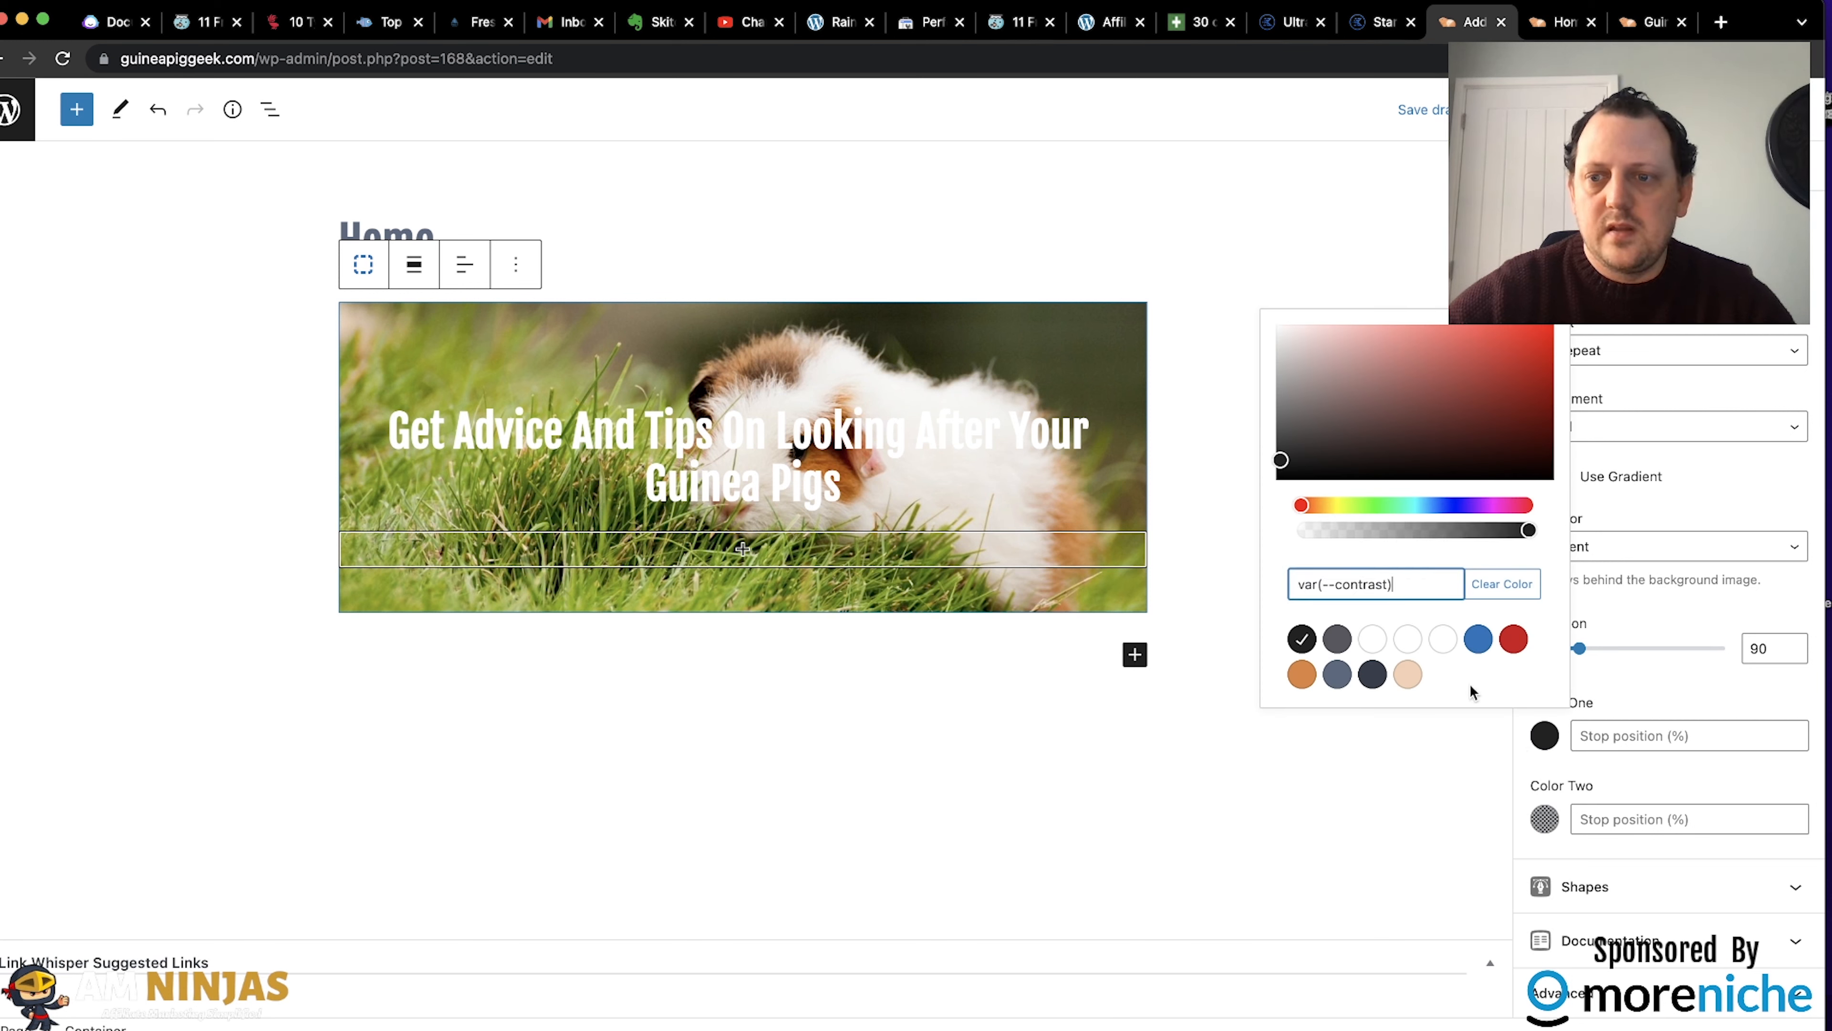
left_click(1522, 531)
left_click_drag(1523, 530, 1454, 541)
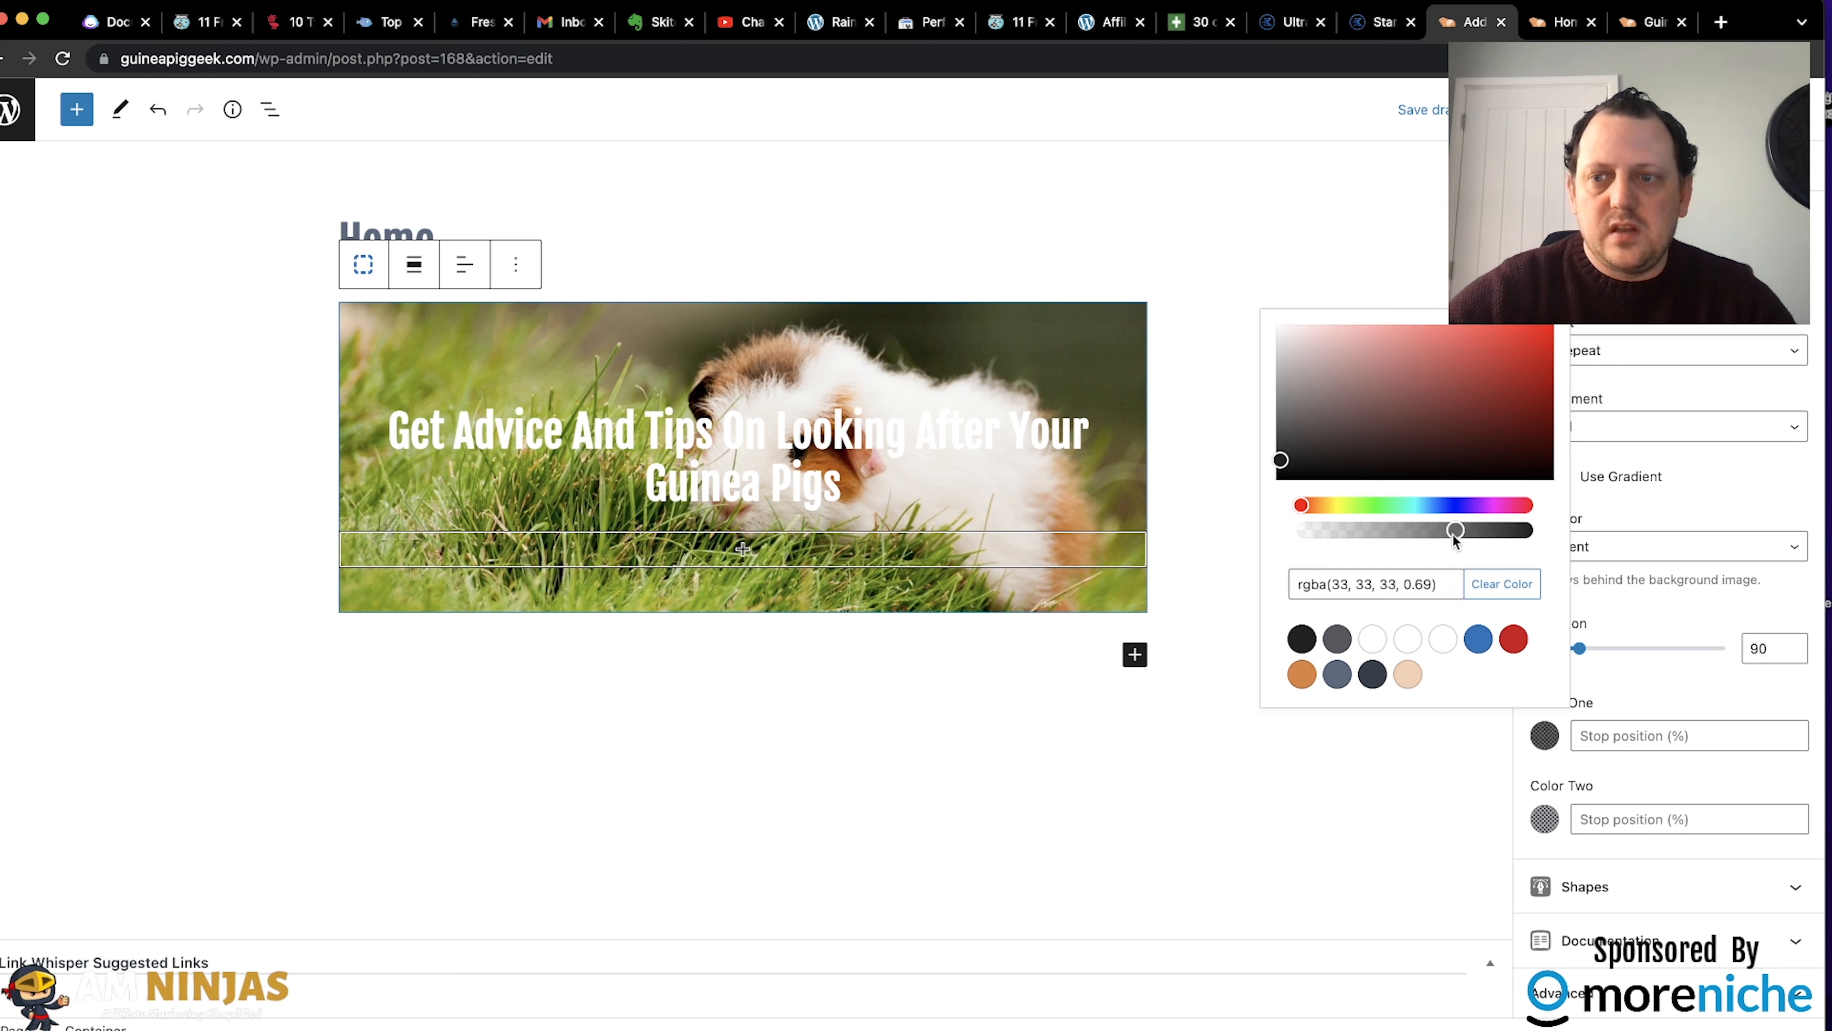
Set the gradient's Color Two to the dark contrast swatch and its direction to 200.
left_click(1545, 819)
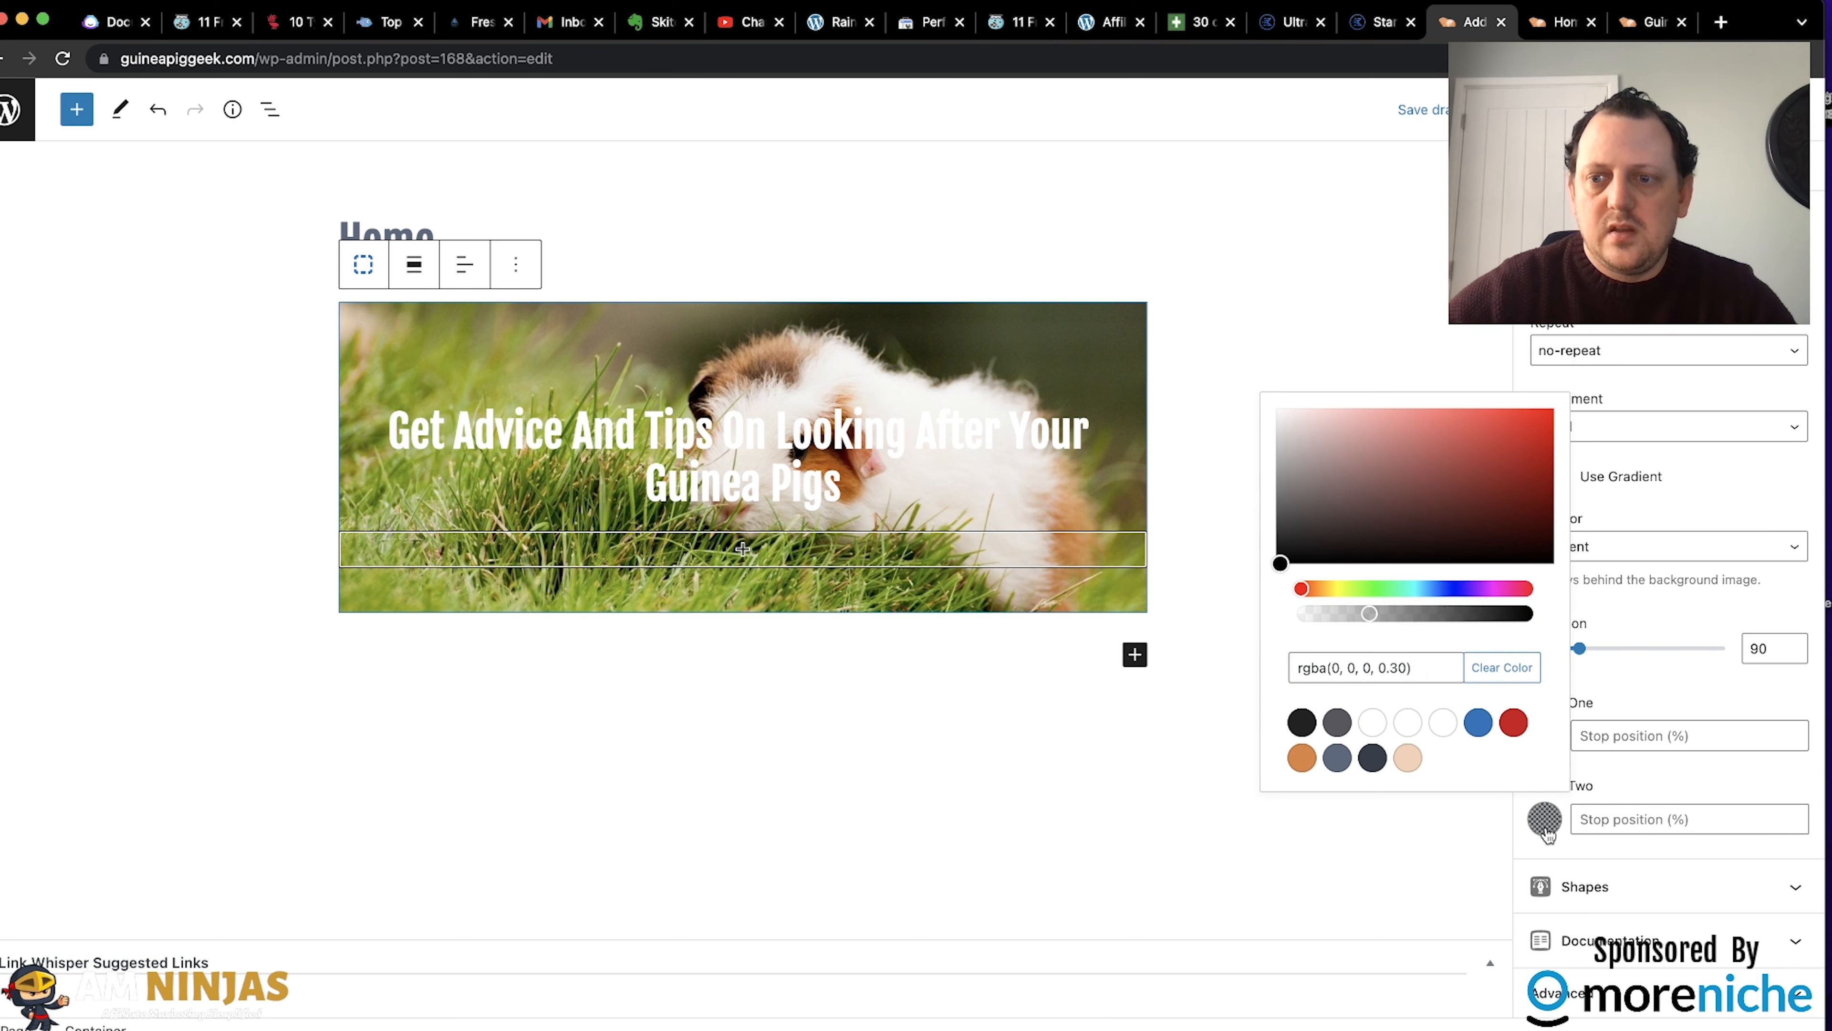
left_click(1301, 722)
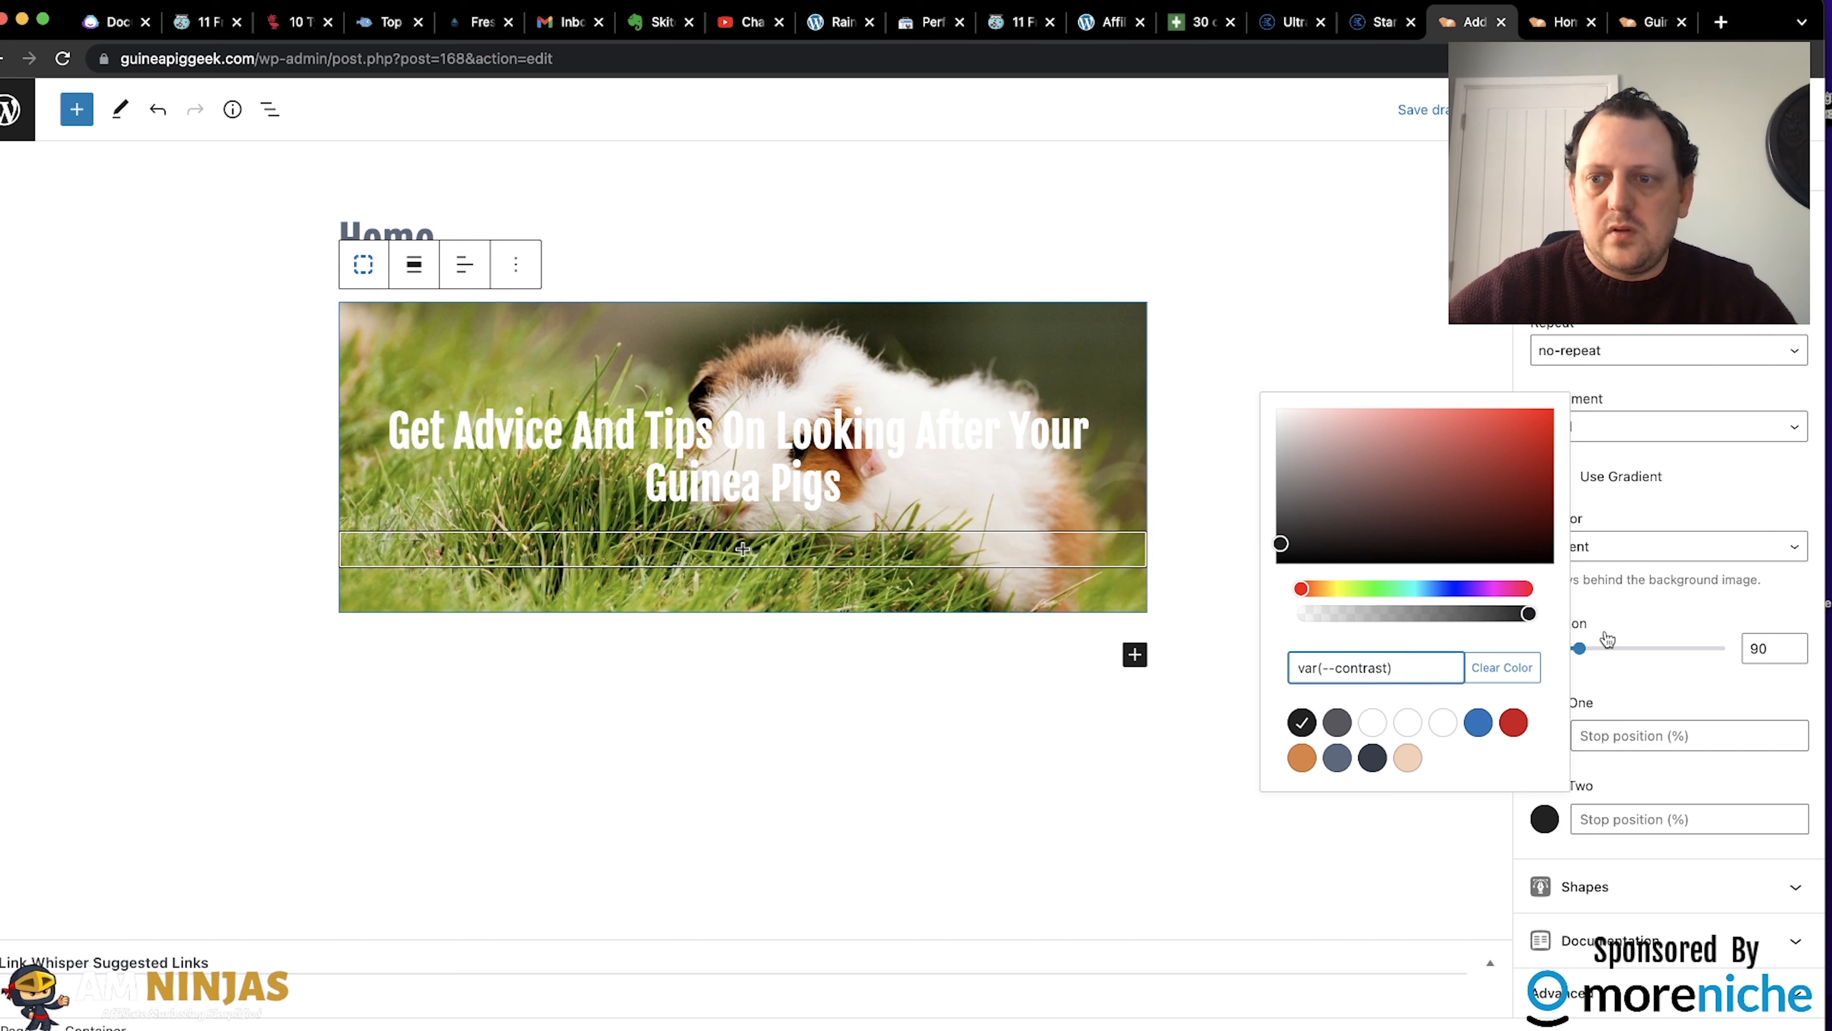
mouse_move(1607, 640)
left_mouse_down()
mouse_move(1659, 647)
mouse_move(1632, 666)
left_mouse_up()
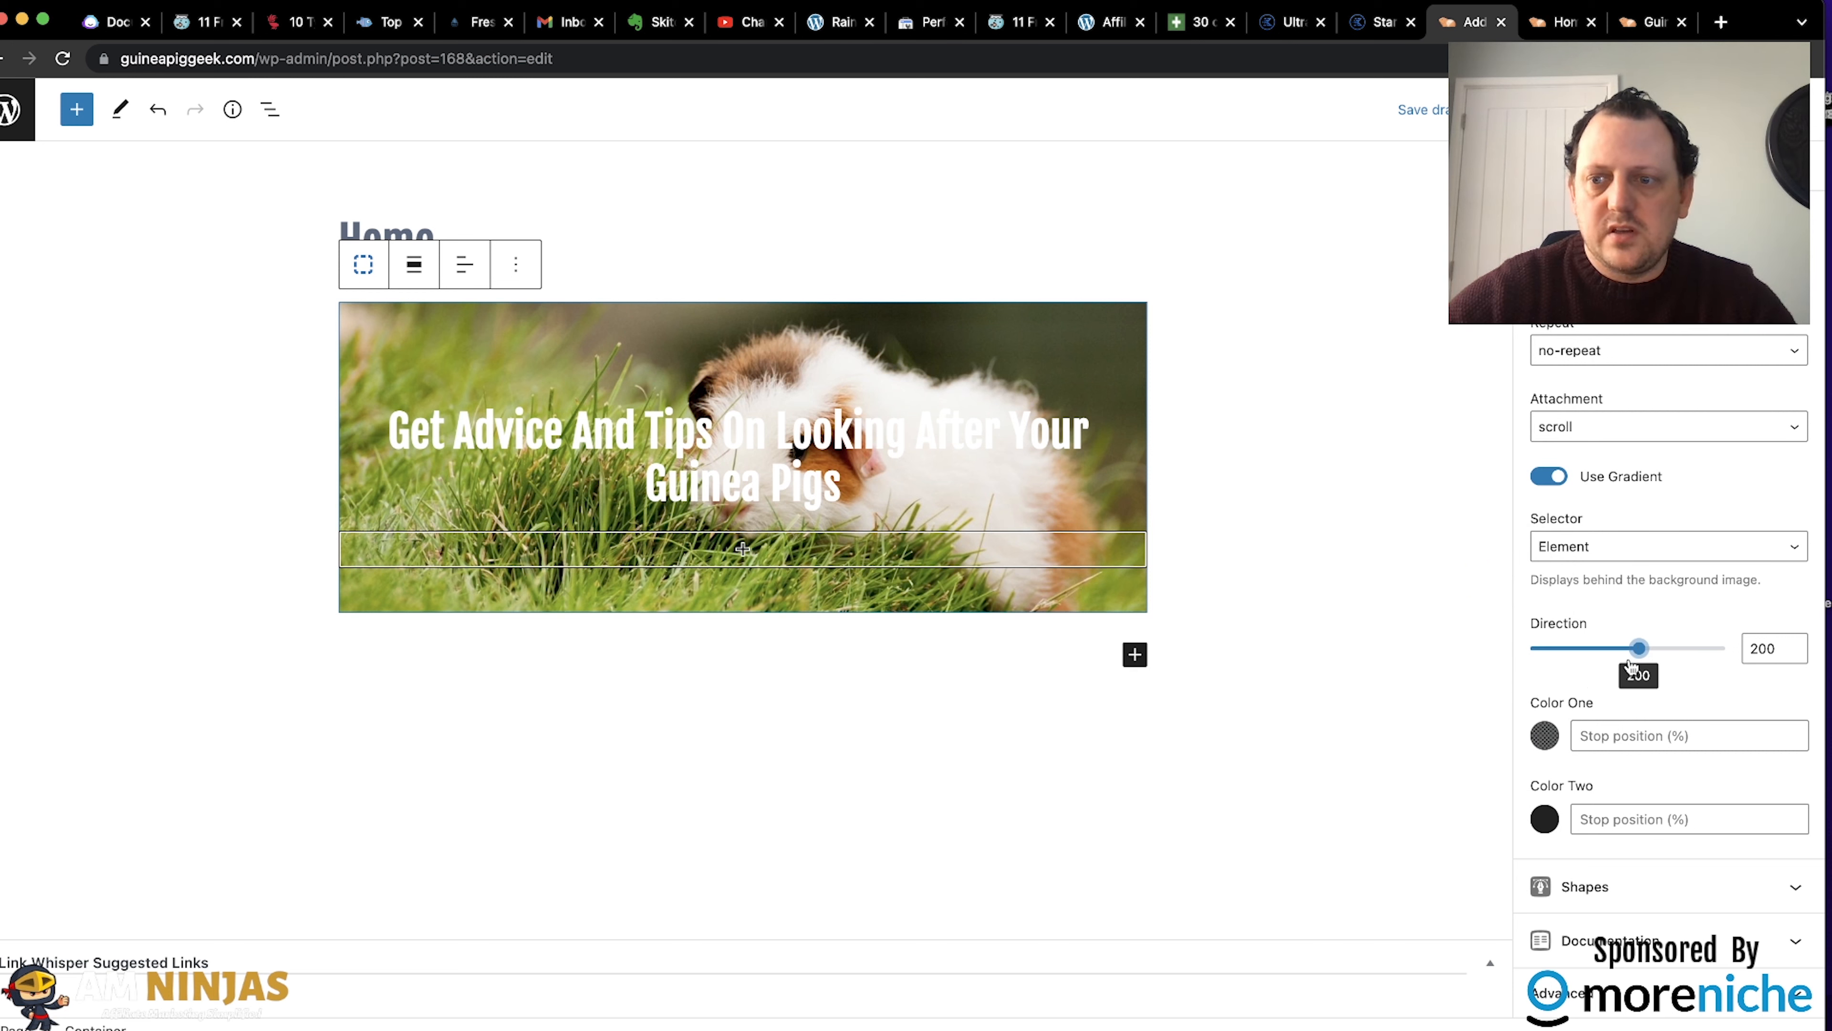
Make the gradient's Color One fully opaque and change Color Two to solid black.
left_click(1550, 743)
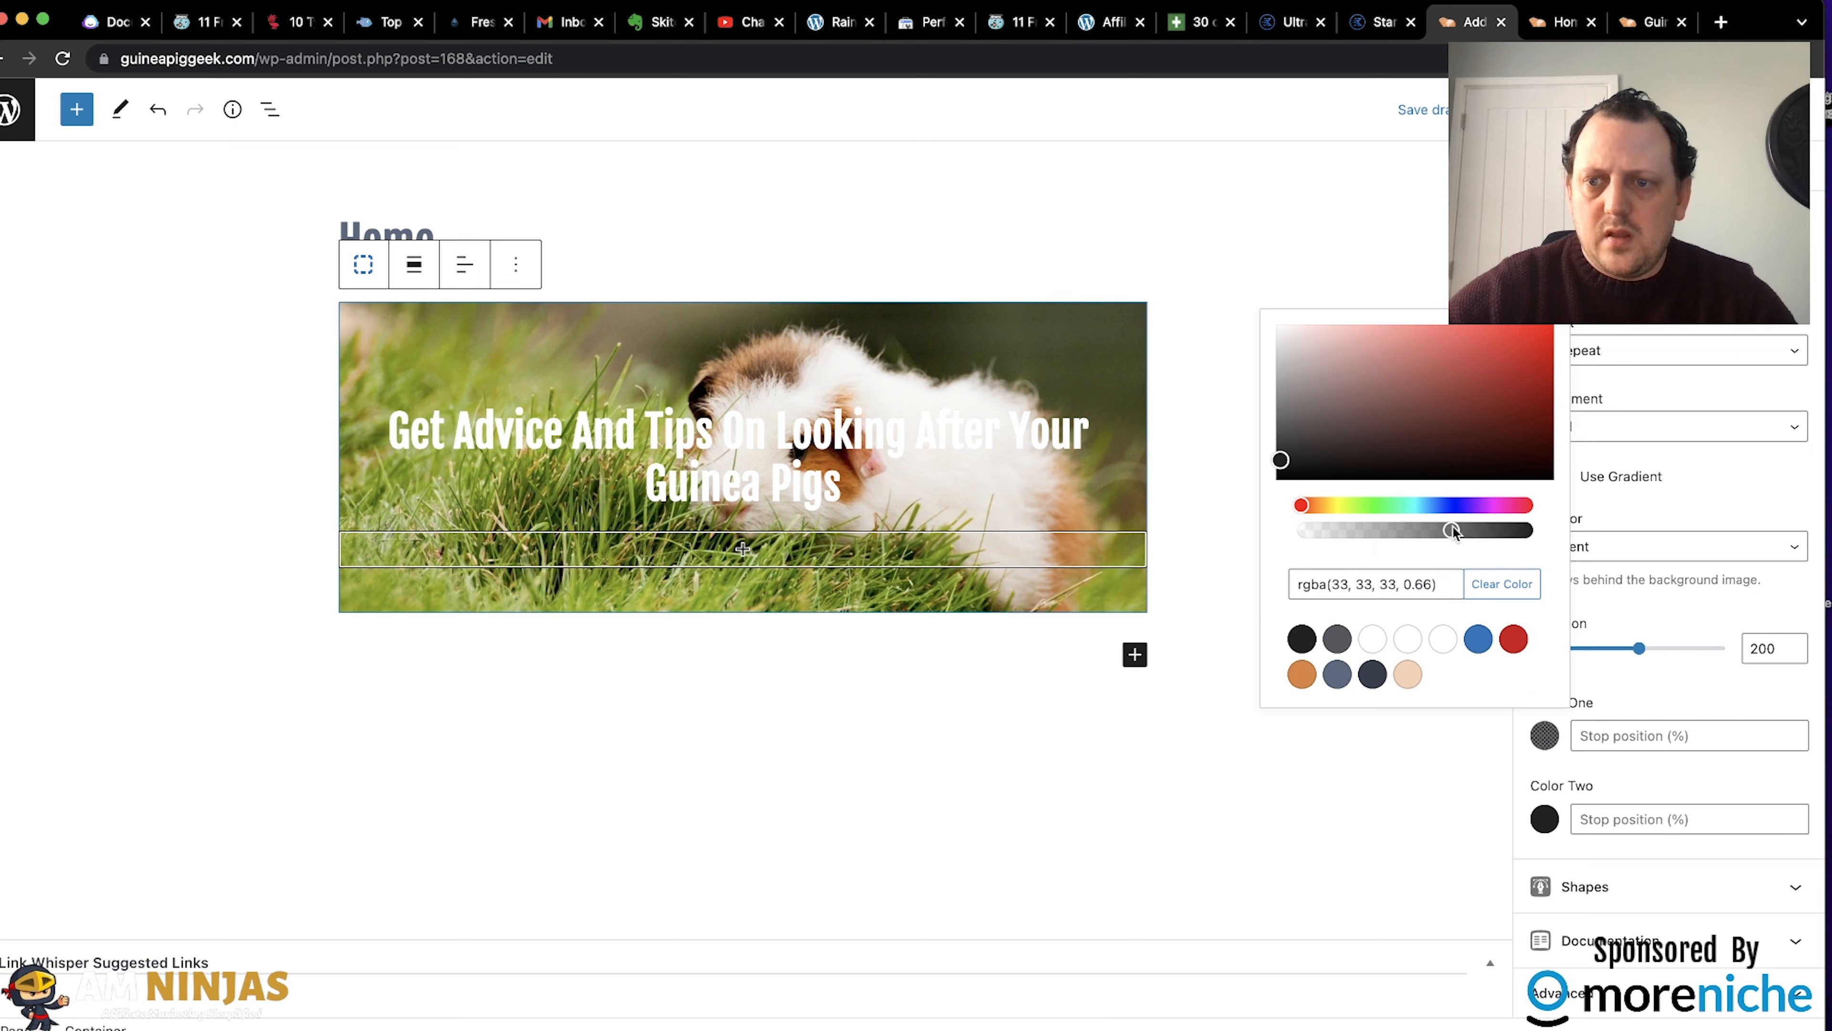
left_click_drag(1452, 531, 1549, 534)
left_click(1570, 776)
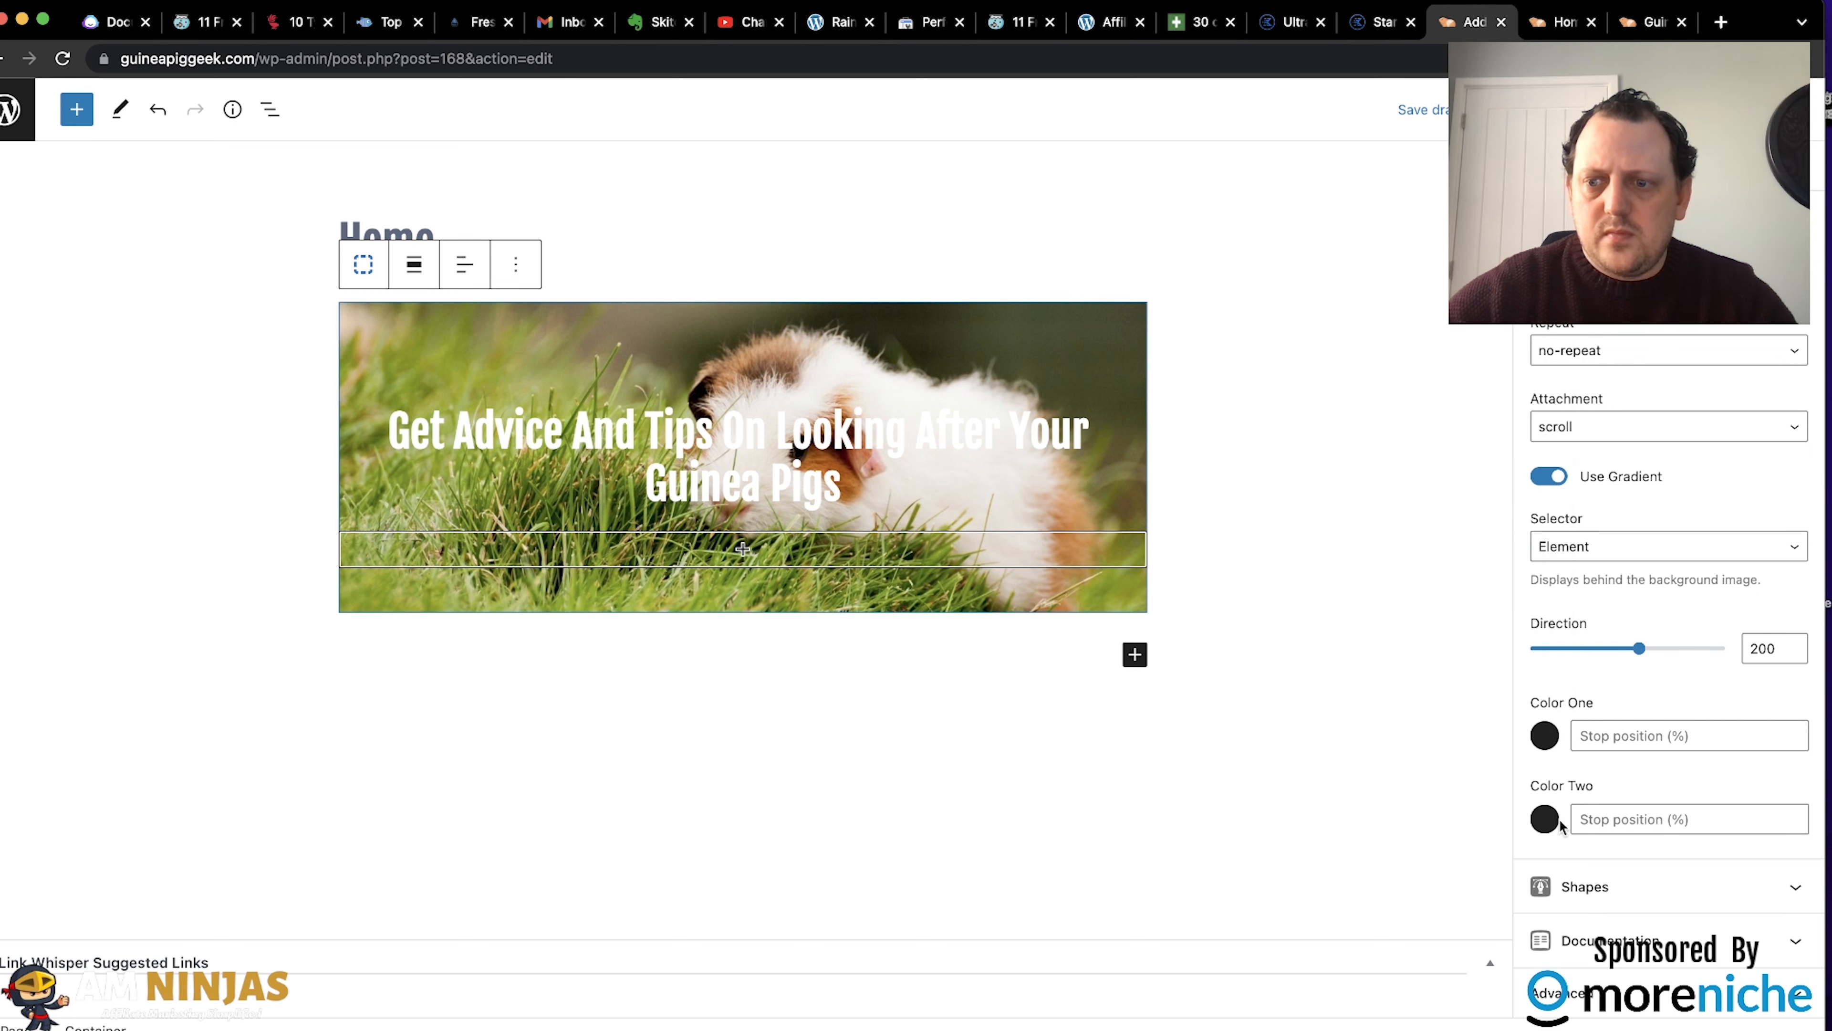
left_click(1544, 819)
mouse_move(1528, 613)
left_mouse_down()
mouse_move(1508, 614)
mouse_move(1537, 614)
left_mouse_up()
left_click_drag(1298, 554, 1357, 452)
left_click_drag(1289, 518, 1256, 642)
left_click(1656, 820)
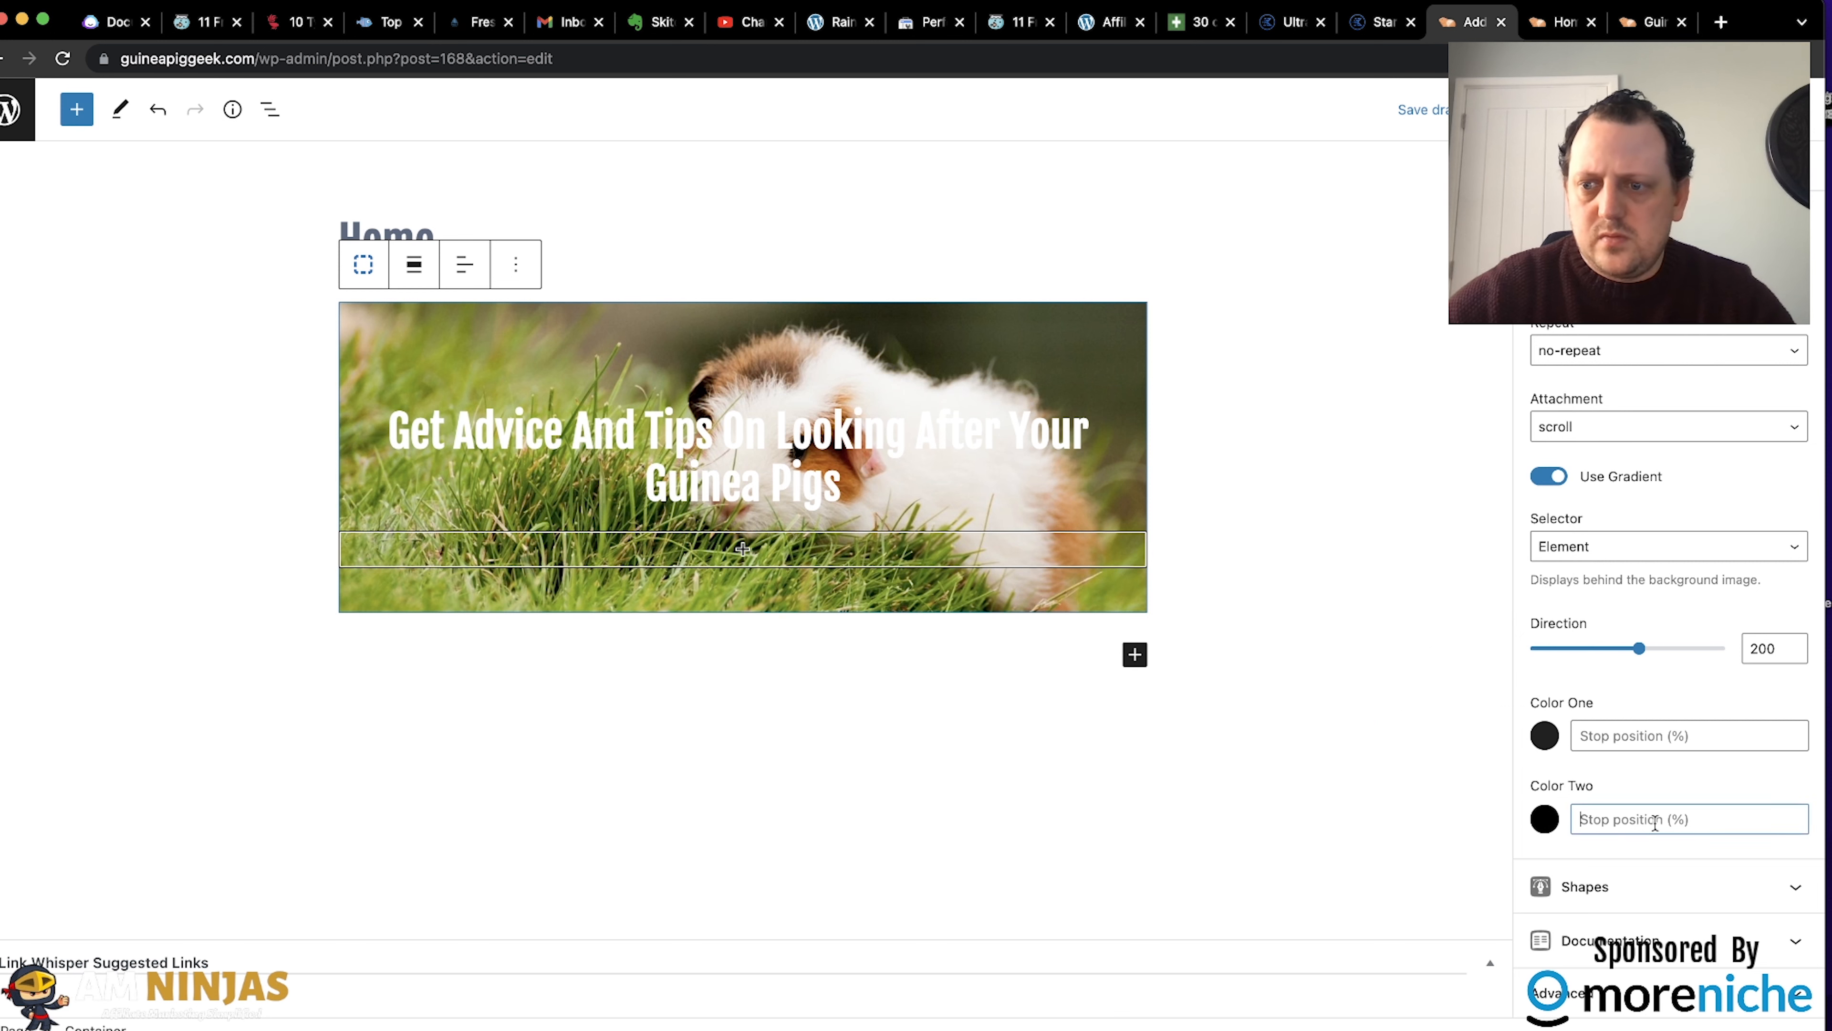
left_click(1611, 735)
Switch the gradient selector to Pseudo Element and lower the opacity of Color One to about 0.46 and Color Two to about 0.33.
left_click(1594, 550)
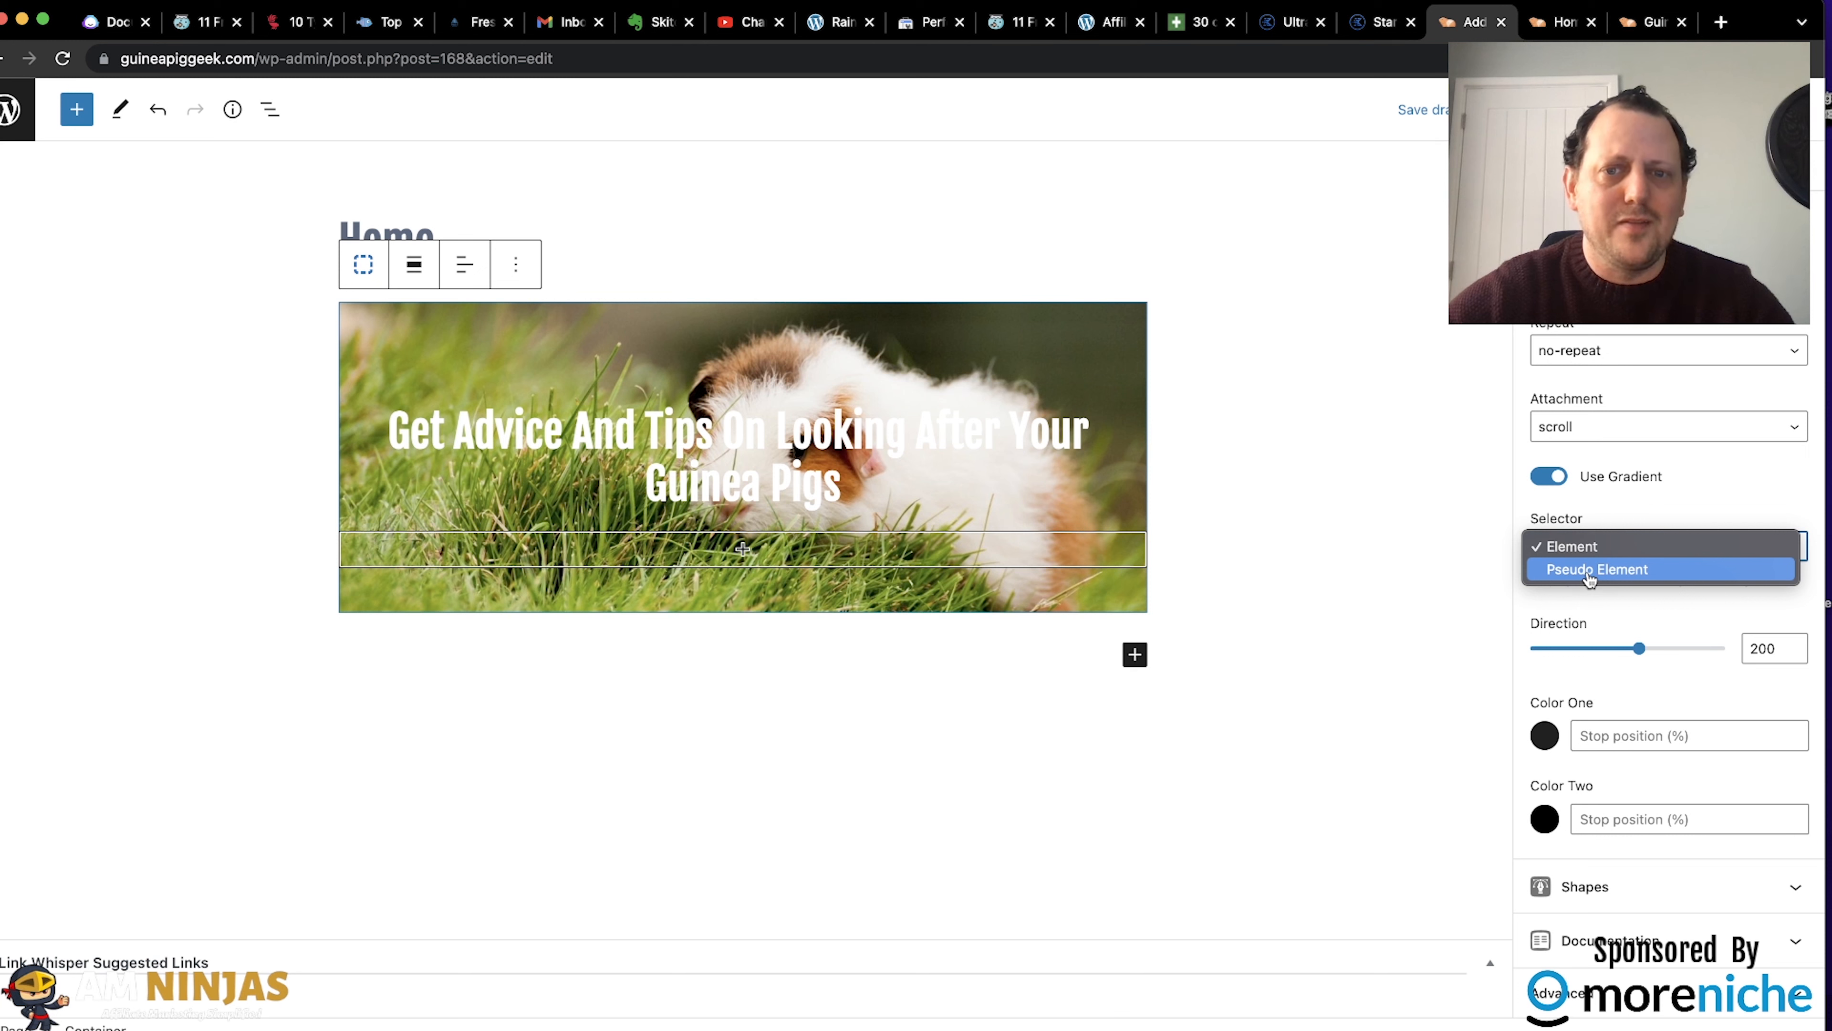
left_click(1589, 574)
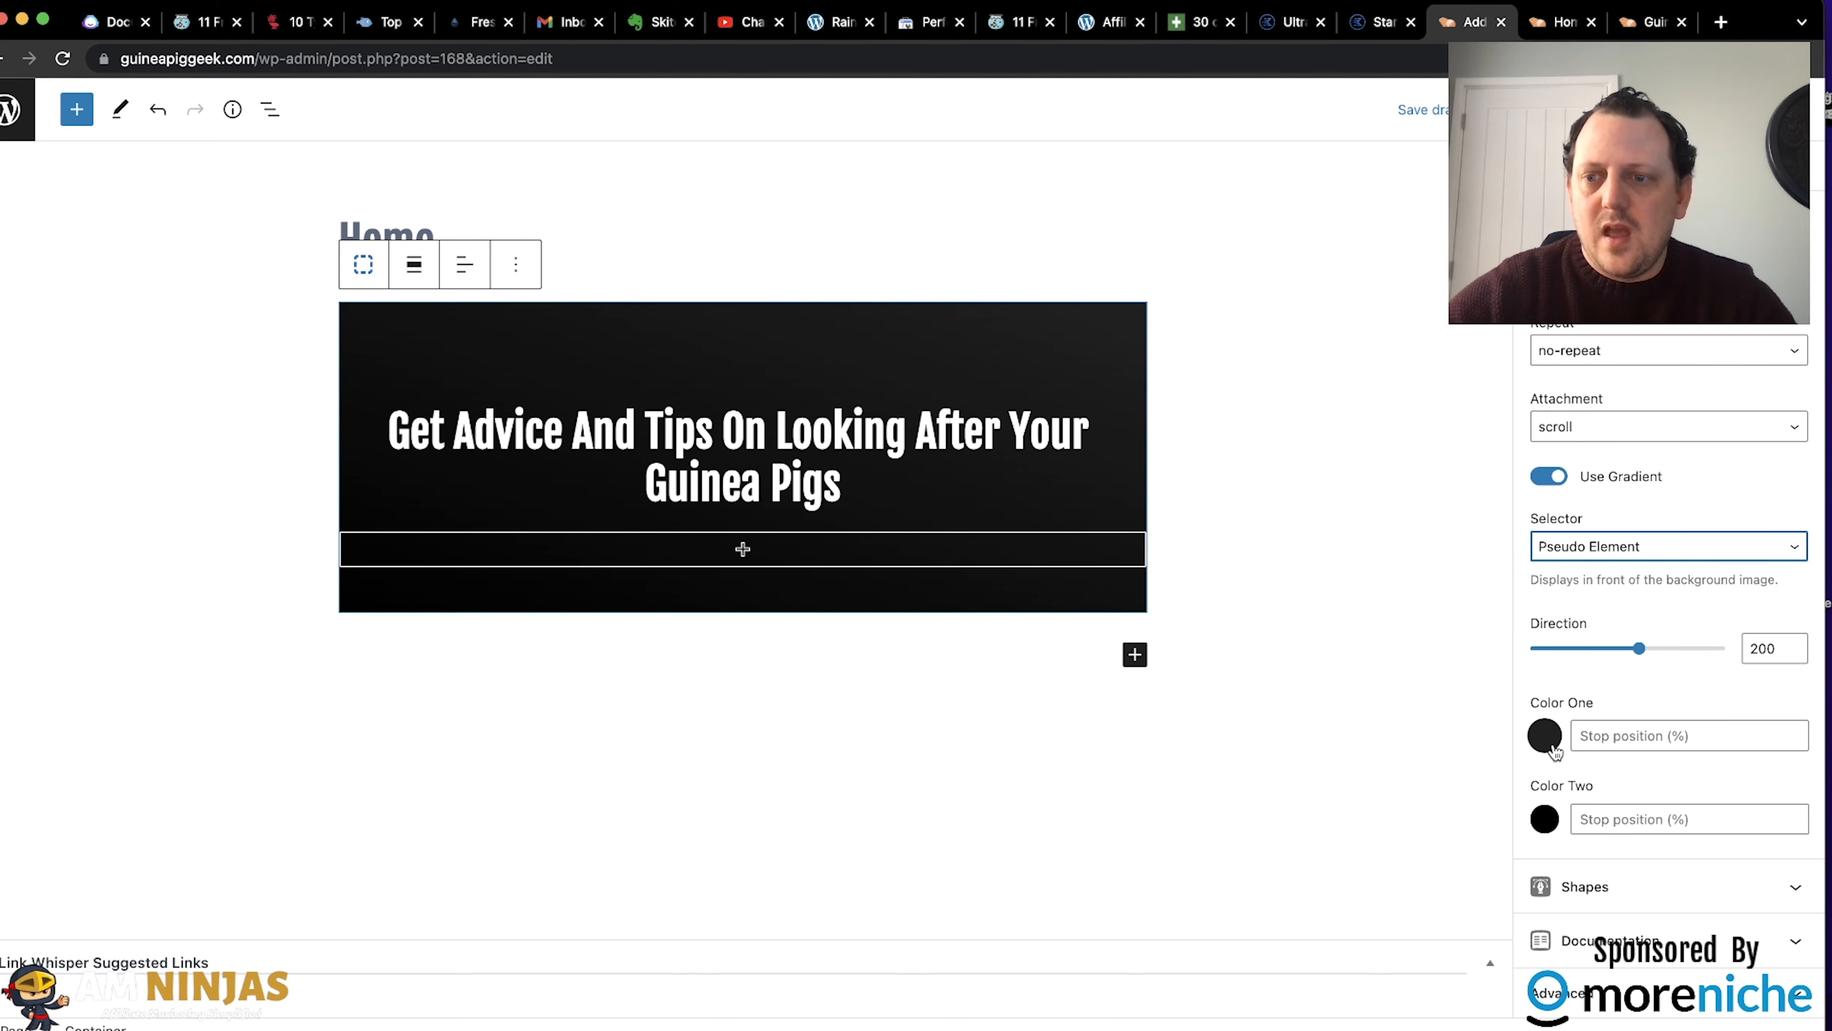
left_click(1544, 735)
left_click_drag(1529, 531, 1419, 535)
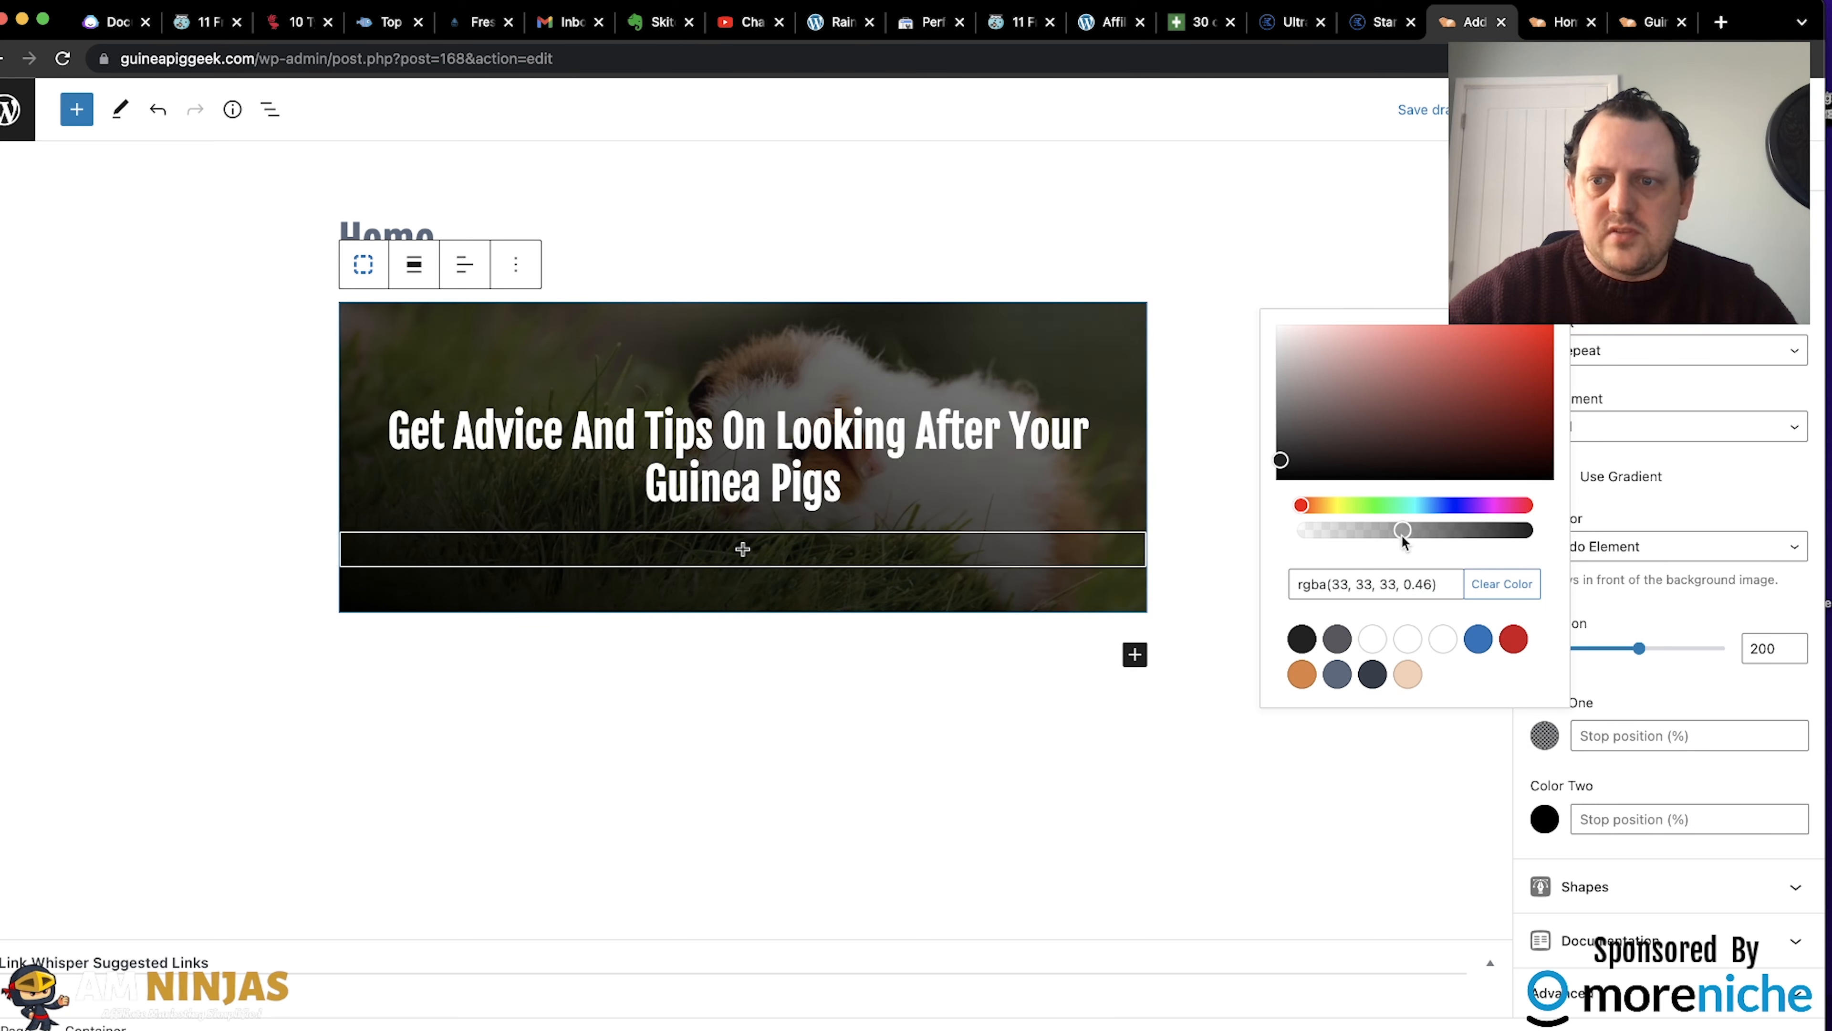
left_click(1545, 818)
left_click_drag(1529, 613, 1387, 619)
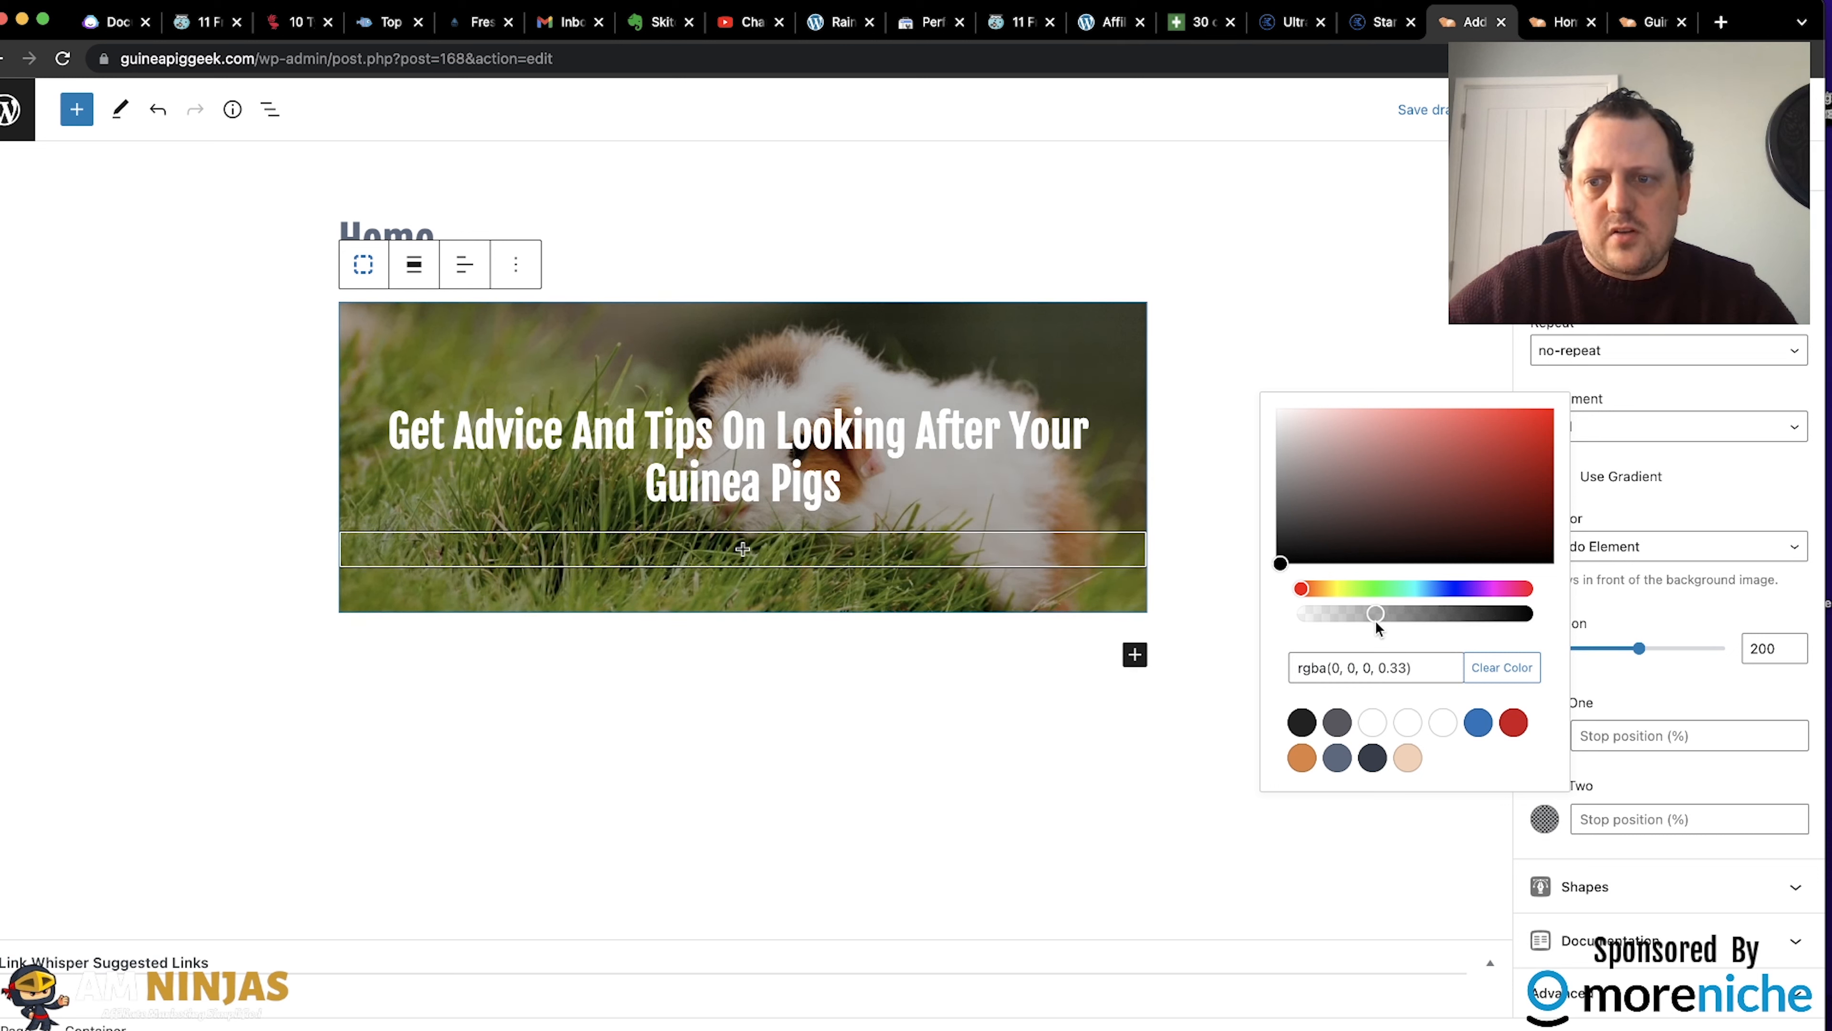
left_click(1628, 610)
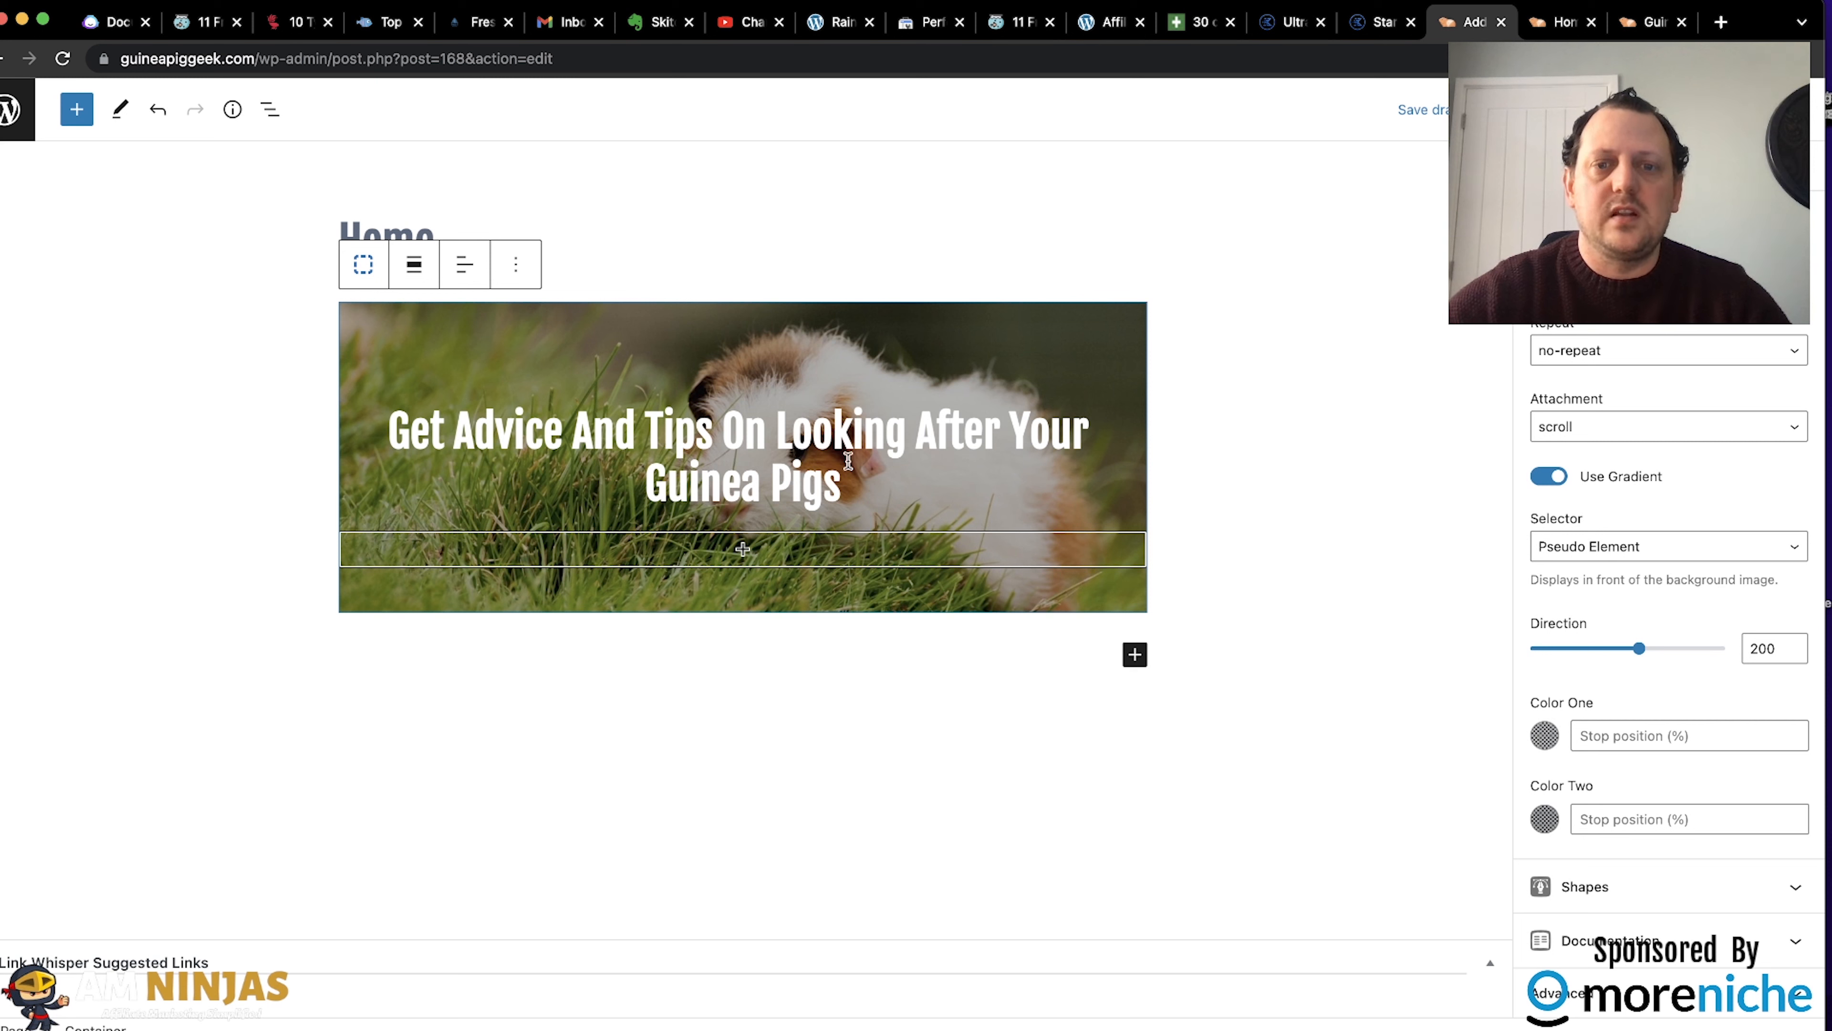
Insert a Buttons block with the blue icon below the headline inside the hero container and centre-align it.
left_click(844, 475)
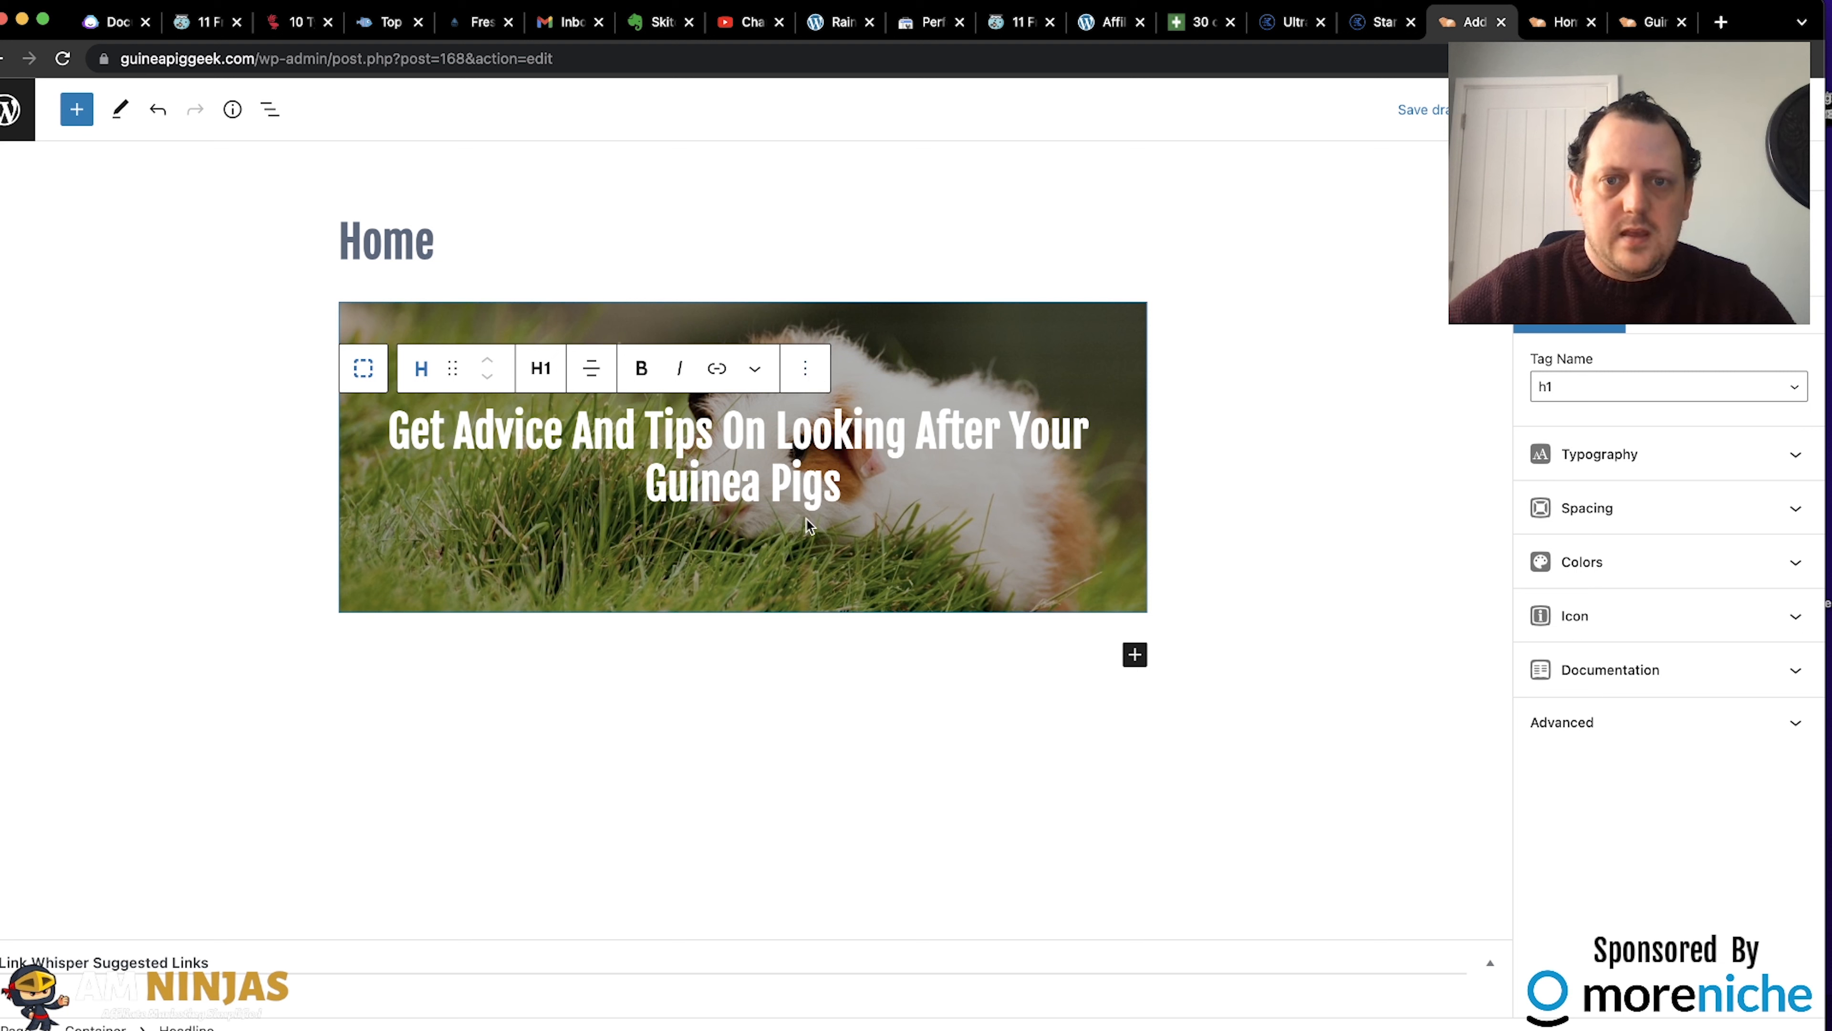
left_click(806, 368)
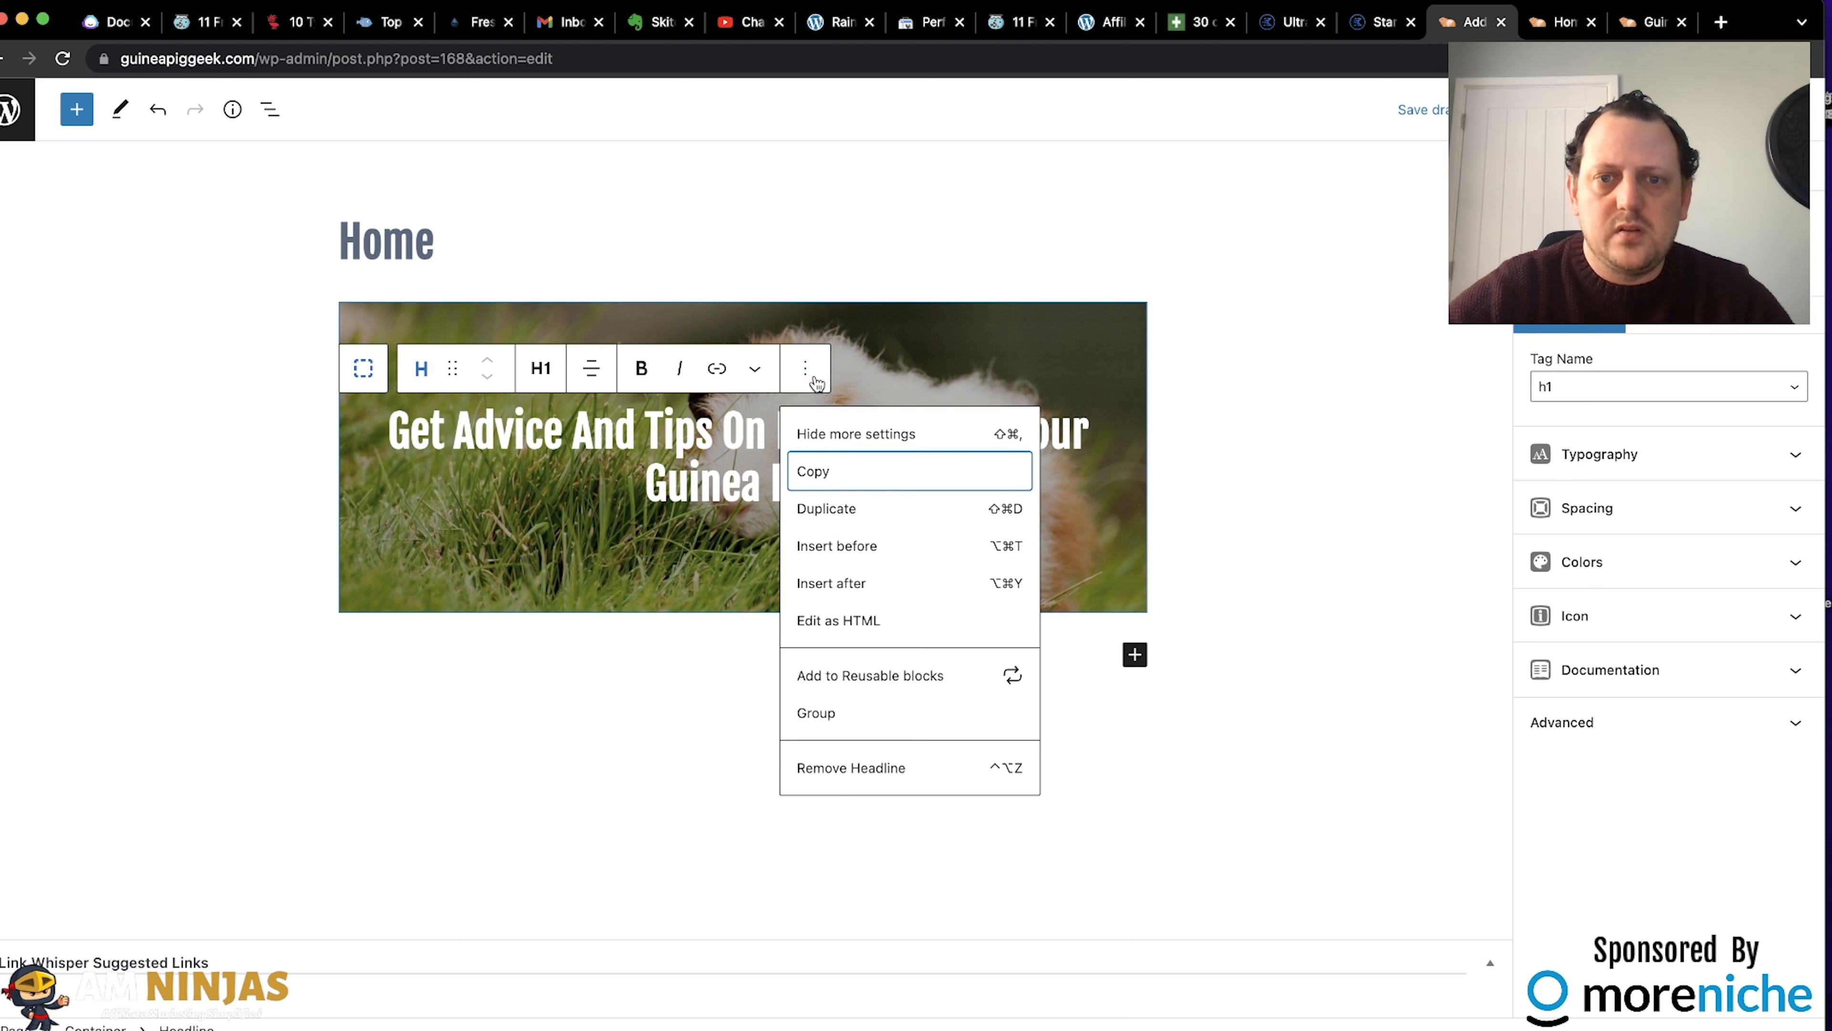
left_click(919, 574)
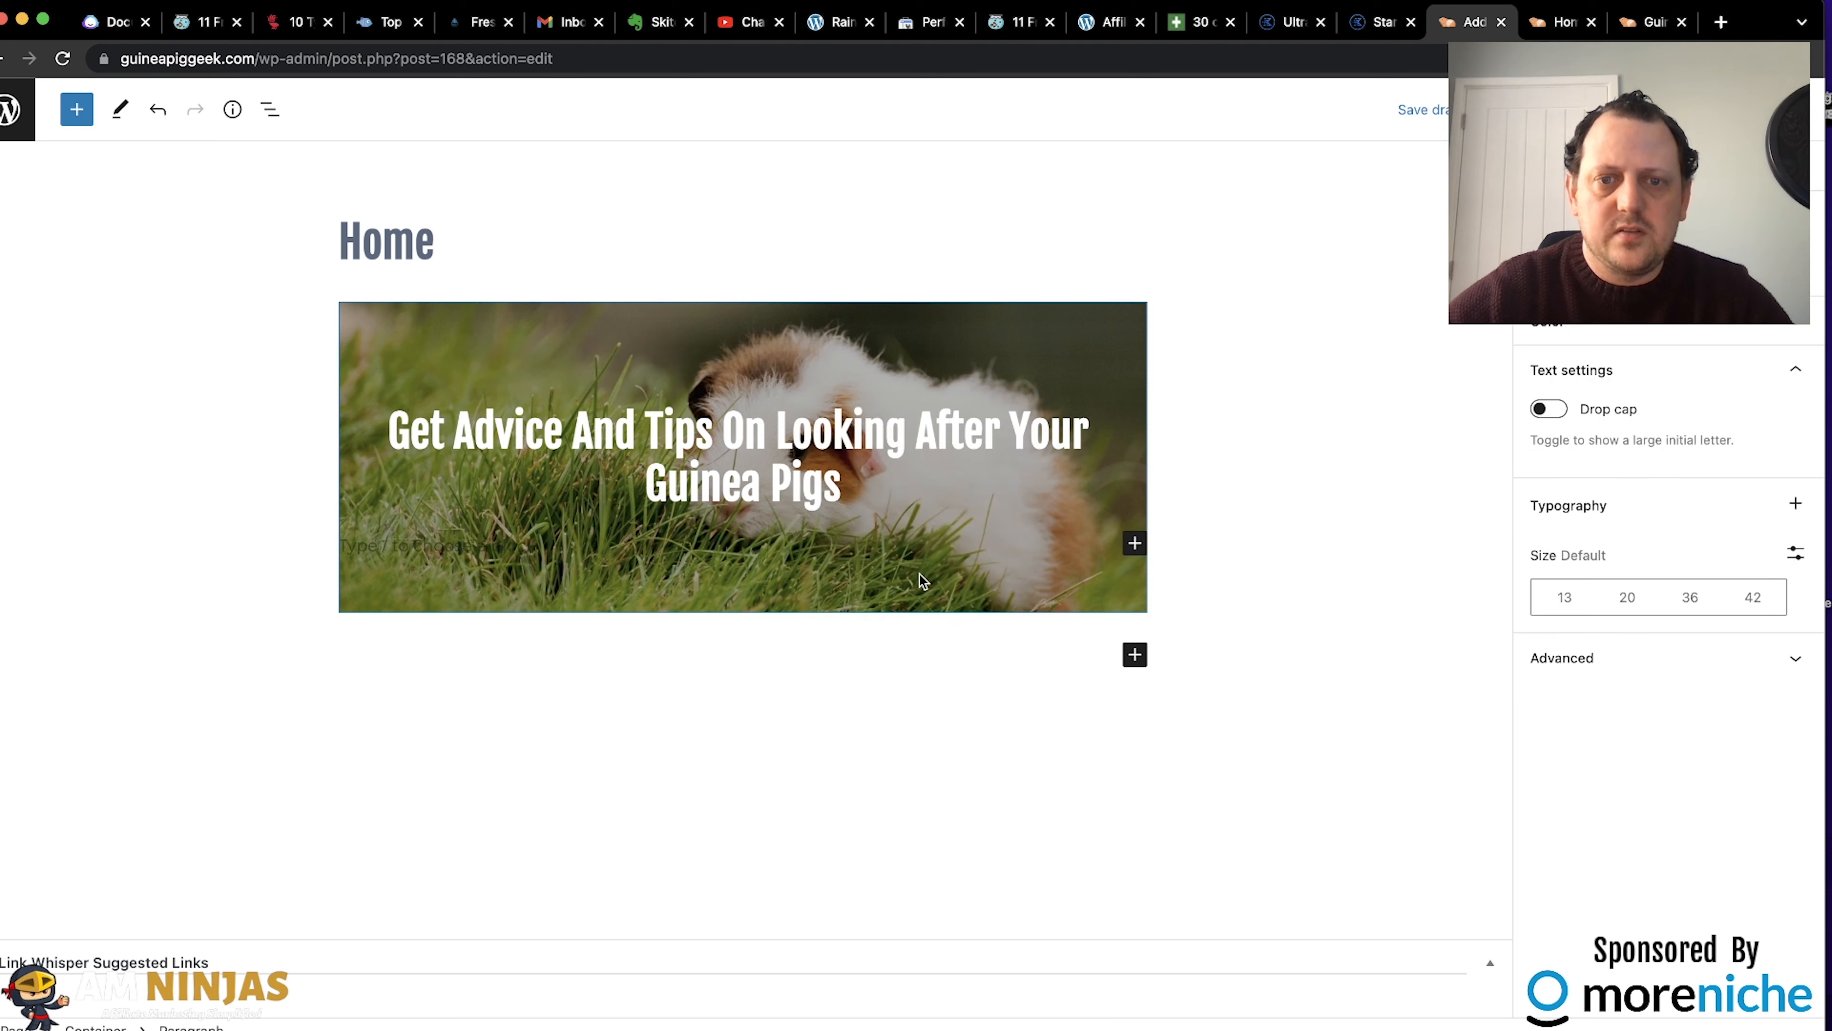
left_click(1134, 542)
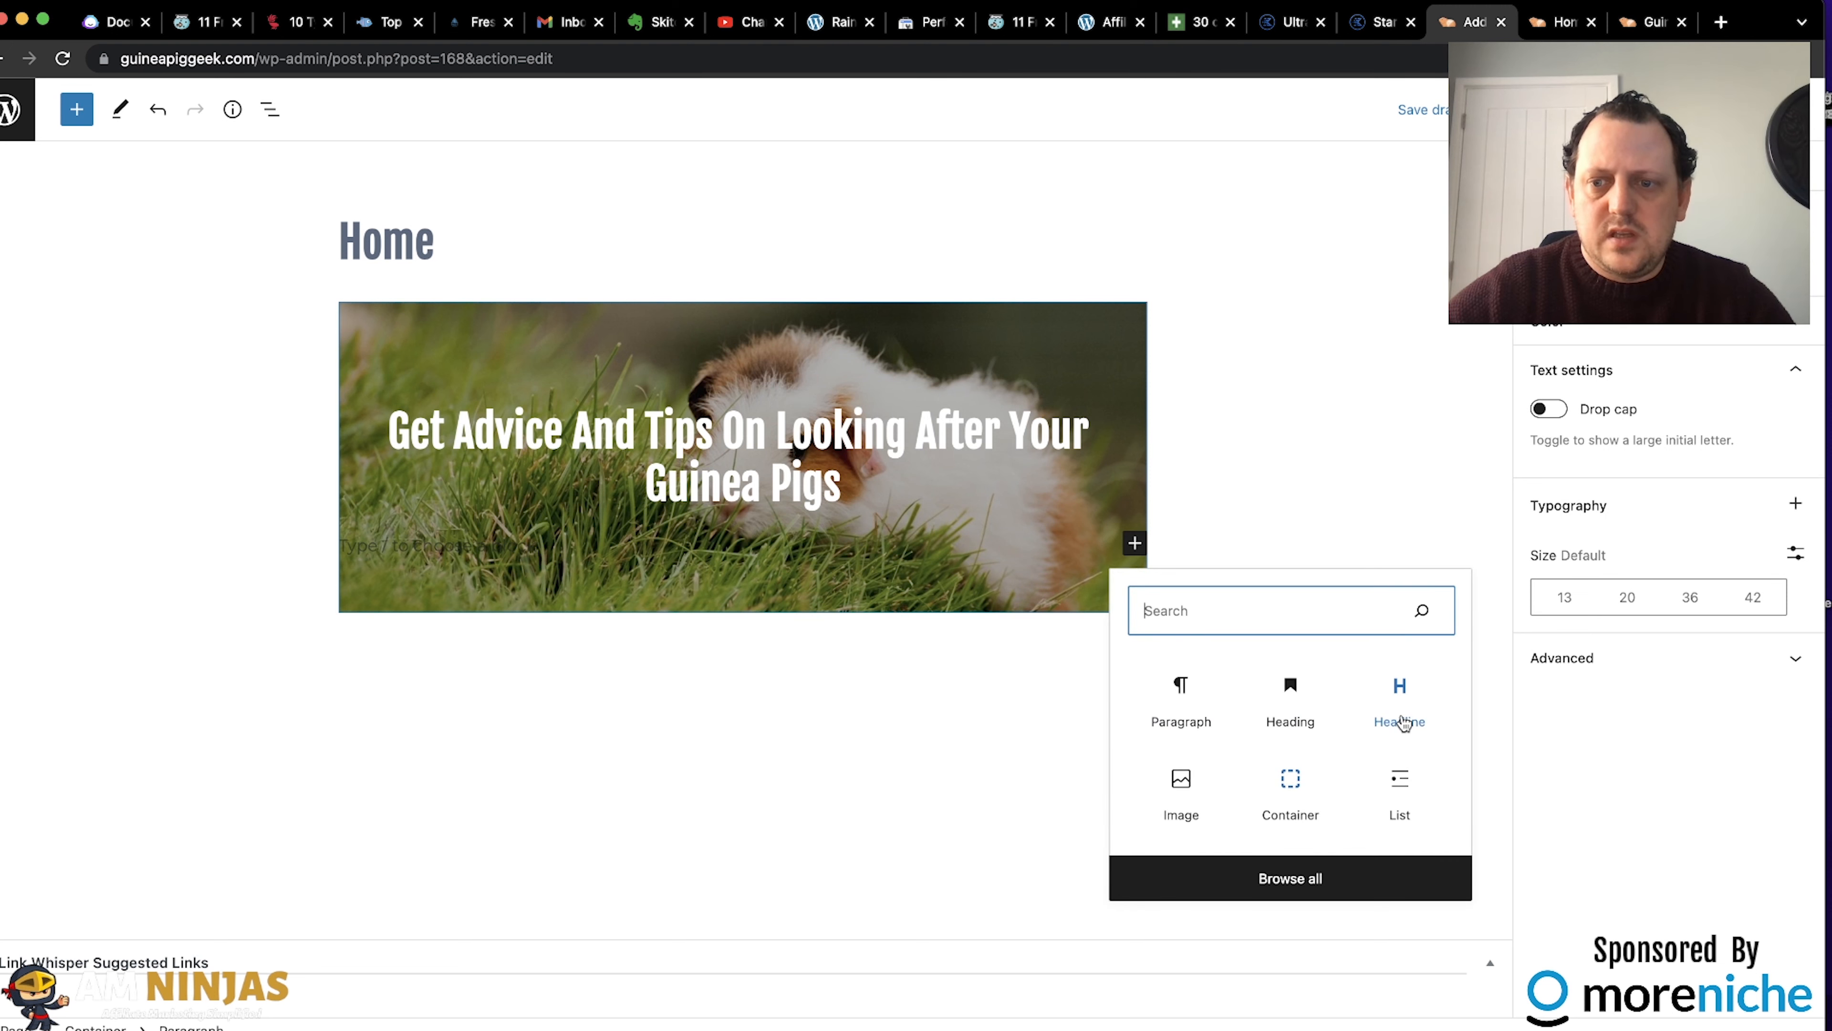
type("button")
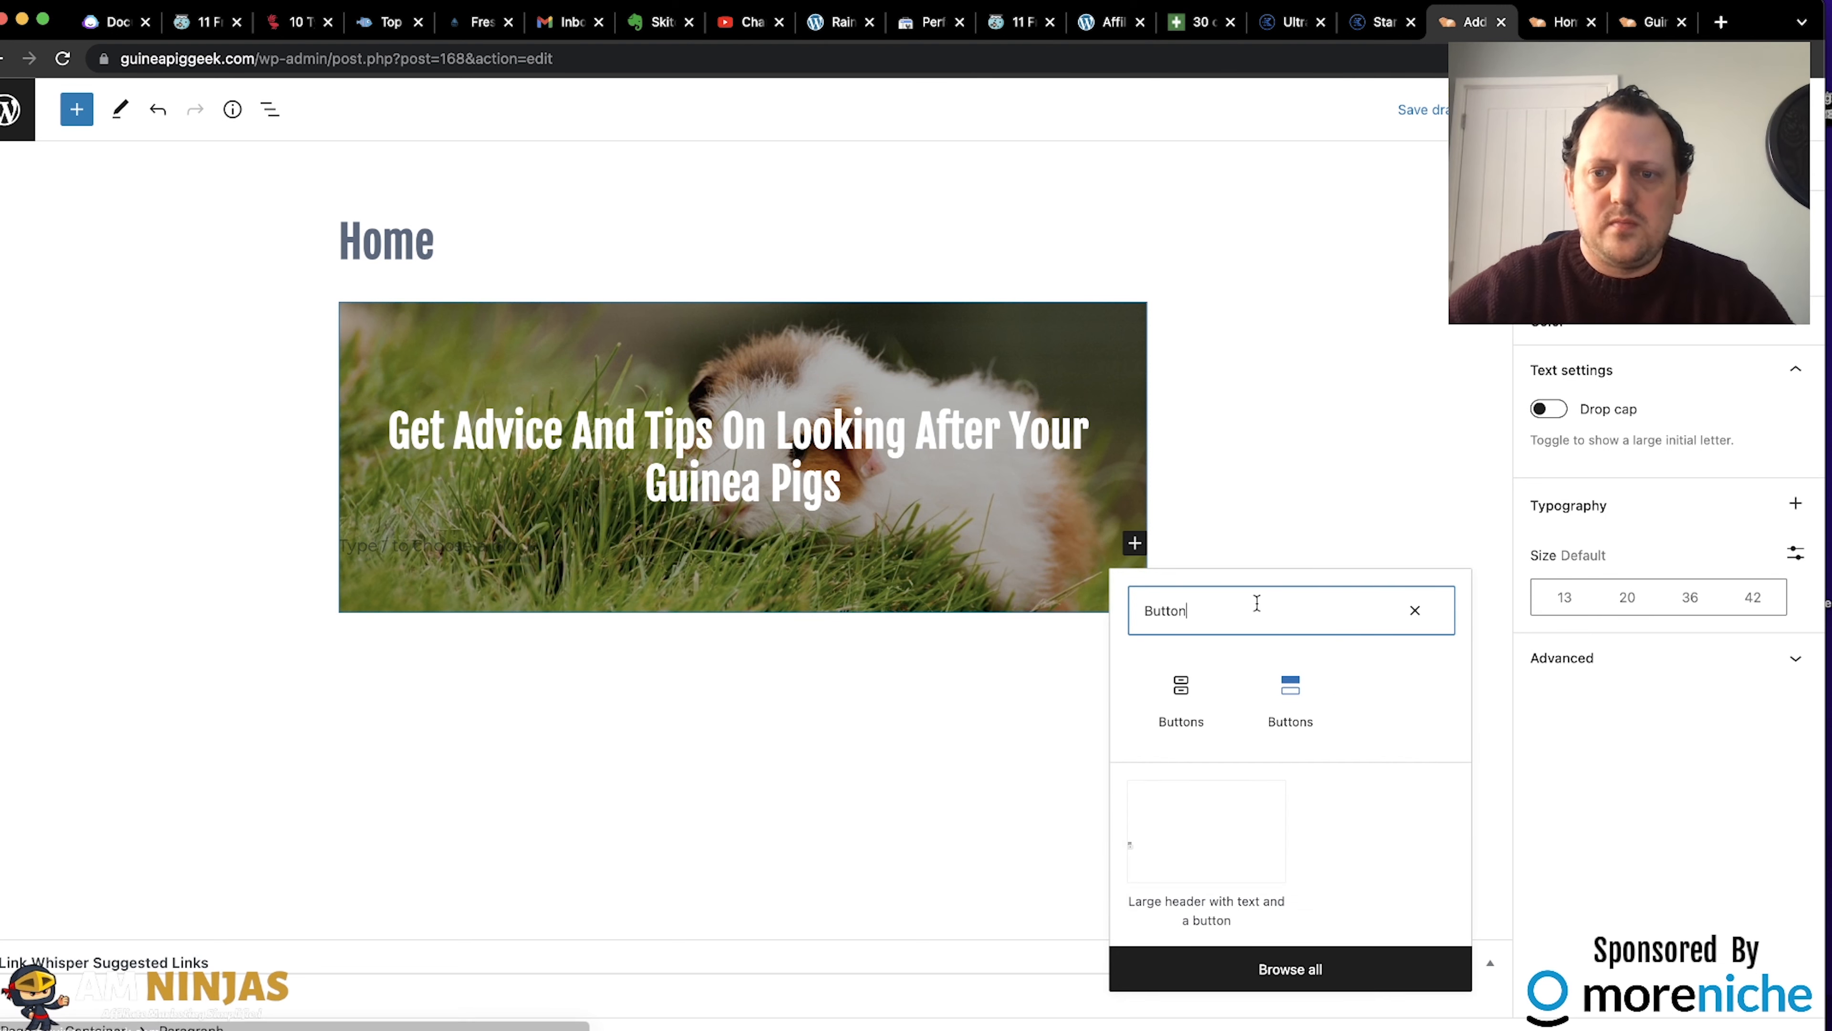
left_click(1292, 696)
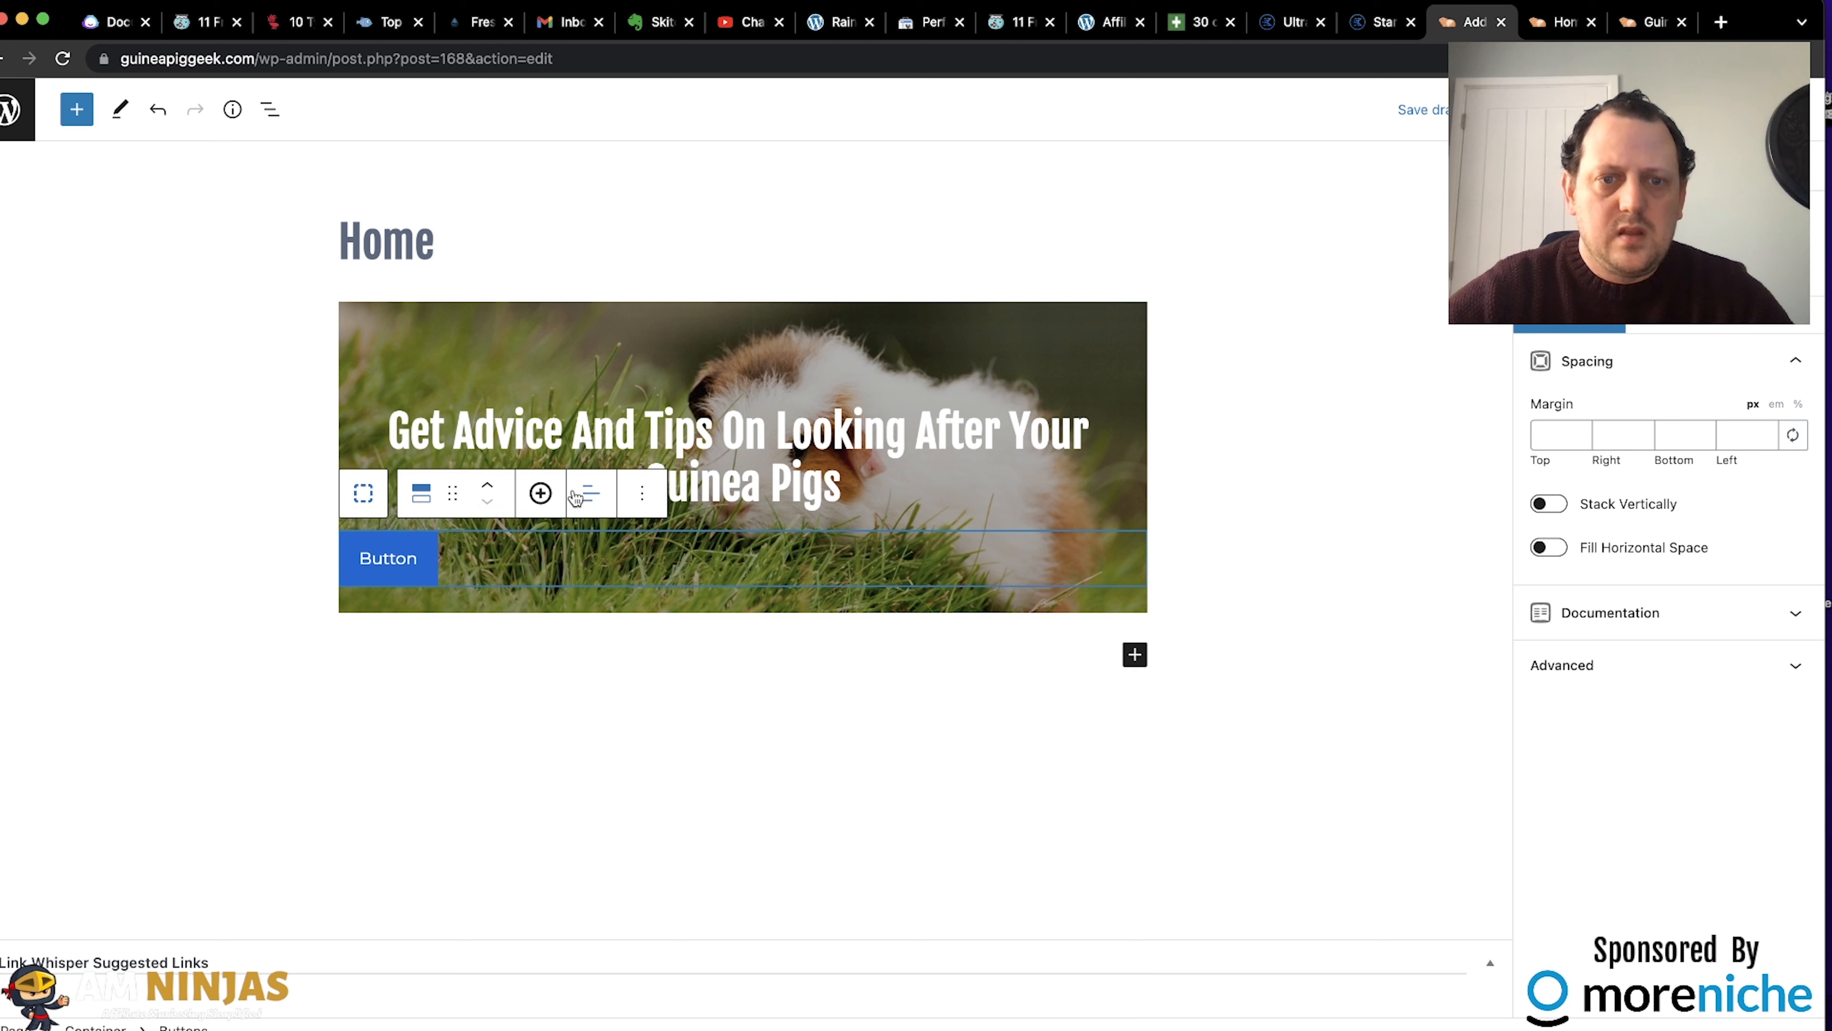
left_click(591, 494)
left_click(645, 599)
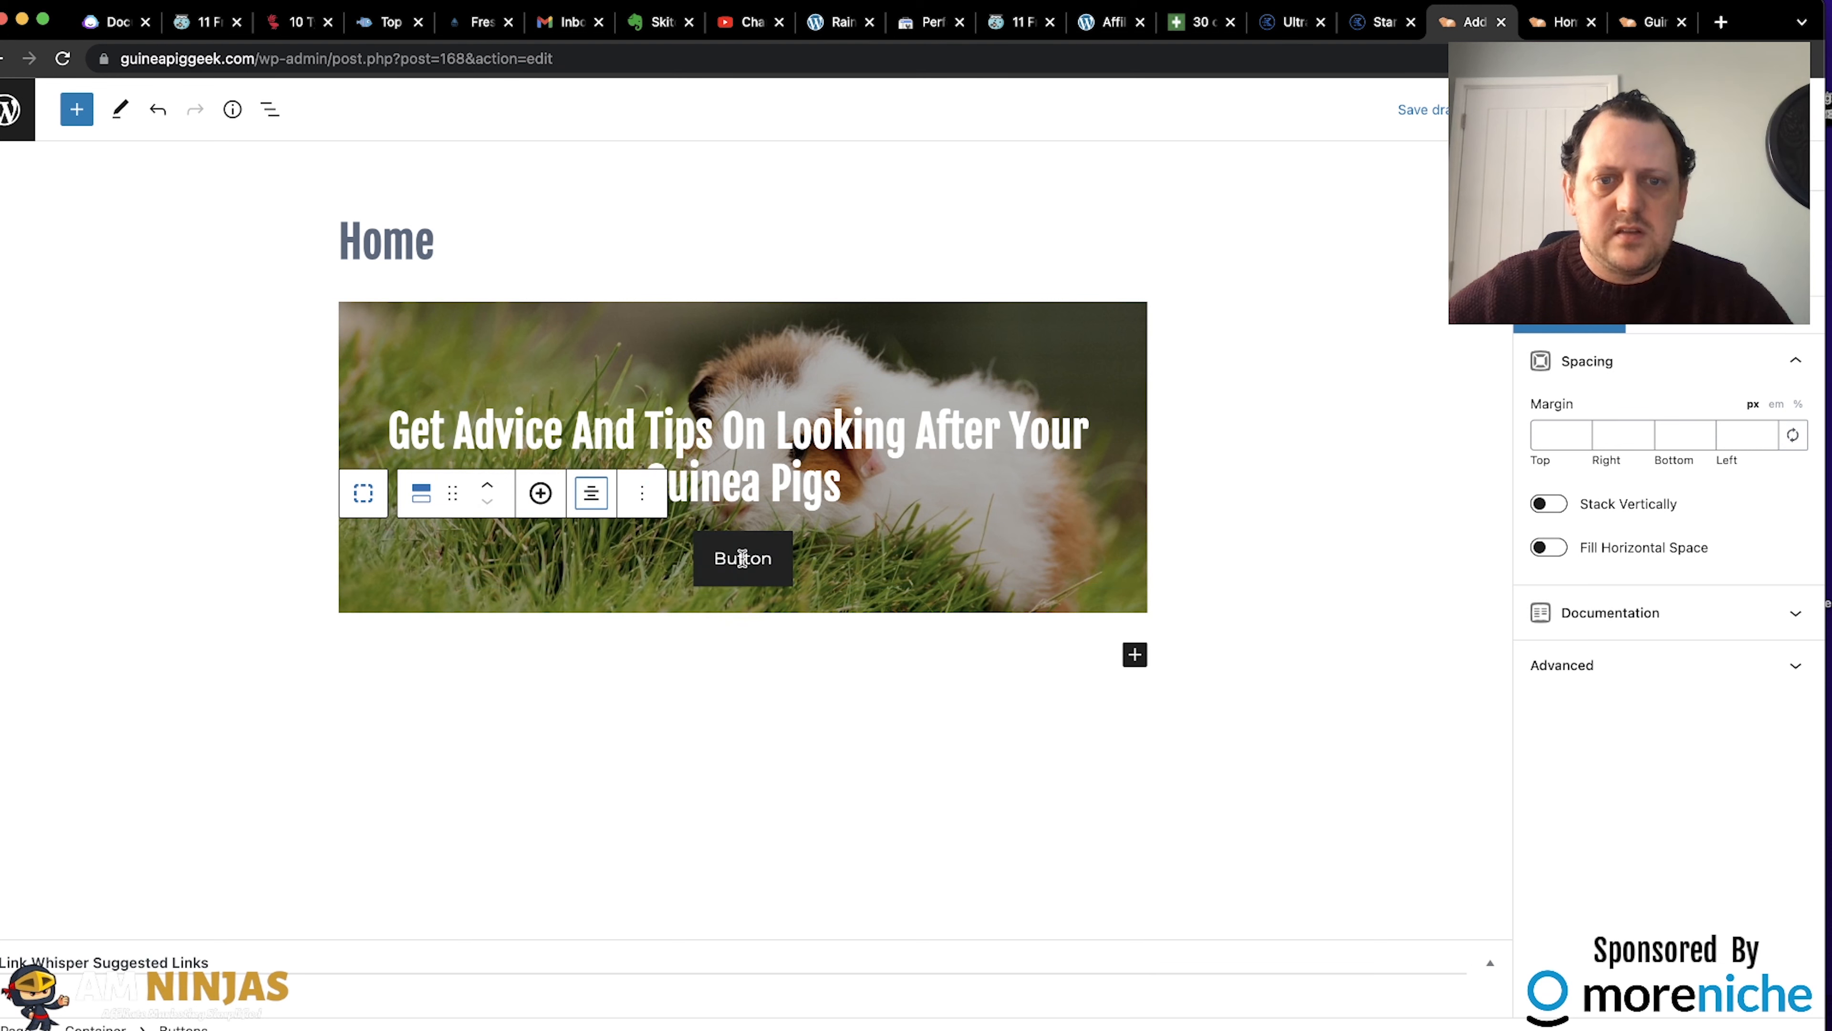
Replace the hero button's label with "Read Our Guides".
double_click(738, 554)
type("Re")
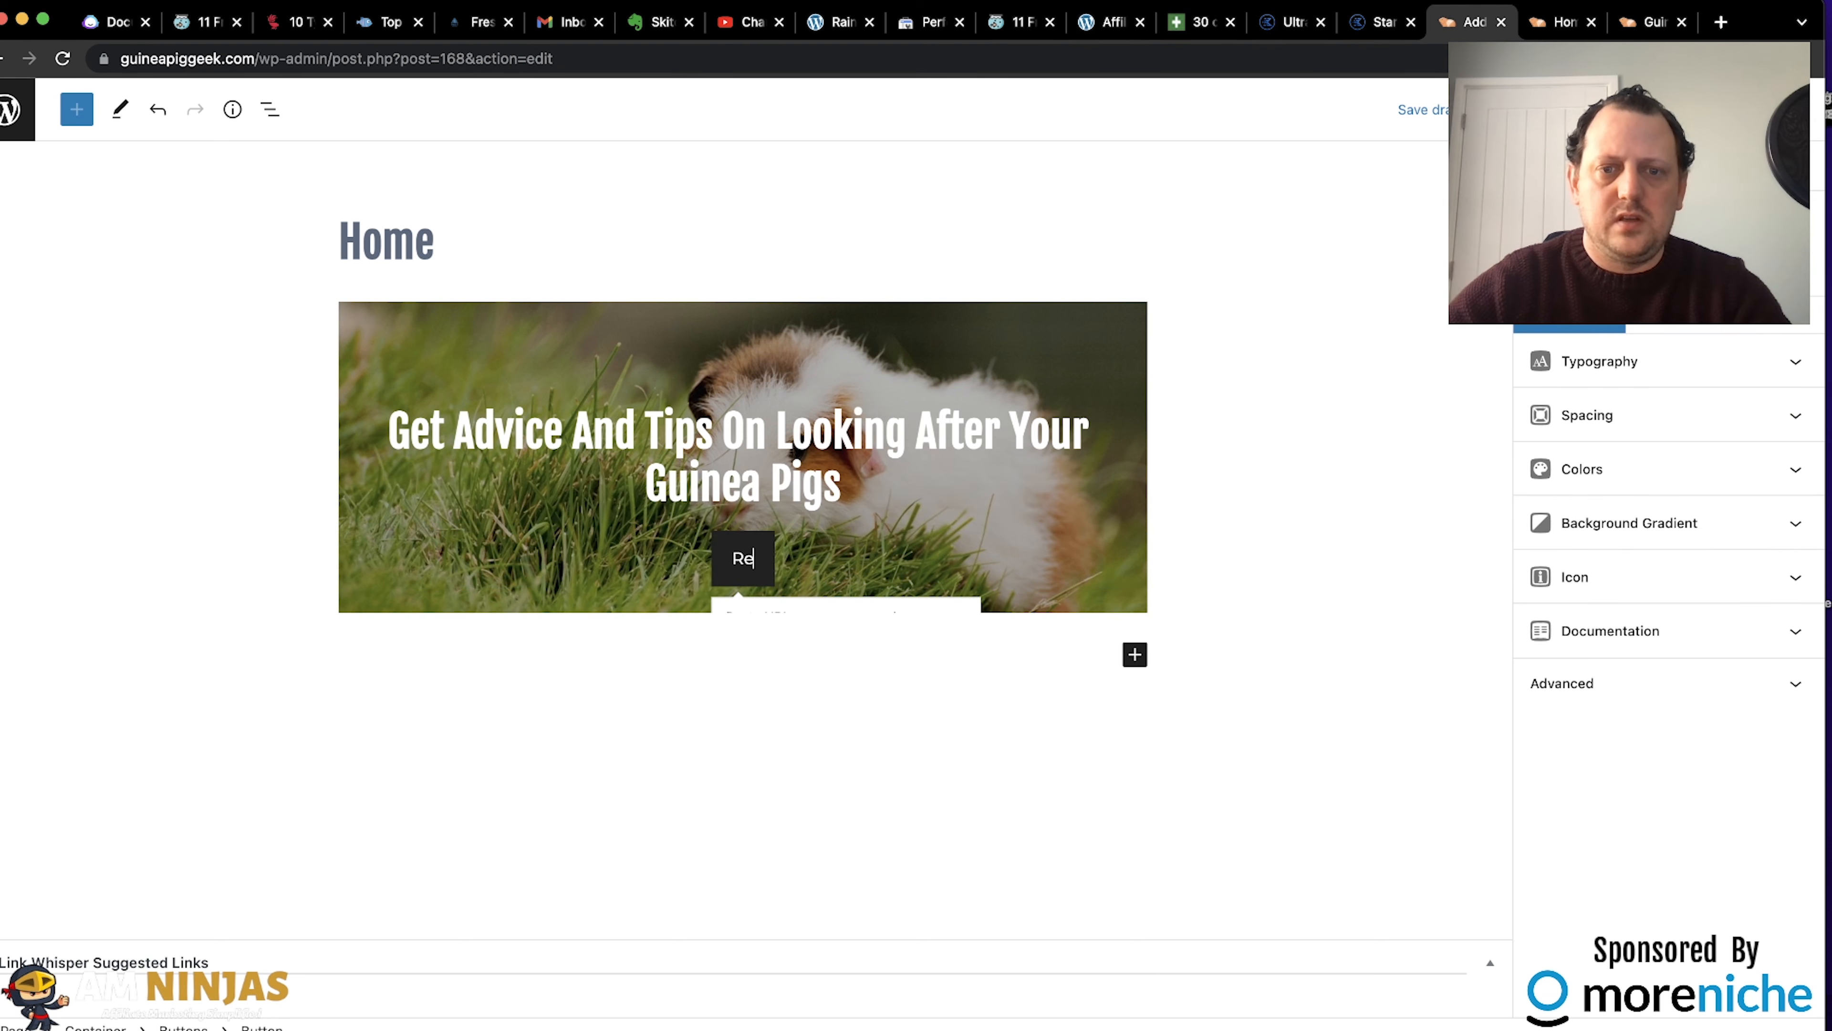
type("ad Our G")
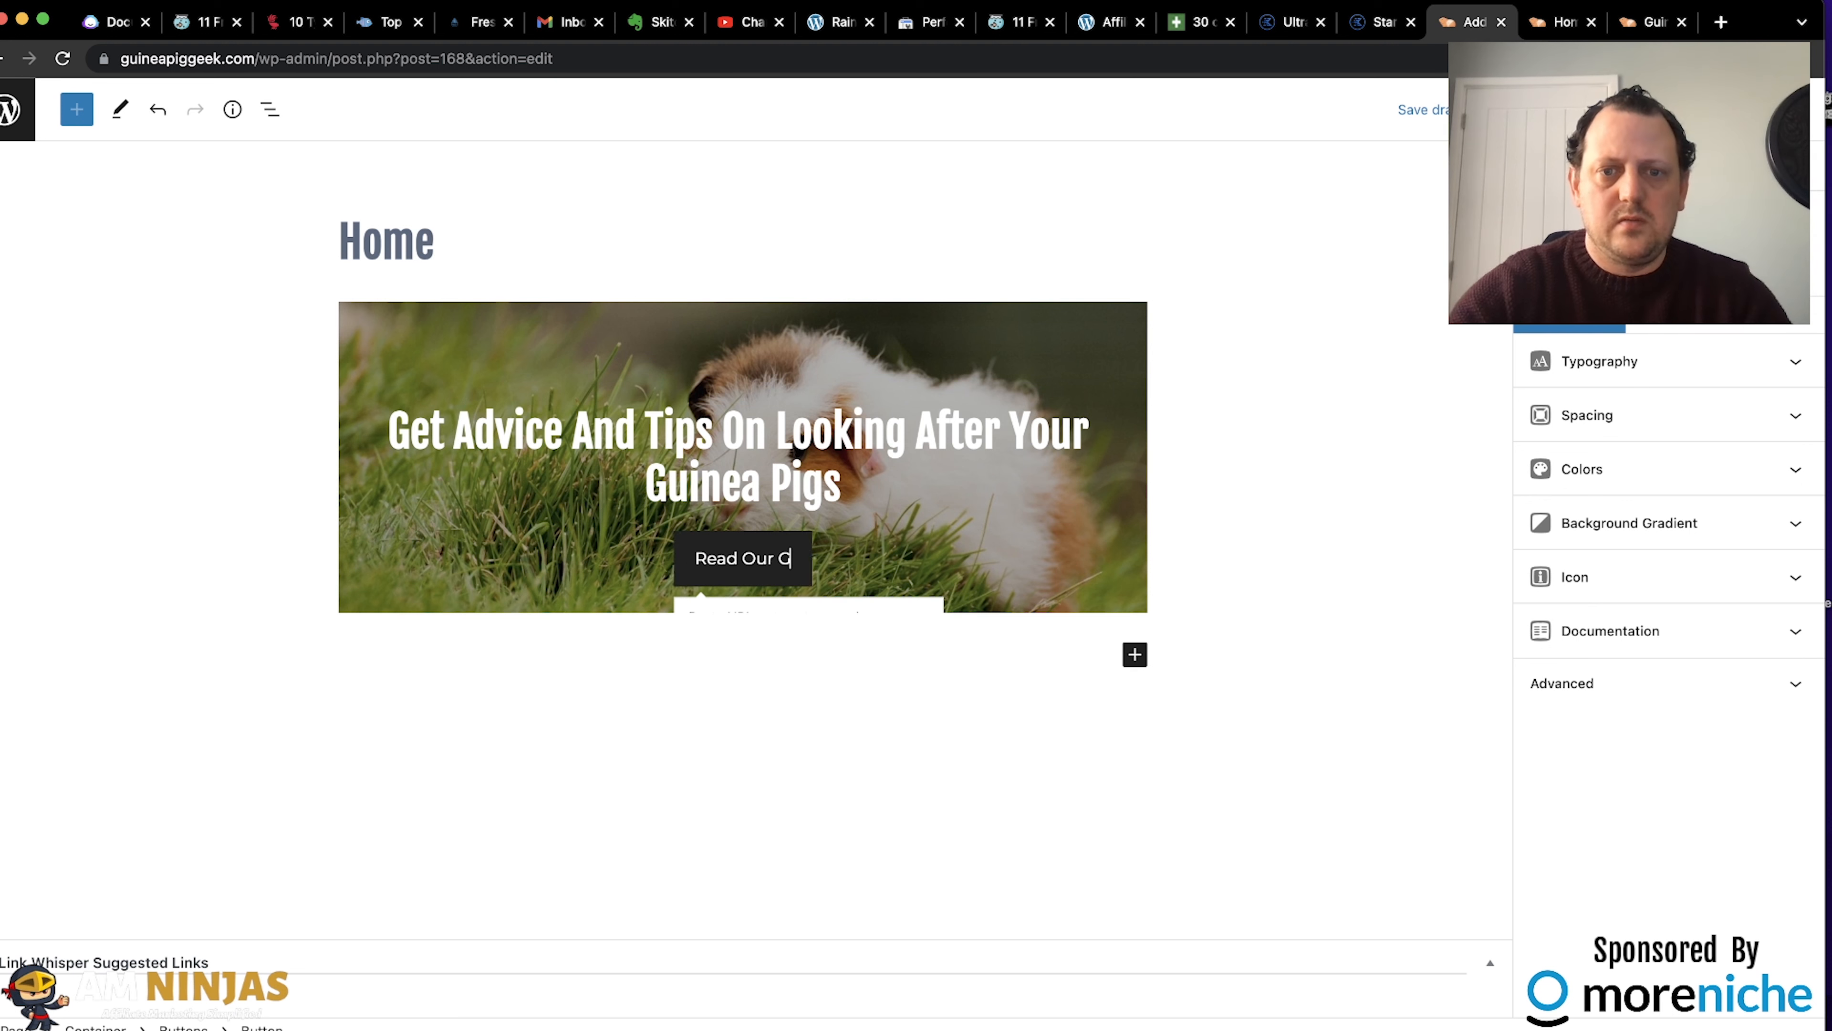
type("uides")
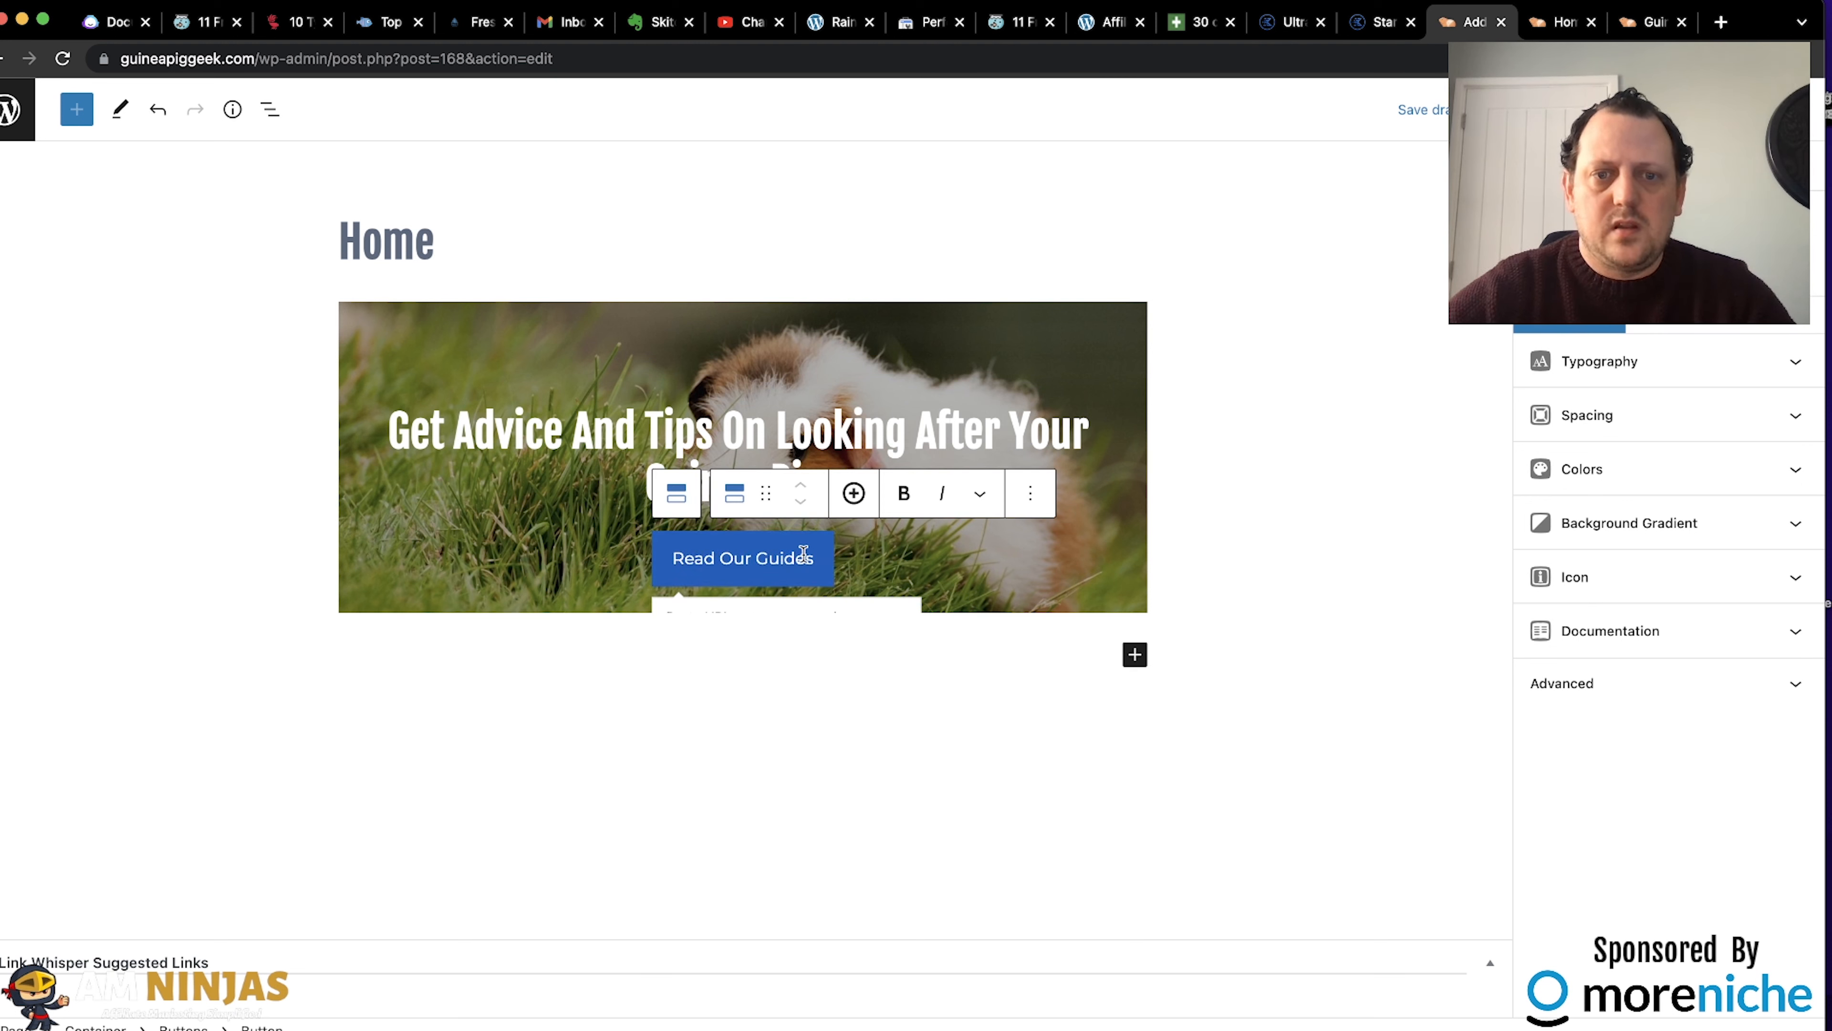
Set the button's normal background color to the orange swatch, var(--global-color-8).
left_click(1587, 469)
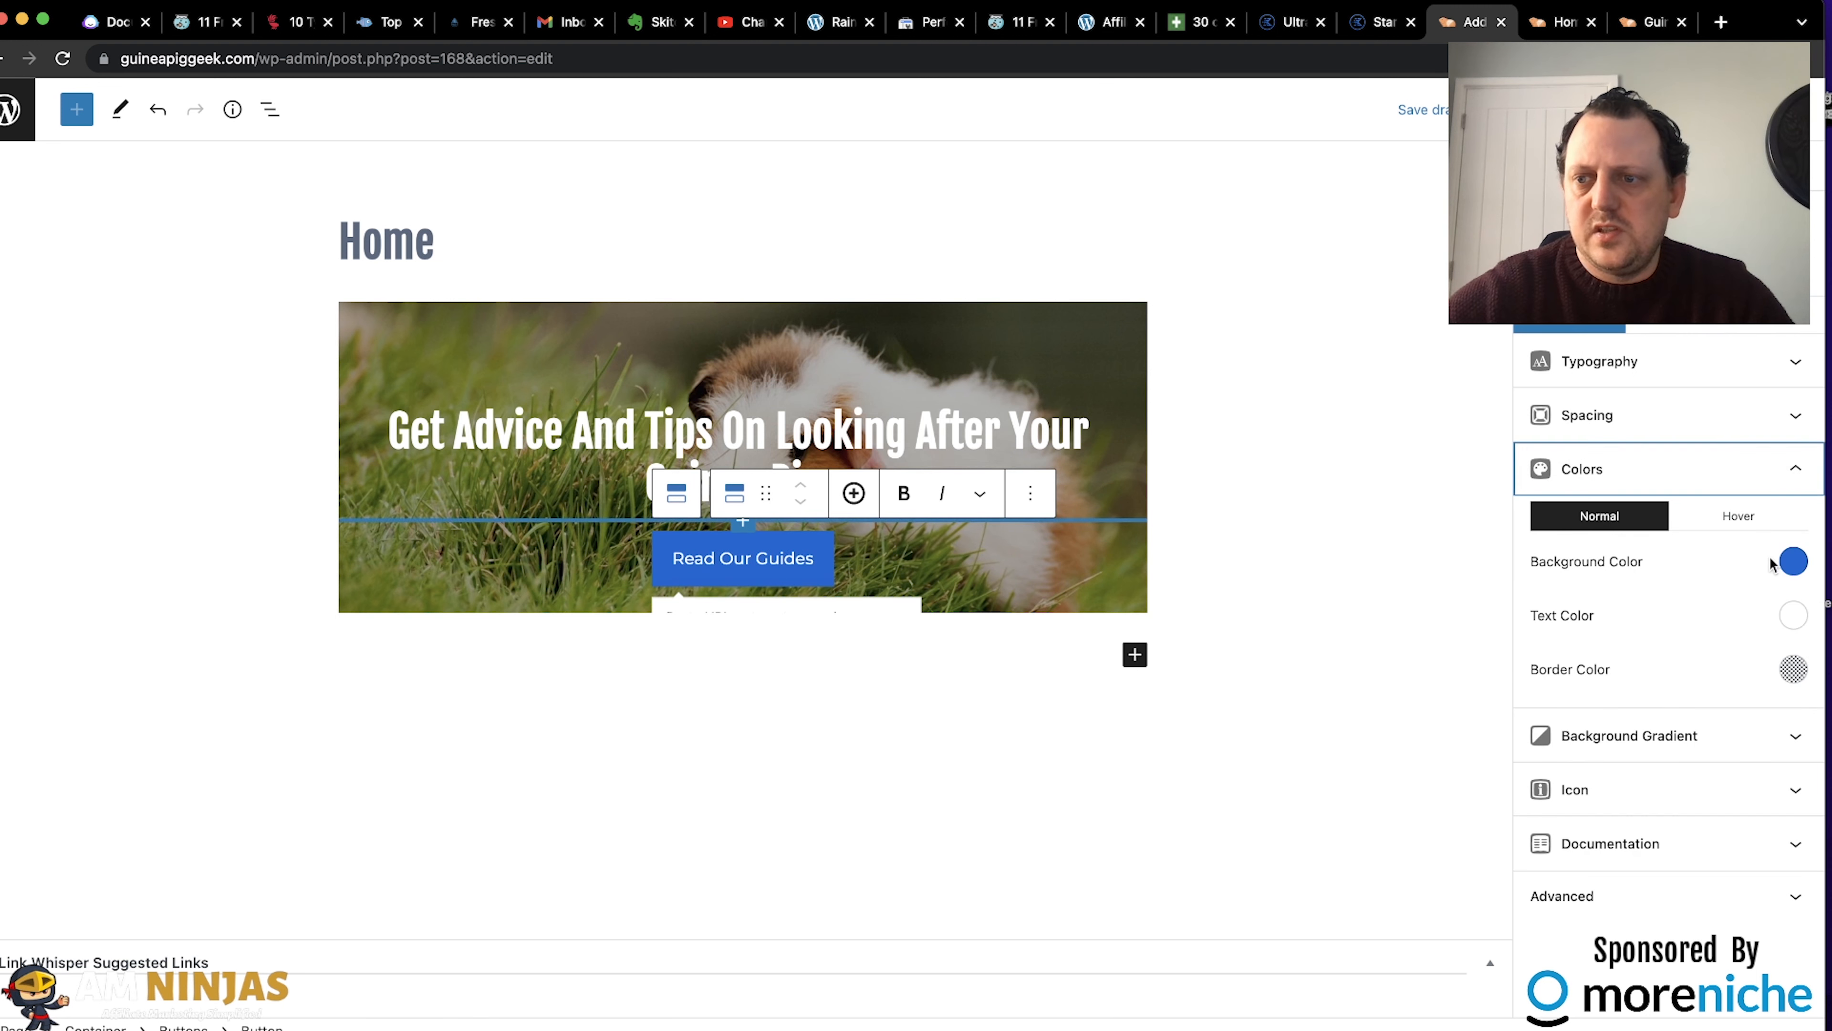
left_click(1793, 561)
left_click(1551, 501)
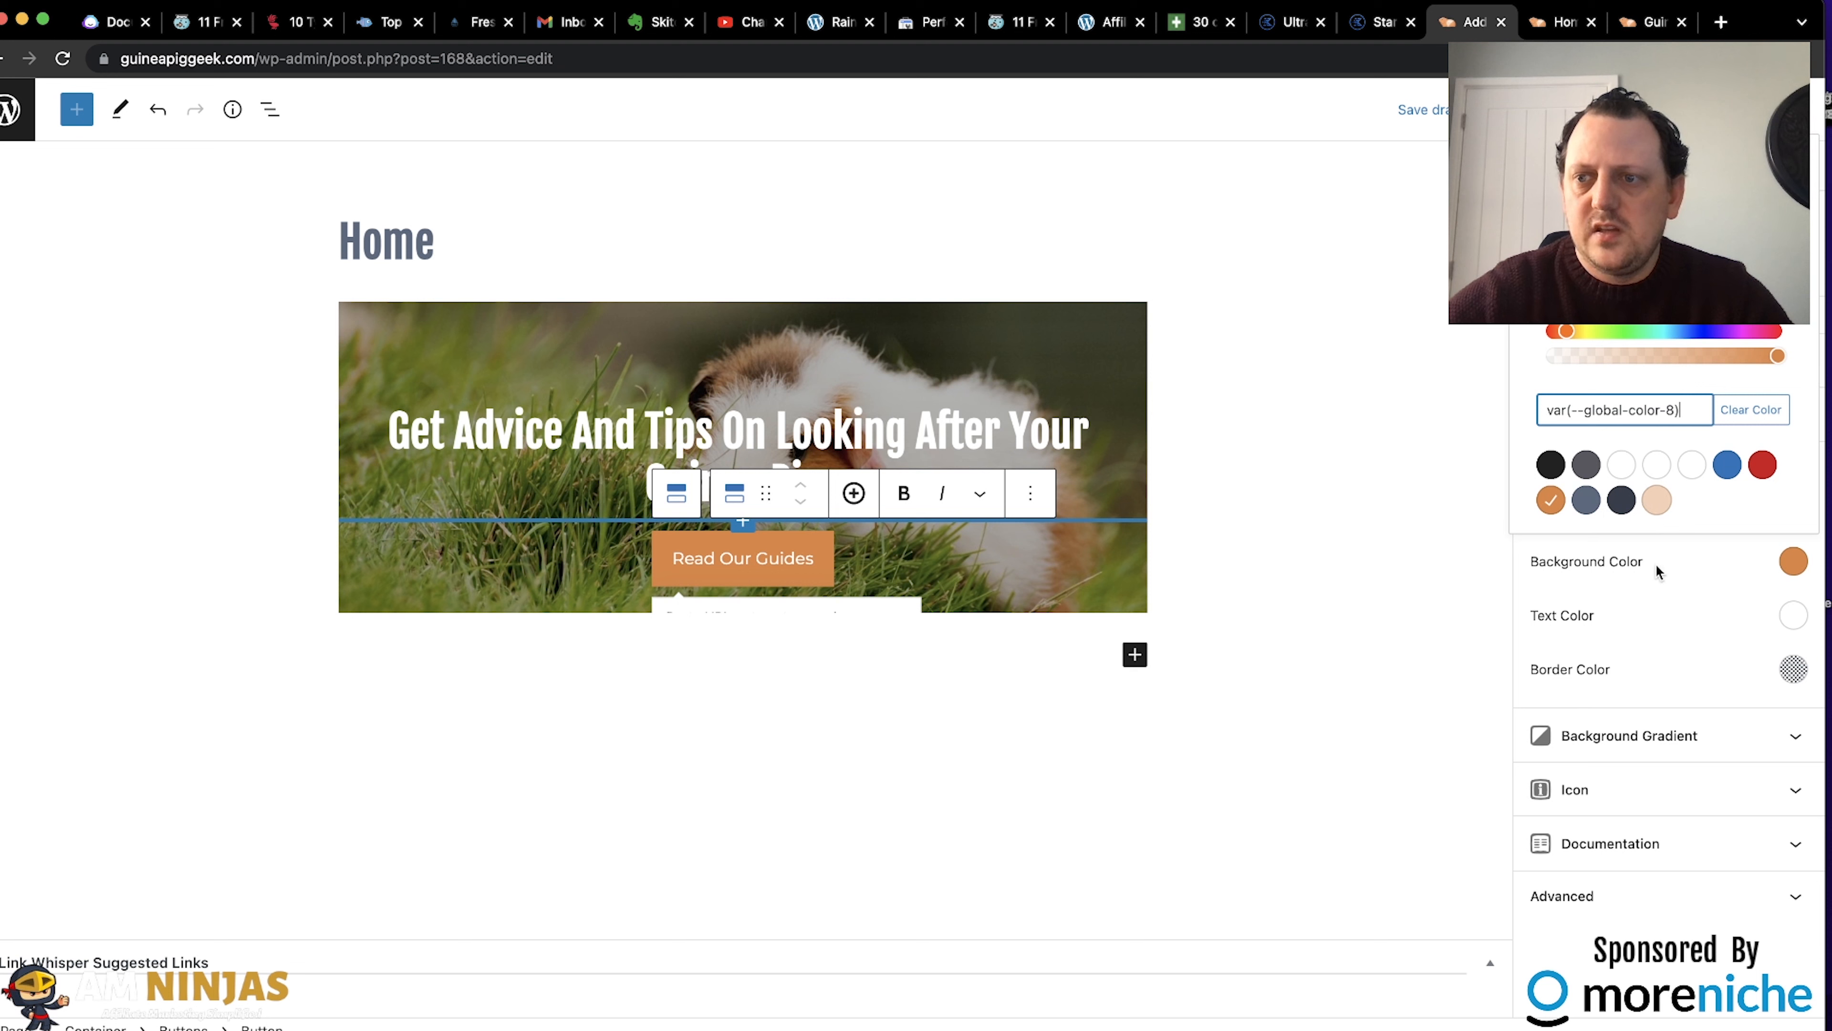
left_click(1661, 588)
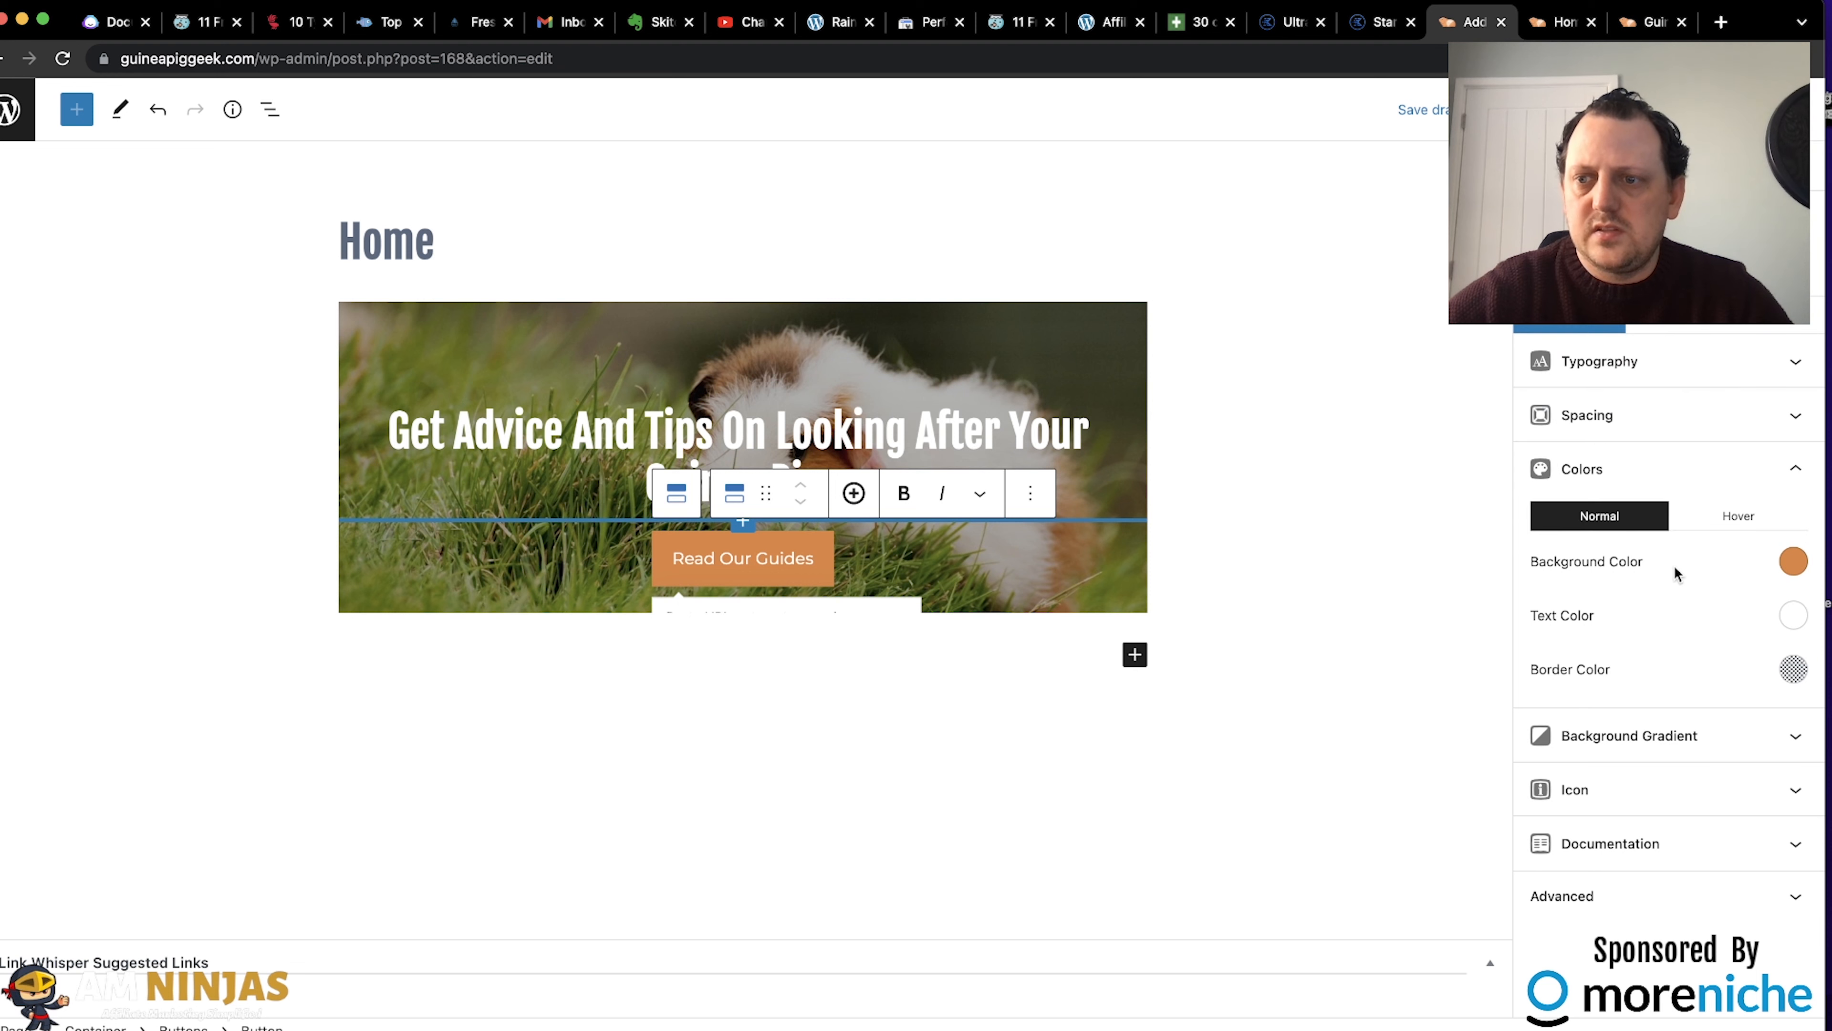
Set the button's hover background color to the slate blue swatch.
left_click(1719, 526)
left_click(1794, 557)
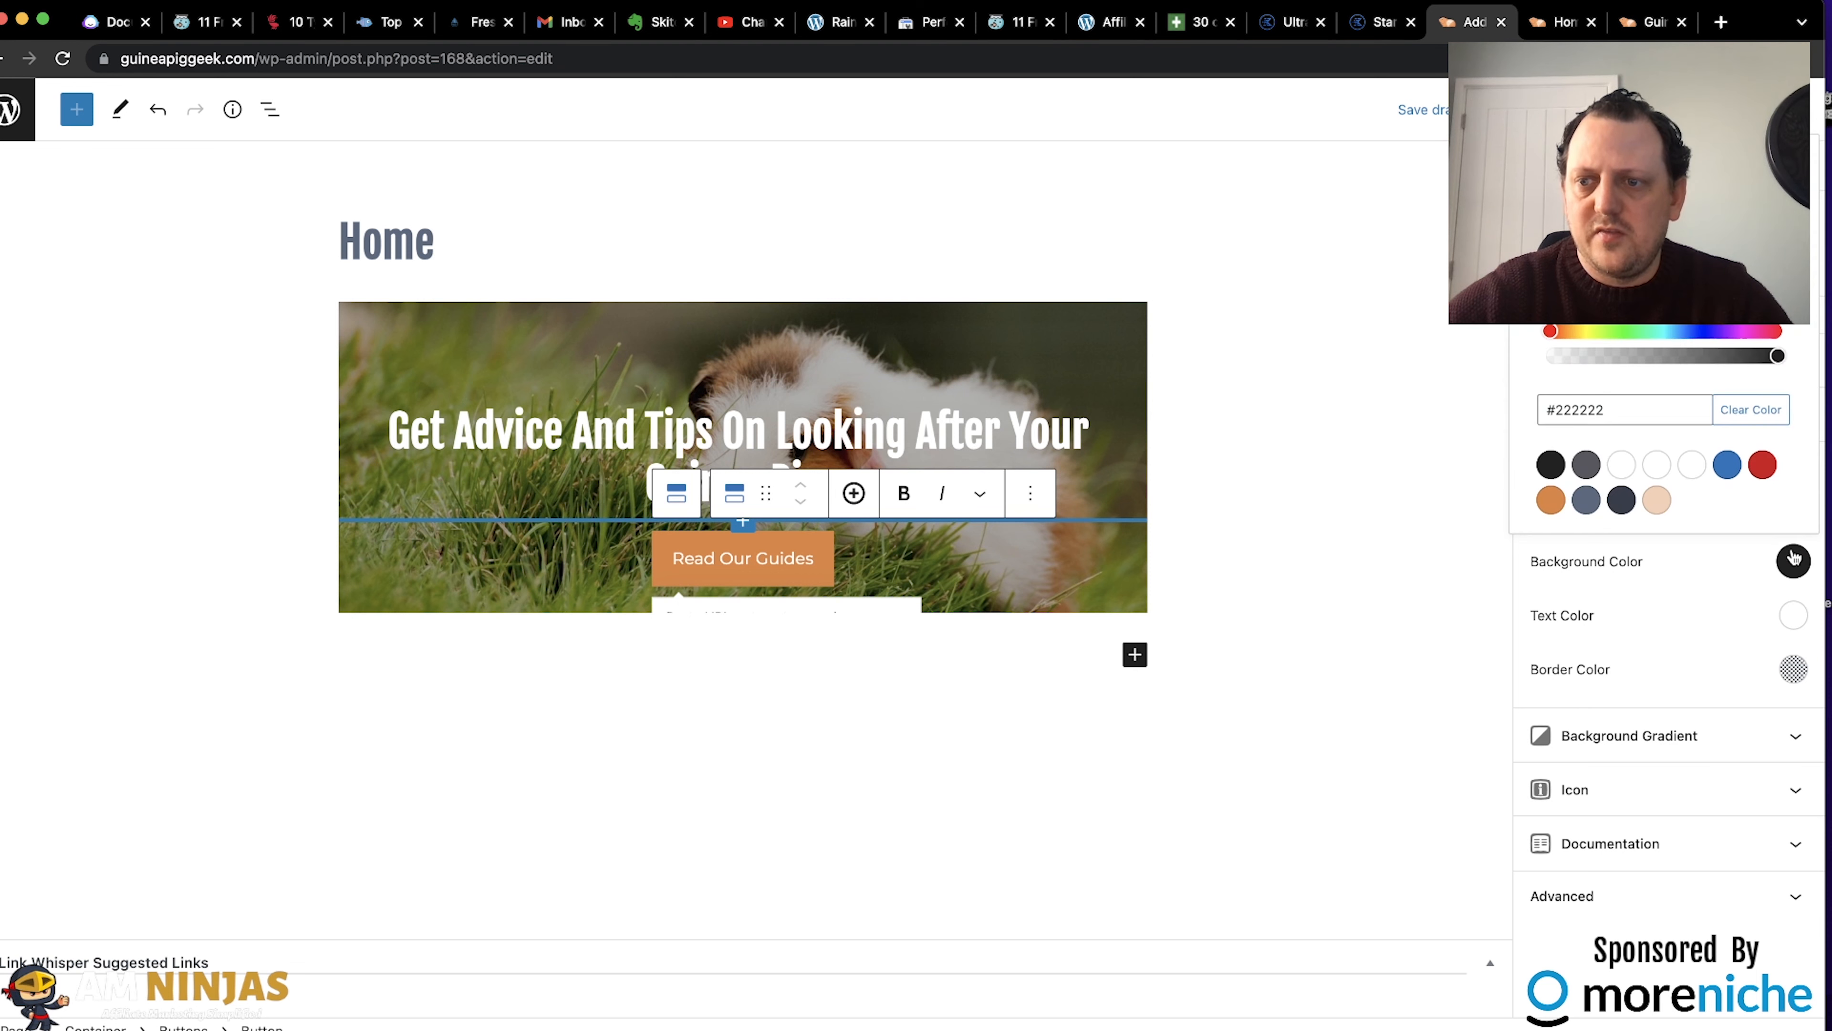
left_click(1586, 501)
left_click(1673, 578)
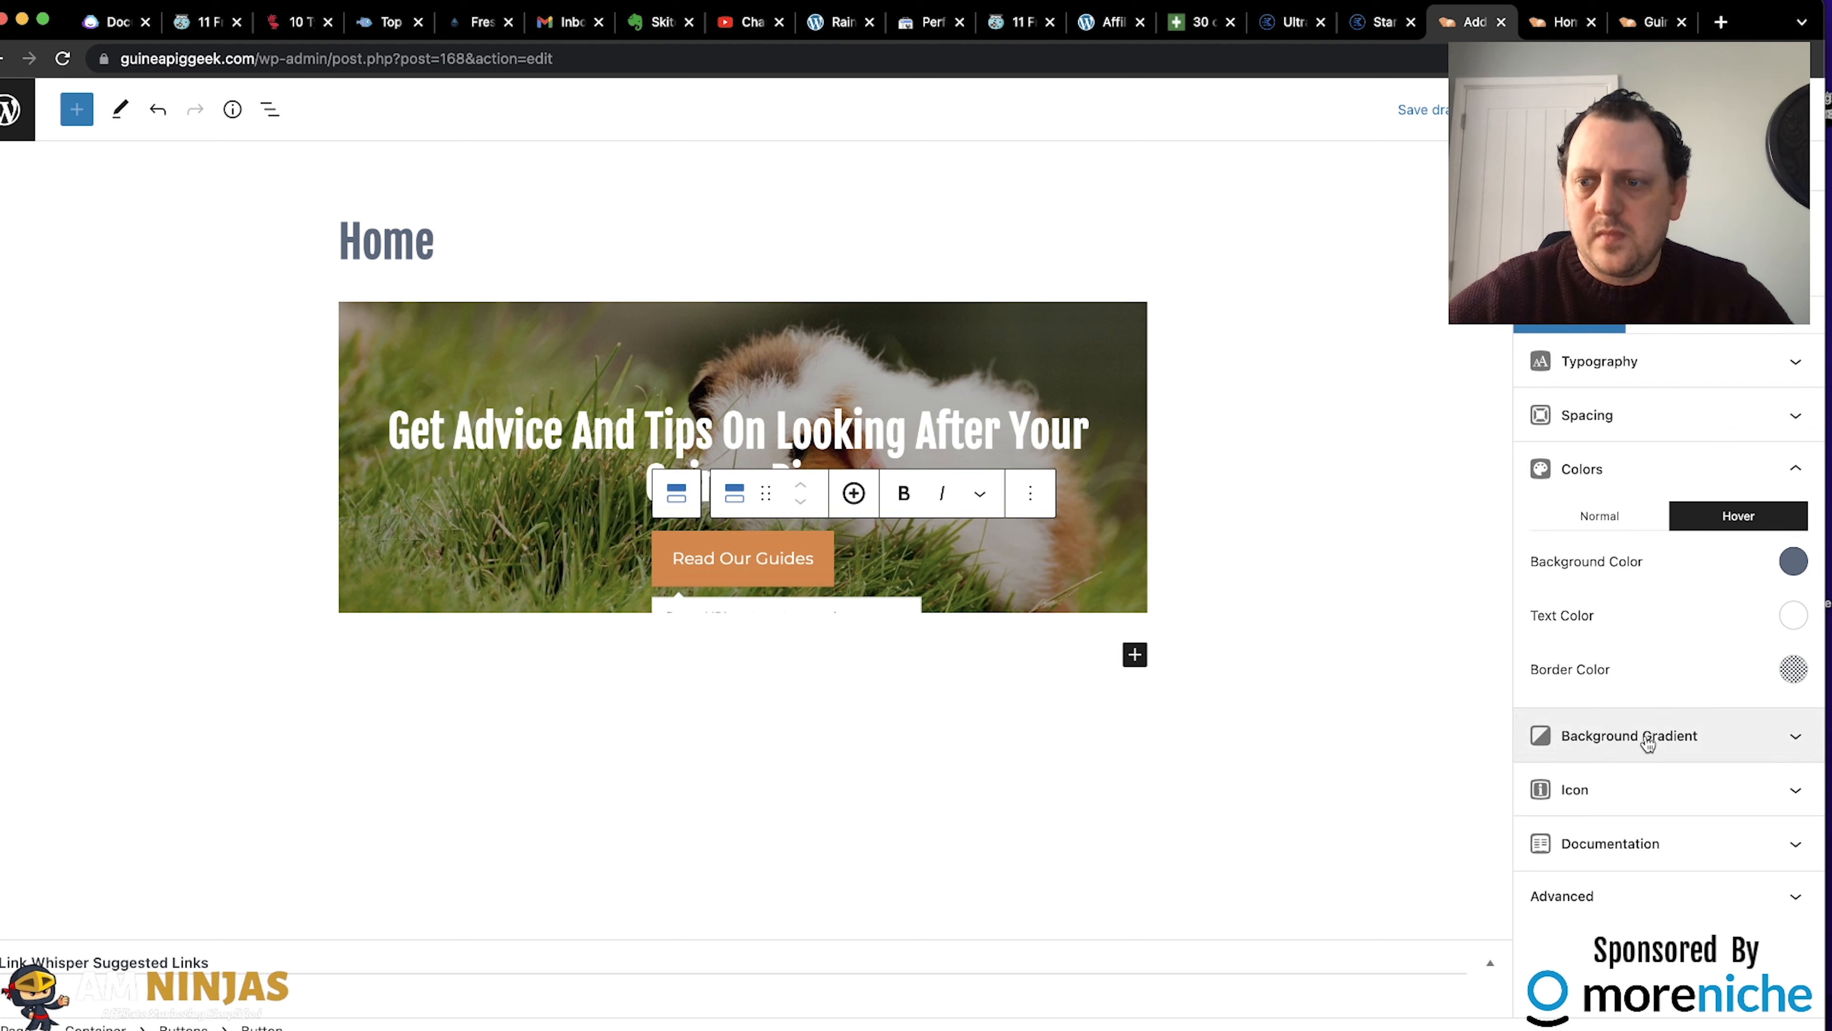
Give the button a border radius of 10 px on all four corners.
left_click(1606, 417)
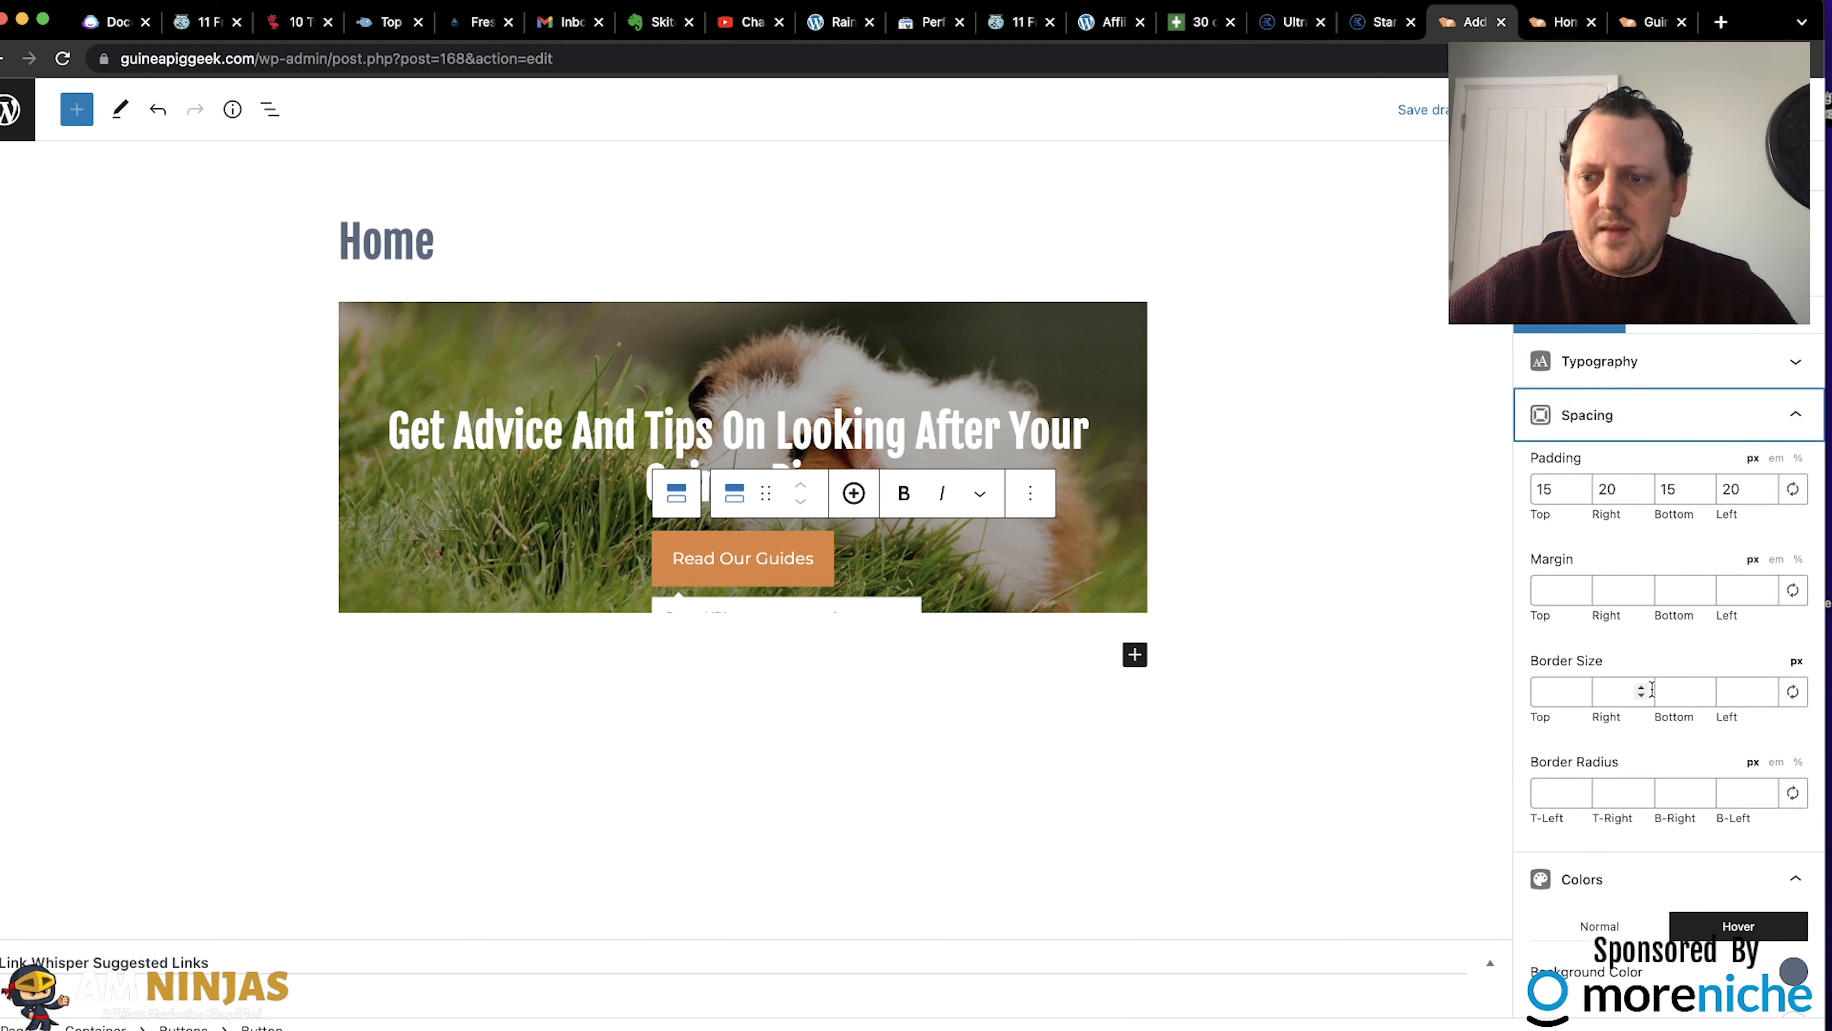
left_click(1548, 794)
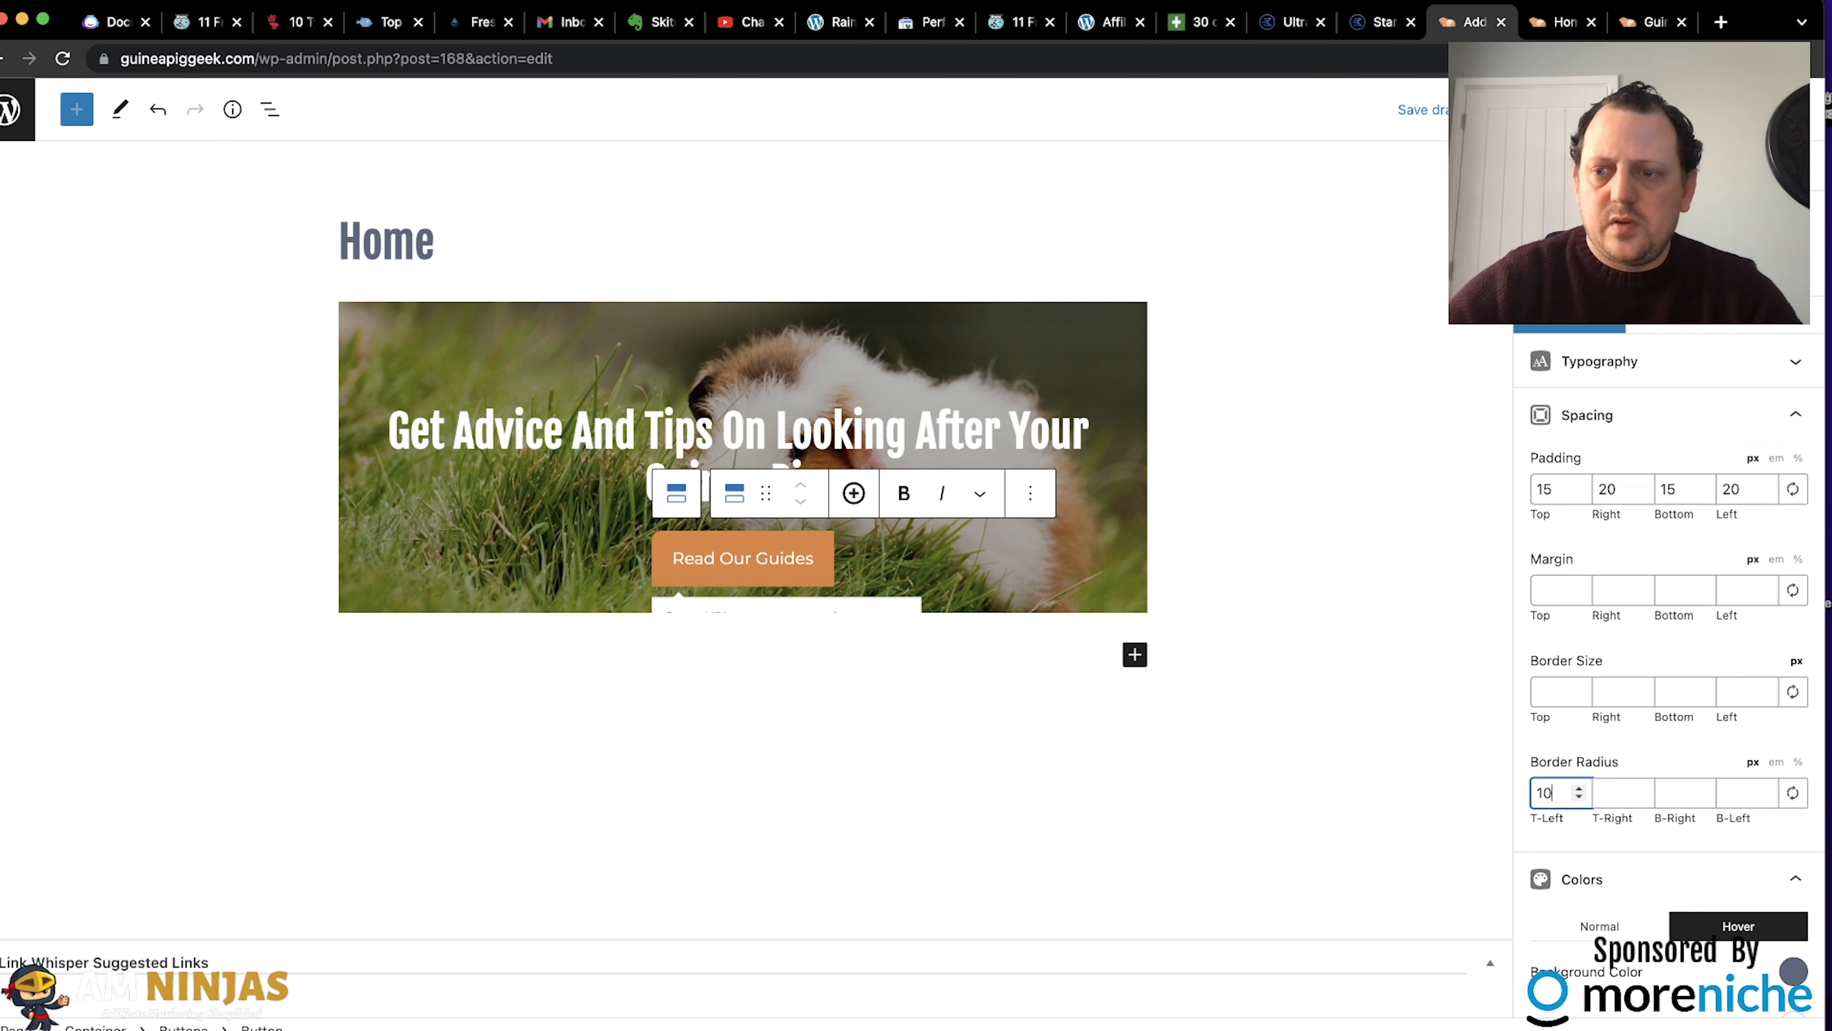
left_click(1794, 793)
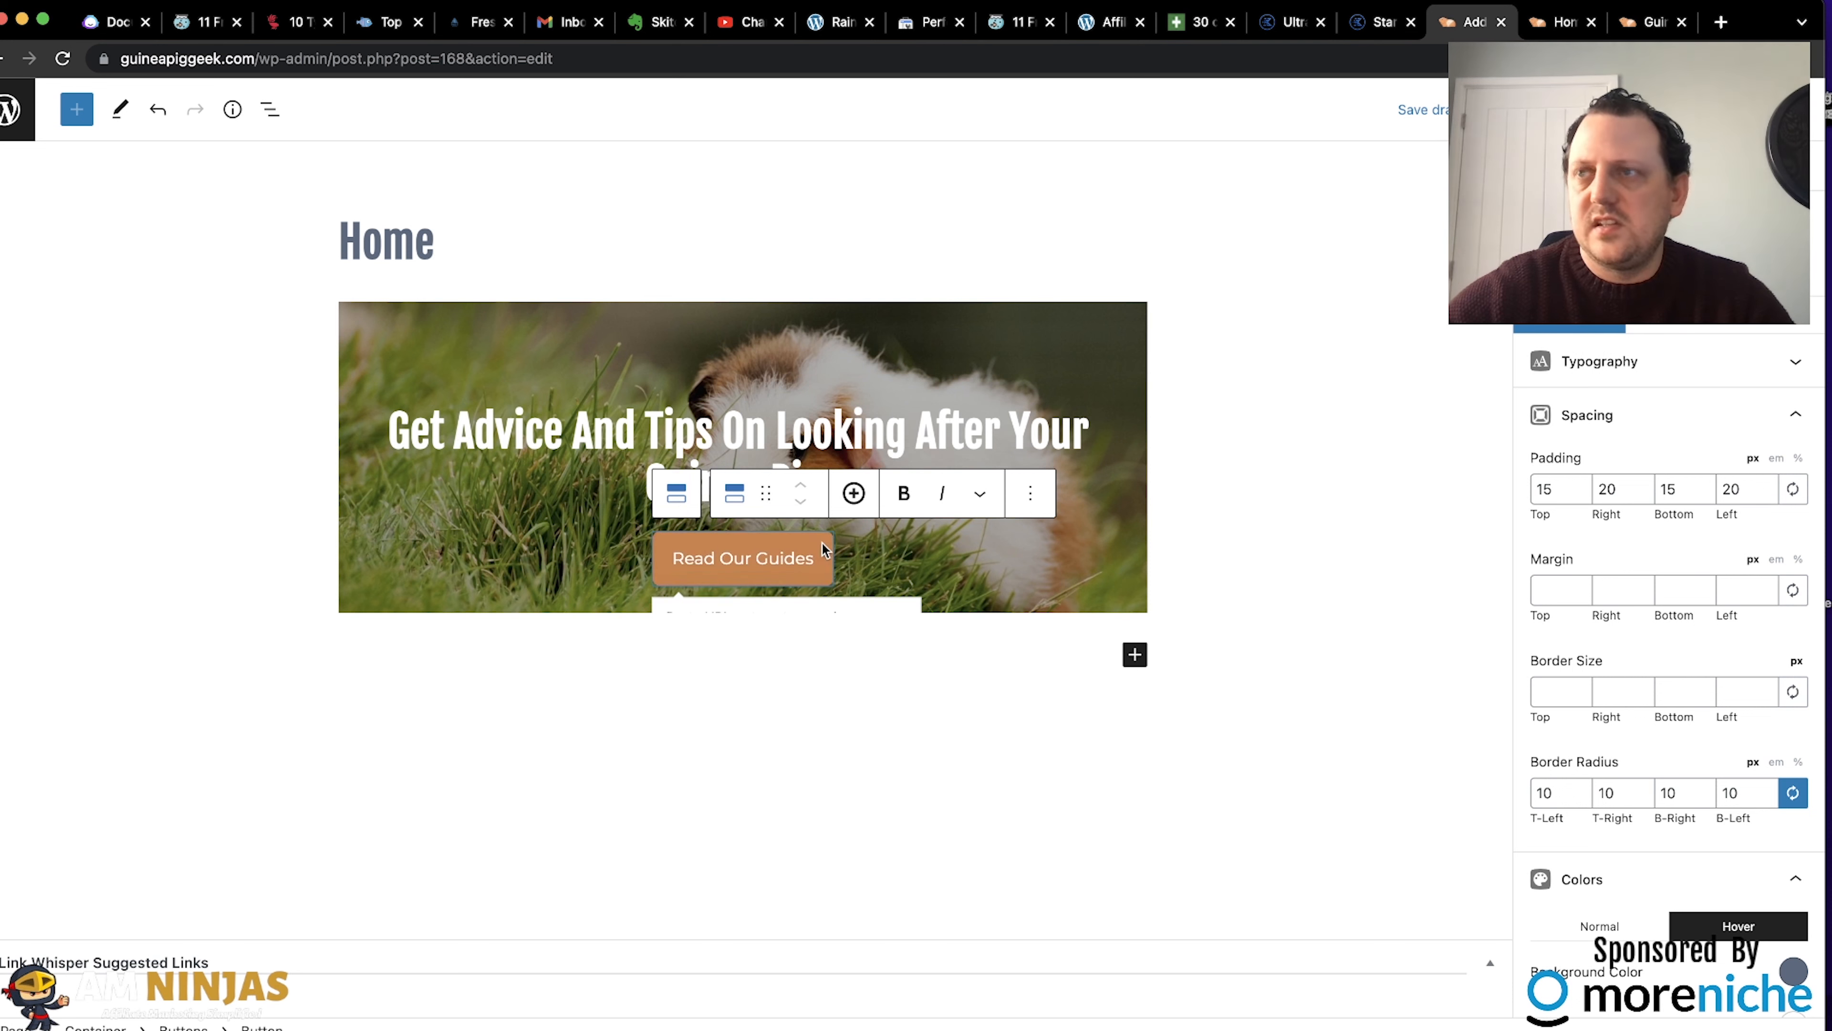
scroll(1626, 723, "down", 5)
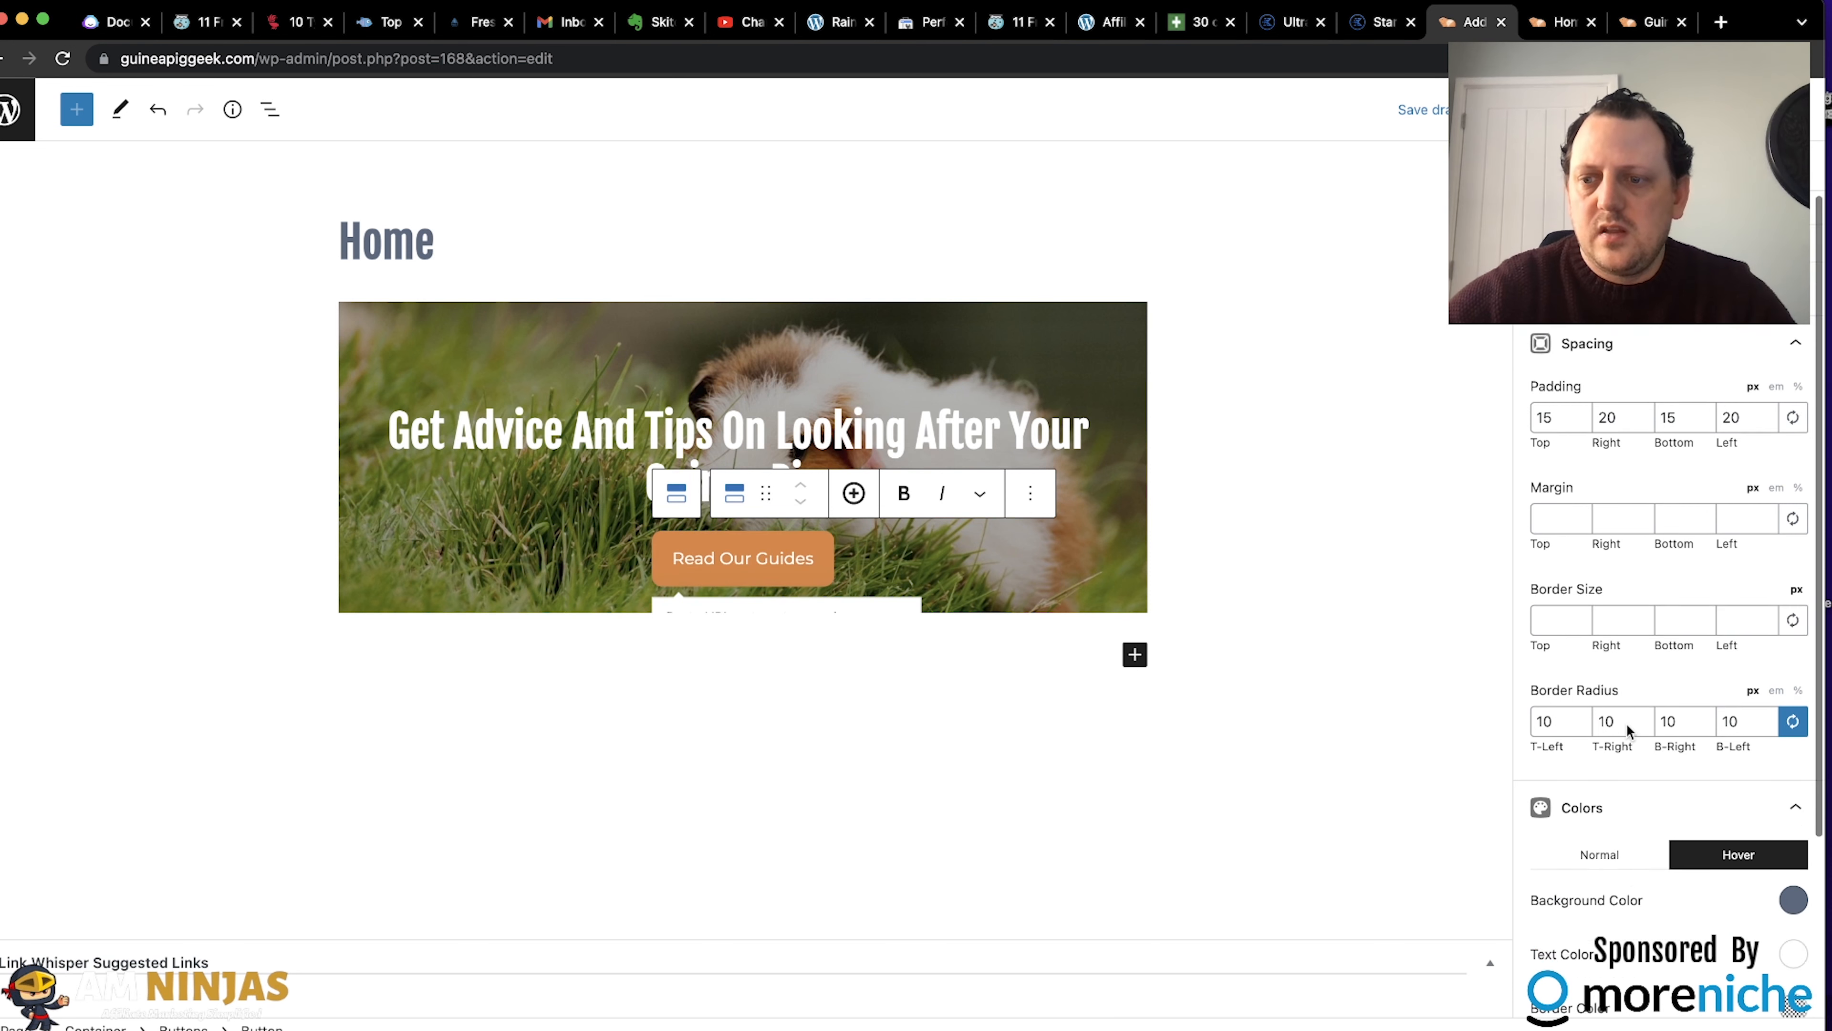
Add the book icon from the General icon set to the button.
left_click(1573, 899)
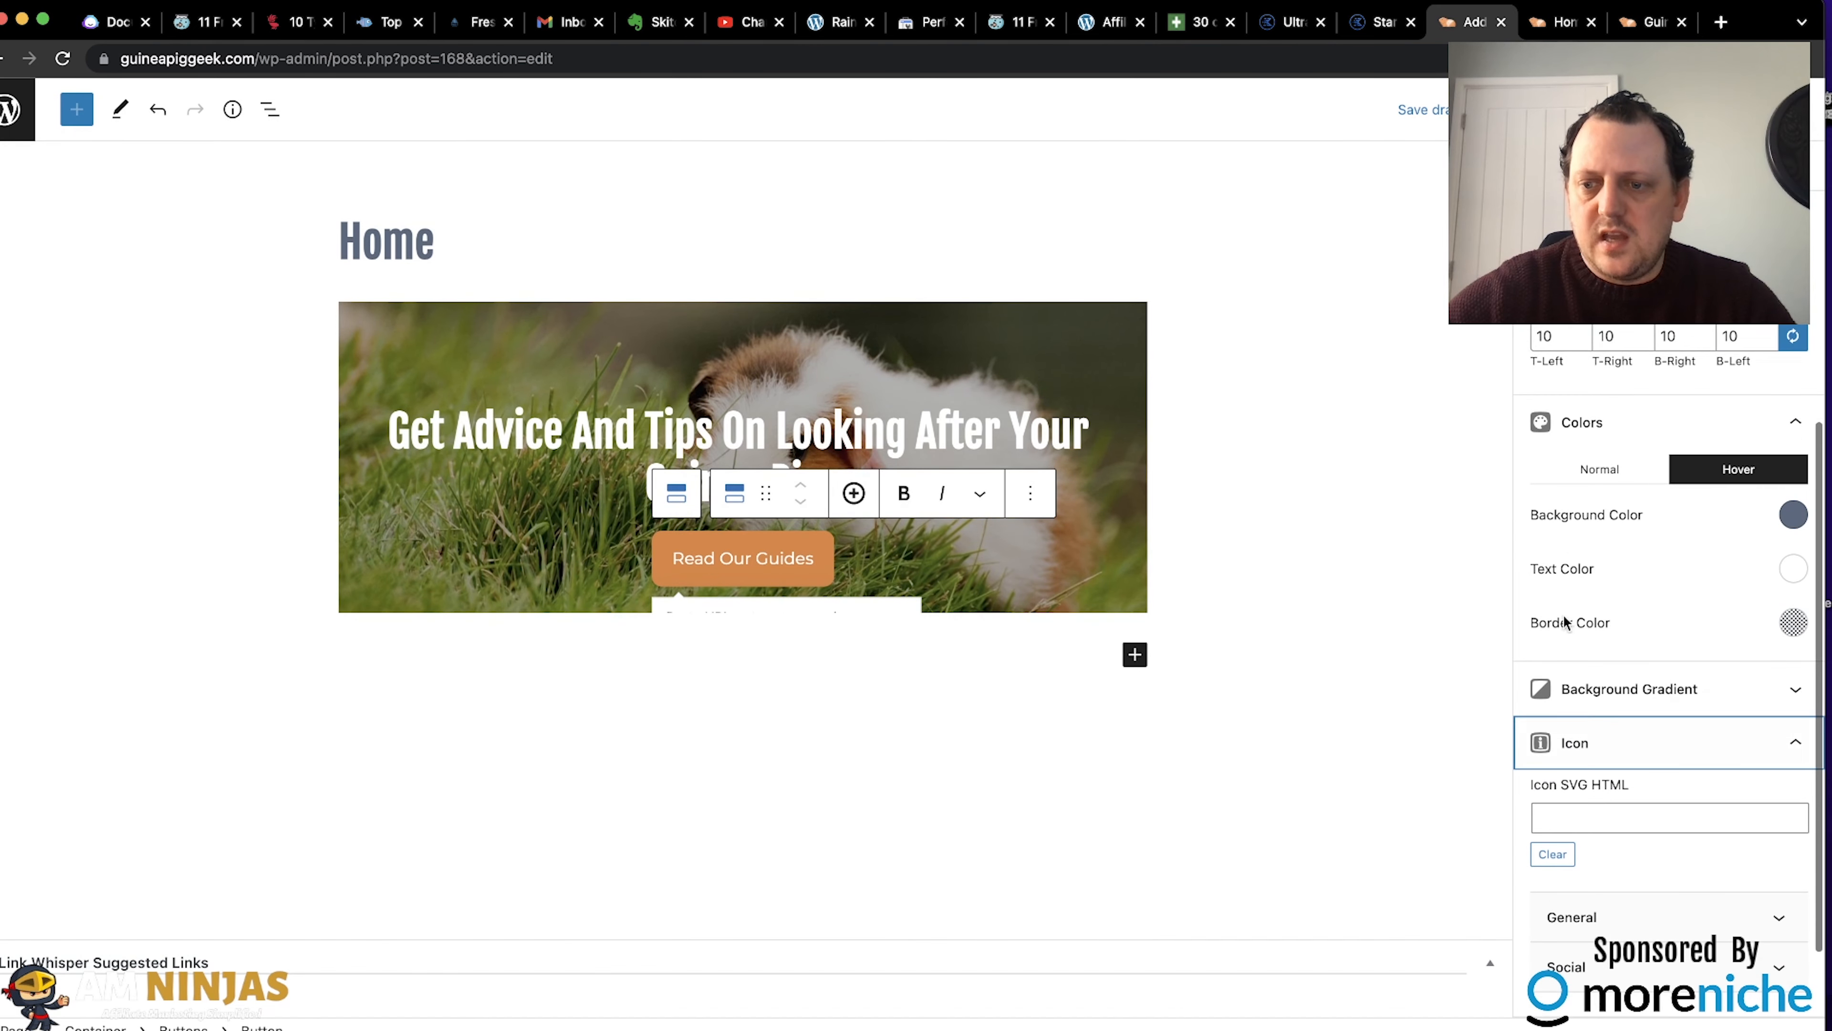
left_click(1591, 917)
scroll(1659, 830, "down", 4)
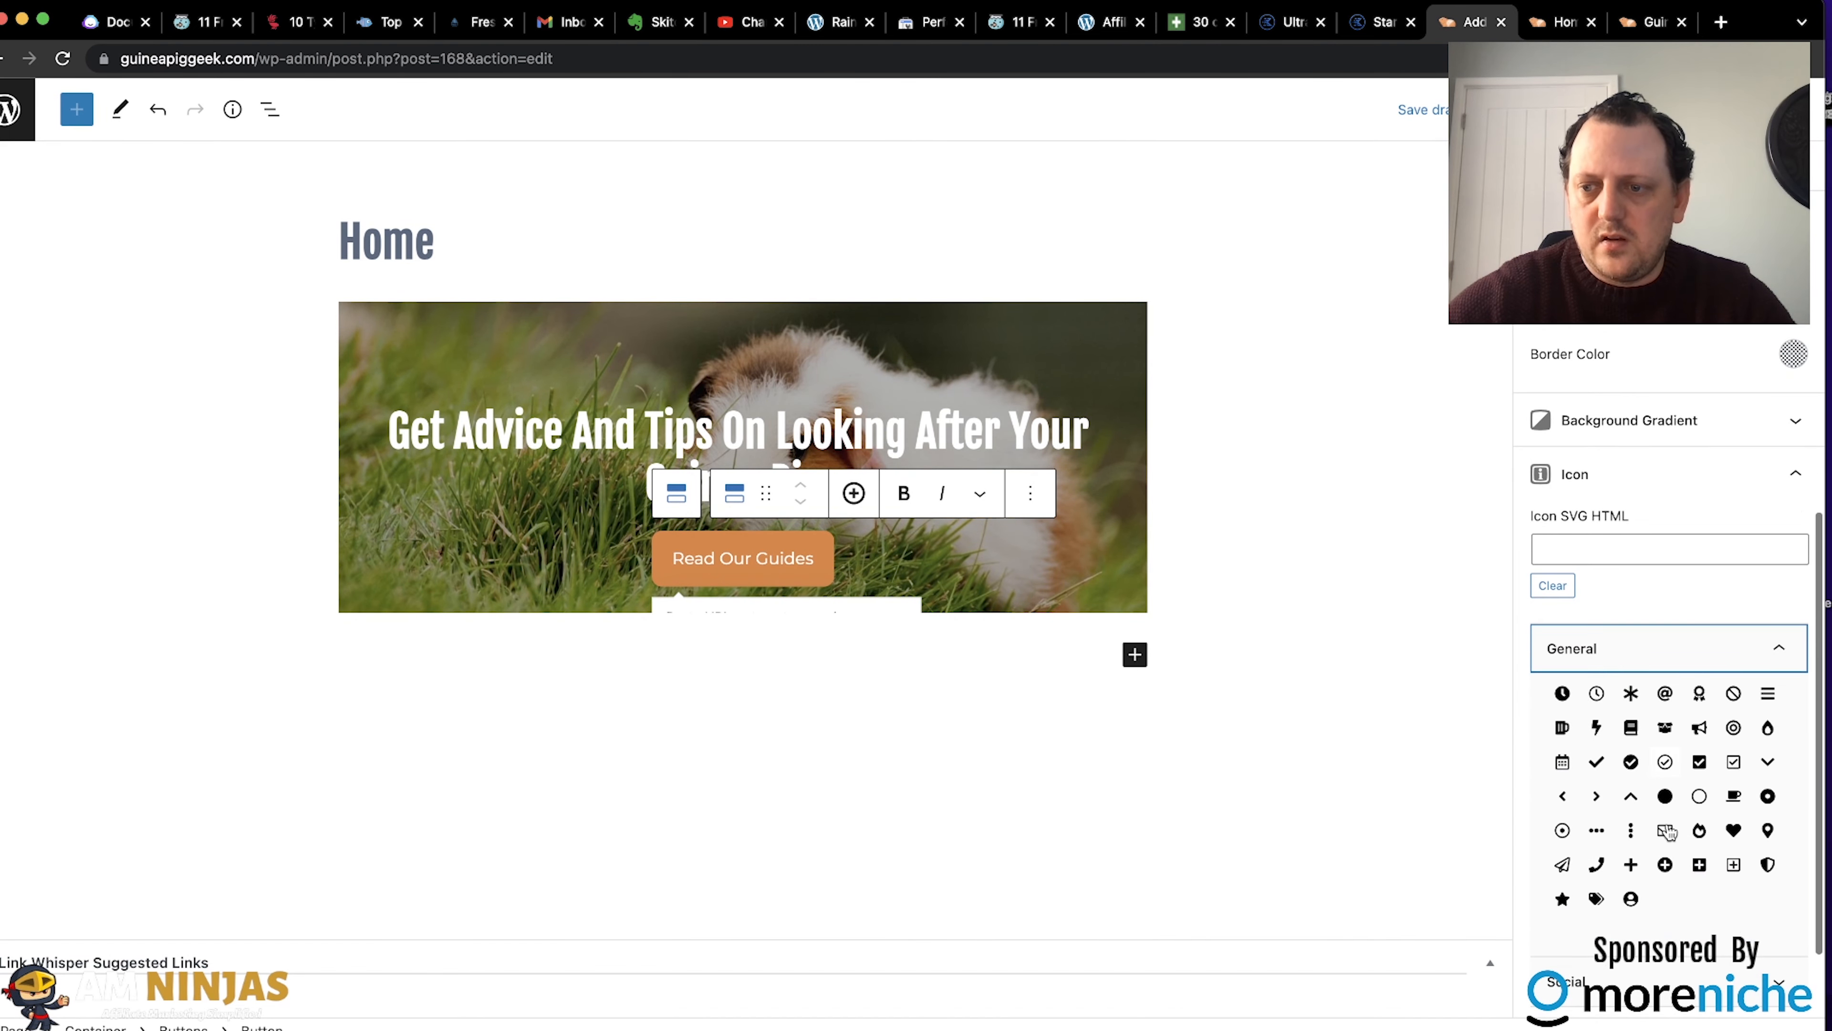
left_click(1632, 729)
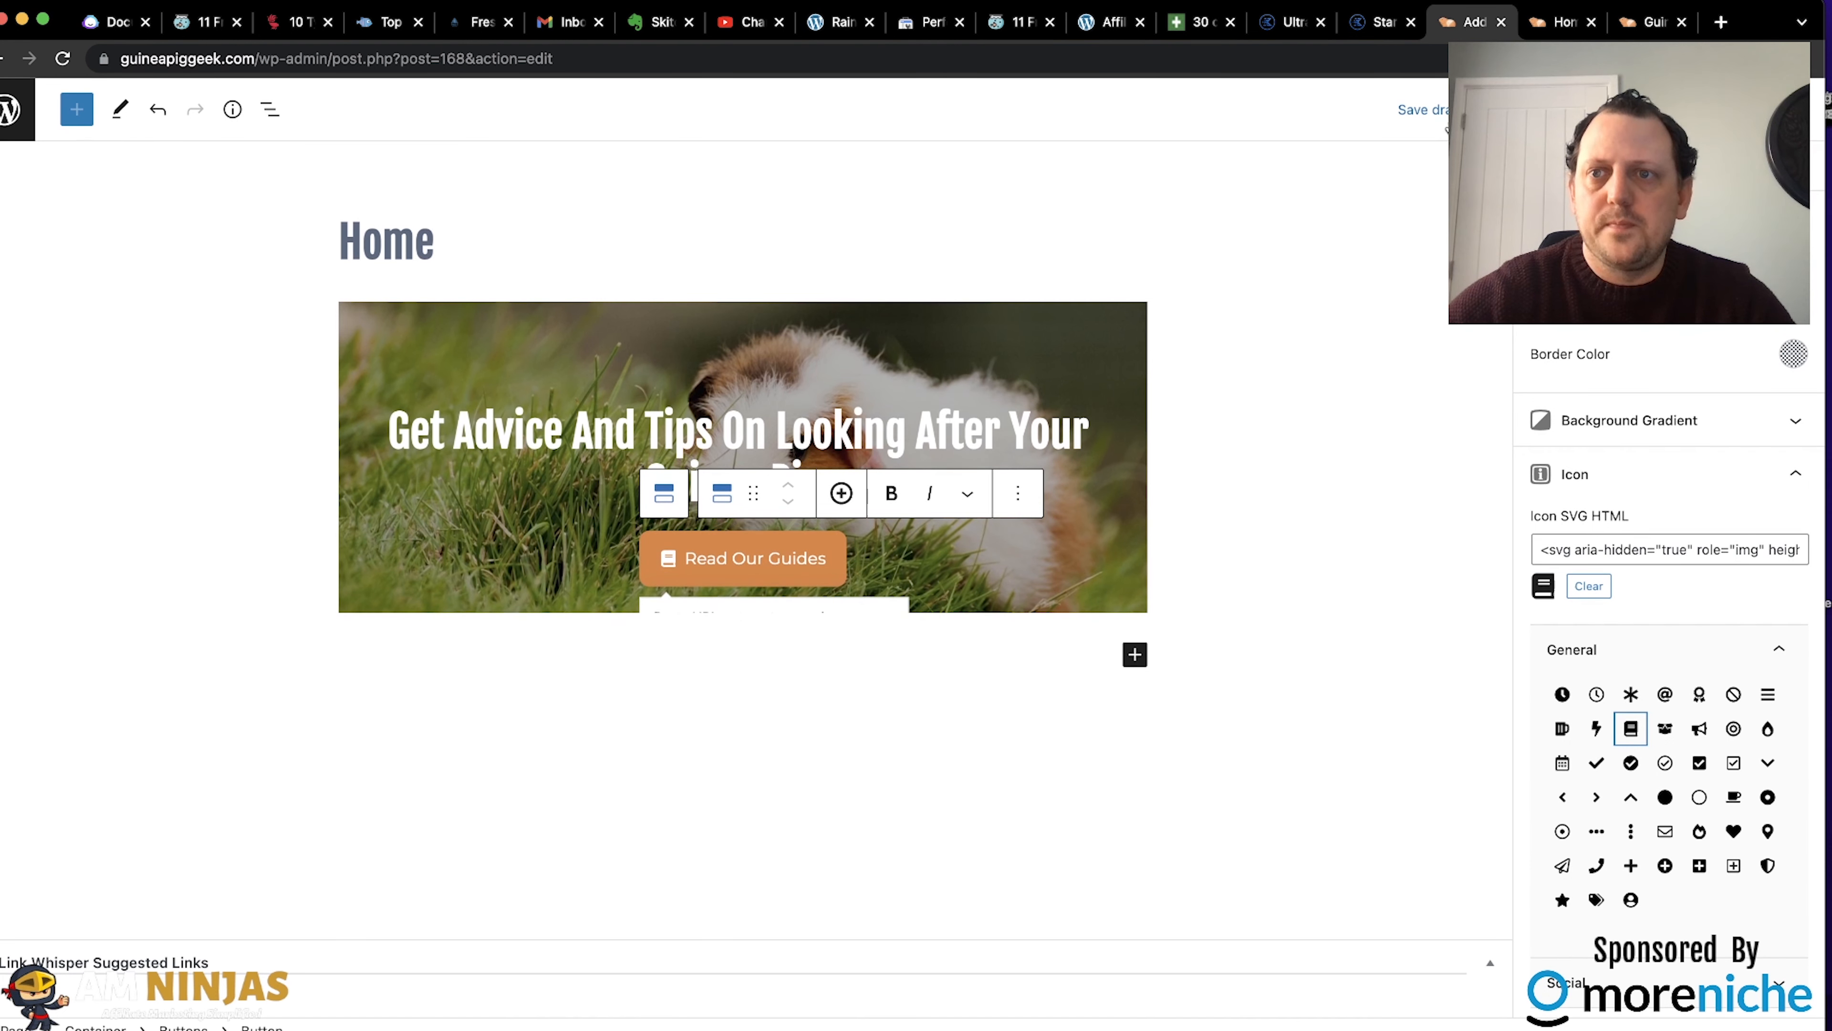
Save the draft, preview the home page in a new tab, and return to the editor.
left_click(1457, 113)
left_click(1517, 109)
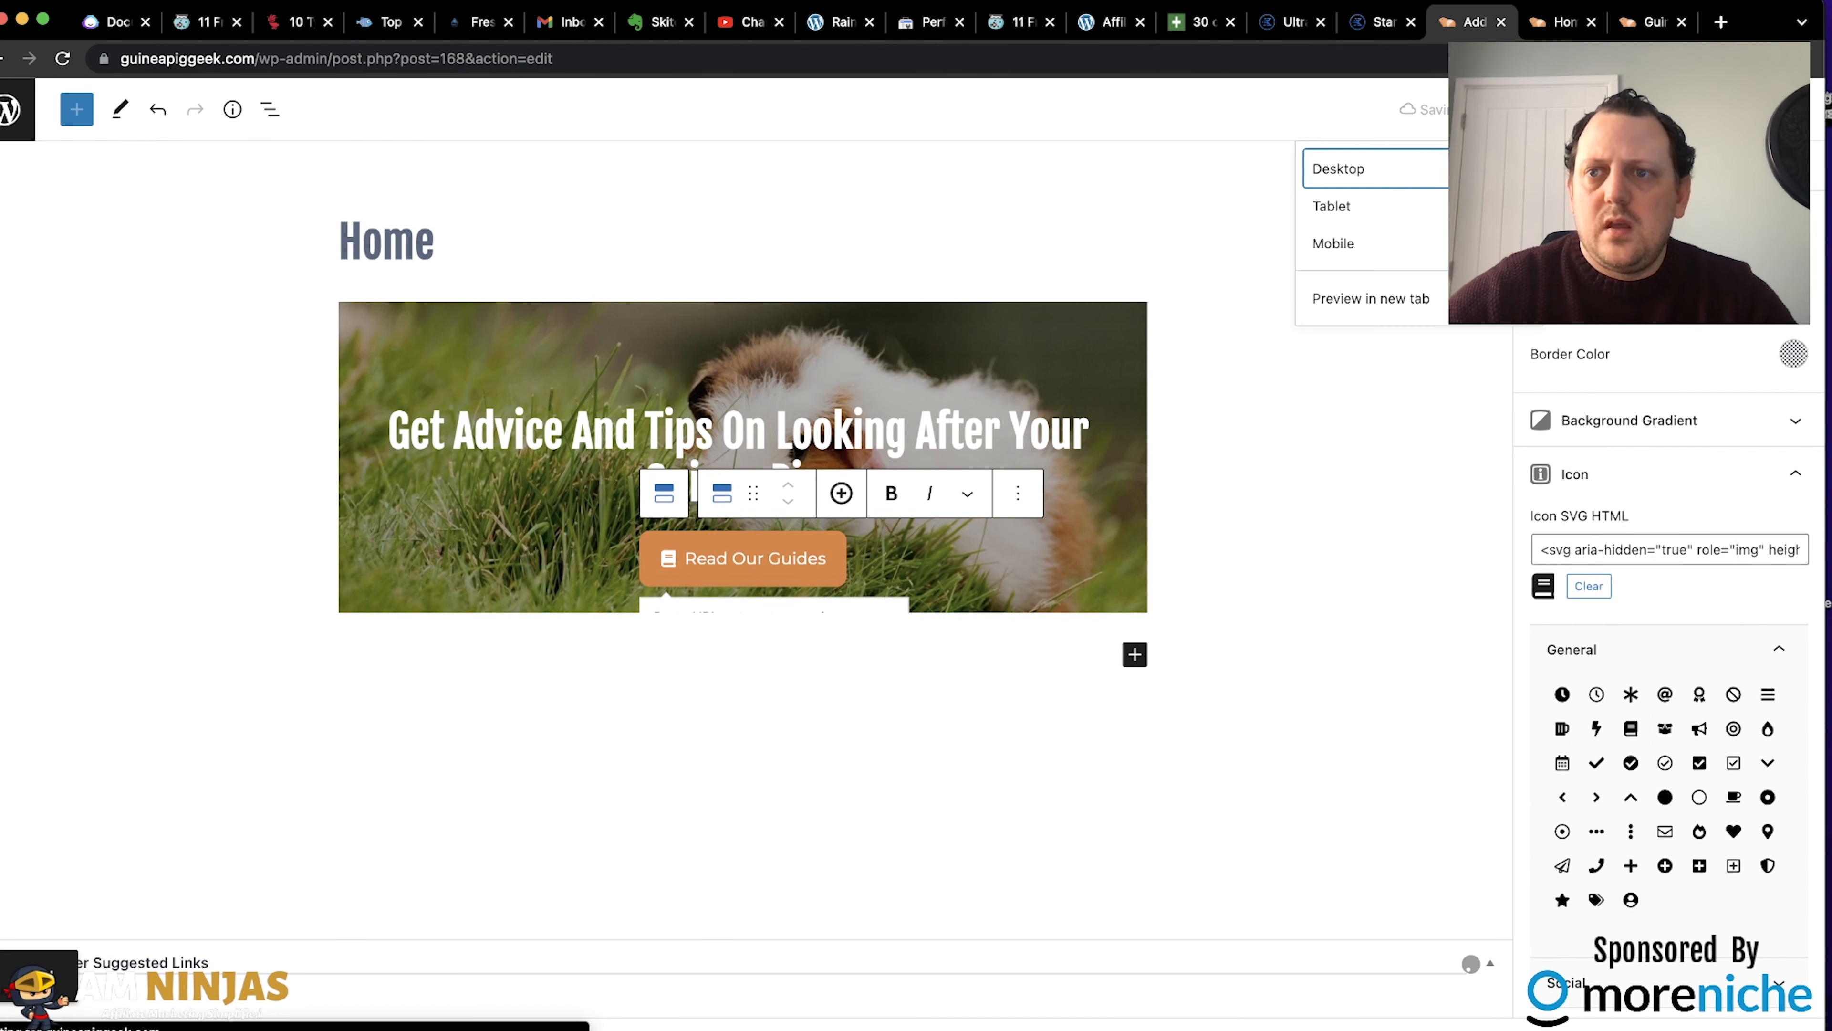
left_click(1411, 295)
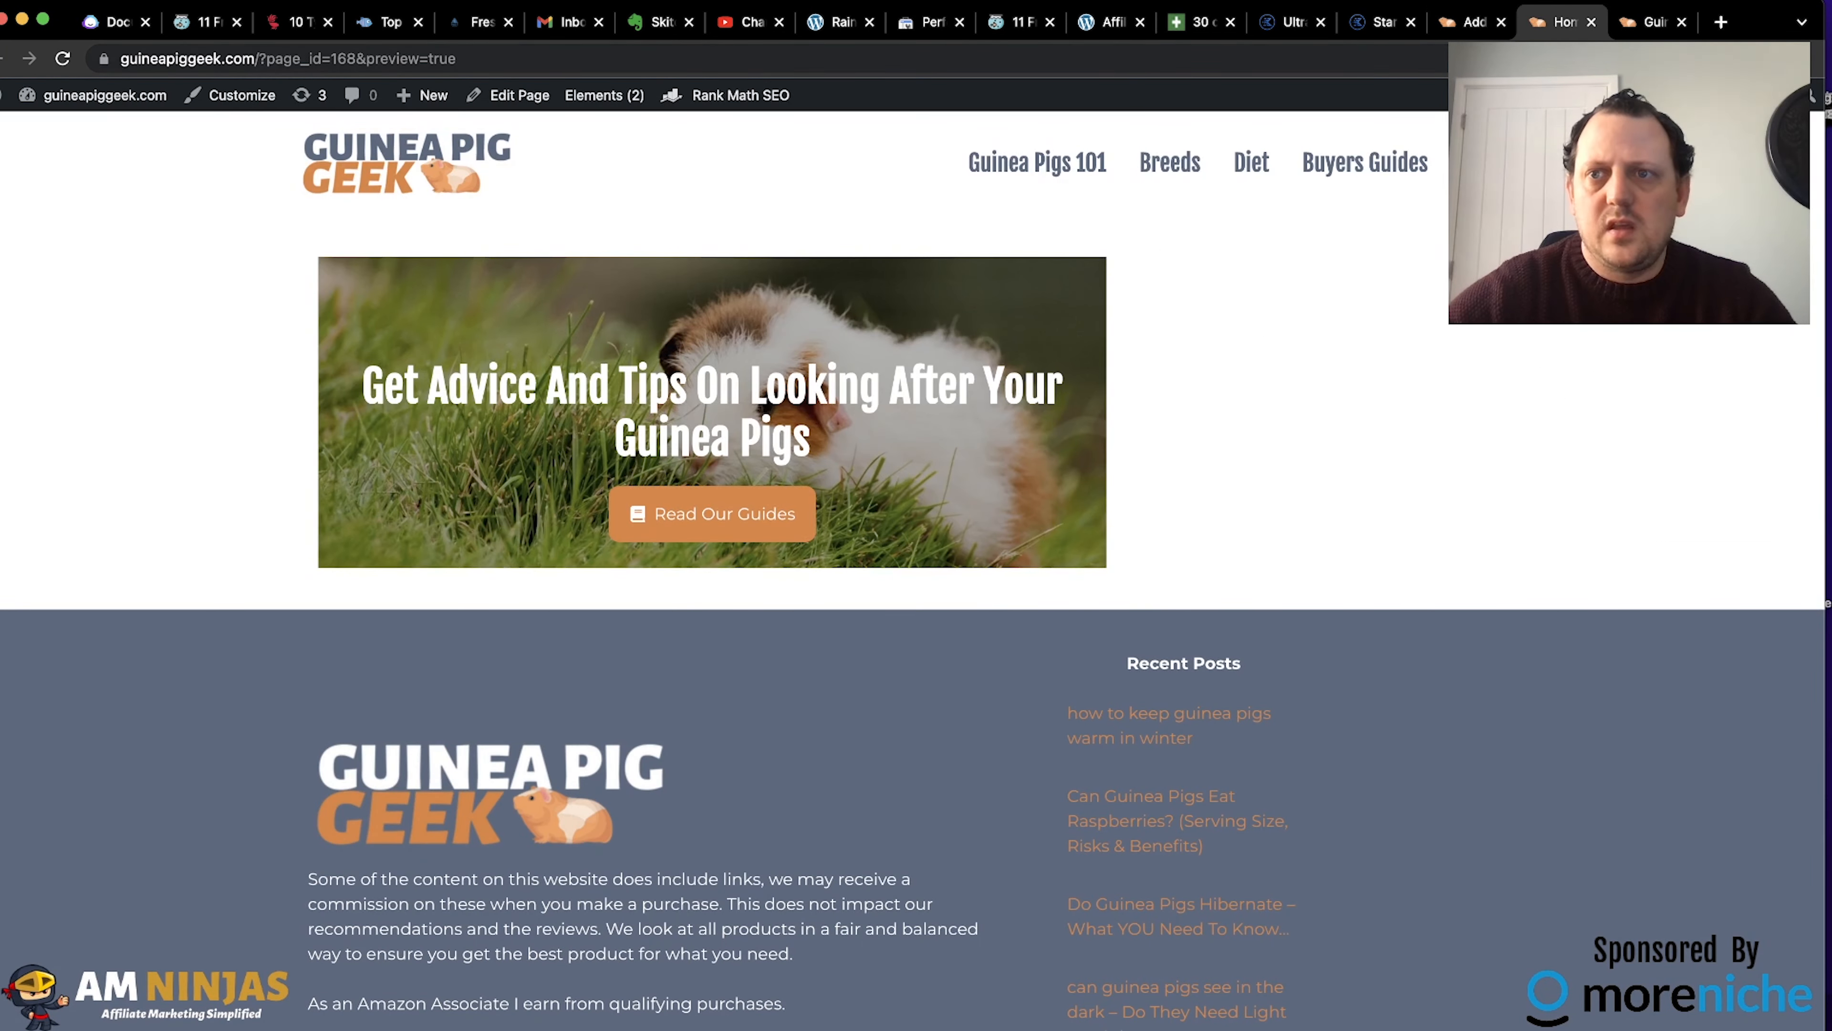
left_click(1471, 23)
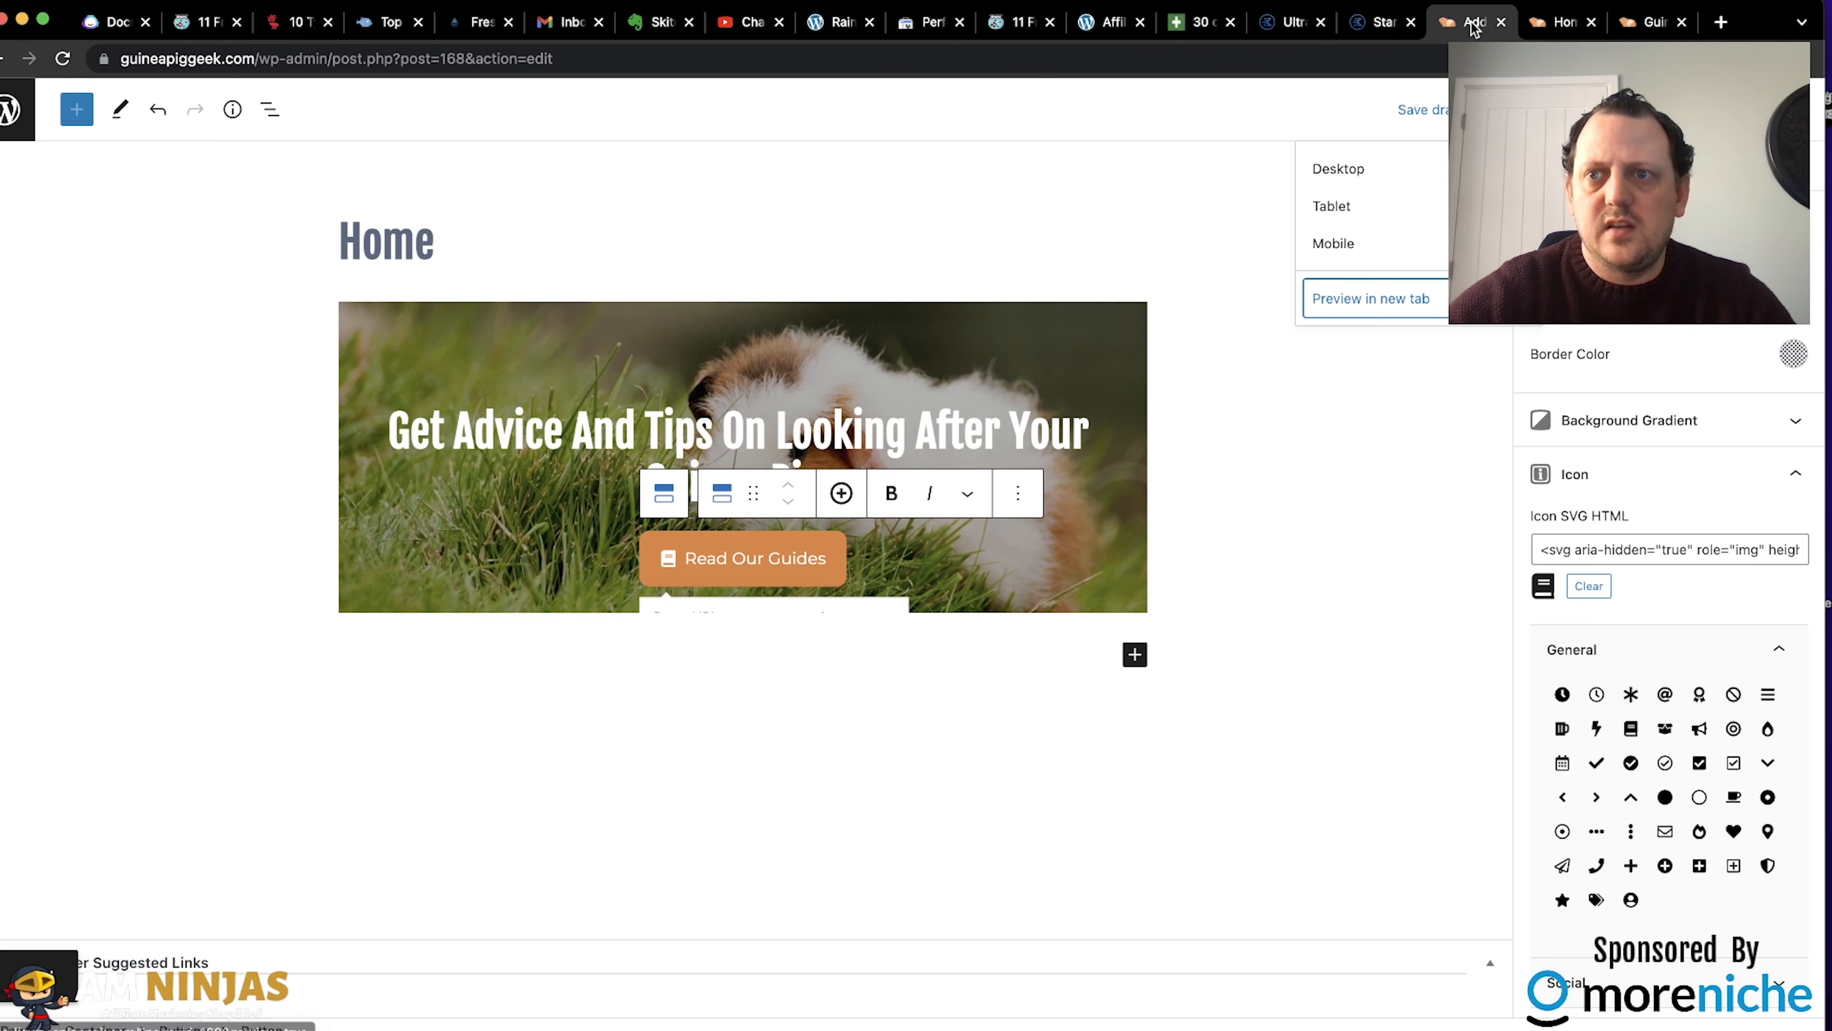
Set the page's Sidebar Layout to No Sidebars.
left_click(1682, 334)
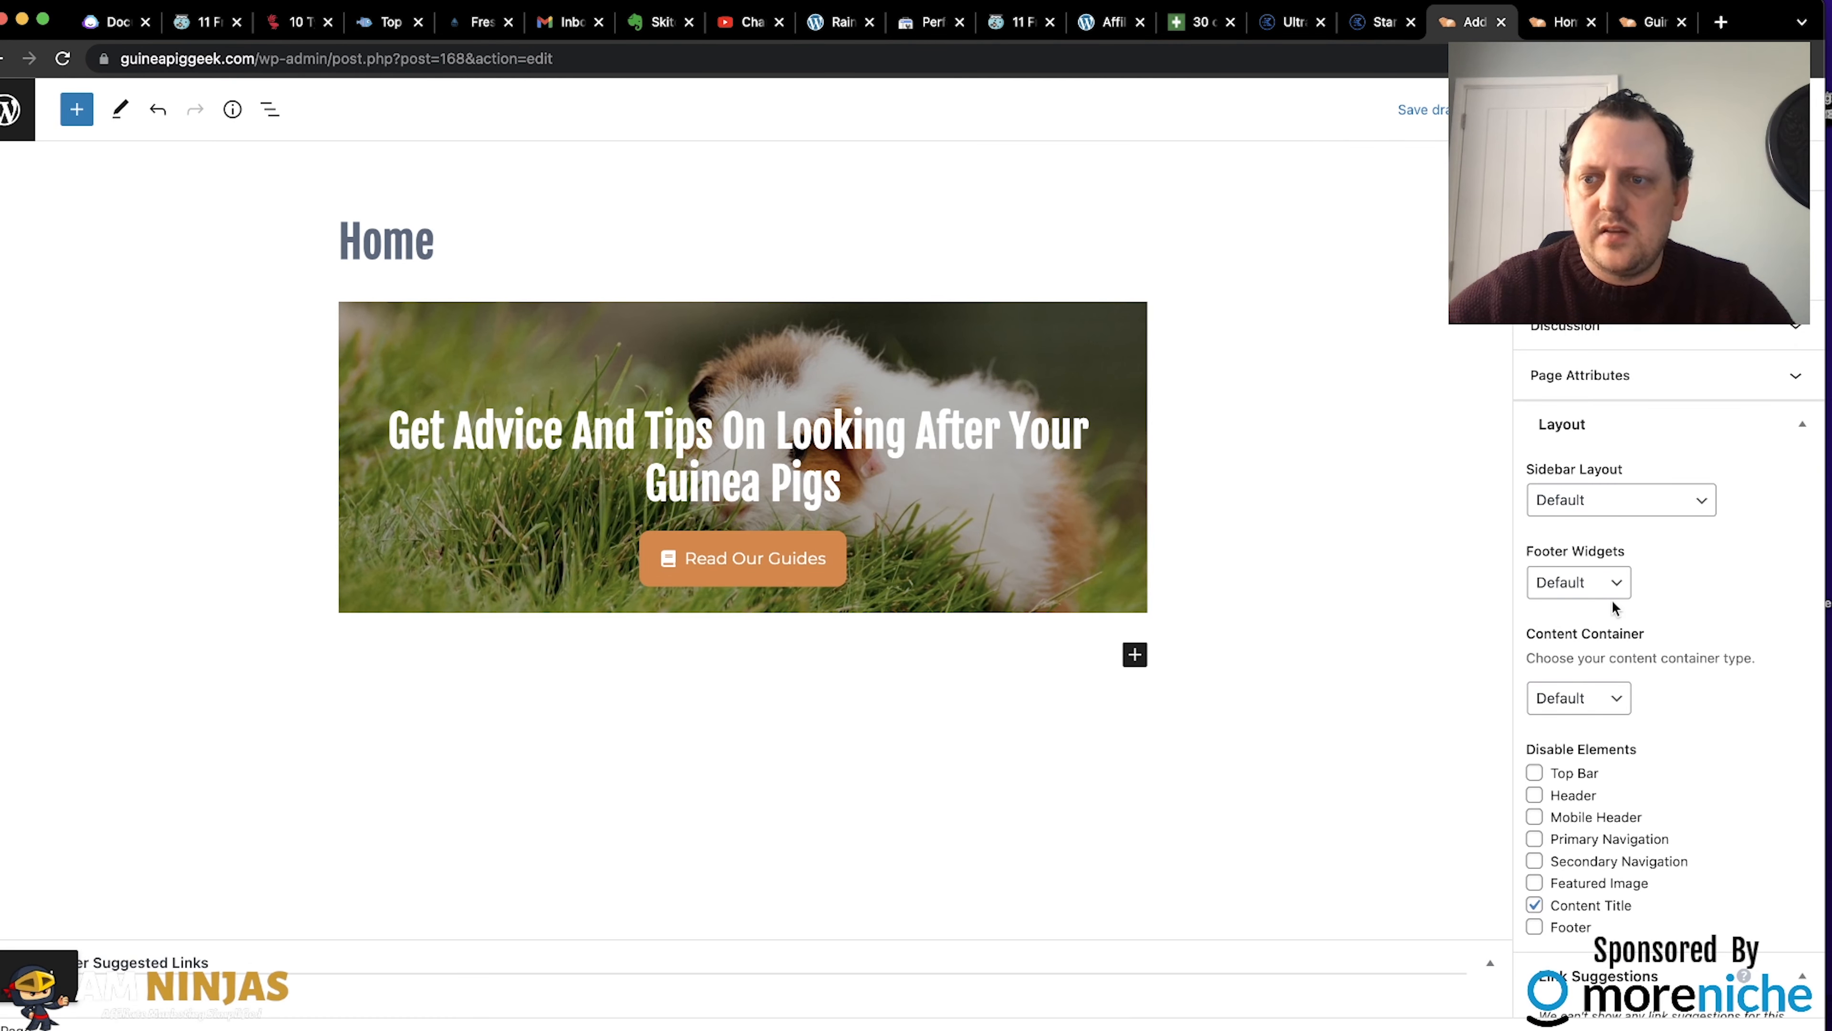
scroll(1613, 549, "down", 2)
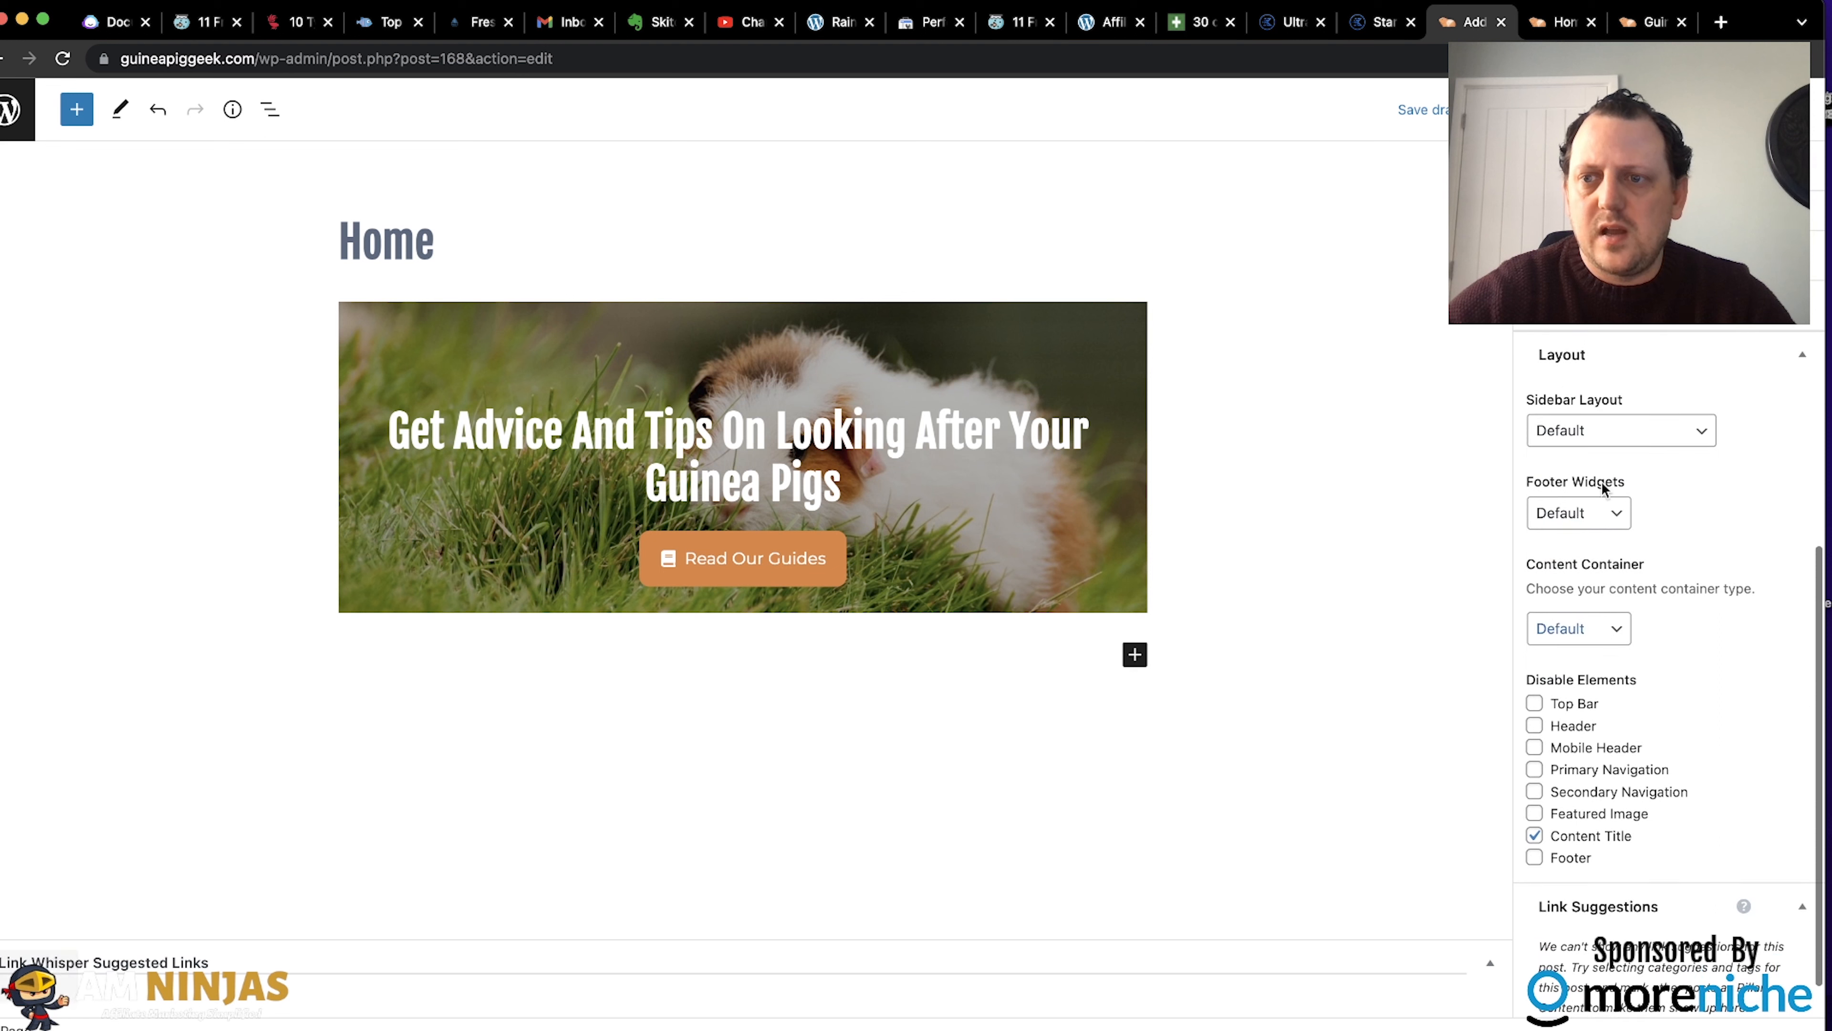
left_click(1588, 438)
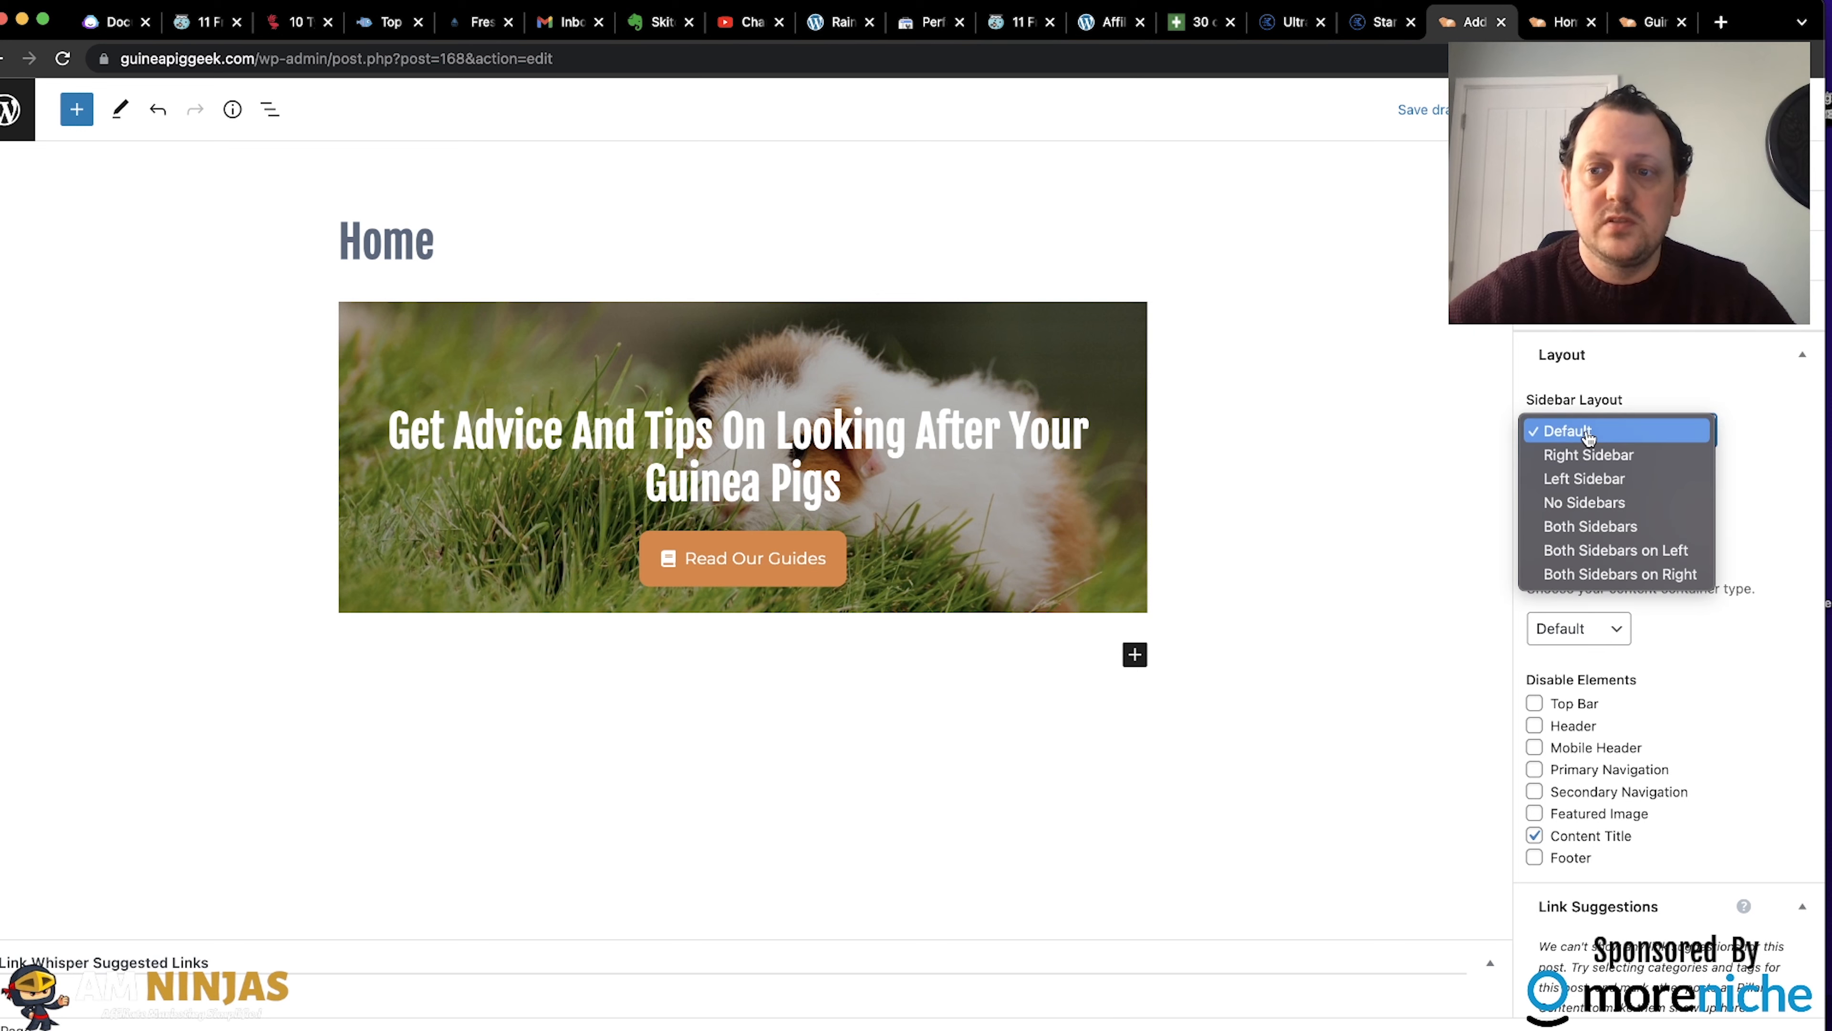
left_click(1587, 505)
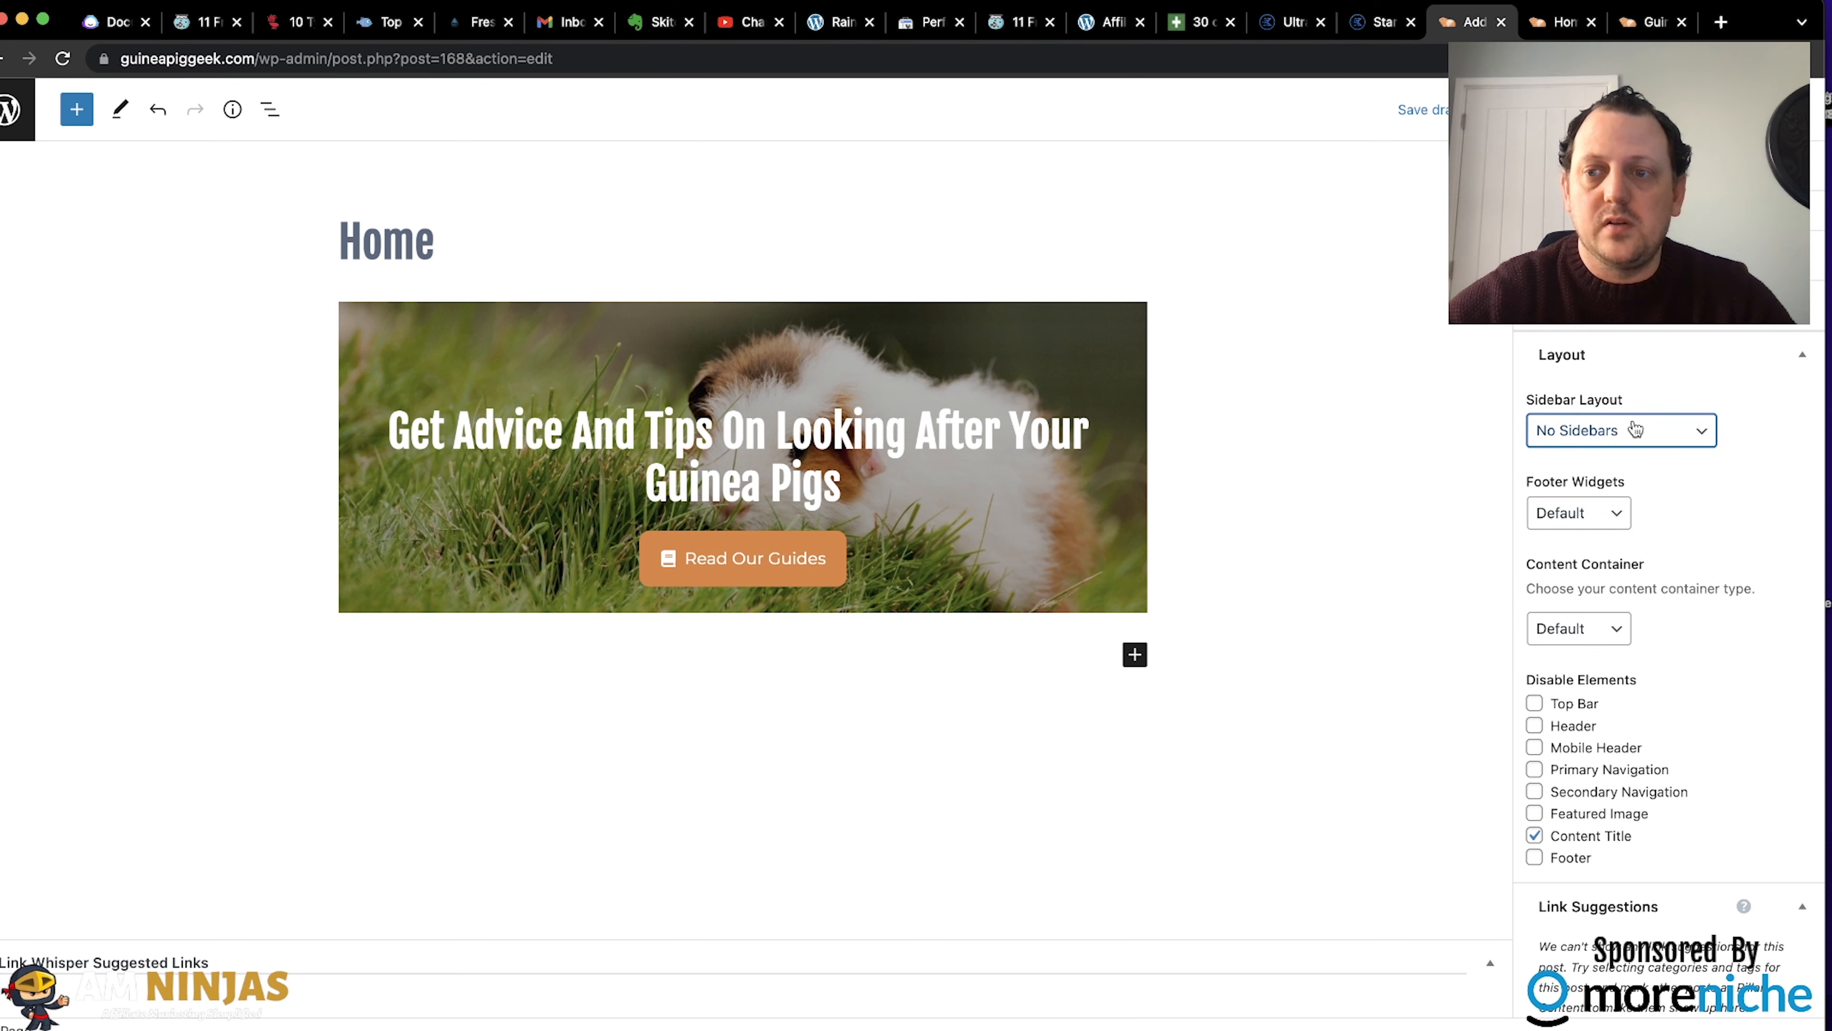
Save the sidebar change as a draft and check the page preview against the other open site tab before returning to the editor.
left_click(1434, 113)
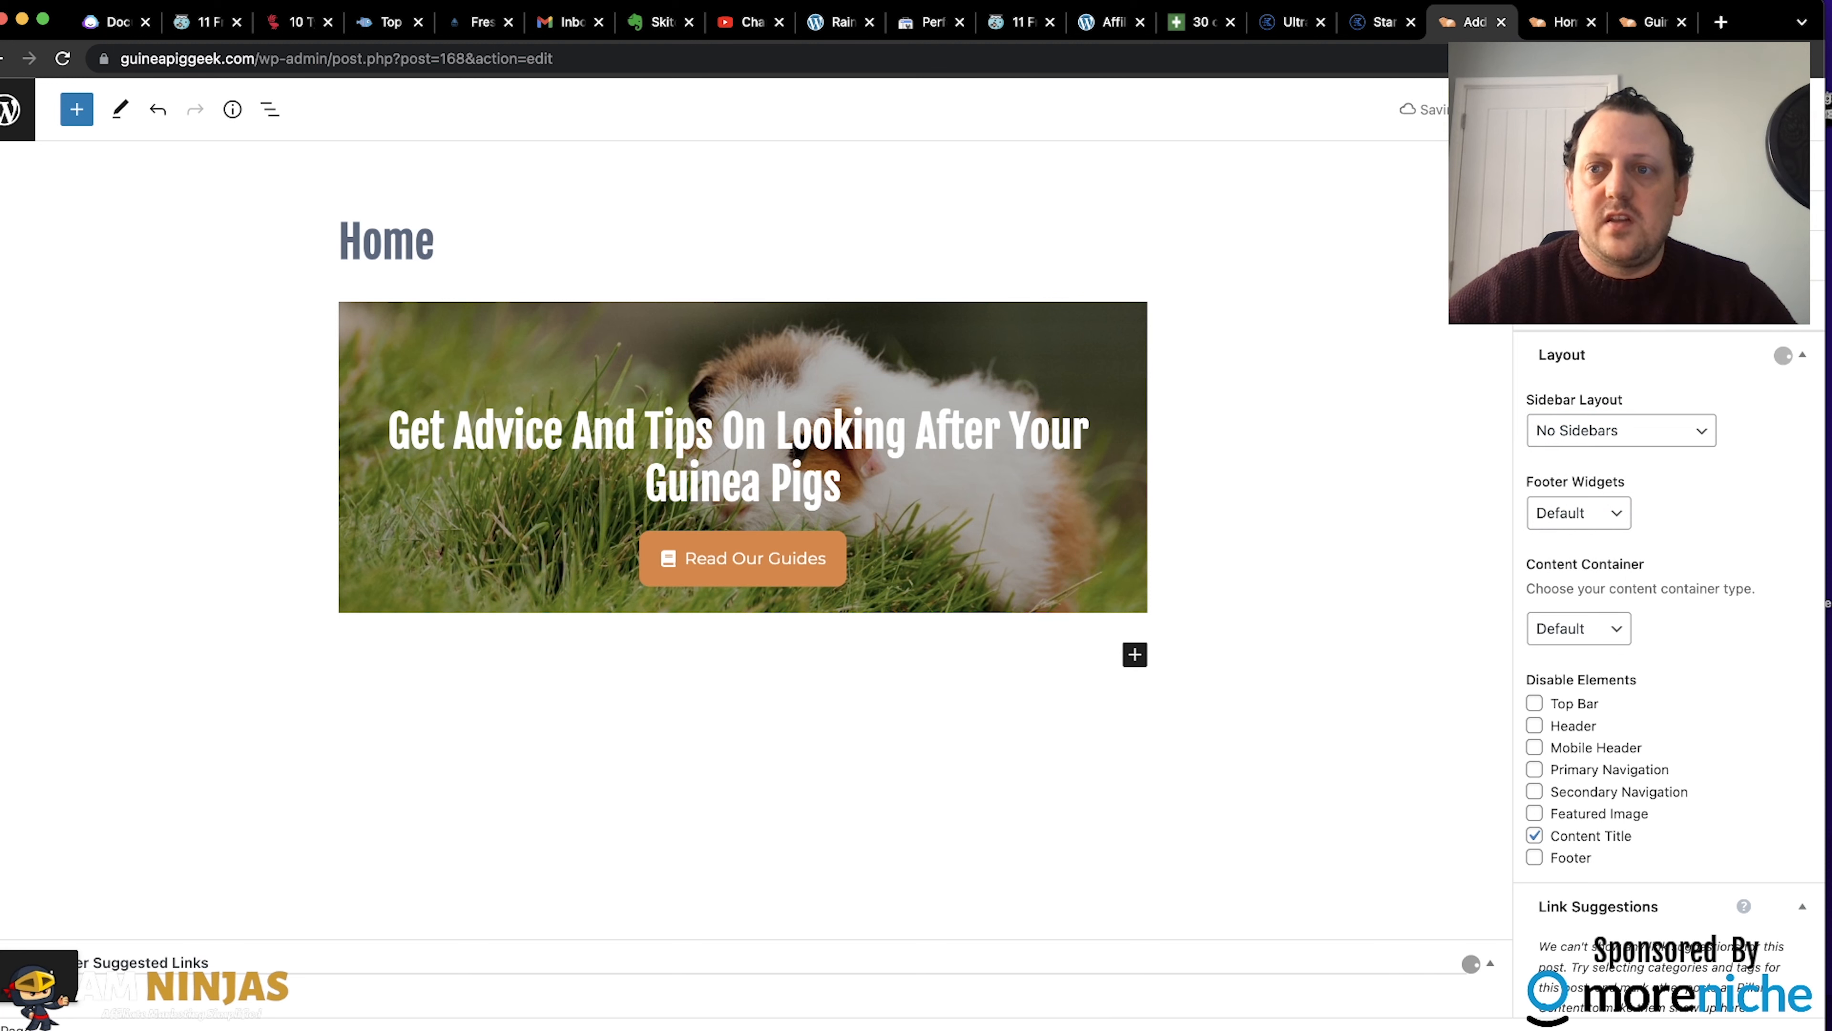
left_click(1512, 110)
left_click(1370, 298)
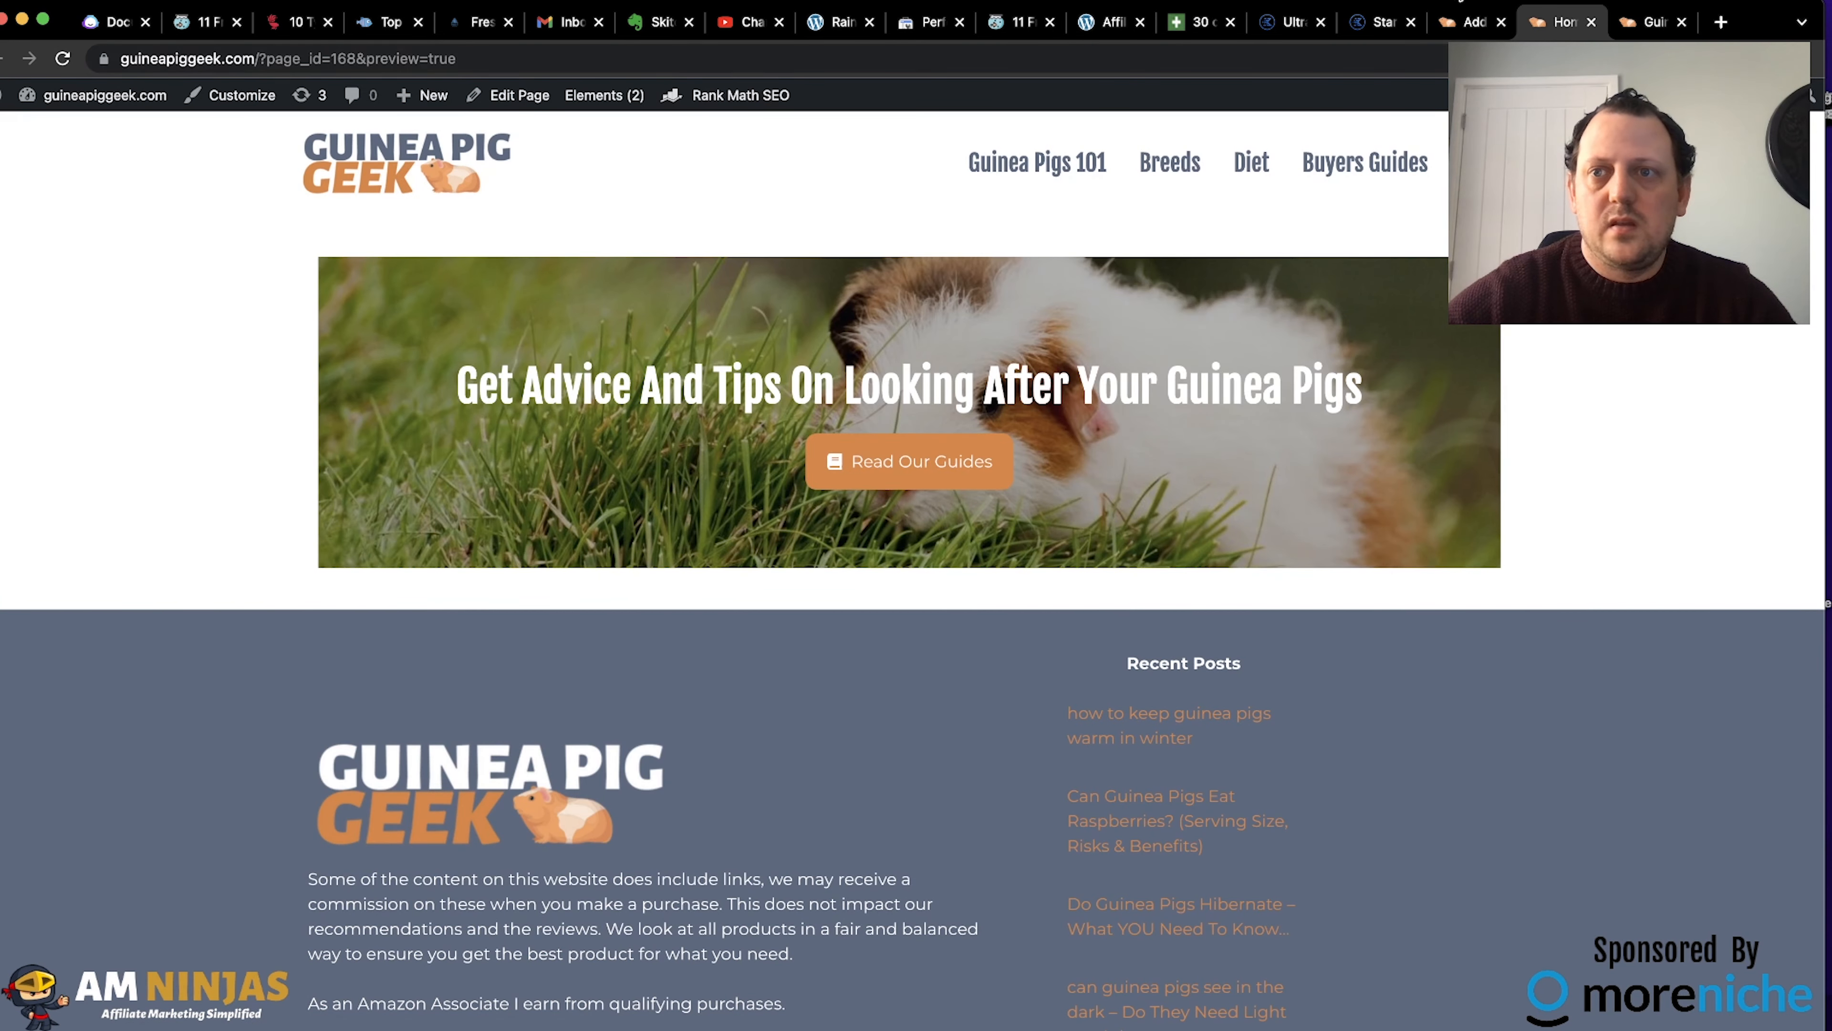
left_click(1459, 23)
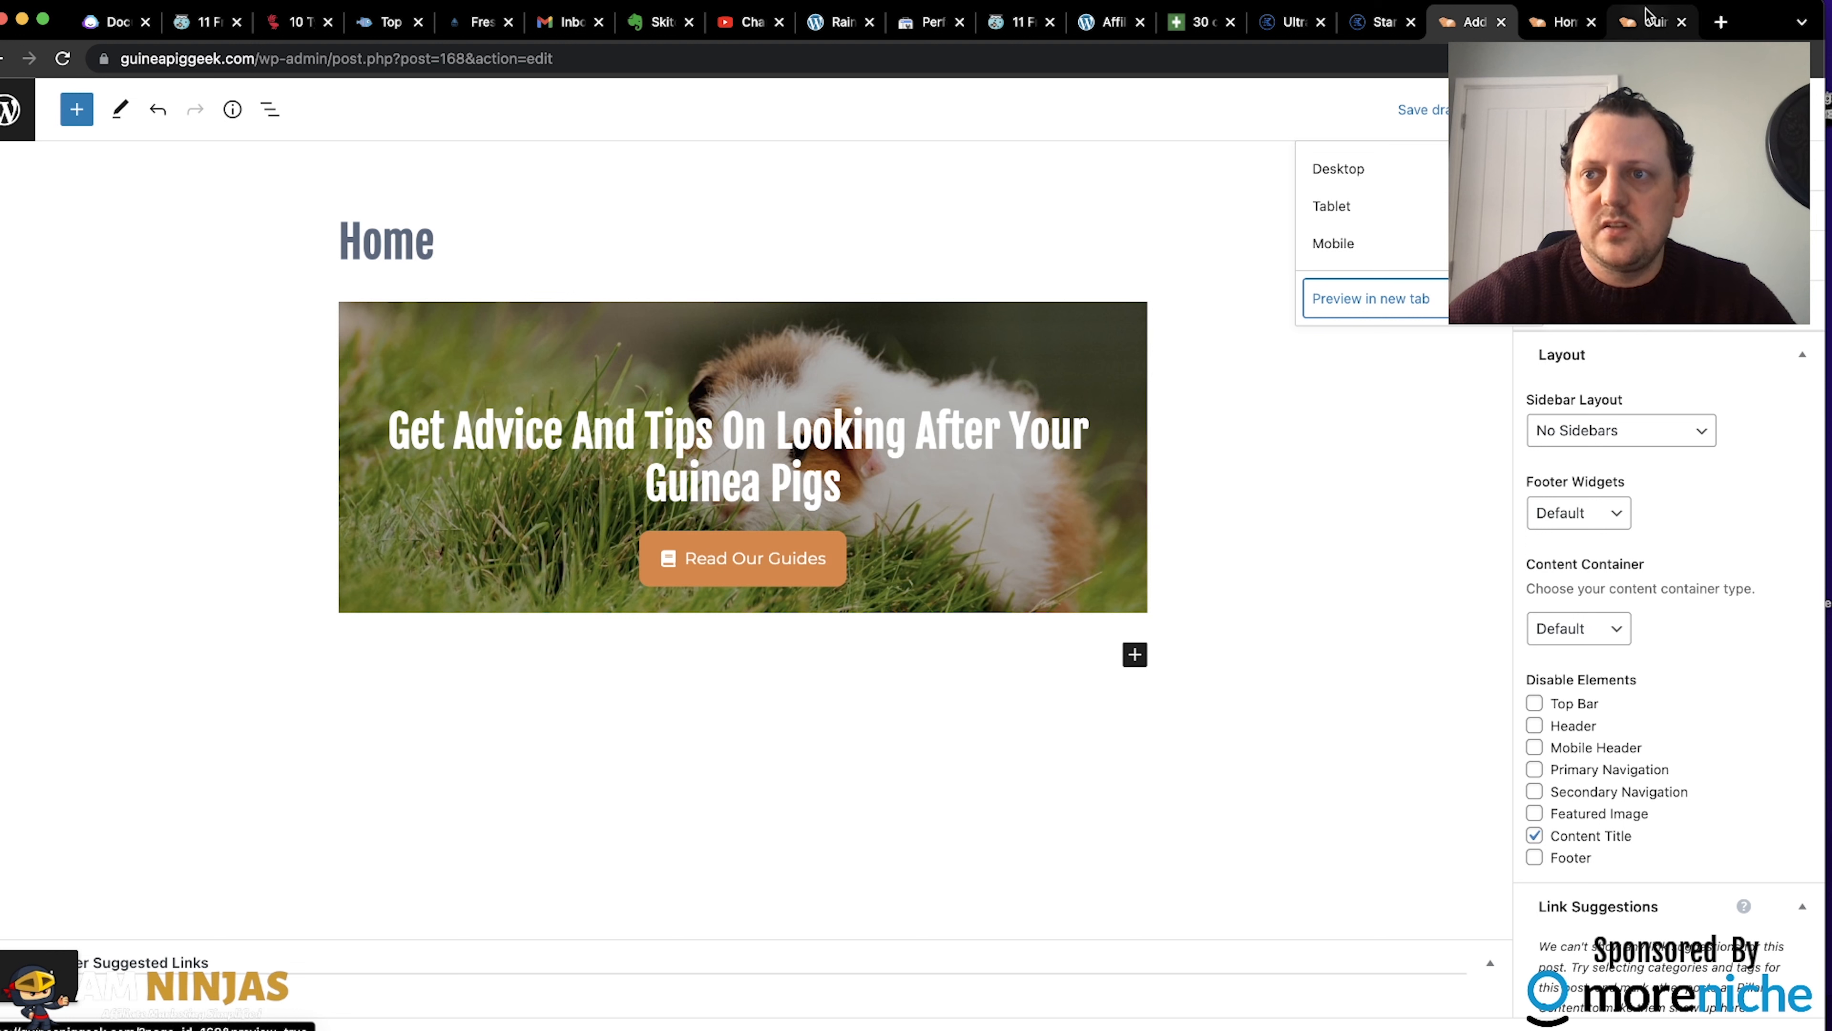
left_click(1649, 25)
left_click(1558, 22)
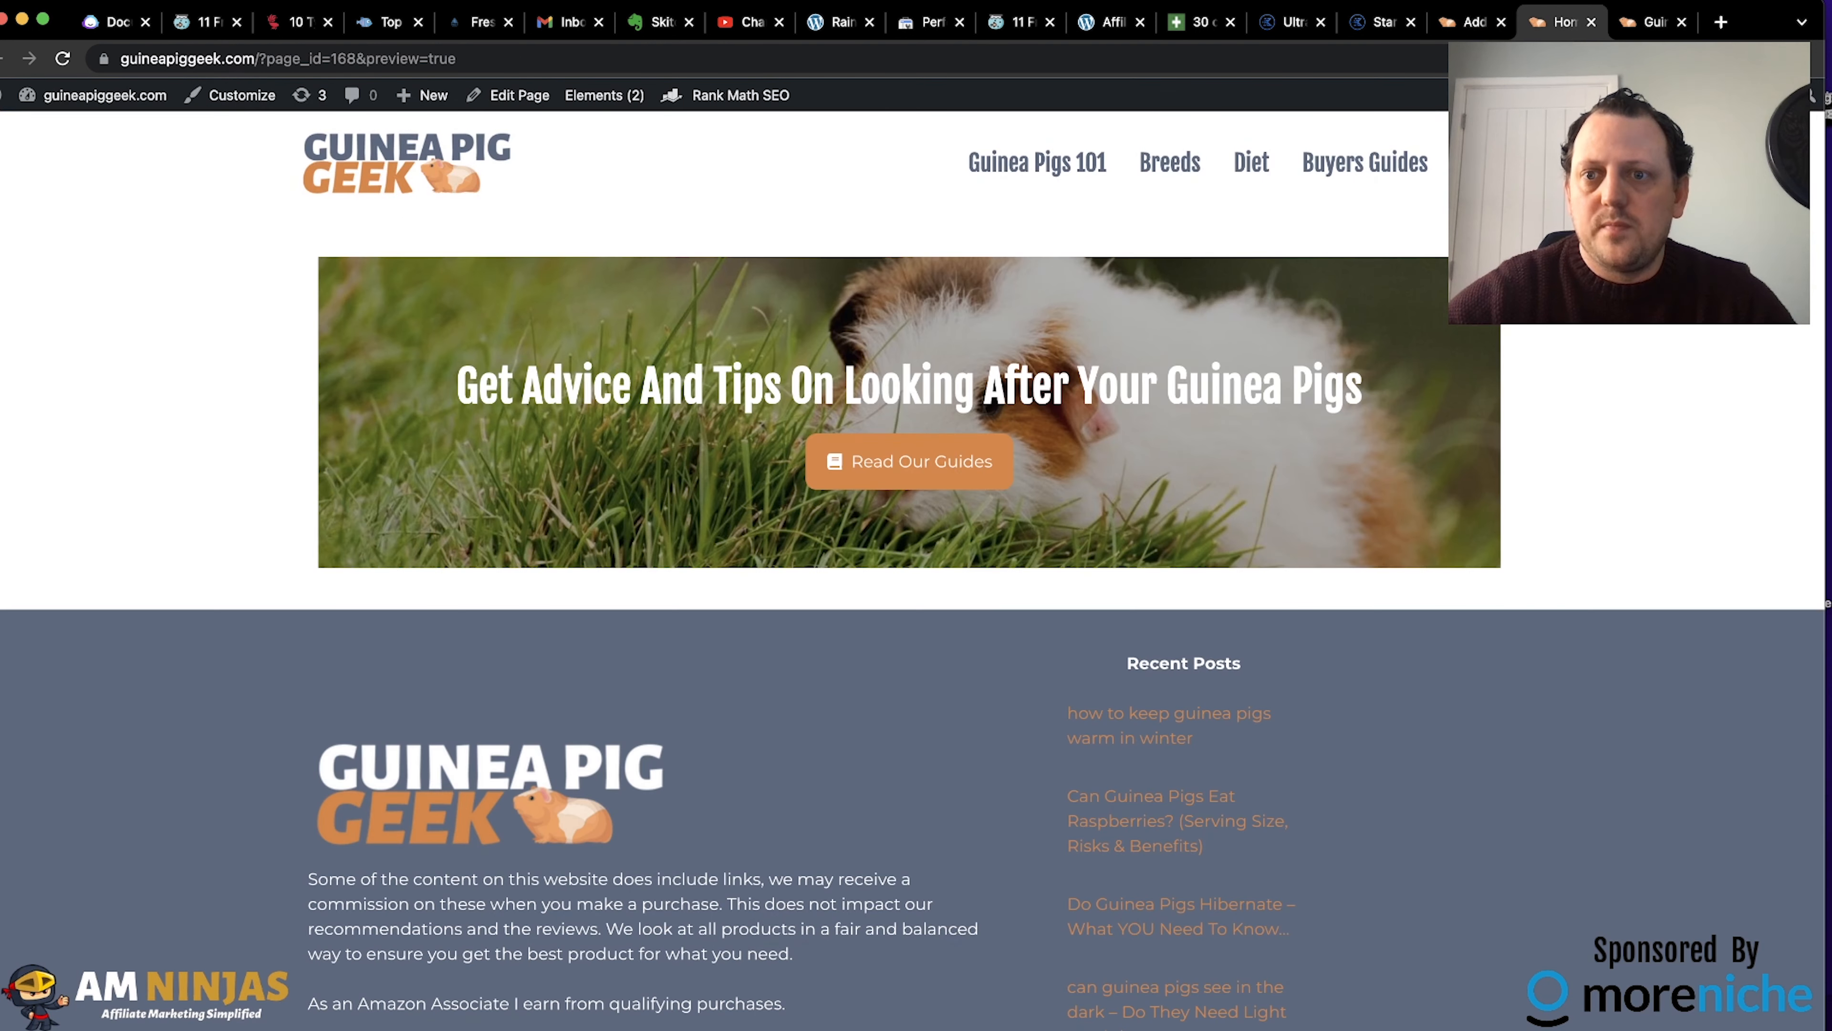
left_click(1468, 22)
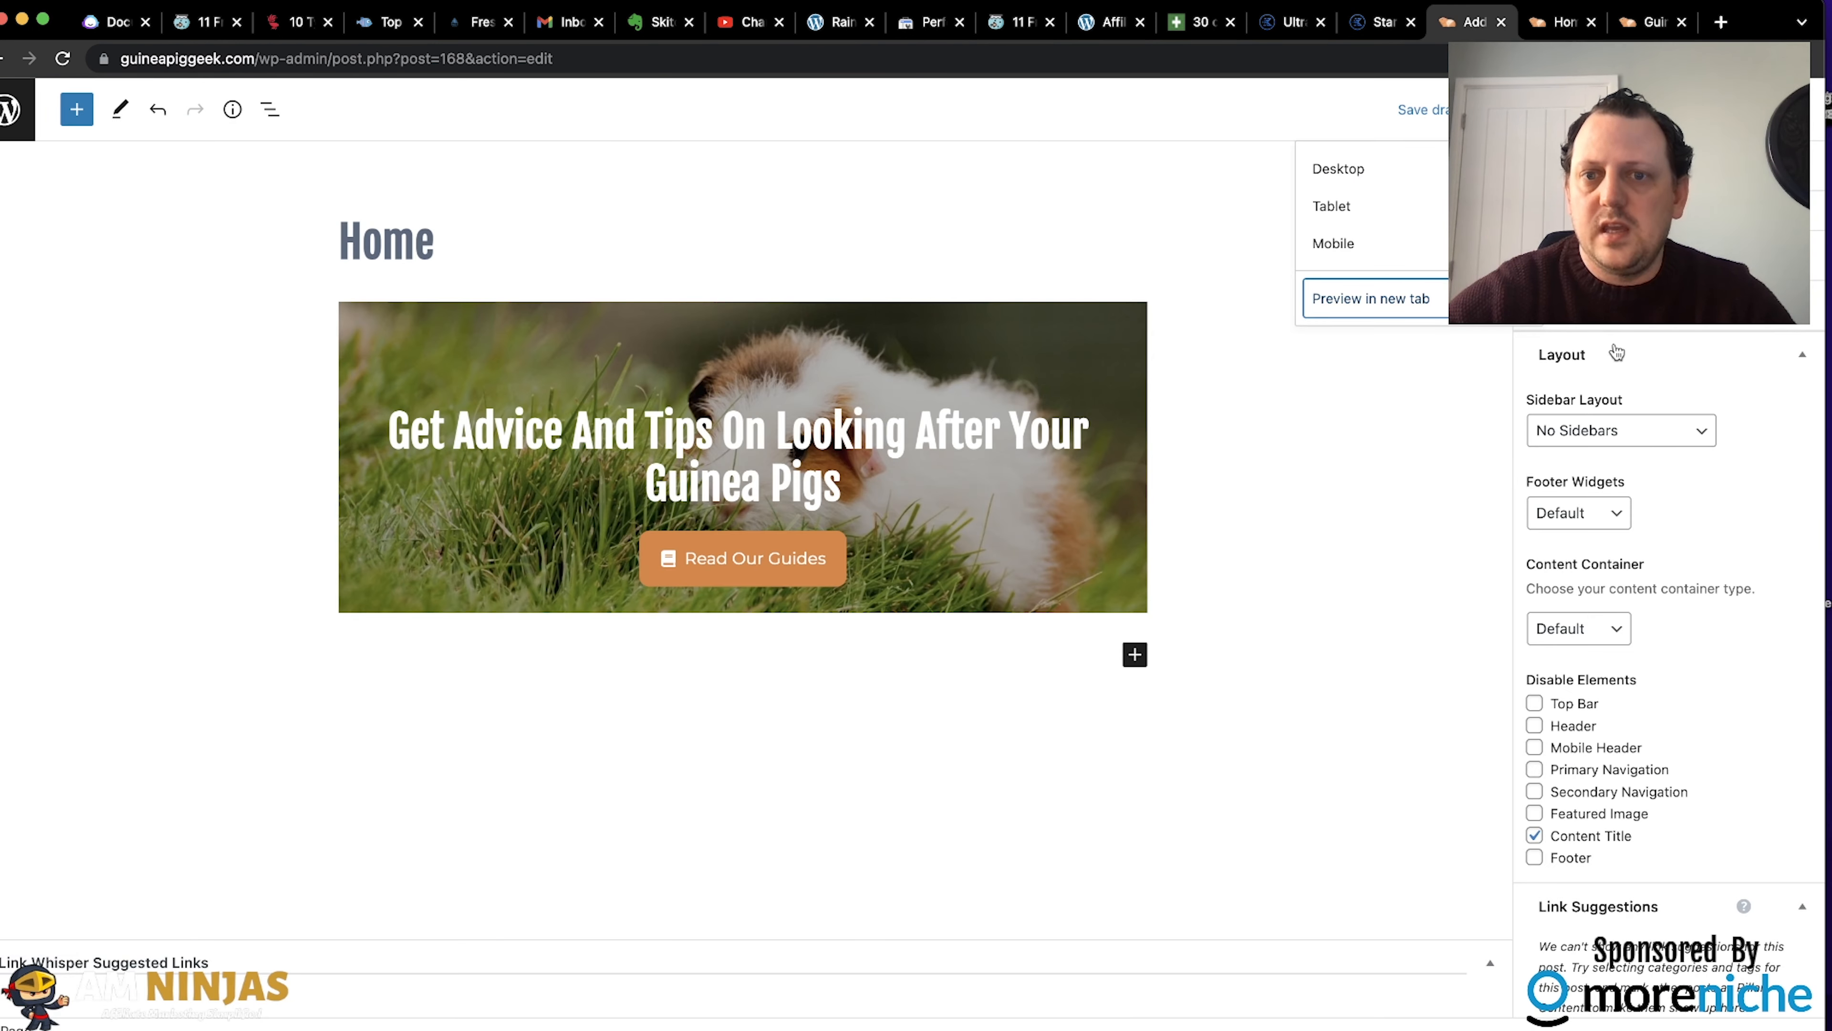
left_click(1138, 363)
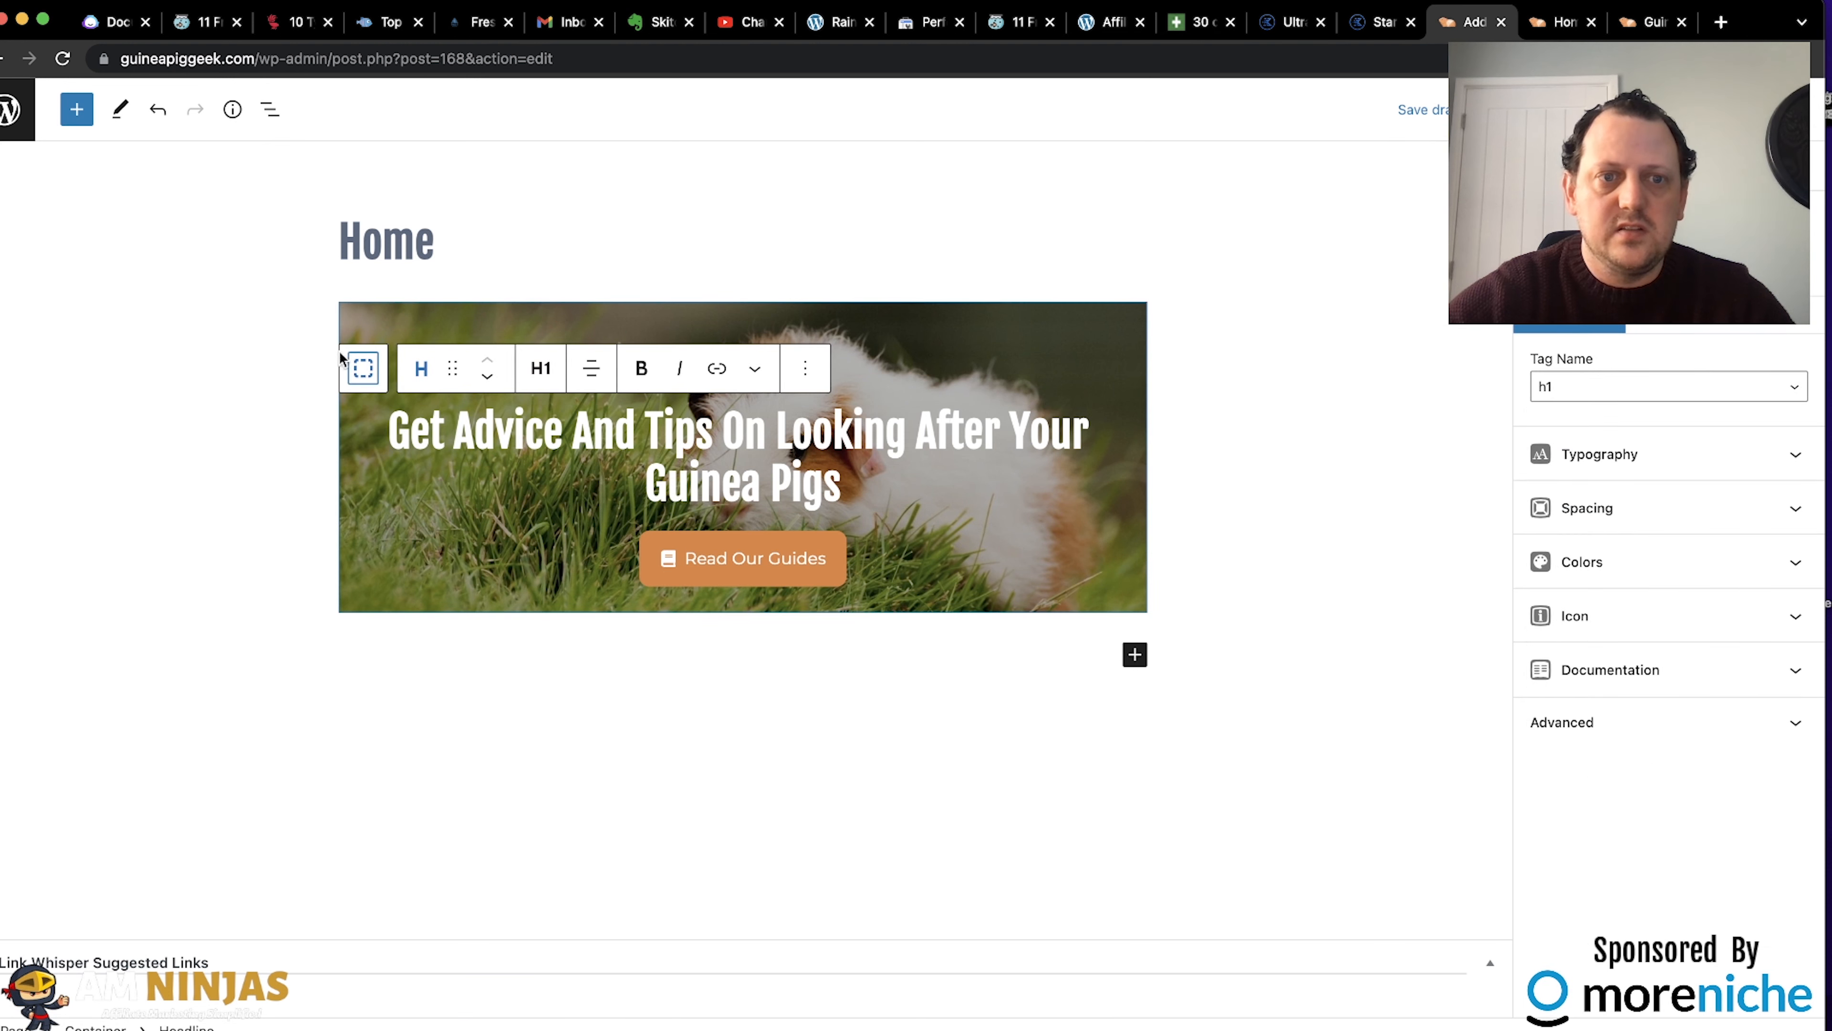
left_click(360, 366)
left_click(367, 269)
key("Escape")
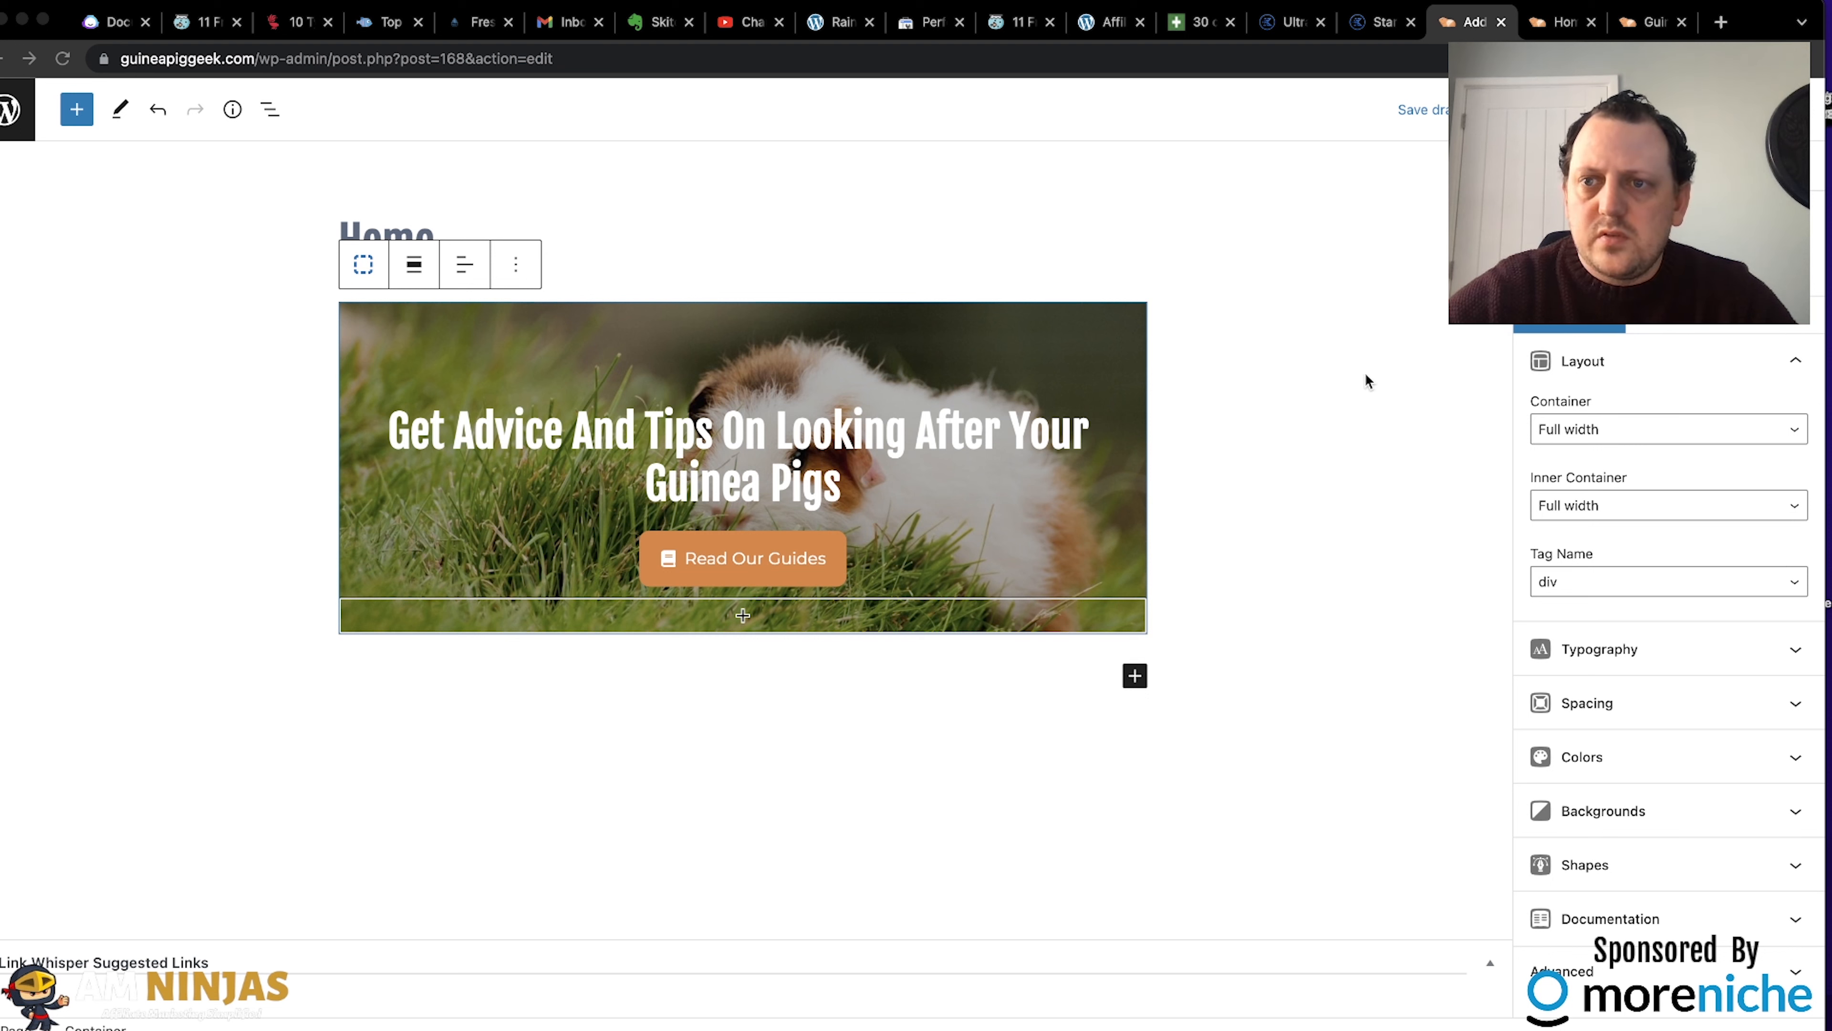
Set the page's Content Container to Full Width and save the draft.
left_click(1543, 166)
left_click(1543, 166)
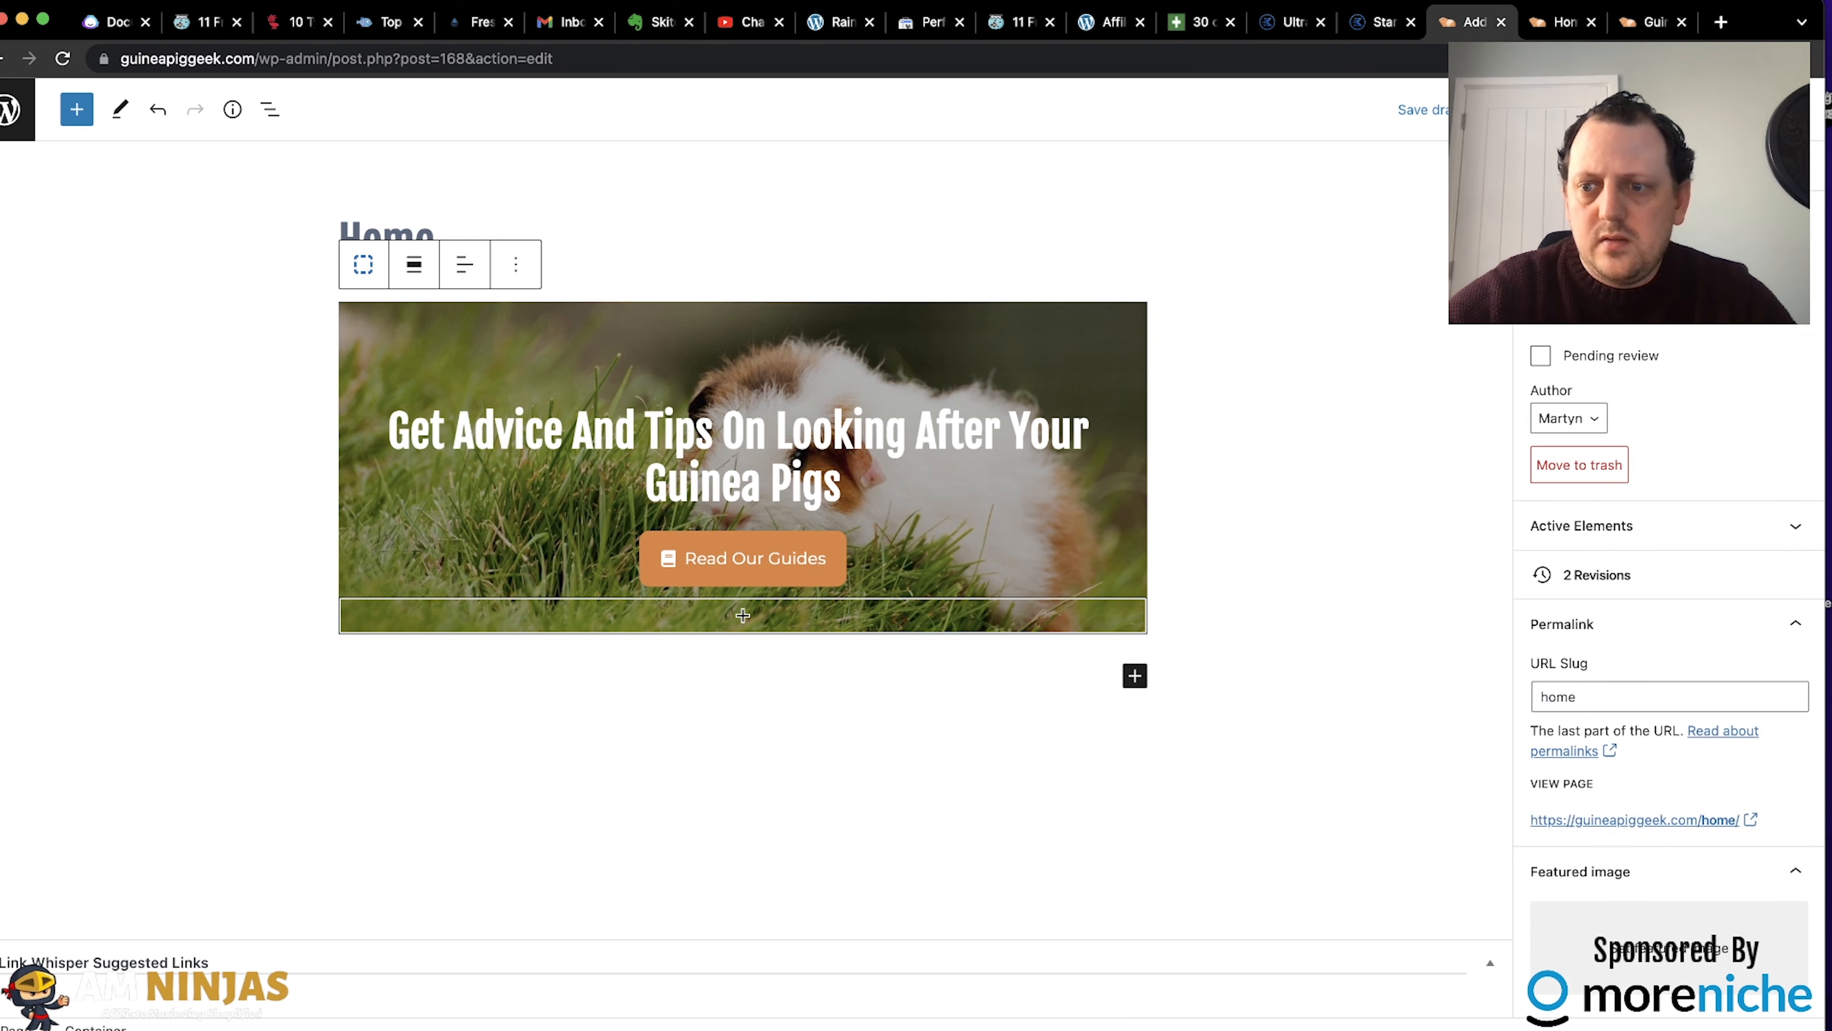
scroll(1769, 631, "down", 3)
scroll(1768, 628, "down", 8)
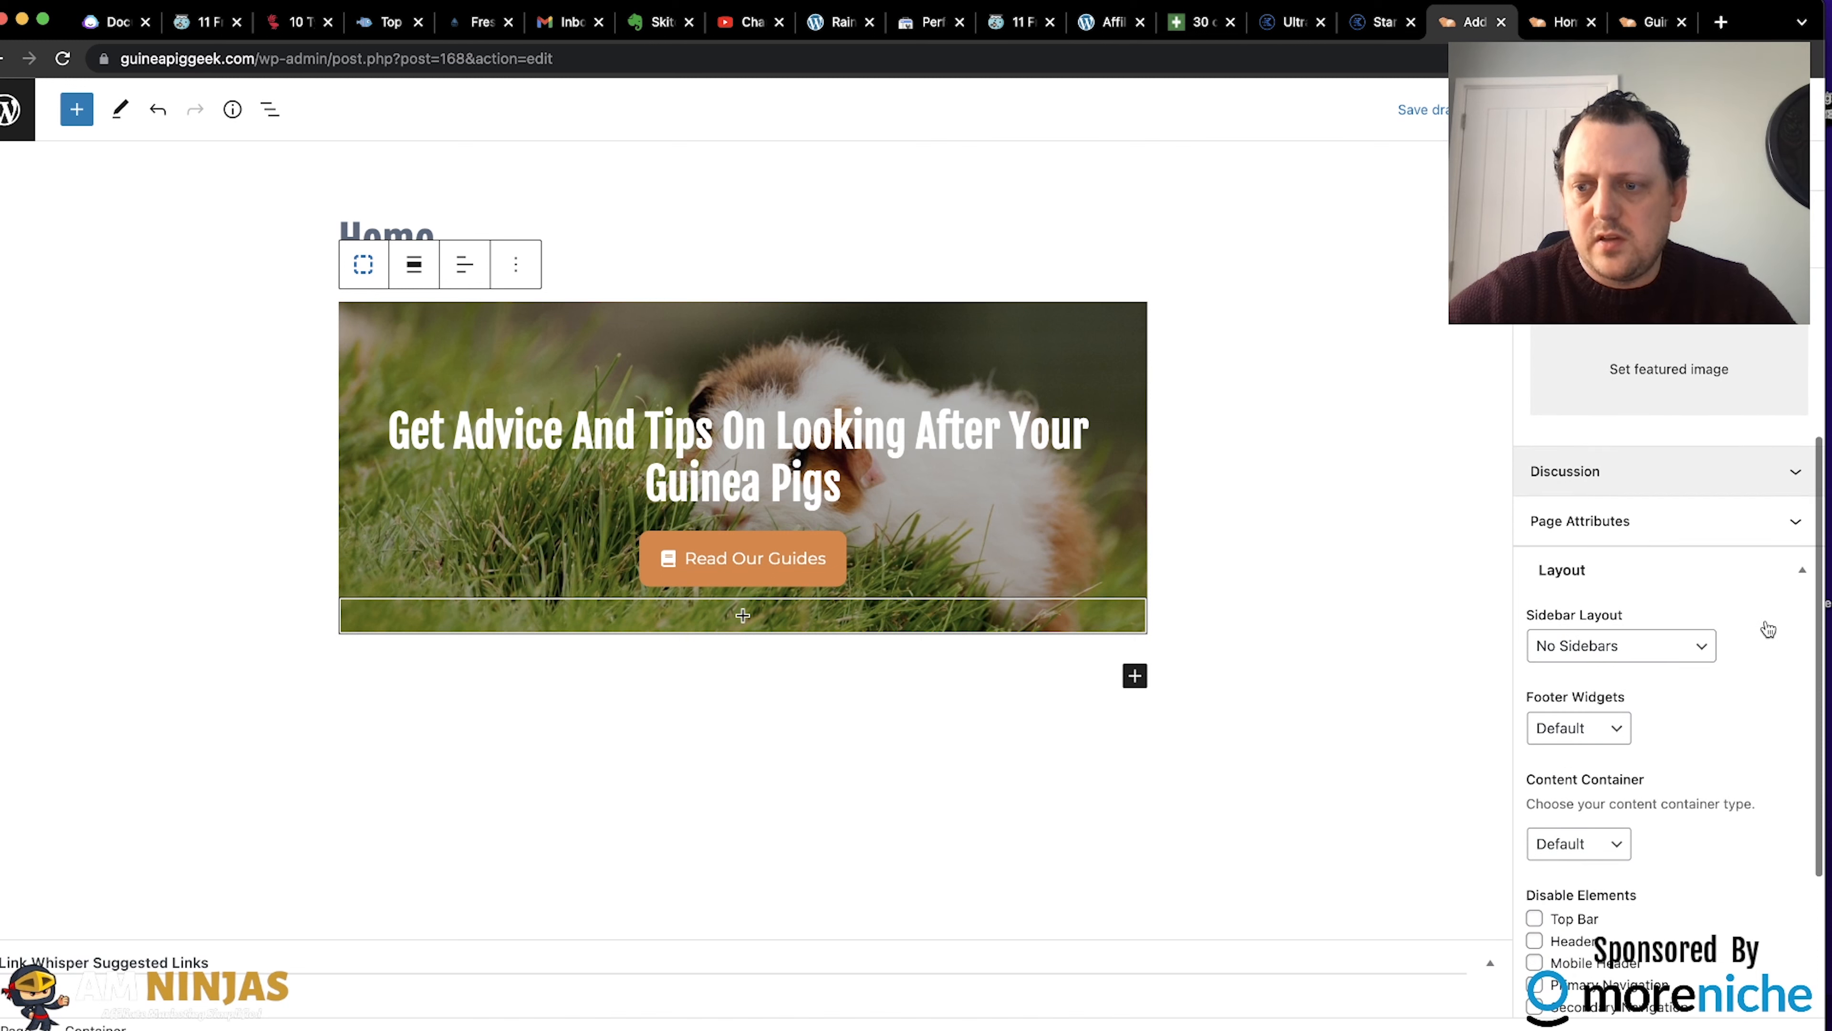
scroll(1601, 788, "down", 2)
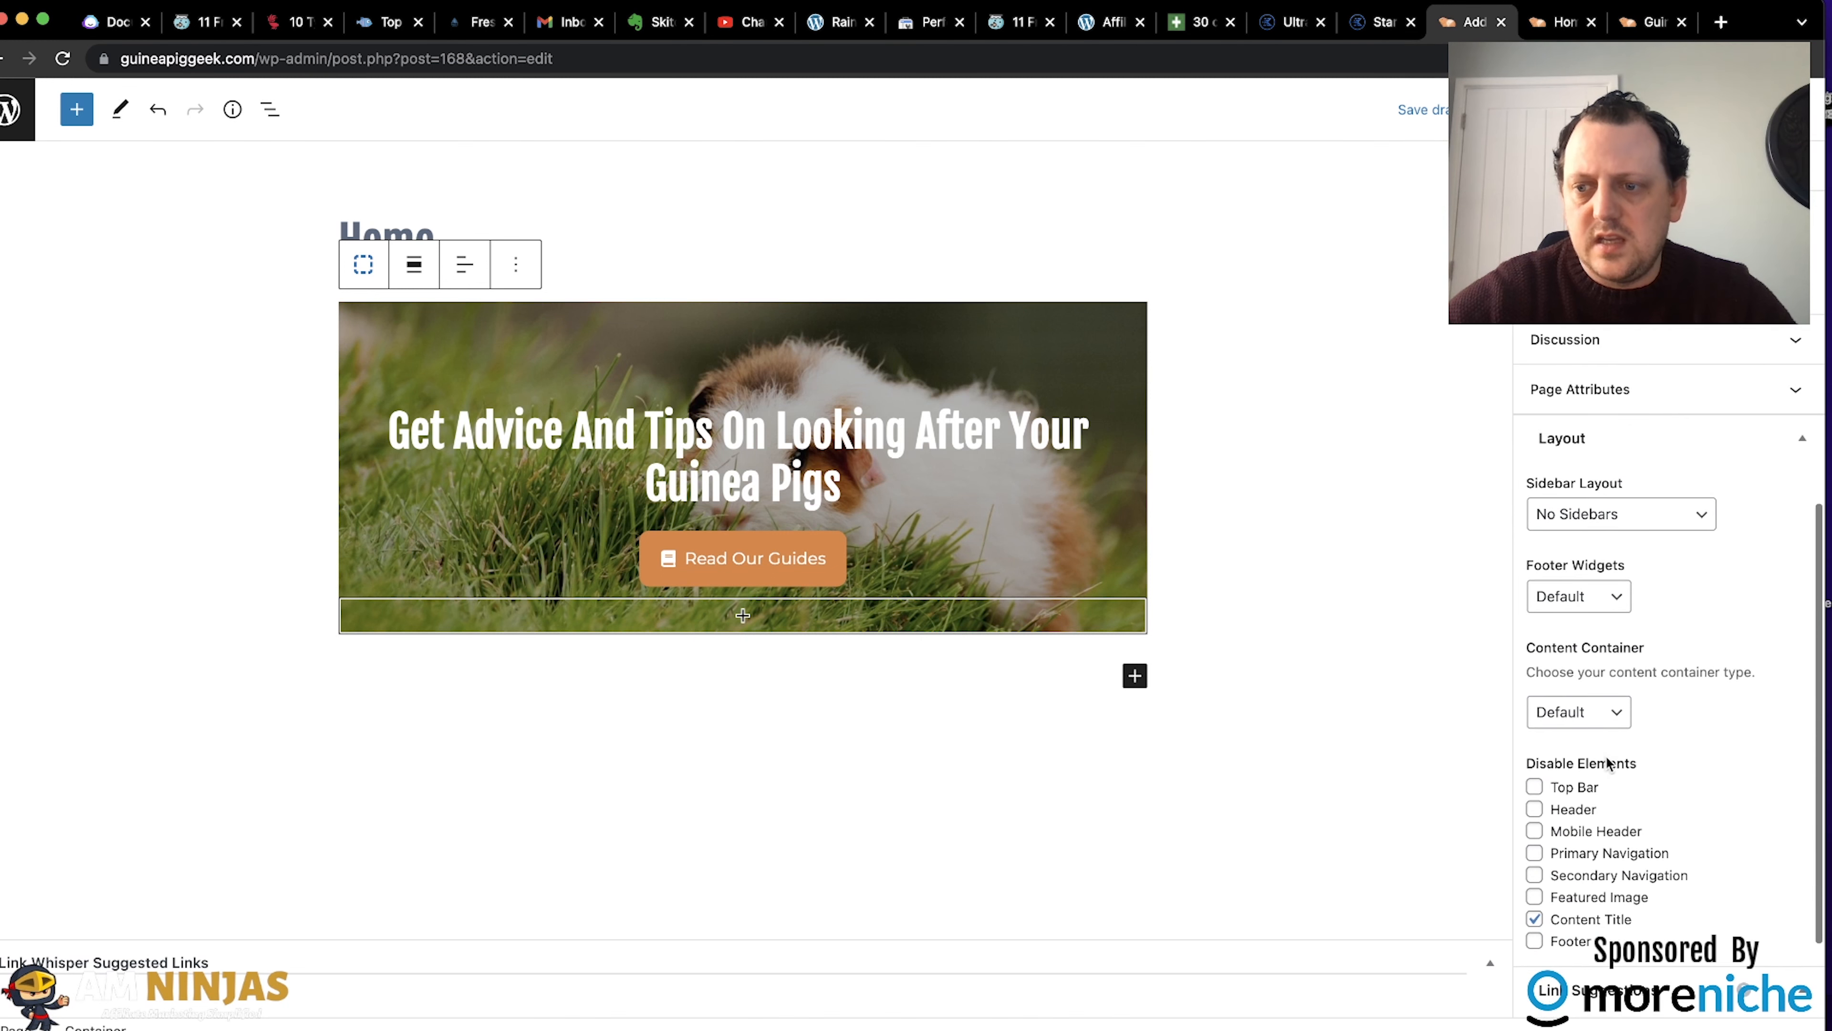
left_click(1576, 713)
left_click(1570, 737)
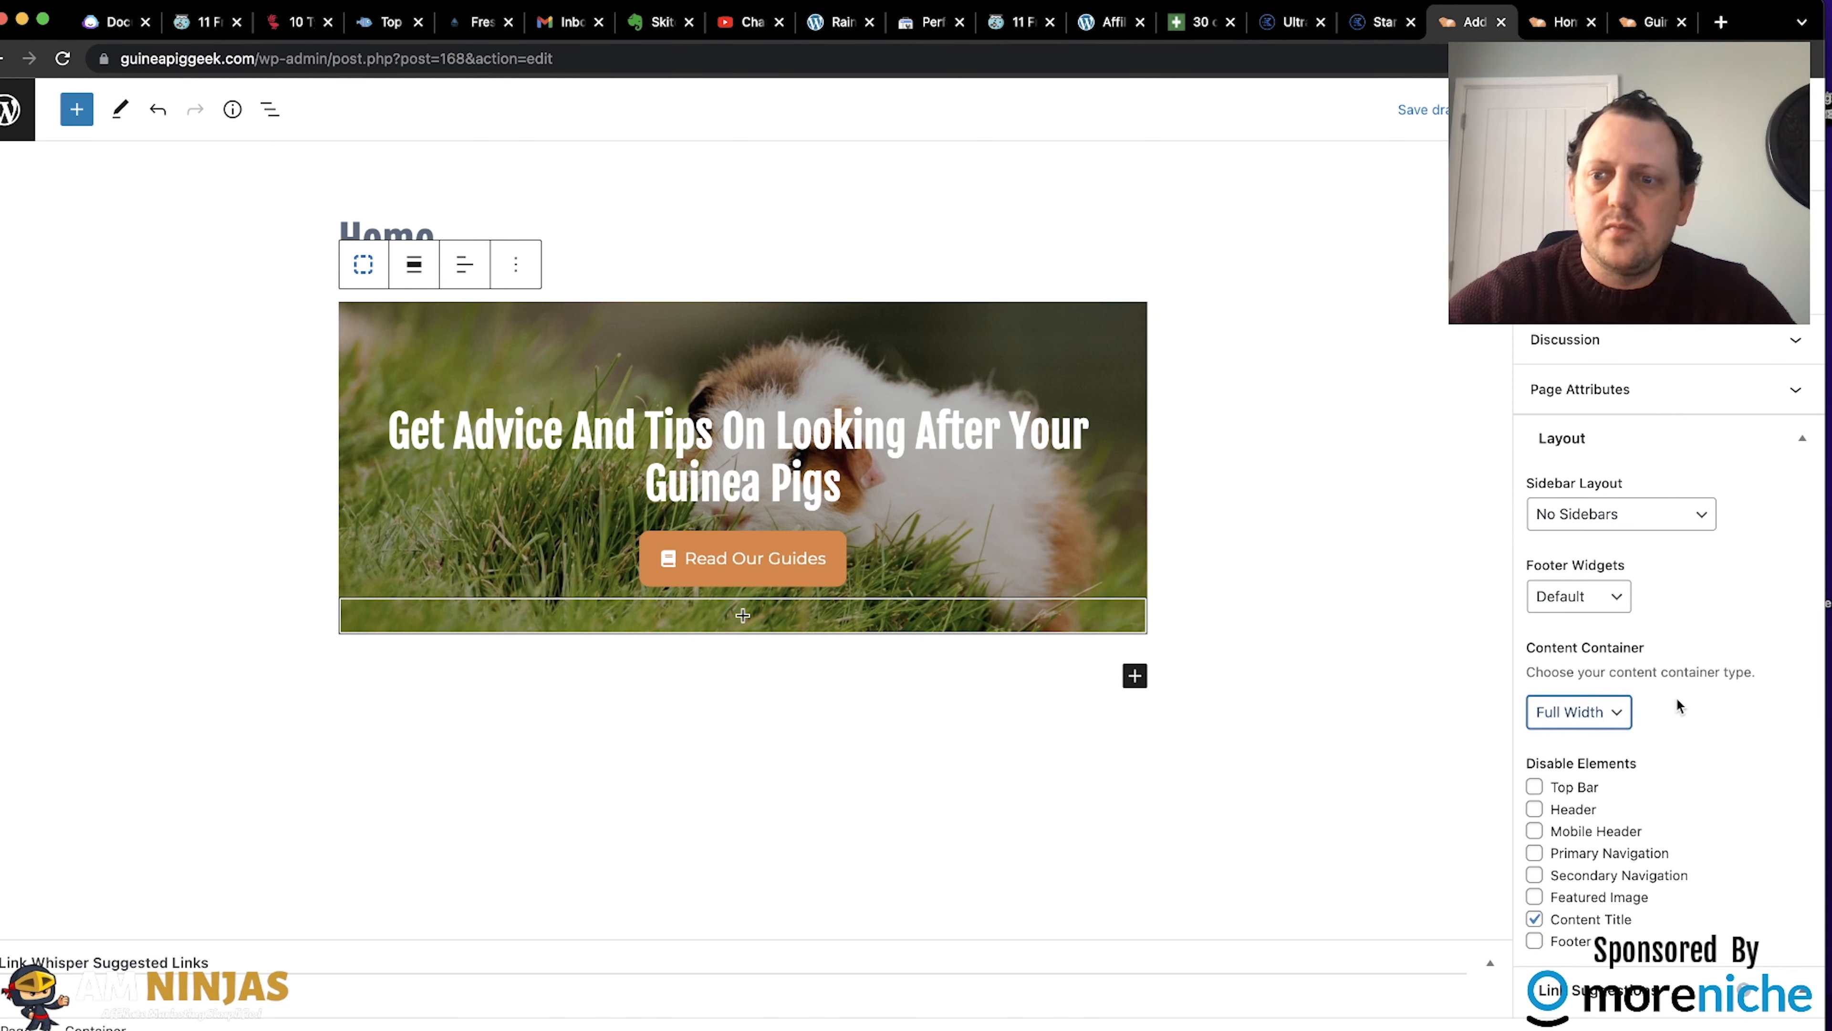
left_click(1426, 123)
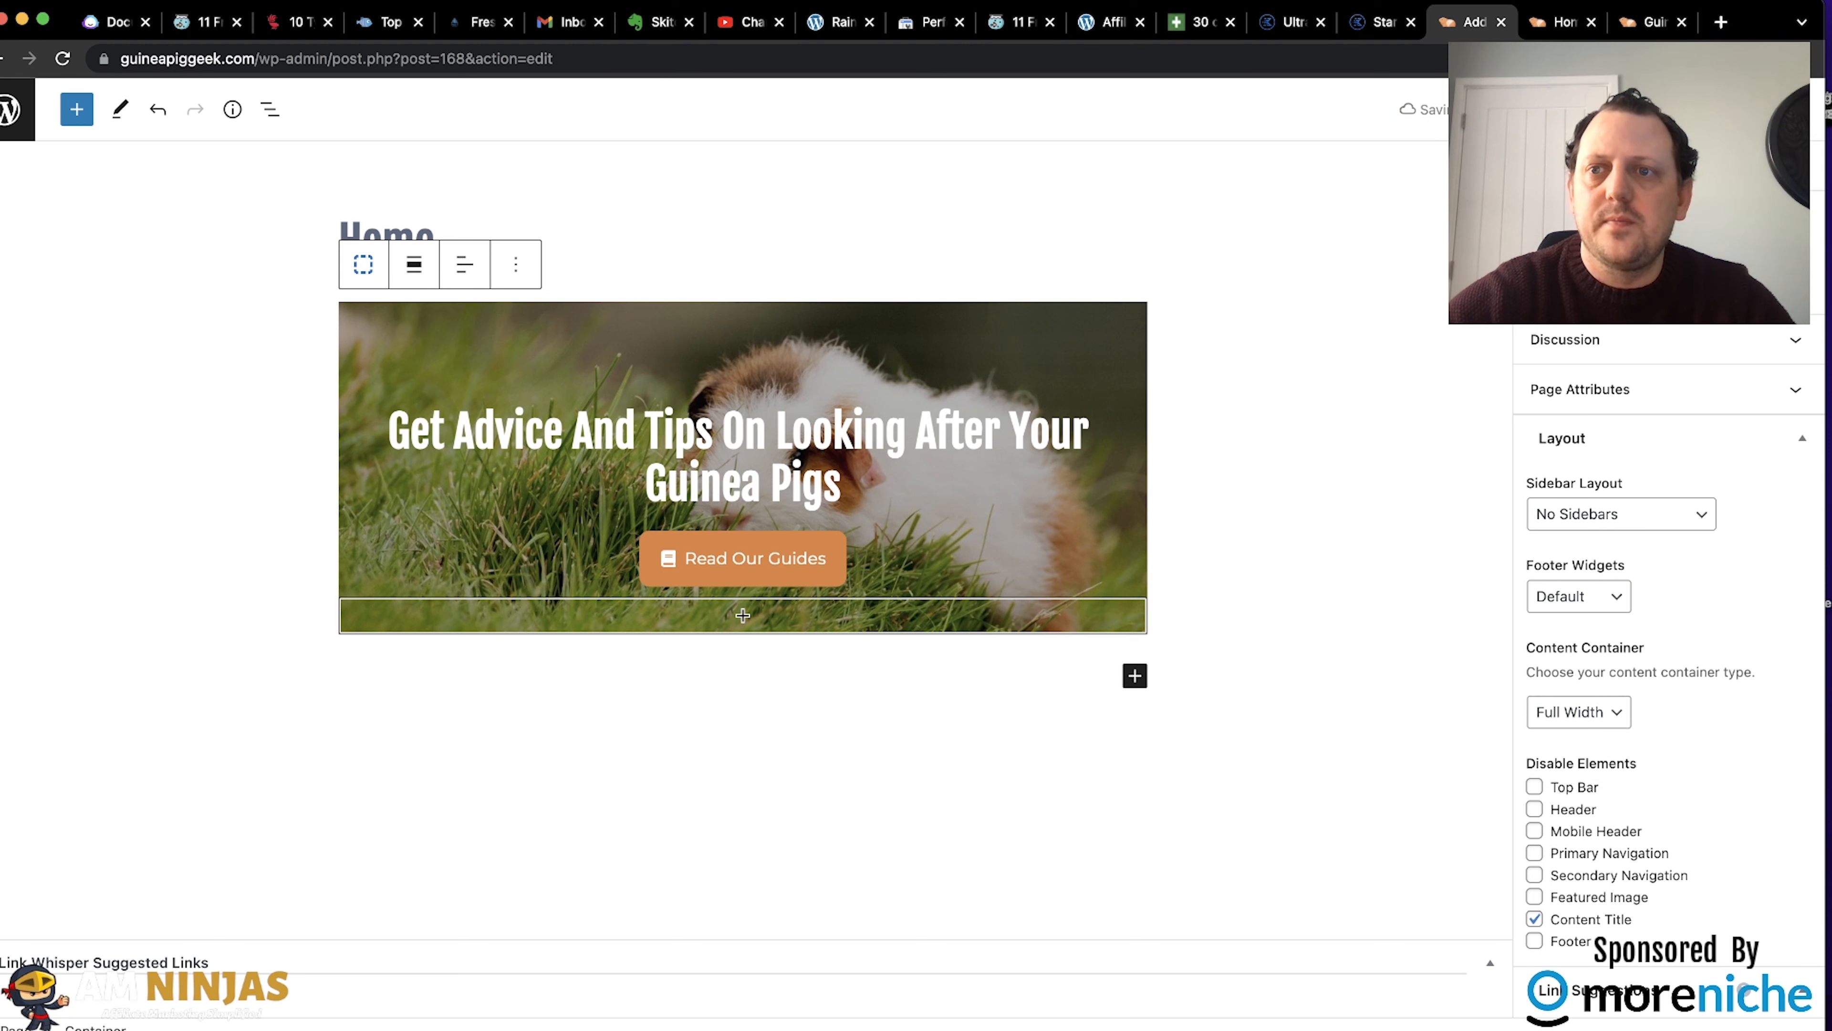
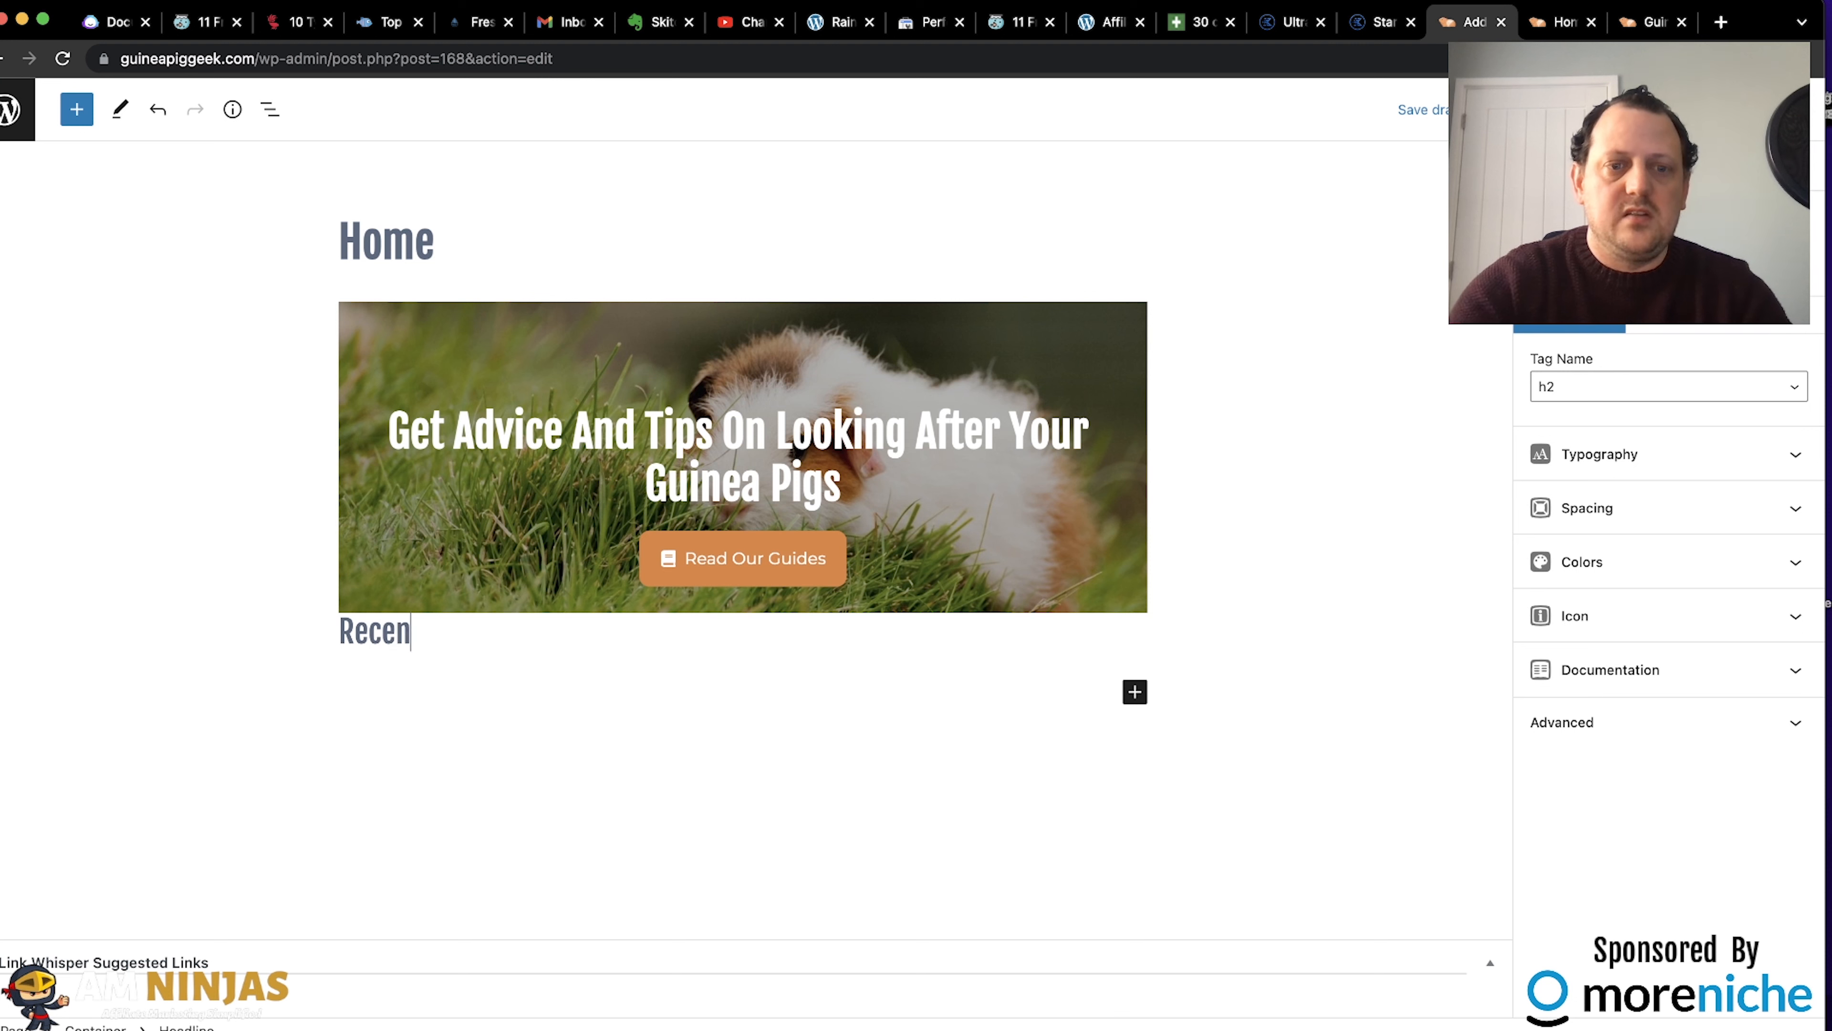
Complete the h2 headline below the hero as "Recent Articles" and select its parent container.
type("t Articles")
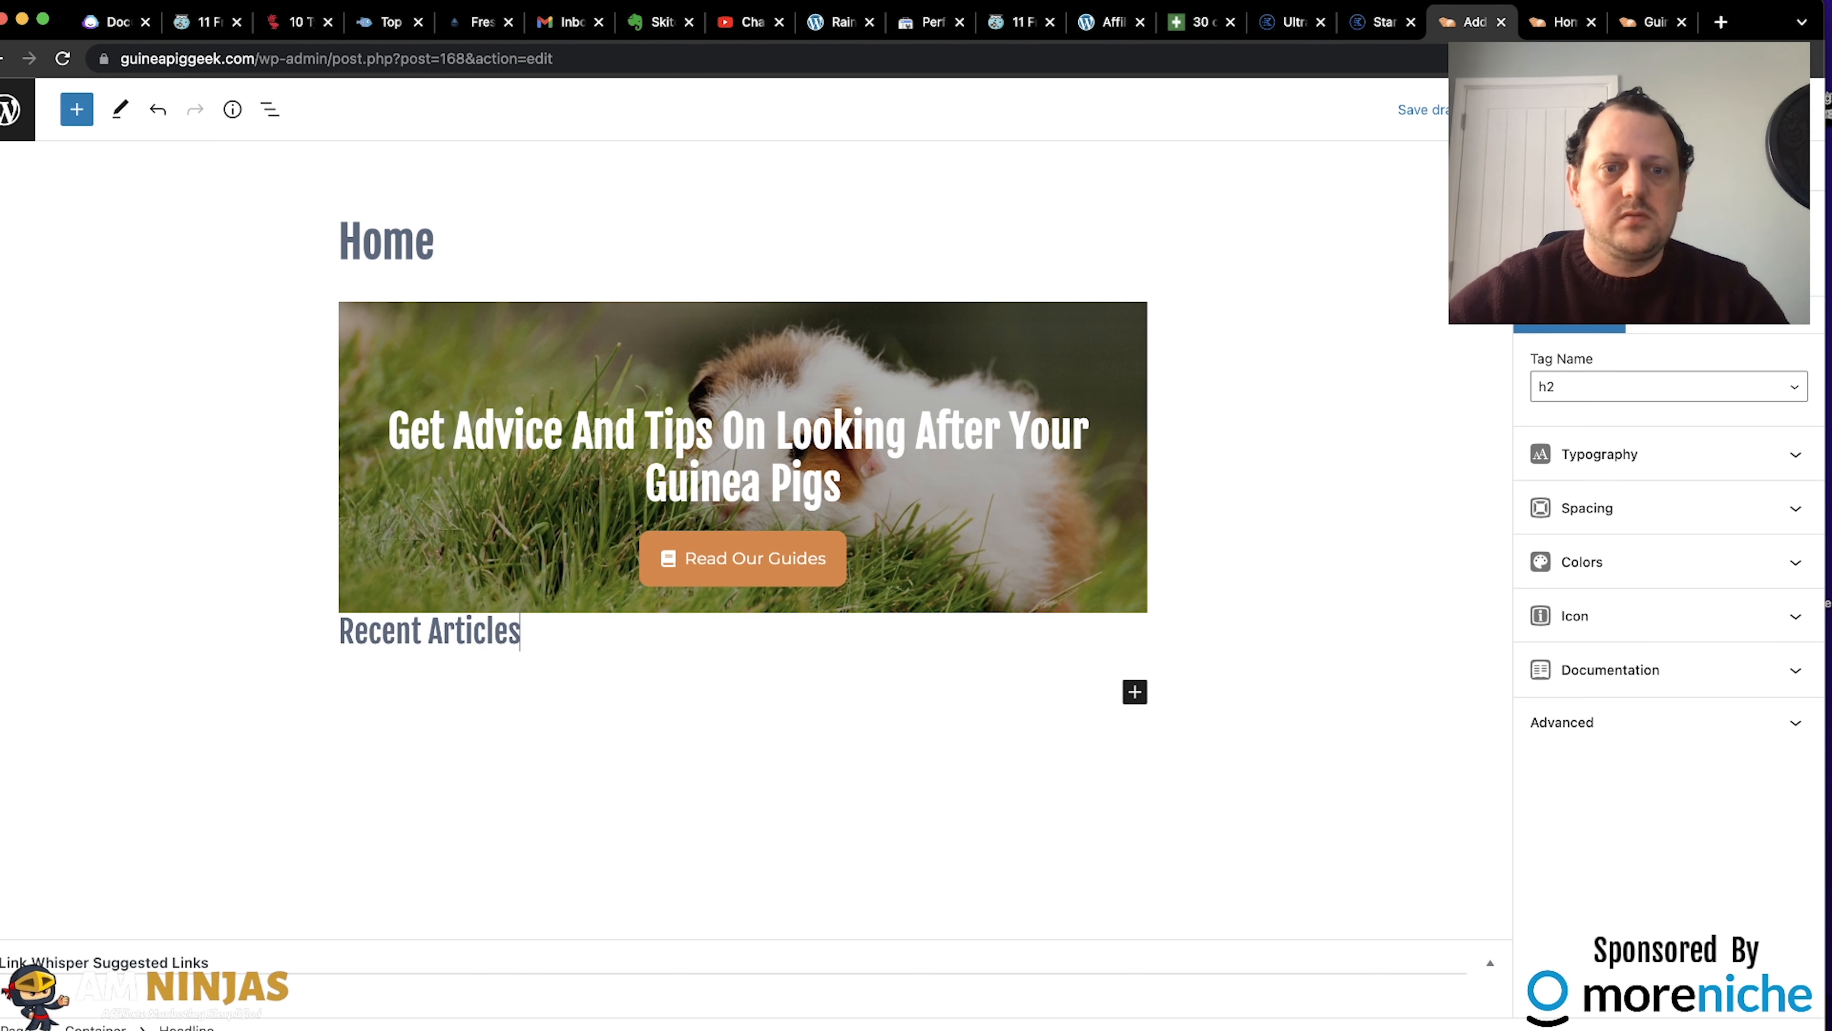
left_click(363, 575)
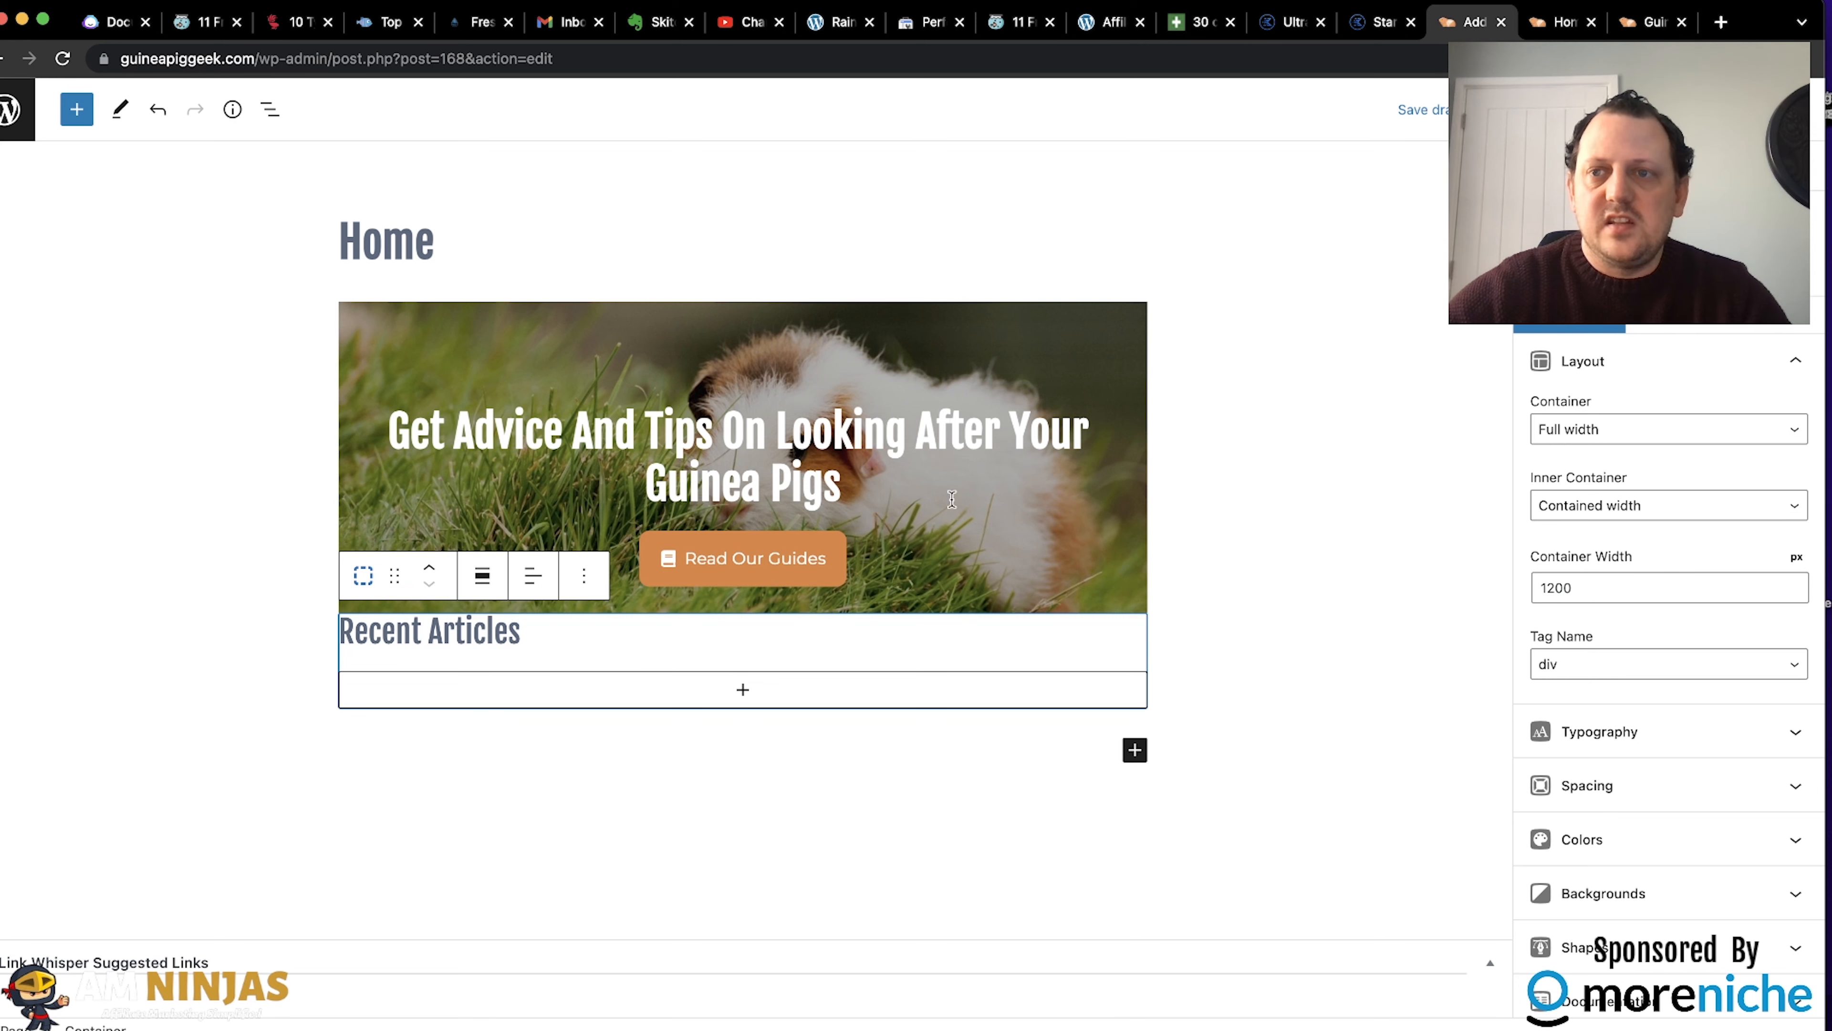
Save the draft with the new headline, check the page preview in a new tab, and return to the editor.
left_click(1444, 107)
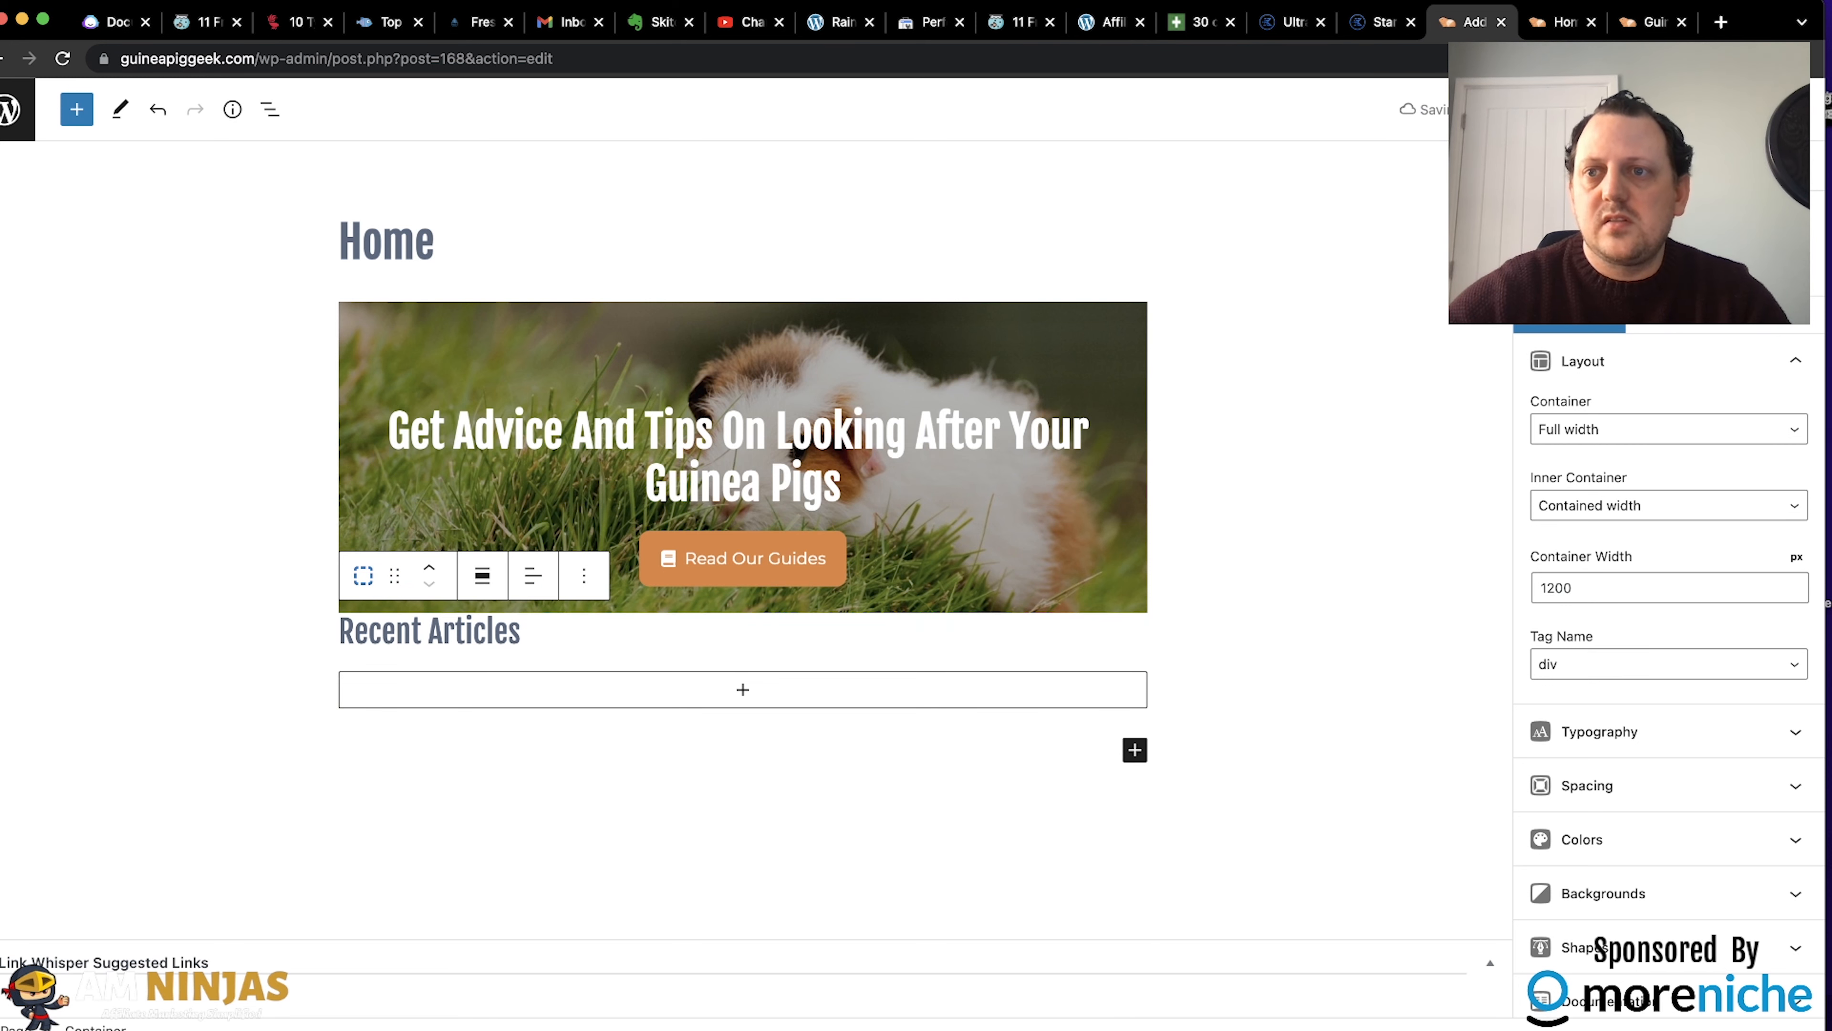
left_click(1519, 109)
left_click(1417, 304)
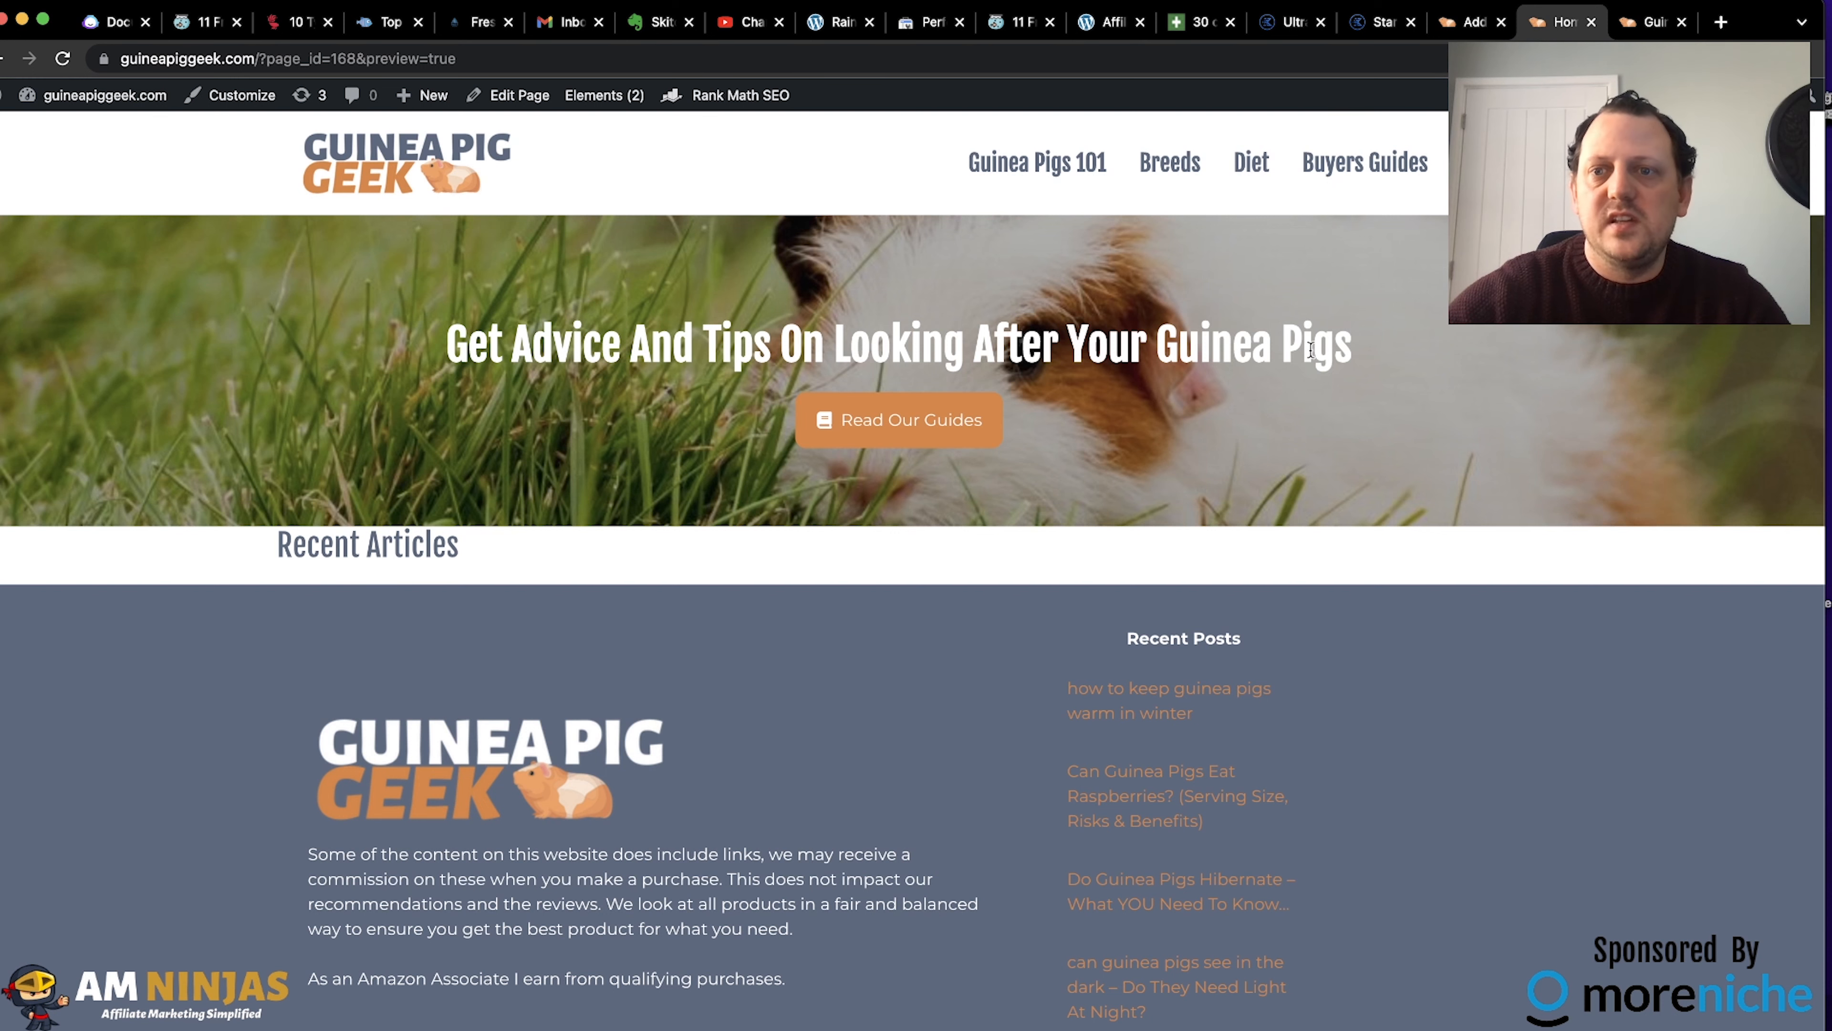
left_click(1464, 23)
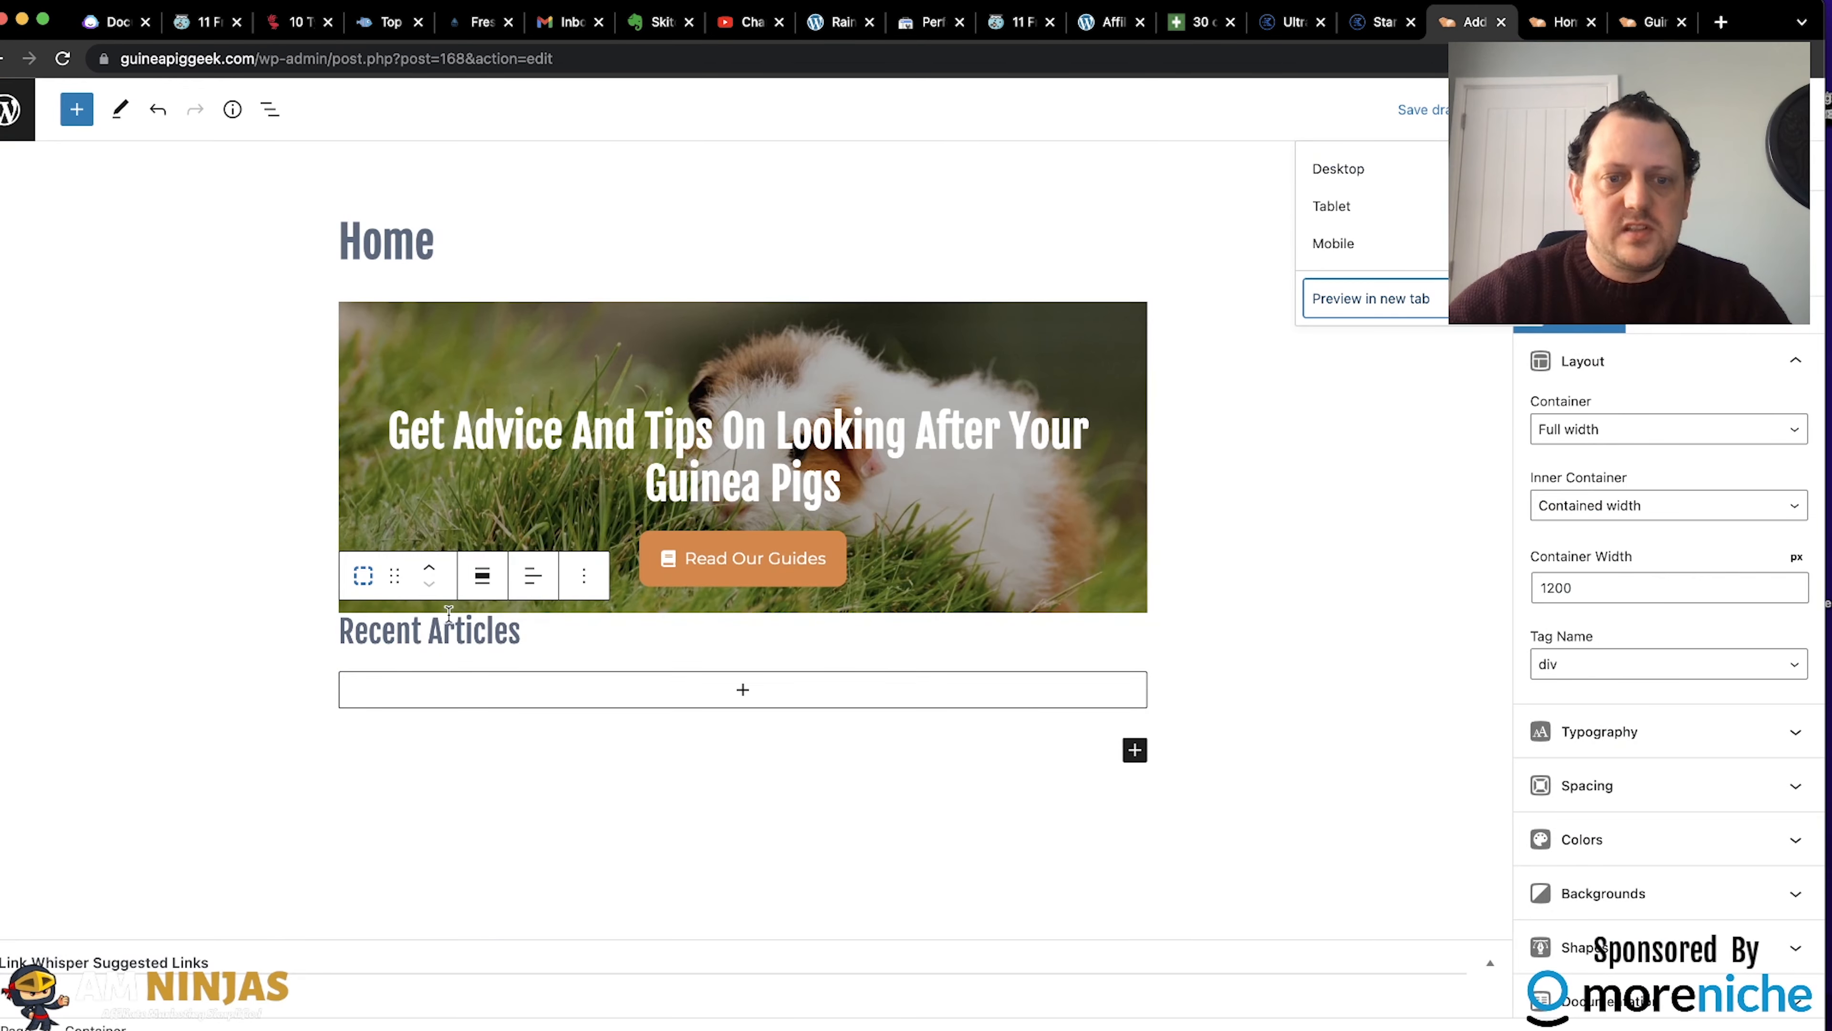
Set the top margin of the Recent Articles container to 40 px and save the draft.
left_click(440, 634)
left_click(368, 592)
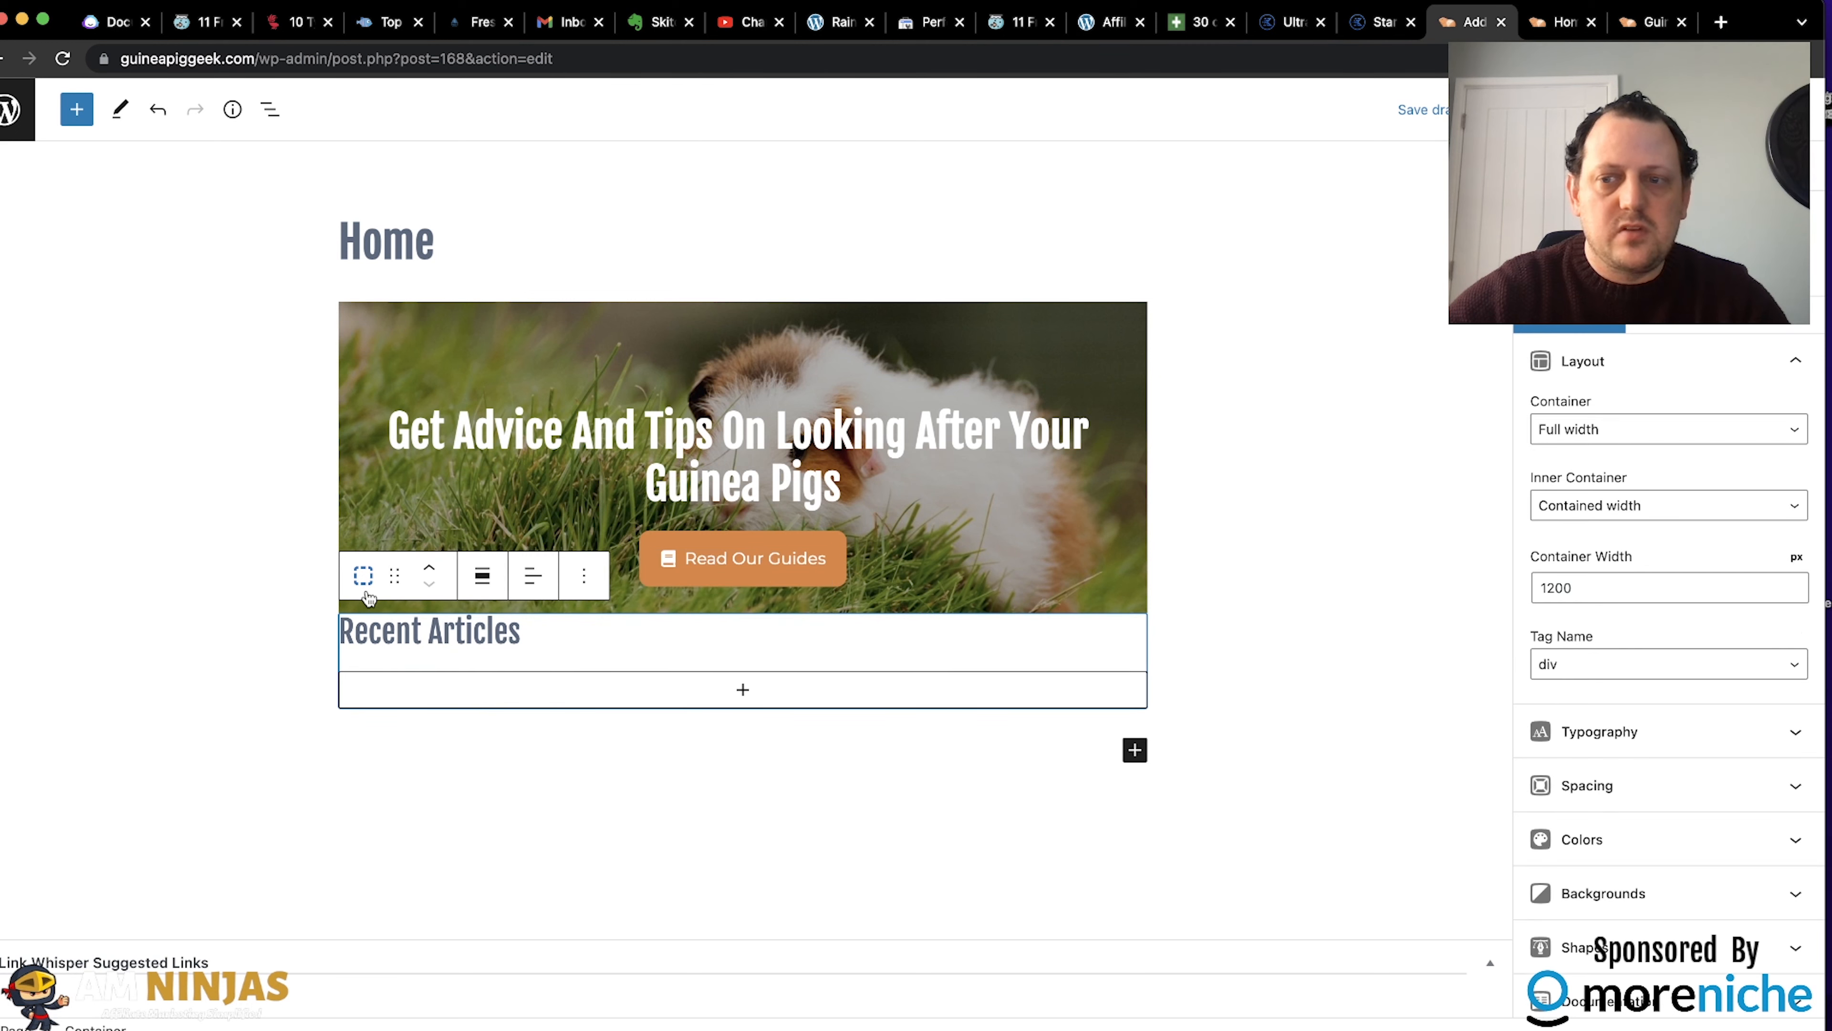
left_click(1628, 786)
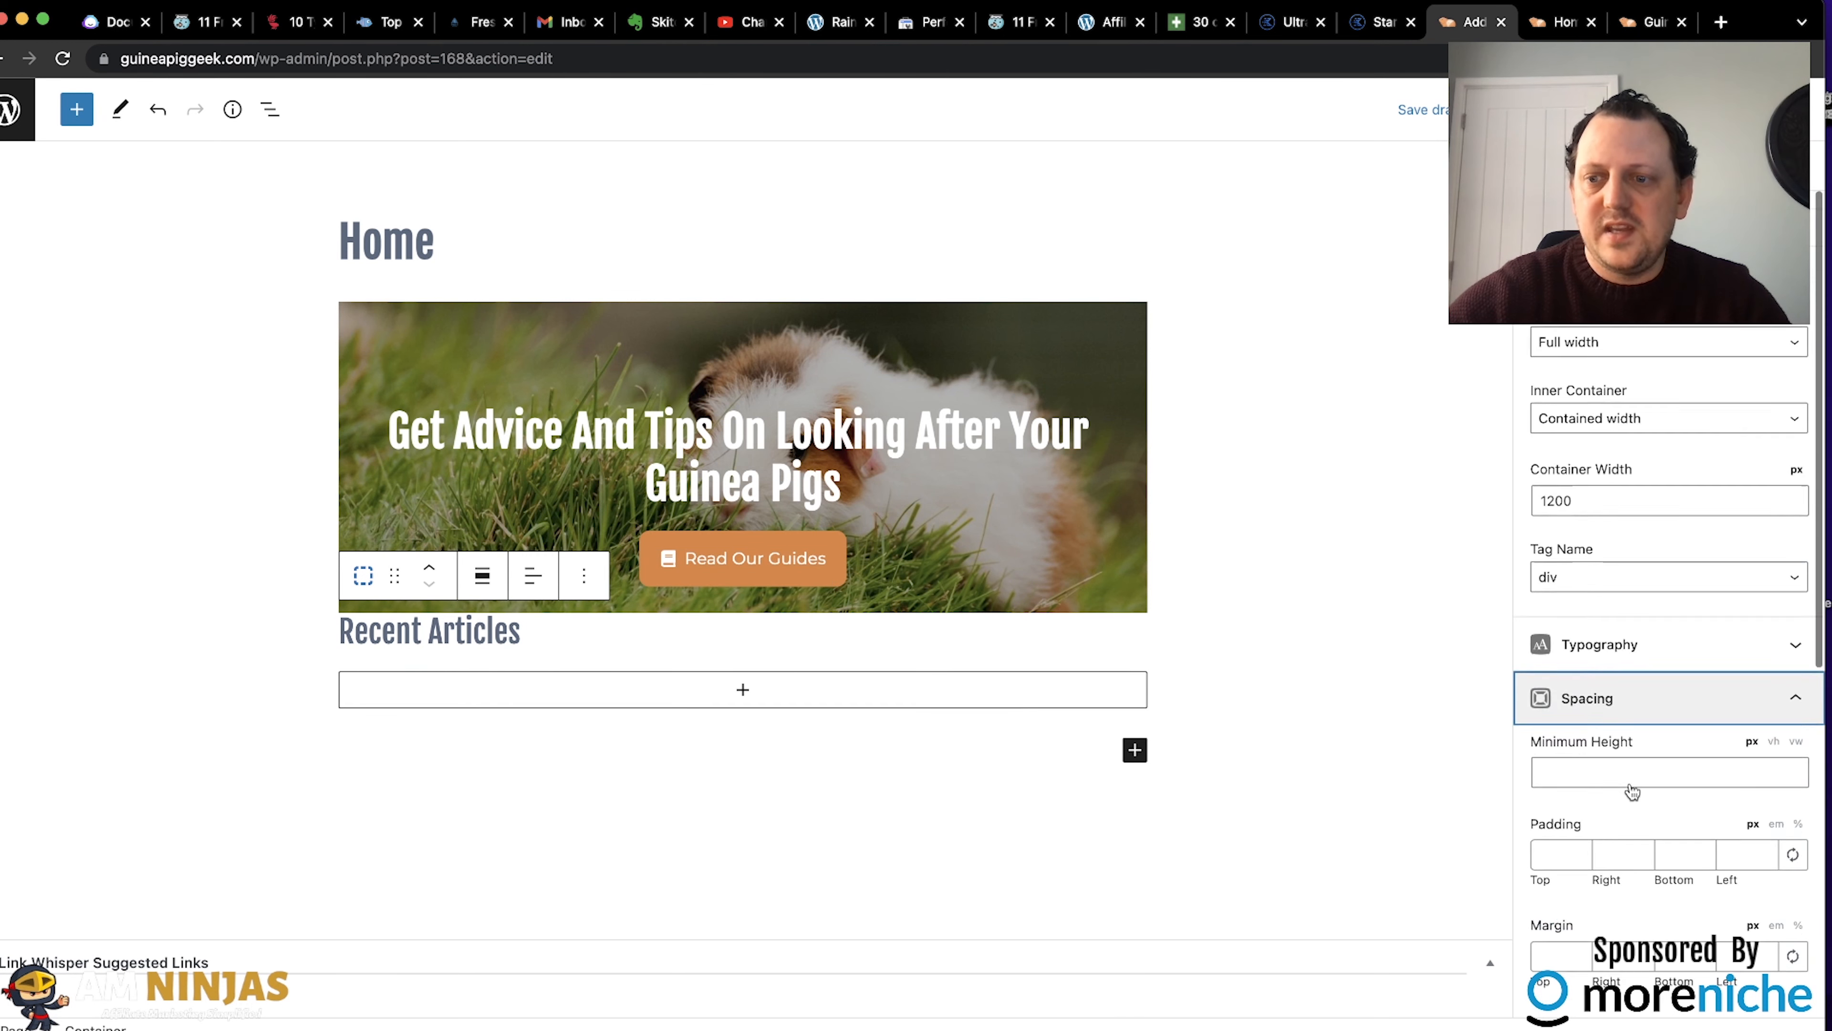
left_click(1547, 589)
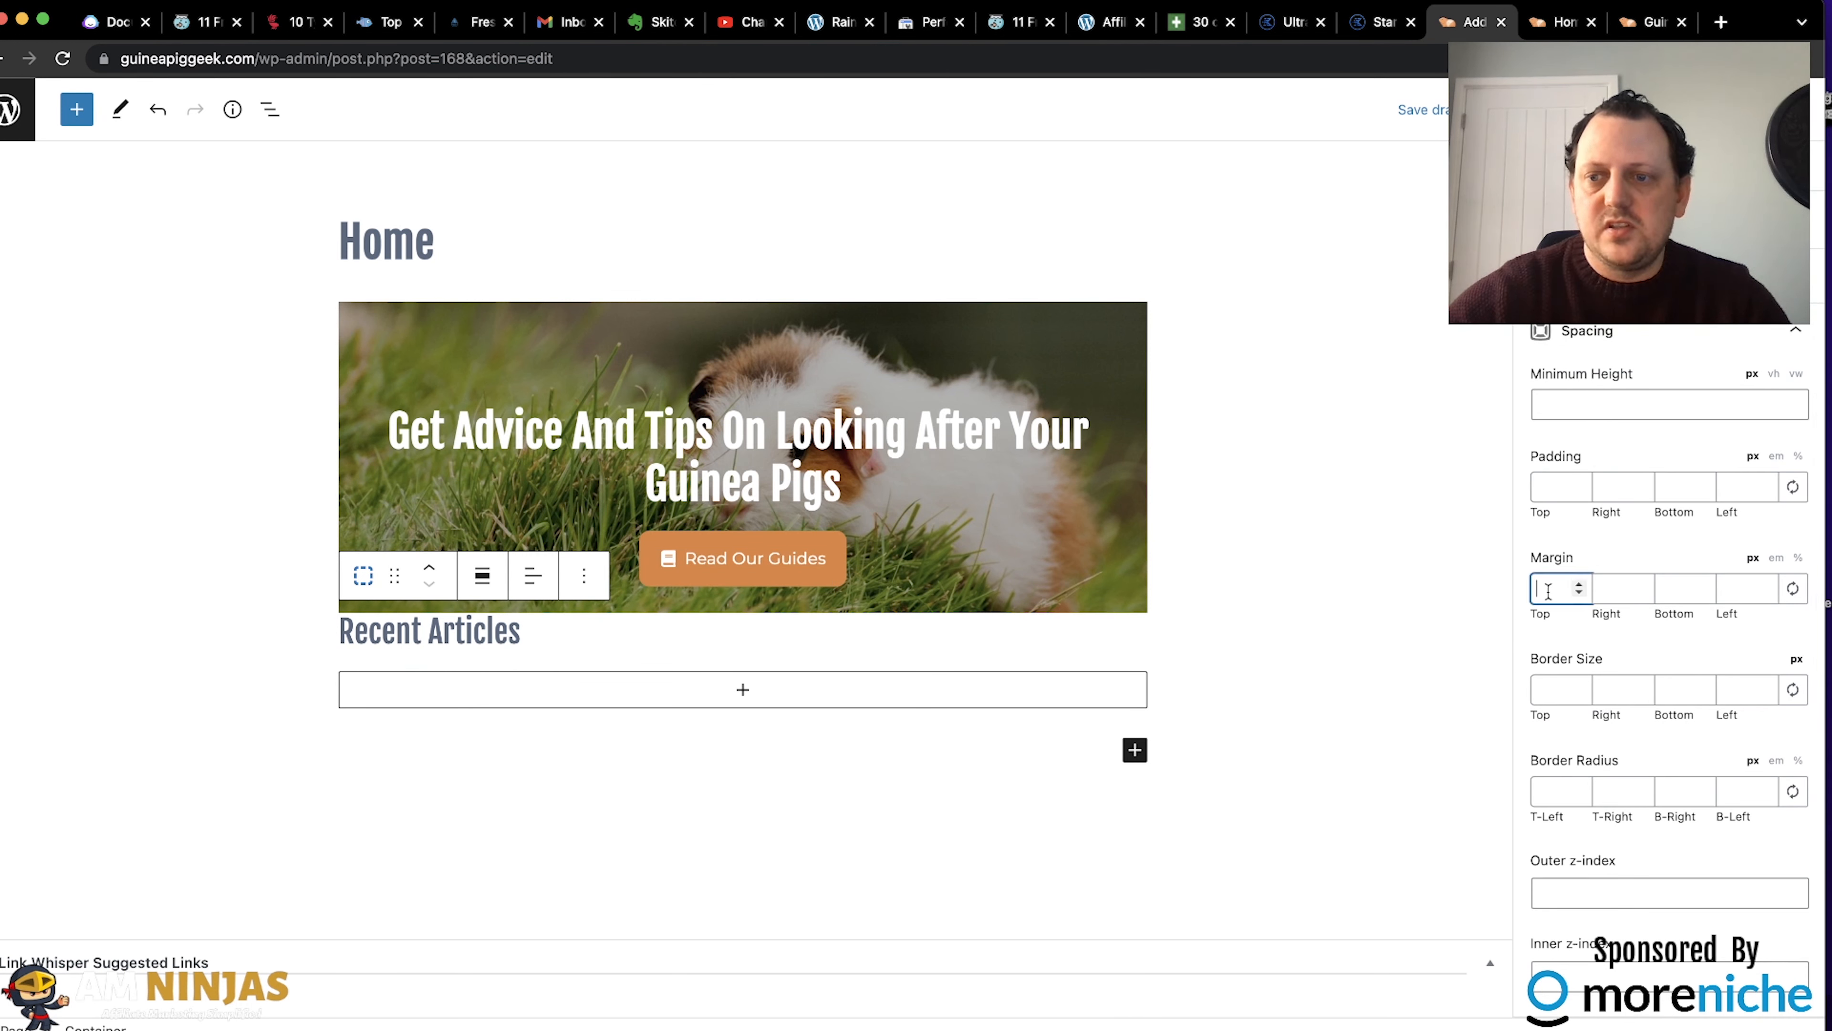
type("40")
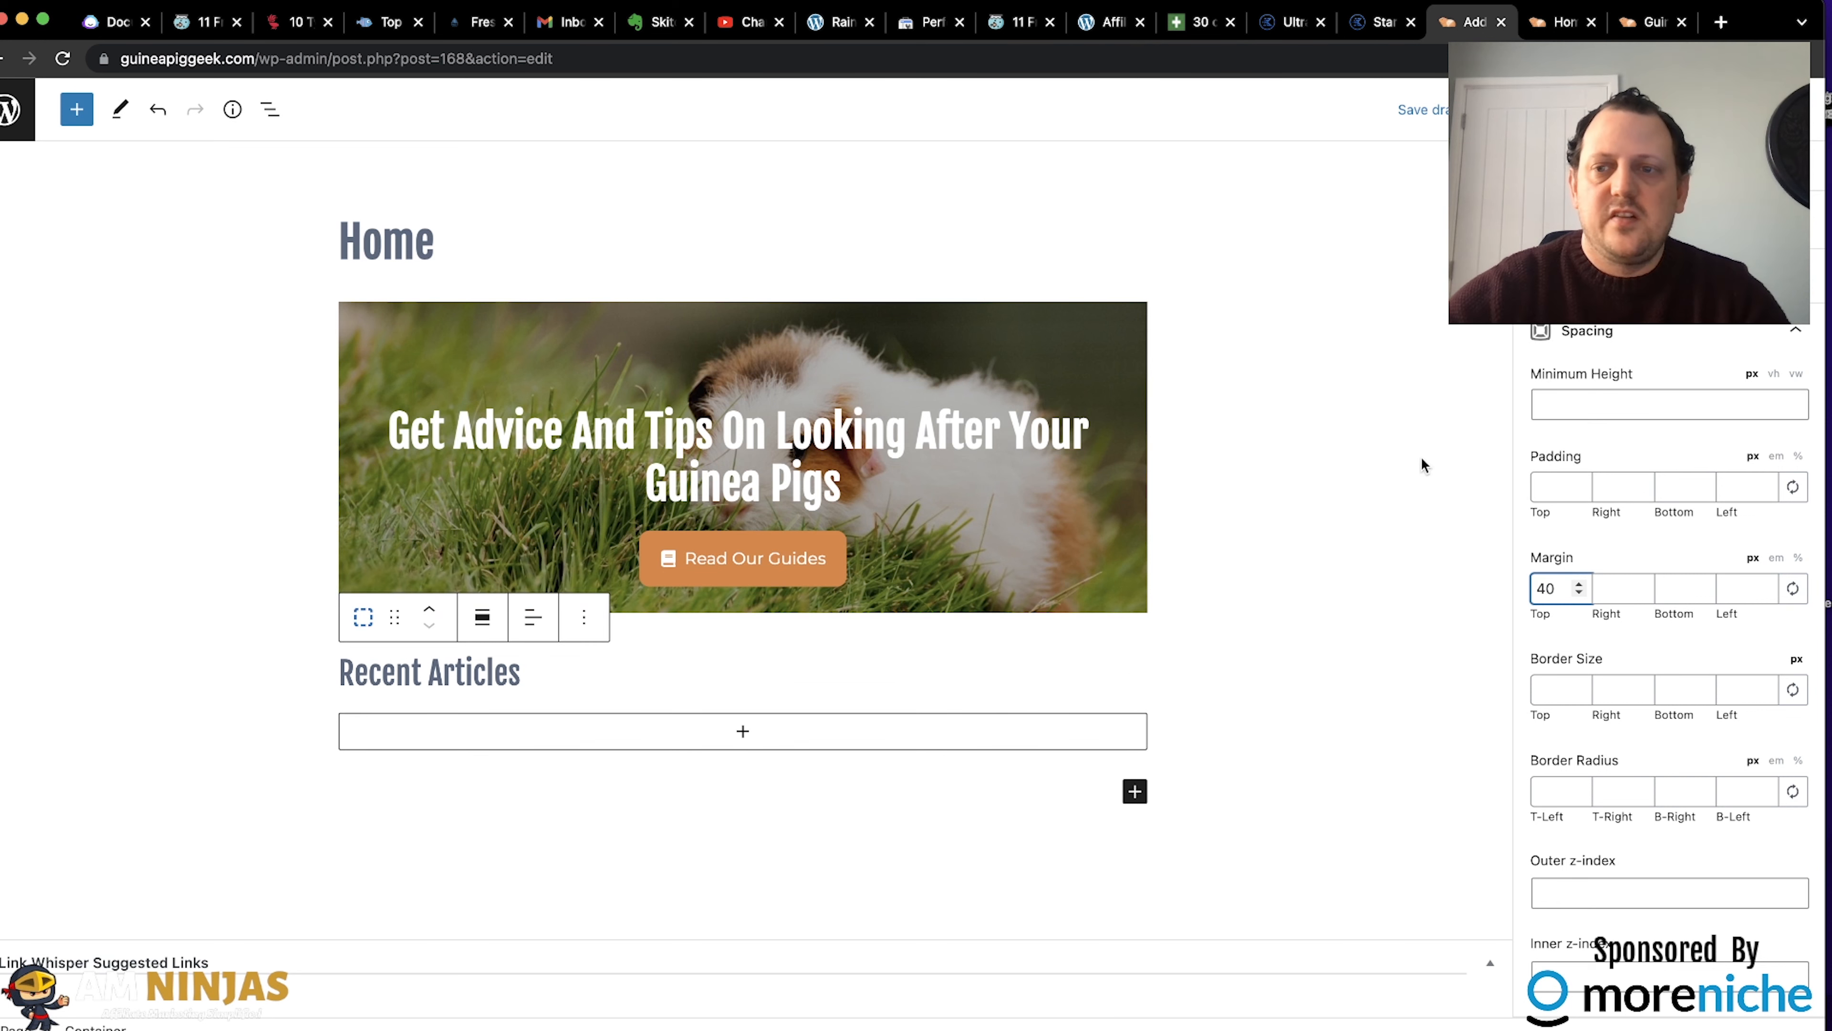
left_click(1416, 495)
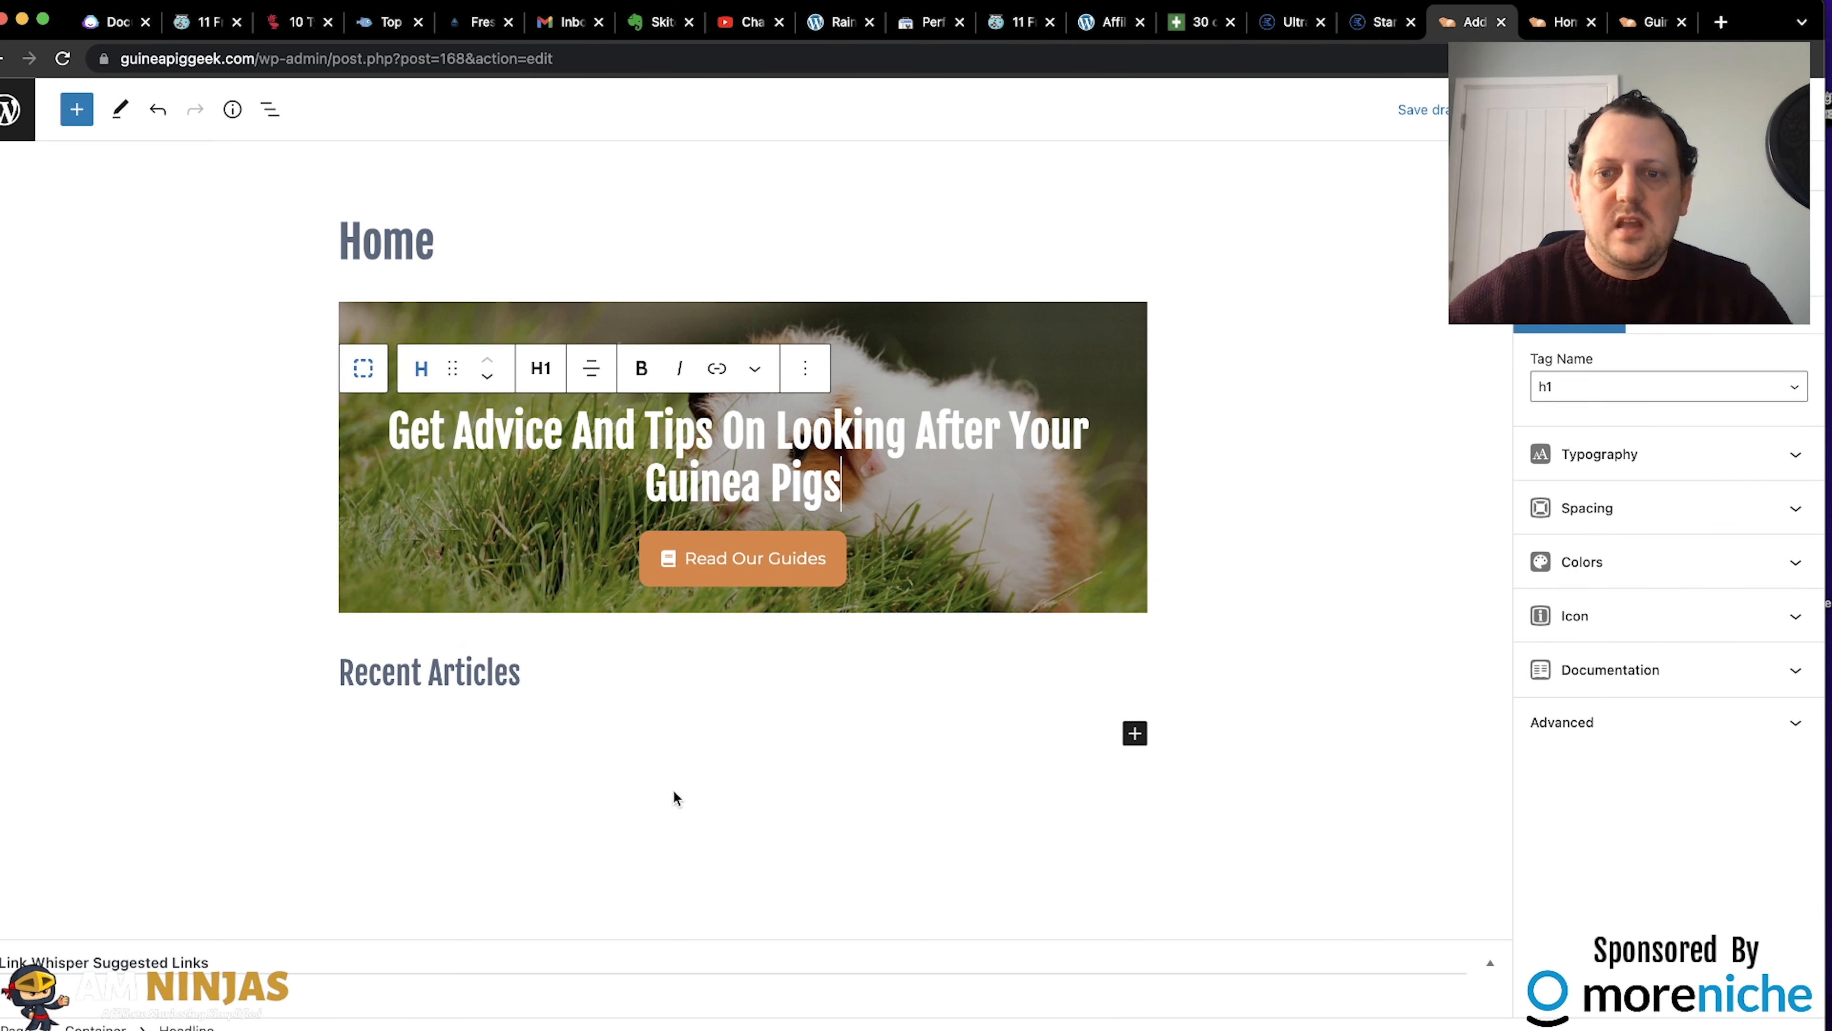
left_click(632, 674)
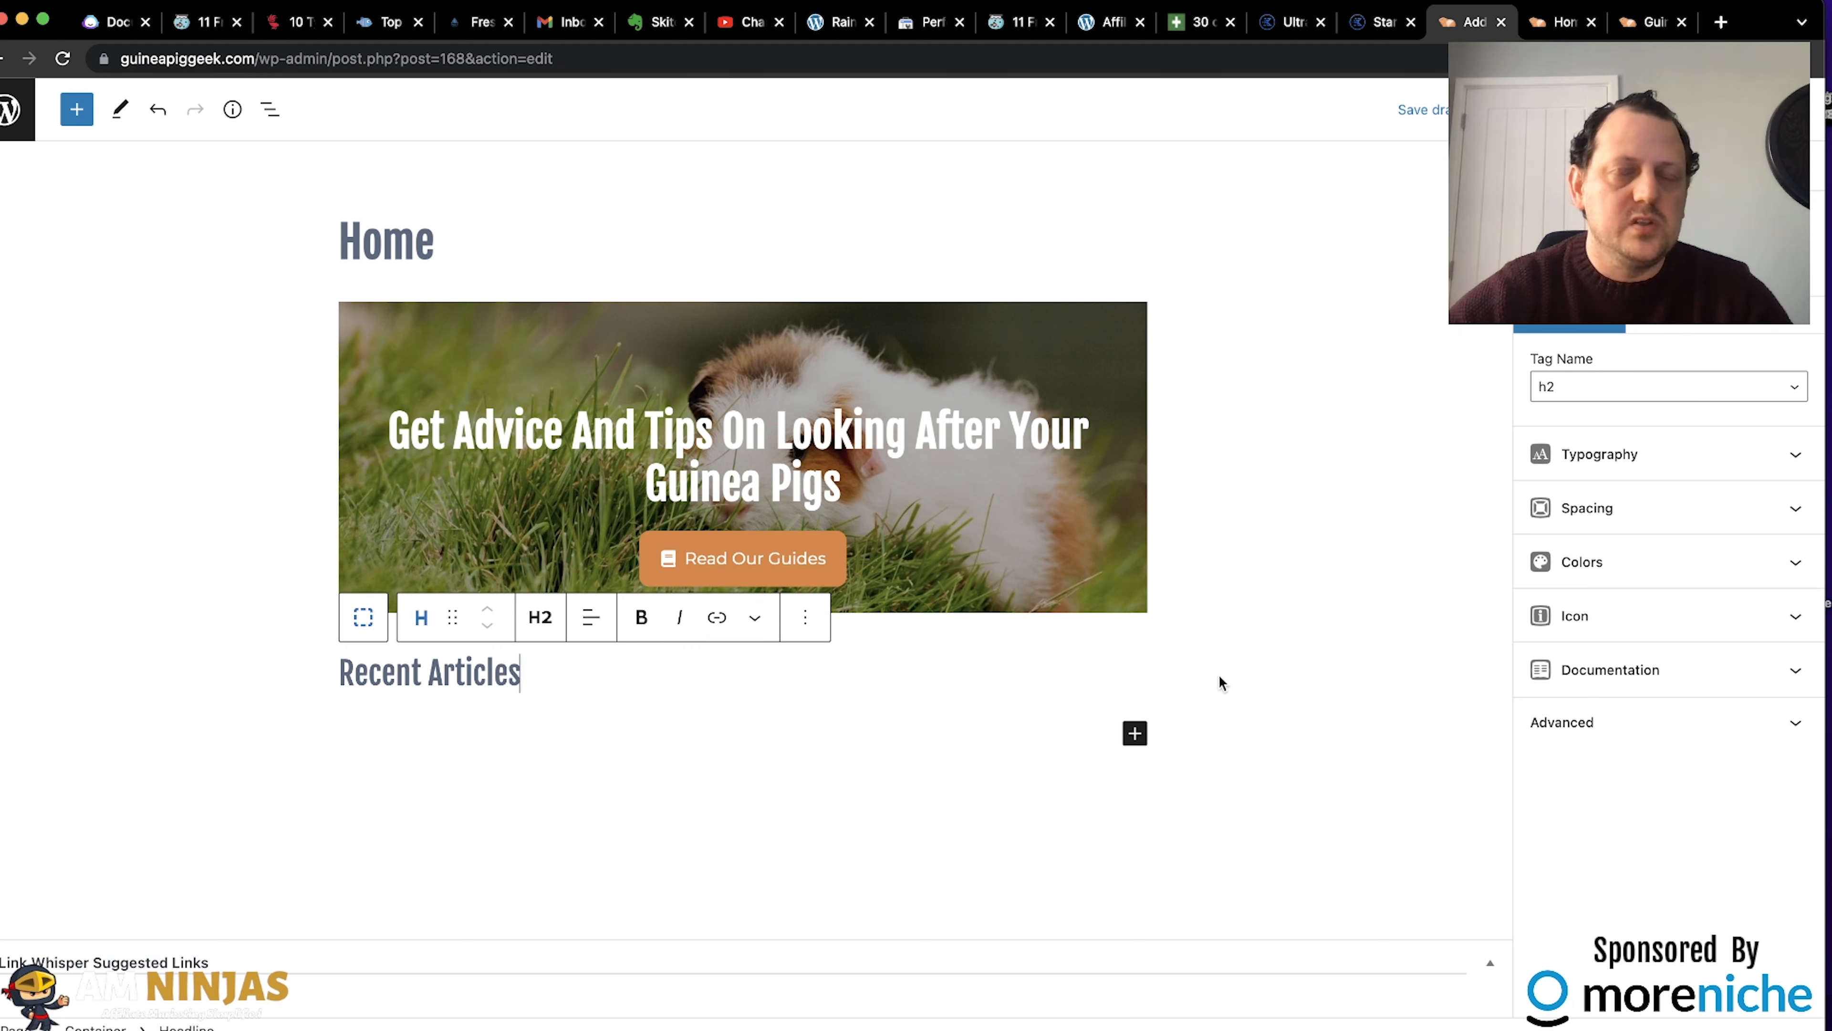
left_click(1253, 669)
left_click(1437, 108)
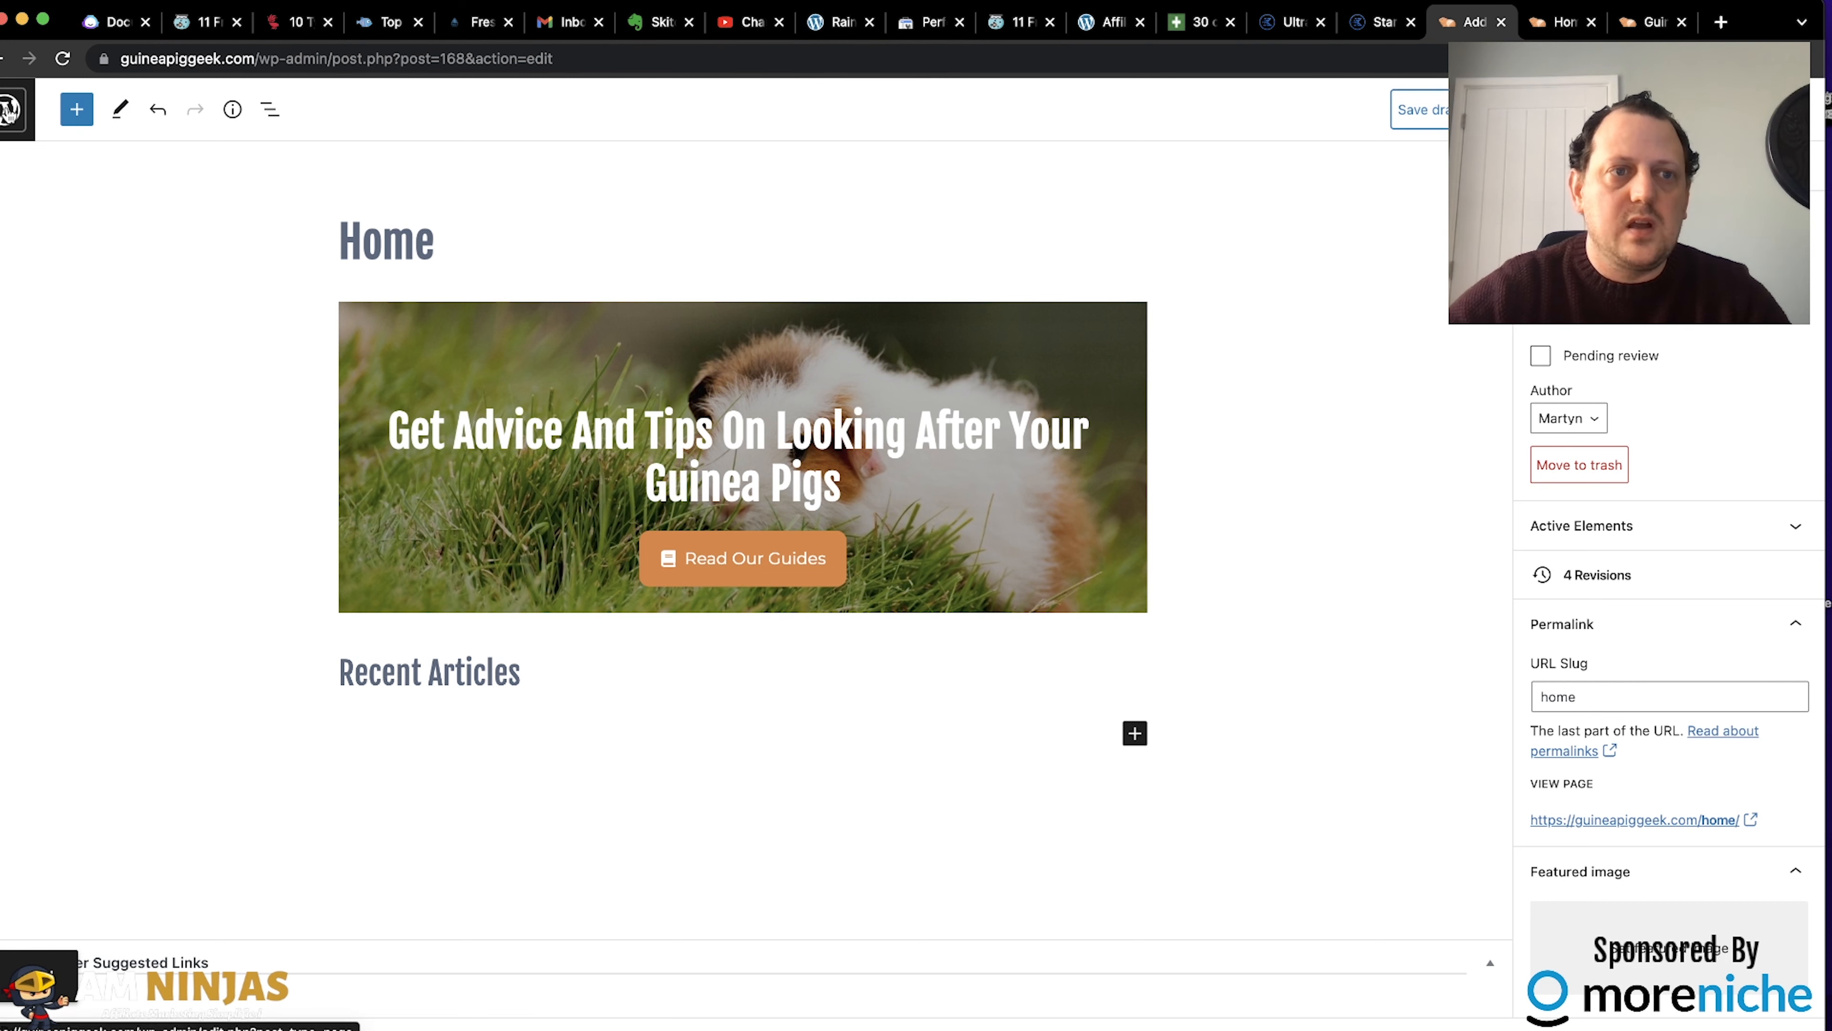
Open the WordPress admin in a new tab and start a new WP Show Posts list.
right_click(12, 107)
left_click(39, 120)
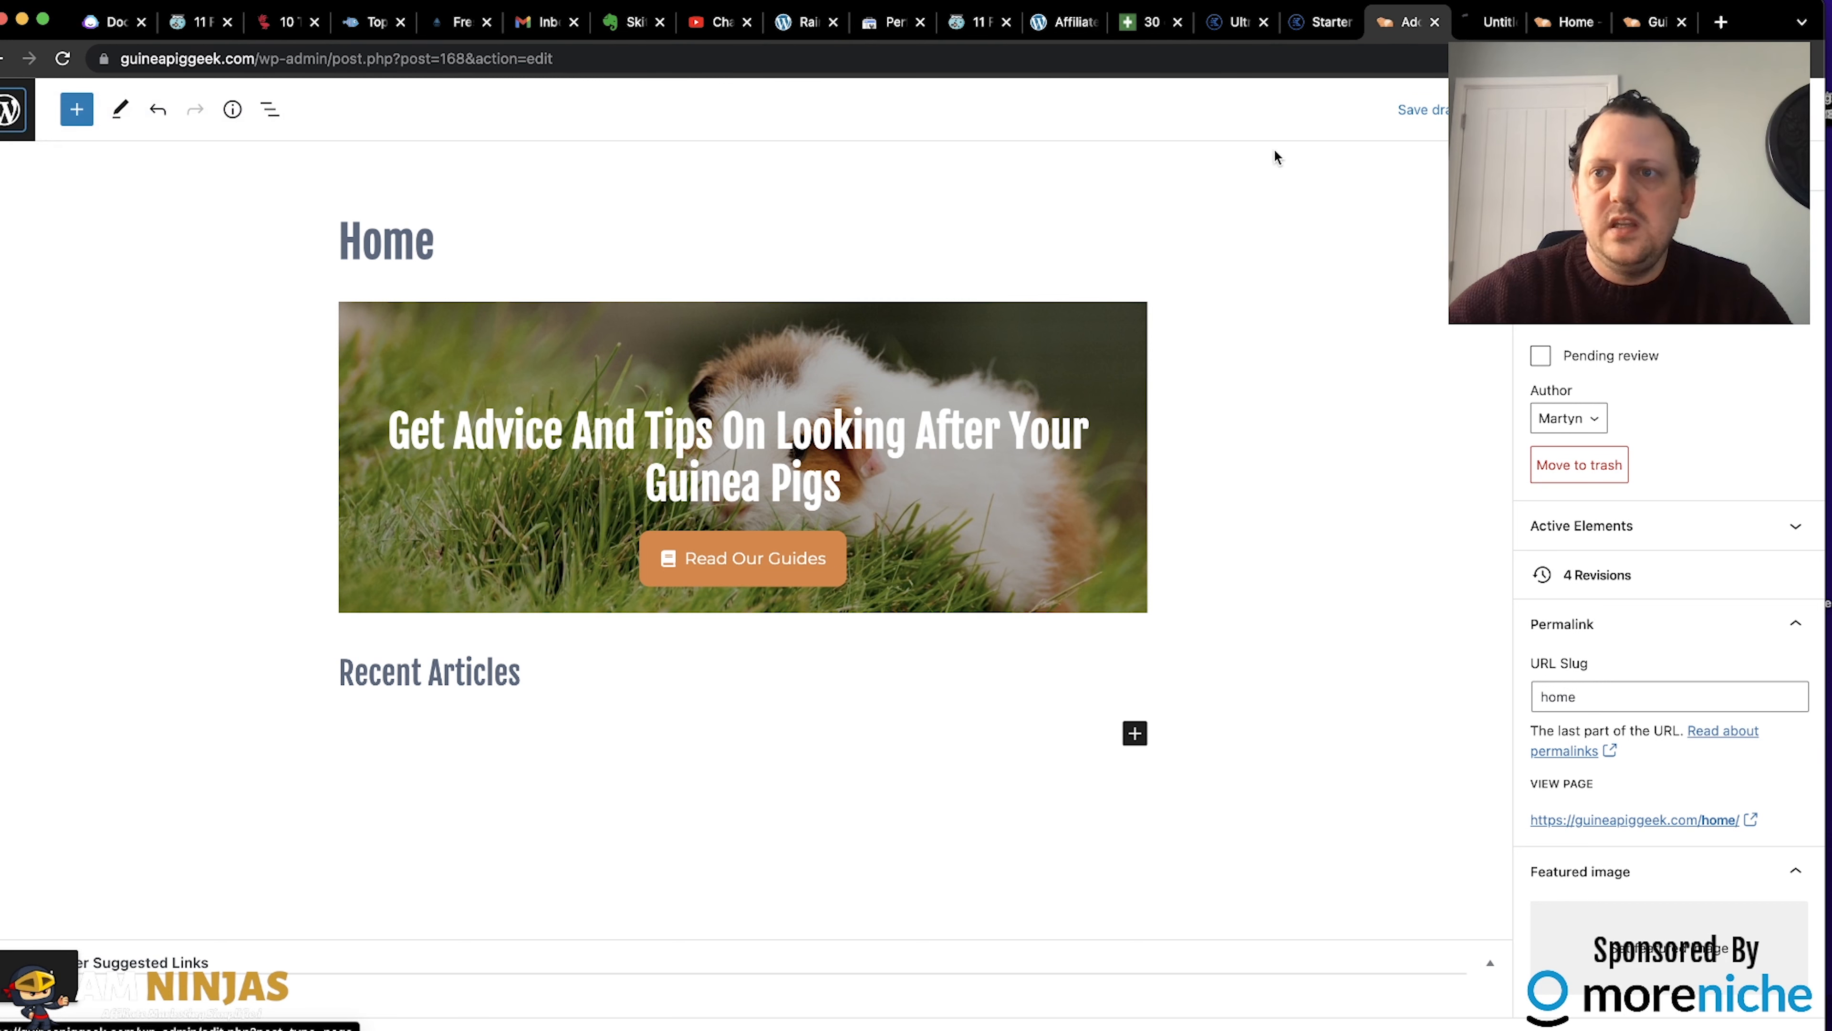
left_click(1485, 27)
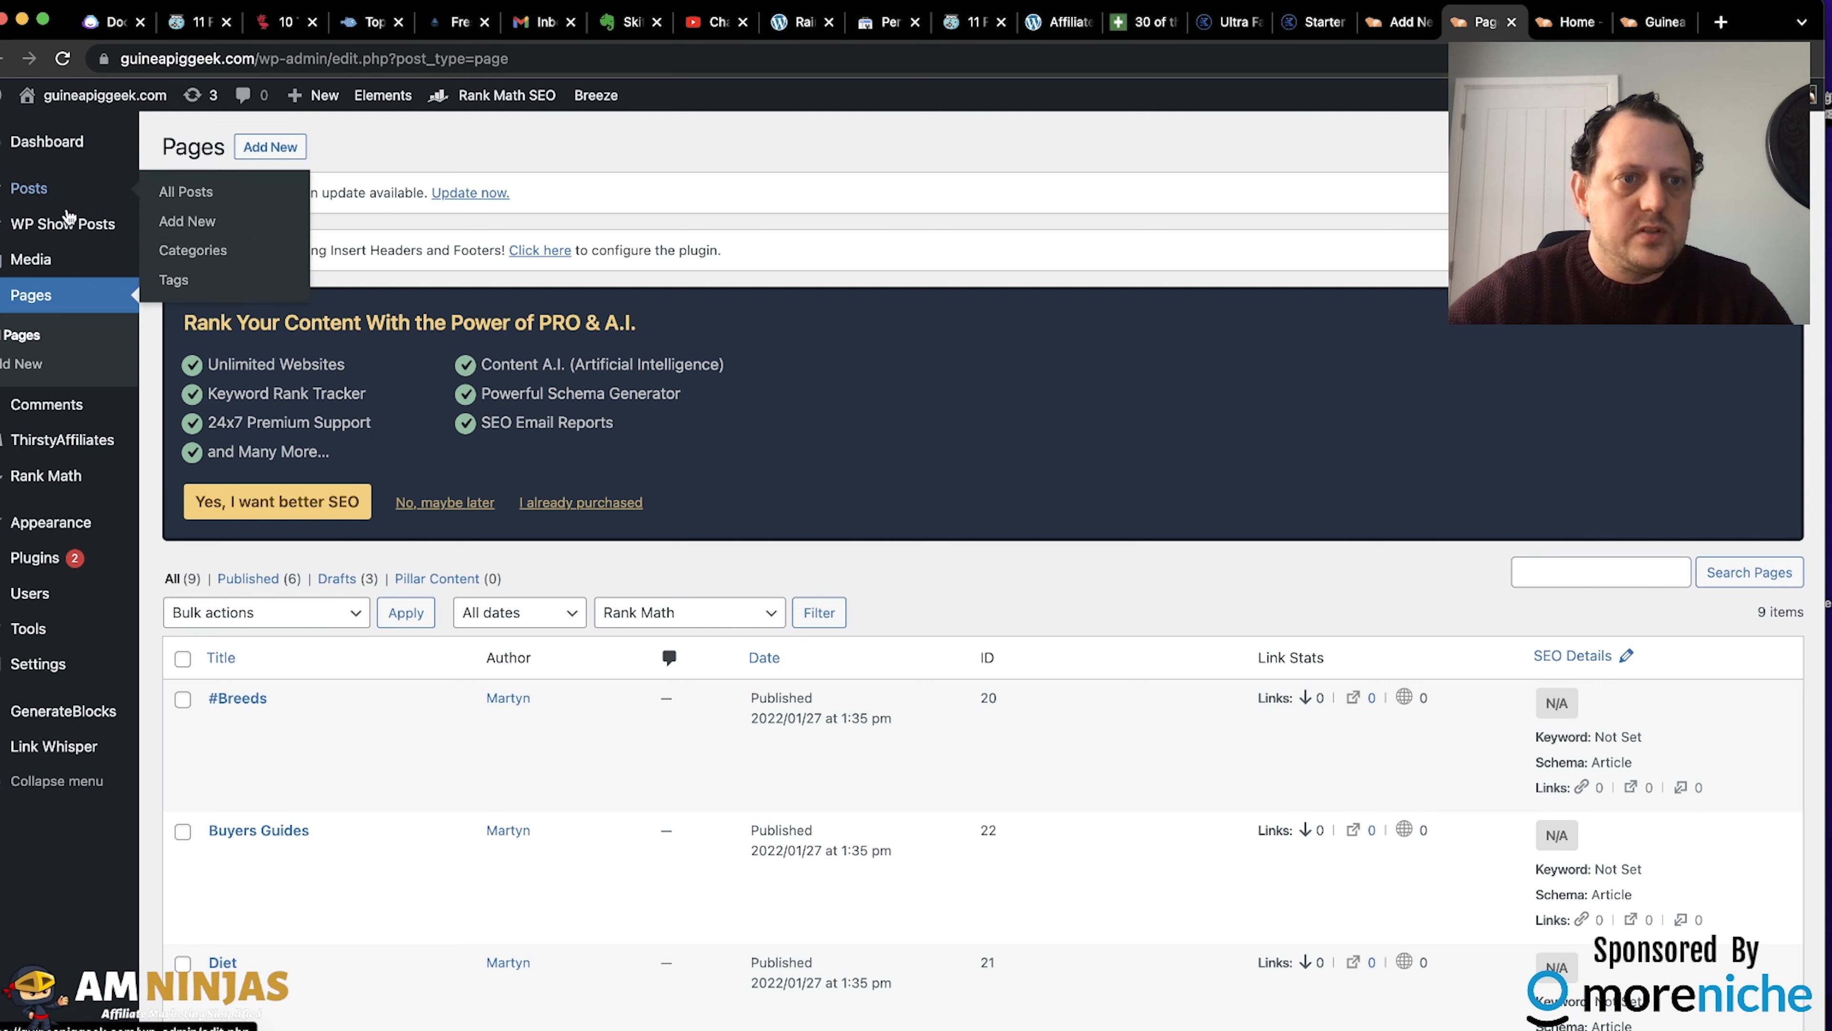
mouse_move(65, 230)
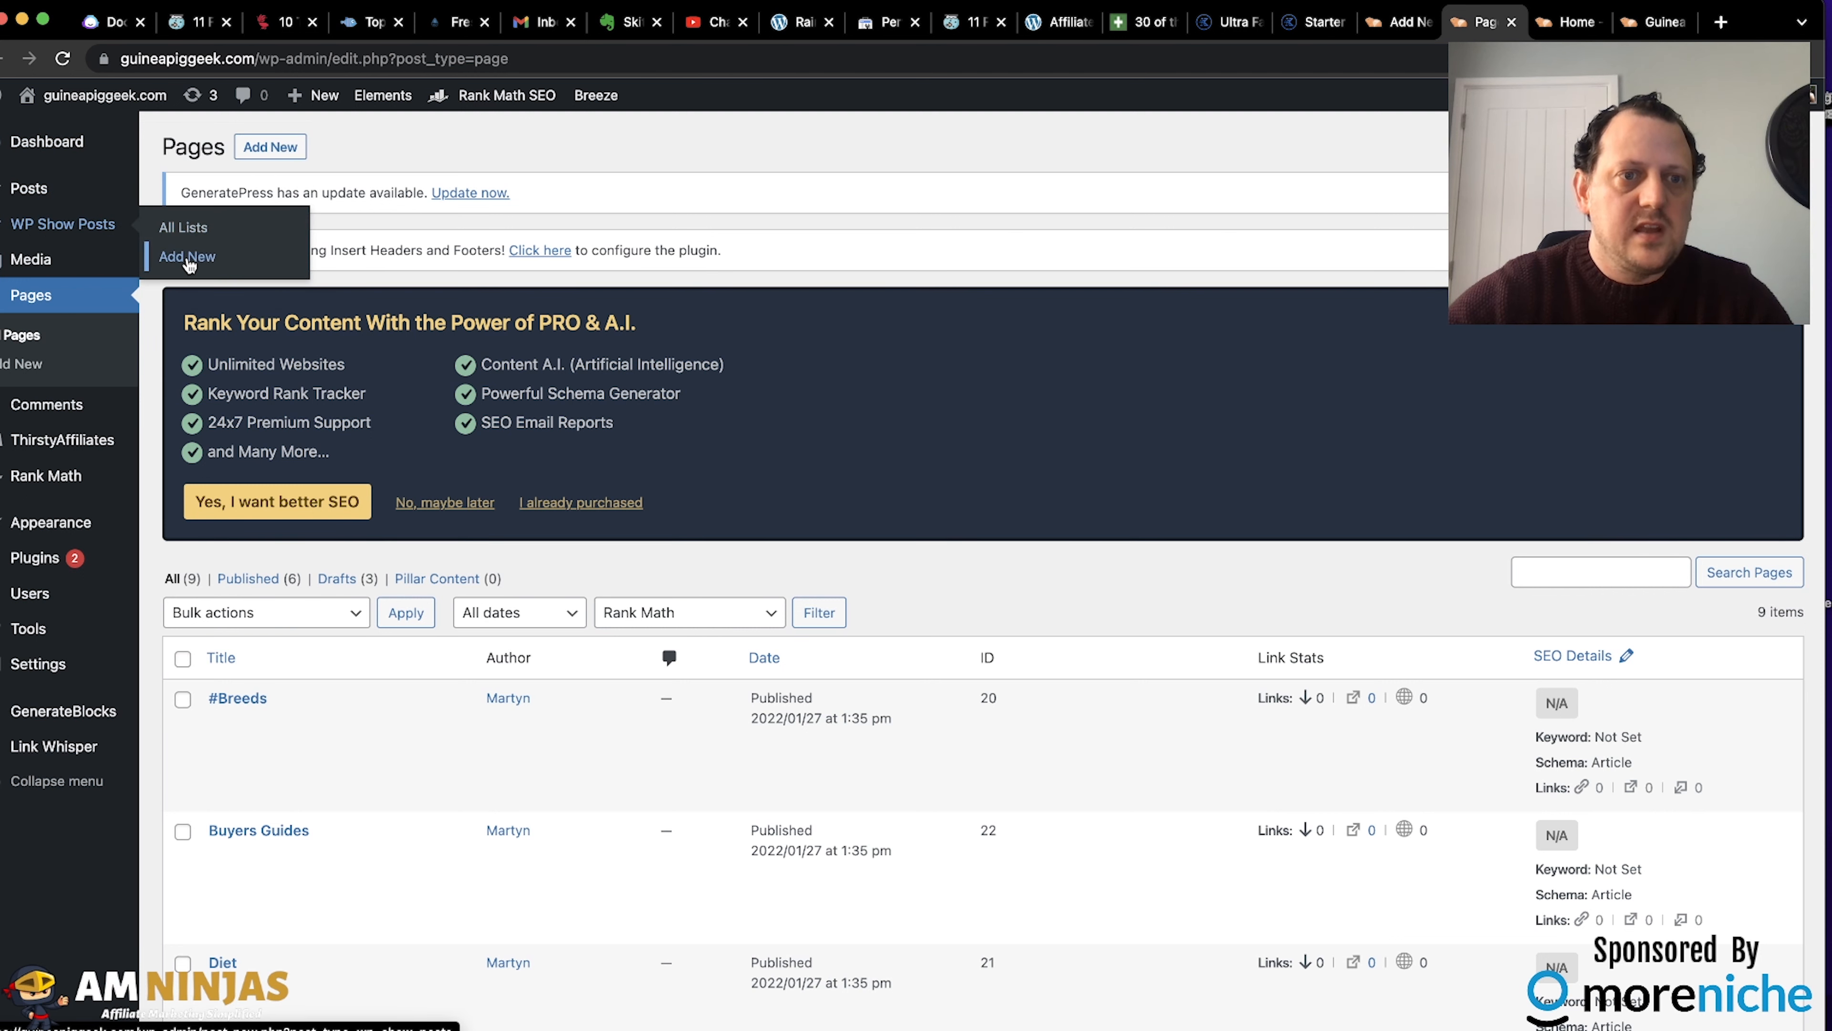
left_click(188, 260)
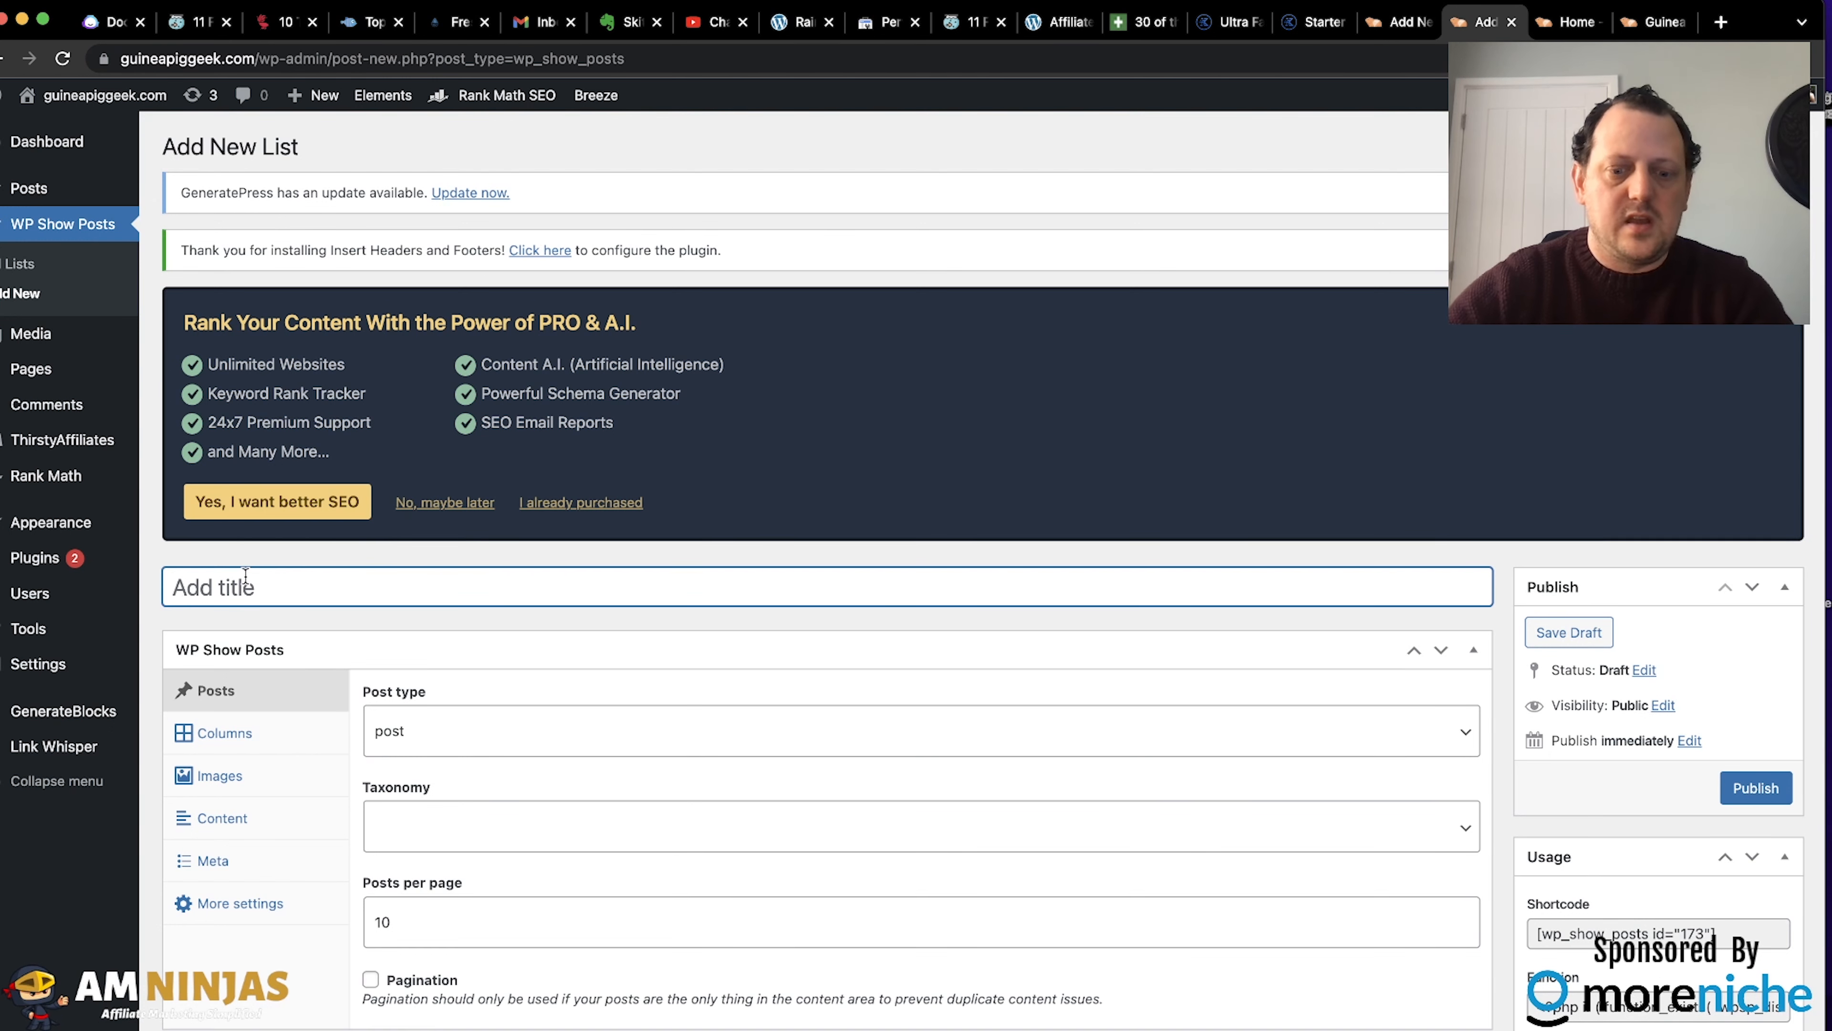
Title the list "Recent", keep its post type as post, and set it to 6 posts per page.
type("Recent")
scroll(352, 623, "down", 2)
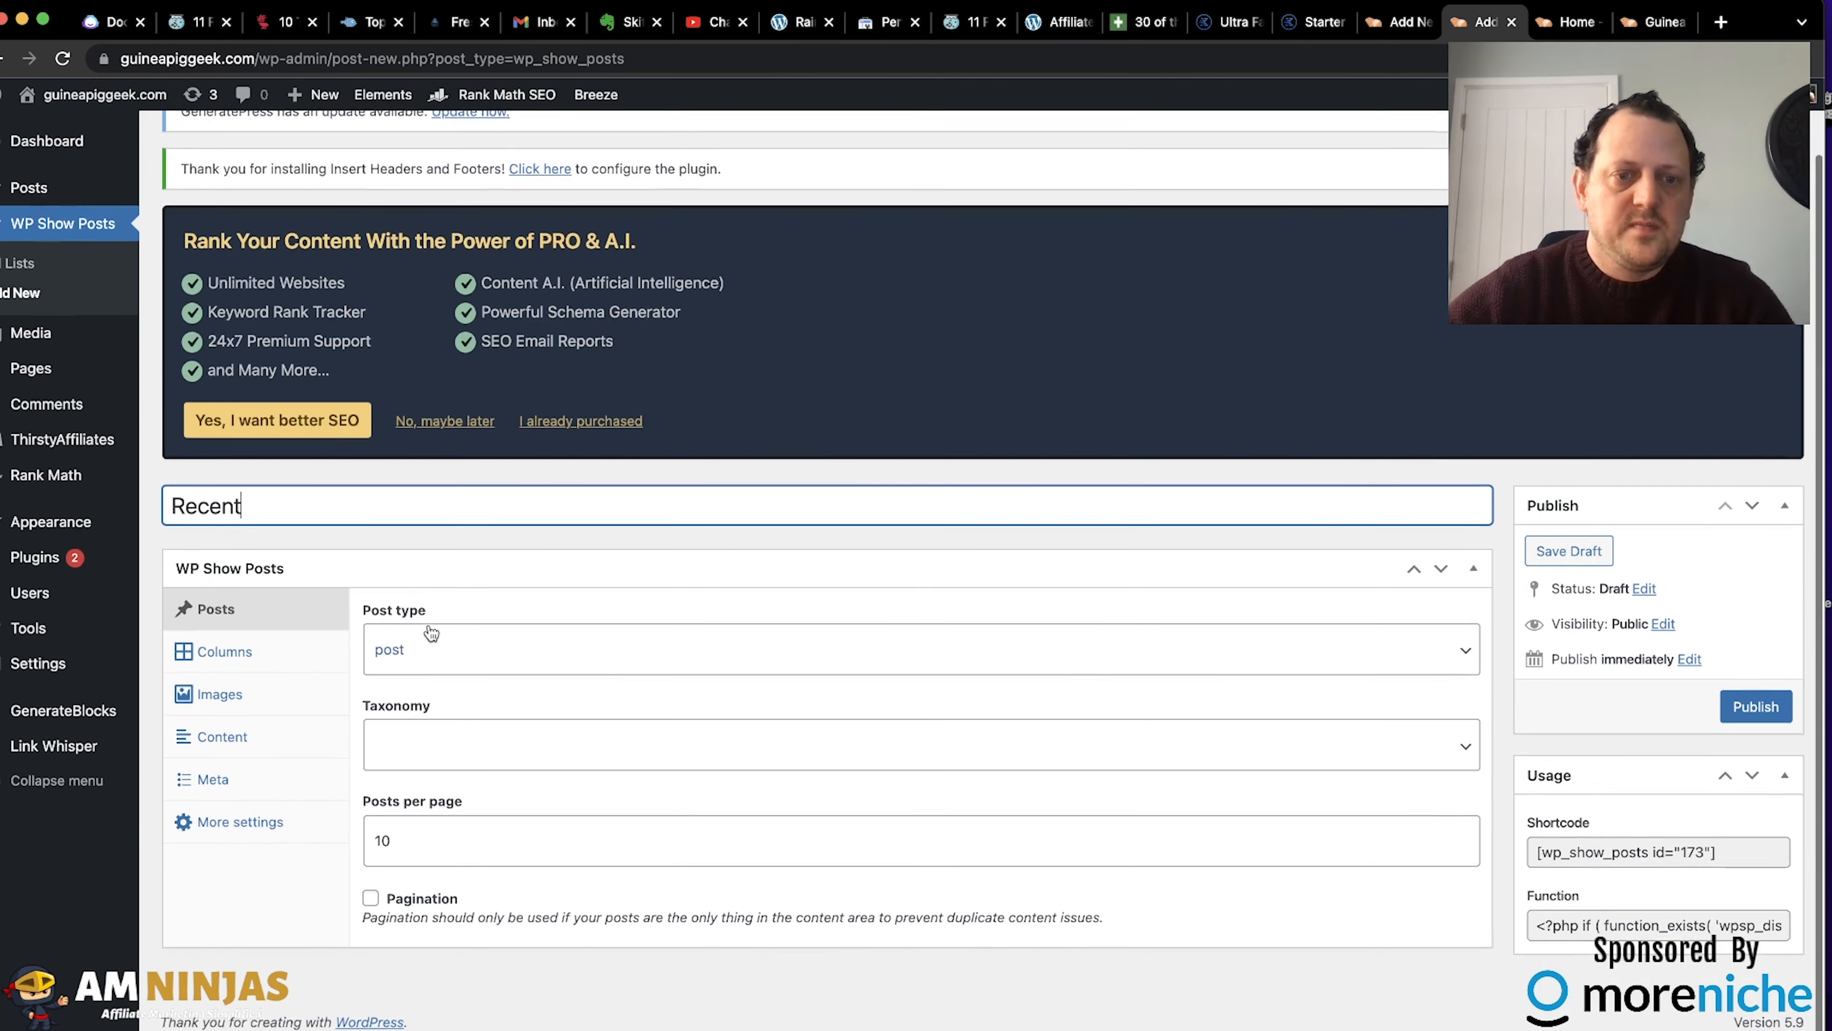
left_click(418, 652)
left_click(416, 653)
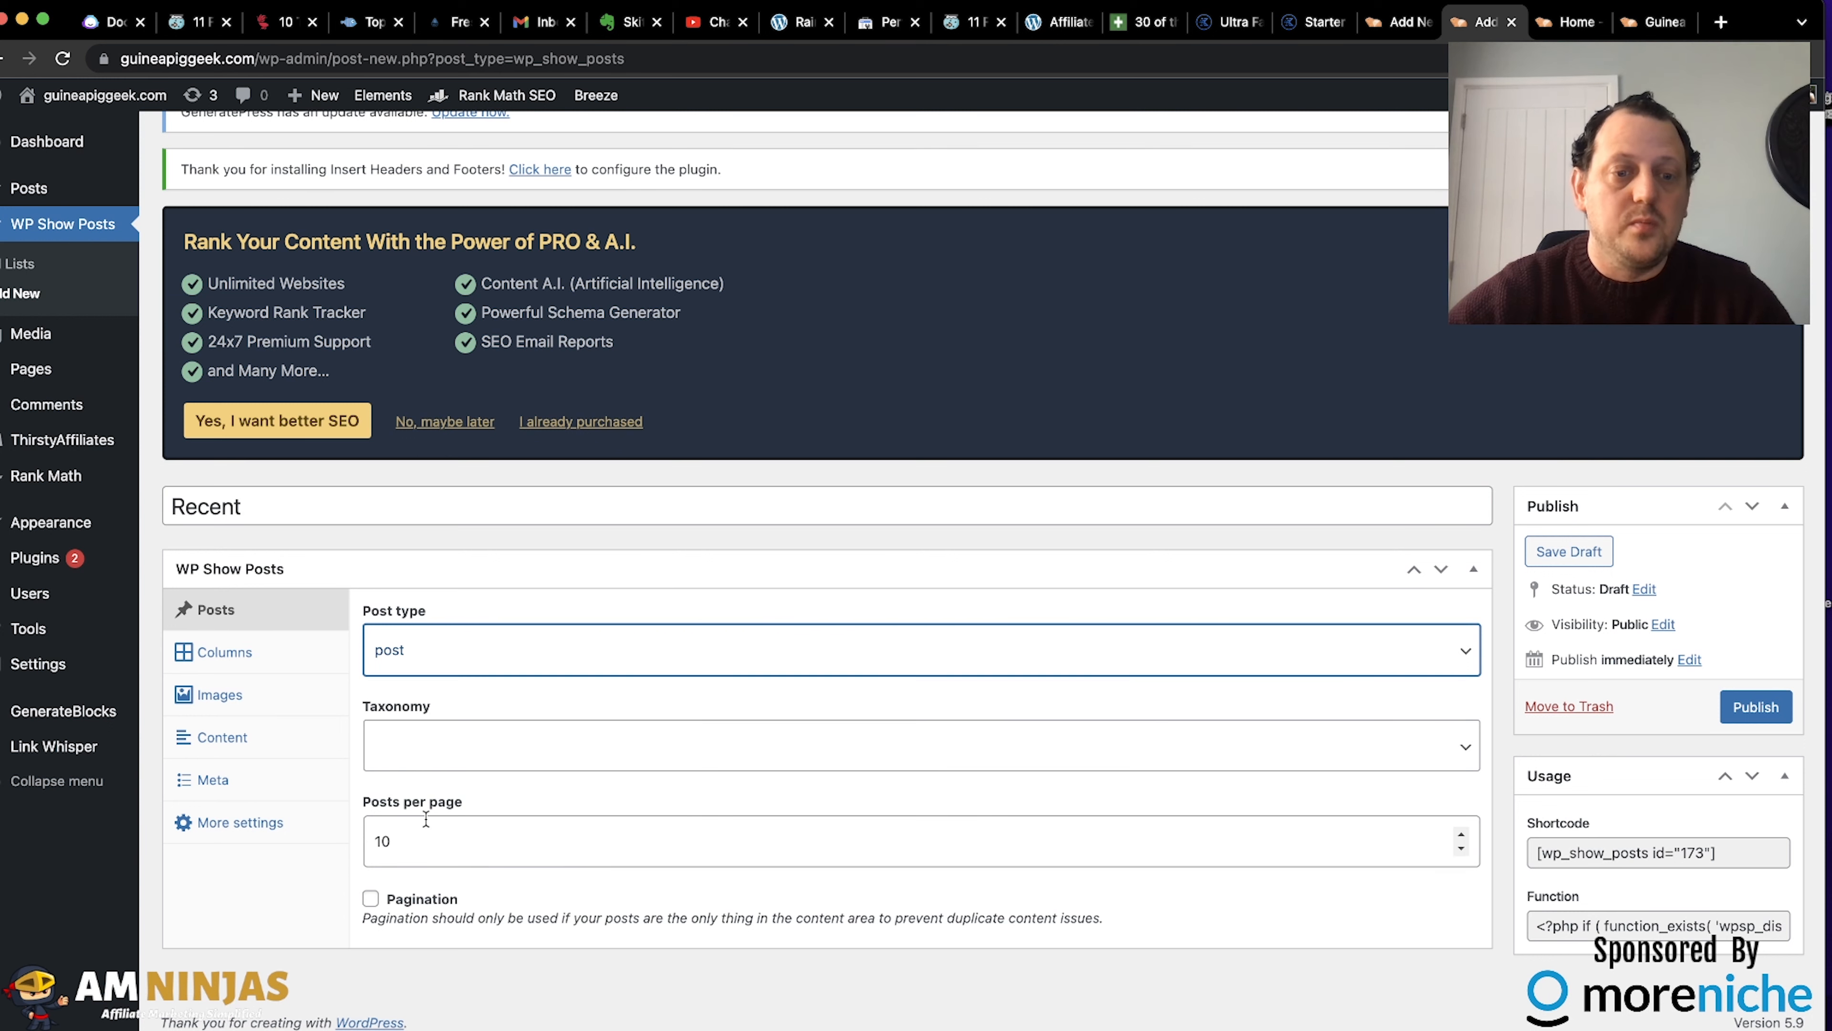
left_click(394, 842)
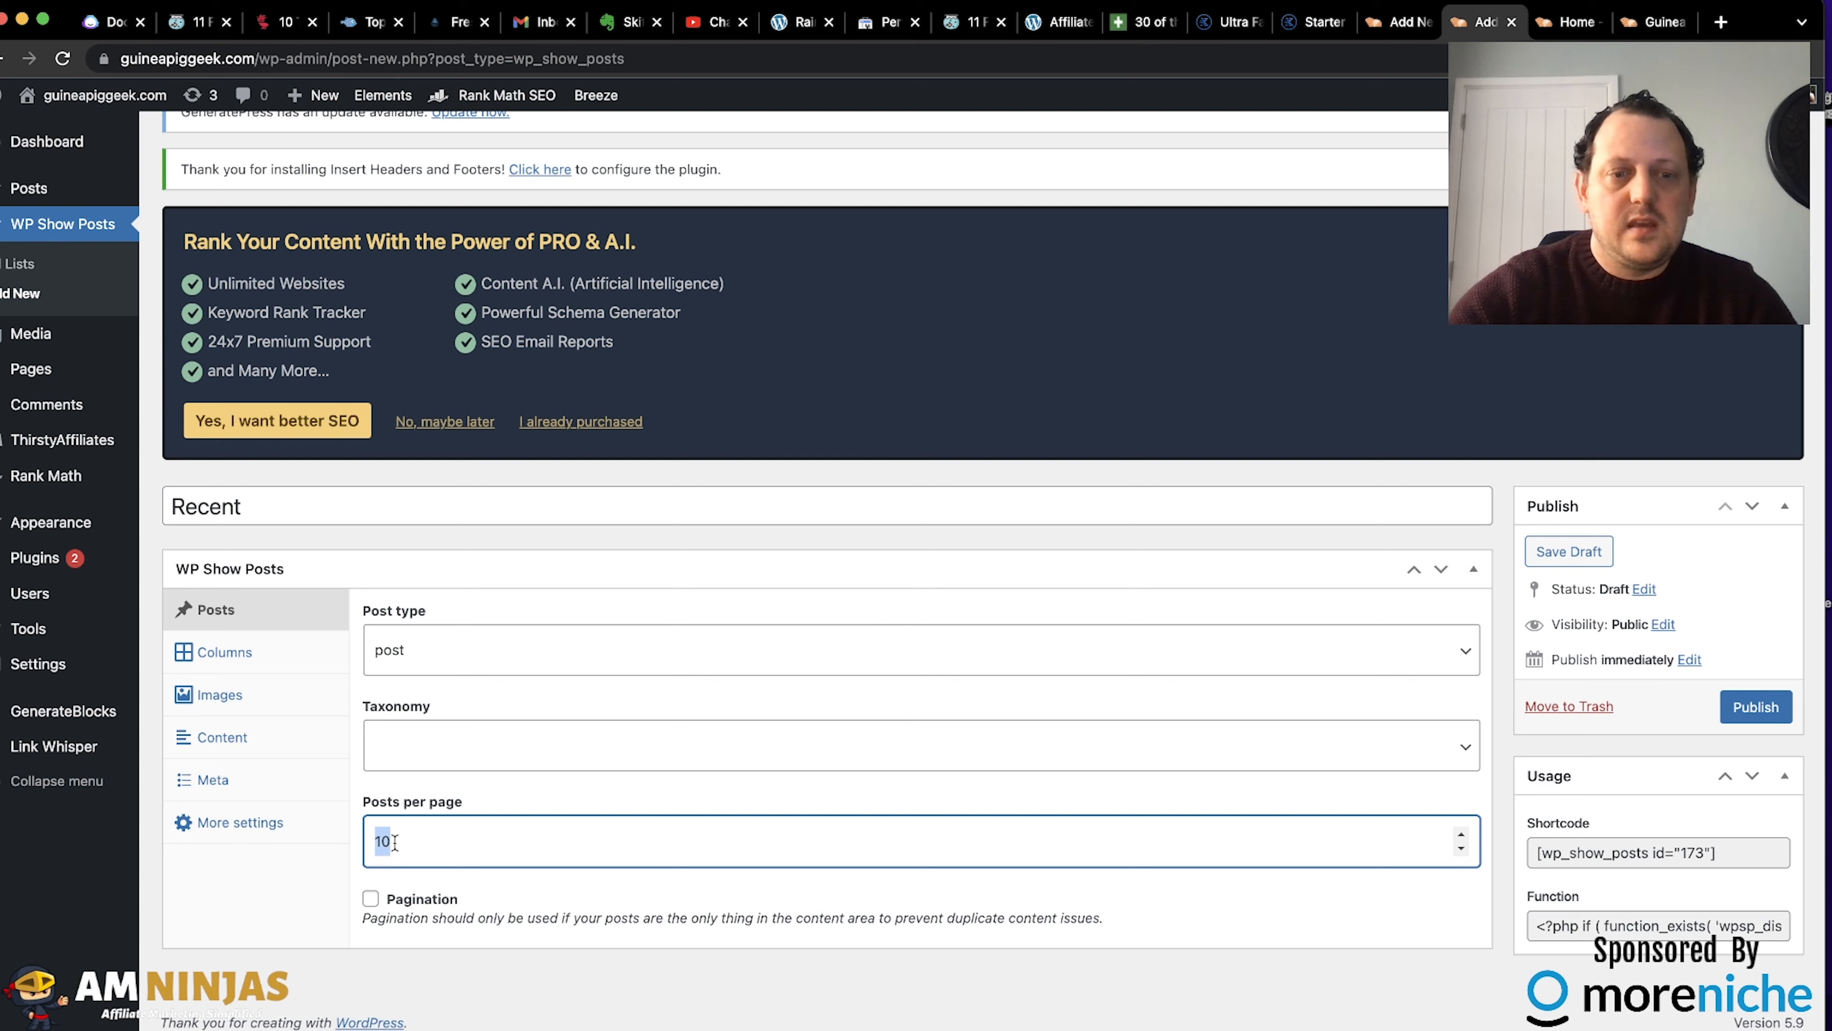
type("6")
left_click(443, 782)
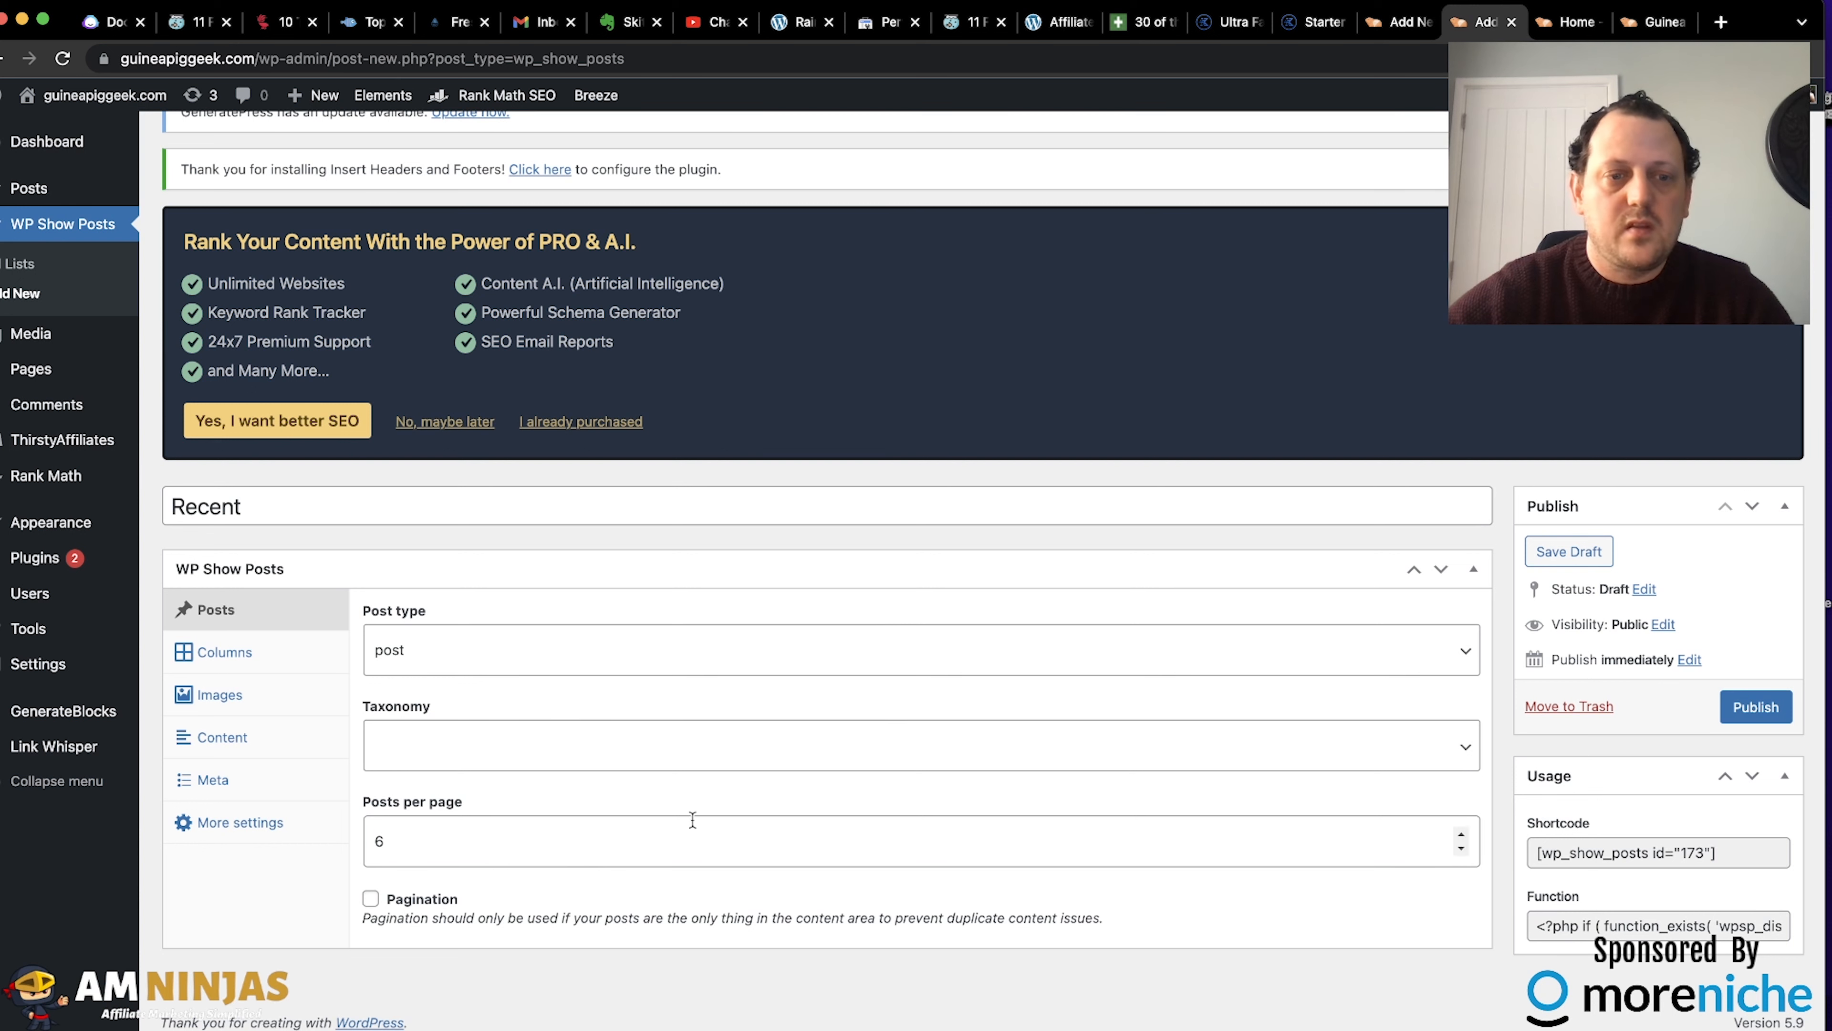
Set the list's number of columns to 3.
left_click(266, 653)
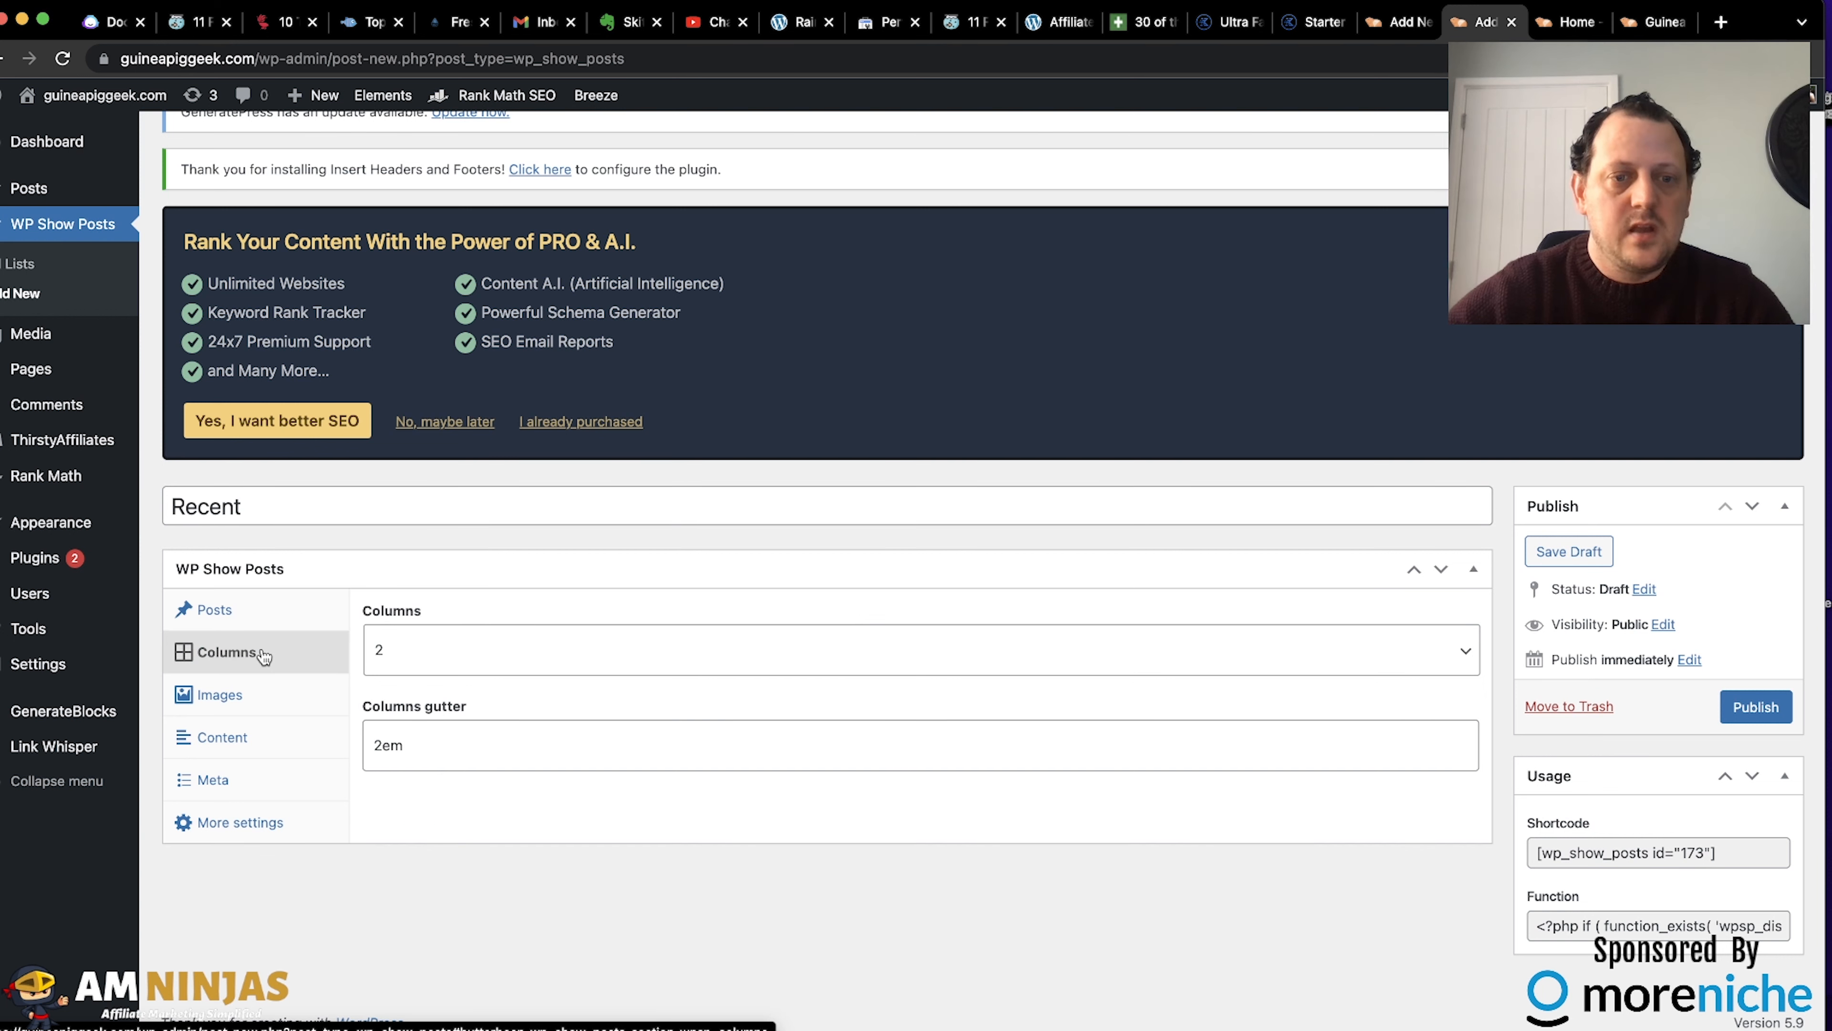
left_click(393, 647)
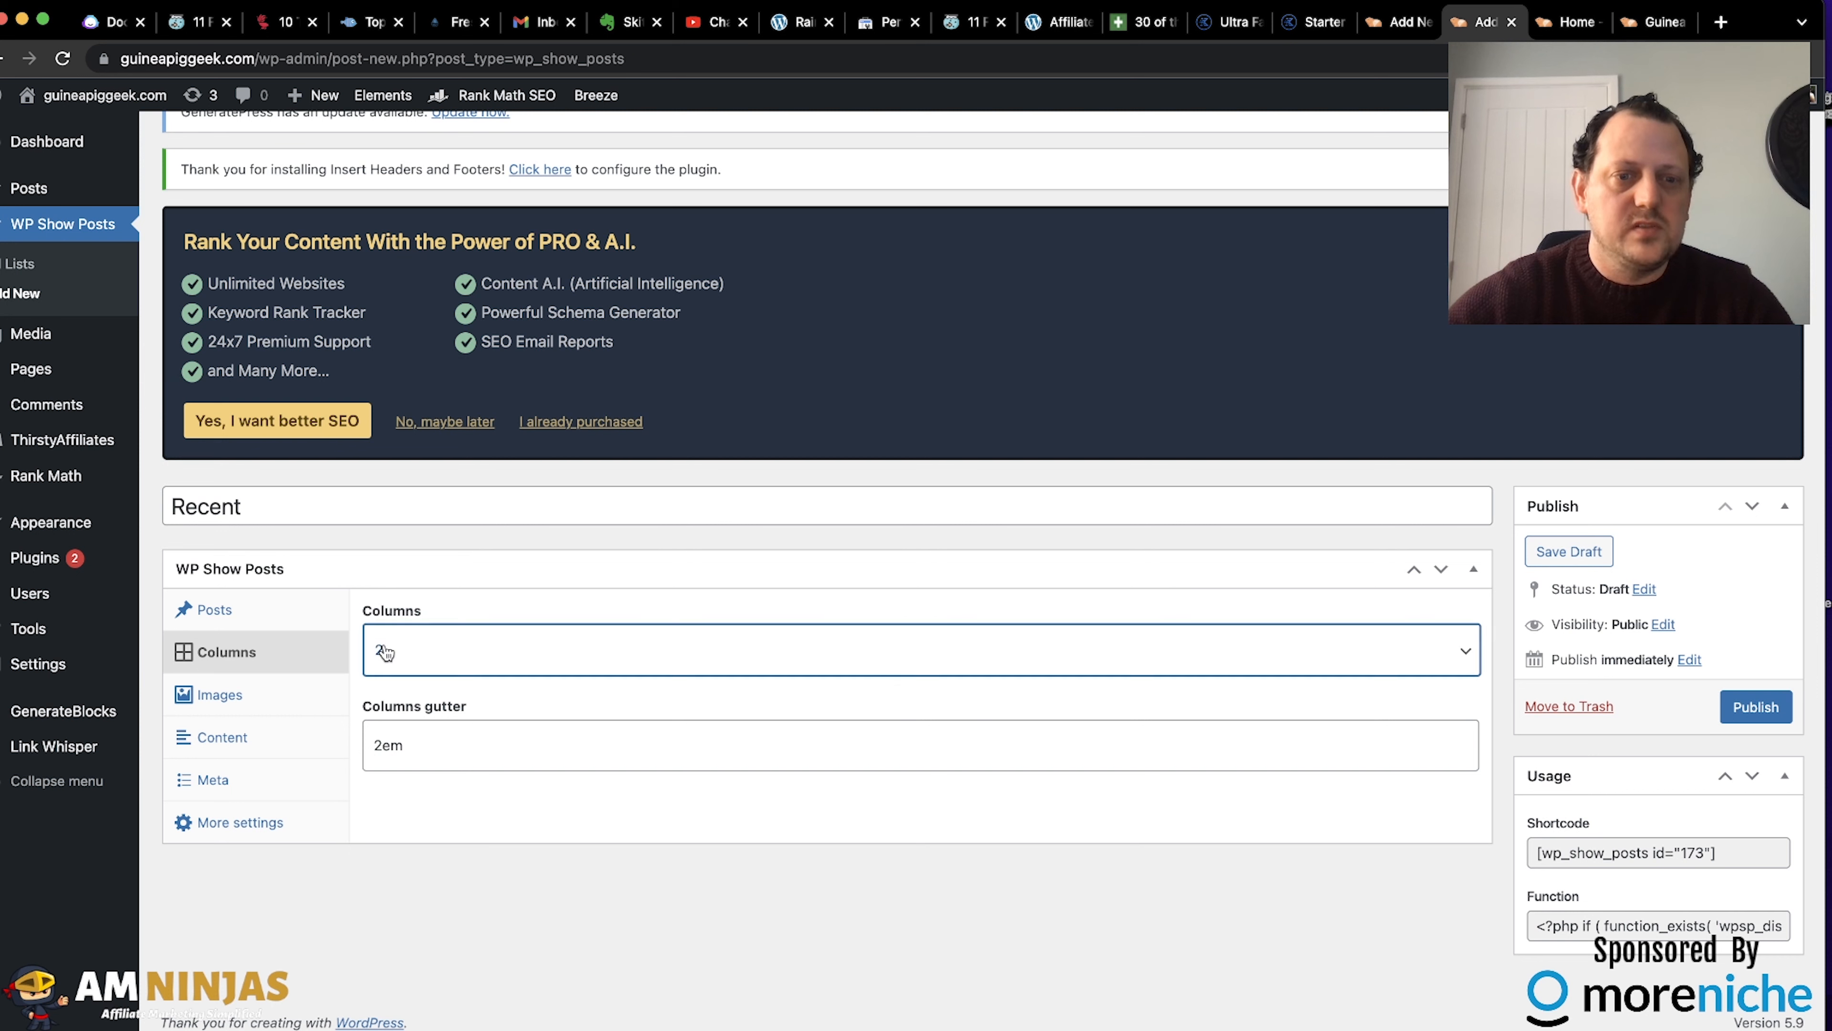
left_click(390, 677)
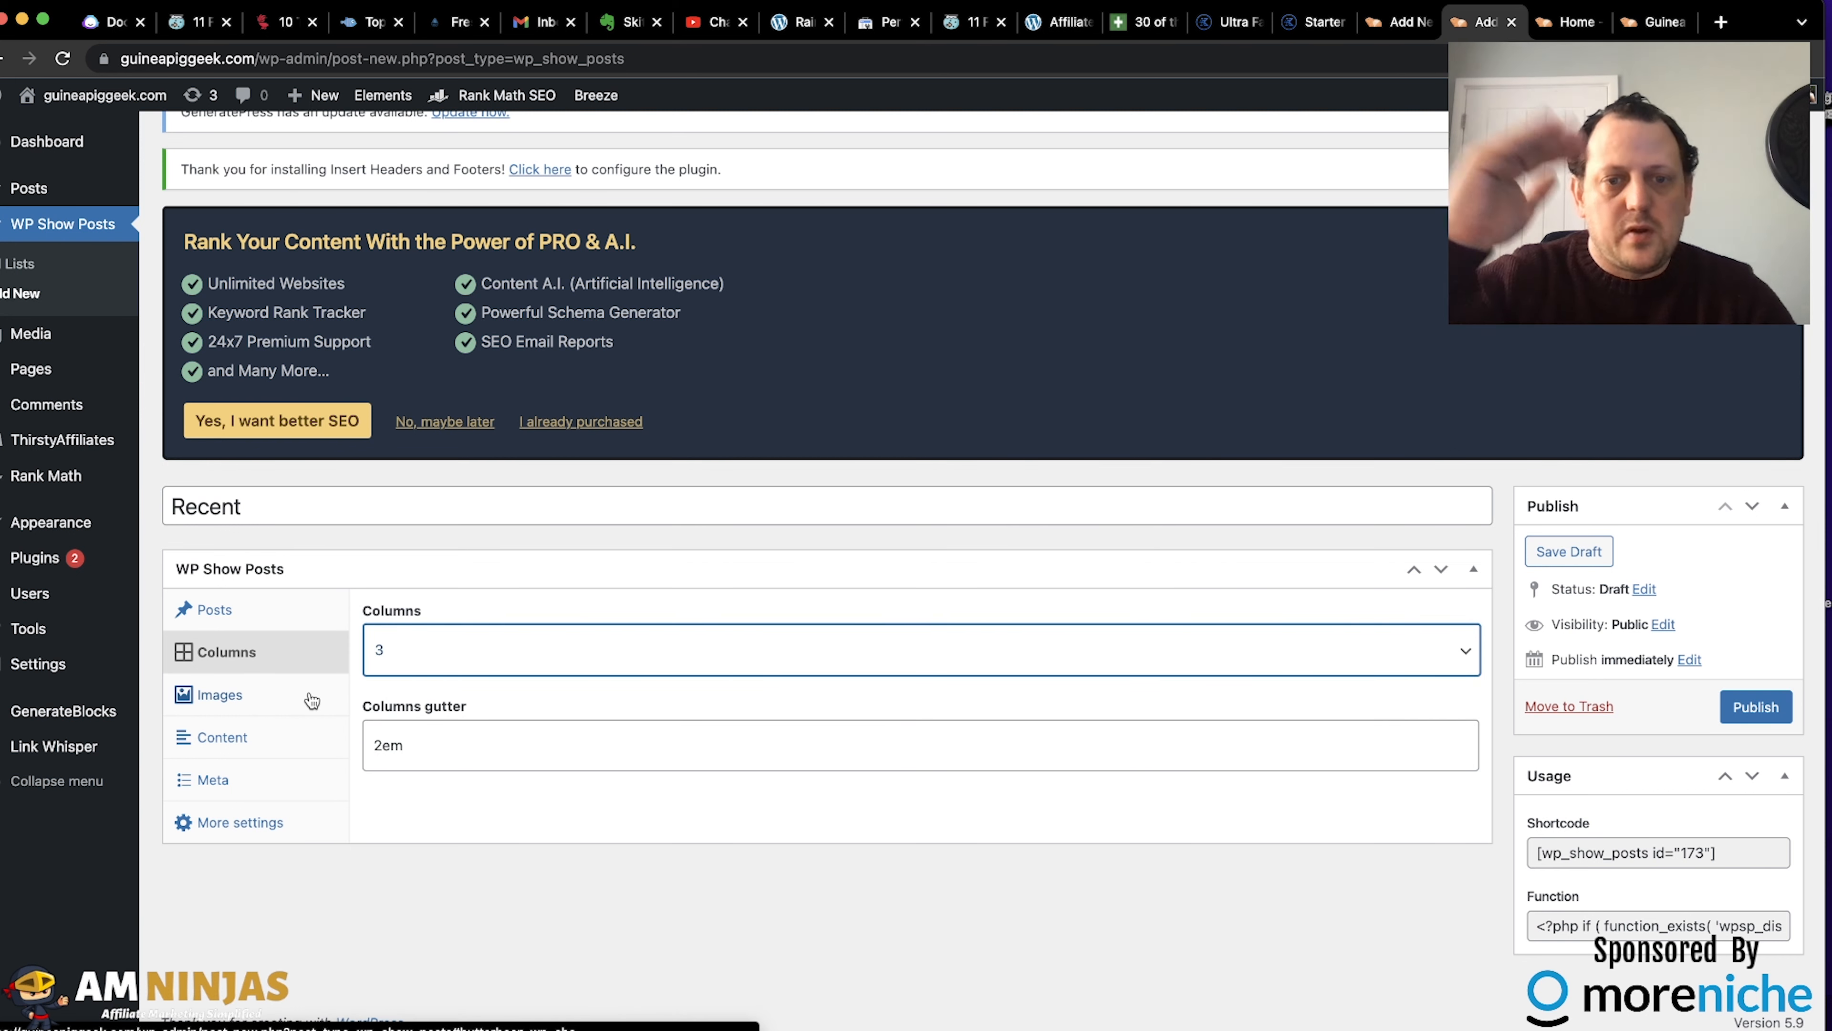
Review the list's image and content settings and compare them with the excerpts on the site's live blog page.
left_click(279, 702)
scroll(549, 586, "down", 1)
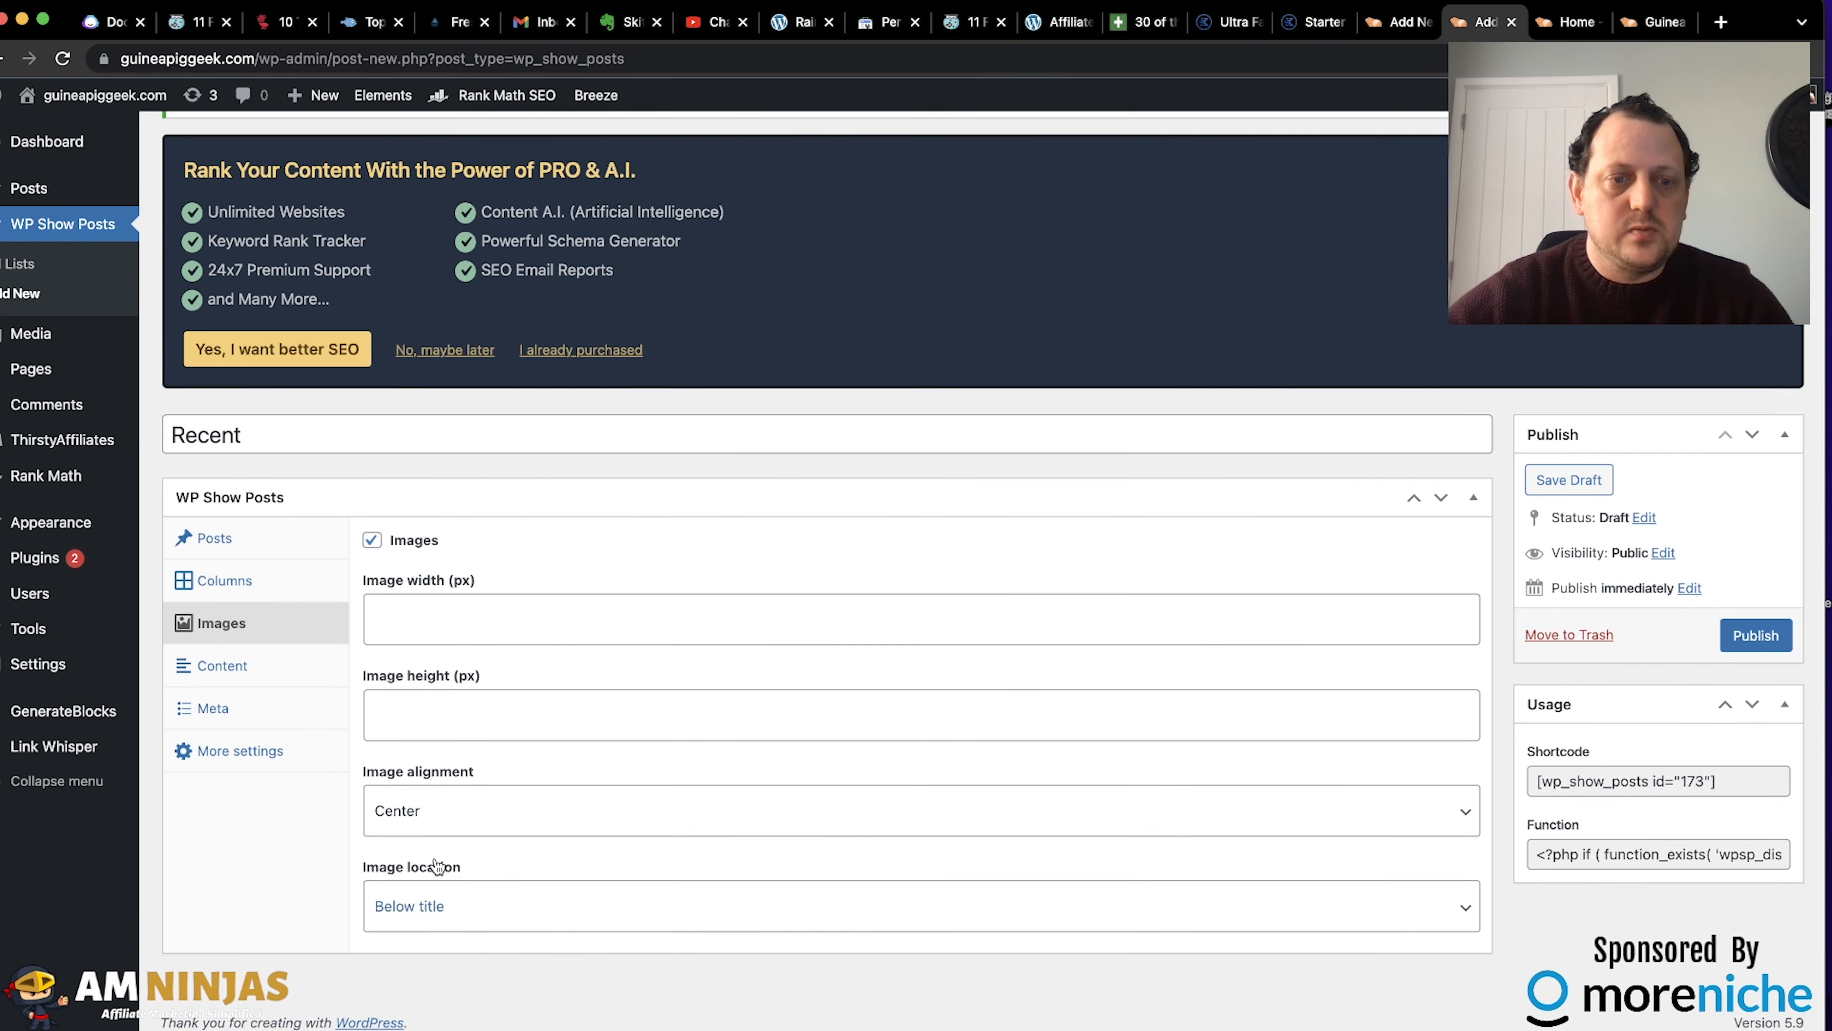
left_click(255, 674)
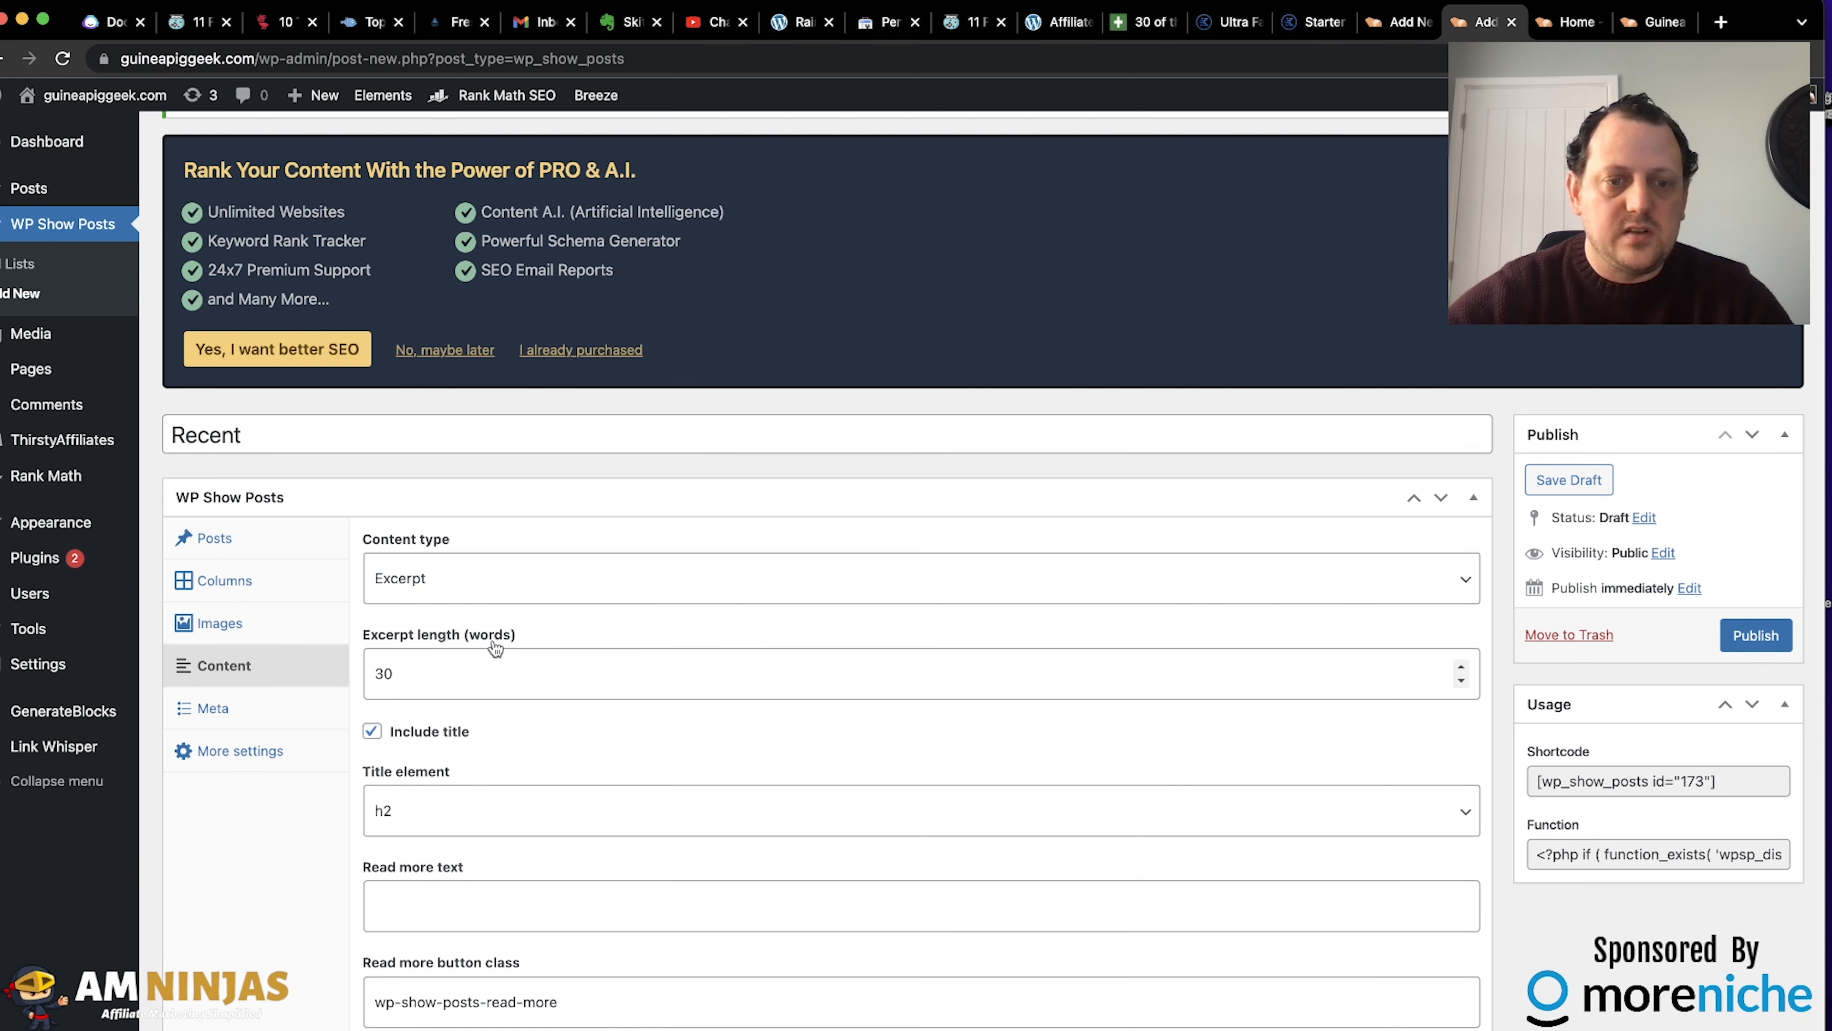
scroll(480, 585, "down", 1)
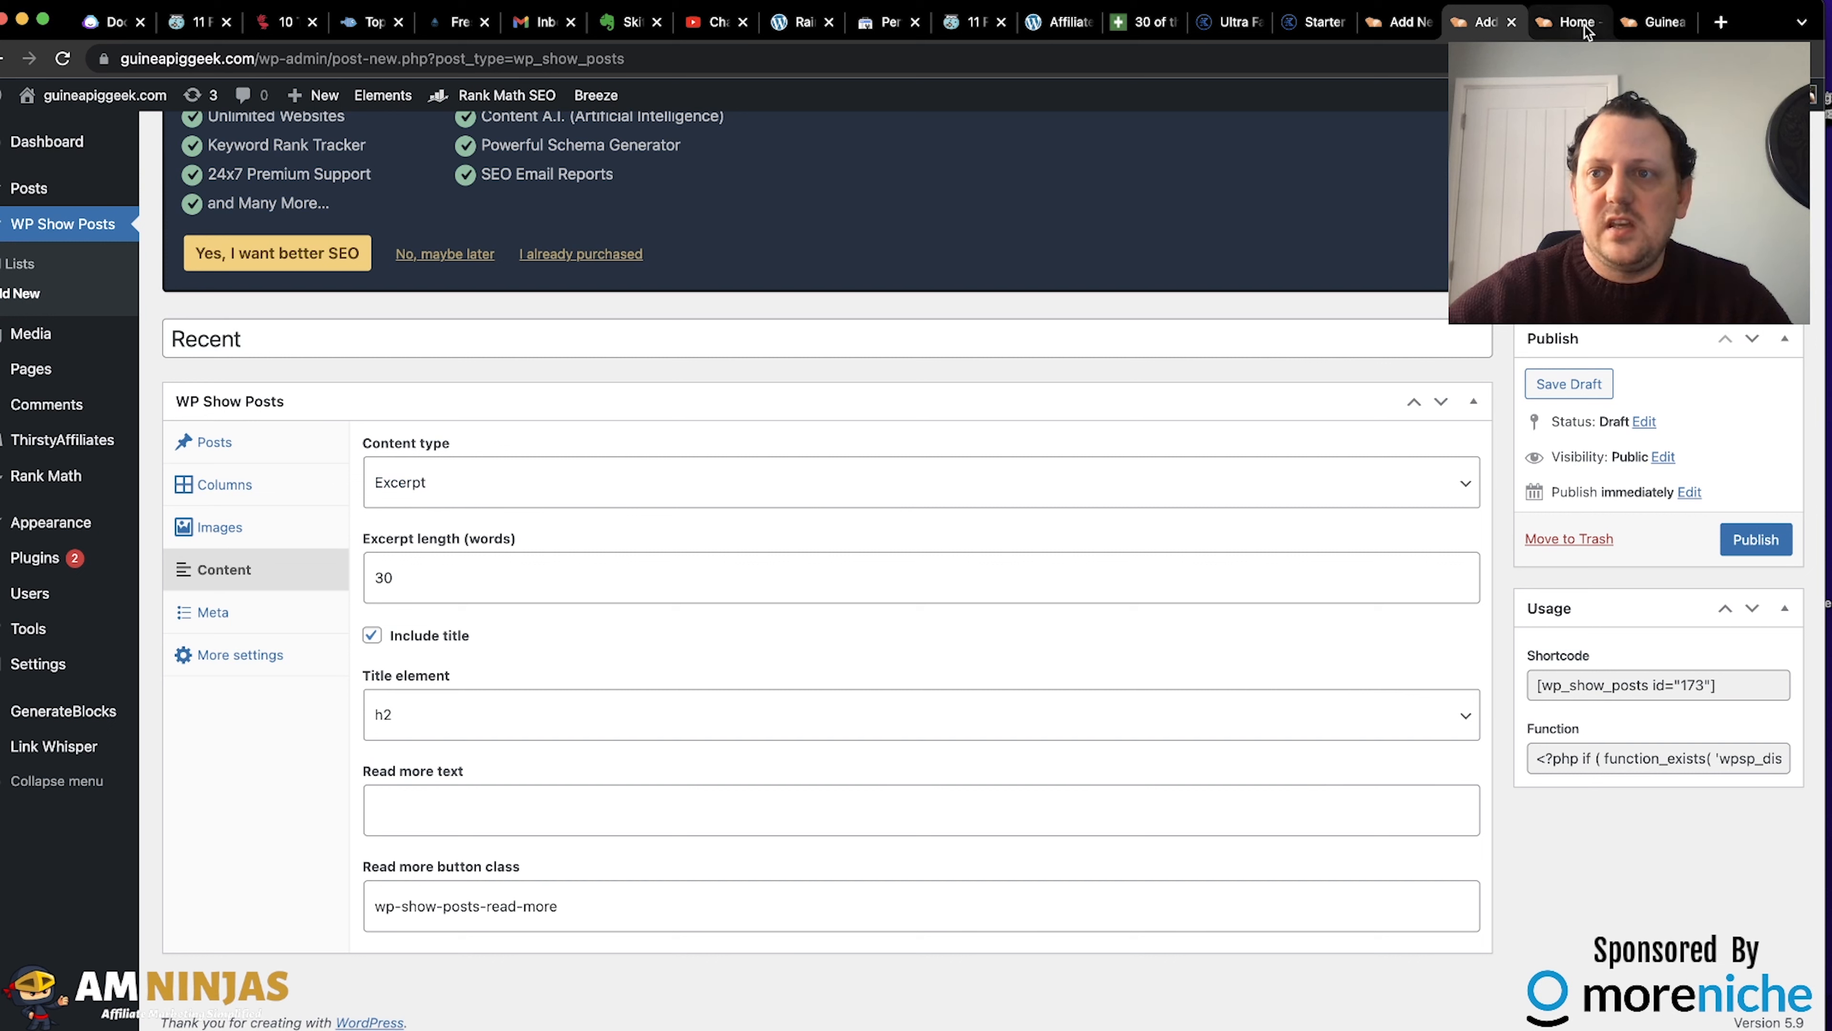
left_click(1626, 27)
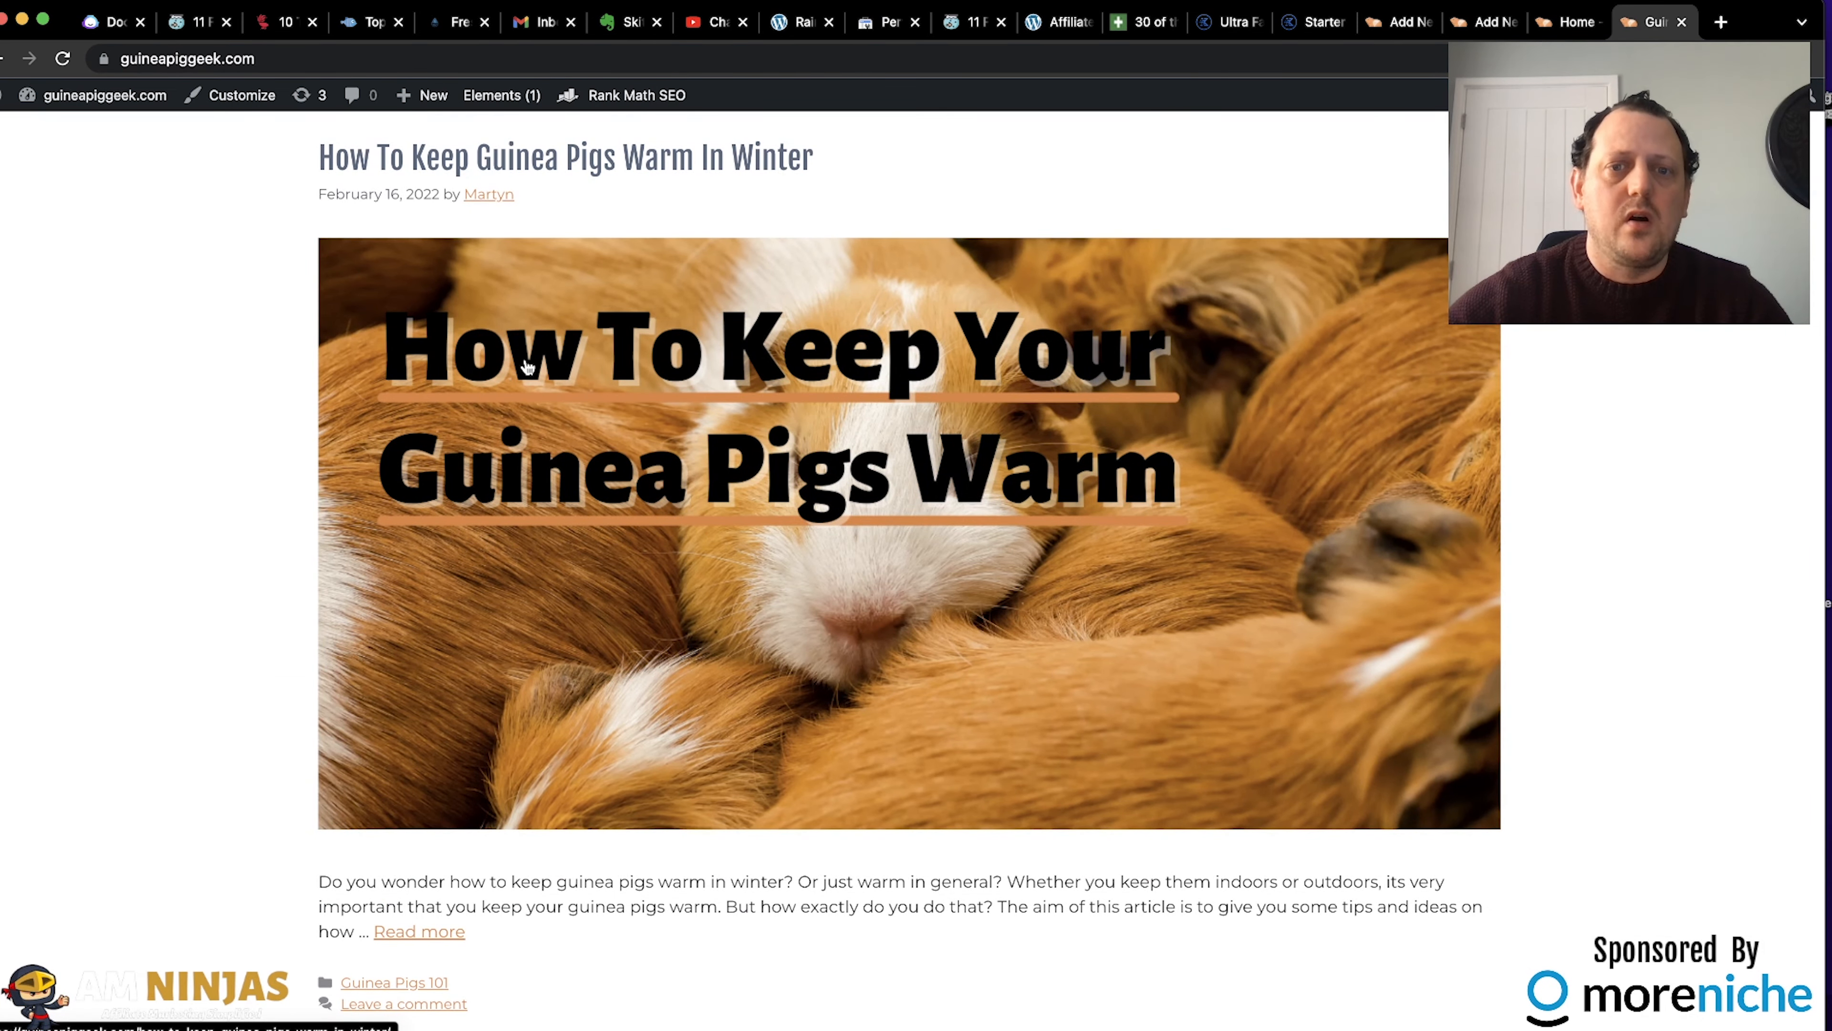
Return to the Recent list's settings and exclude the date from its post meta.
scroll(1248, 558, "up", 2)
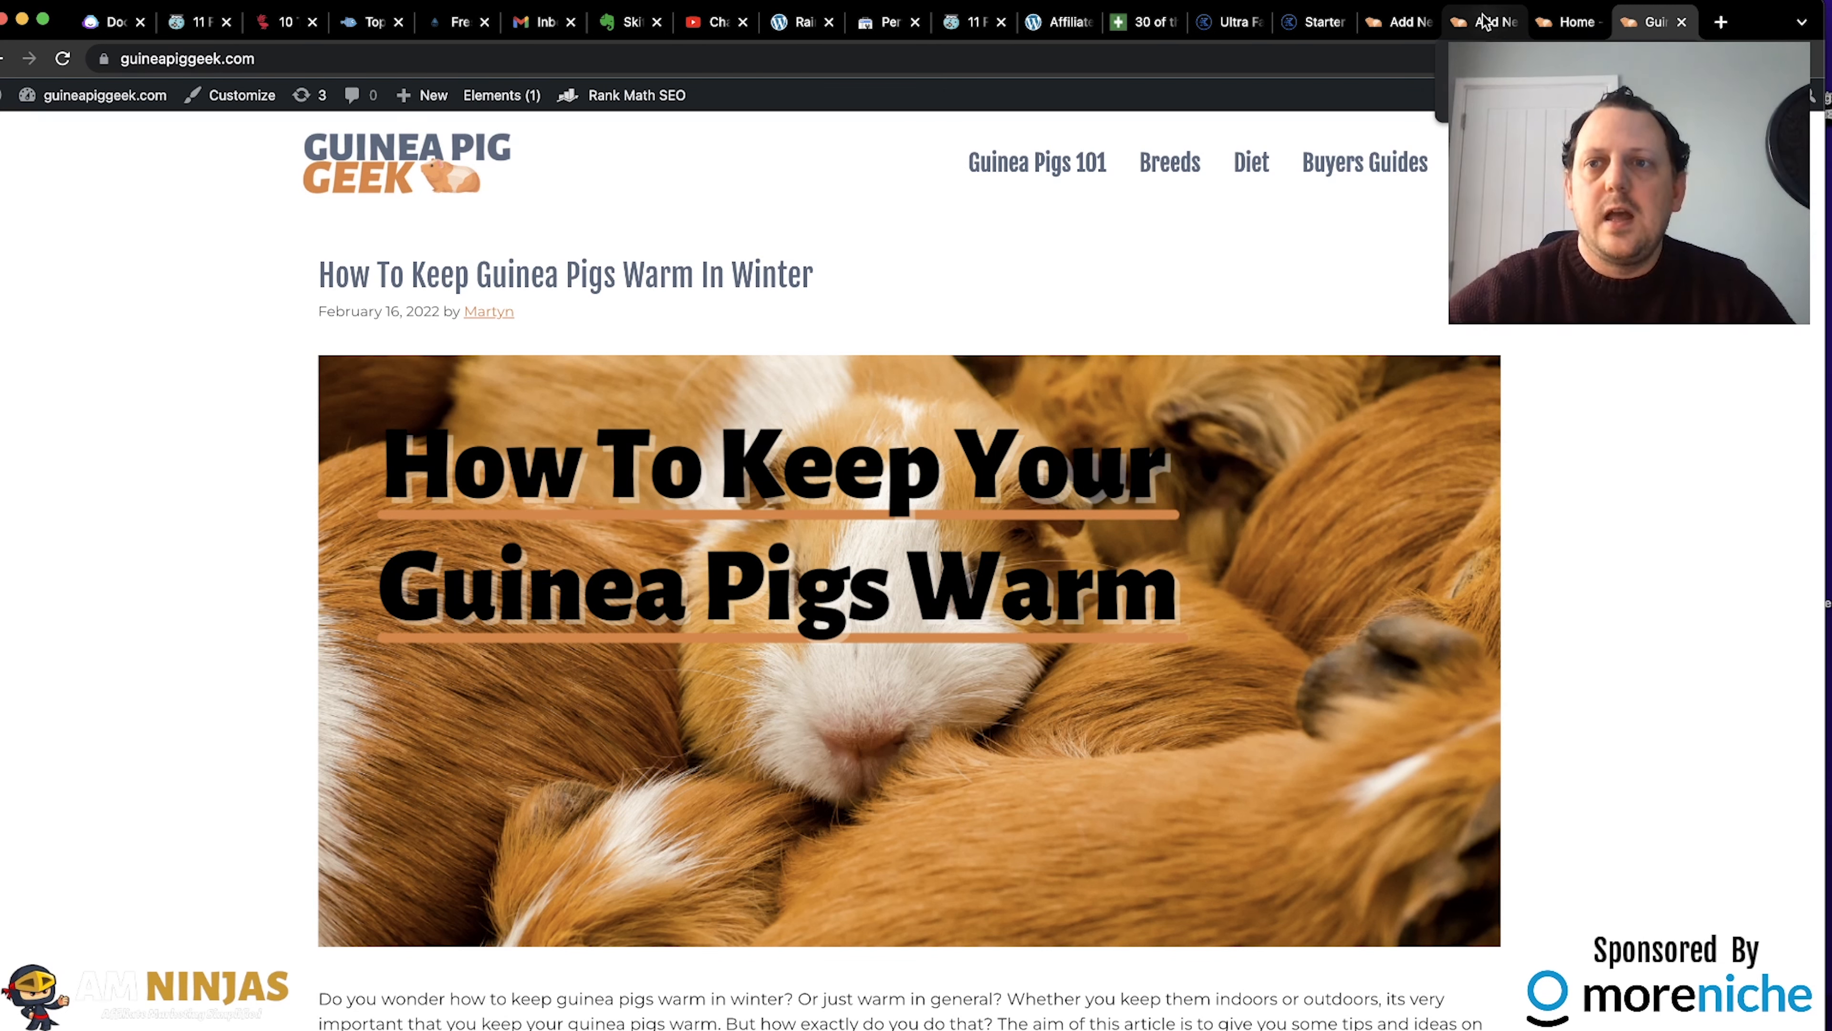
left_click(1432, 27)
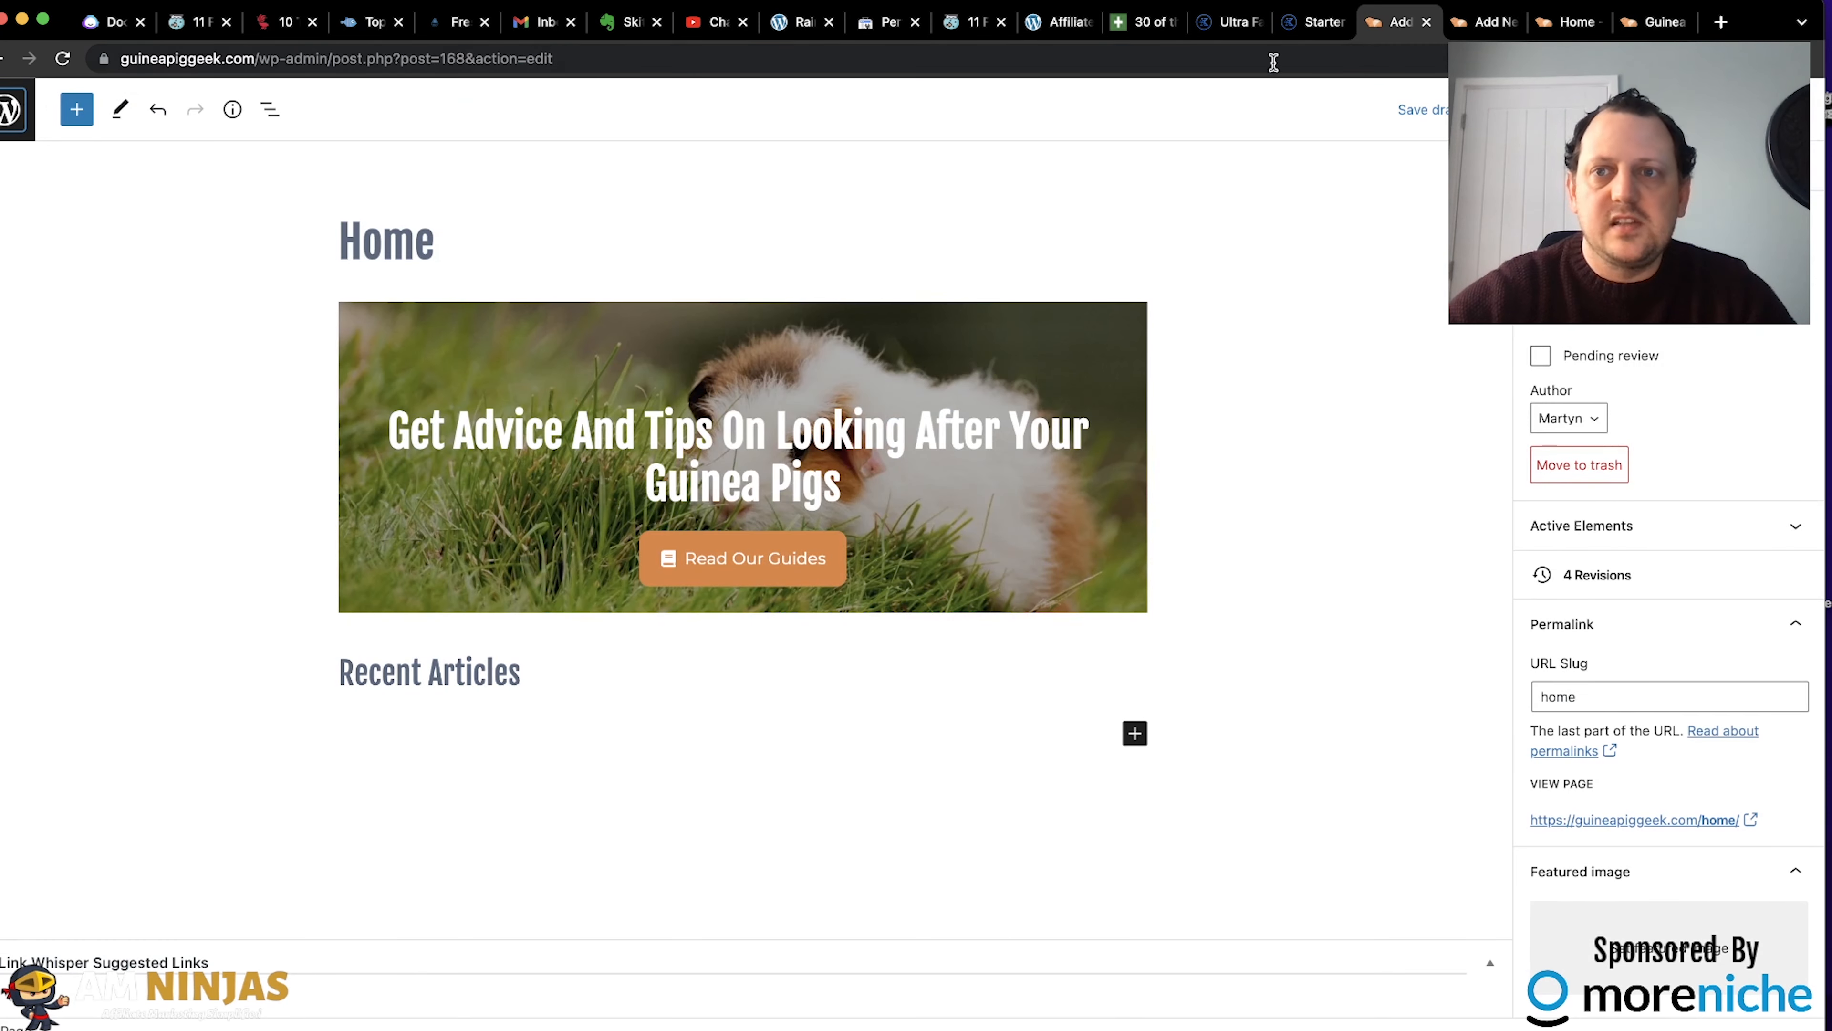
left_click(1486, 22)
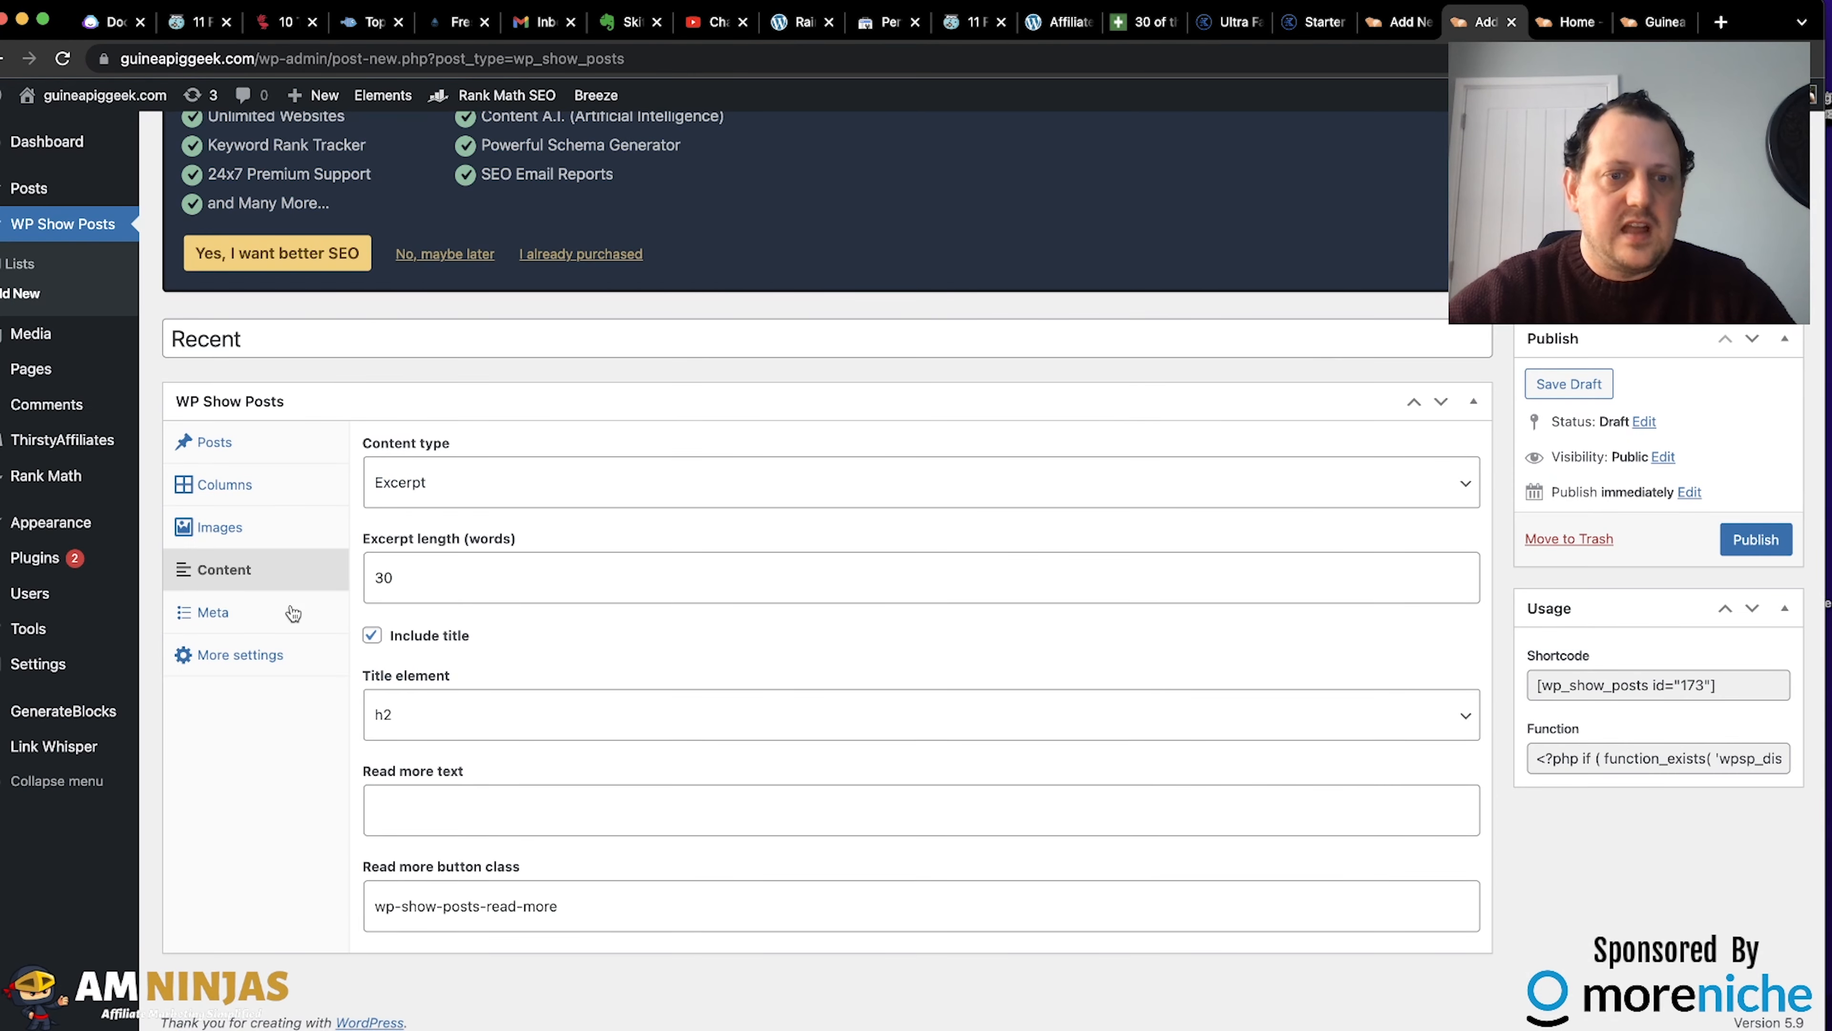
left_click(271, 630)
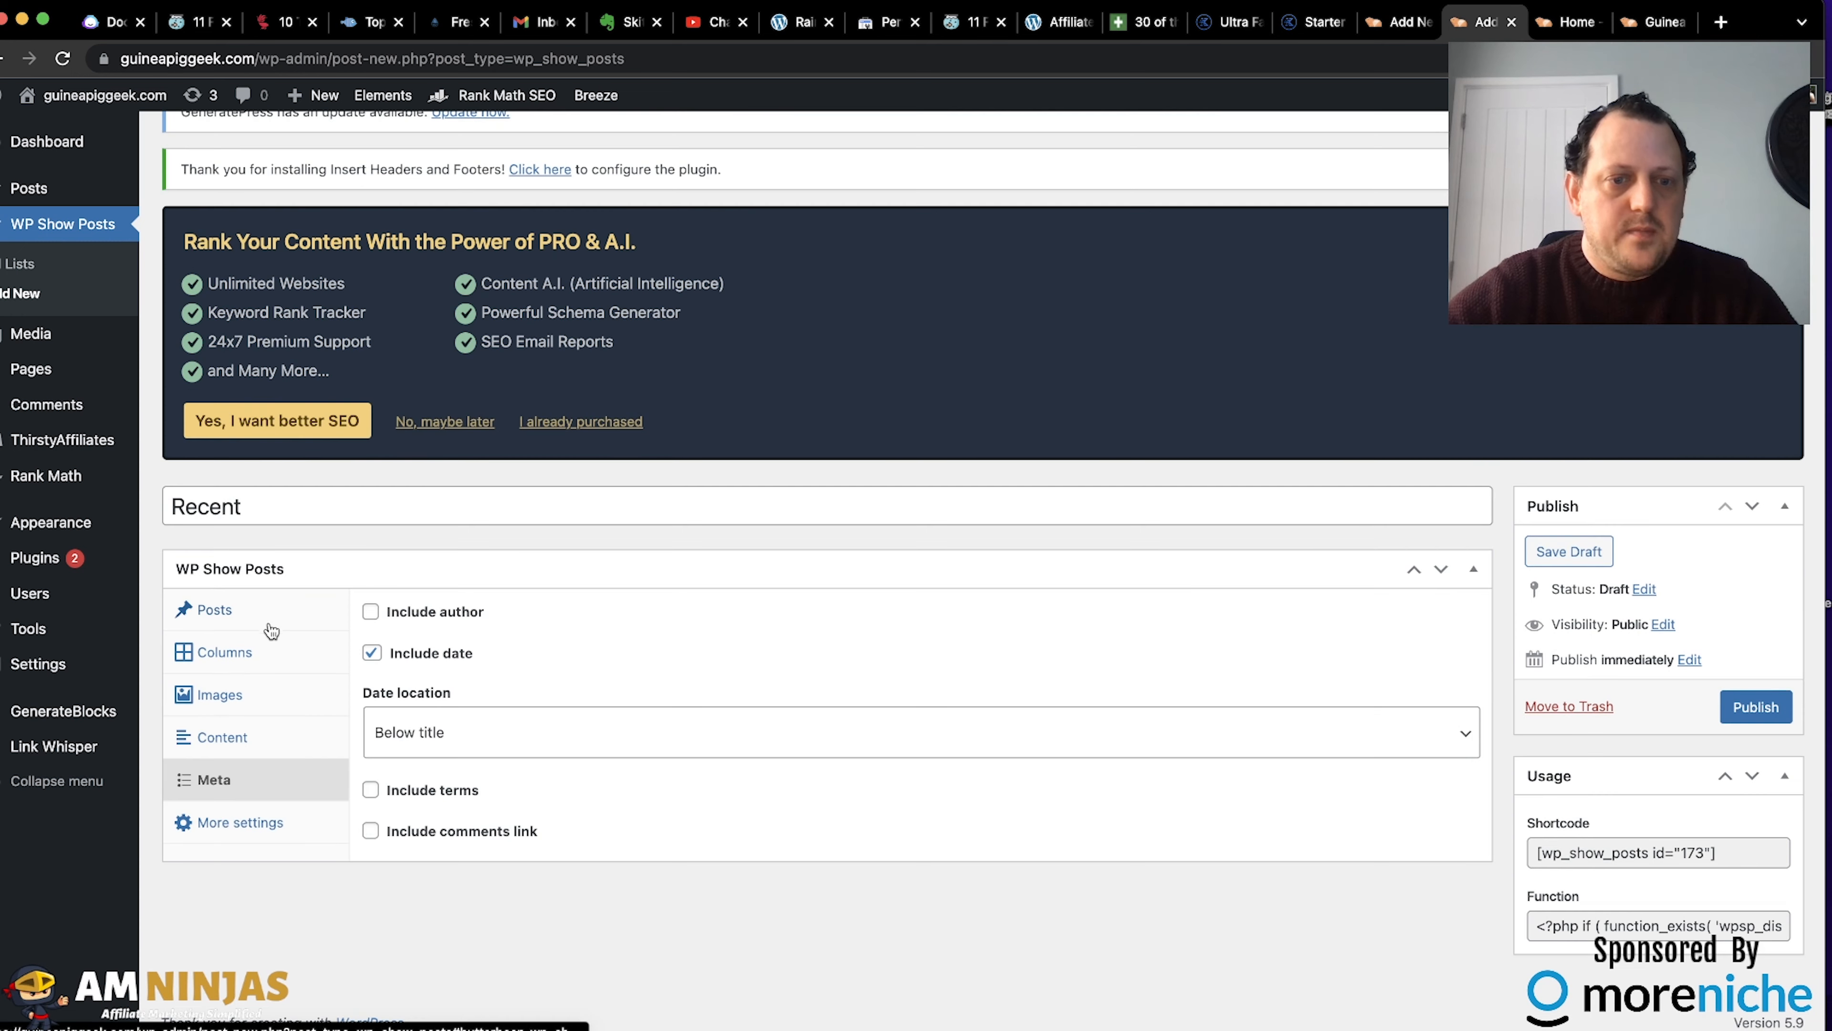
left_click(372, 653)
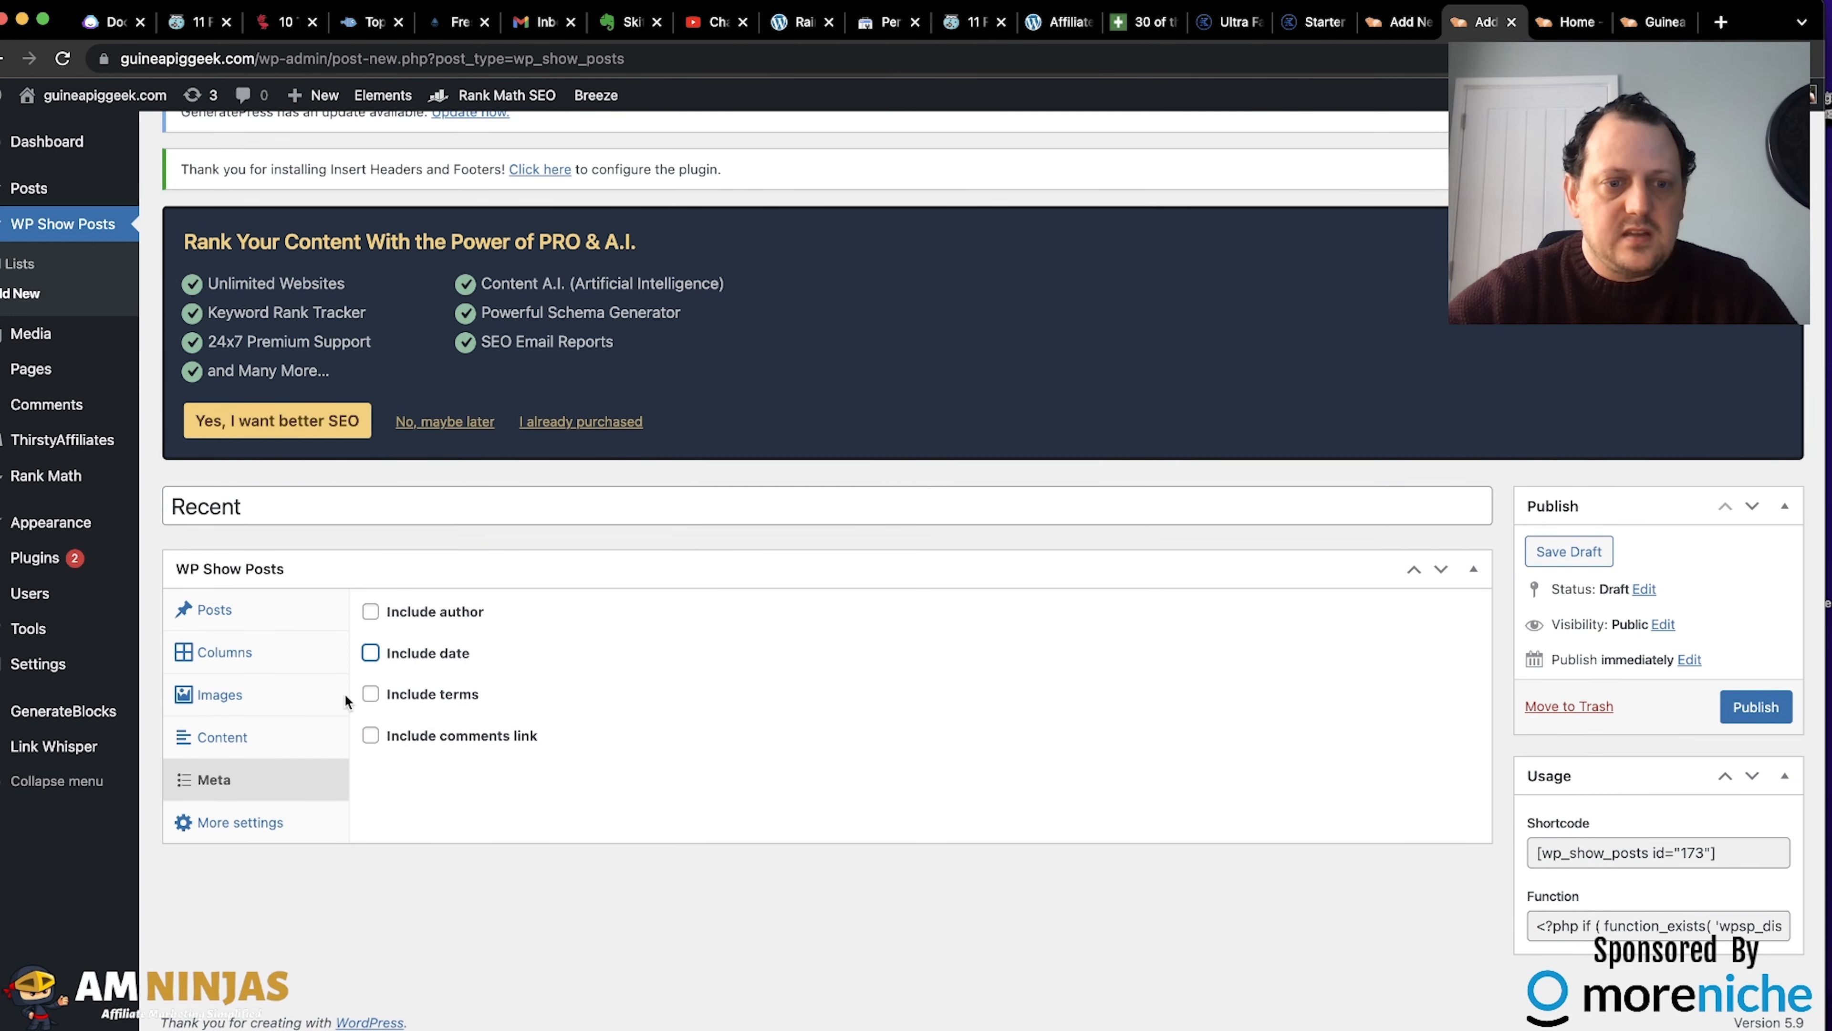
Look over the Recent list's additional settings, copy its shortcode and publish the list.
left_click(283, 829)
scroll(666, 760, "down", 10)
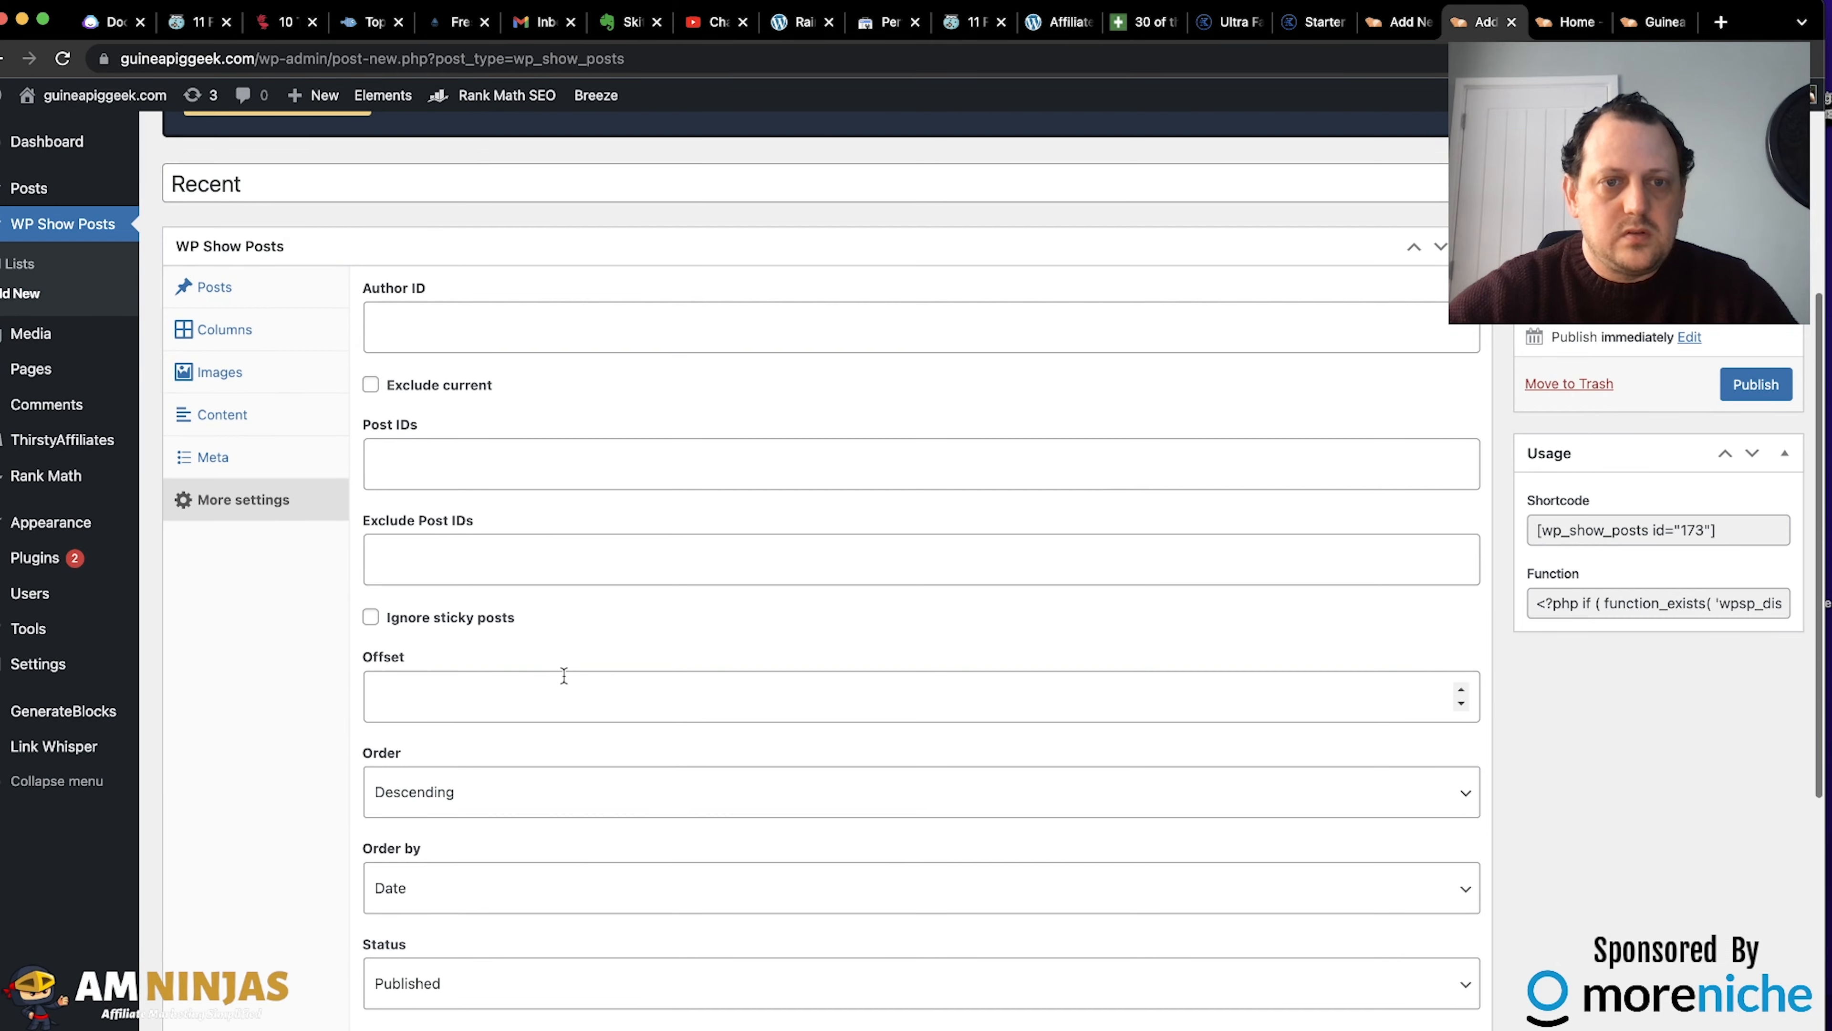
scroll(561, 675, "up", 10)
left_click(213, 845)
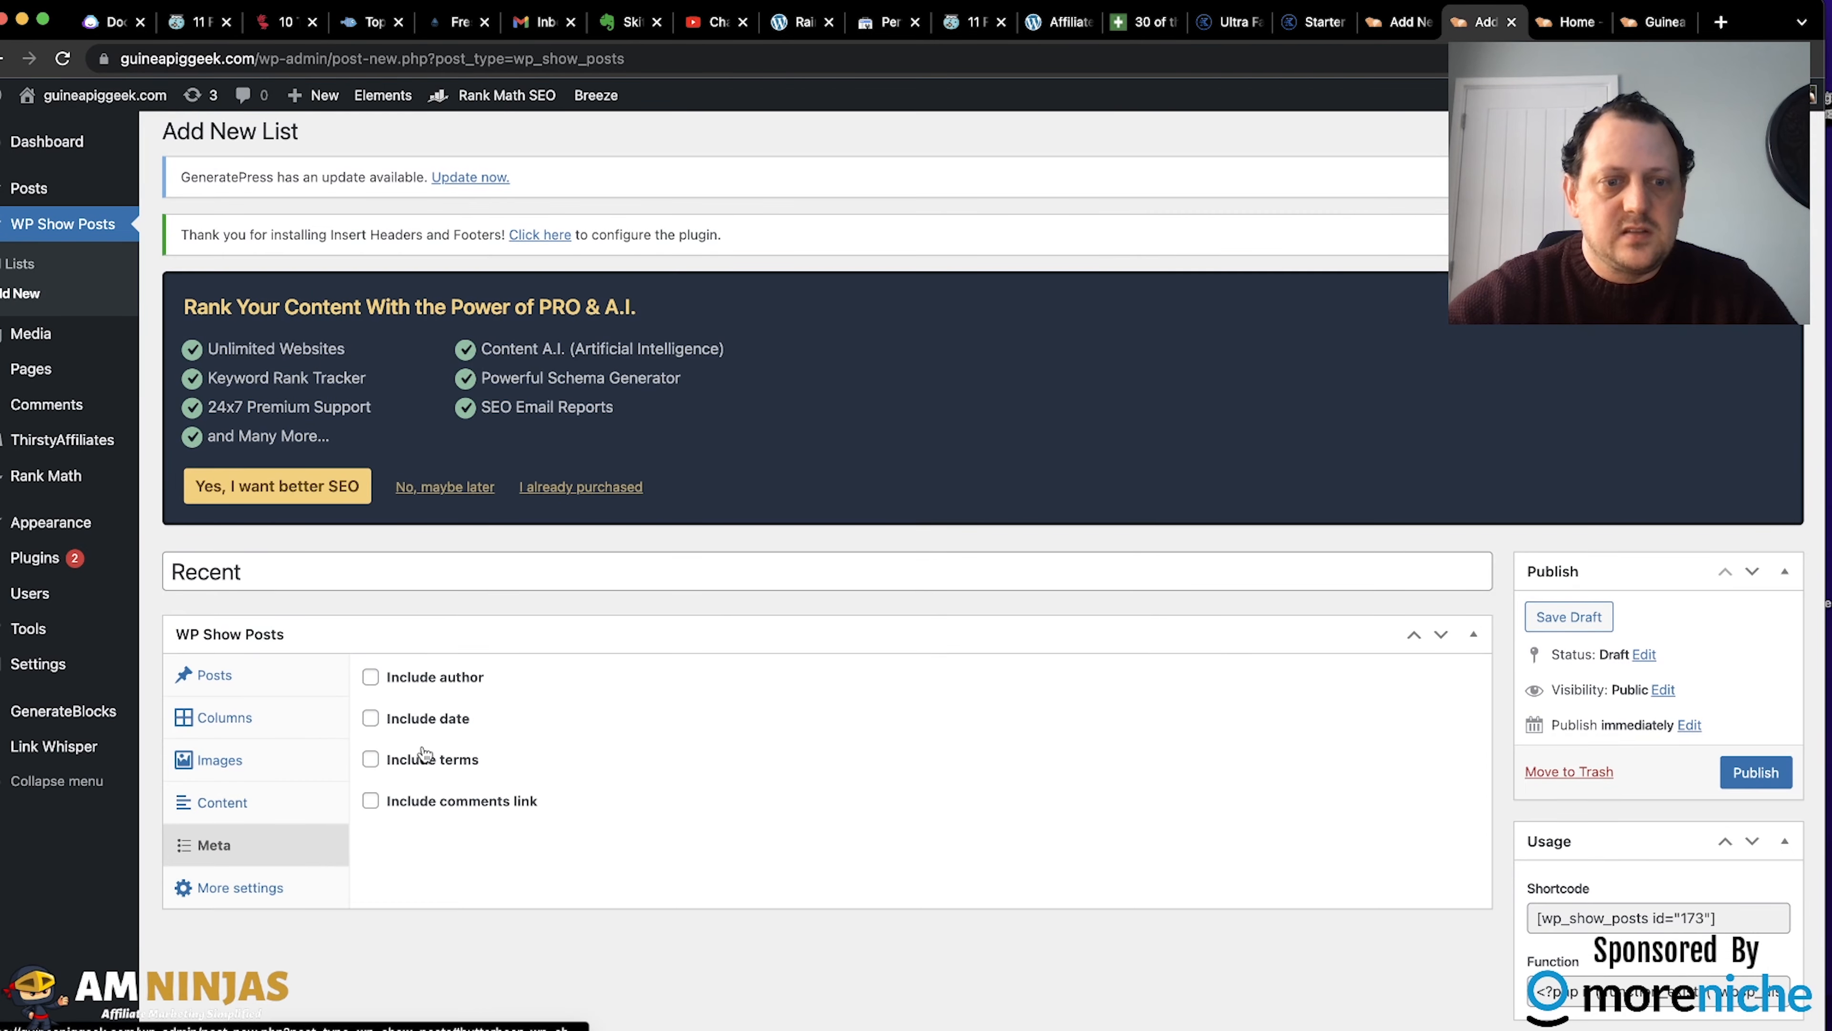
scroll(866, 653, "down", 1)
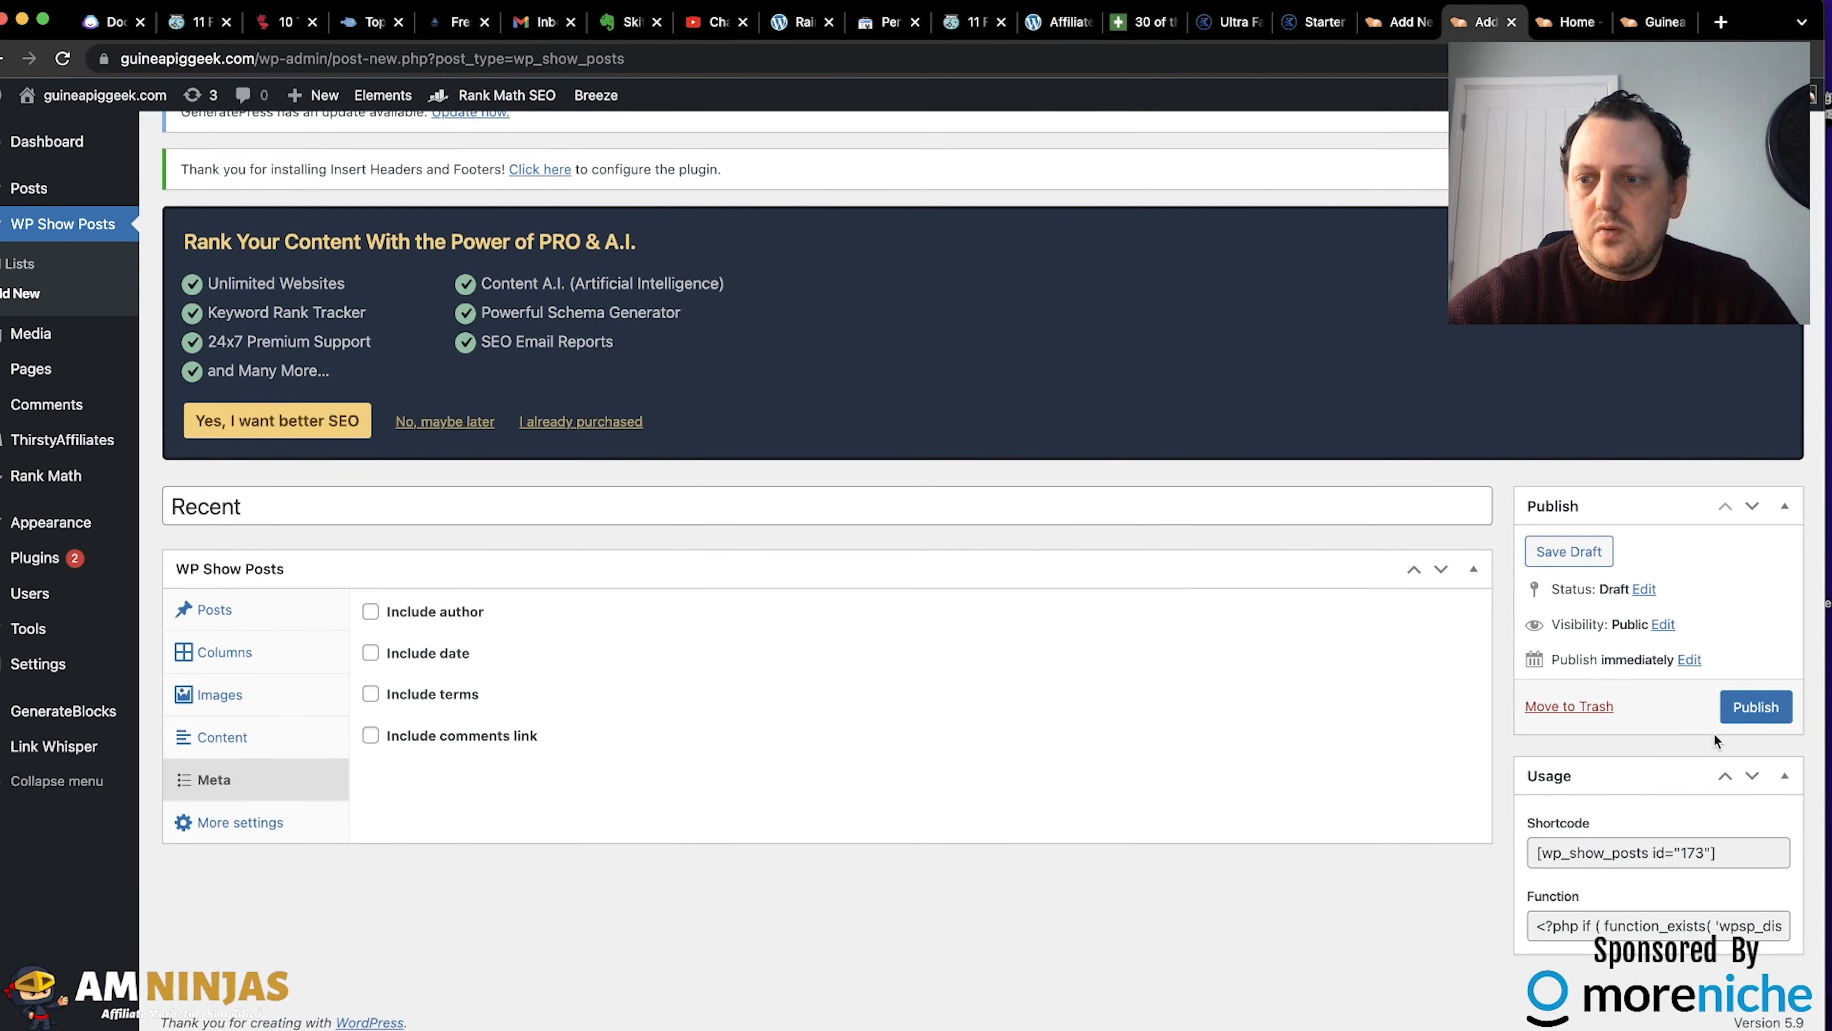
left_click(1688, 850)
left_click(1688, 851)
key("ctrl+c")
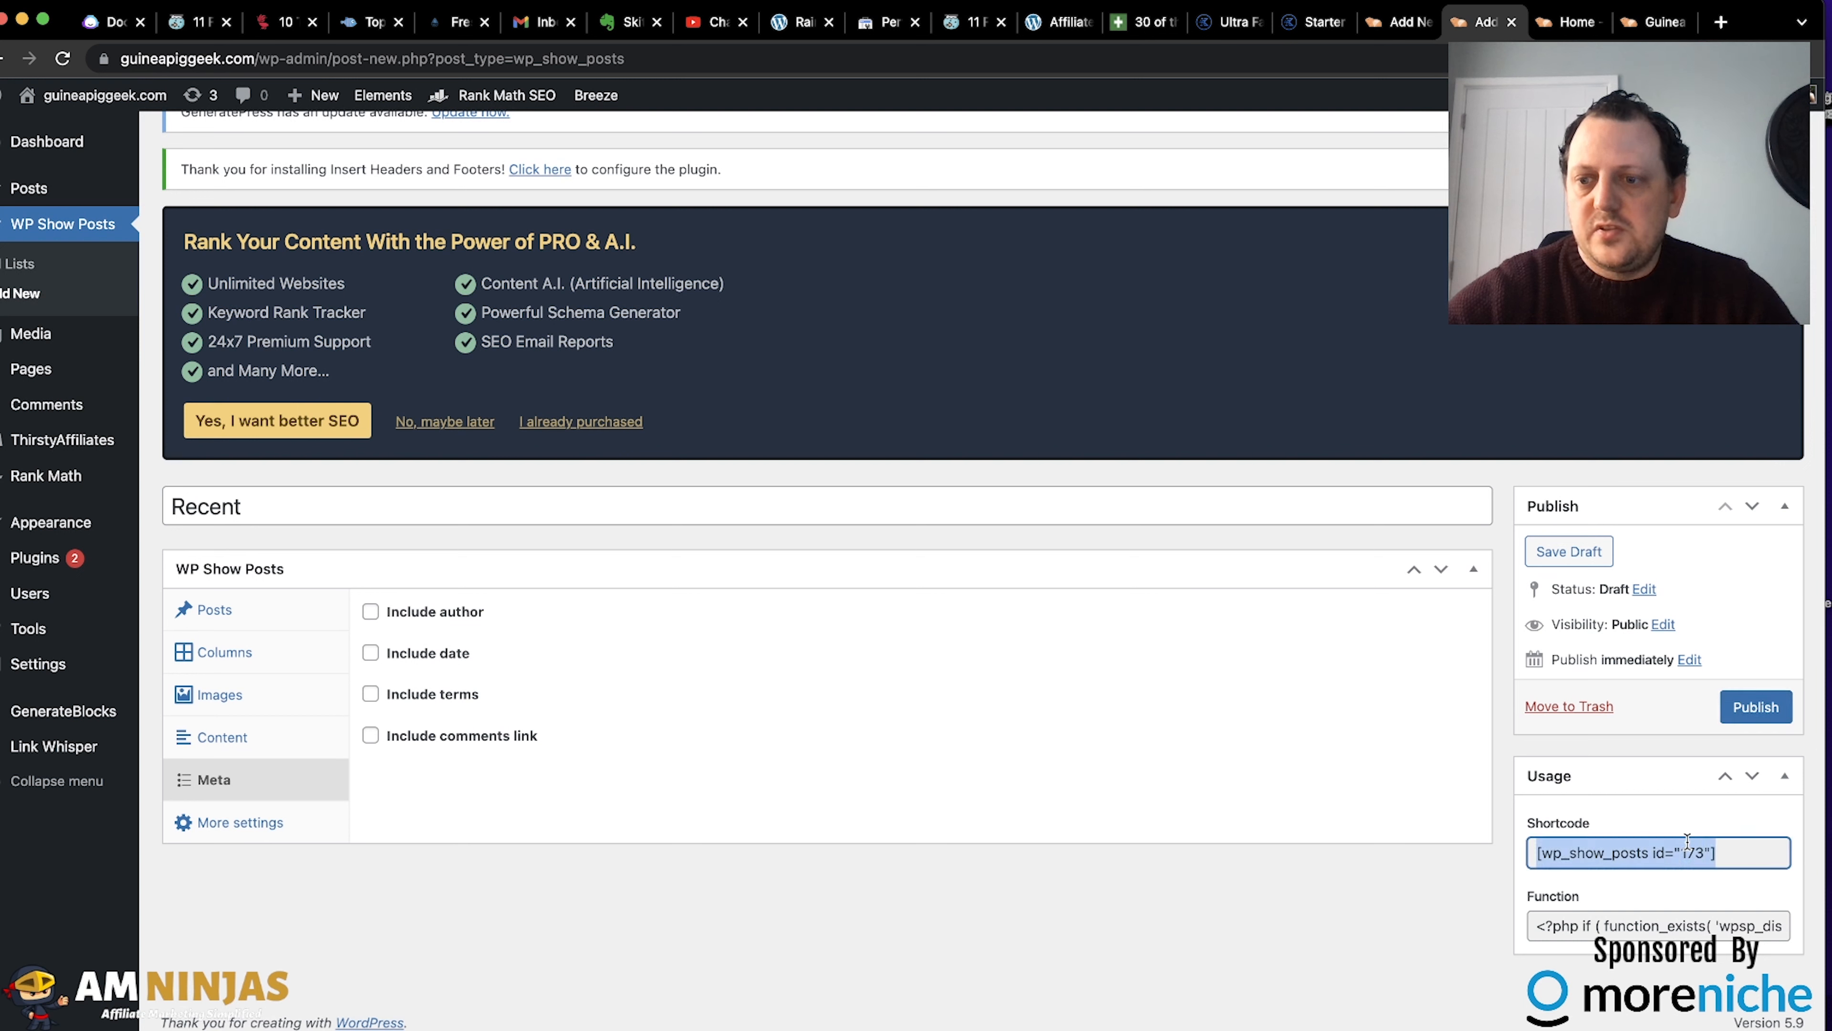
left_click(1757, 706)
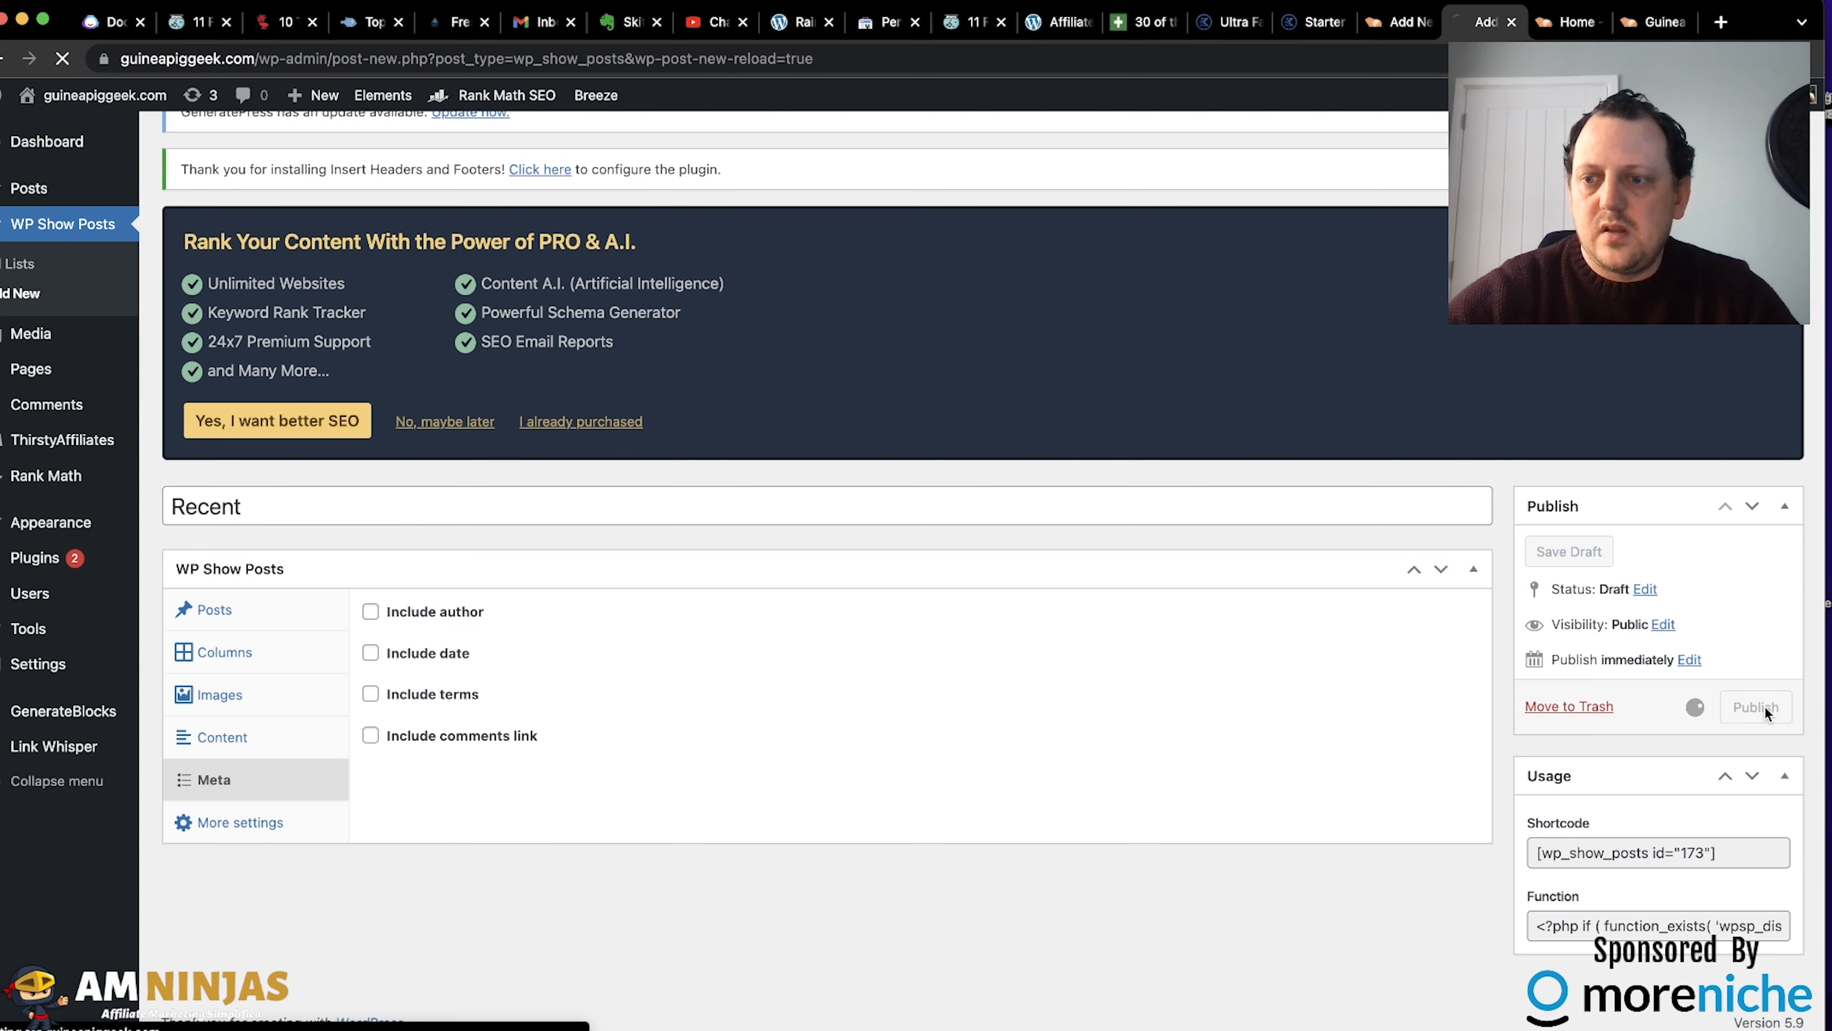
On the Home page, add a Shortcode block below the Recent Articles headline containing [wp_show_posts id="173"].
left_click(1409, 25)
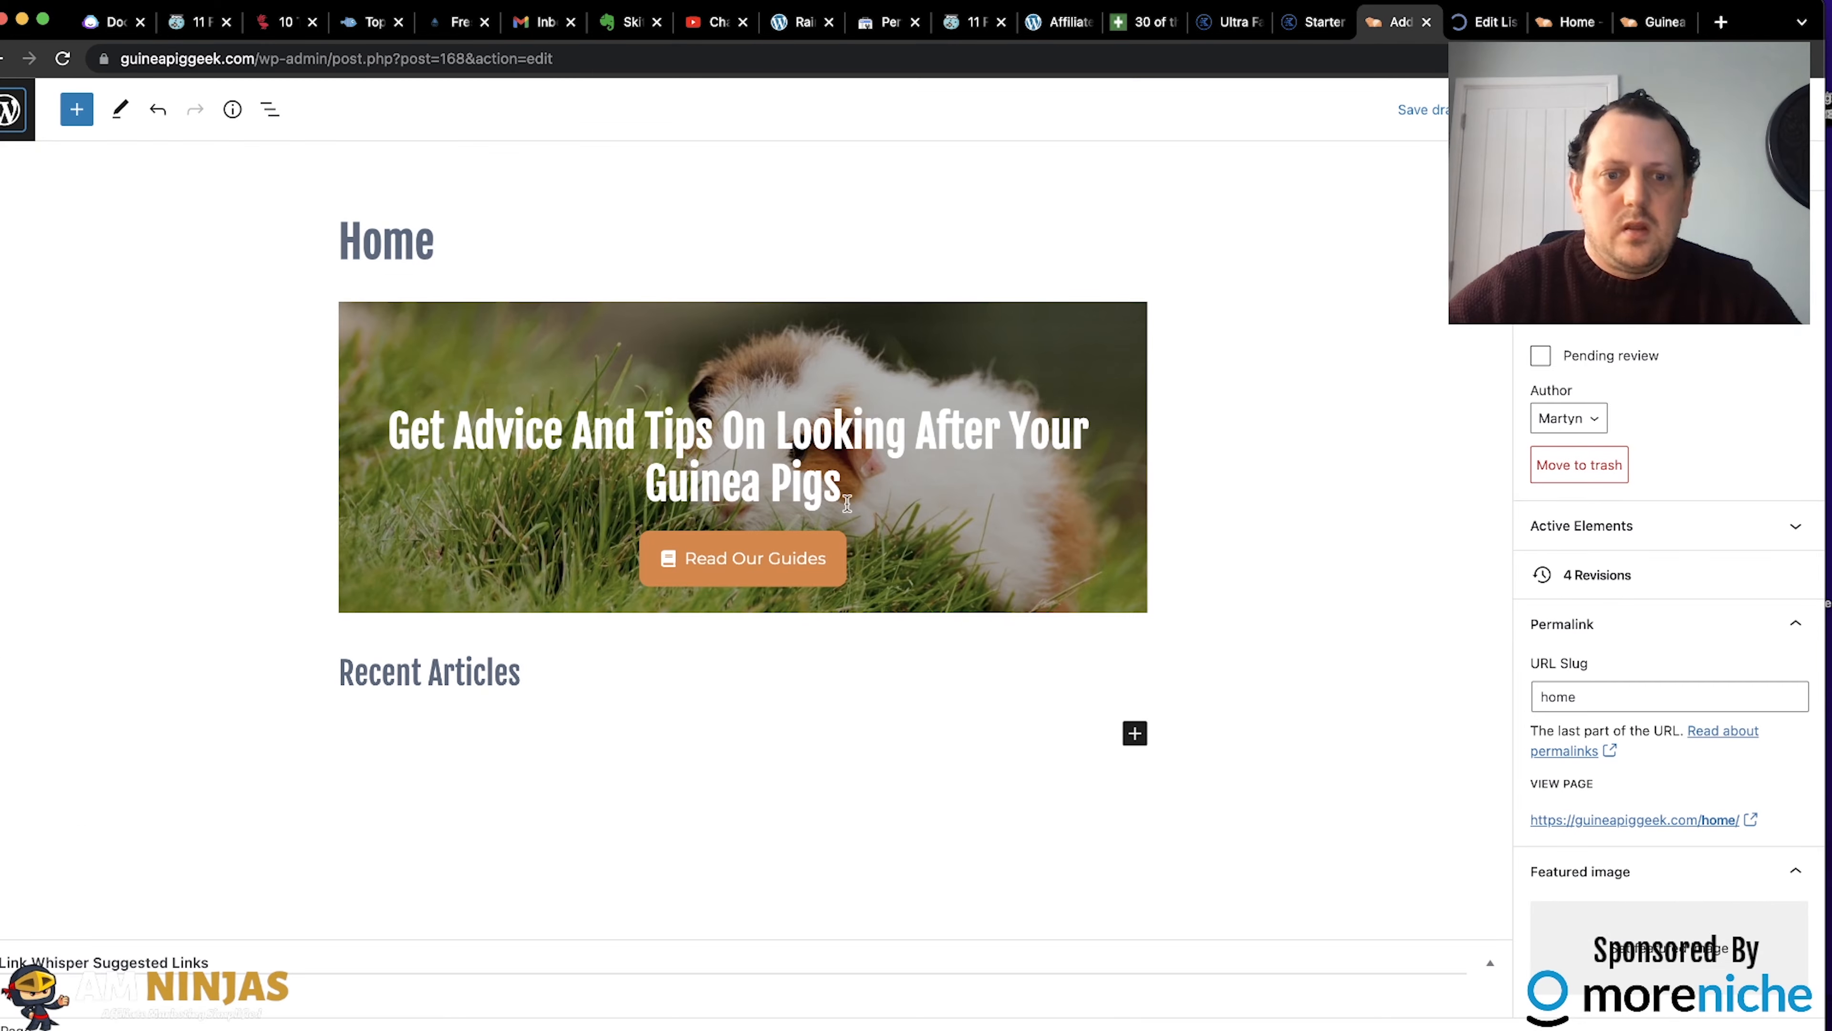
left_click(1135, 734)
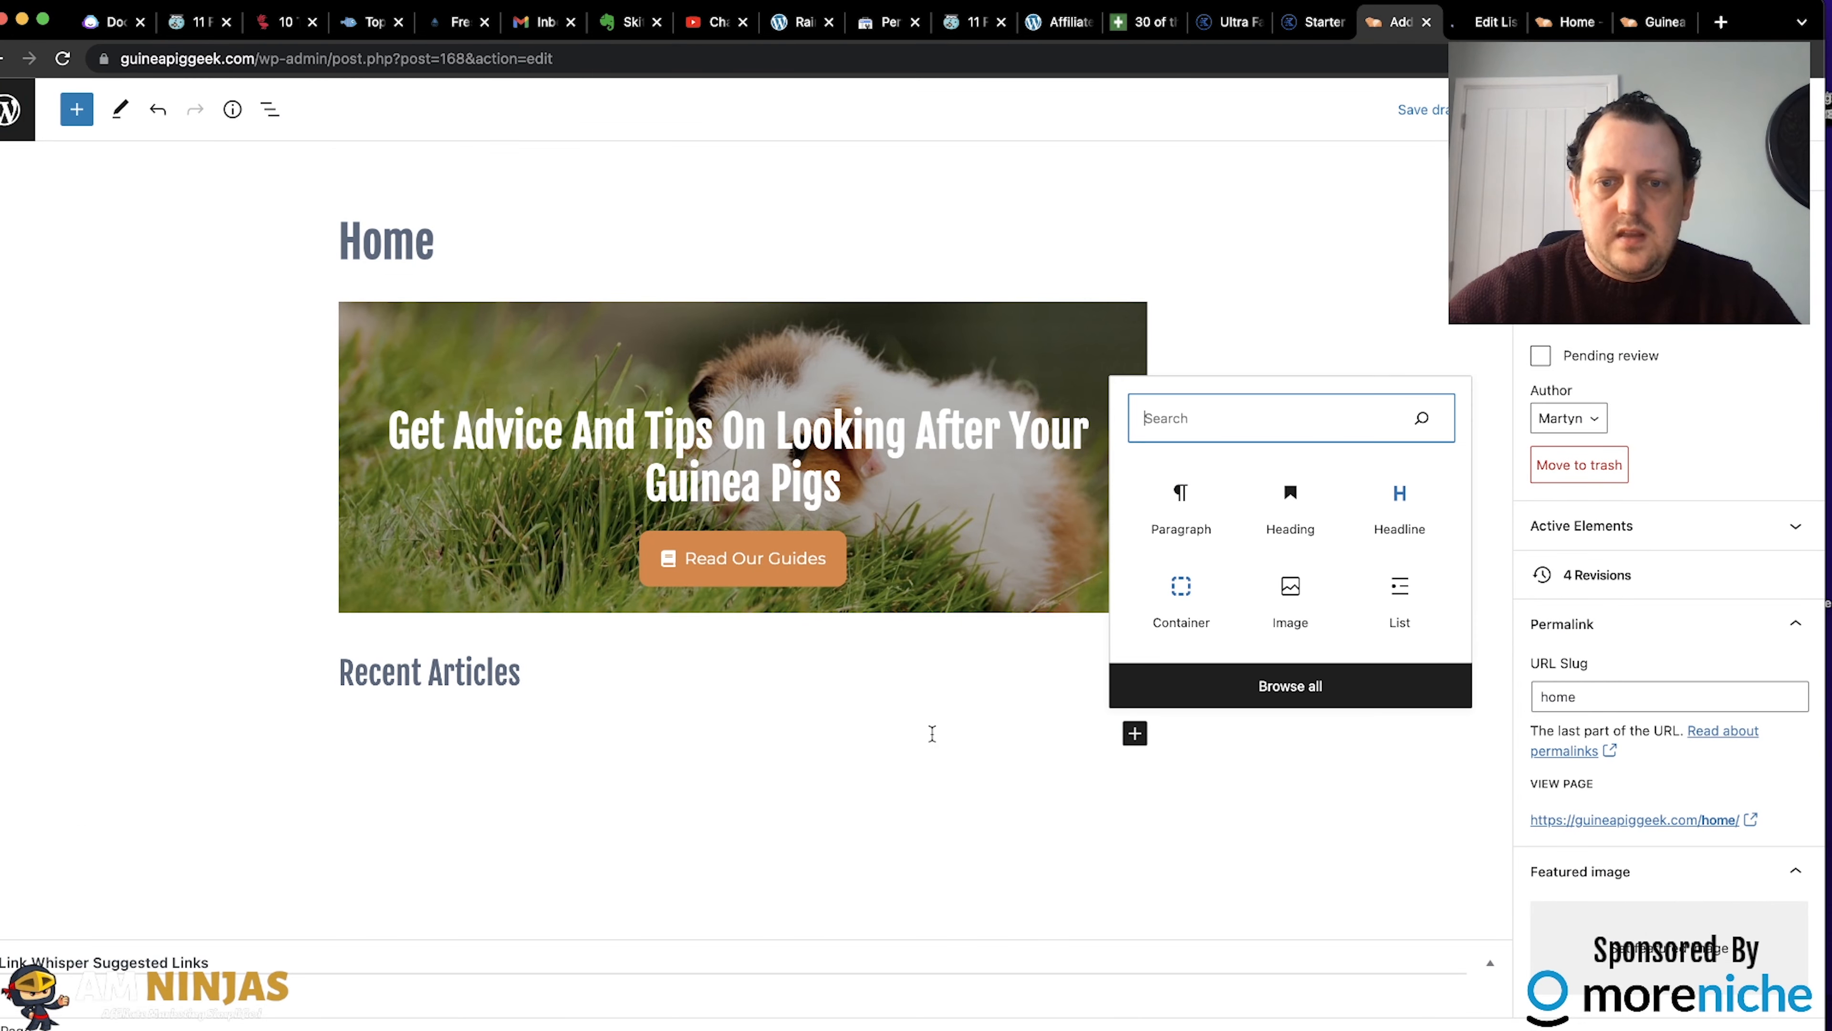
left_click(516, 711)
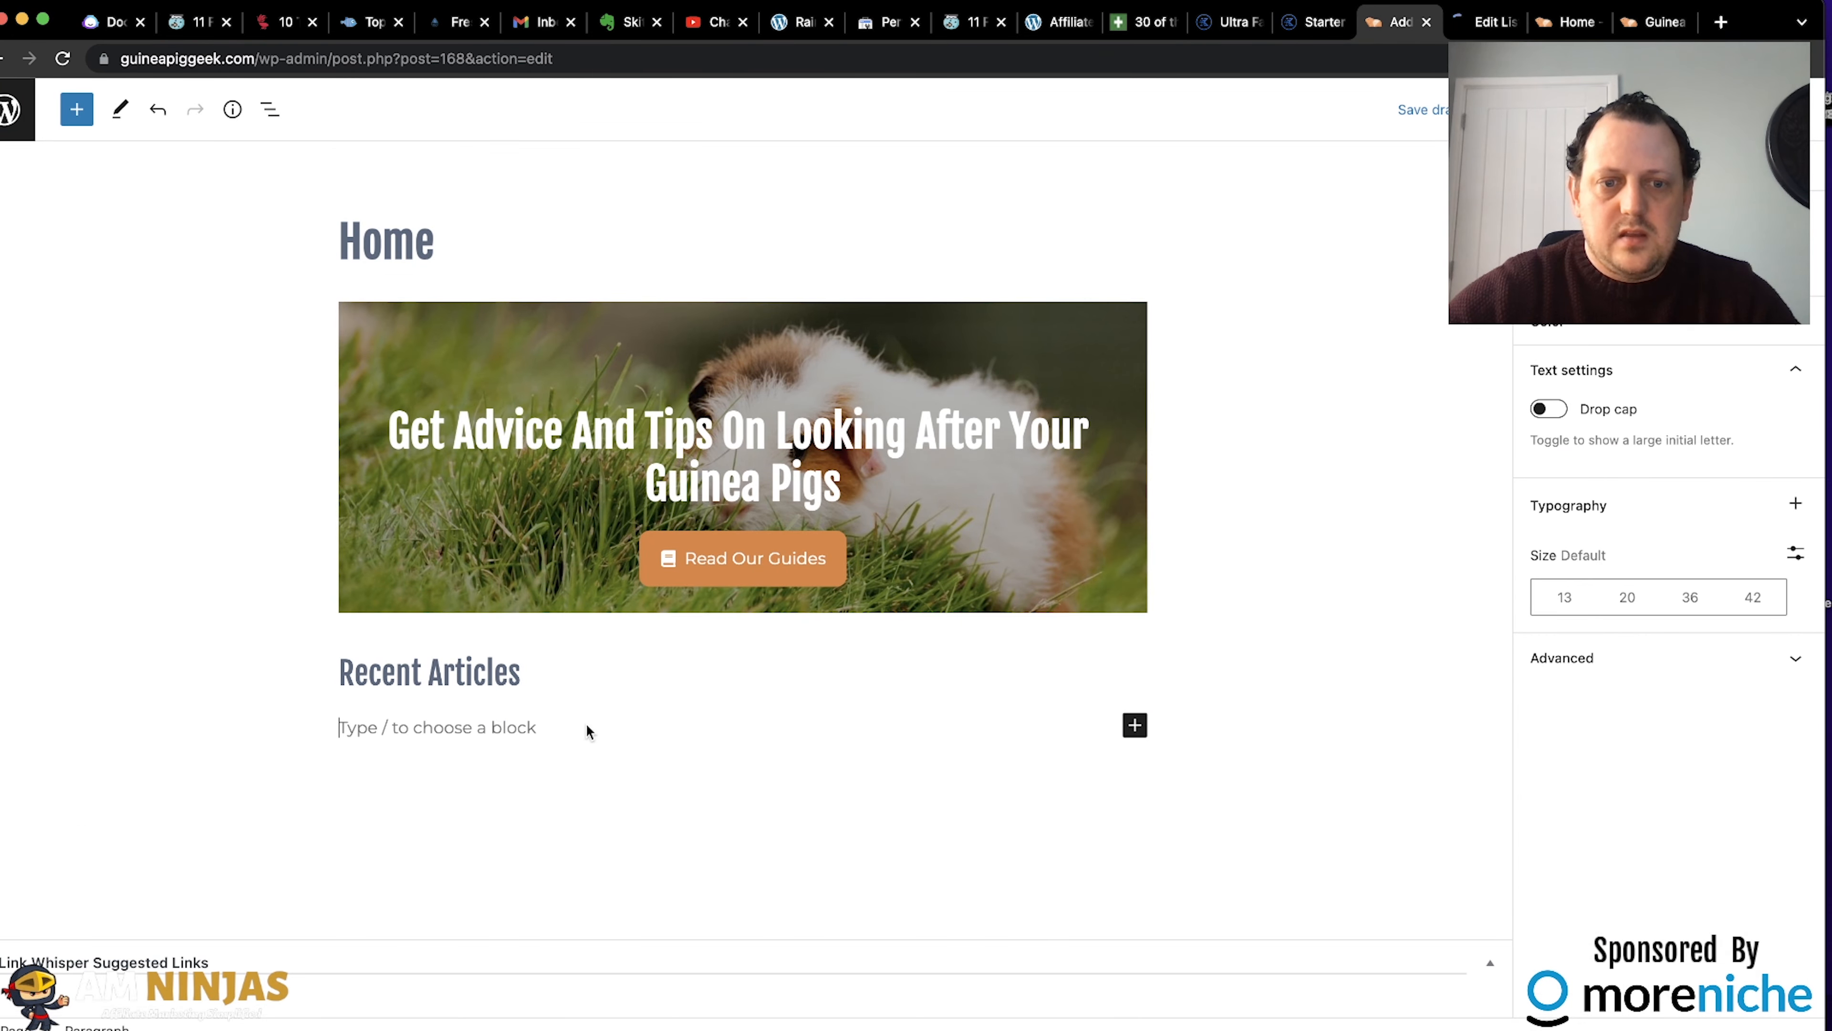
left_click(1135, 725)
left_click(1135, 726)
left_click(1135, 726)
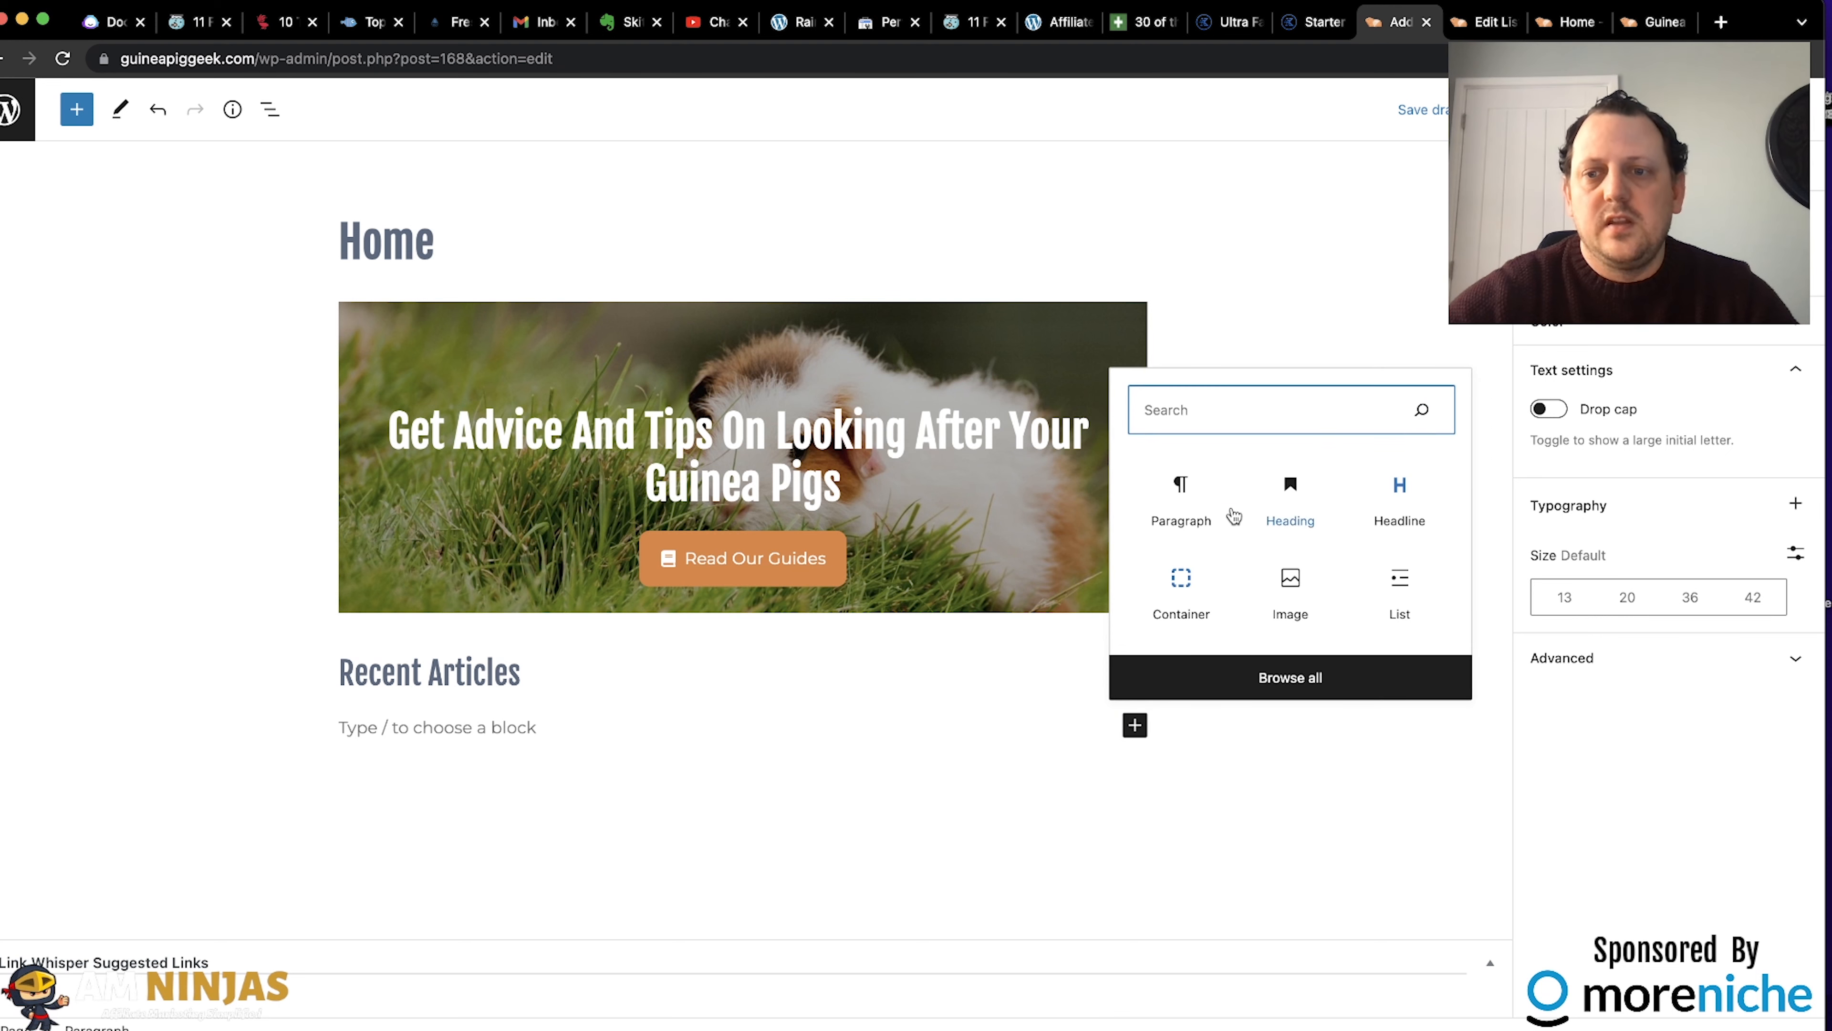
type("short")
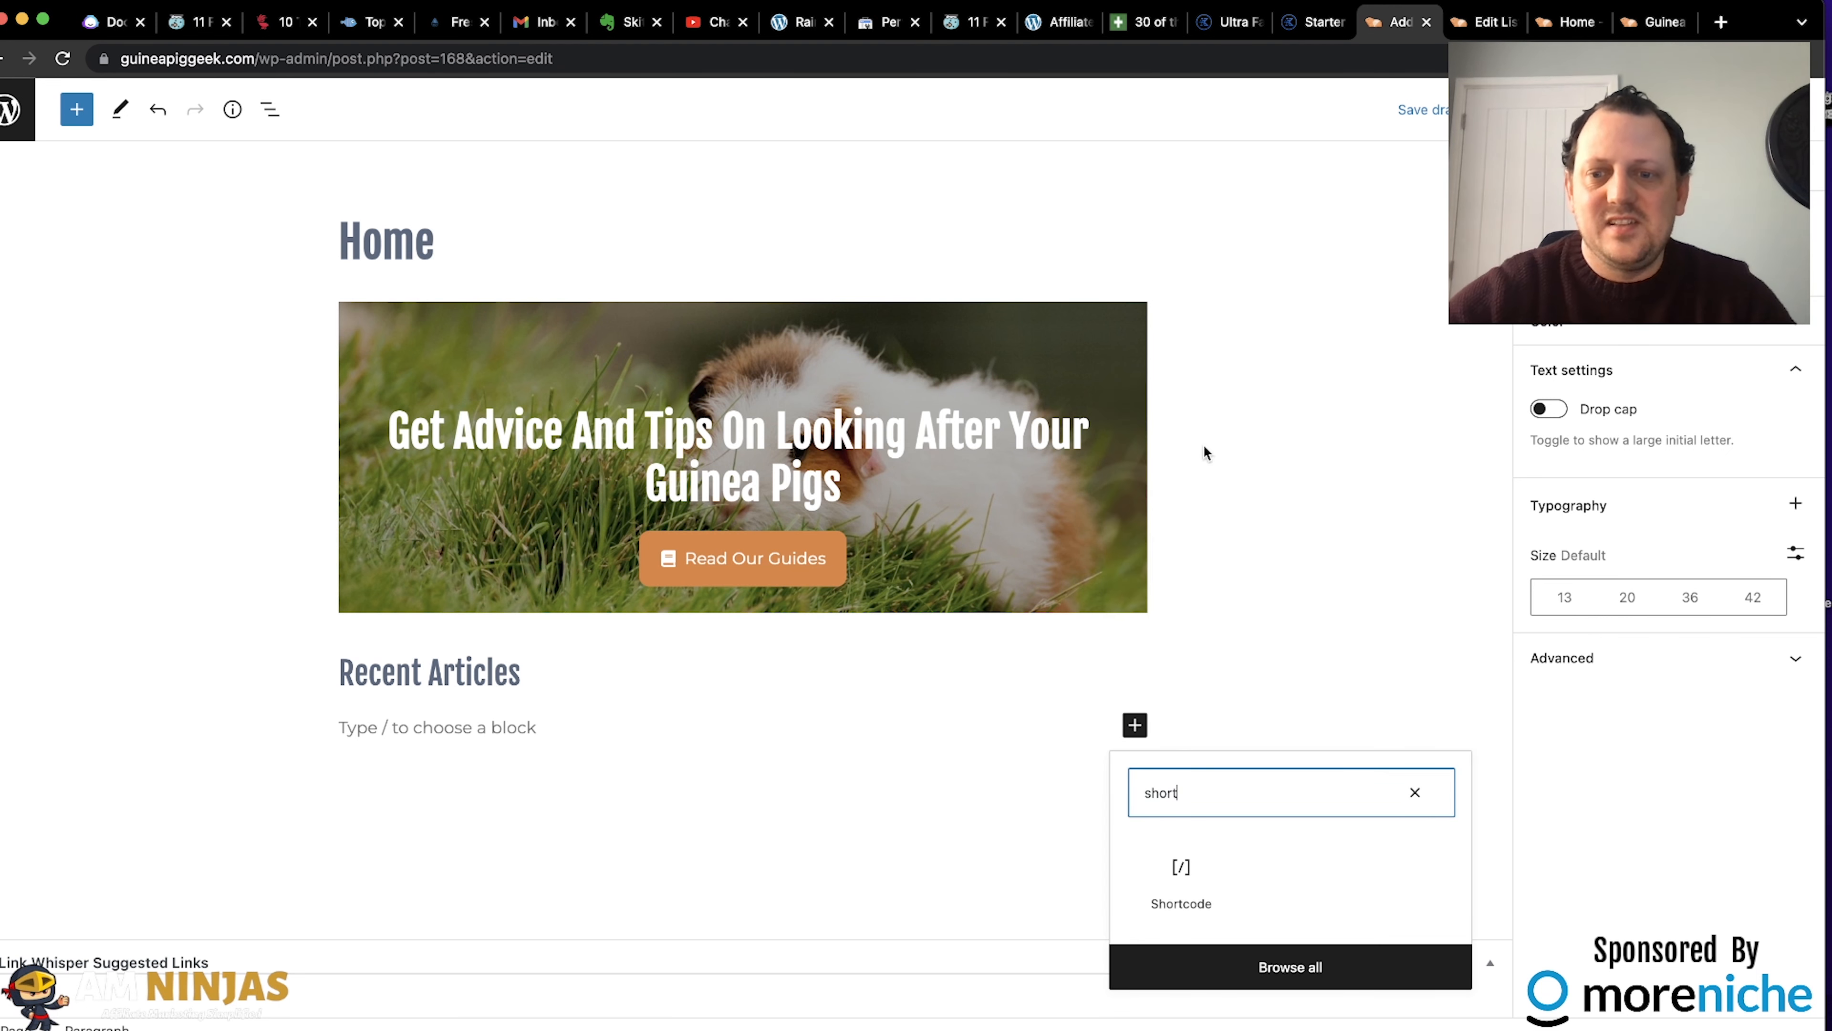
left_click(1181, 884)
key("ctrl+v")
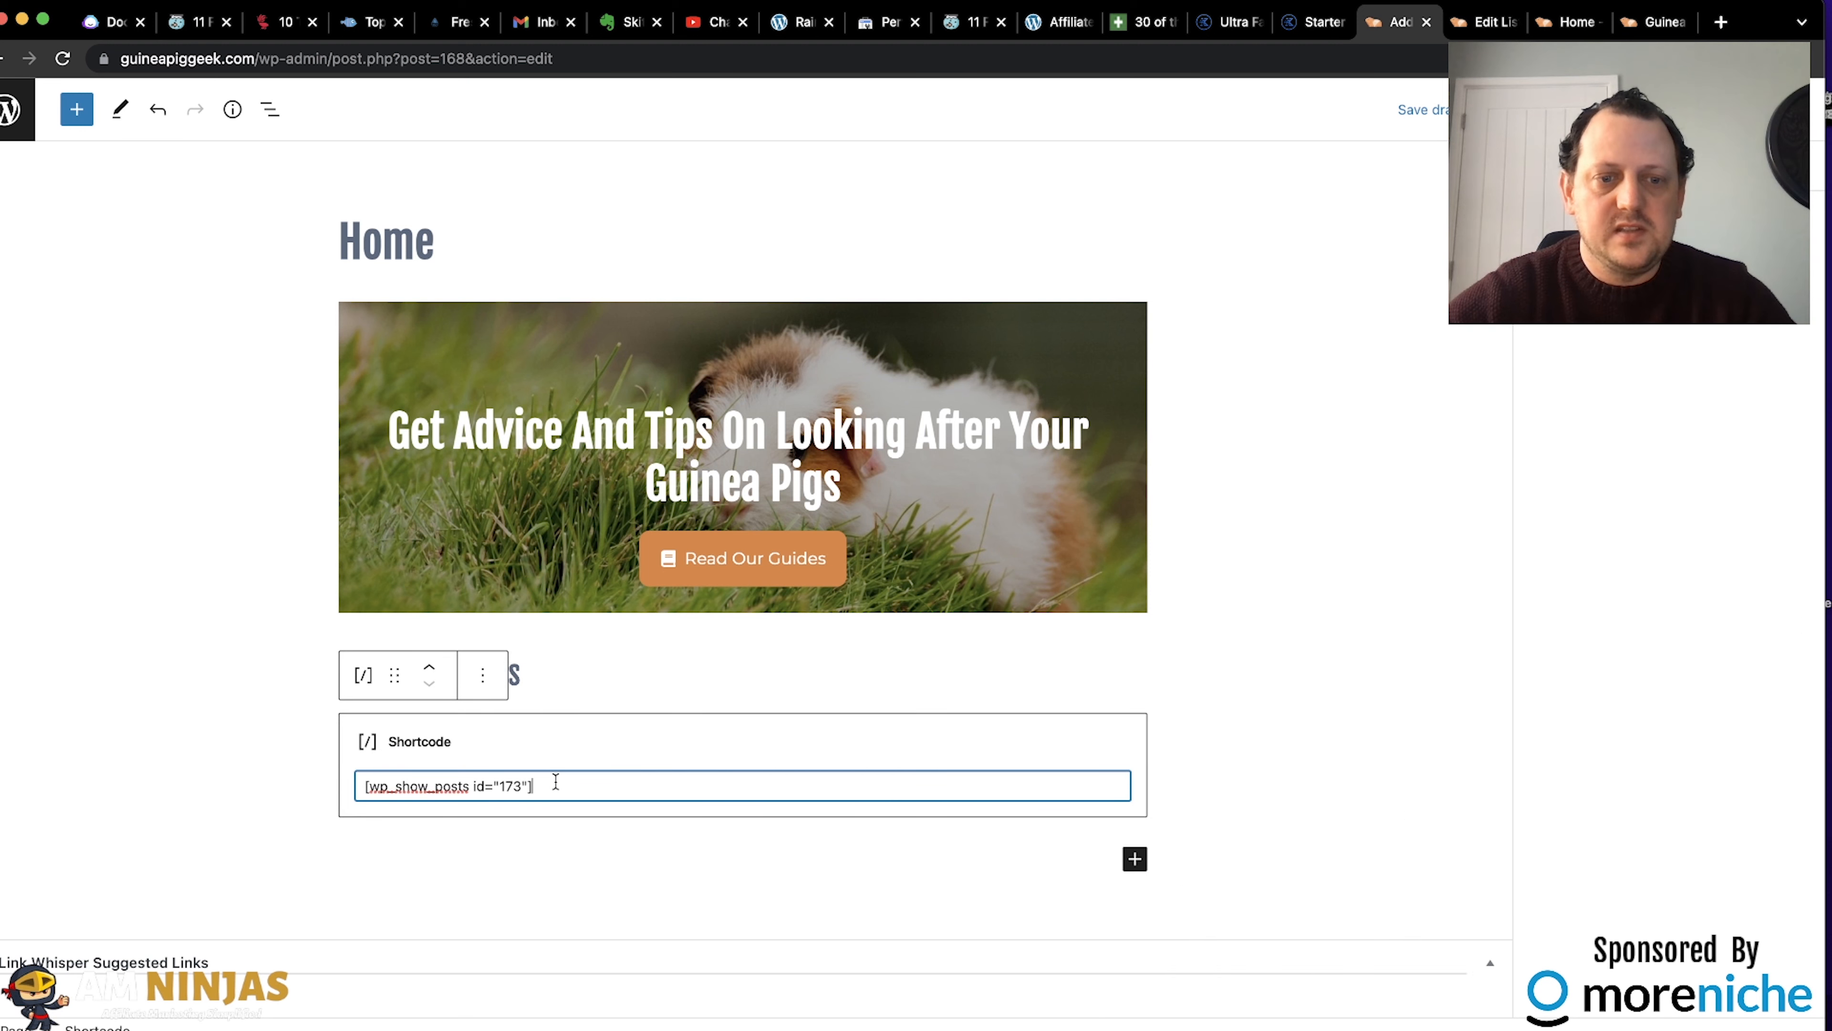
left_click(1278, 714)
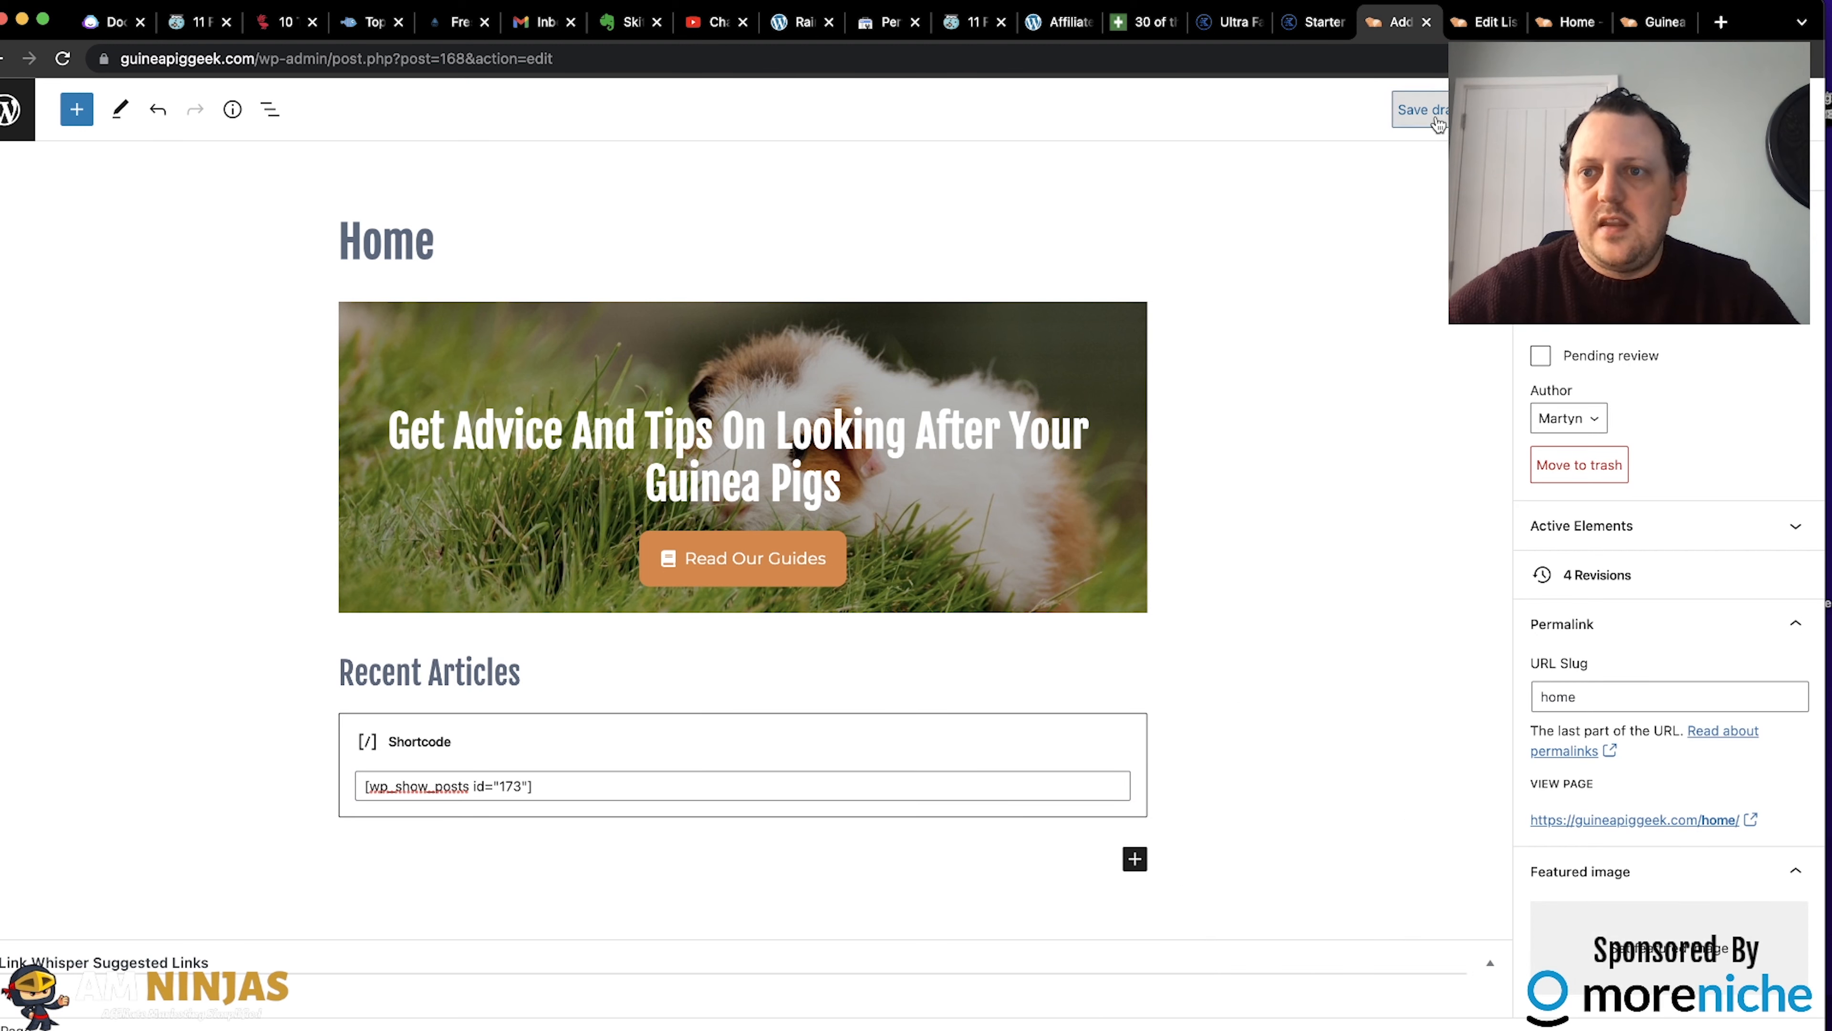
Save the Home page draft and preview it in a new tab to check the Recent Articles posts.
left_click(1493, 109)
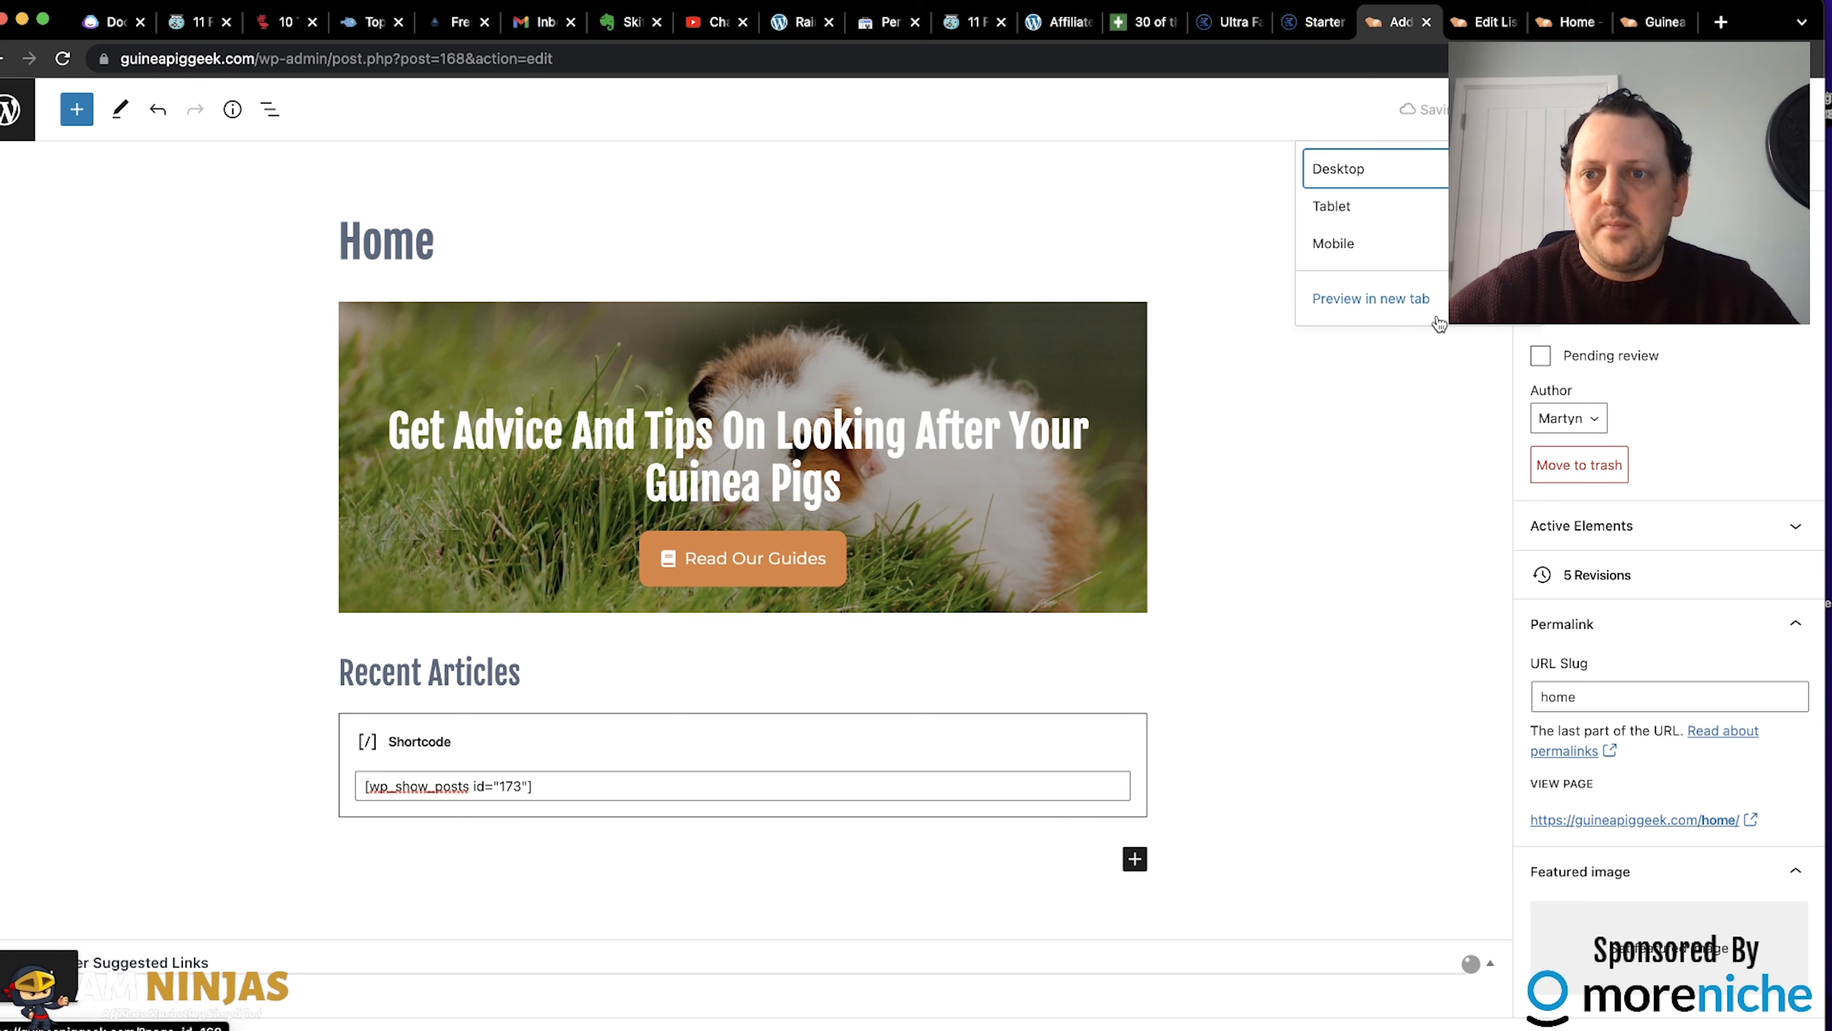
left_click(1425, 314)
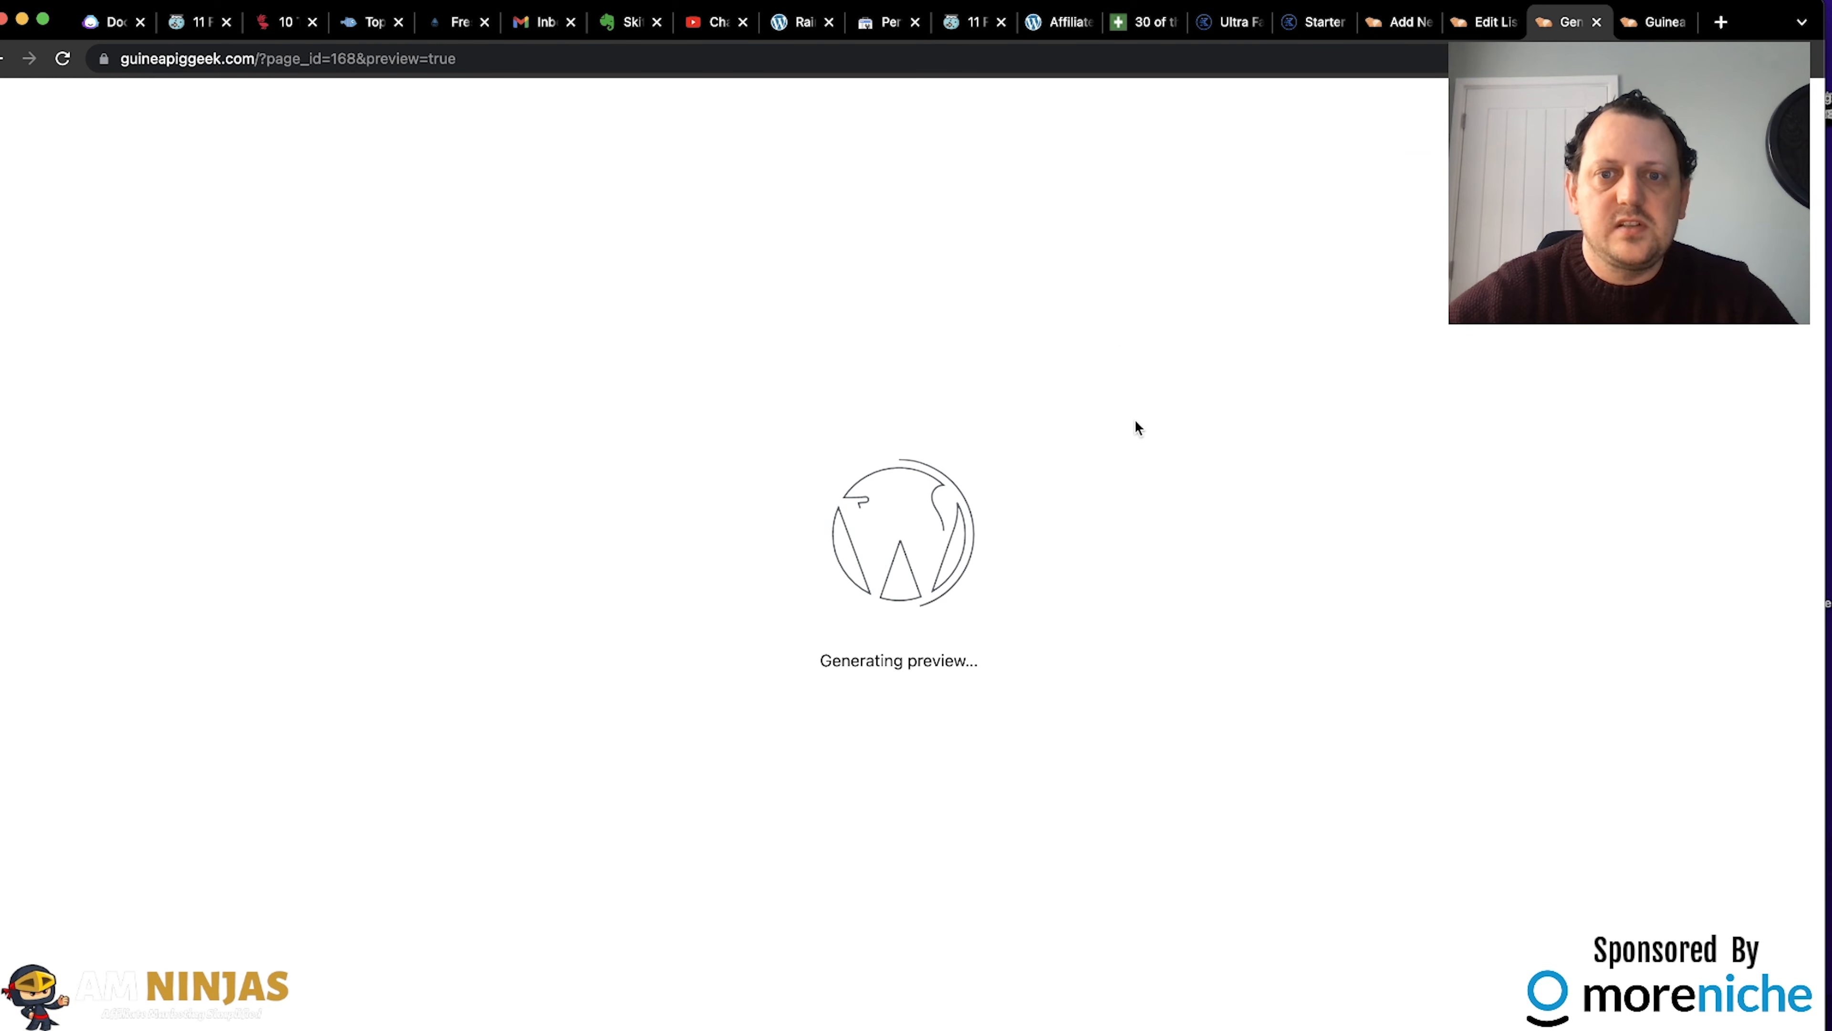
scroll(1154, 556, "down", 8)
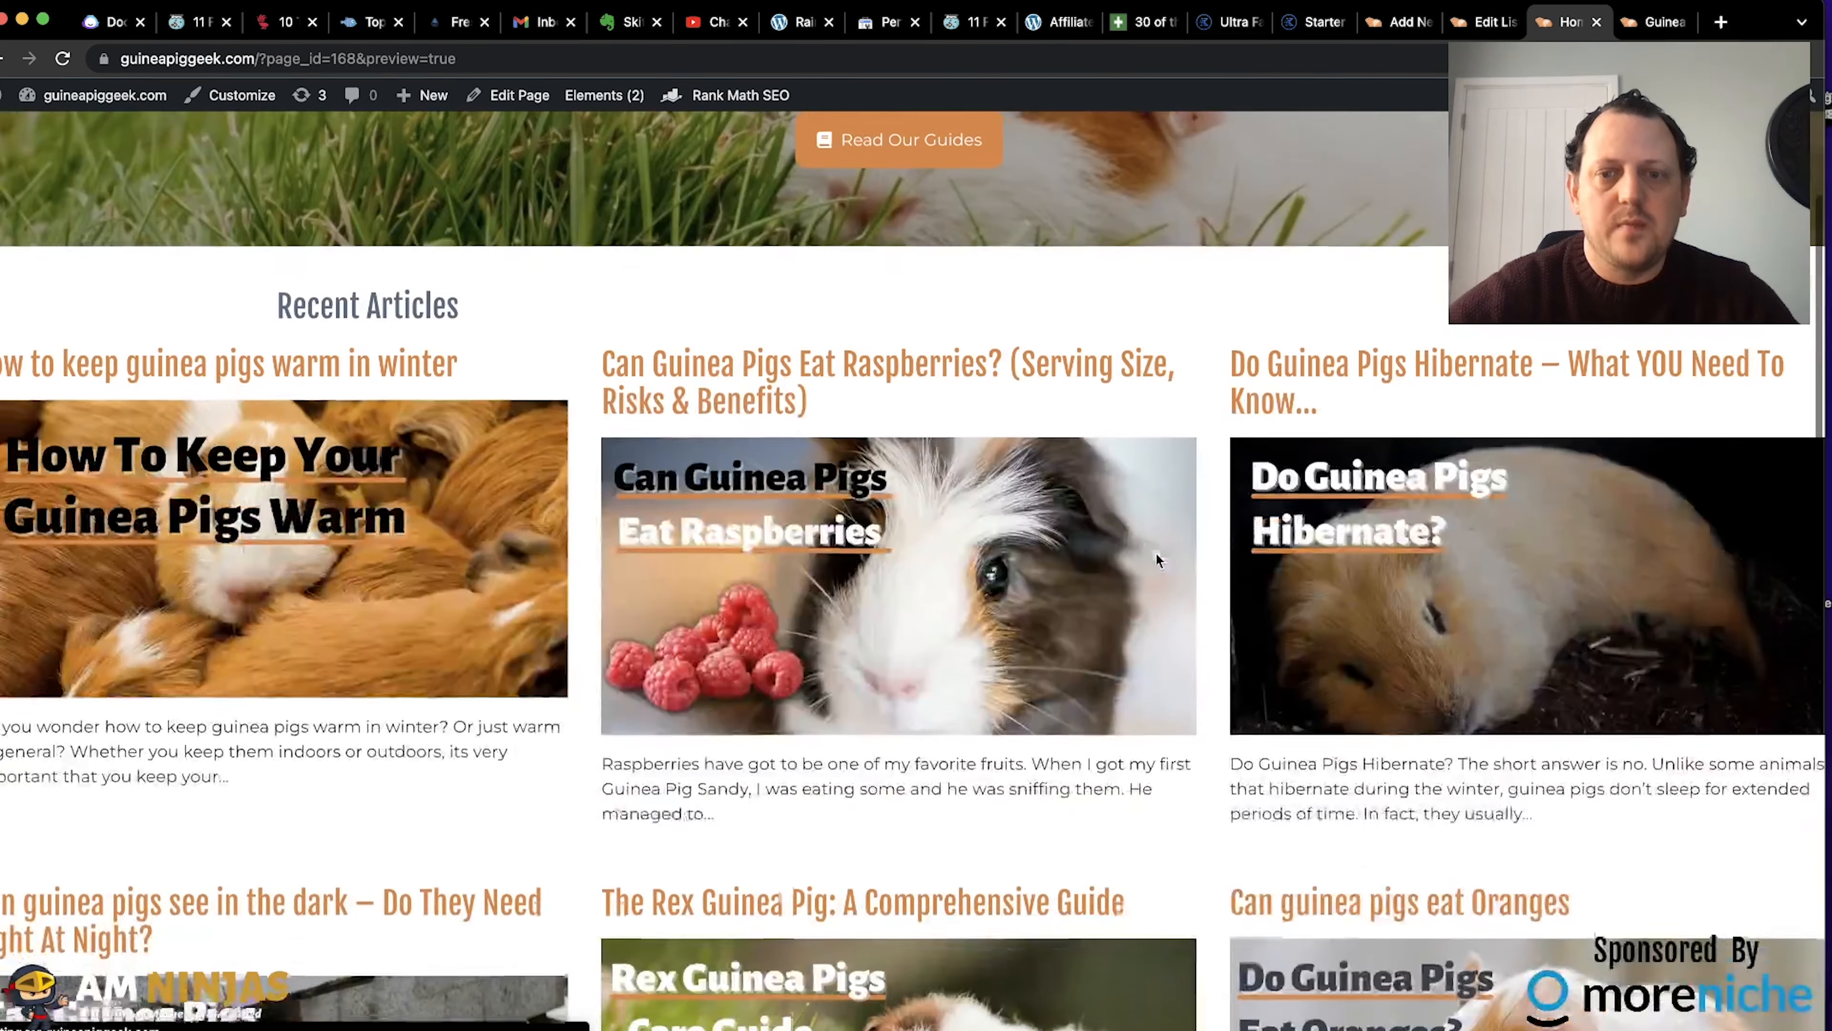
scroll(1158, 560, "up", 3)
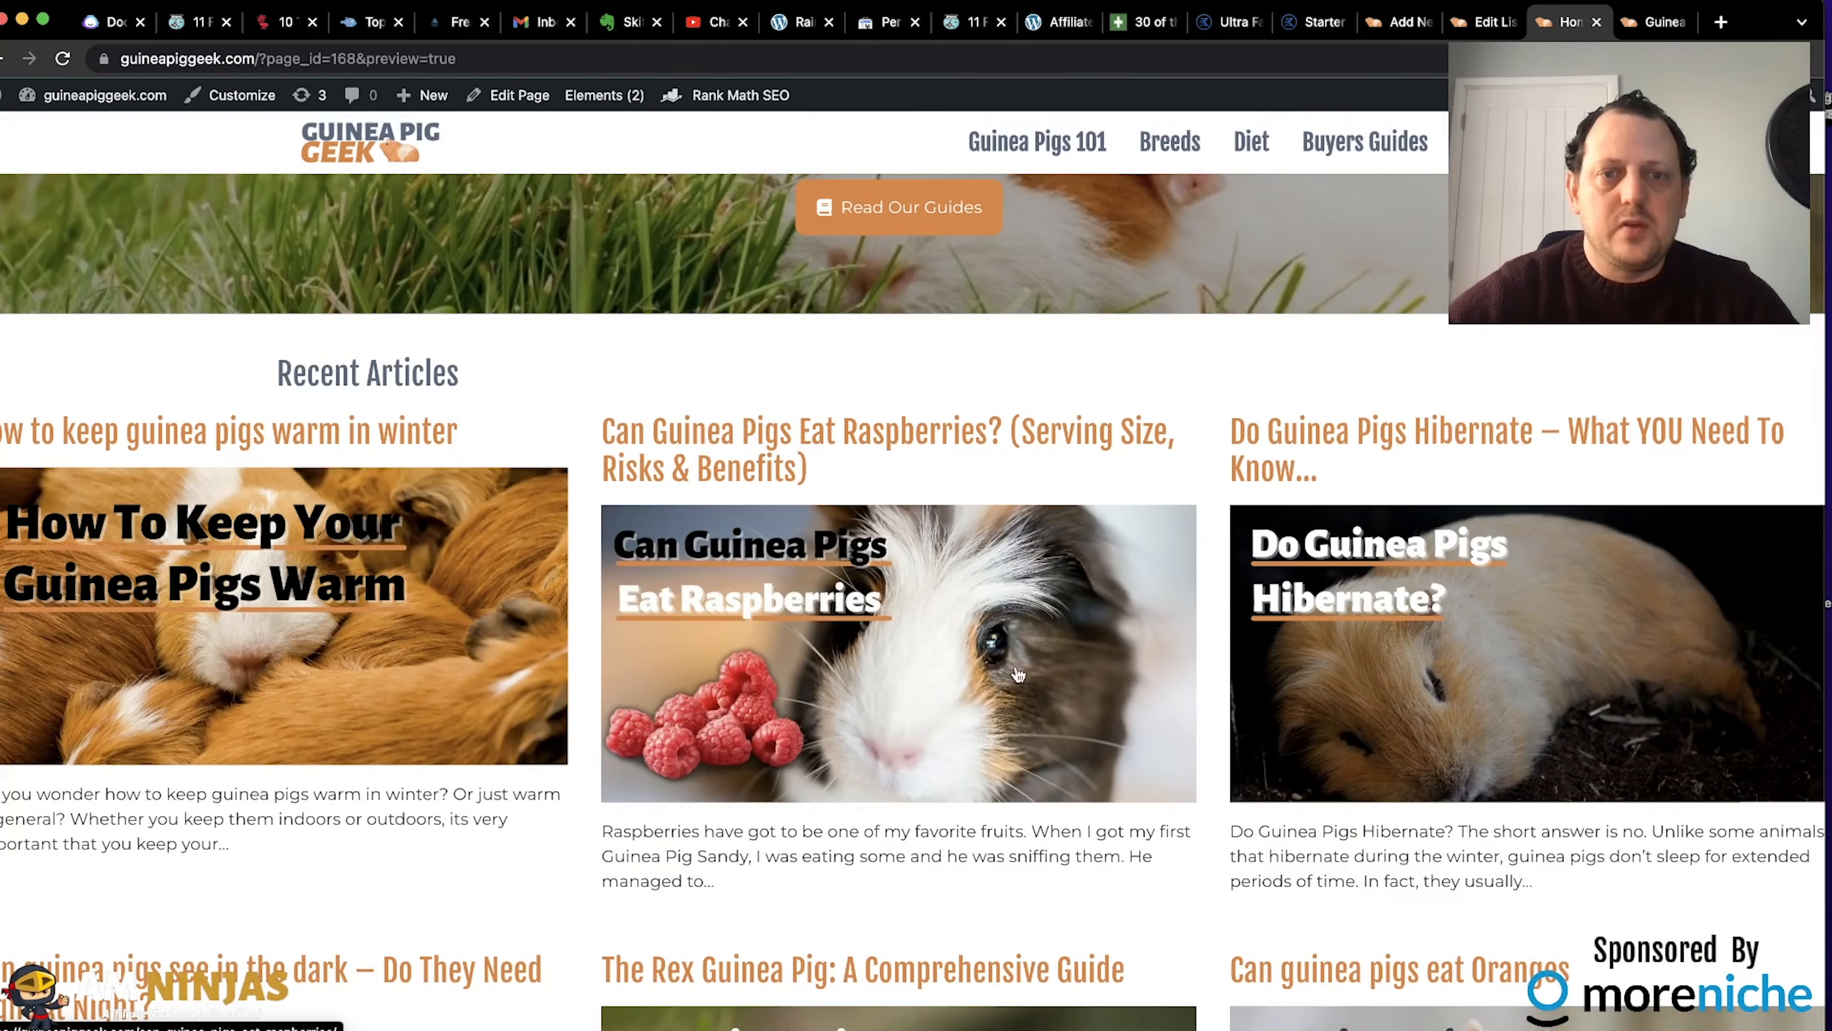
scroll(1025, 602, "down", 2)
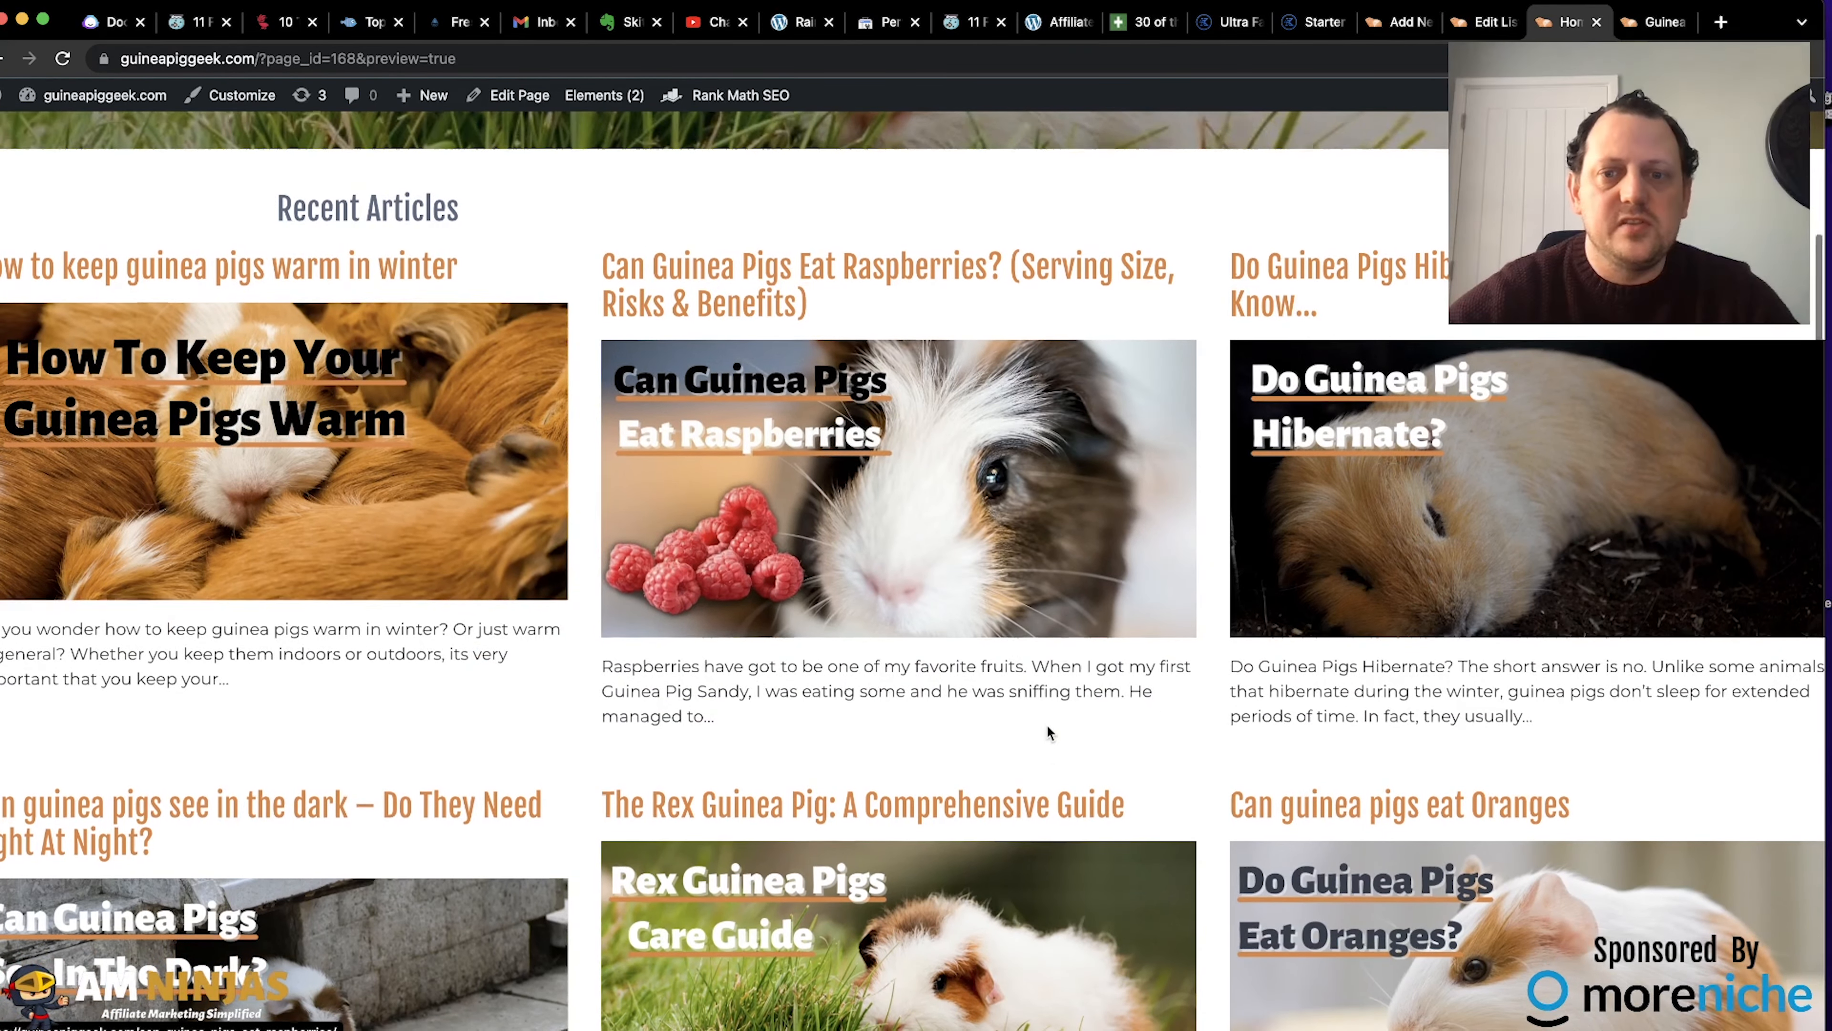
scroll(1047, 723, "down", 3)
scroll(1047, 724, "up", 5)
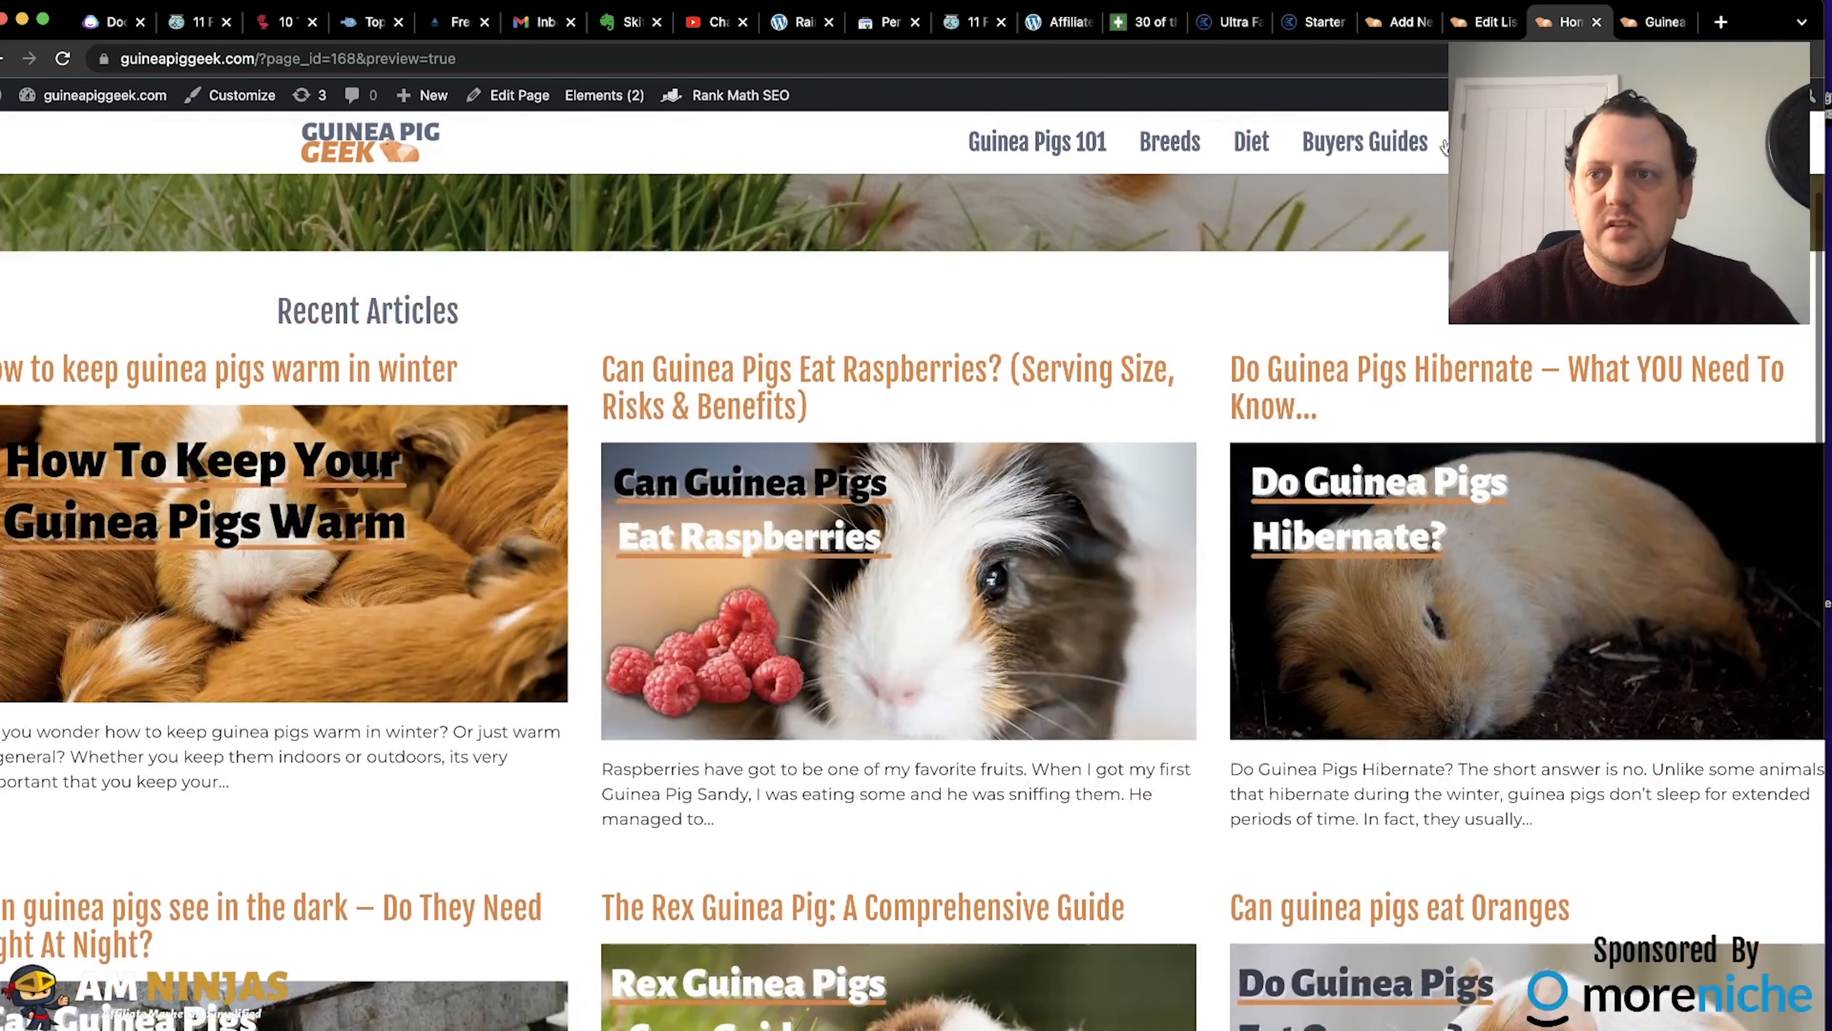
Move the Shortcode block into the Recent Articles container, beneath its headline, and save the draft.
left_click(1486, 20)
left_click(1403, 21)
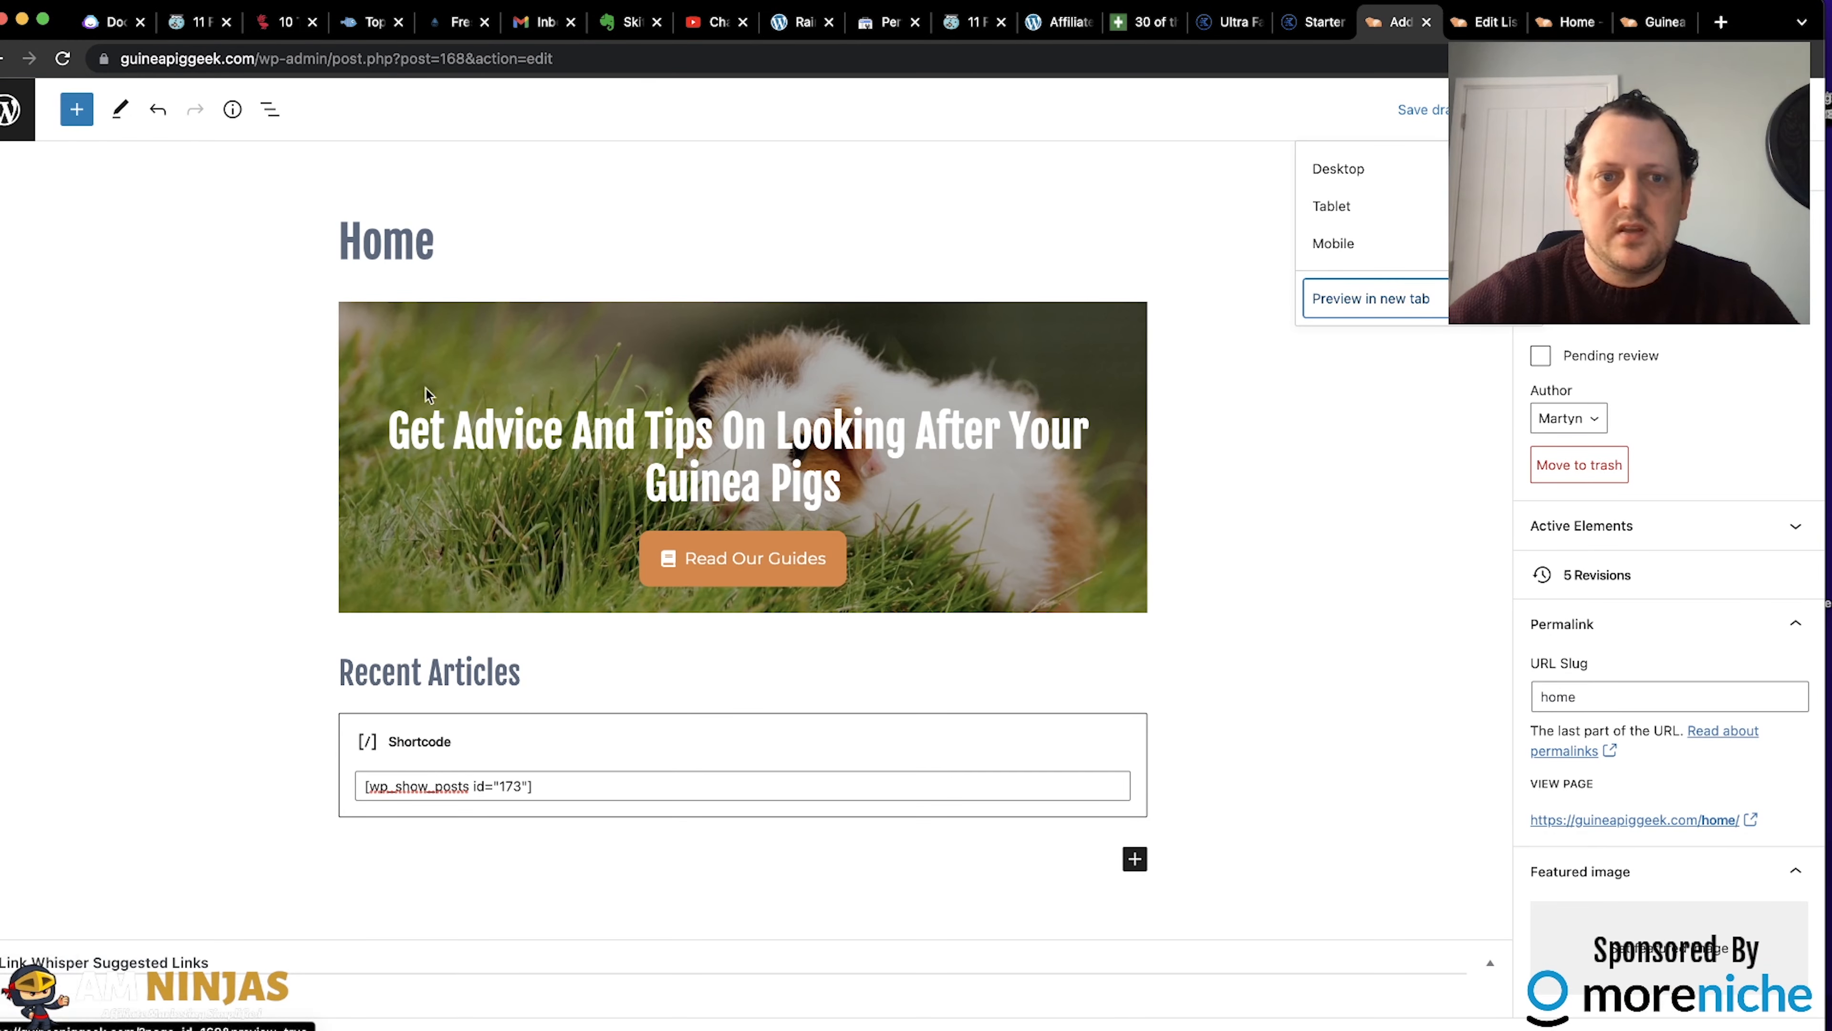
left_click(269, 109)
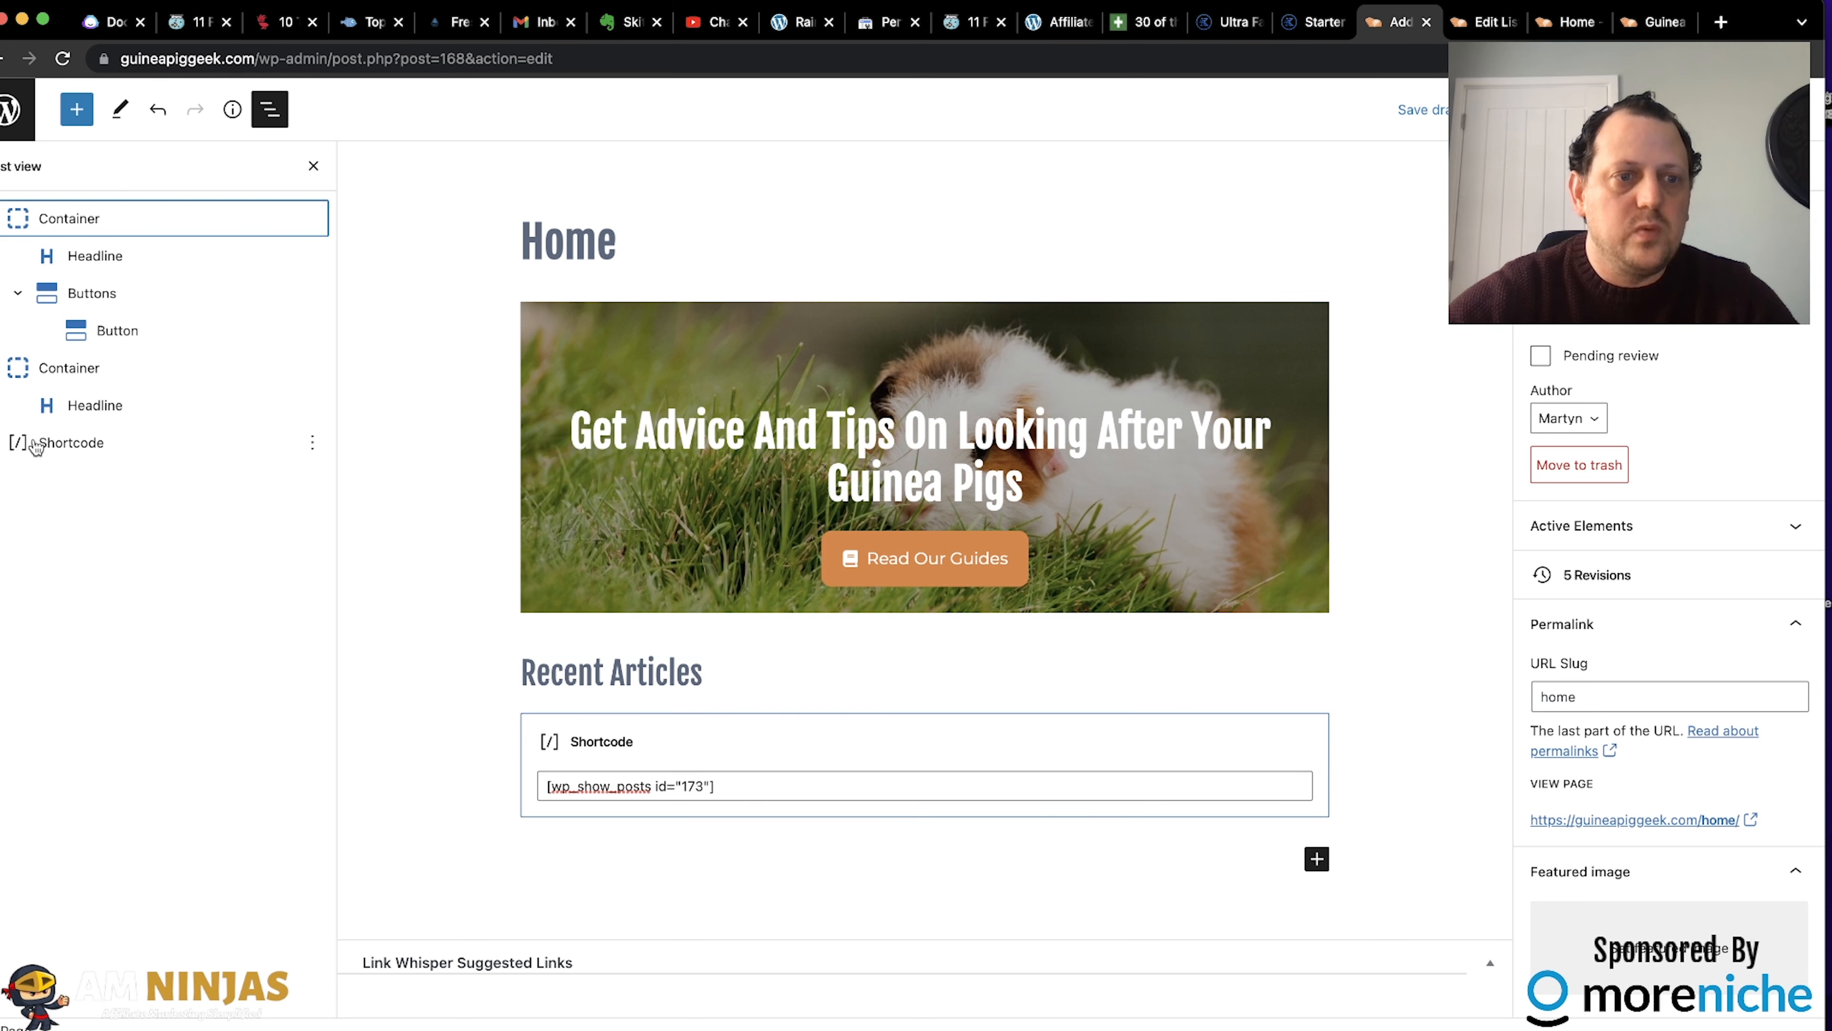
left_click_drag(28, 442, 72, 426)
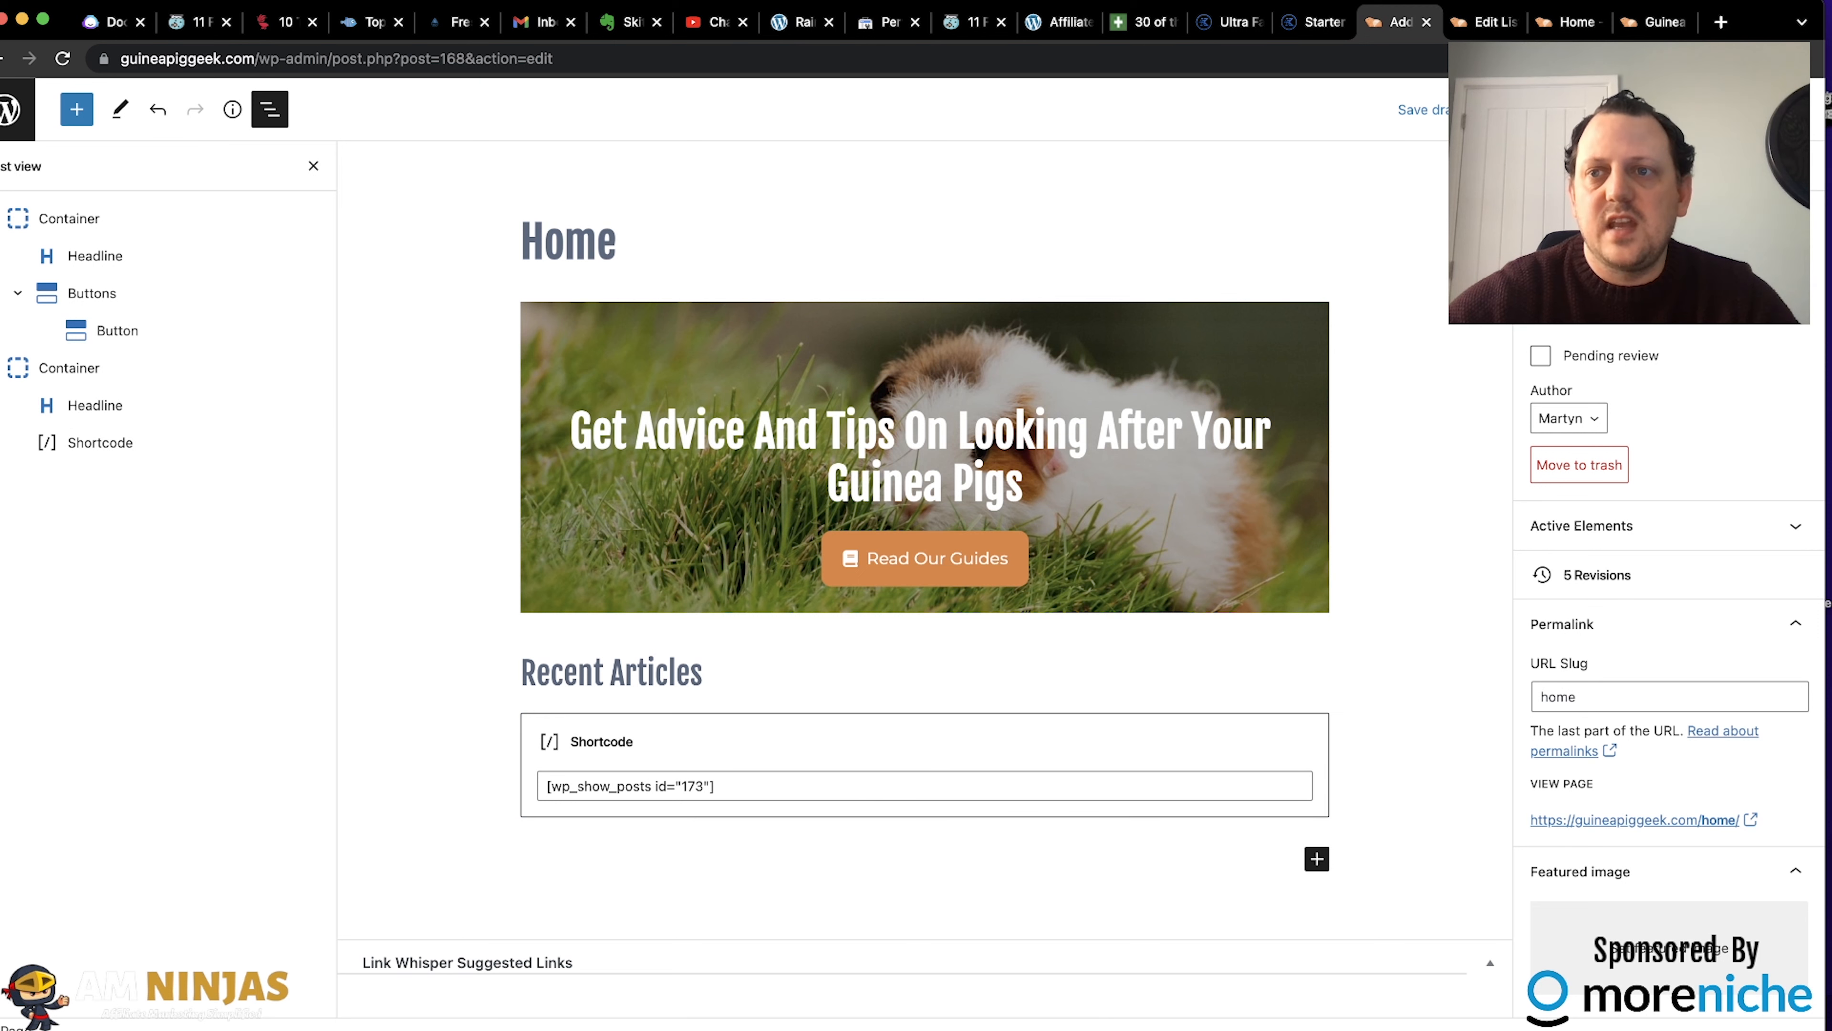
left_click(1426, 114)
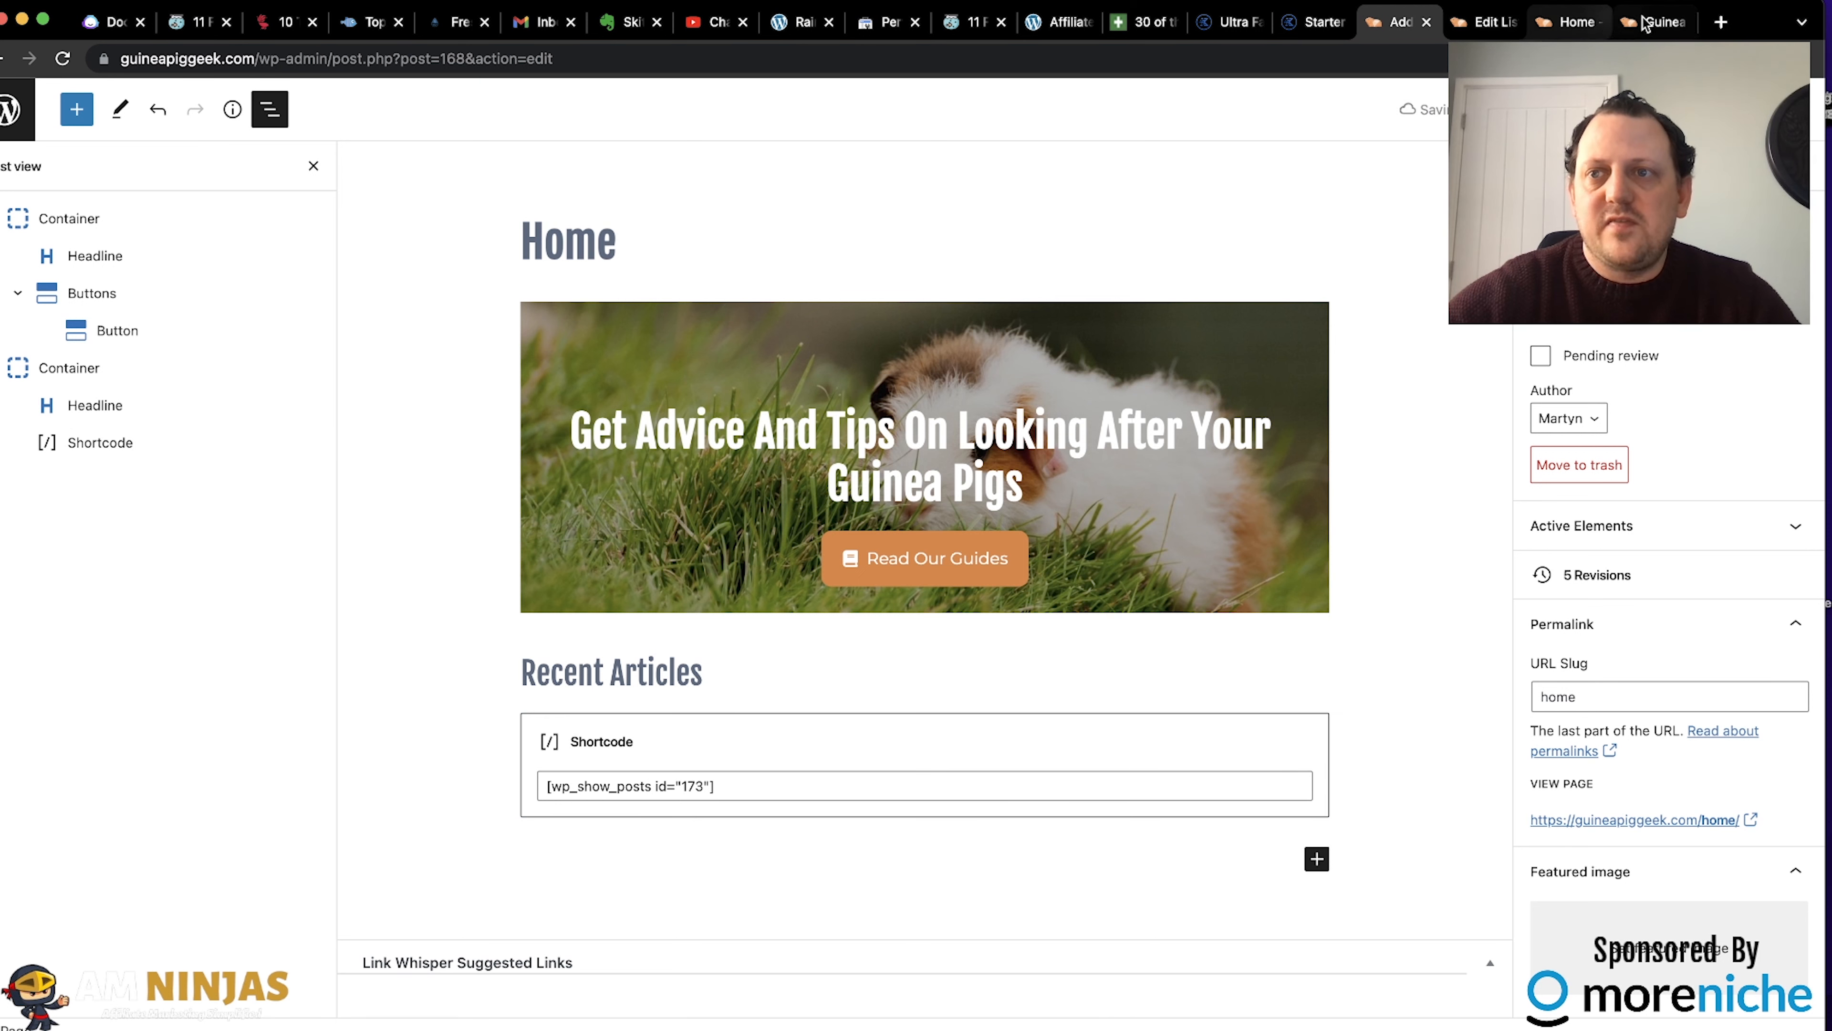
Reload the Home page preview and examine the width, alignment and column layout of the Recent Articles posts.
left_click(1571, 24)
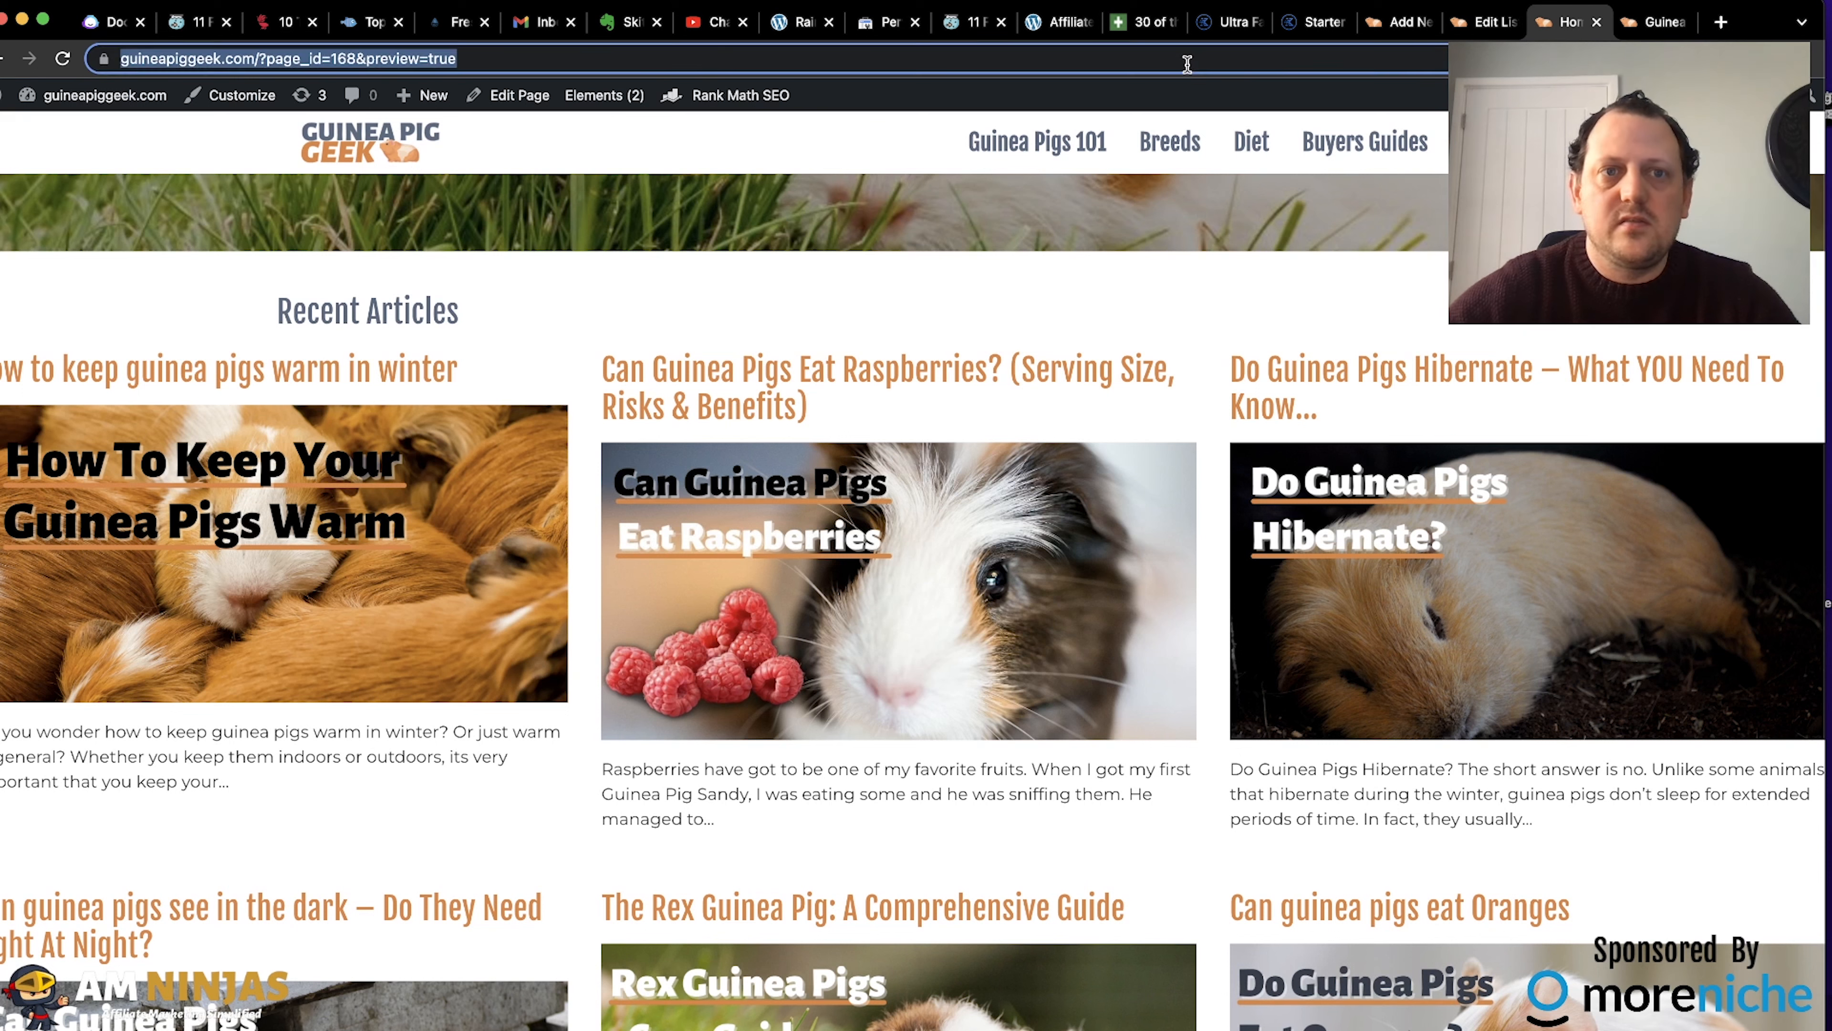
key("super+r")
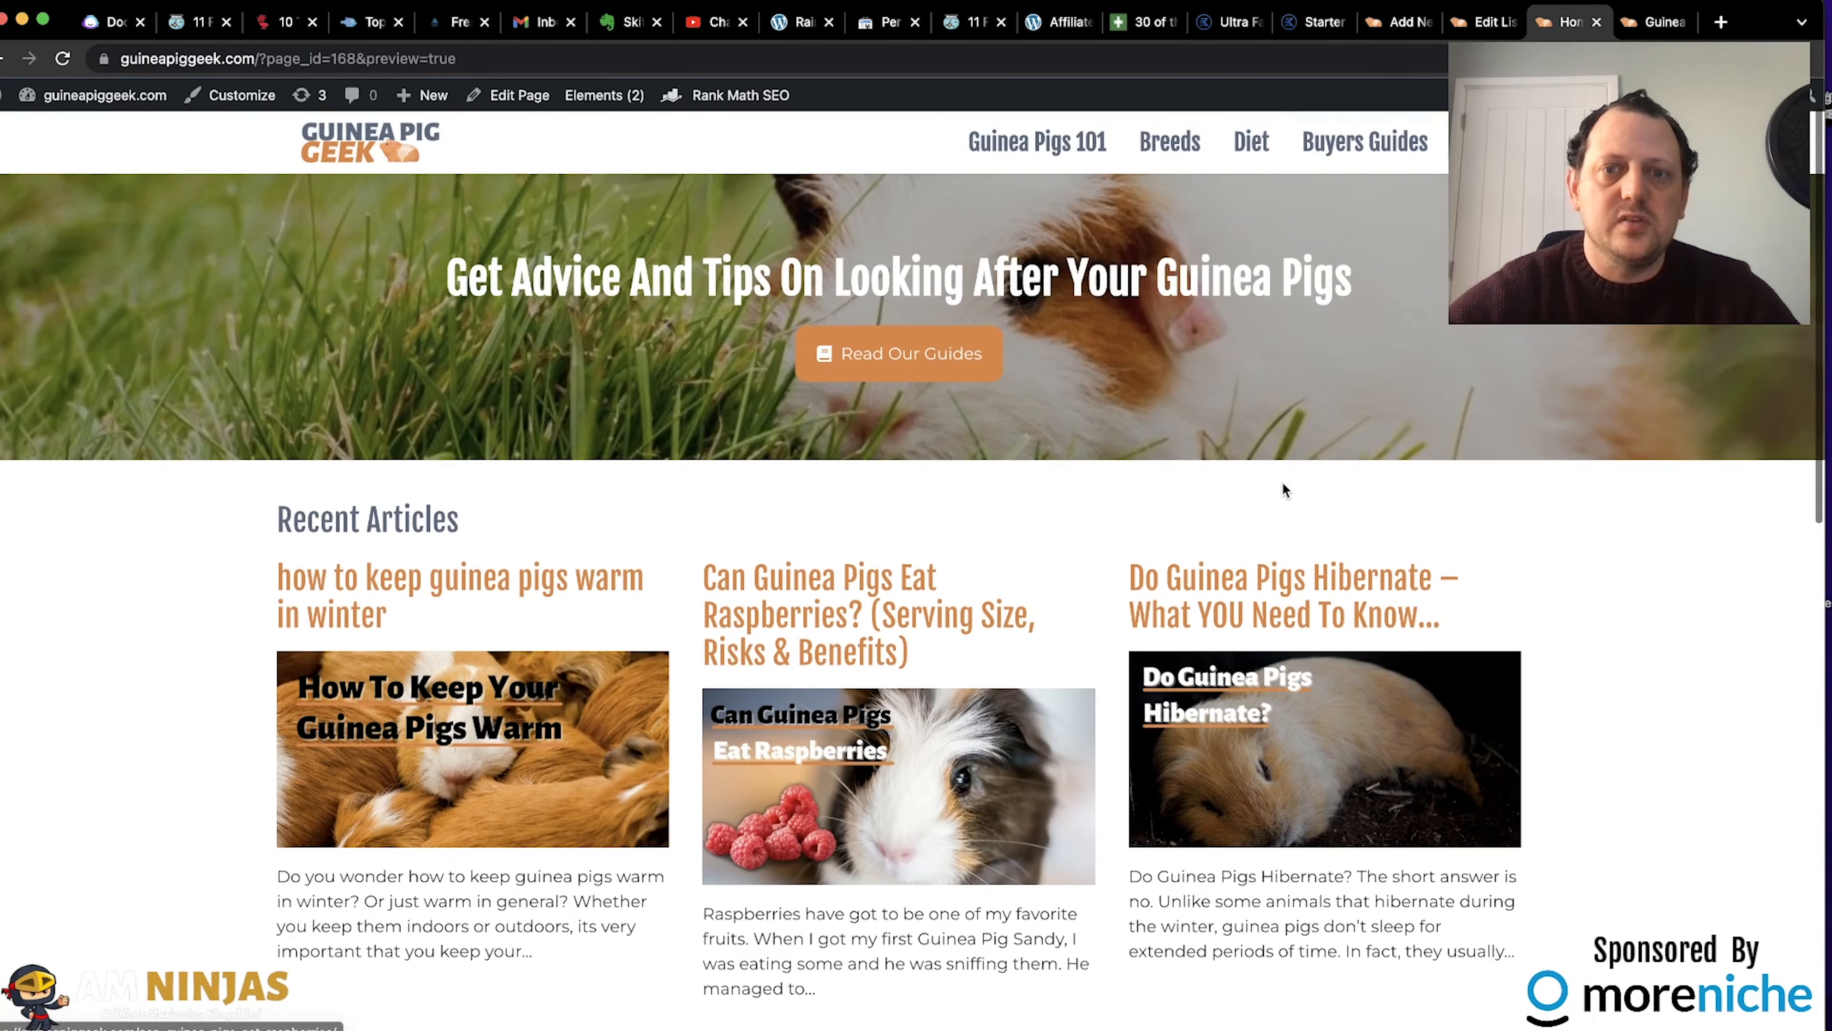
scroll(1370, 635, "down", 3)
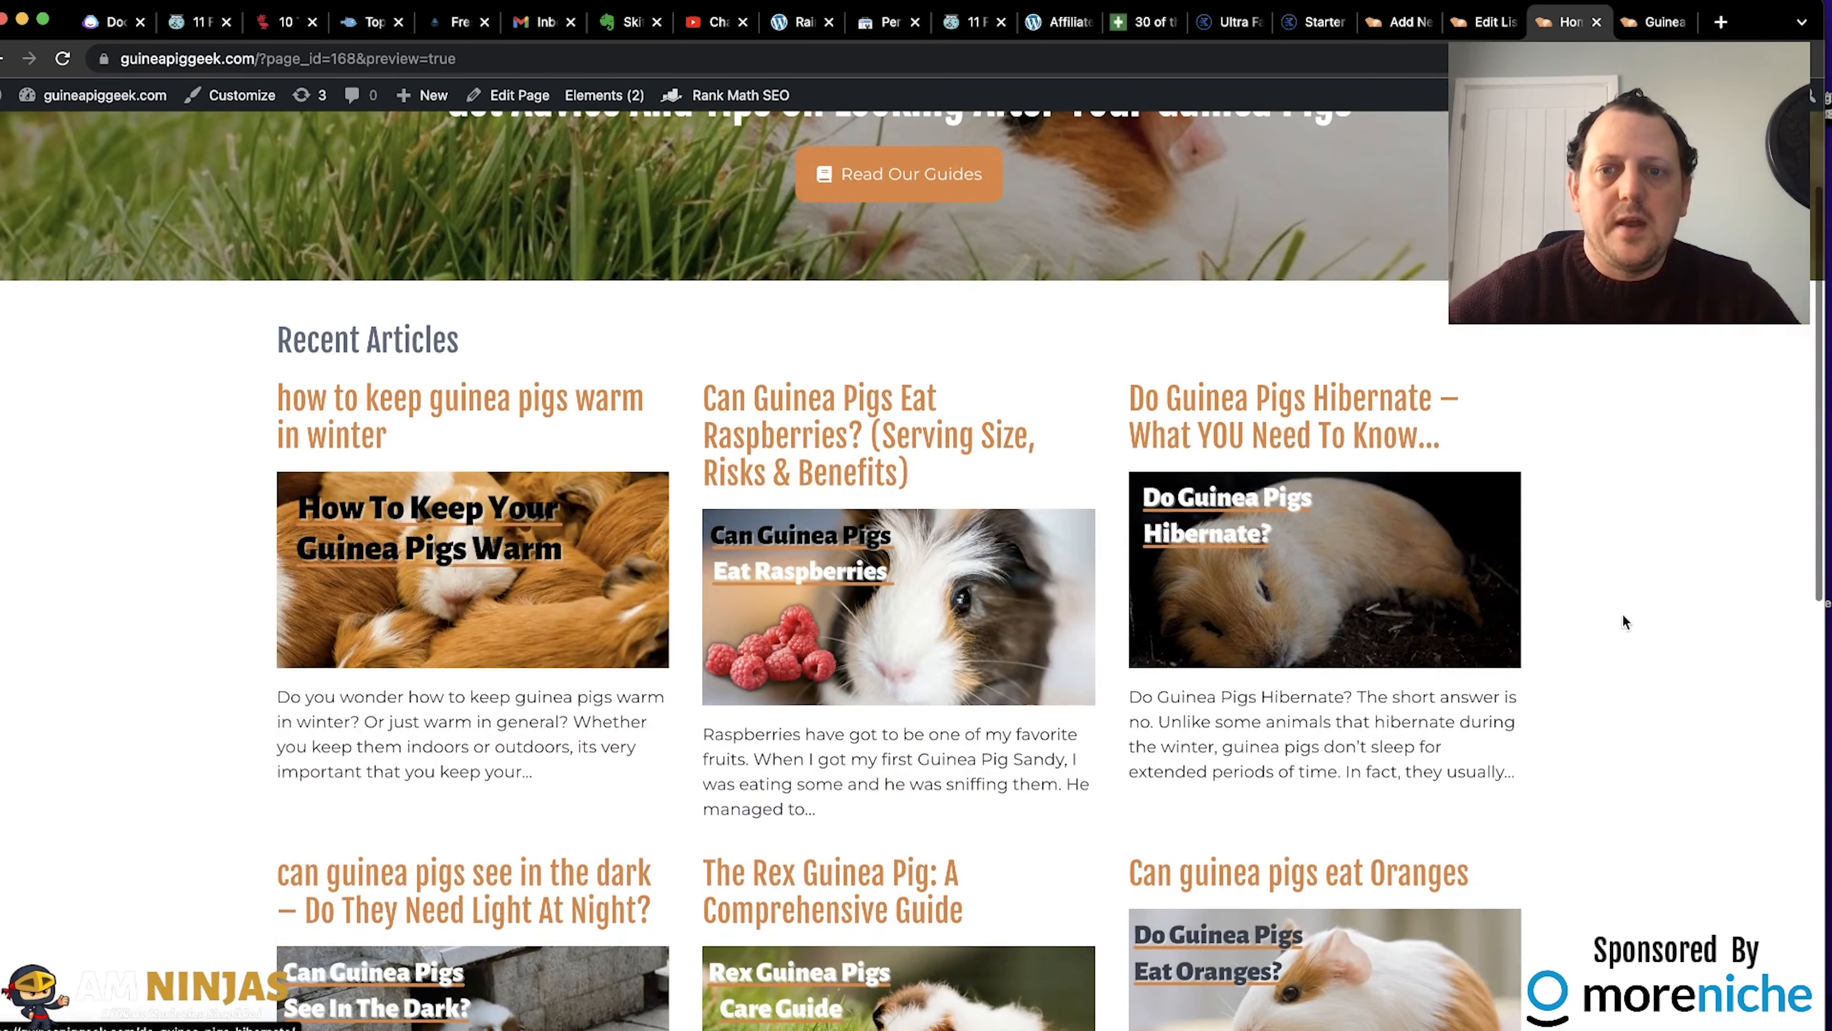
scroll(1638, 643, "down", 3)
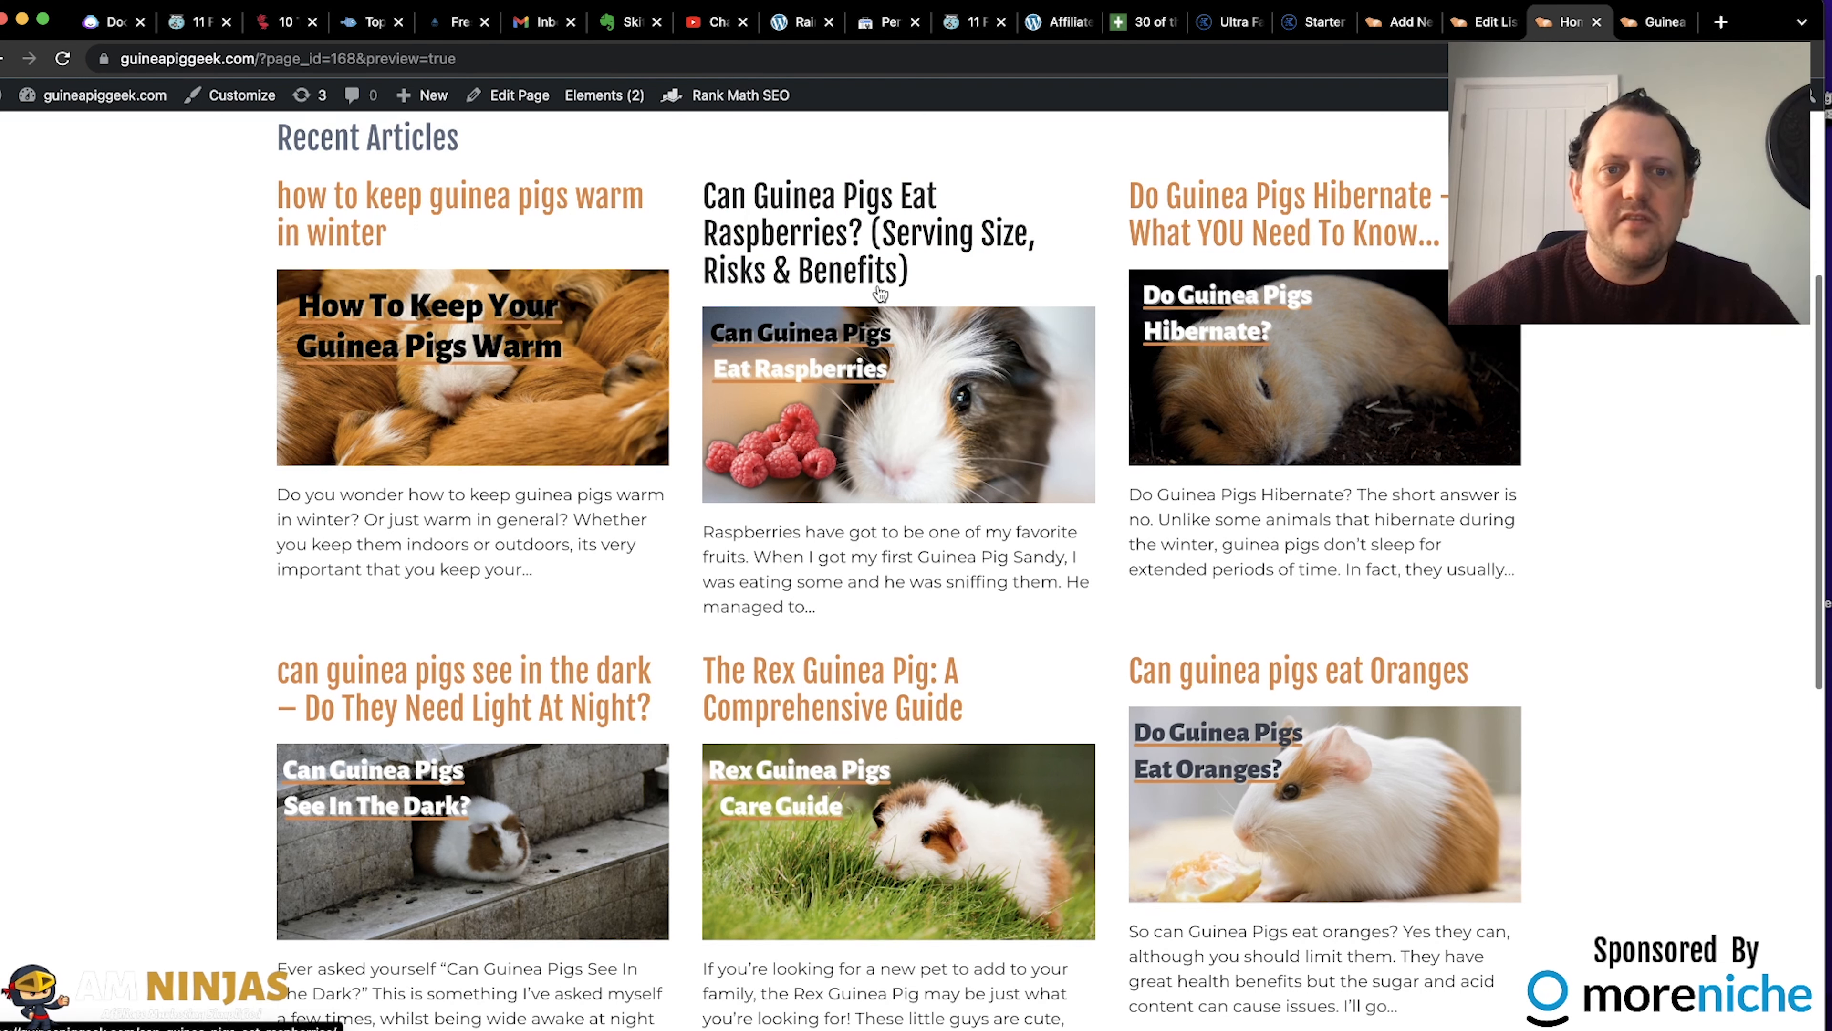
scroll(858, 263, "up", 2)
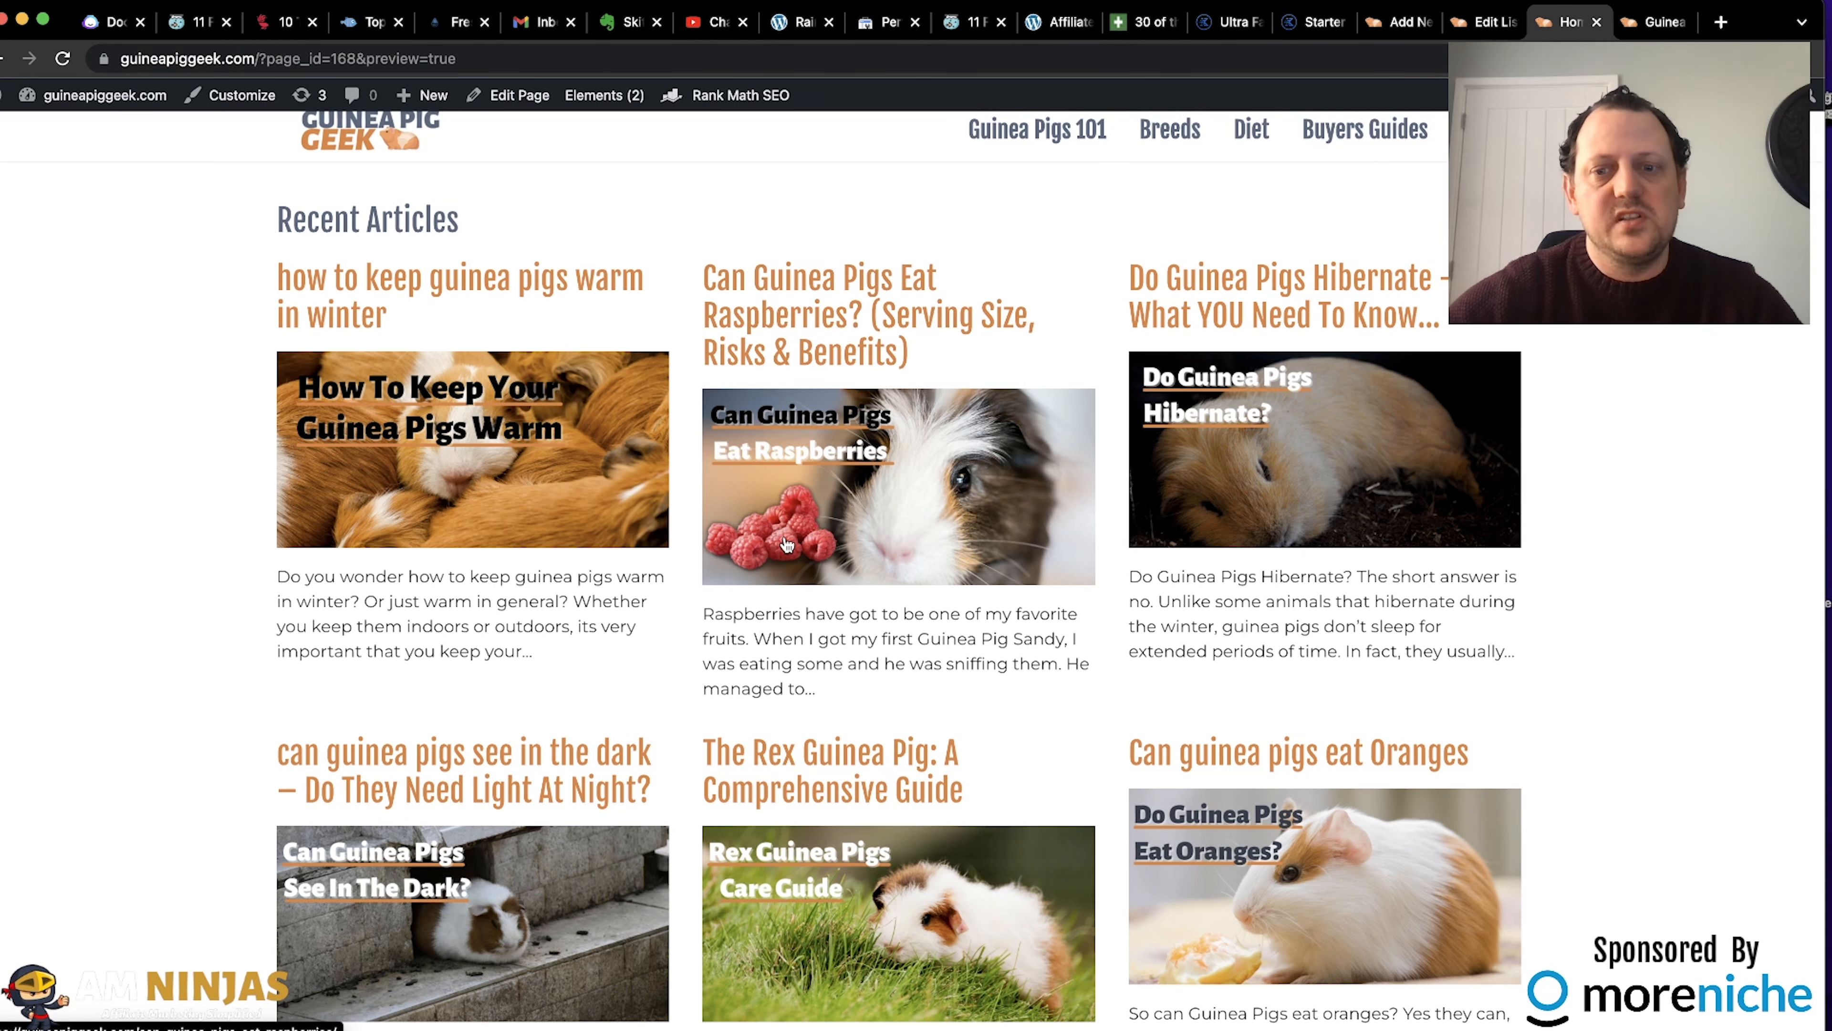
scroll(790, 541, "down", 4)
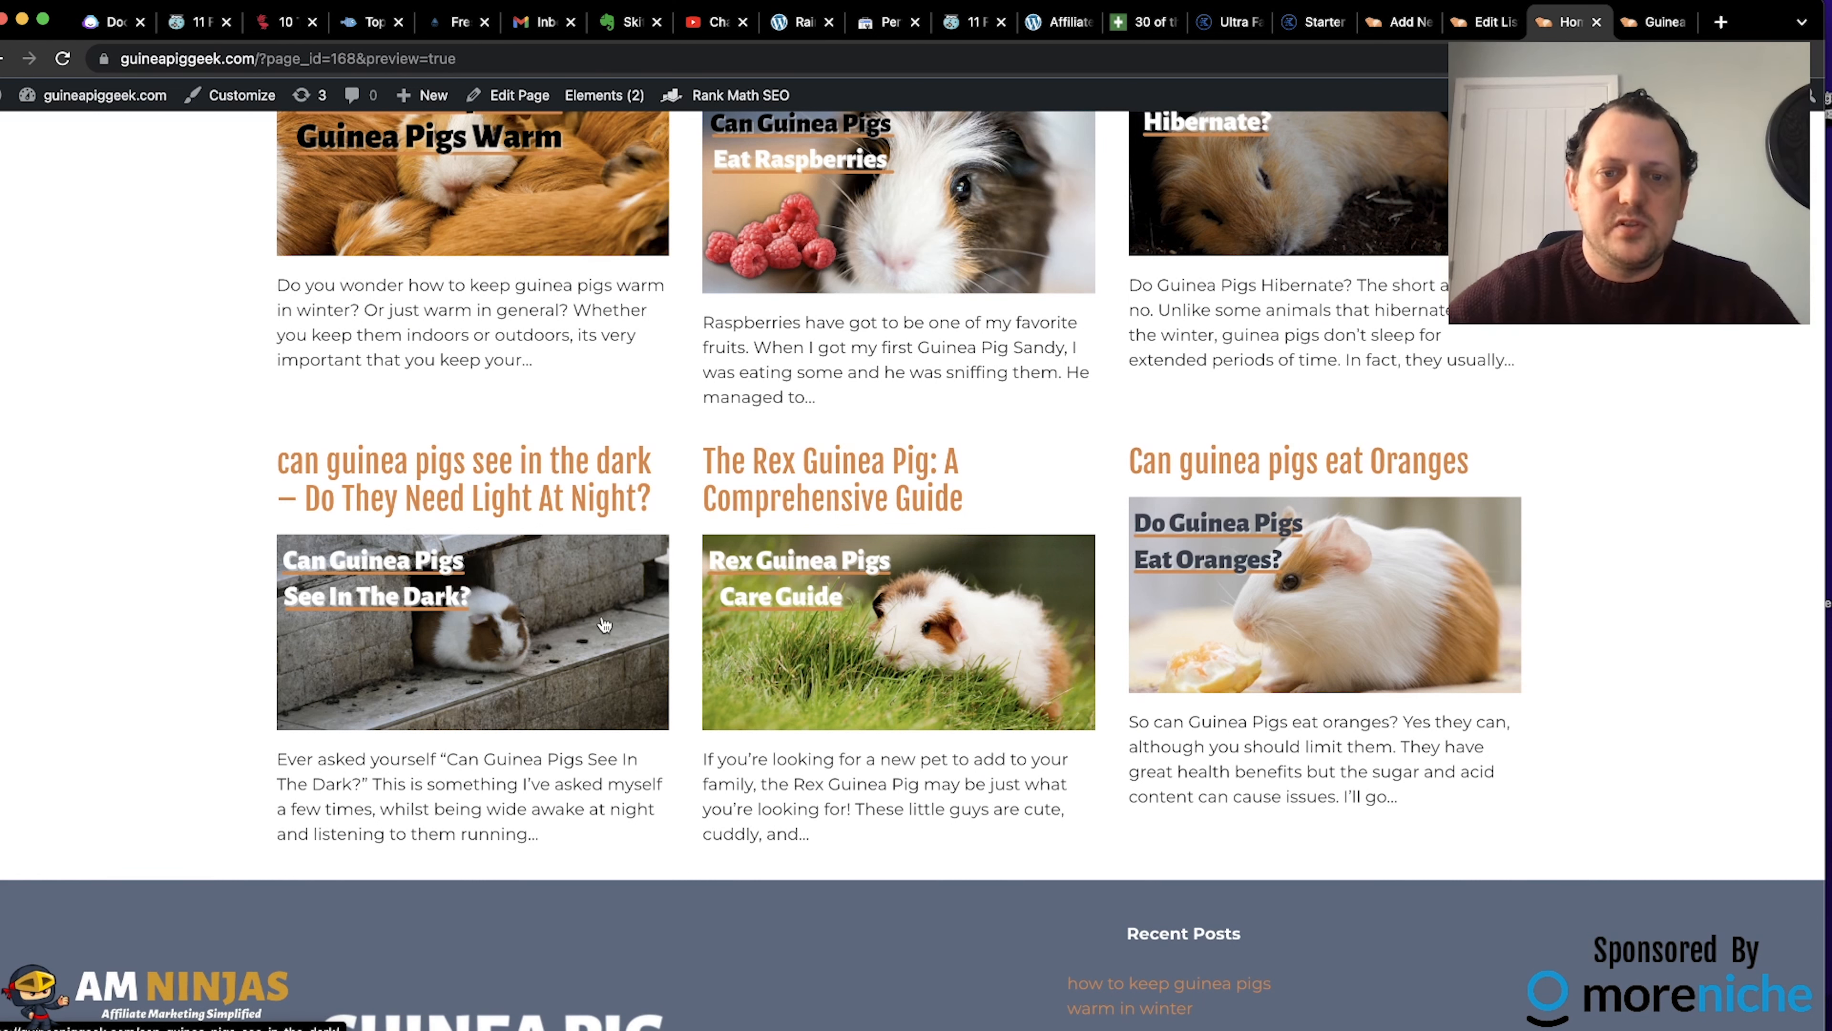
scroll(1177, 470, "up", 3)
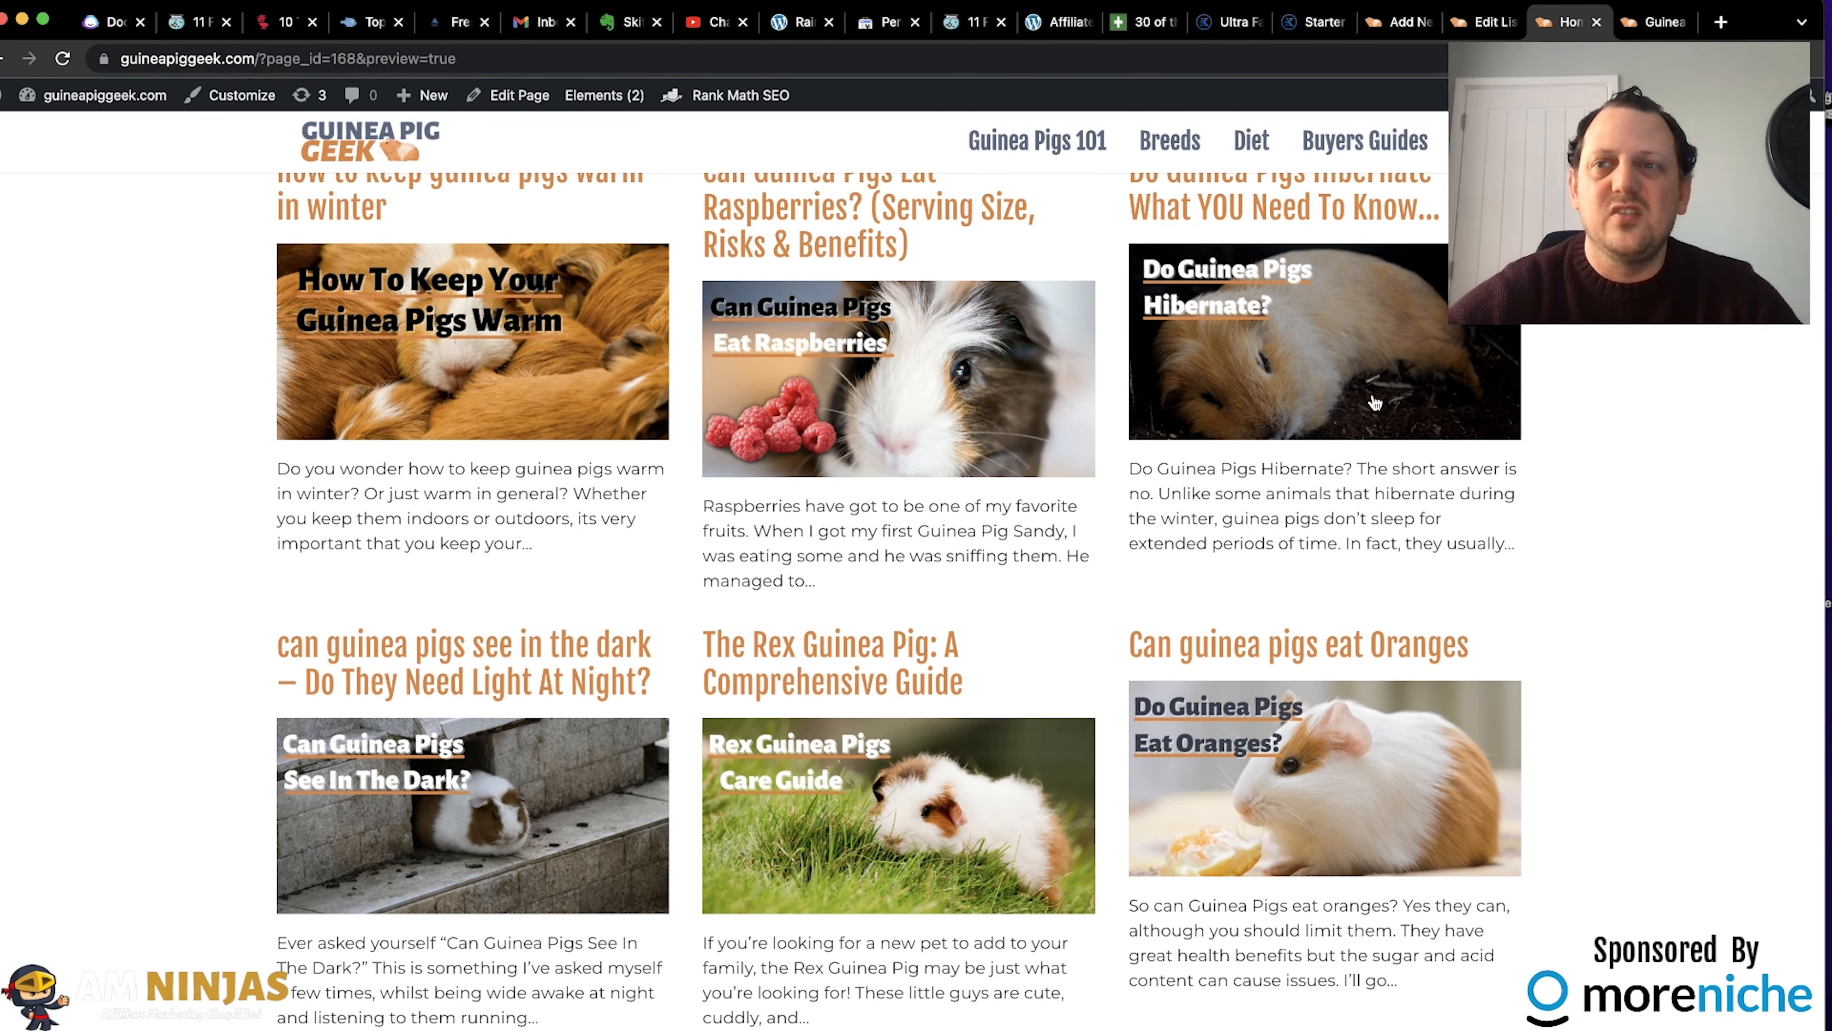
scroll(1112, 538, "up", 1)
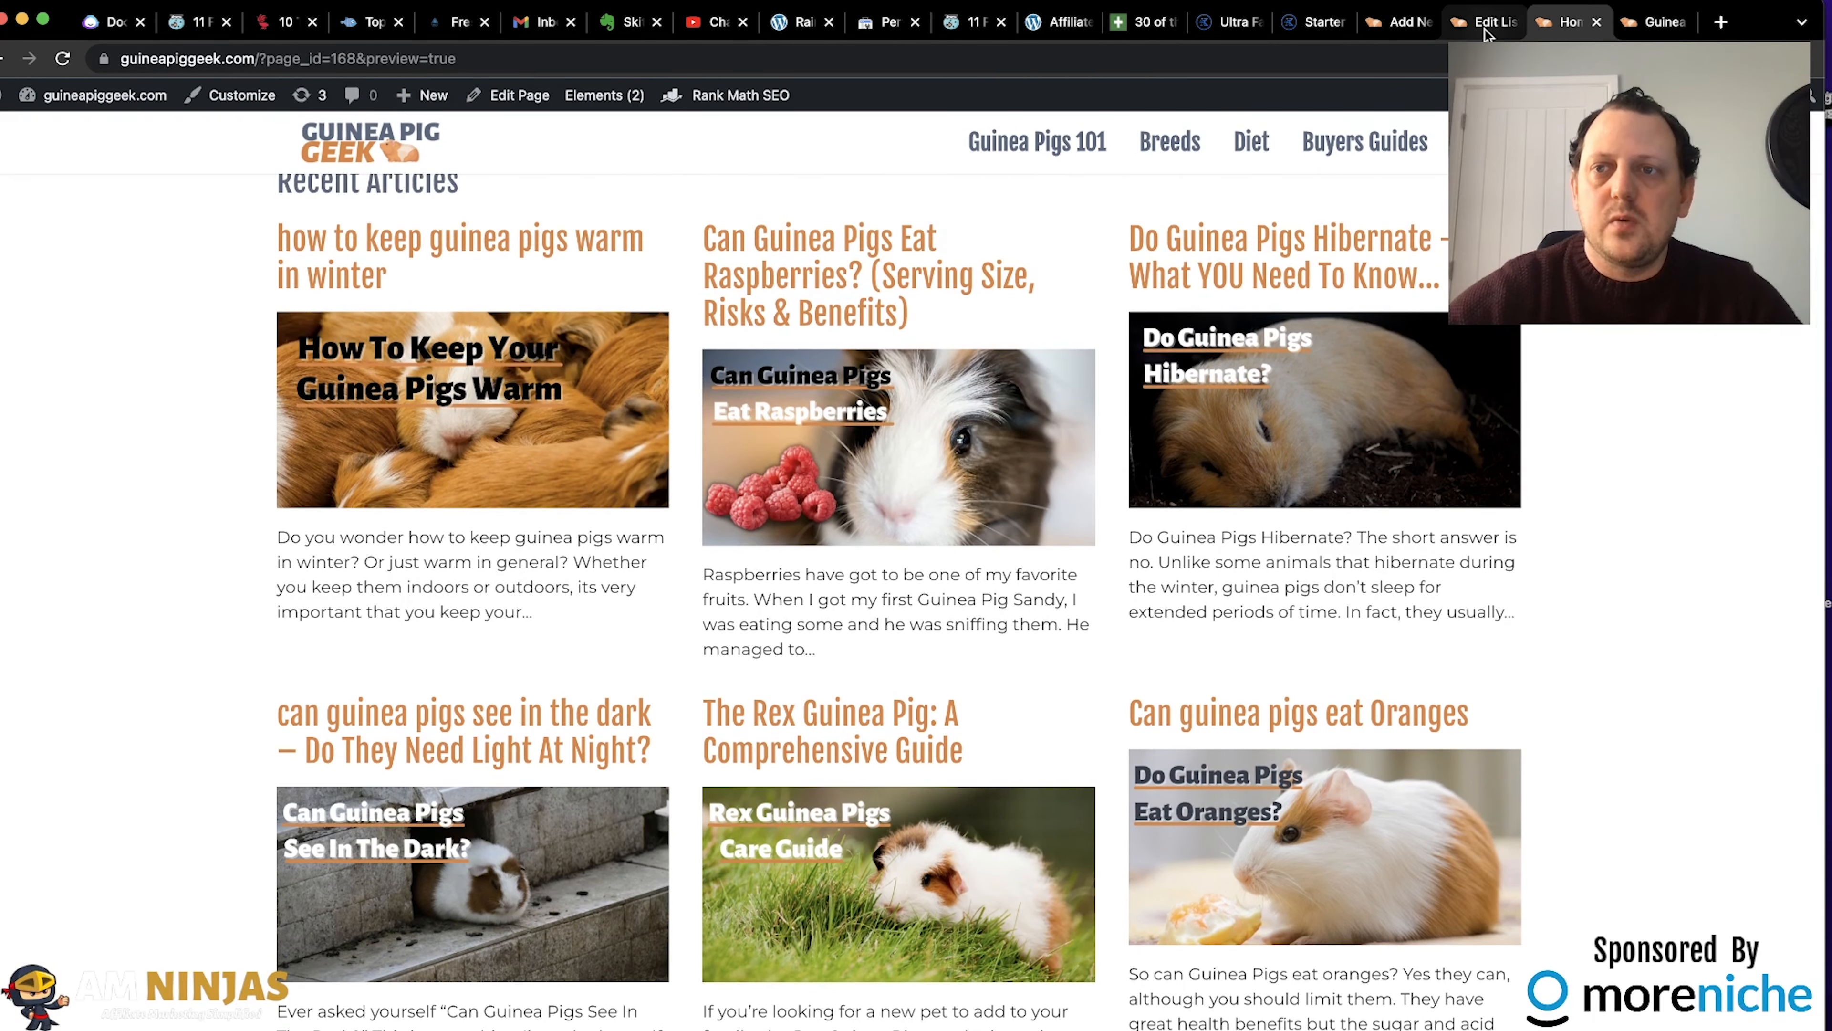
In the content settings of the Recent WP Show Posts list, turn off including the post titles.
left_click(1484, 31)
scroll(958, 553, "down", 3)
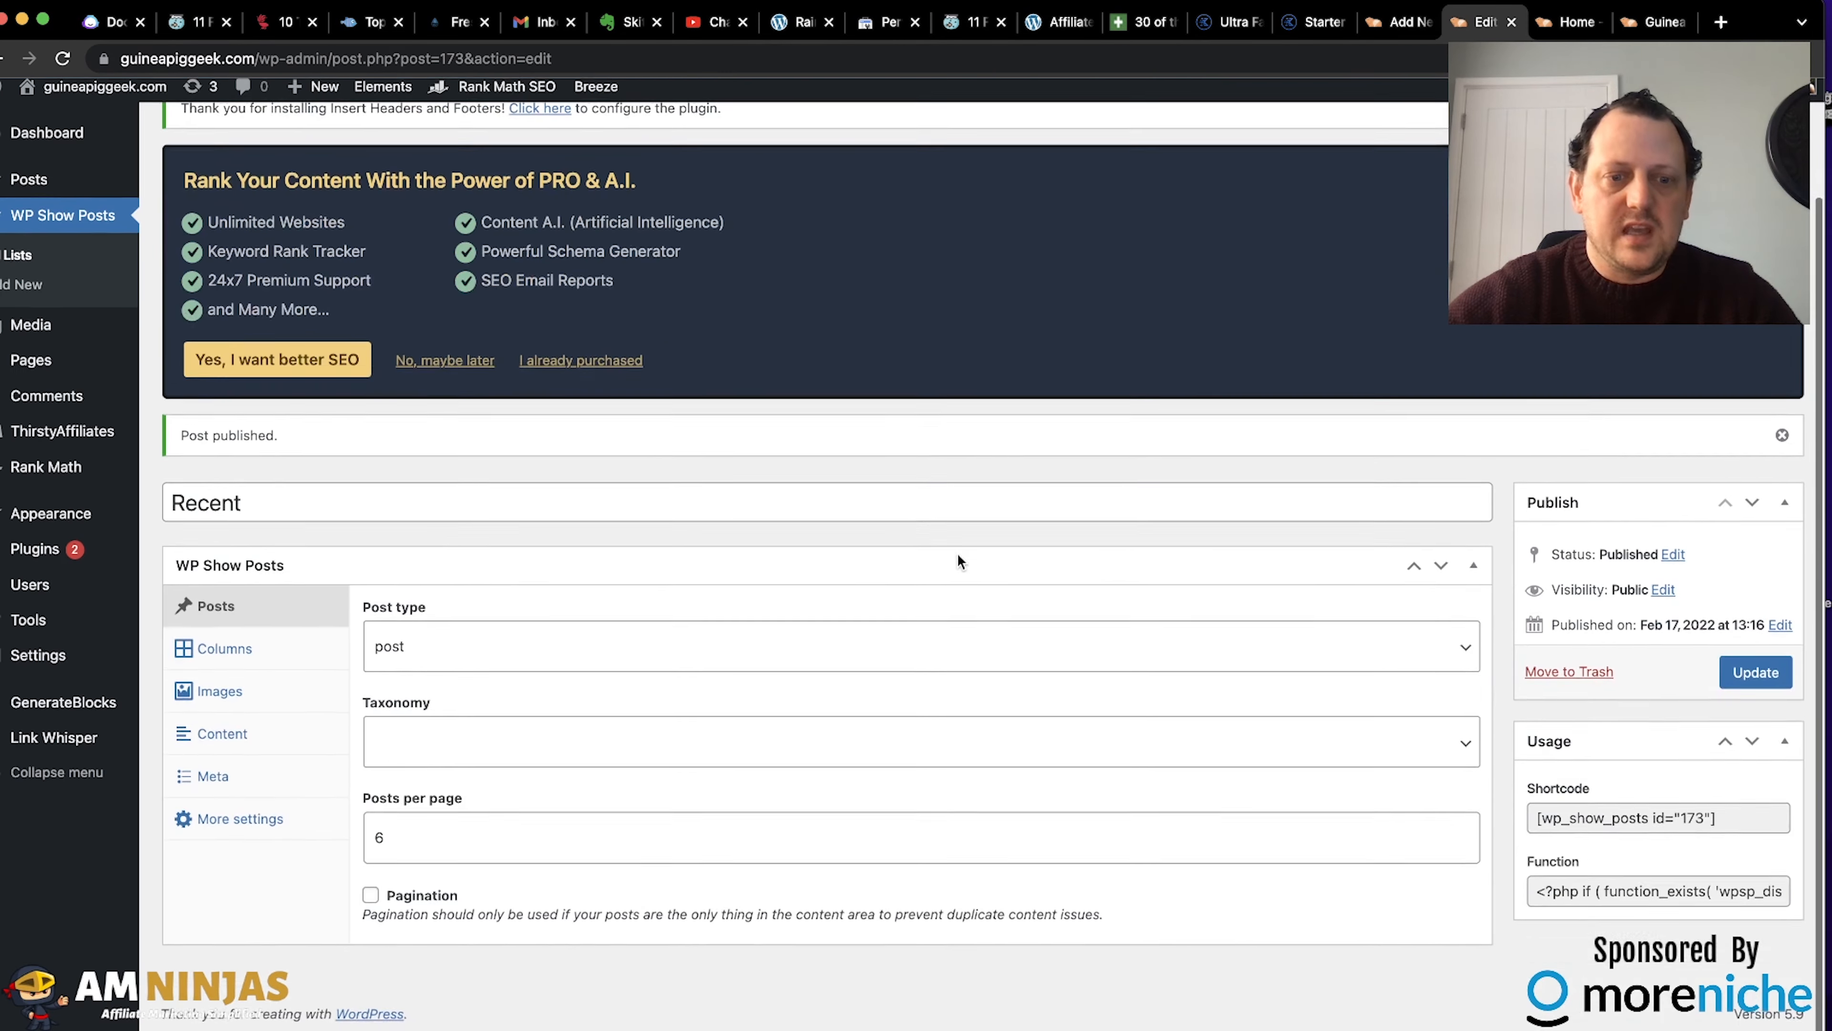
left_click(310, 656)
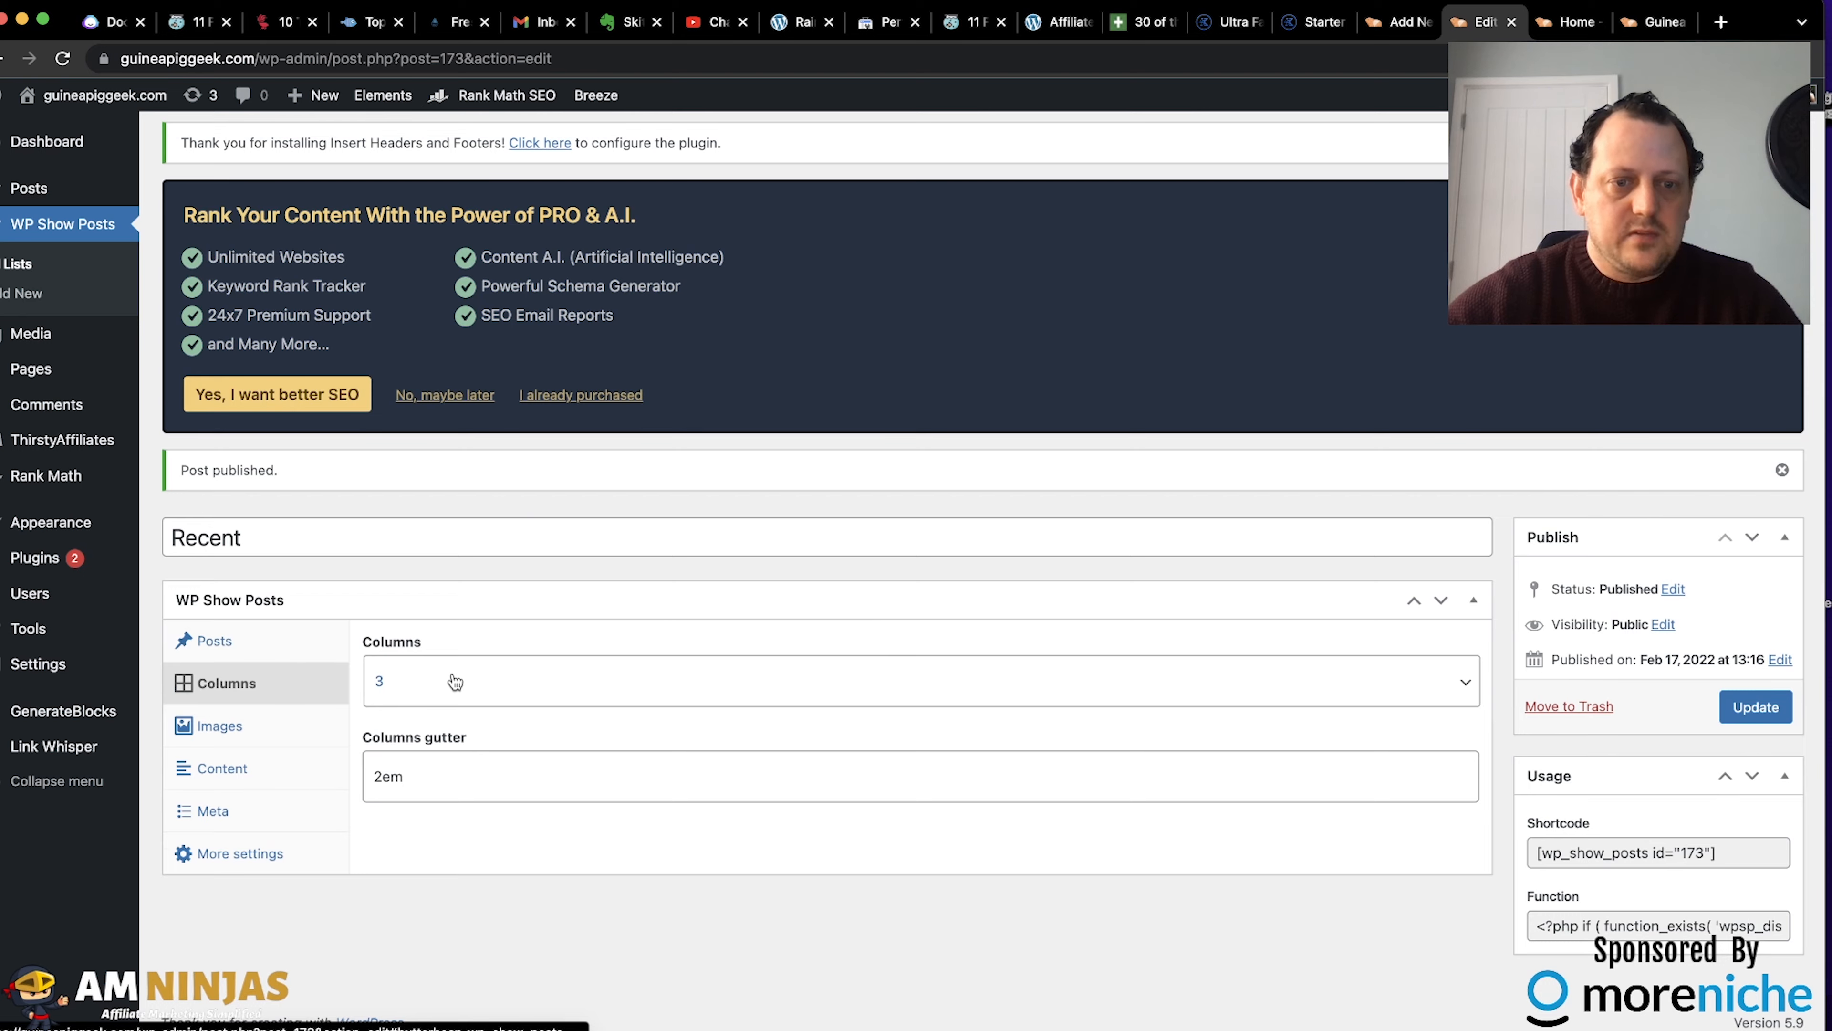
left_click(249, 725)
scroll(282, 722, "down", 2)
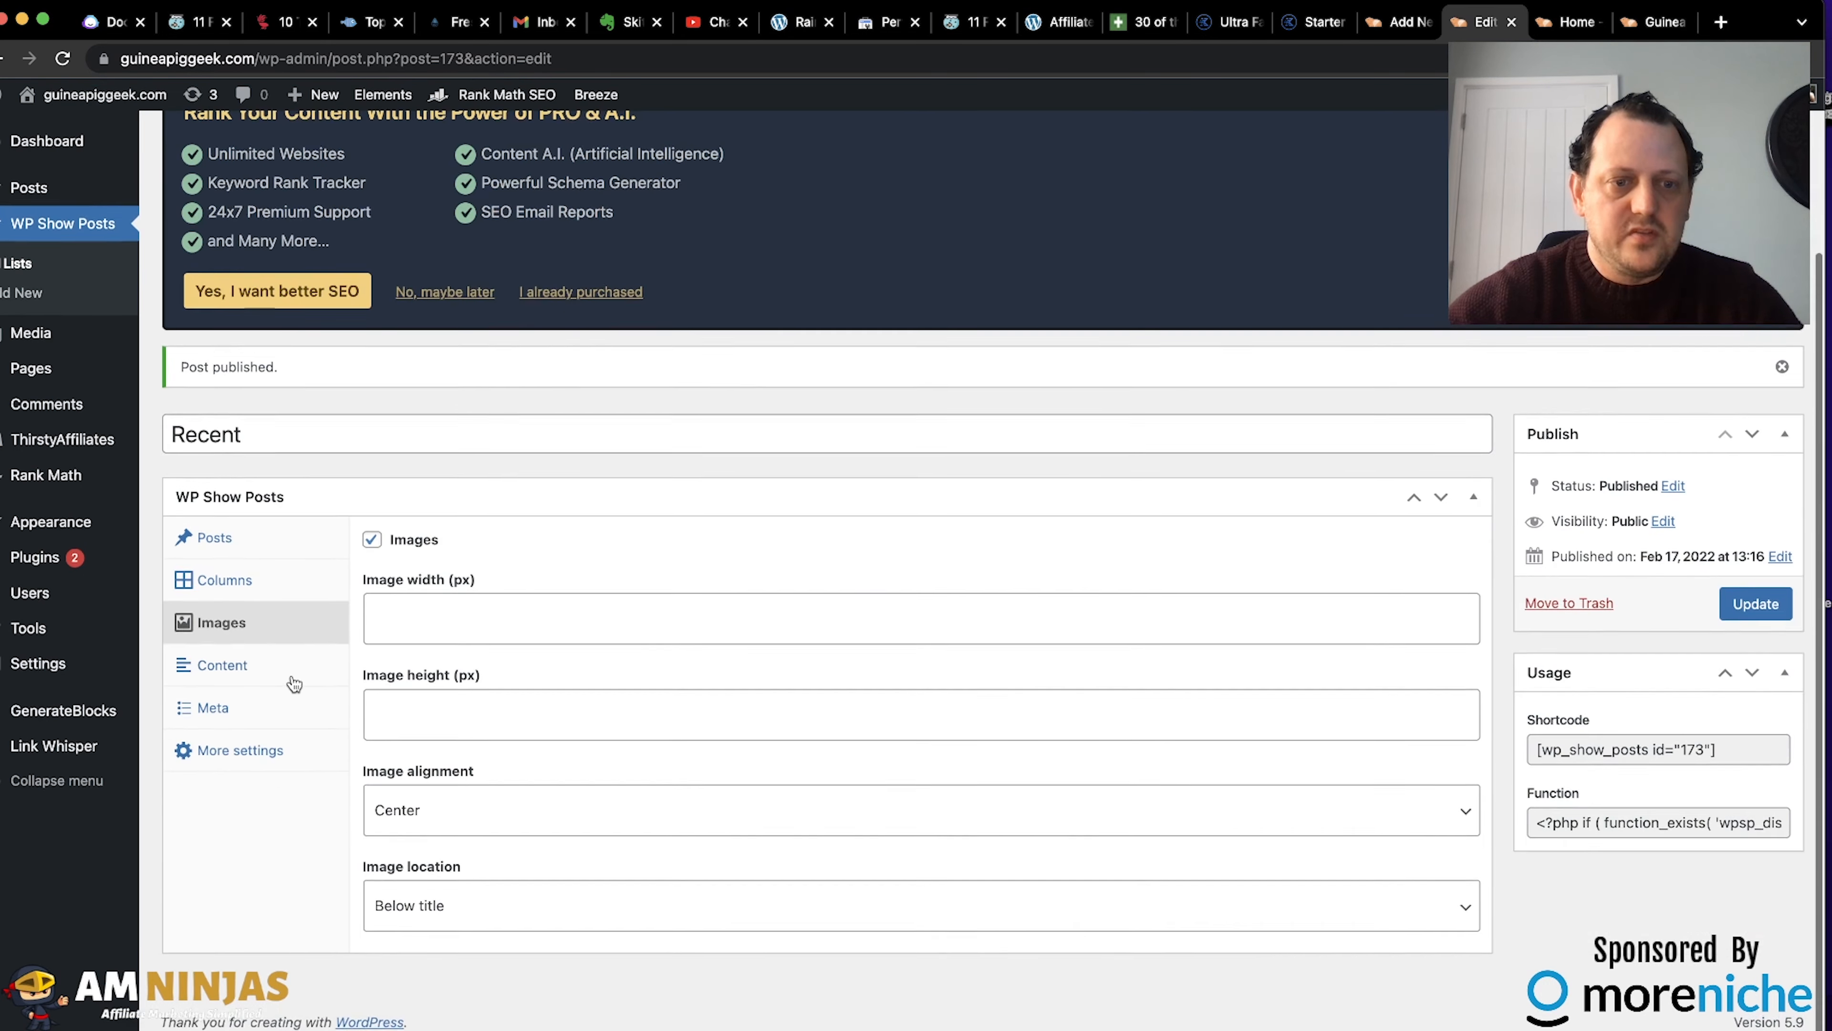
left_click(289, 675)
scroll(389, 586, "down", 2)
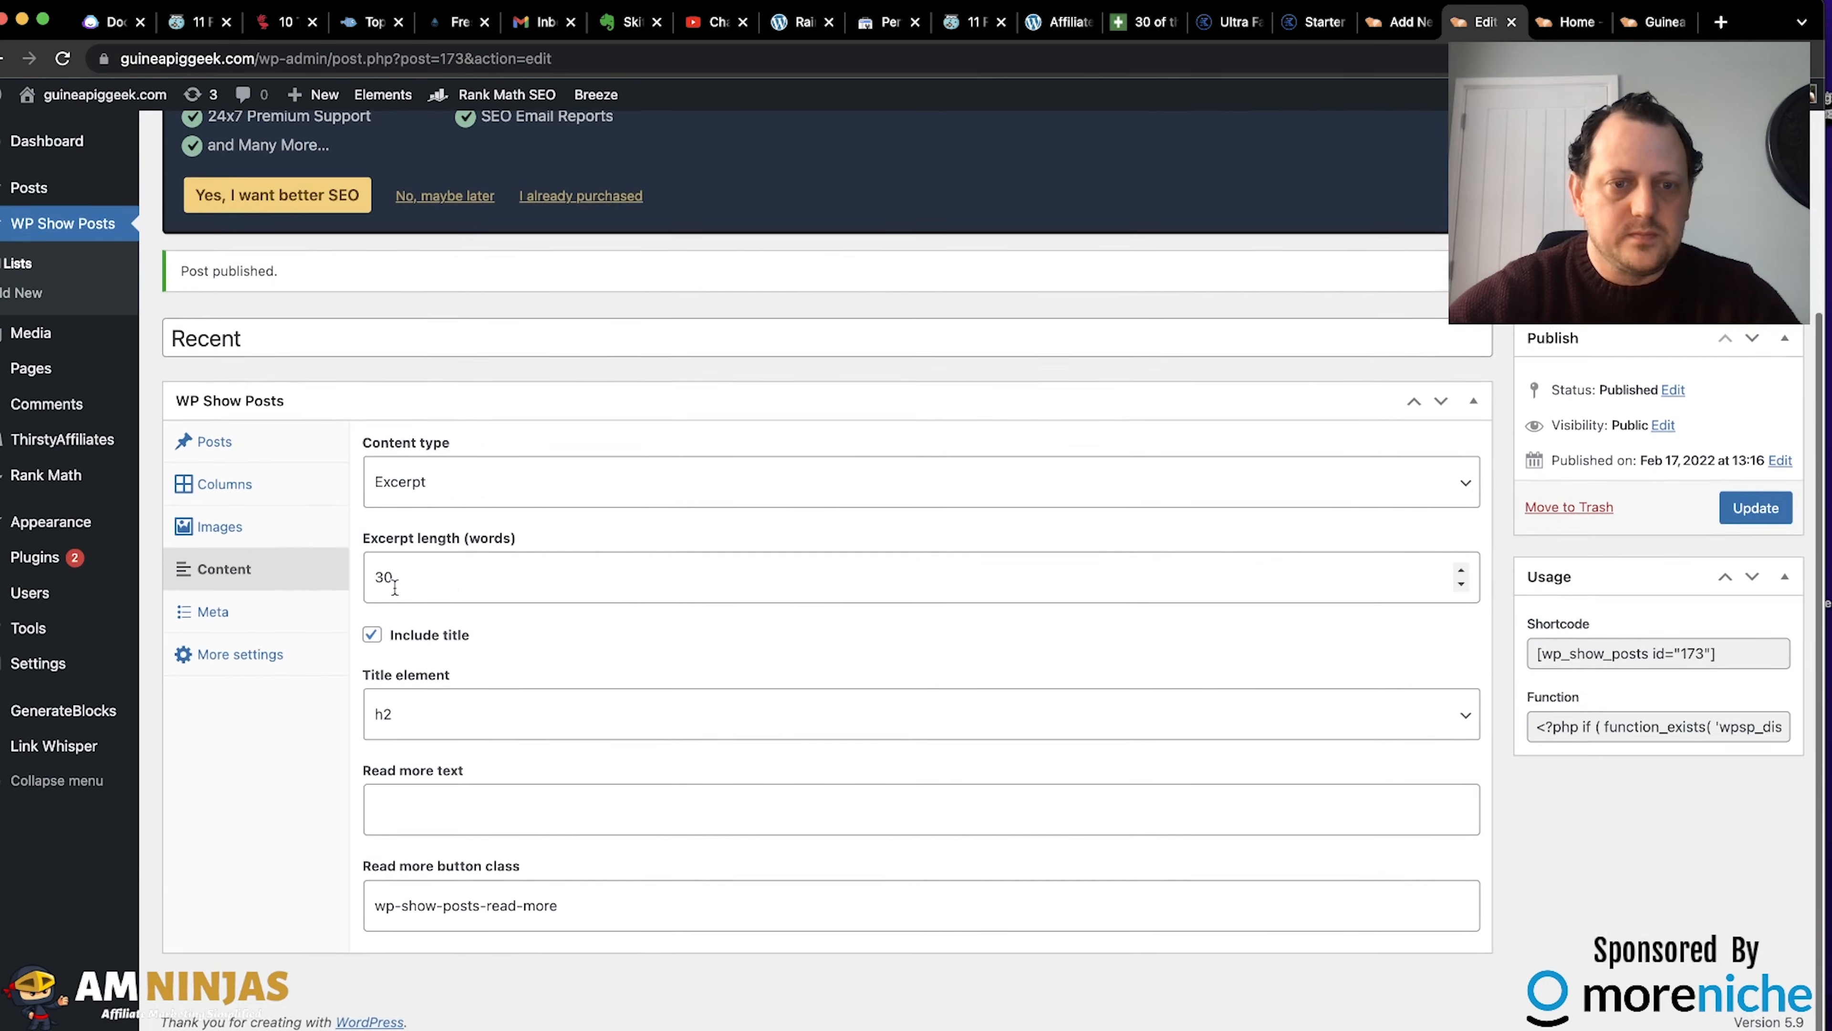
left_click(373, 637)
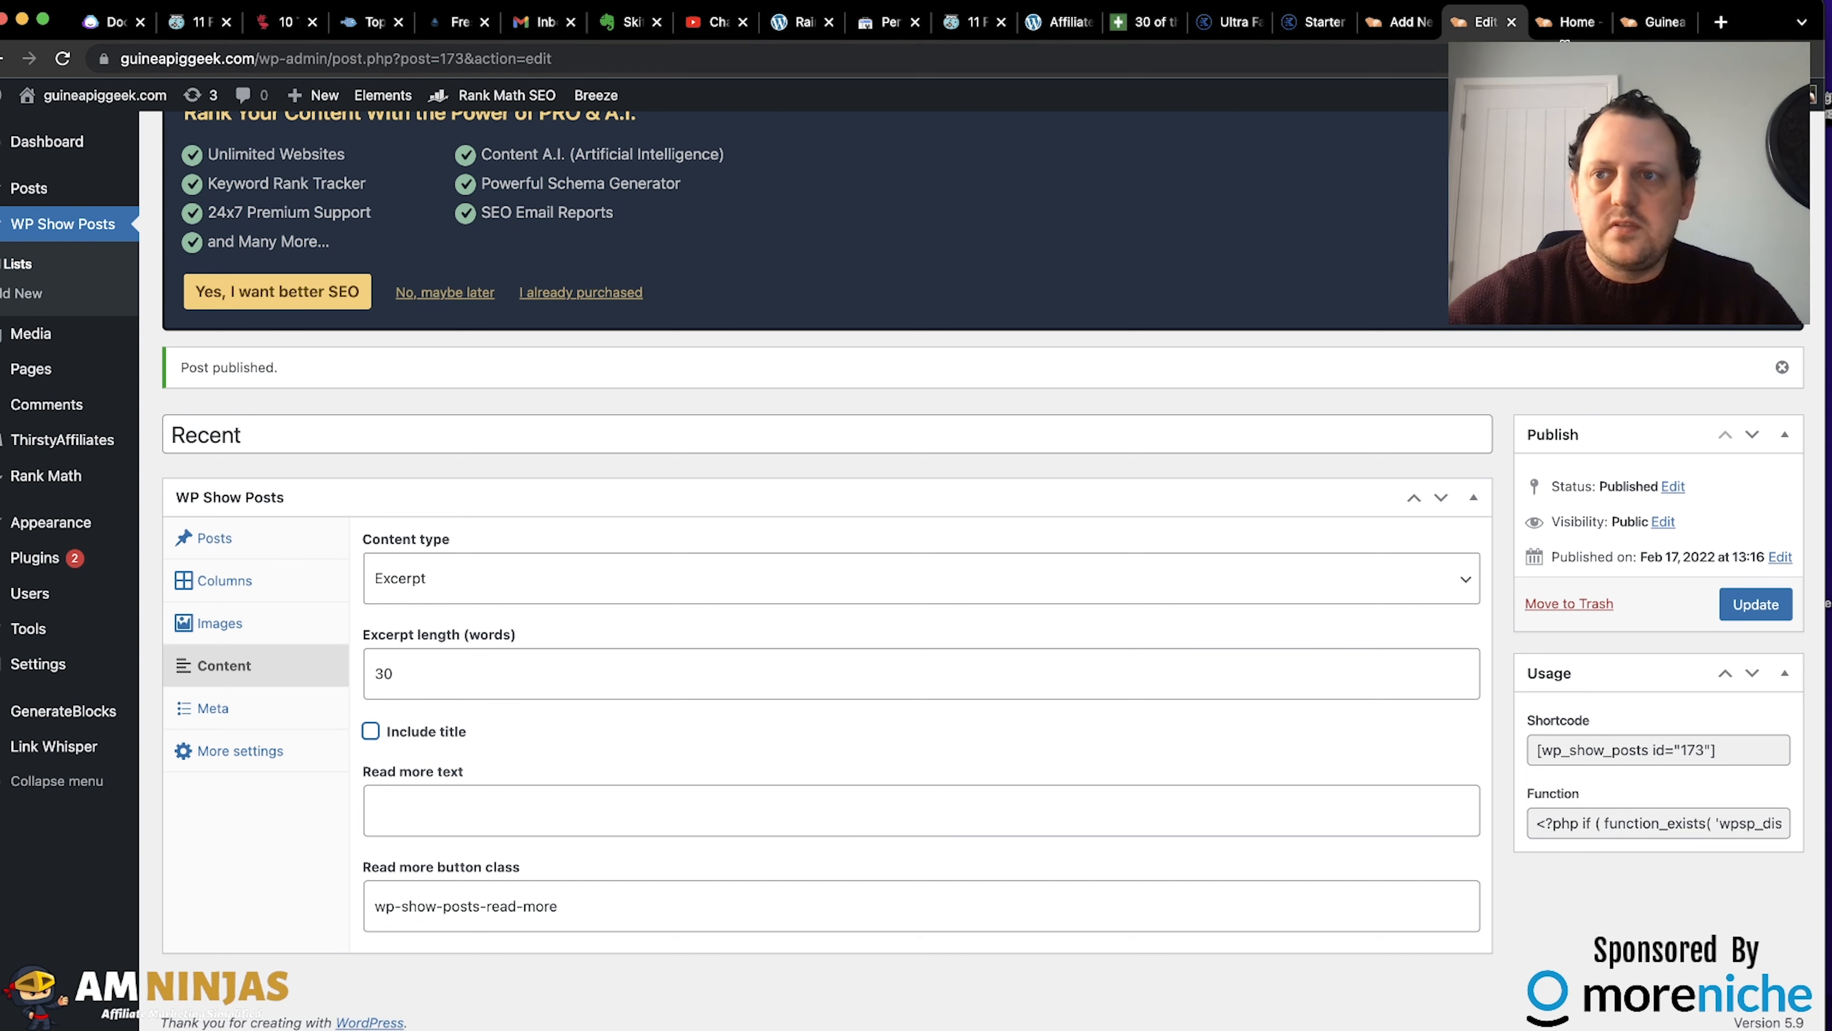
Set the Recent list's read more text to "Read More" and update the list.
left_click(1562, 22)
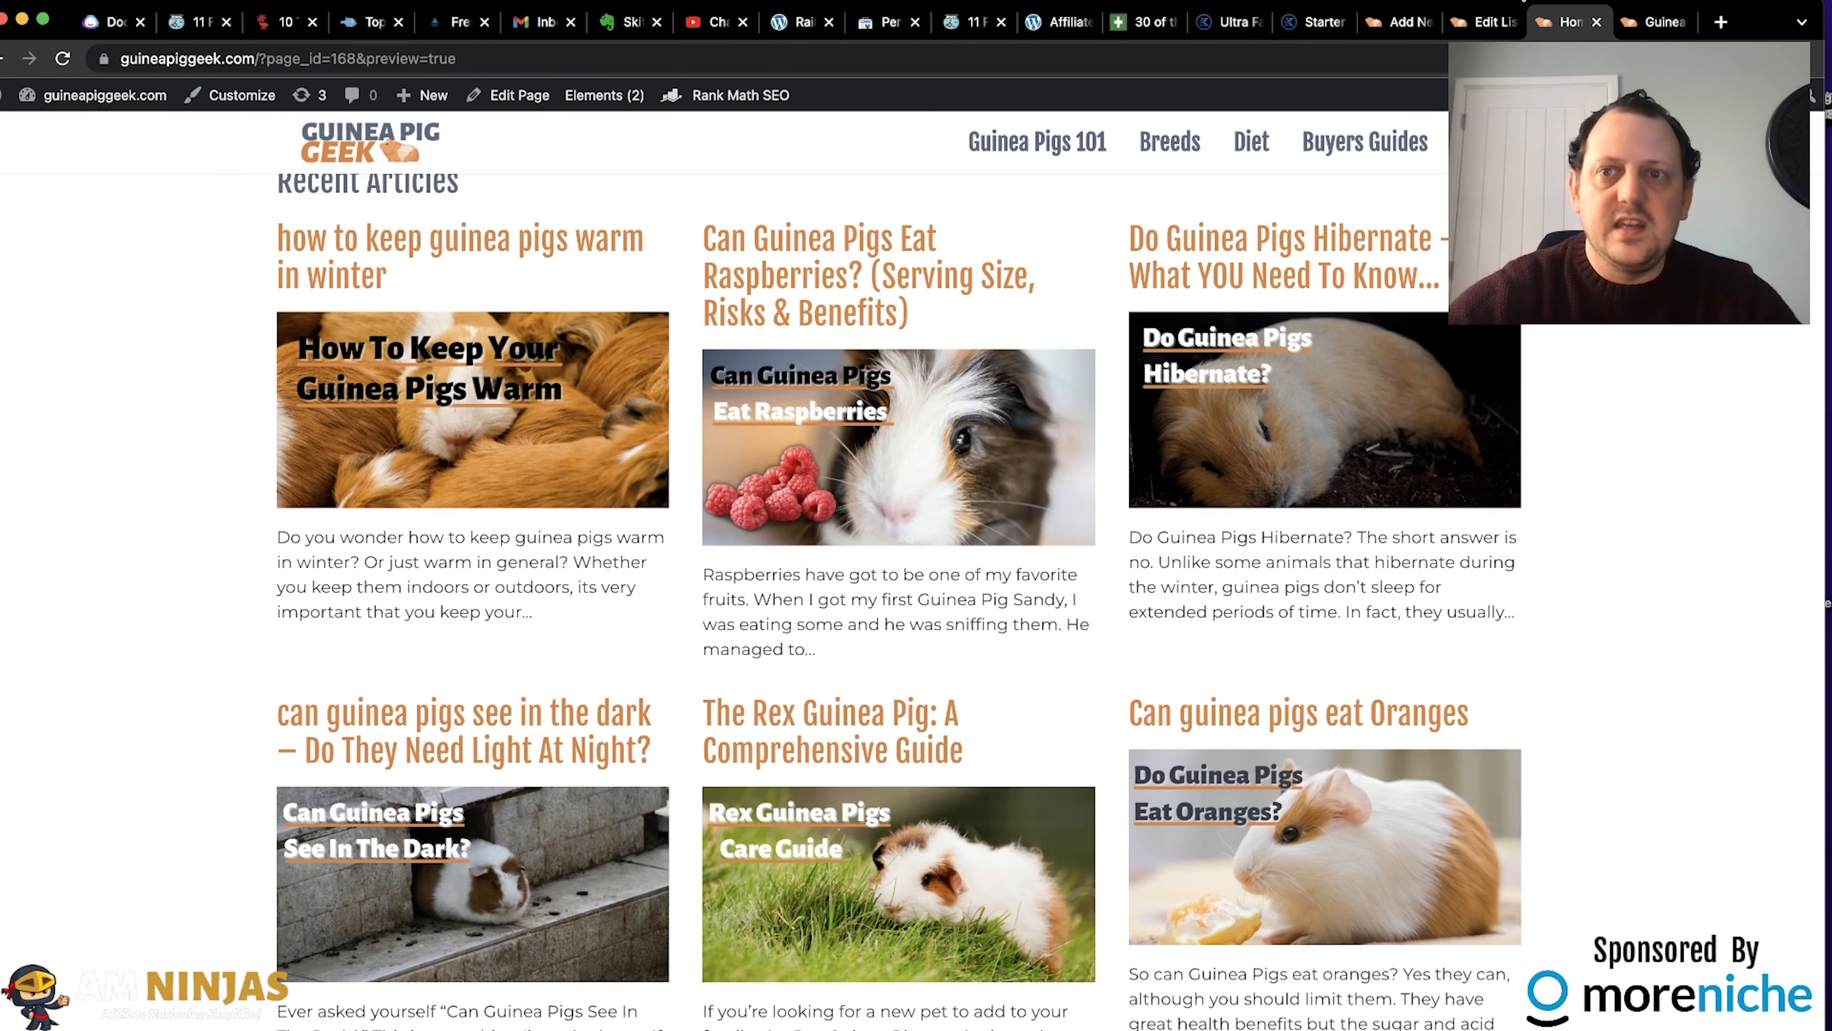
left_click(1486, 21)
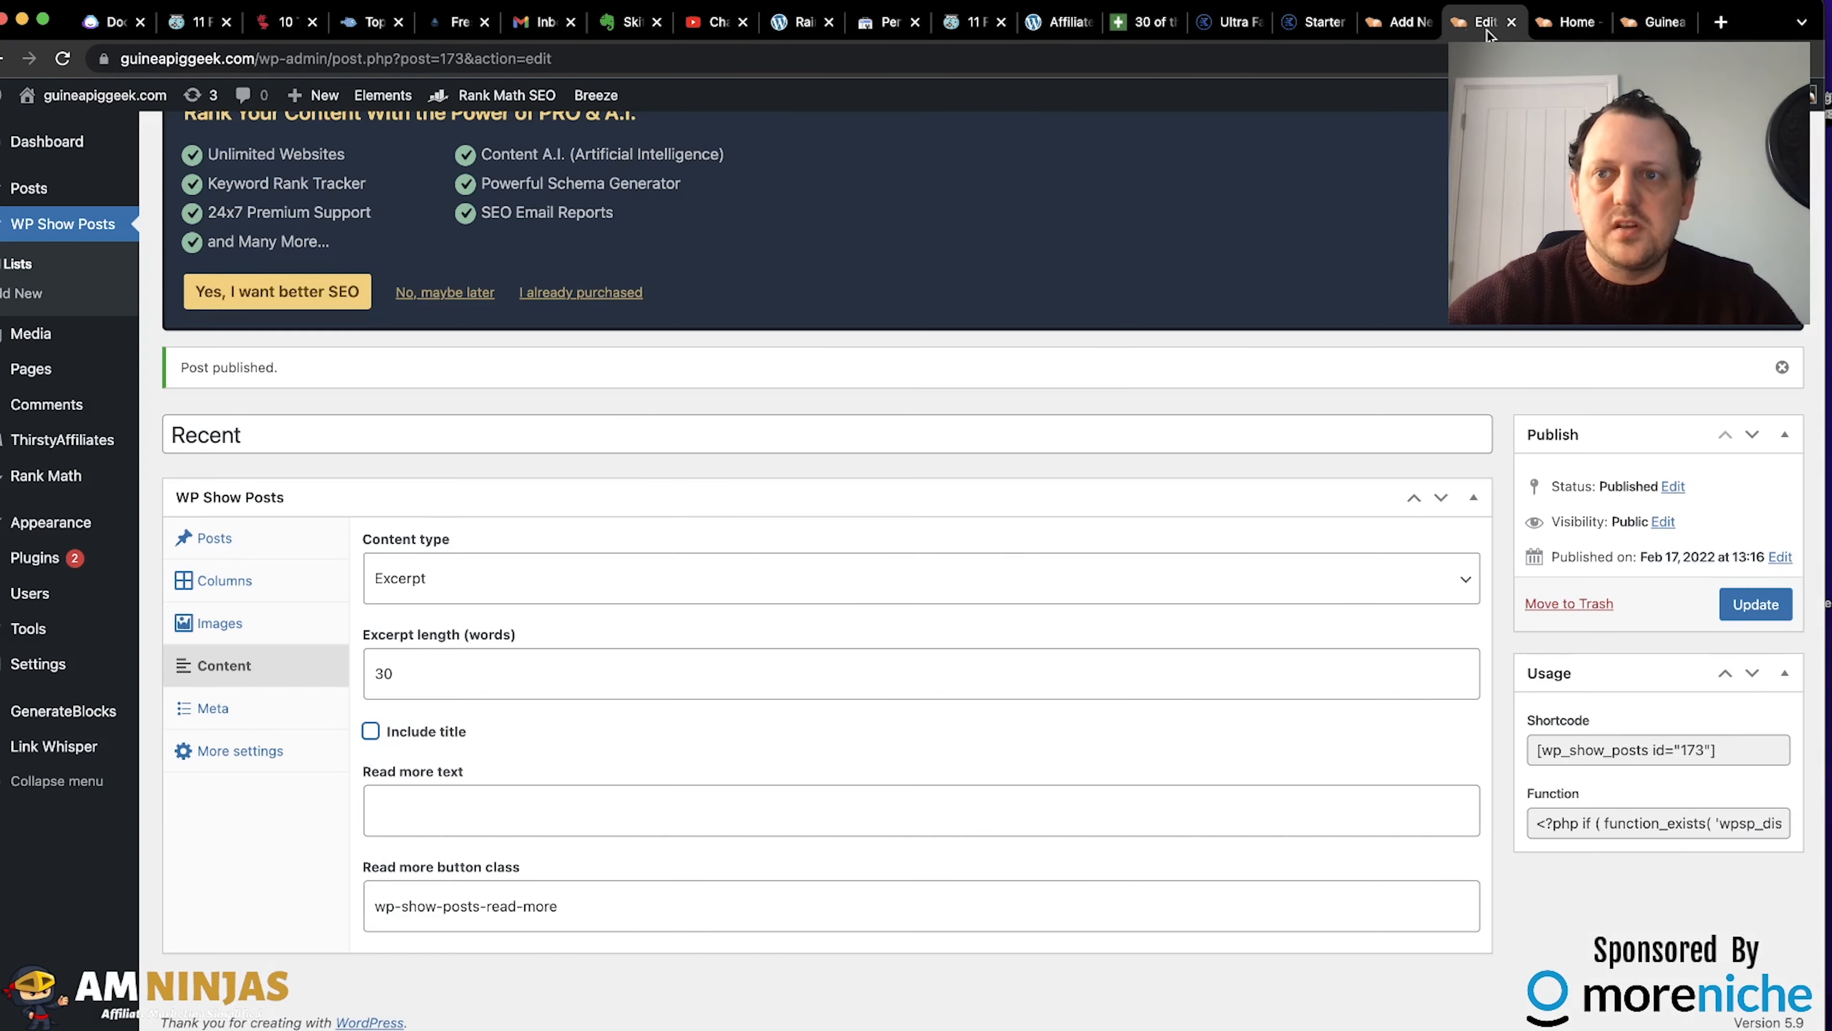
left_click(453, 806)
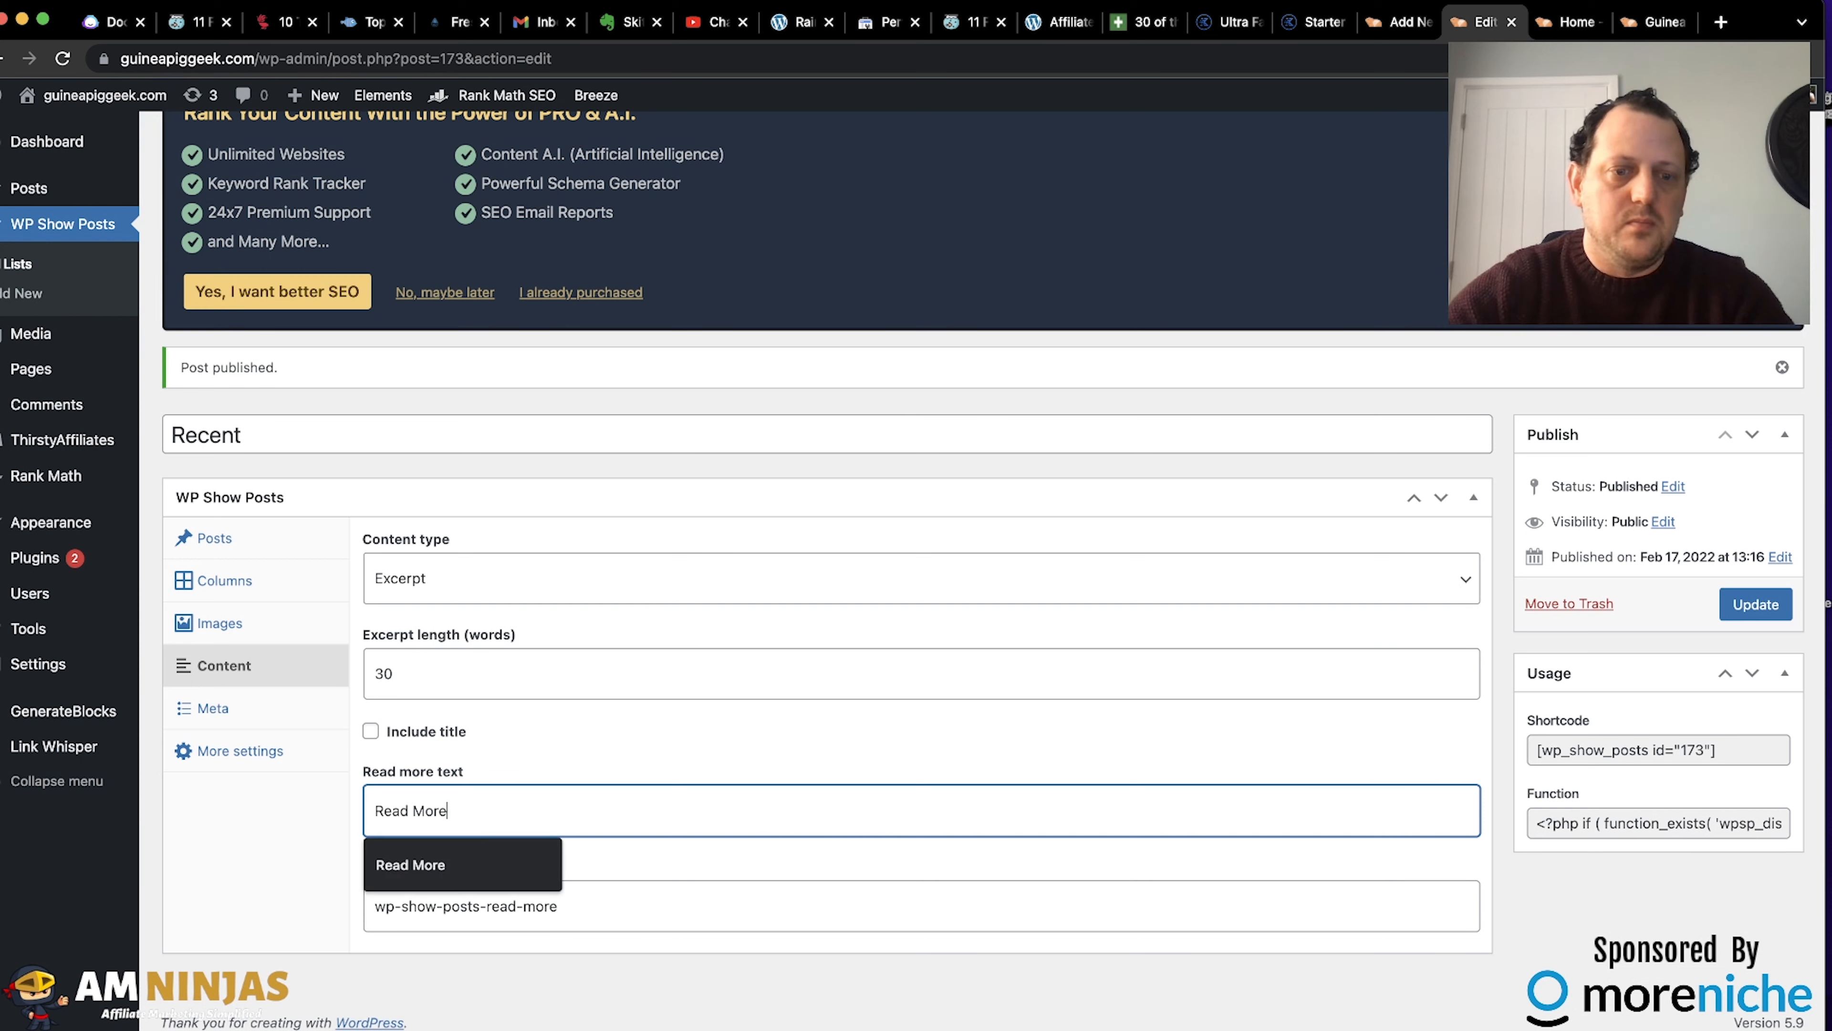
left_click(552, 743)
left_click(1768, 605)
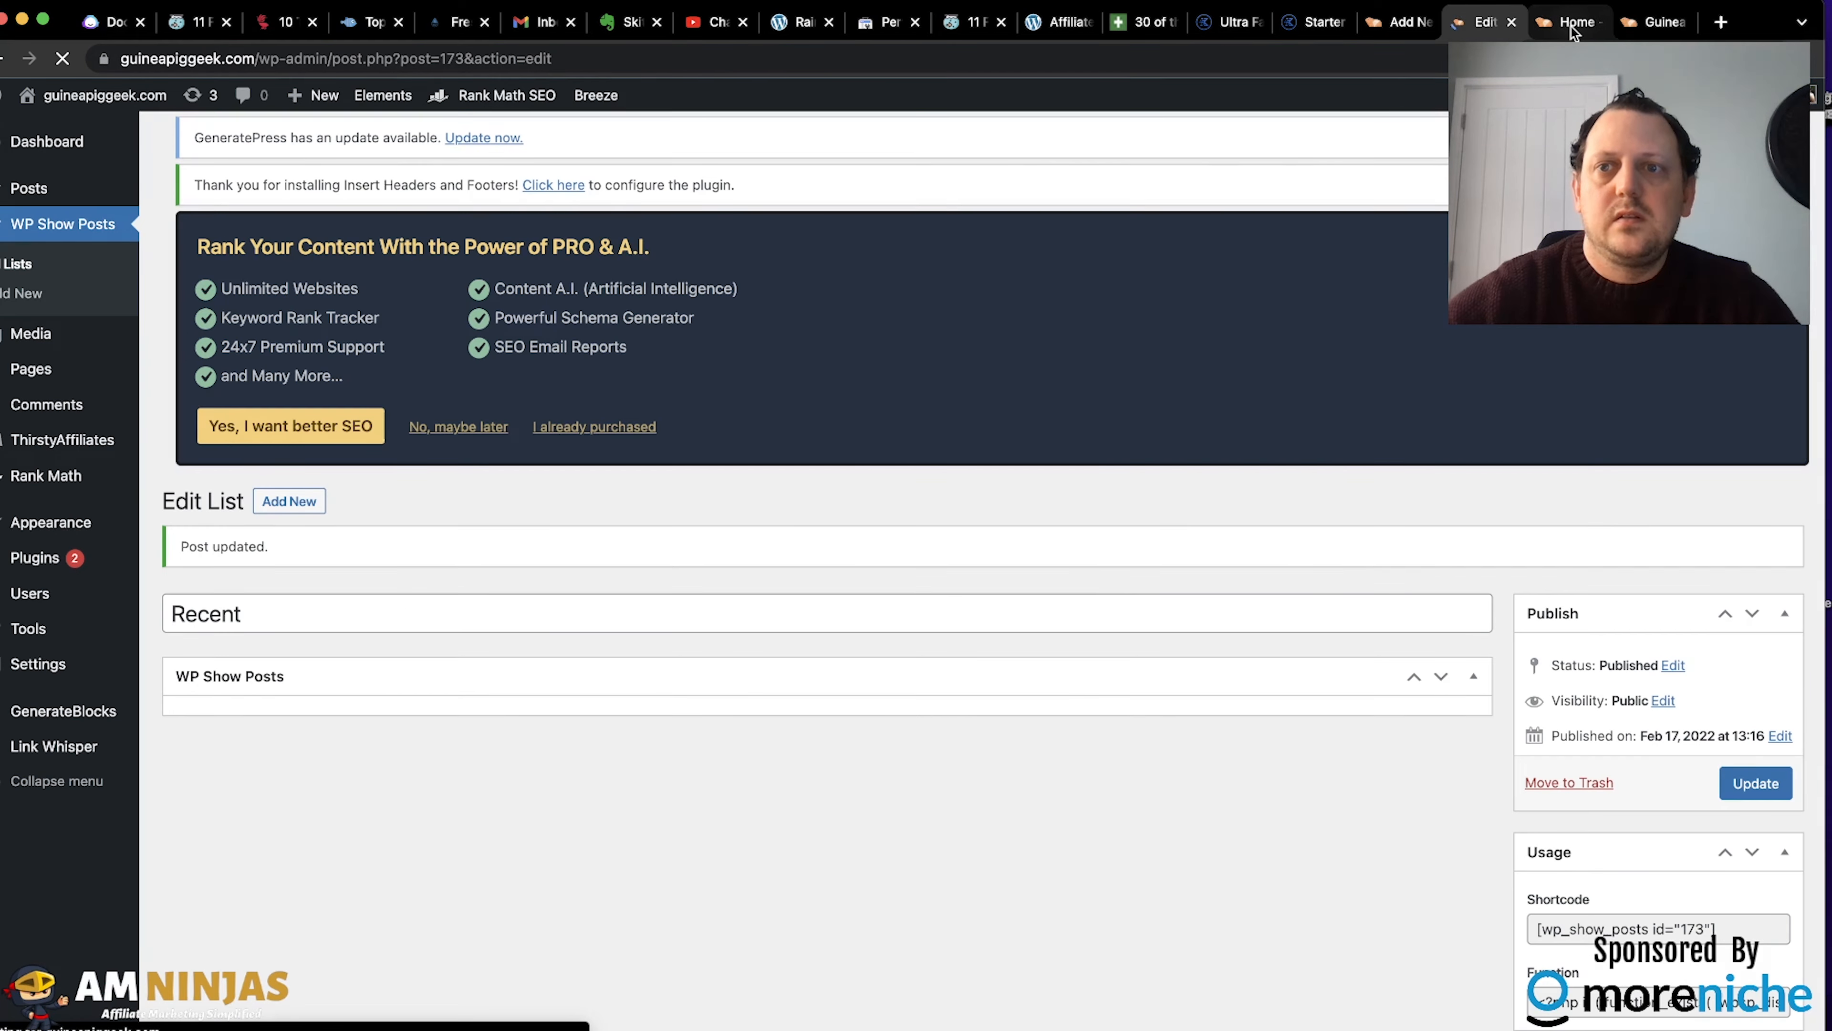
Examine the Home page preview from hero to footer, checking the Recent Articles images, excerpts and Read More buttons.
left_click(1573, 27)
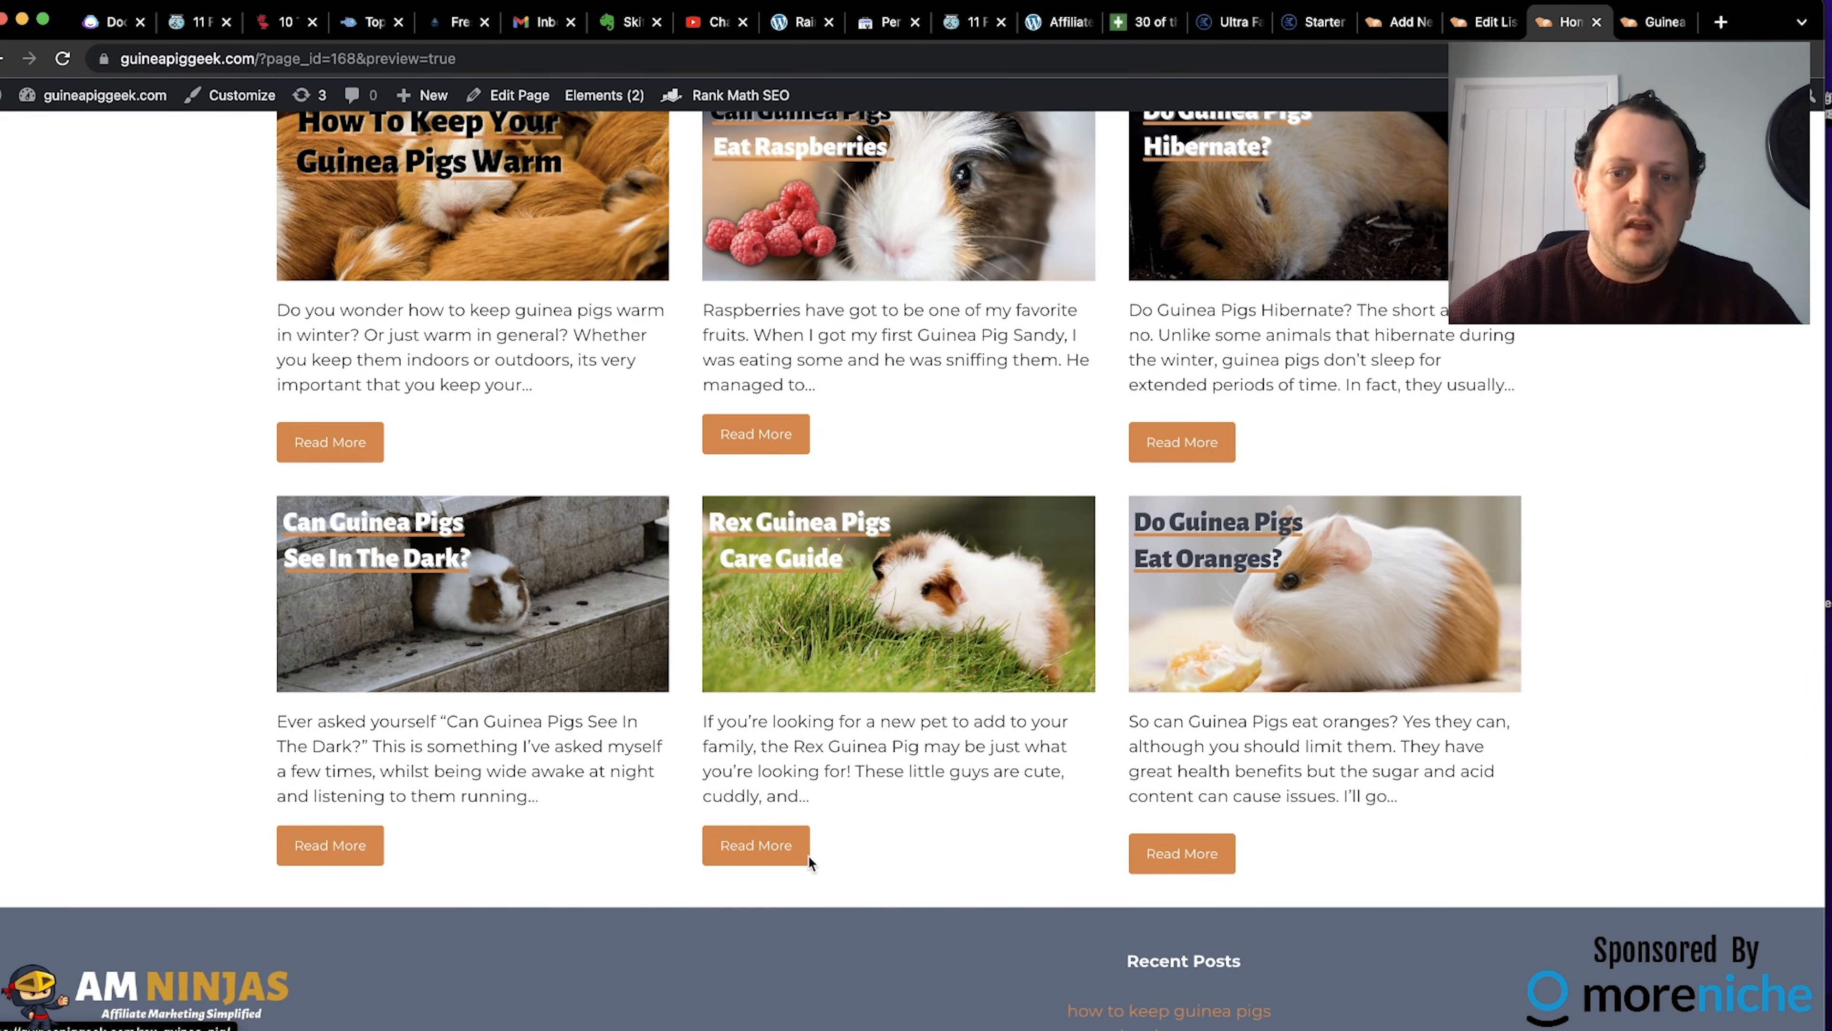
scroll(766, 376, "up", 5)
scroll(766, 375, "down", 5)
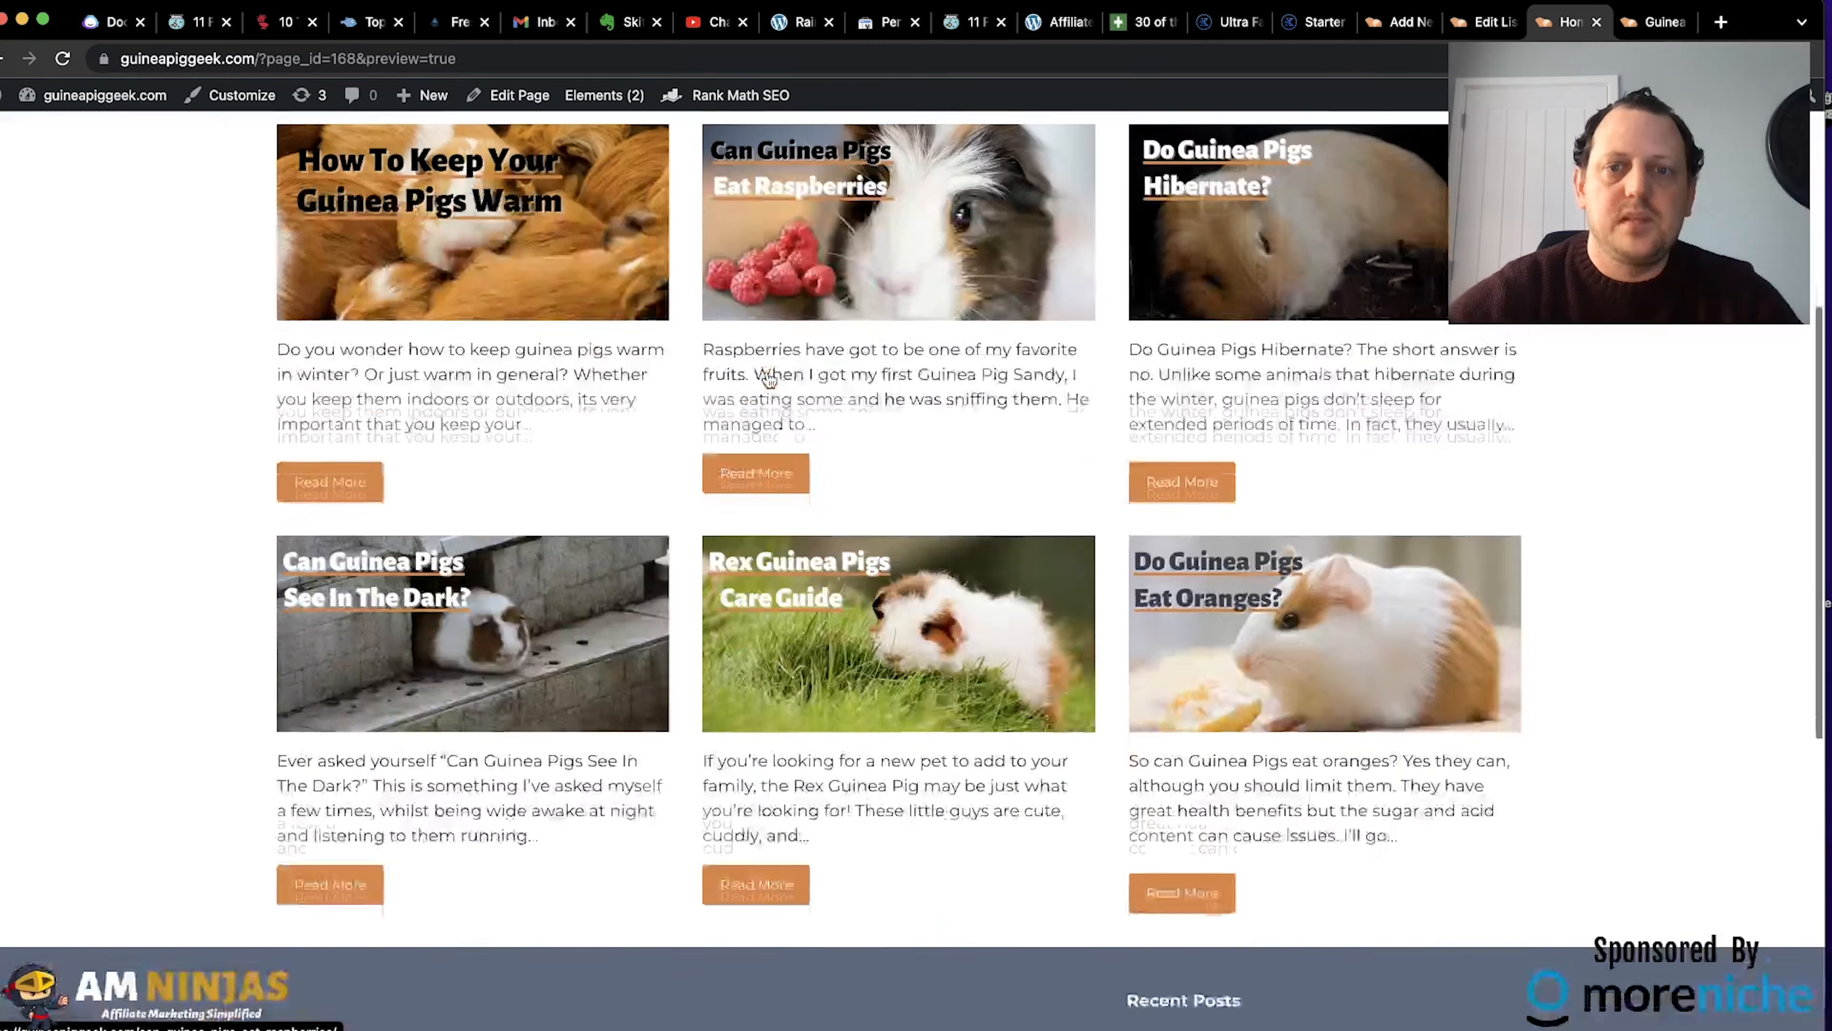
scroll(767, 375, "up", 5)
scroll(767, 378, "down", 4)
scroll(769, 378, "down", 2)
scroll(769, 378, "up", 5)
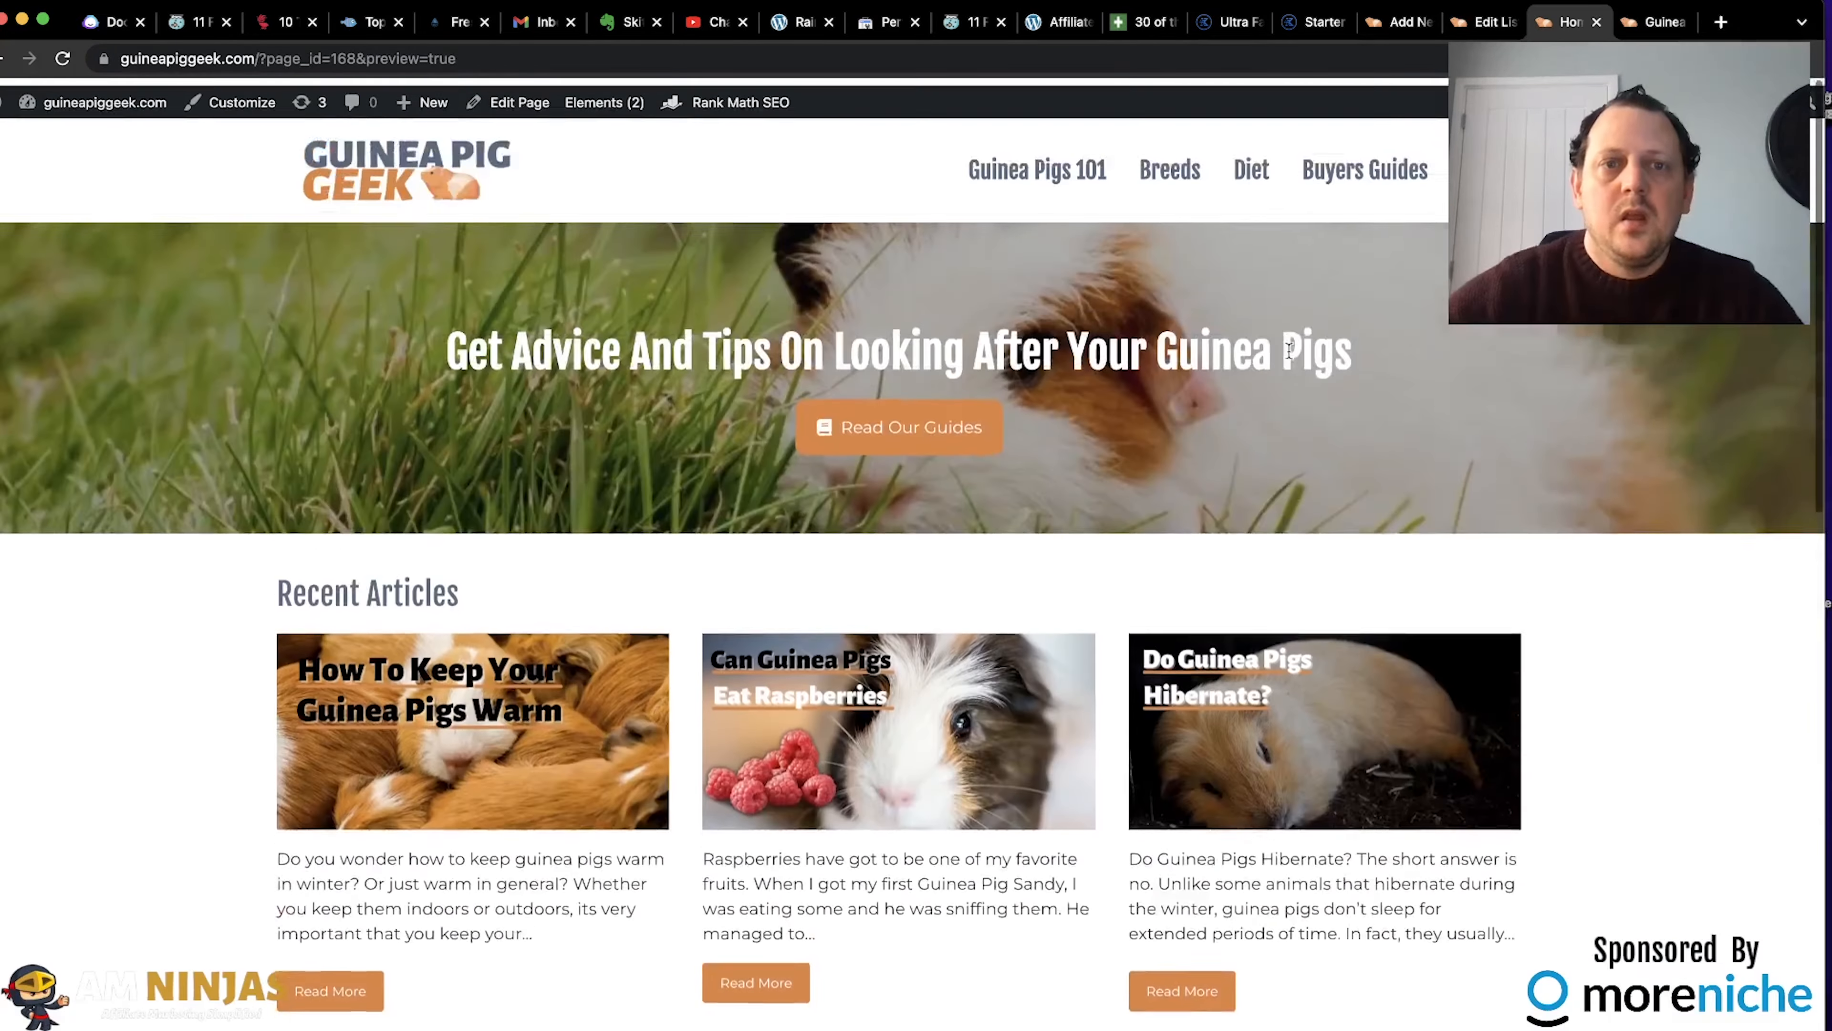
scroll(1010, 368, "down", 6)
scroll(1210, 359, "down", 2)
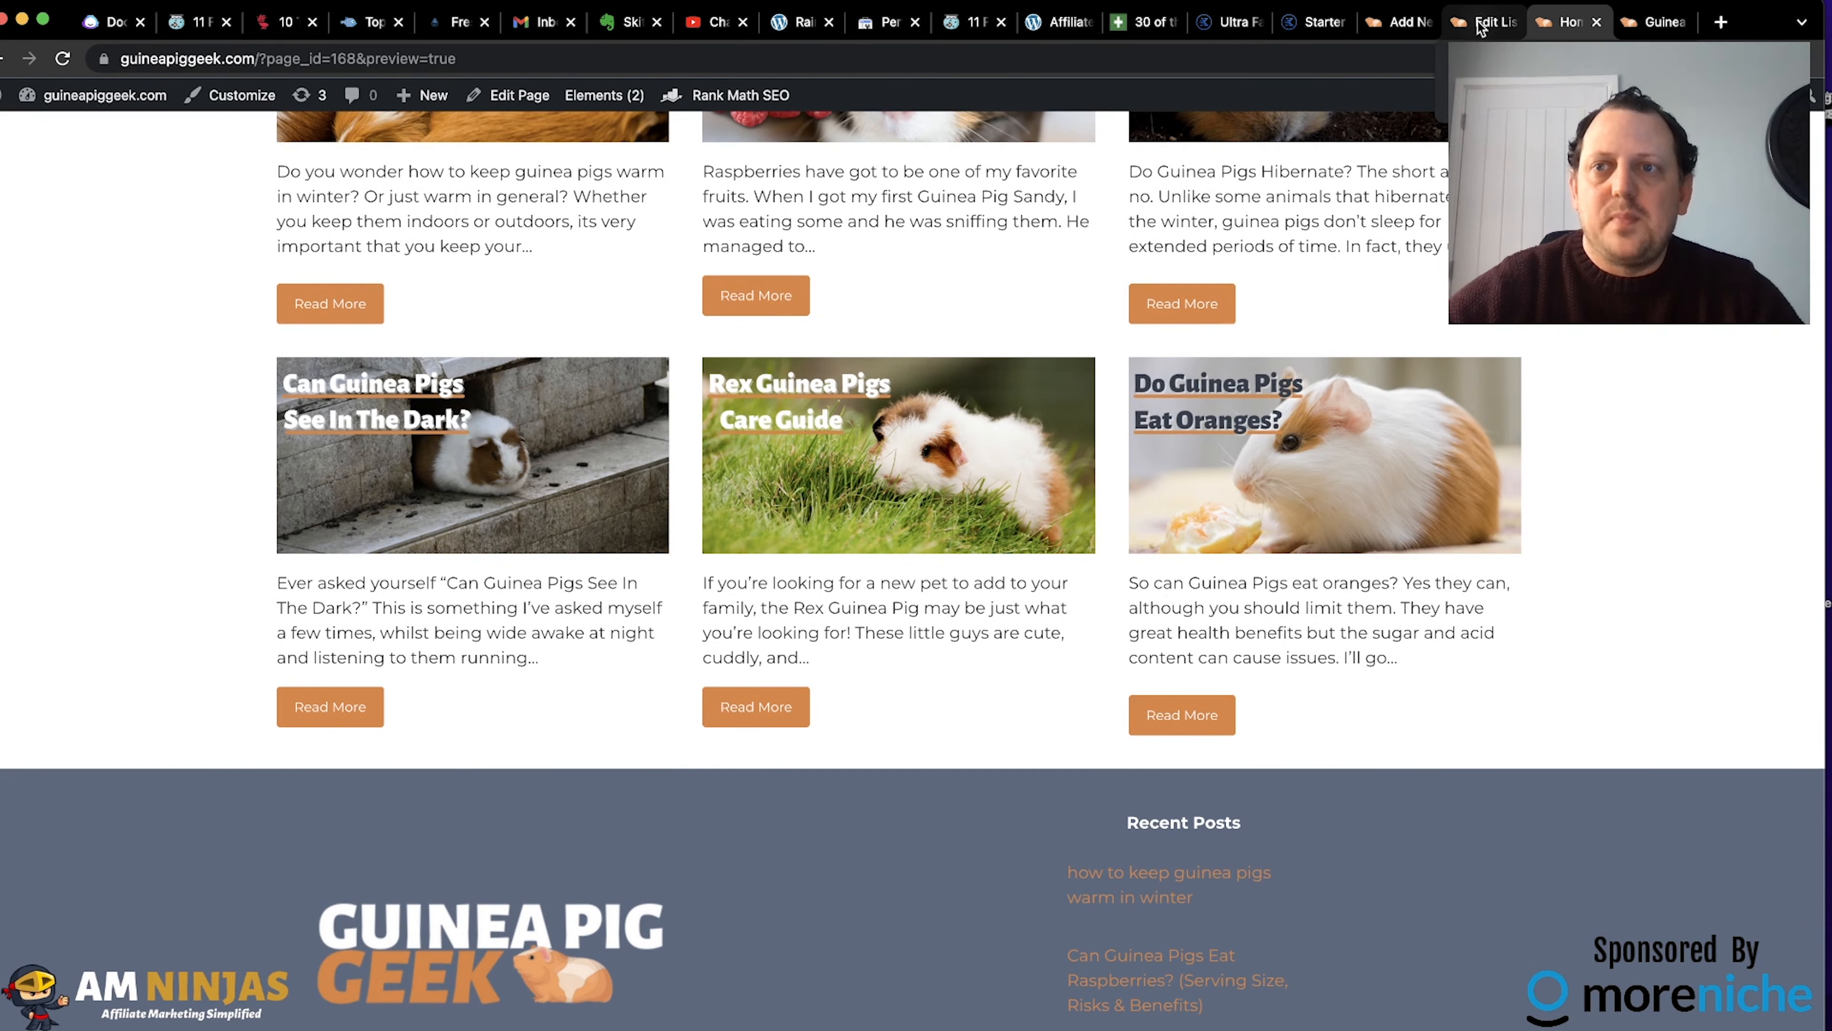
On the Home page, add a Container block below the Recent Articles container and set its top margin to 40 px.
left_click(1401, 25)
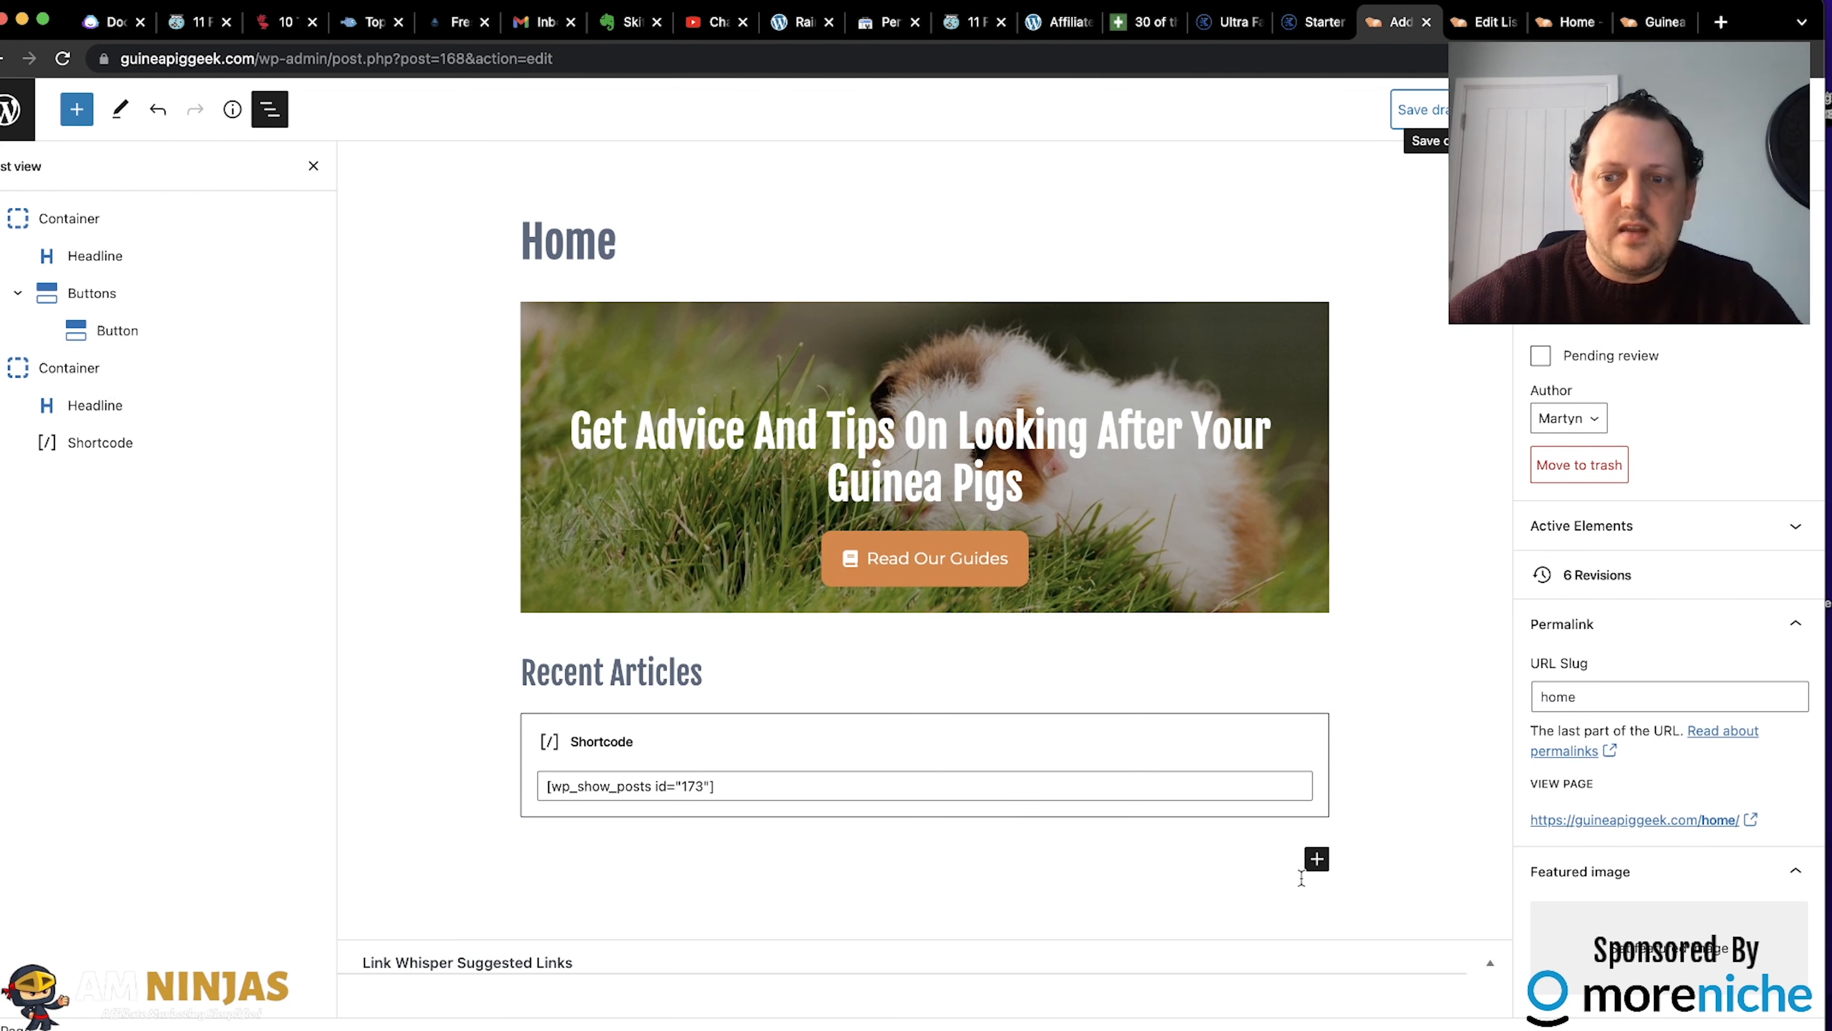
left_click(1318, 863)
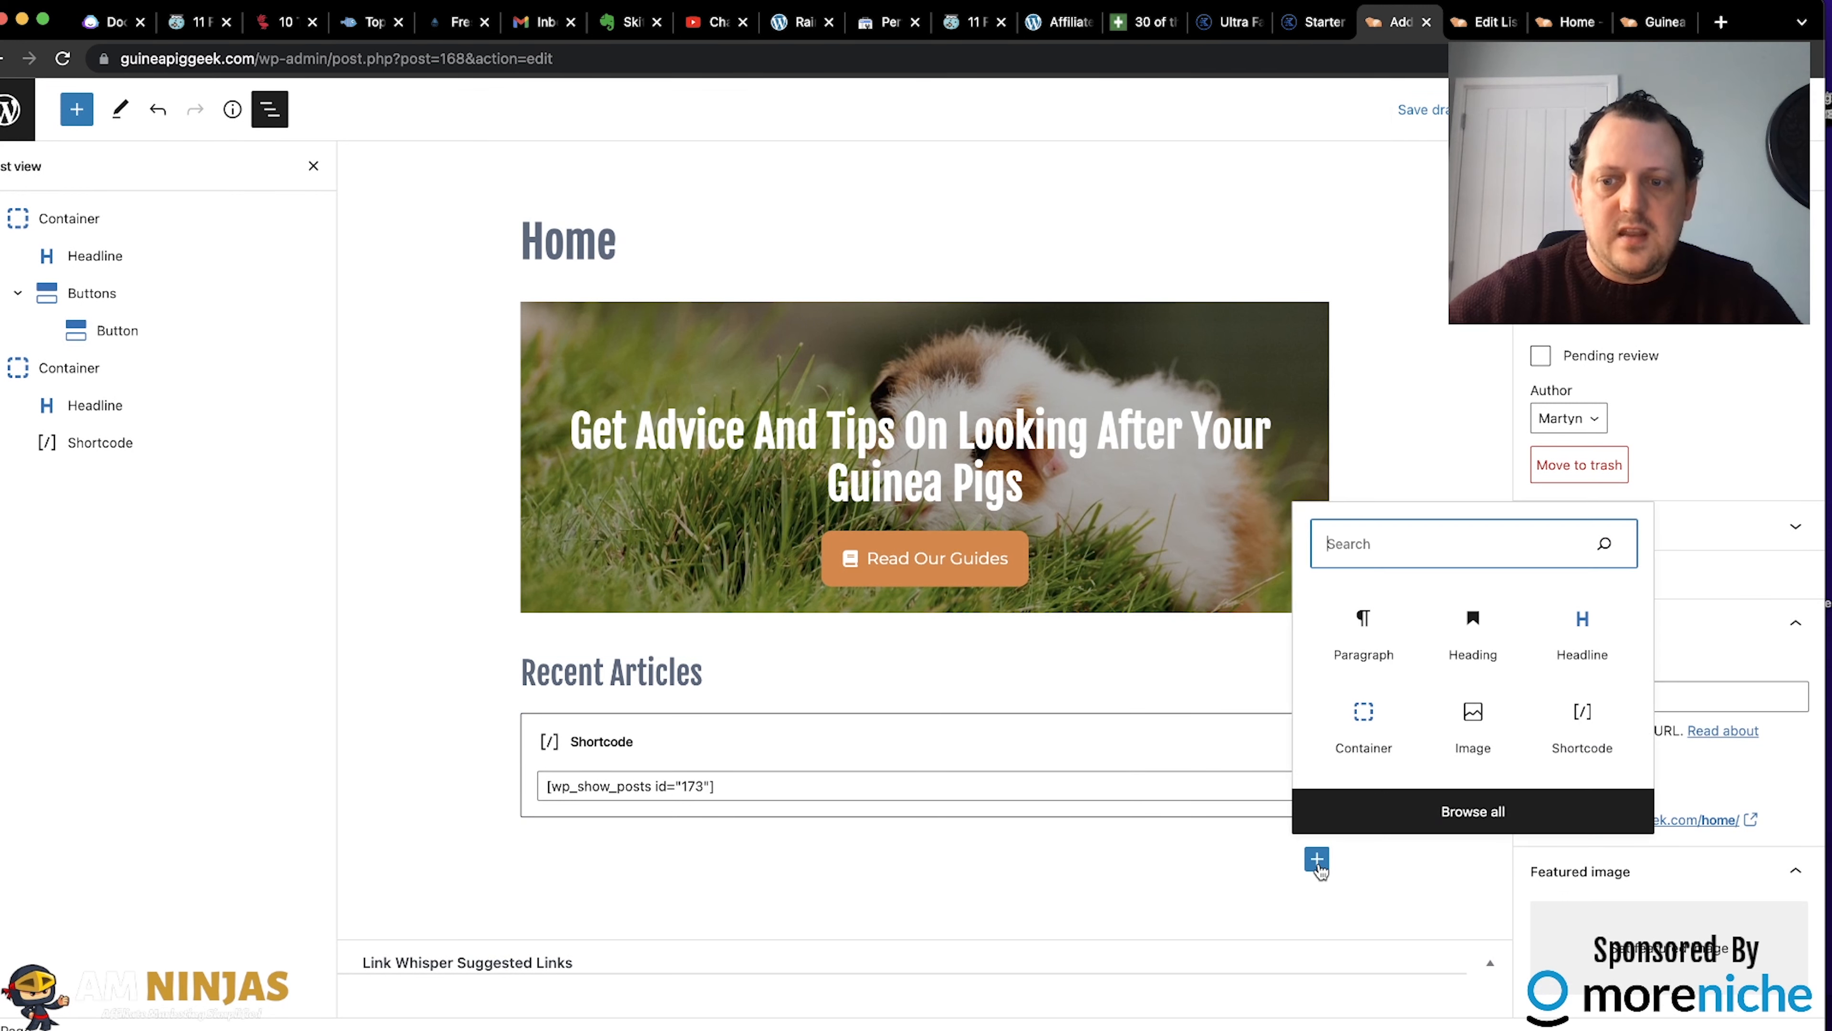
left_click(1360, 736)
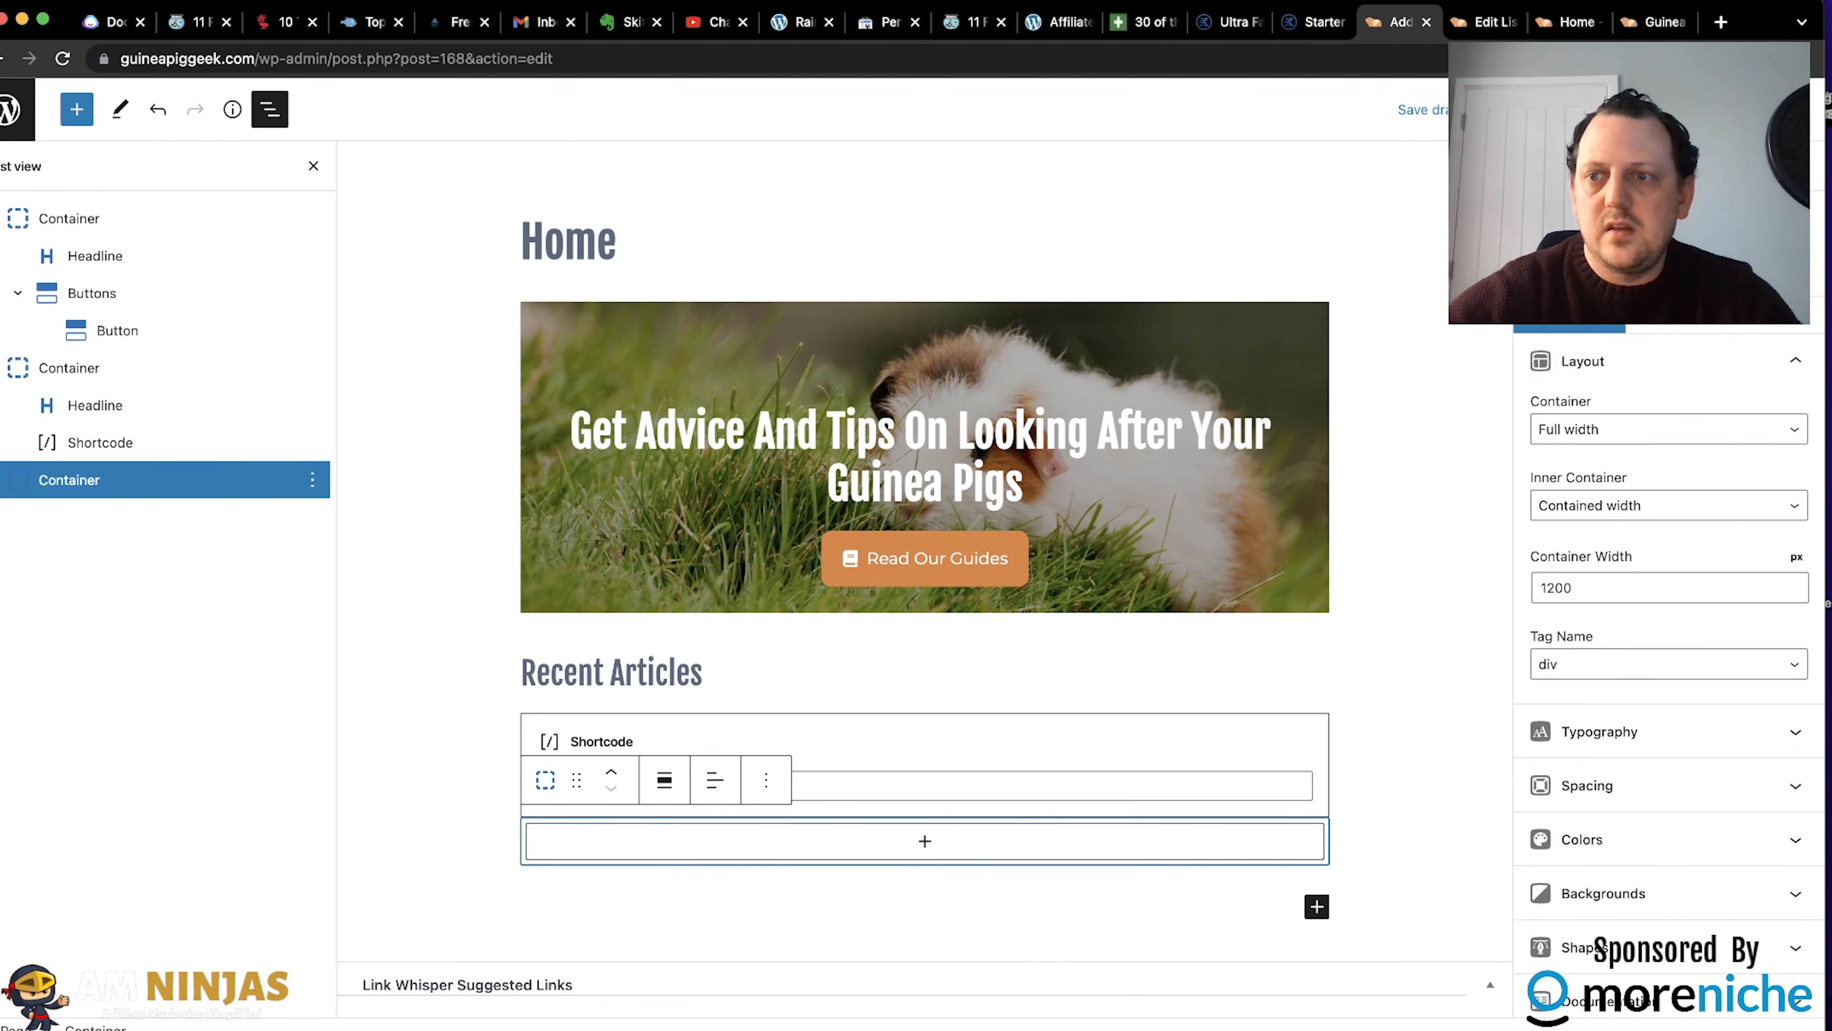
left_click(1666, 789)
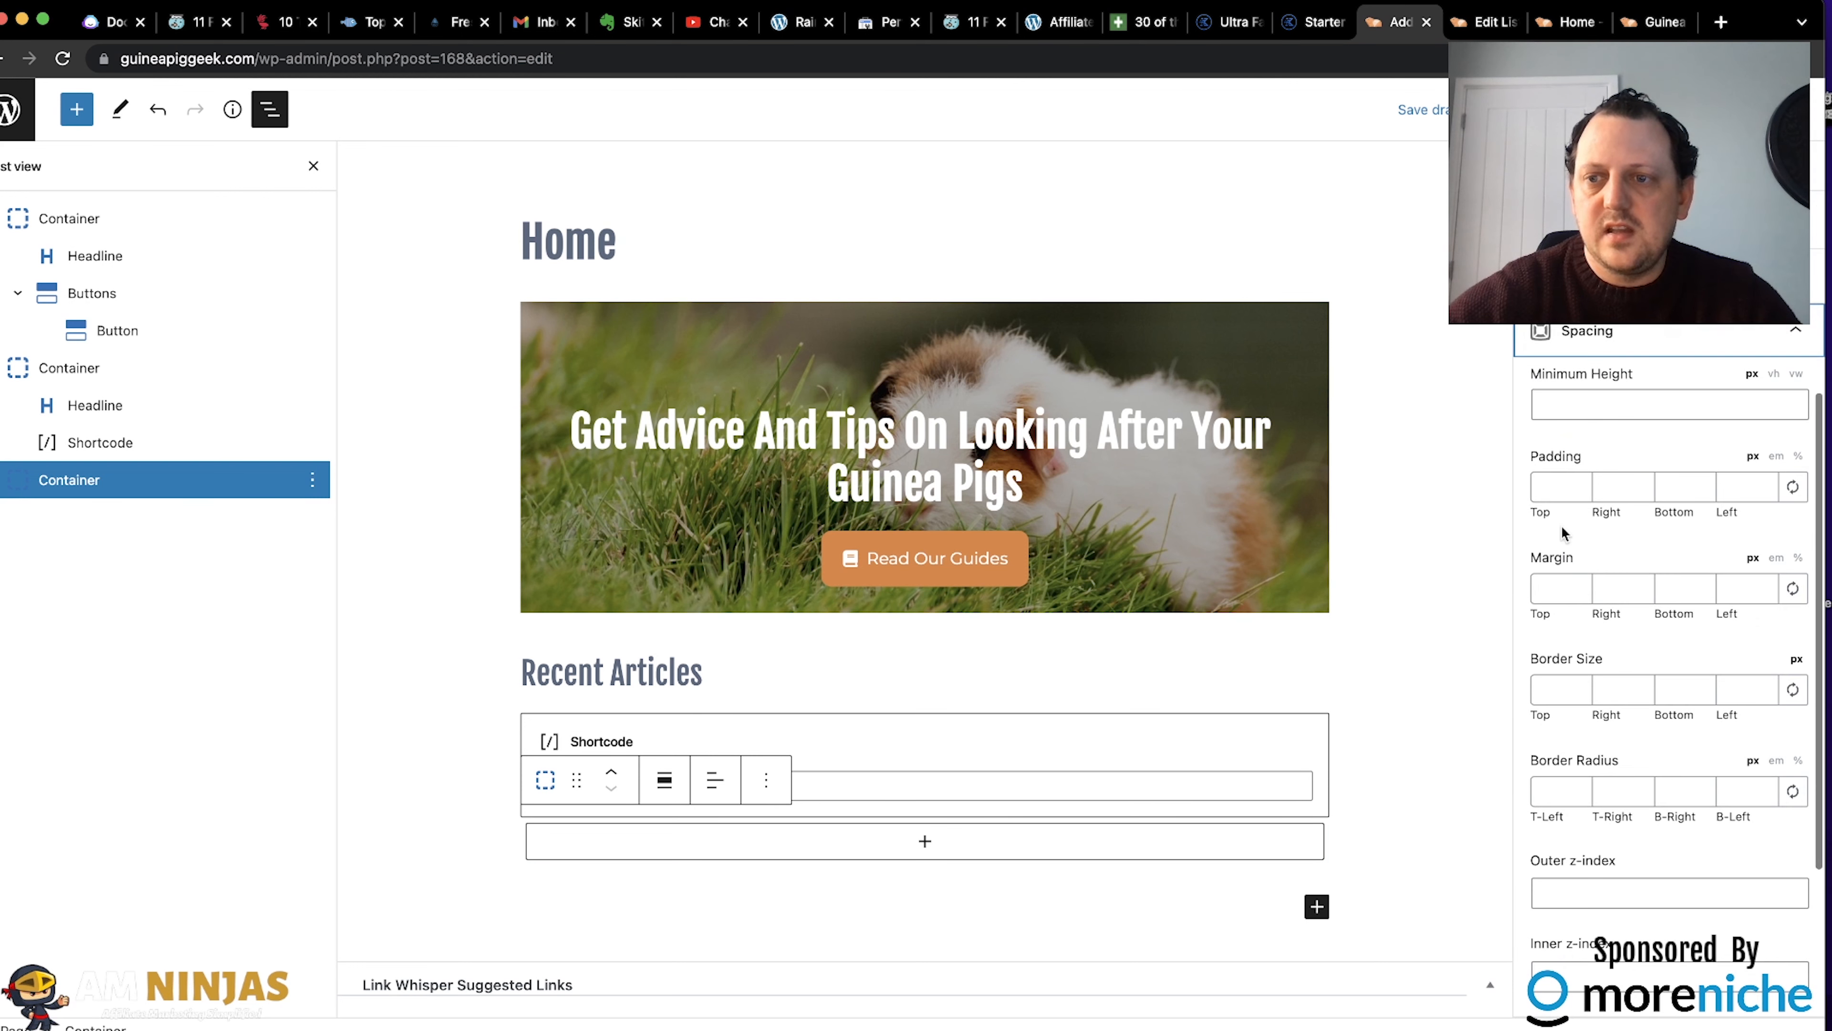
left_click(1555, 585)
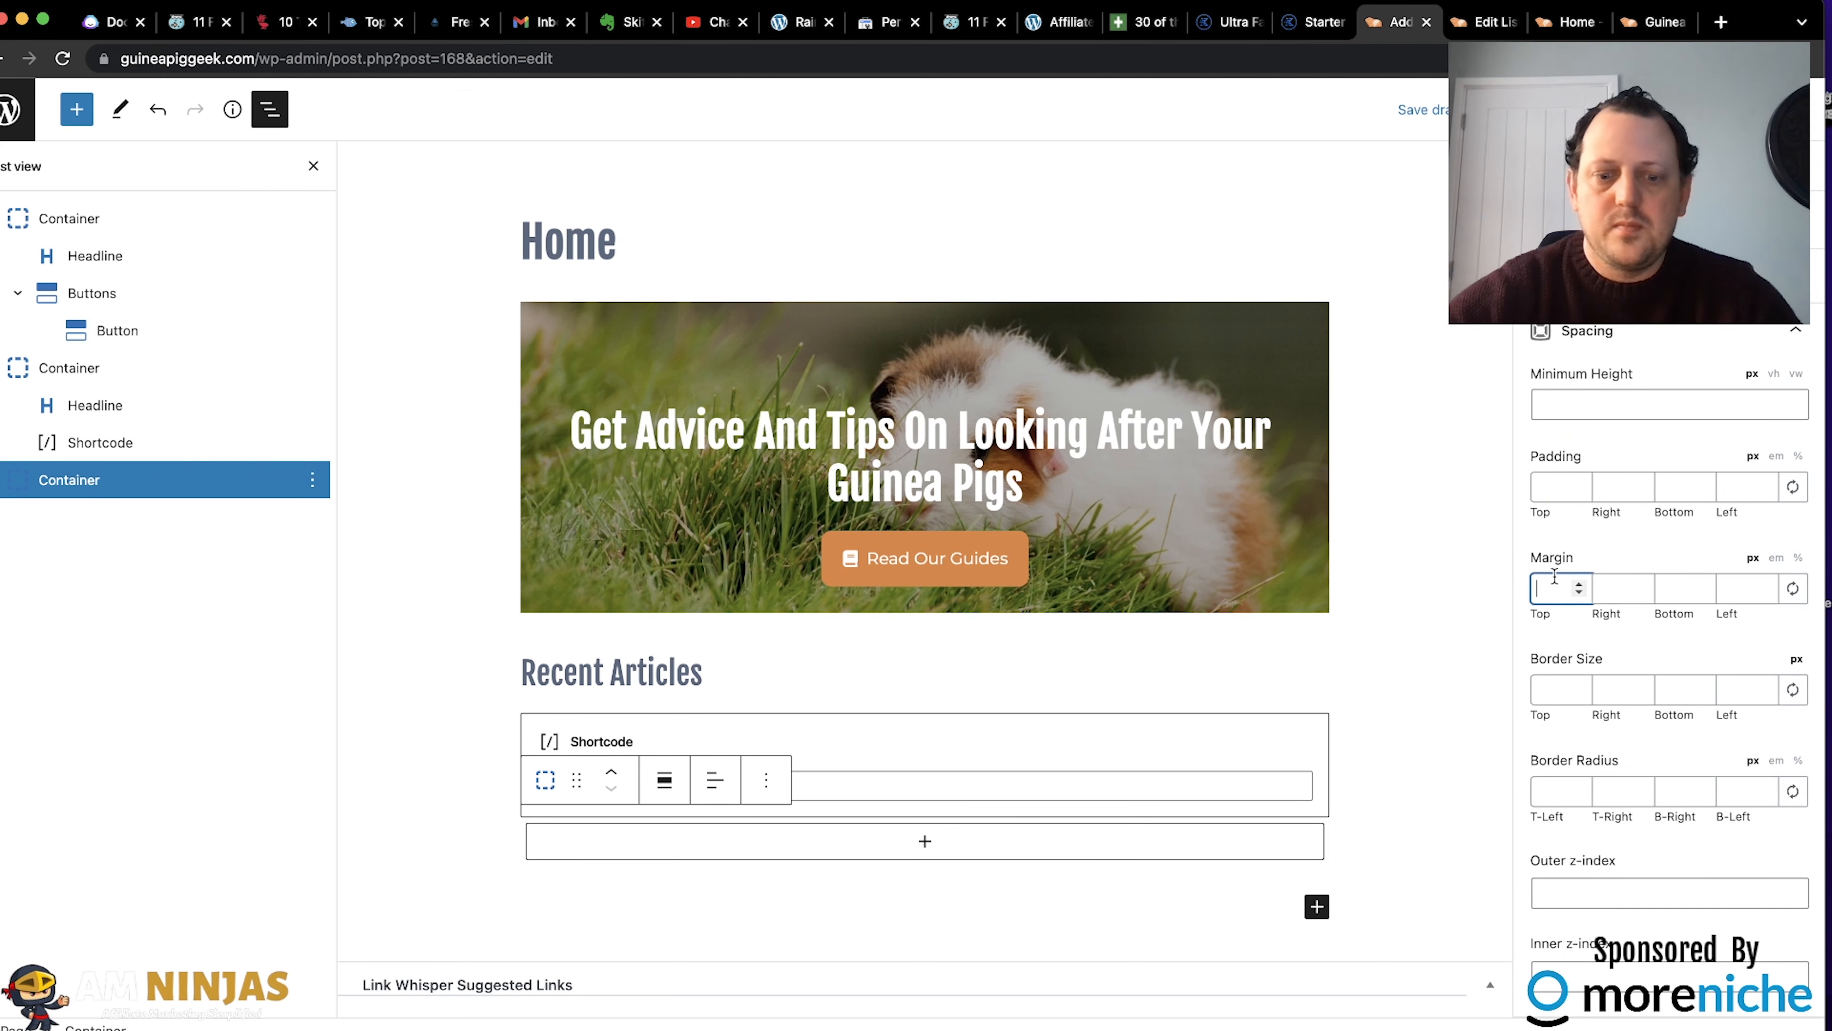
type("40")
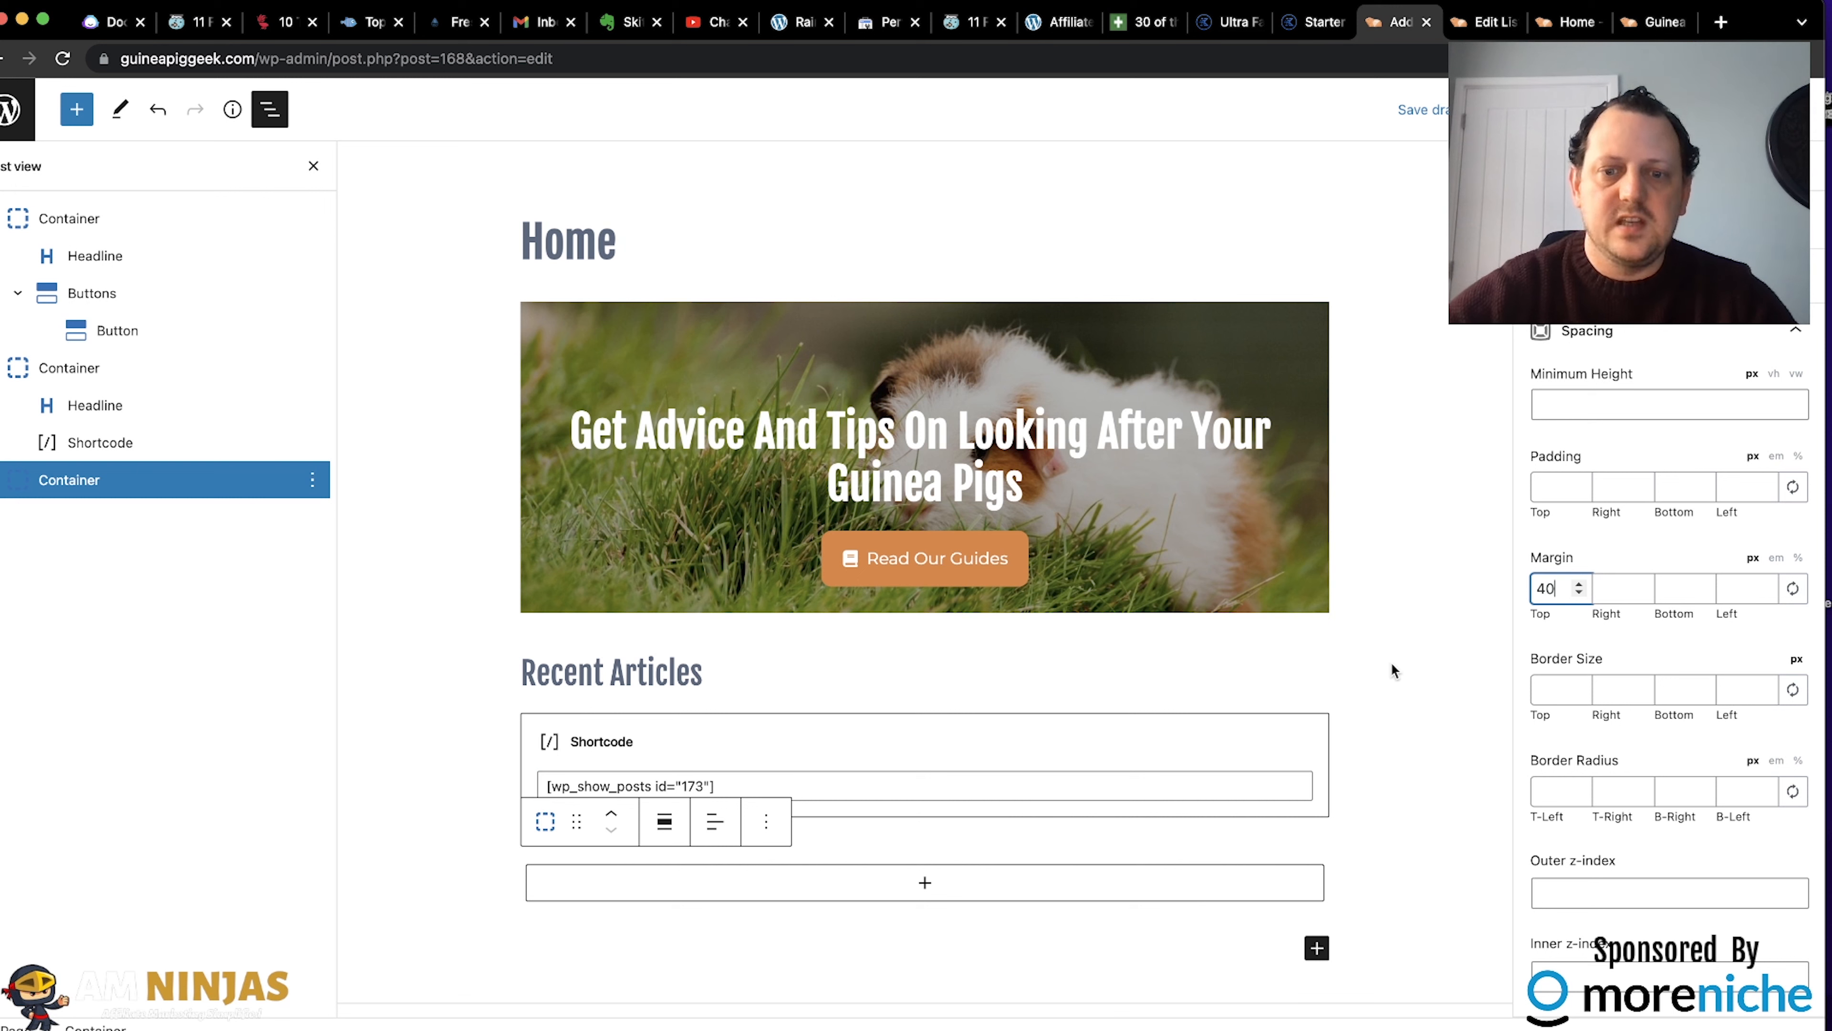
left_click(1359, 883)
Insert a Grid block in the new container using the two-column layout with a 25% and a 75% column.
left_click(967, 880)
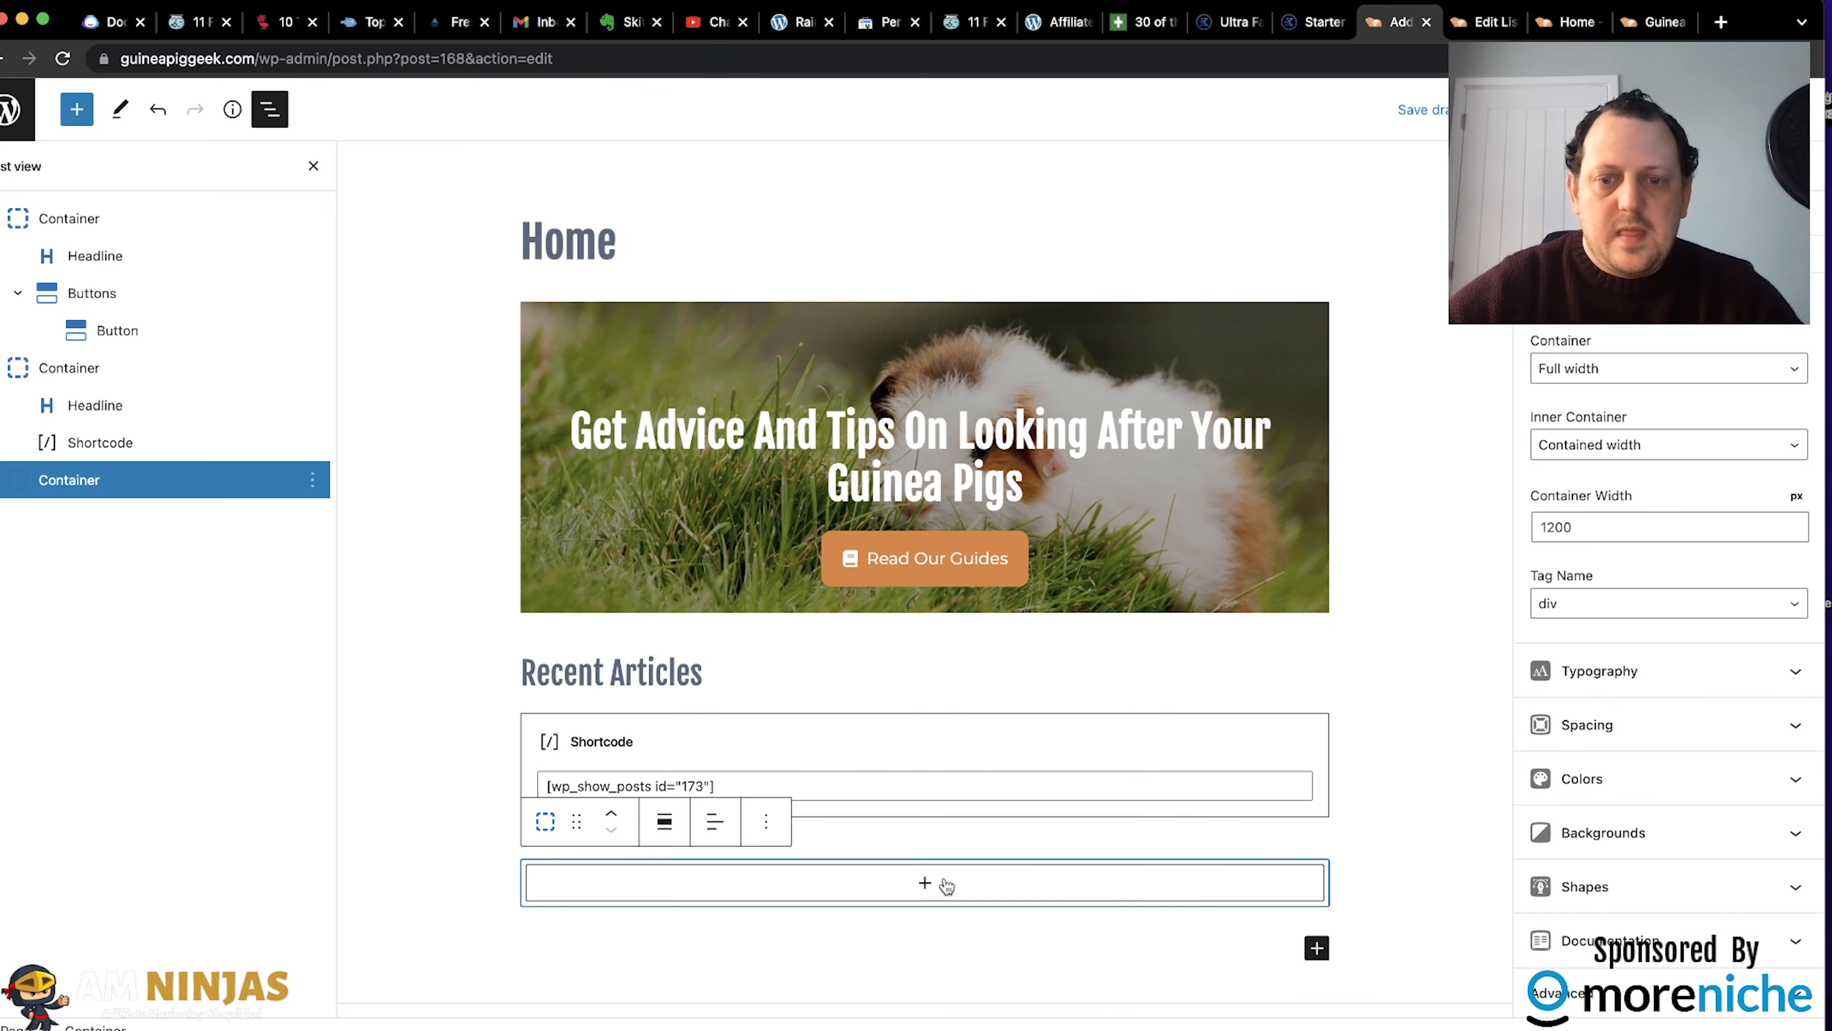
left_click(923, 883)
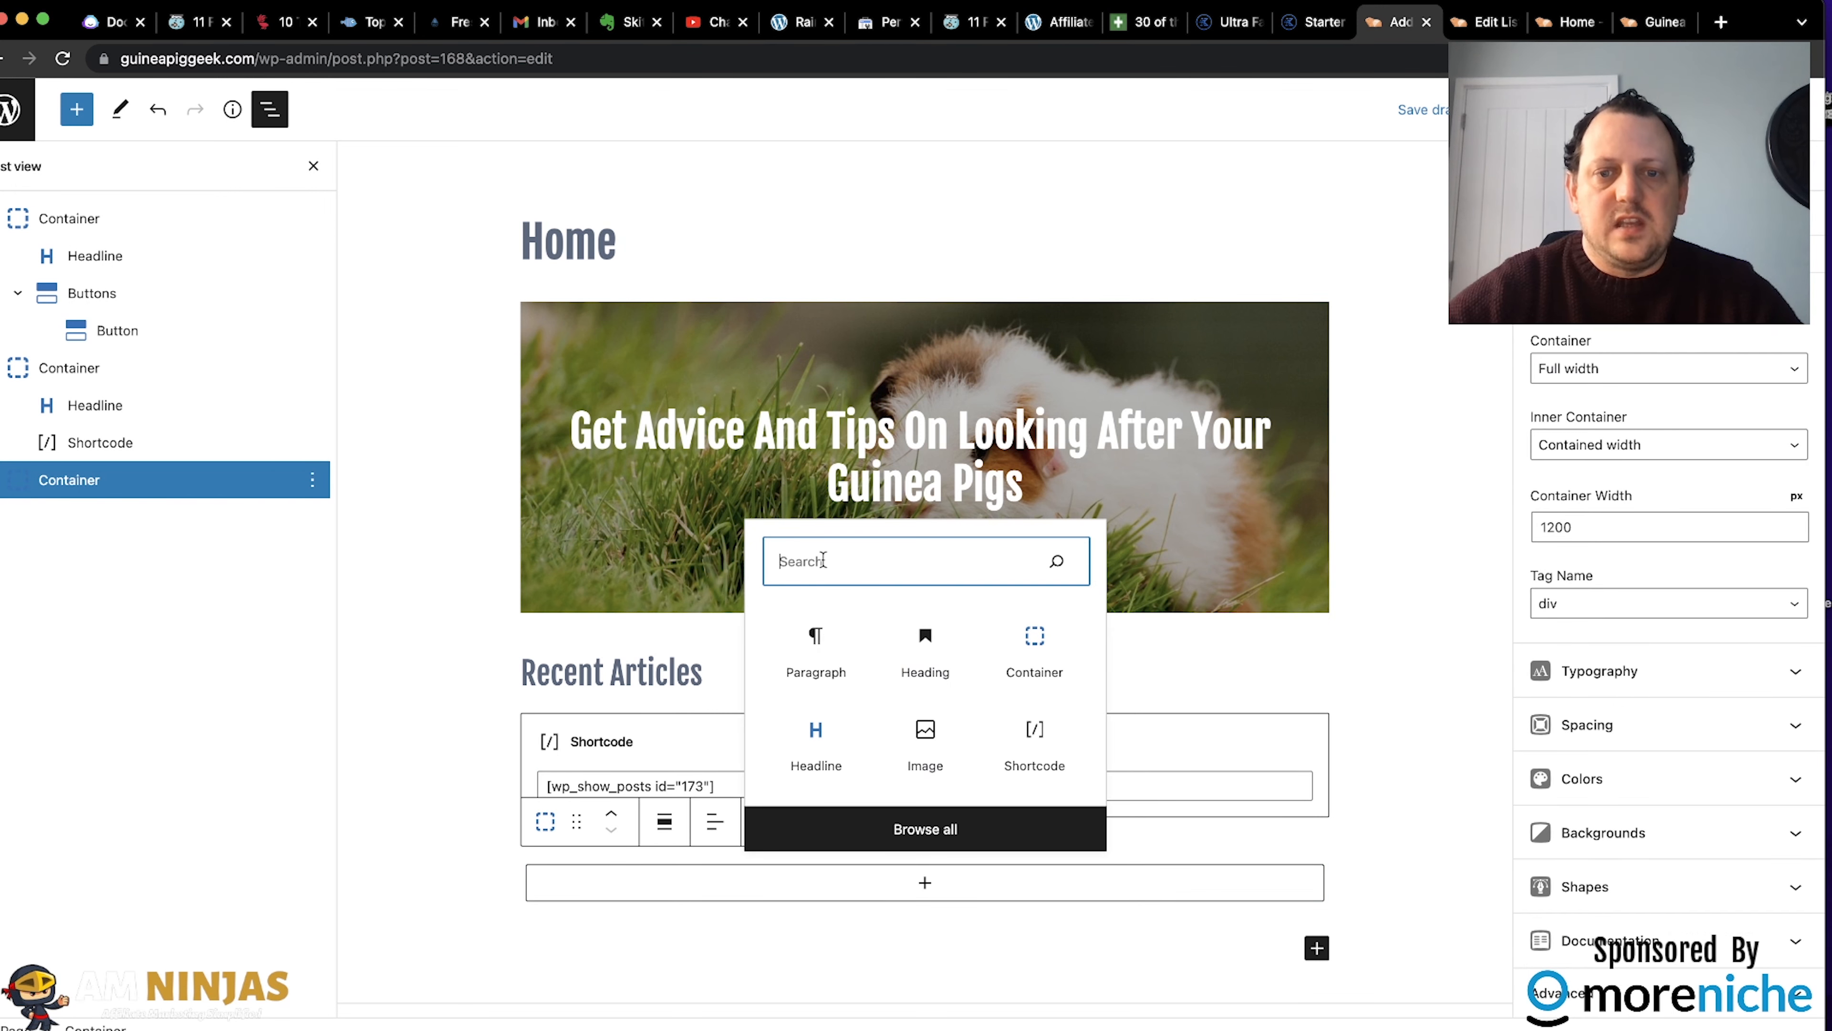
type("grid")
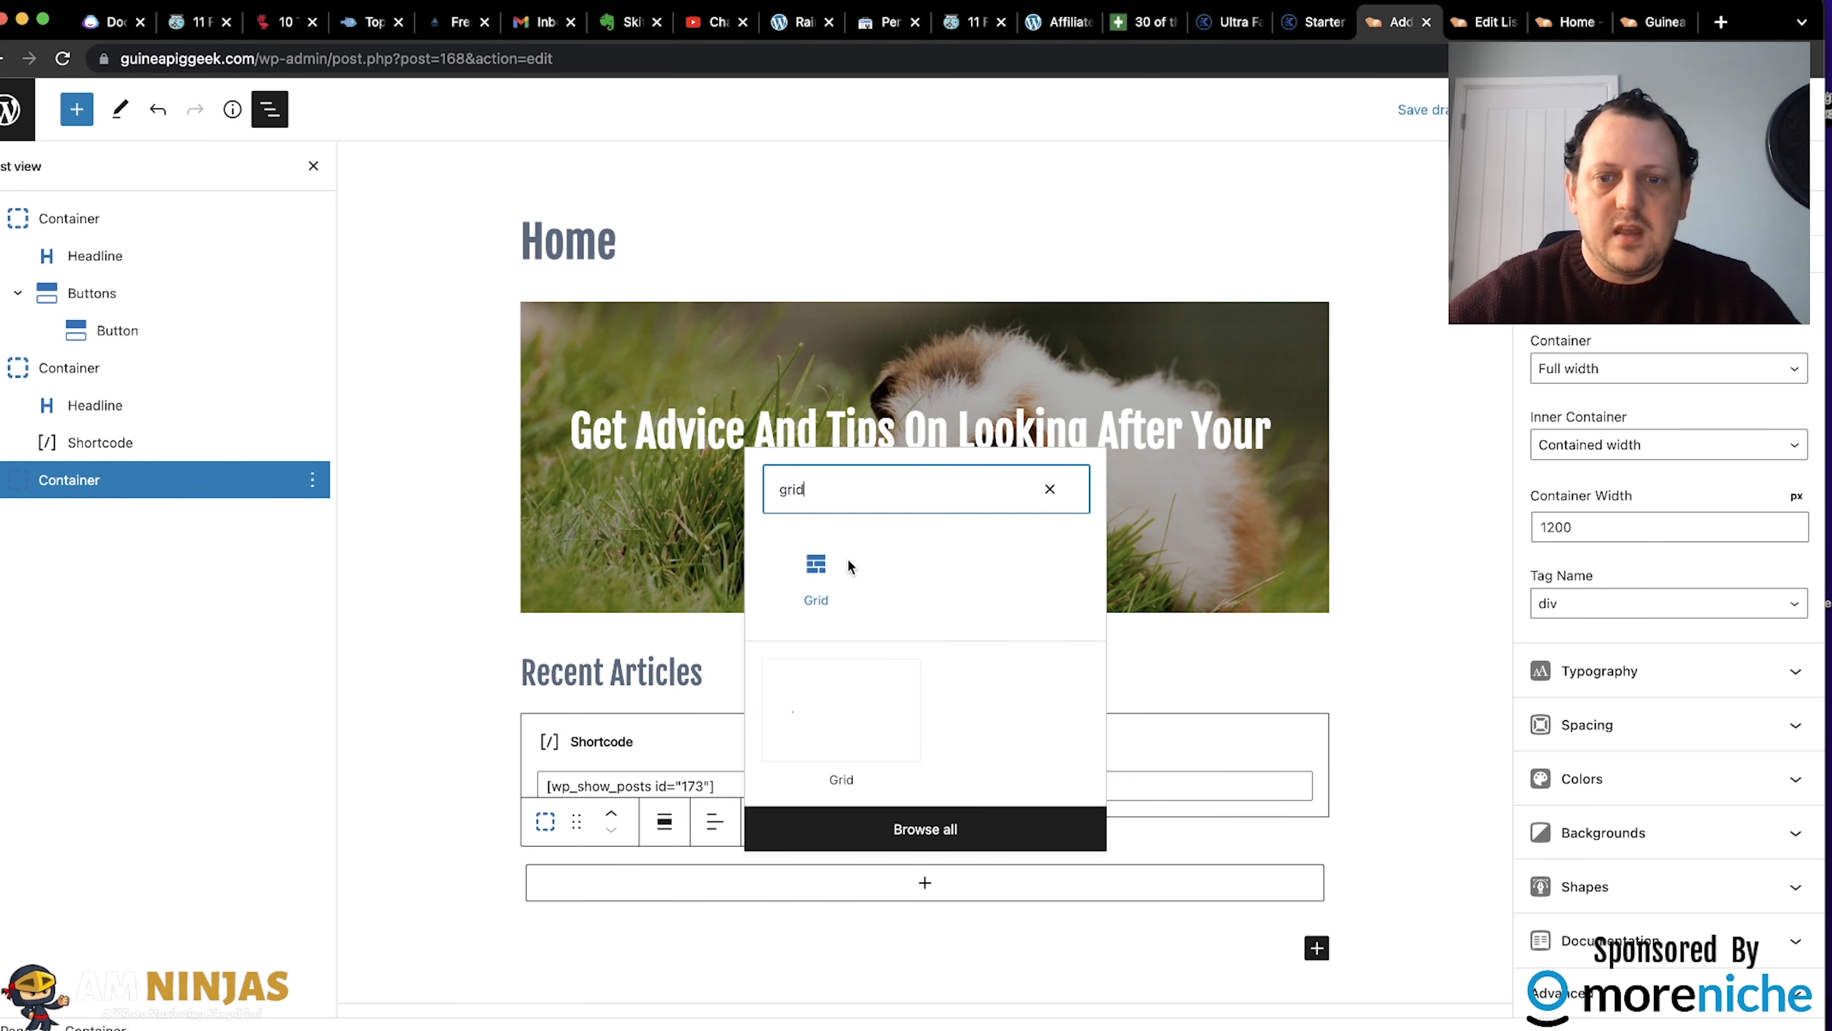
left_click(816, 596)
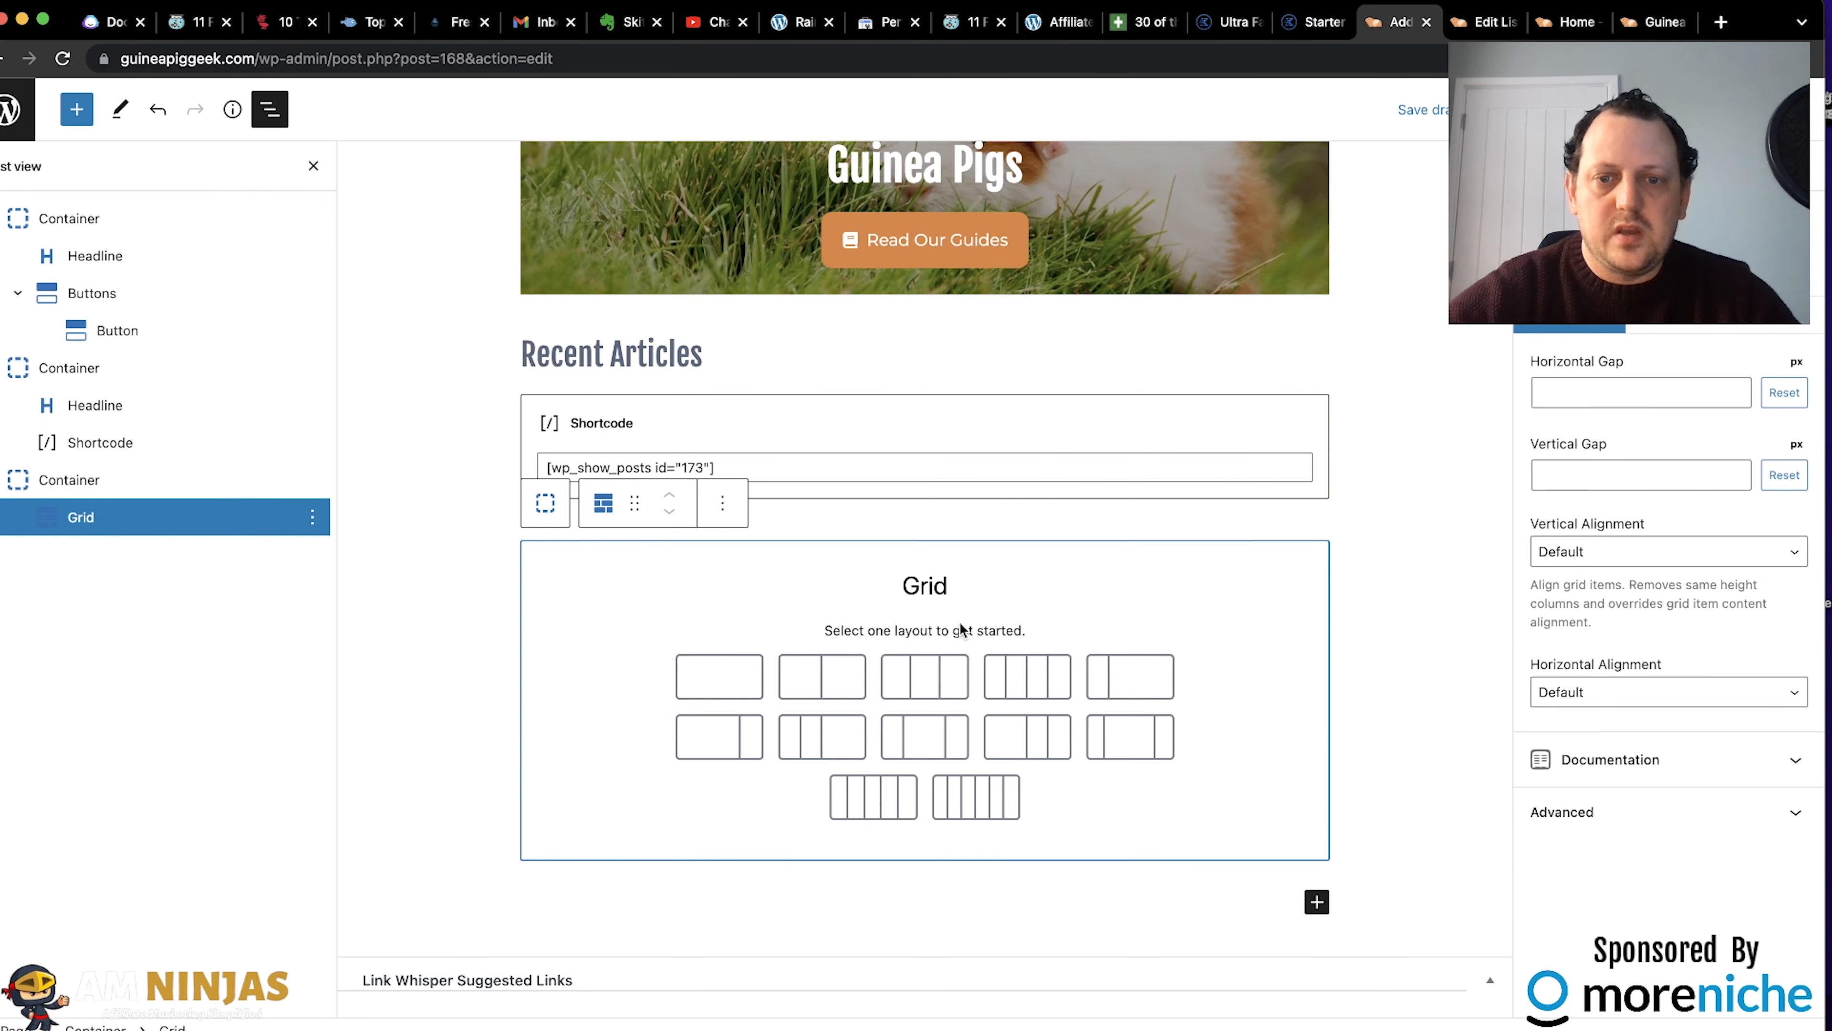
left_click(1131, 693)
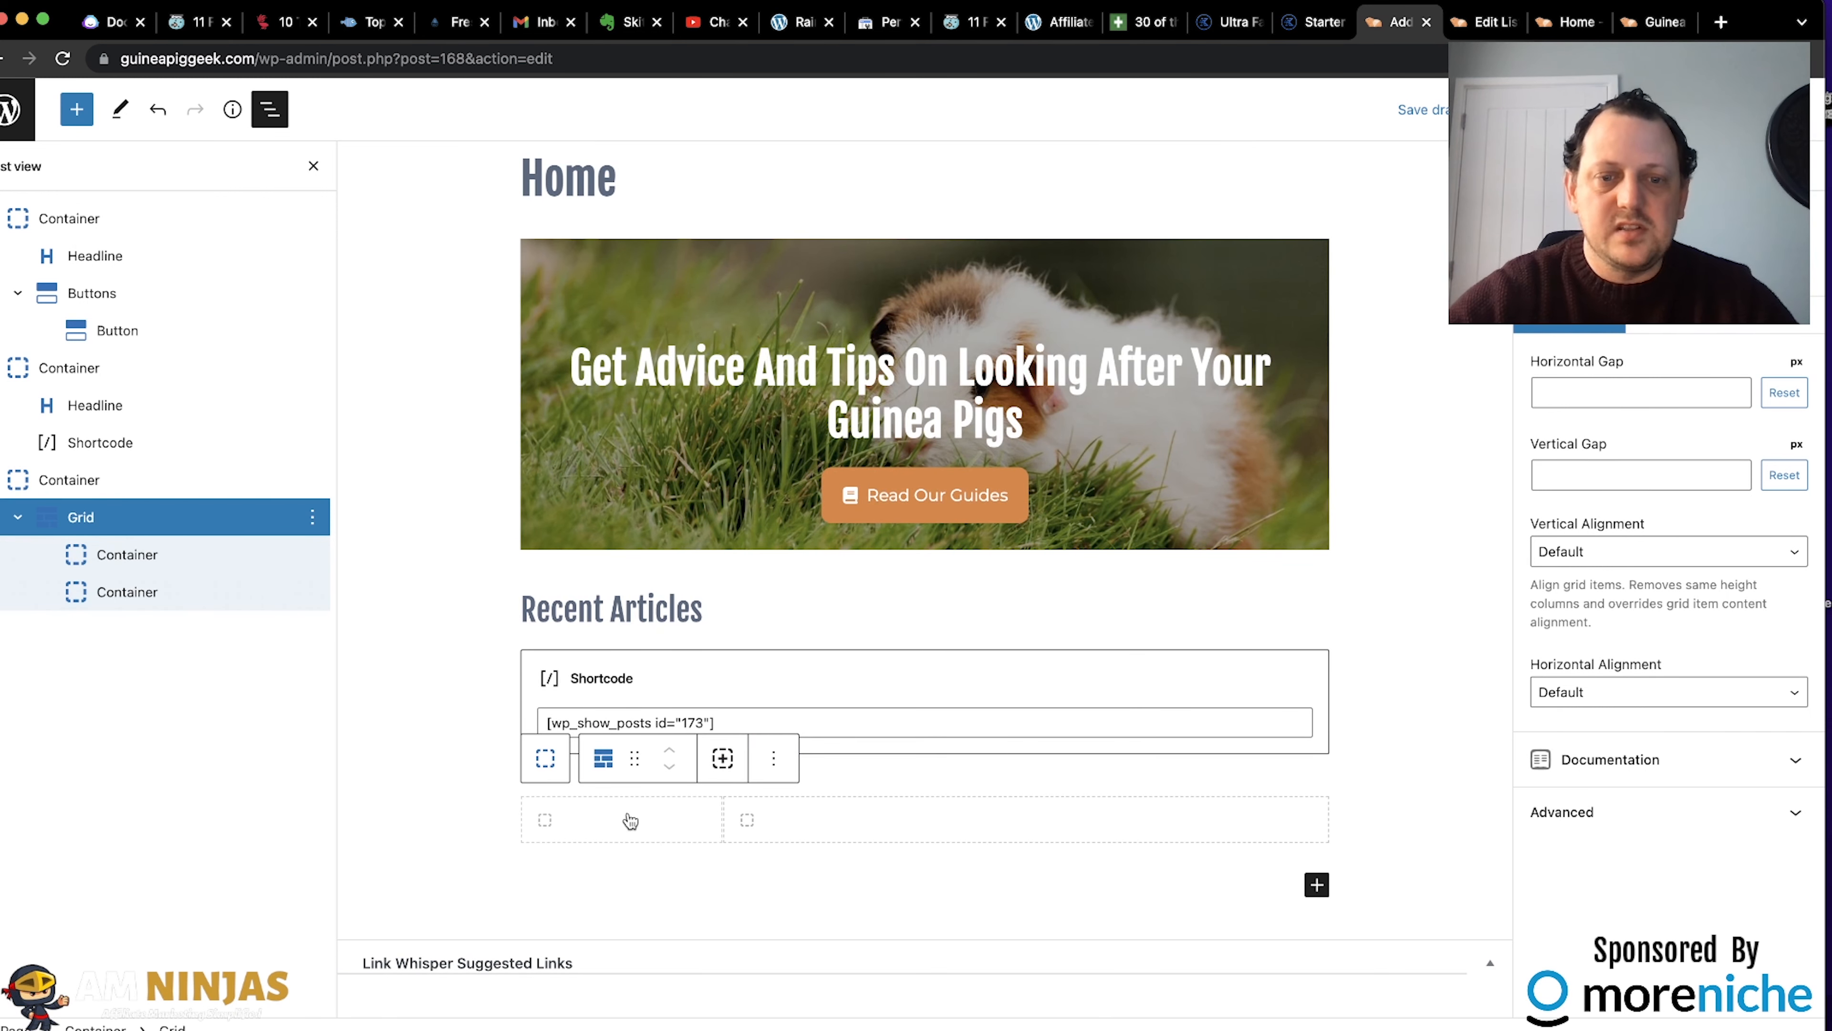
Insert the author's headshot from the Media Library into the grid's 25% column and apply the Rounded image style.
left_click(590, 828)
left_click(615, 821)
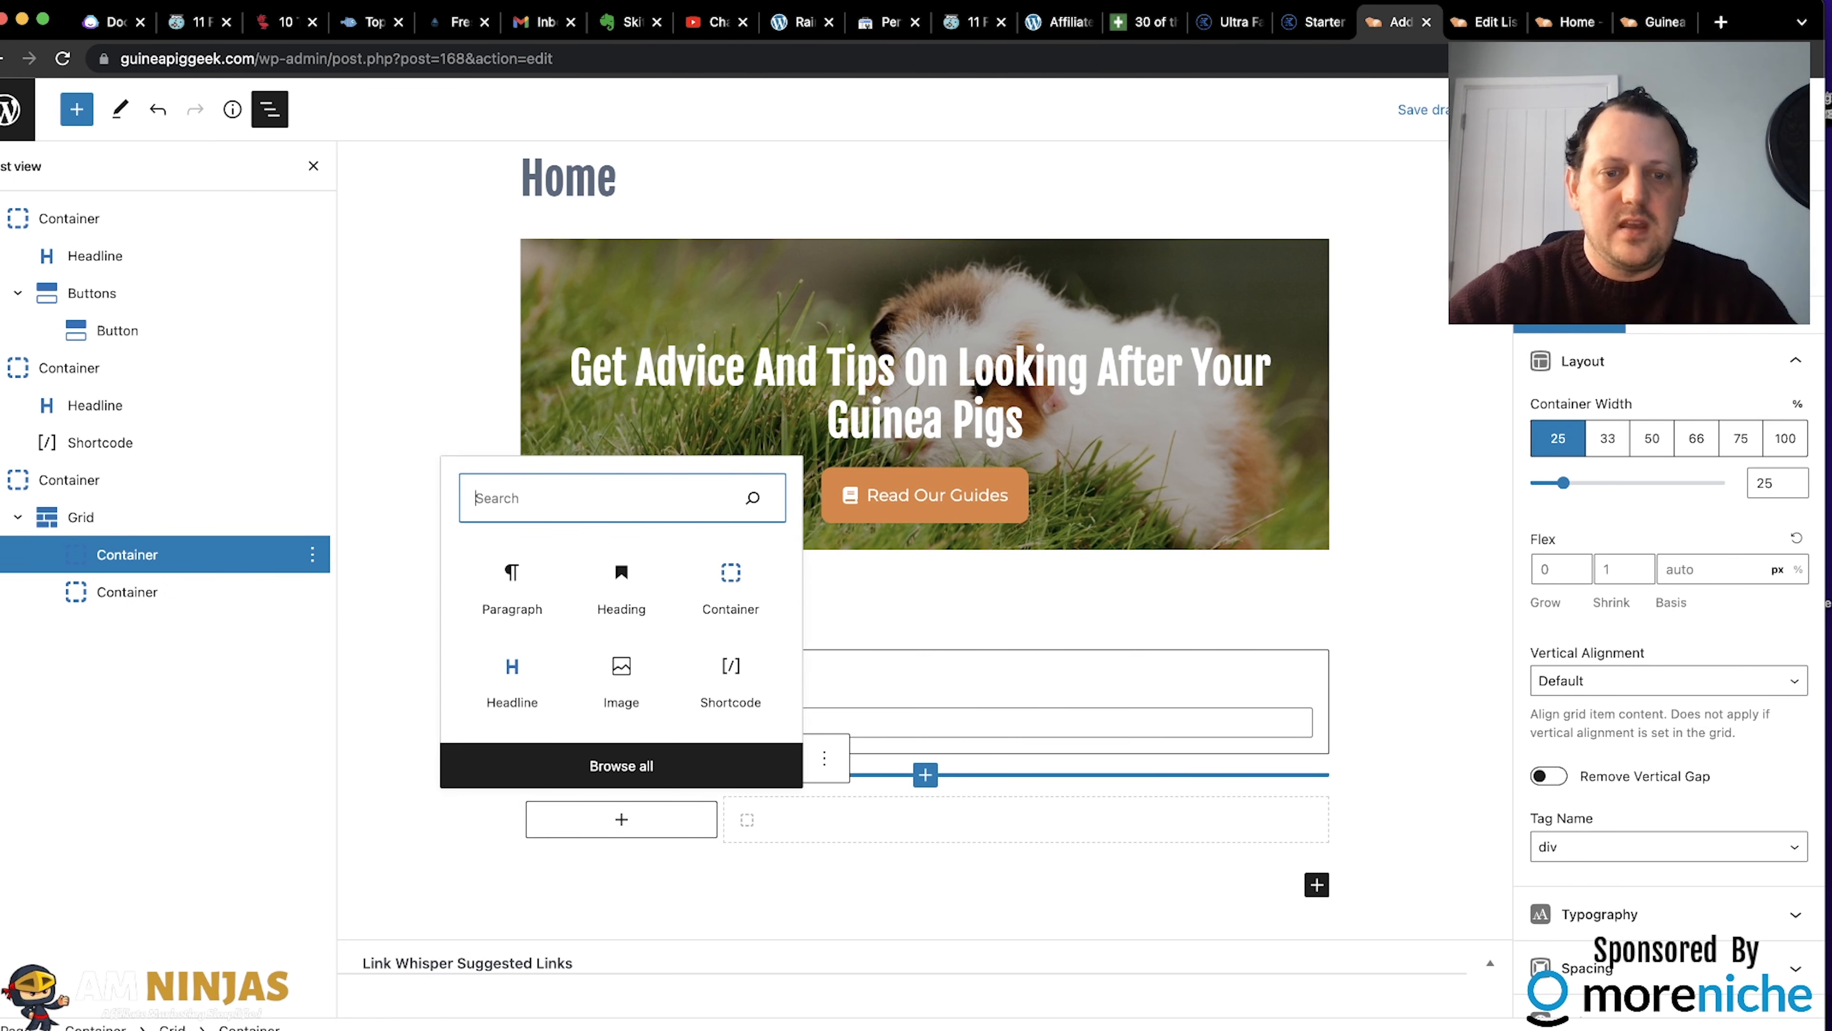
type("image")
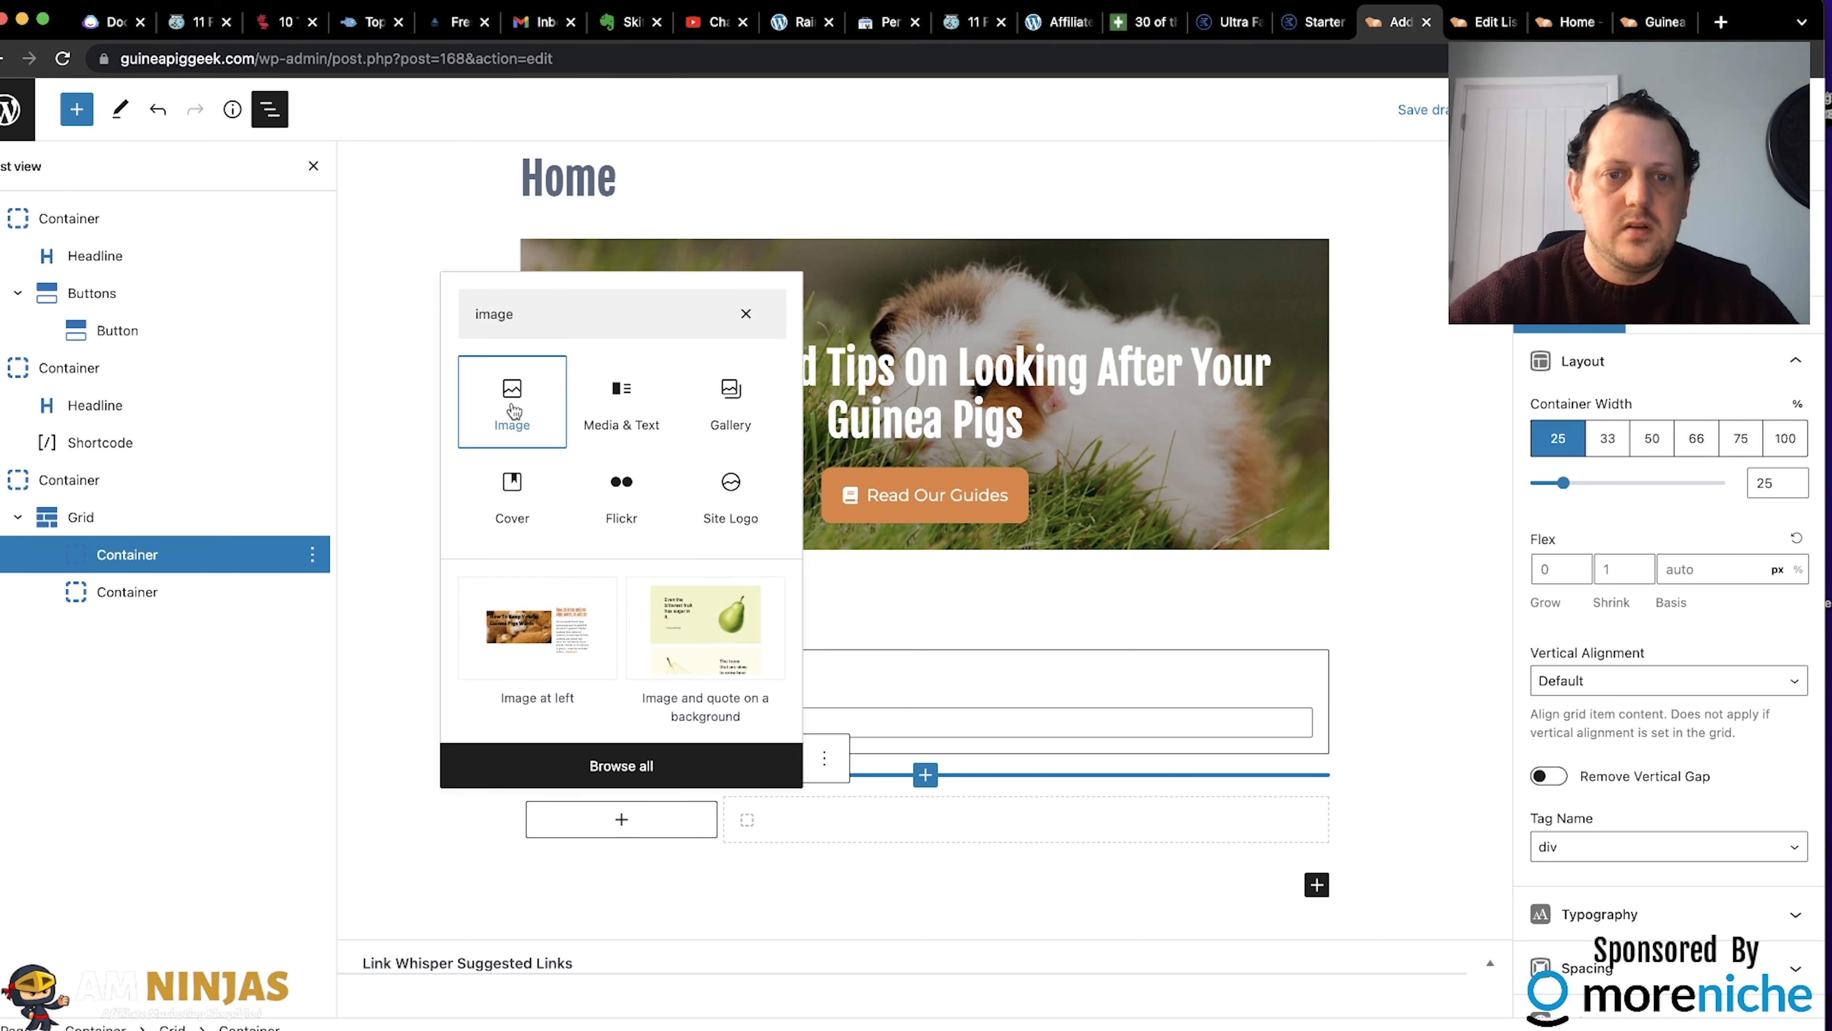
left_click(514, 394)
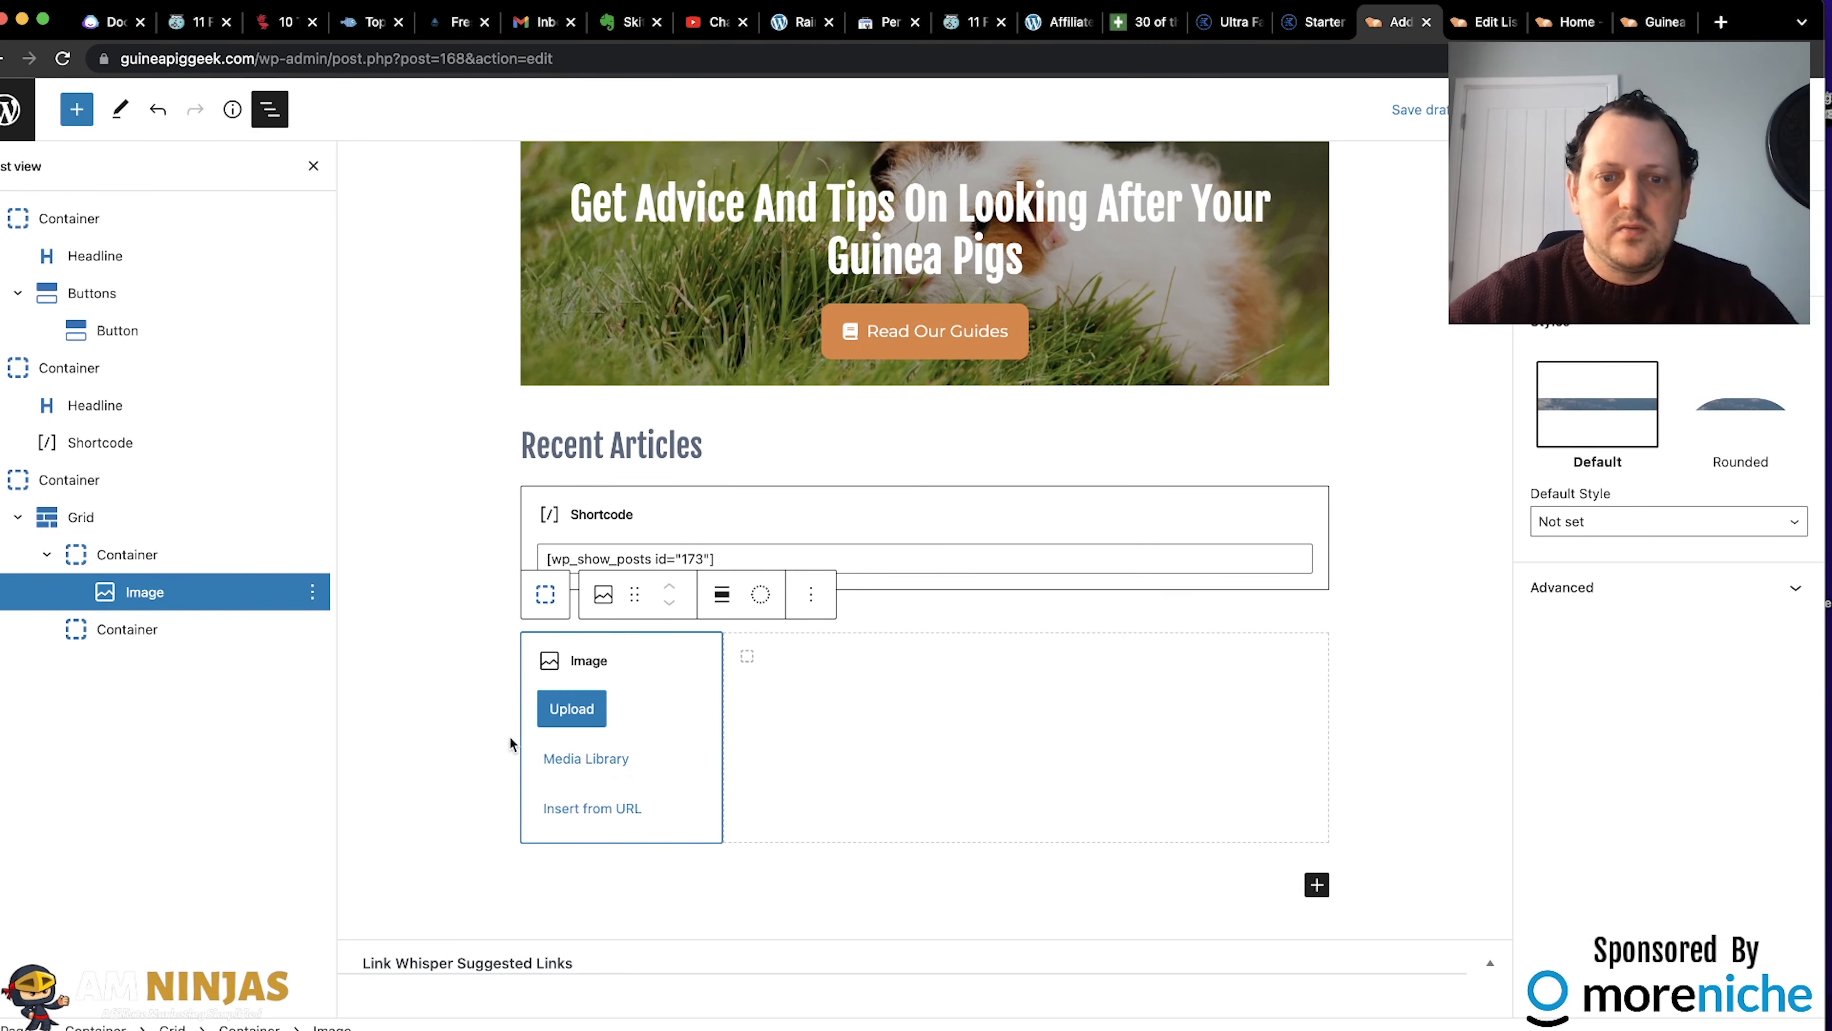
left_click(586, 758)
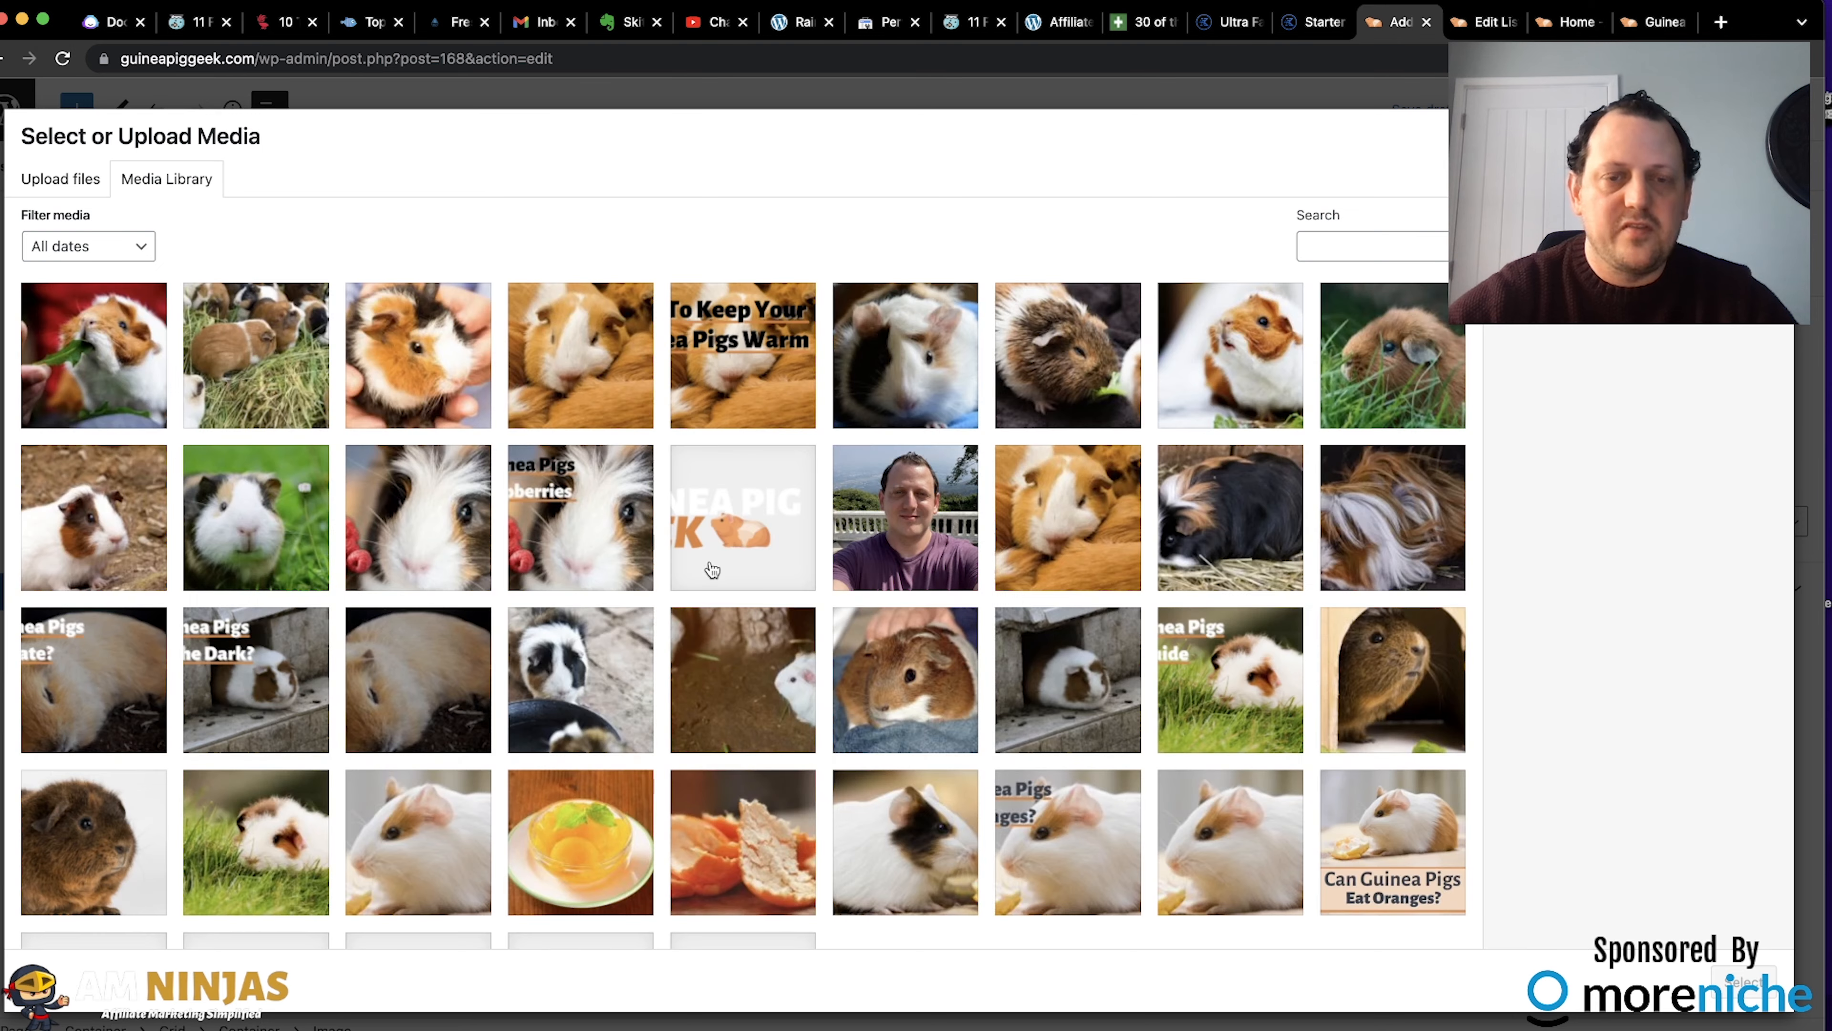
left_click(935, 512)
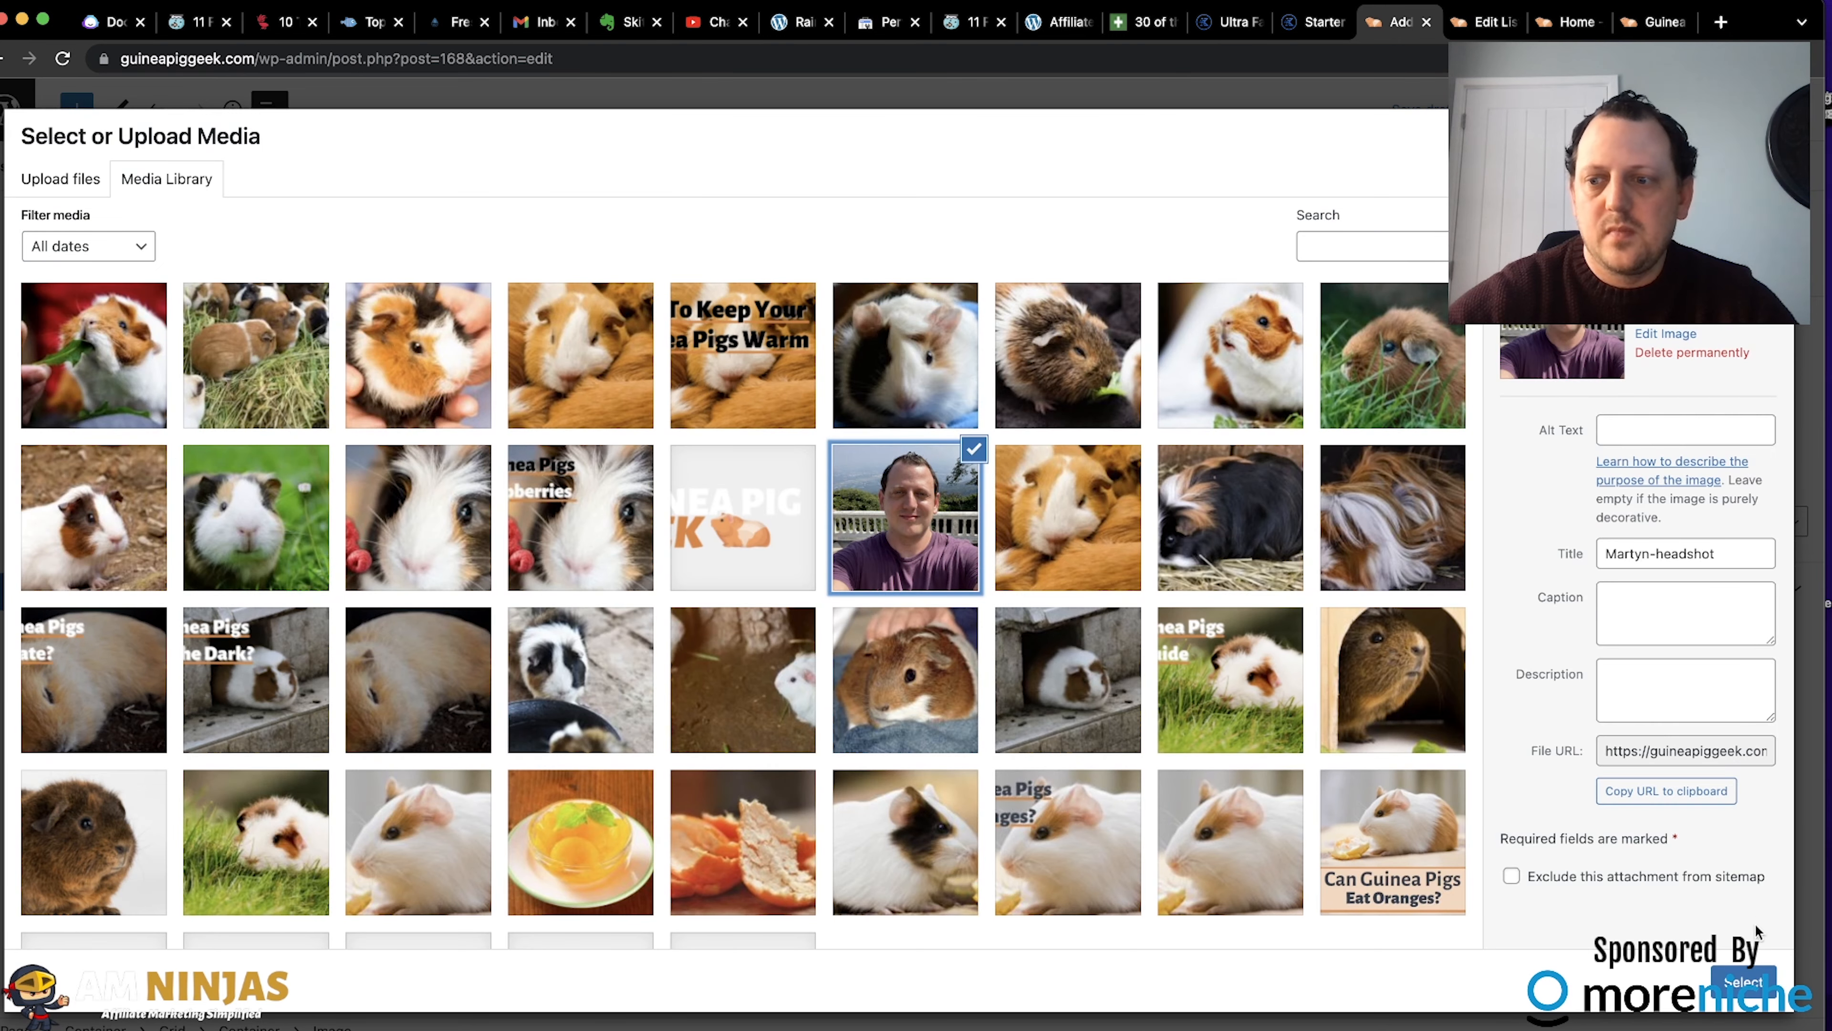
left_click(1744, 981)
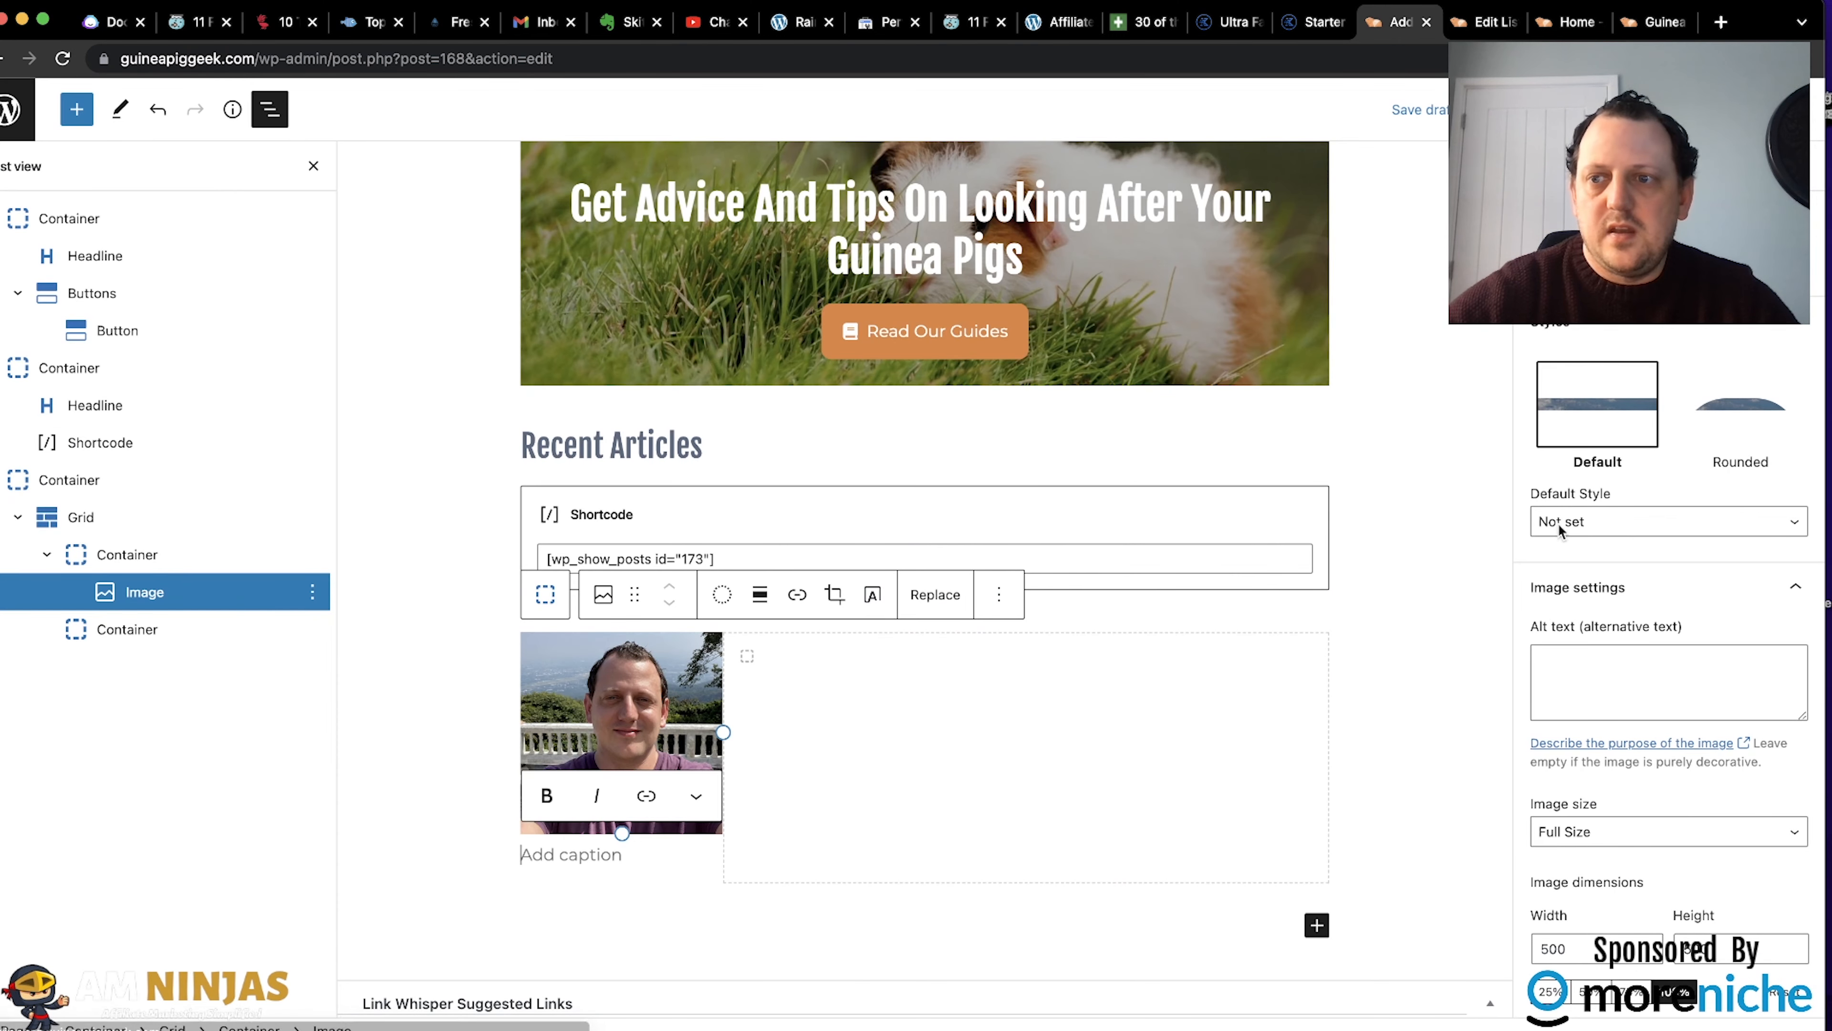
left_click(1728, 415)
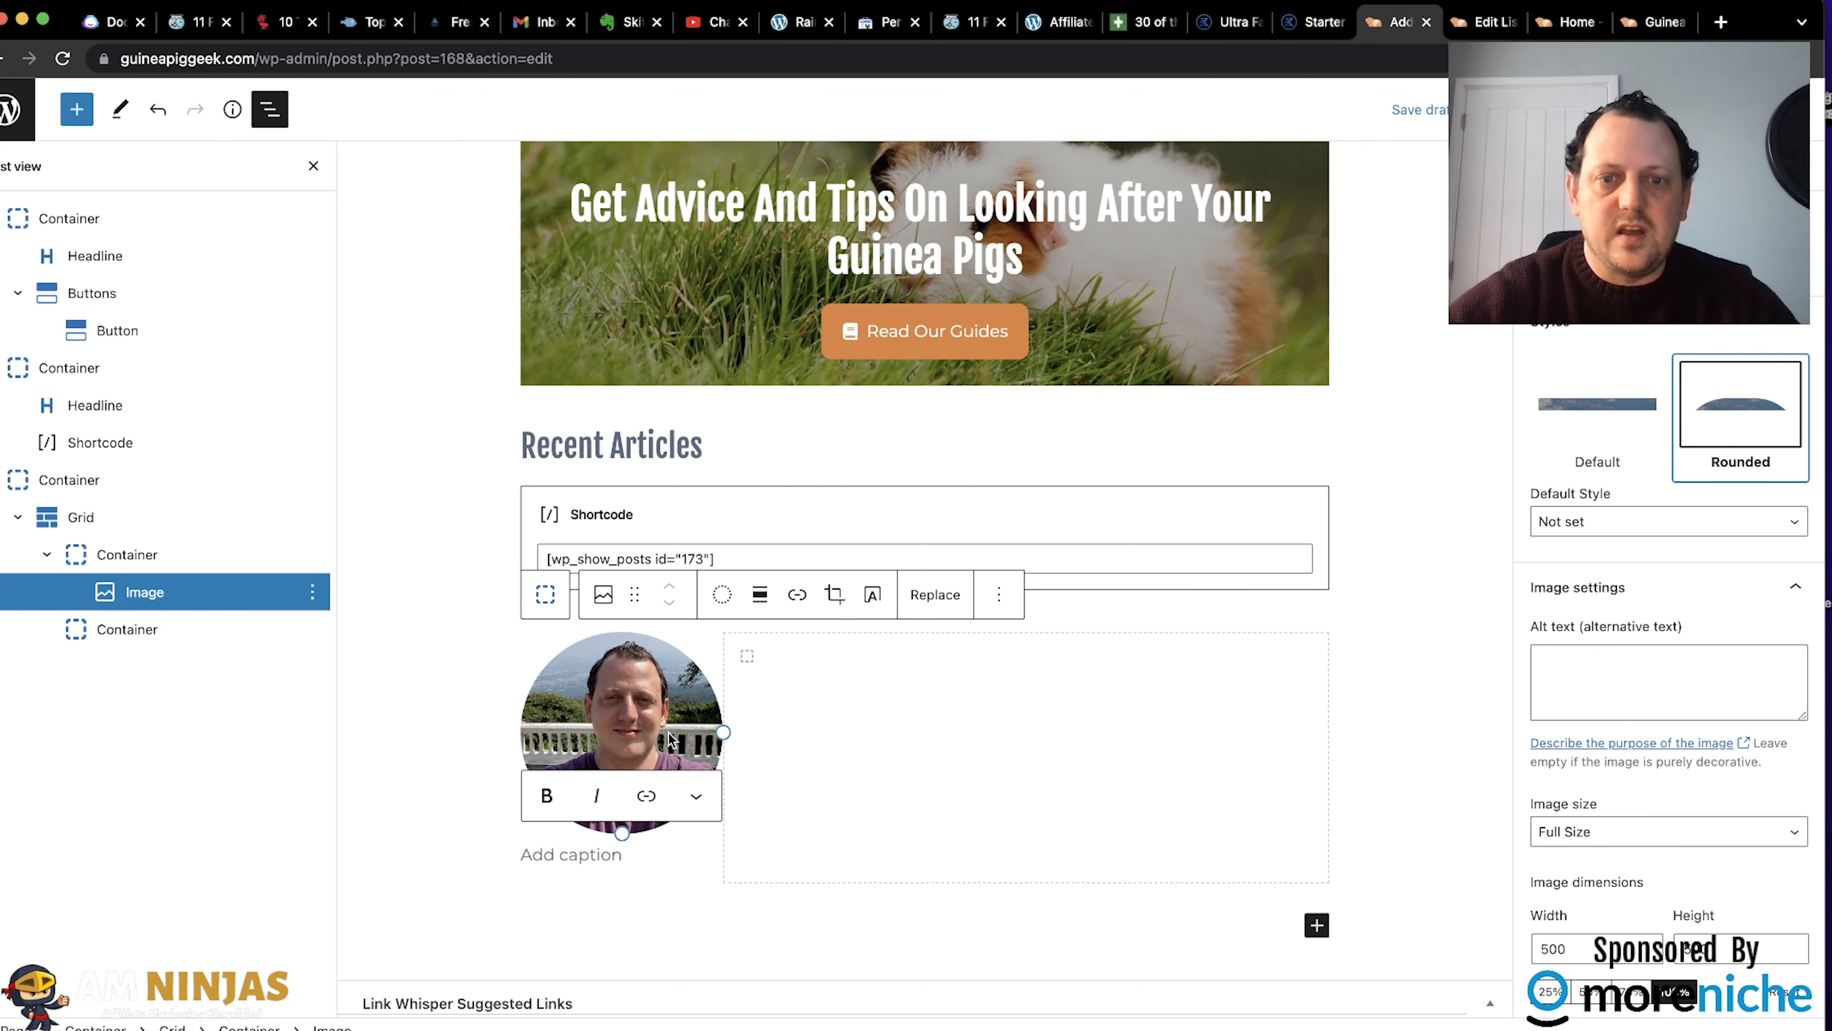
Open the published article on keeping guinea pigs warm in winter and copy both bio paragraphs from its author box.
left_click(844, 759)
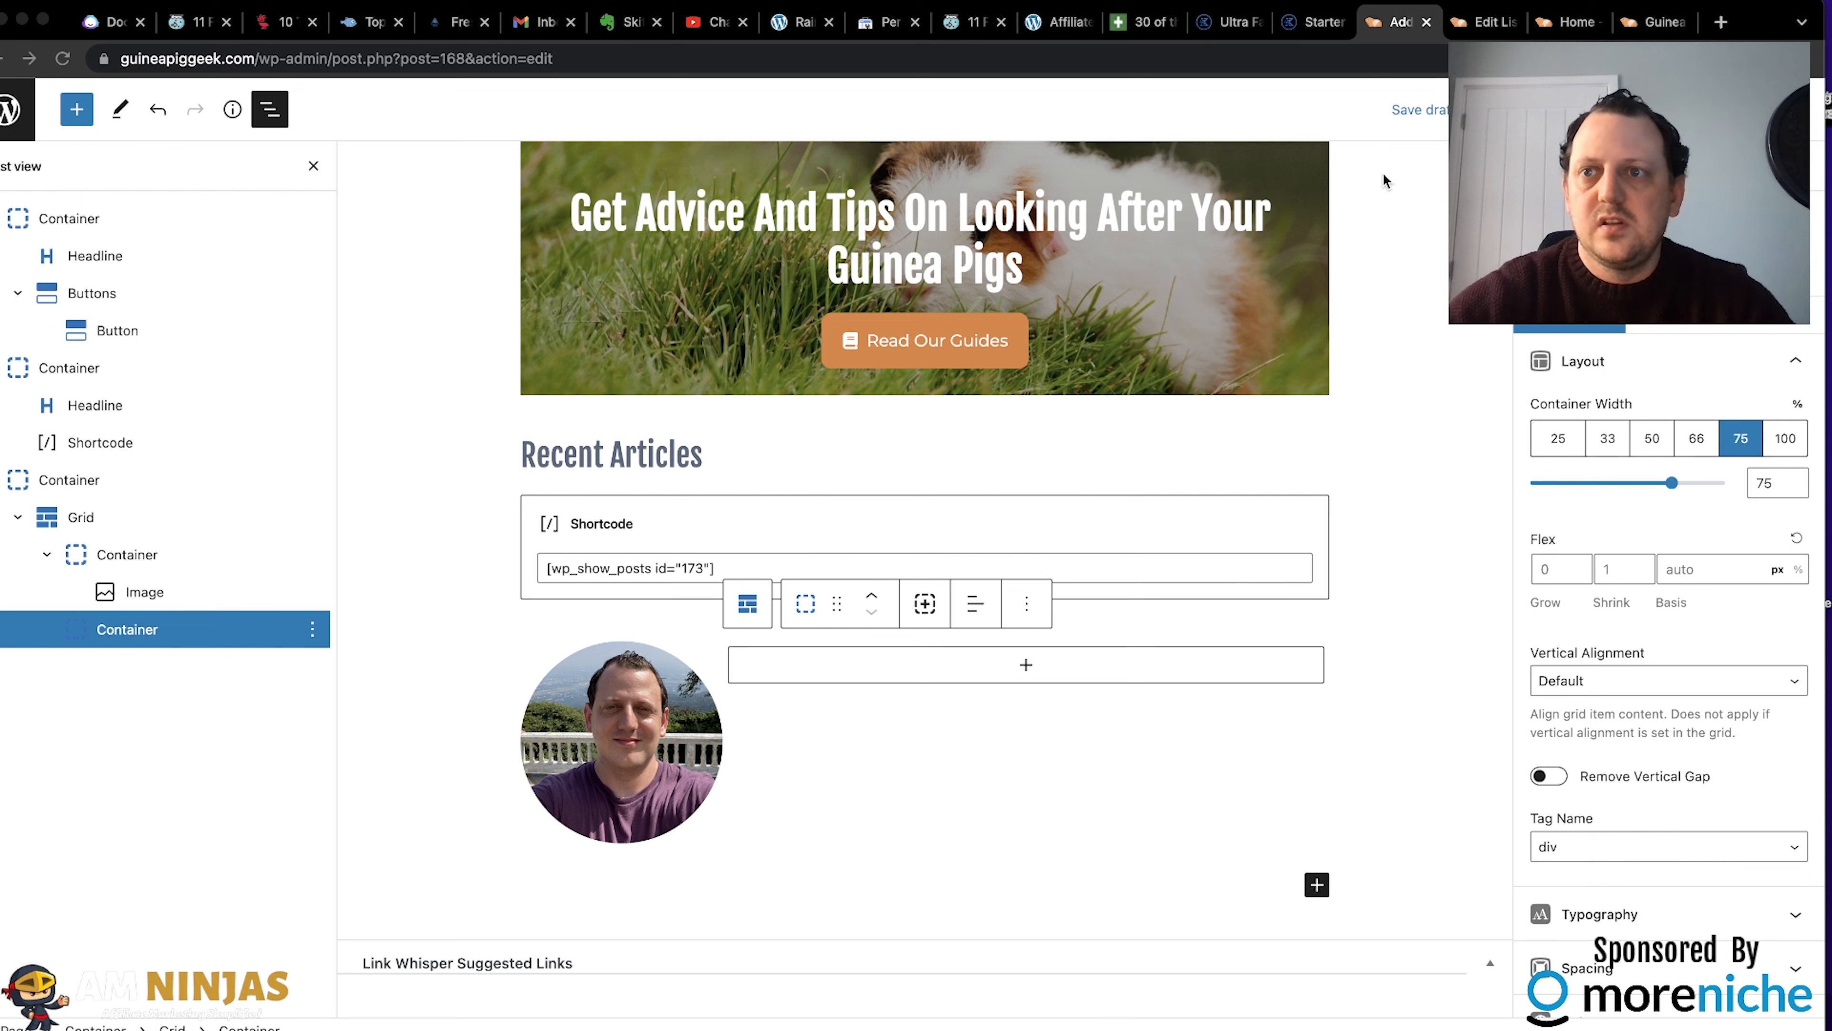
left_click(1581, 22)
left_click(1548, 24)
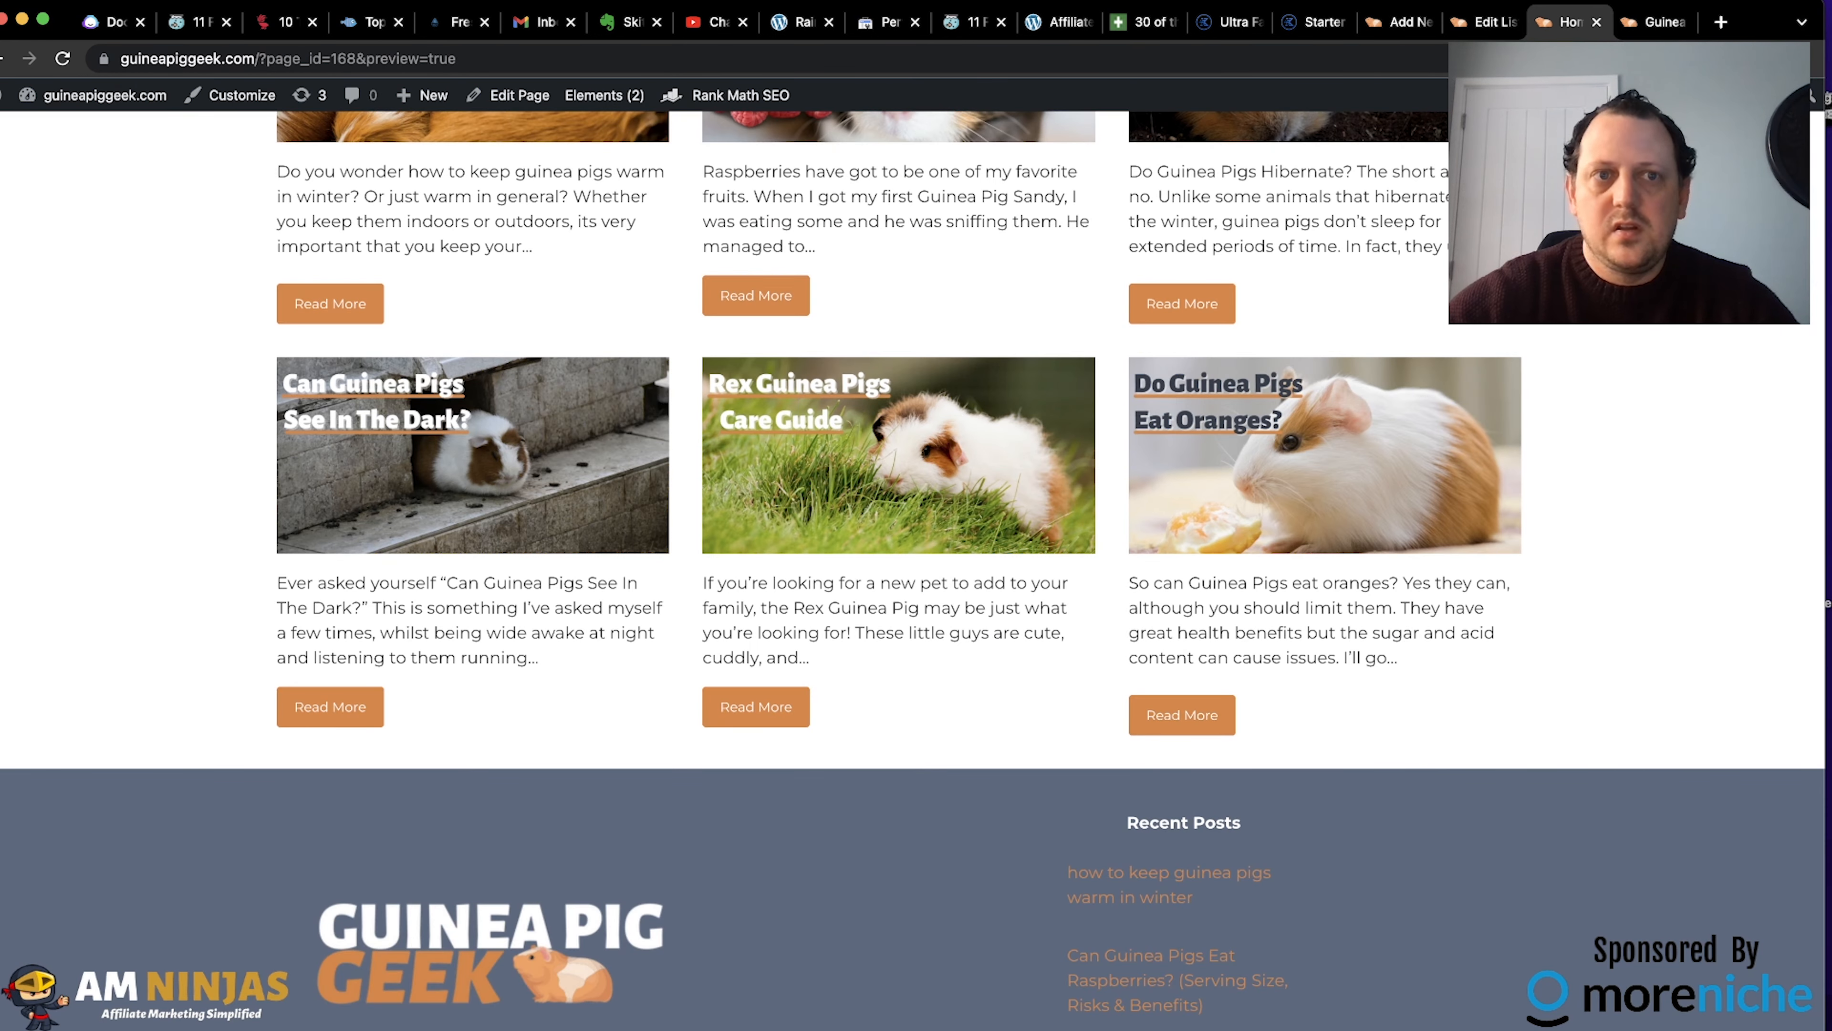
left_click(1652, 20)
scroll(873, 357, "down", 4)
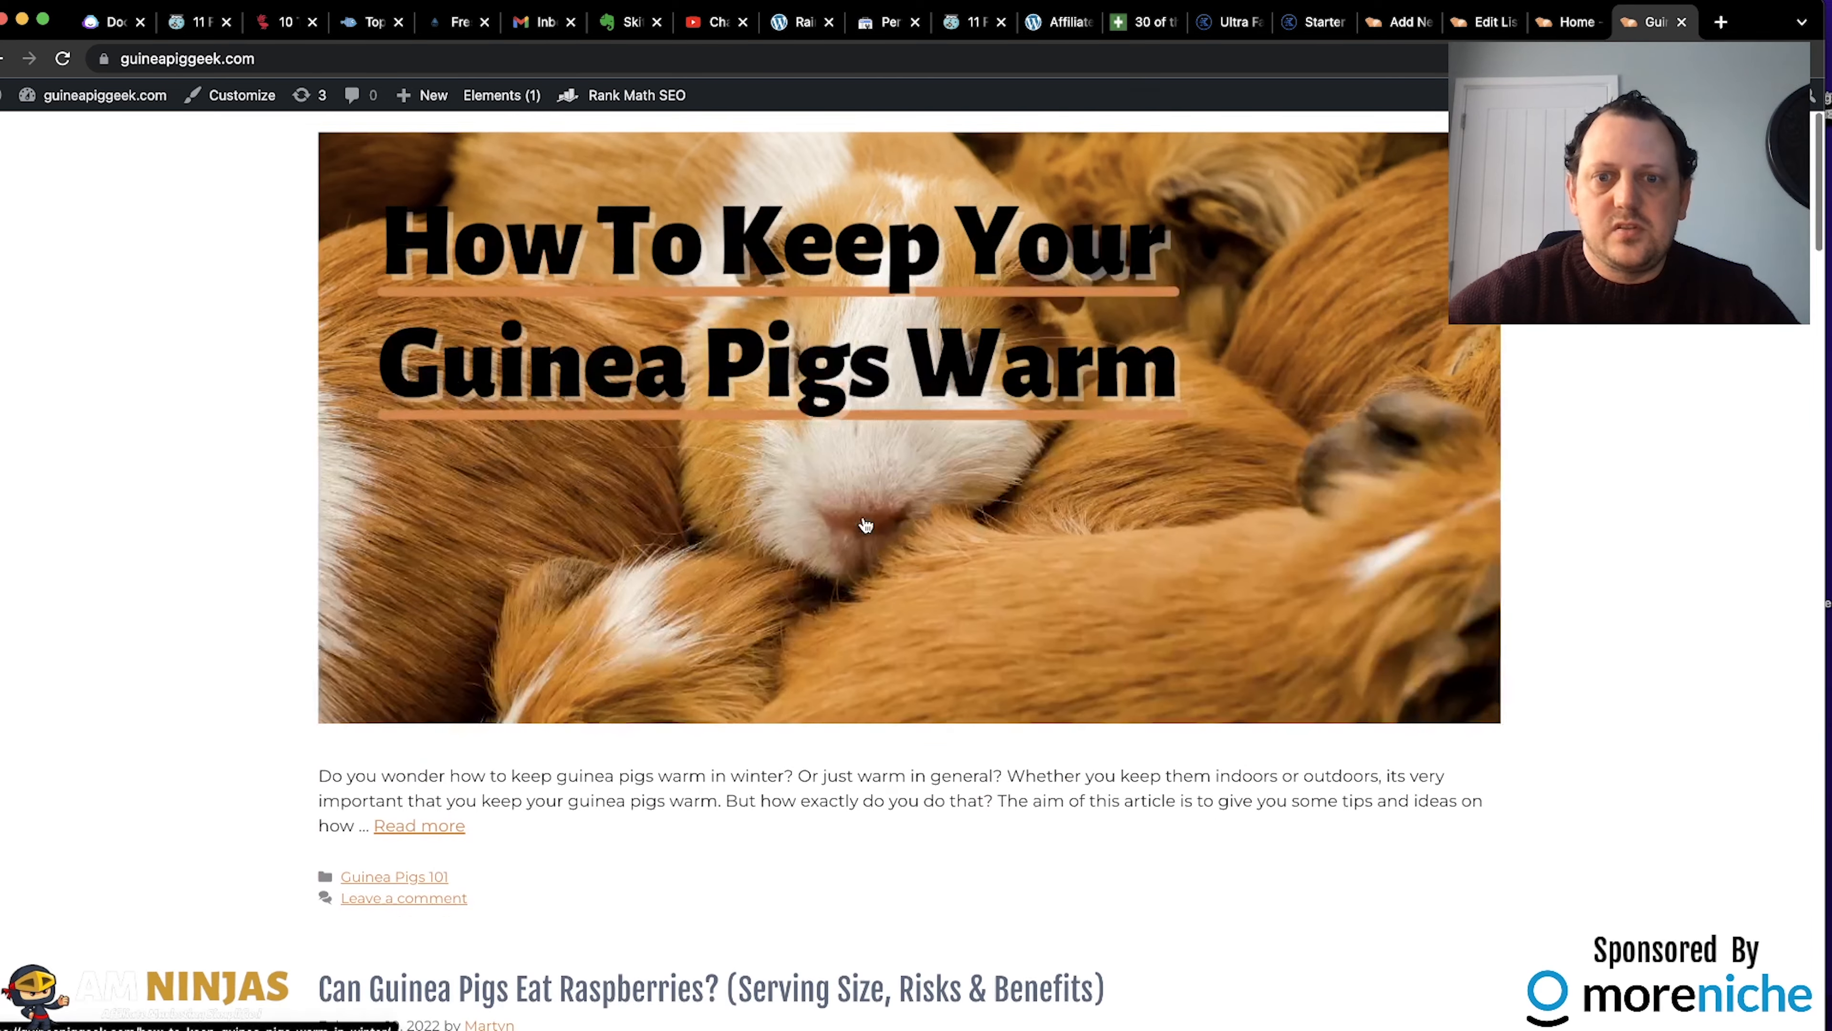
left_click(873, 357)
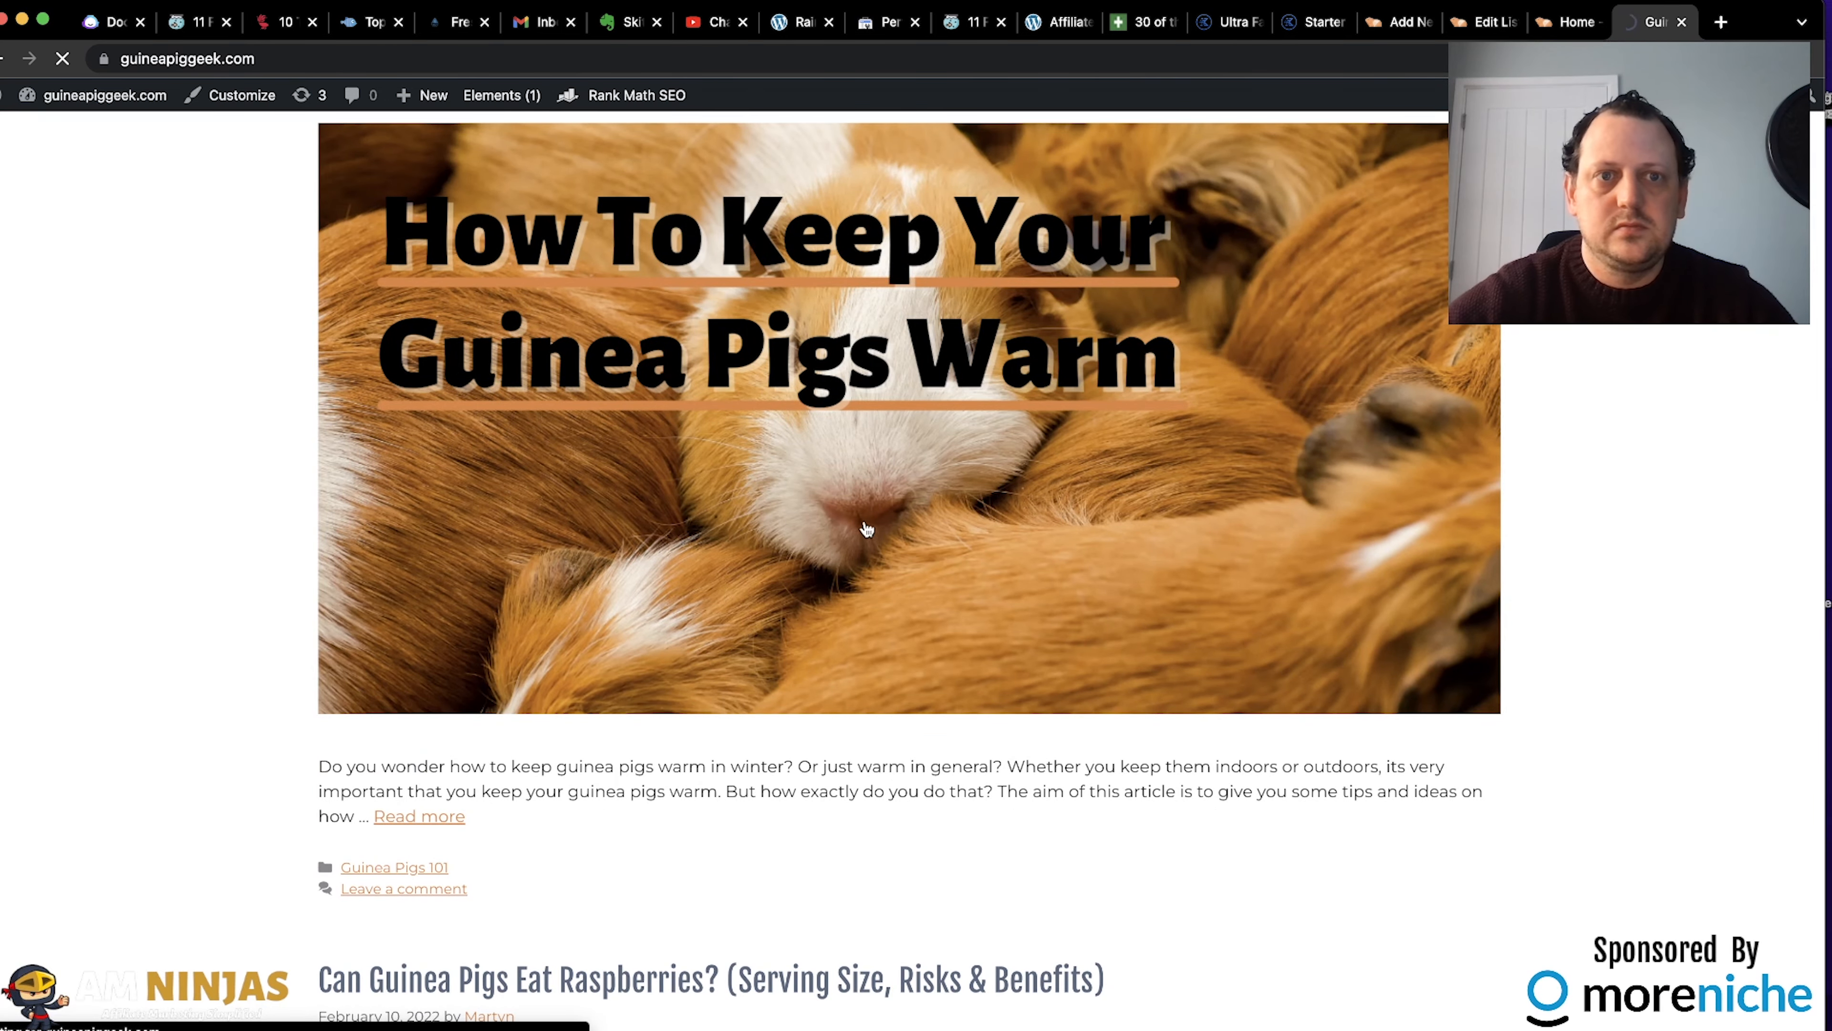
scroll(911, 612, "down", 15)
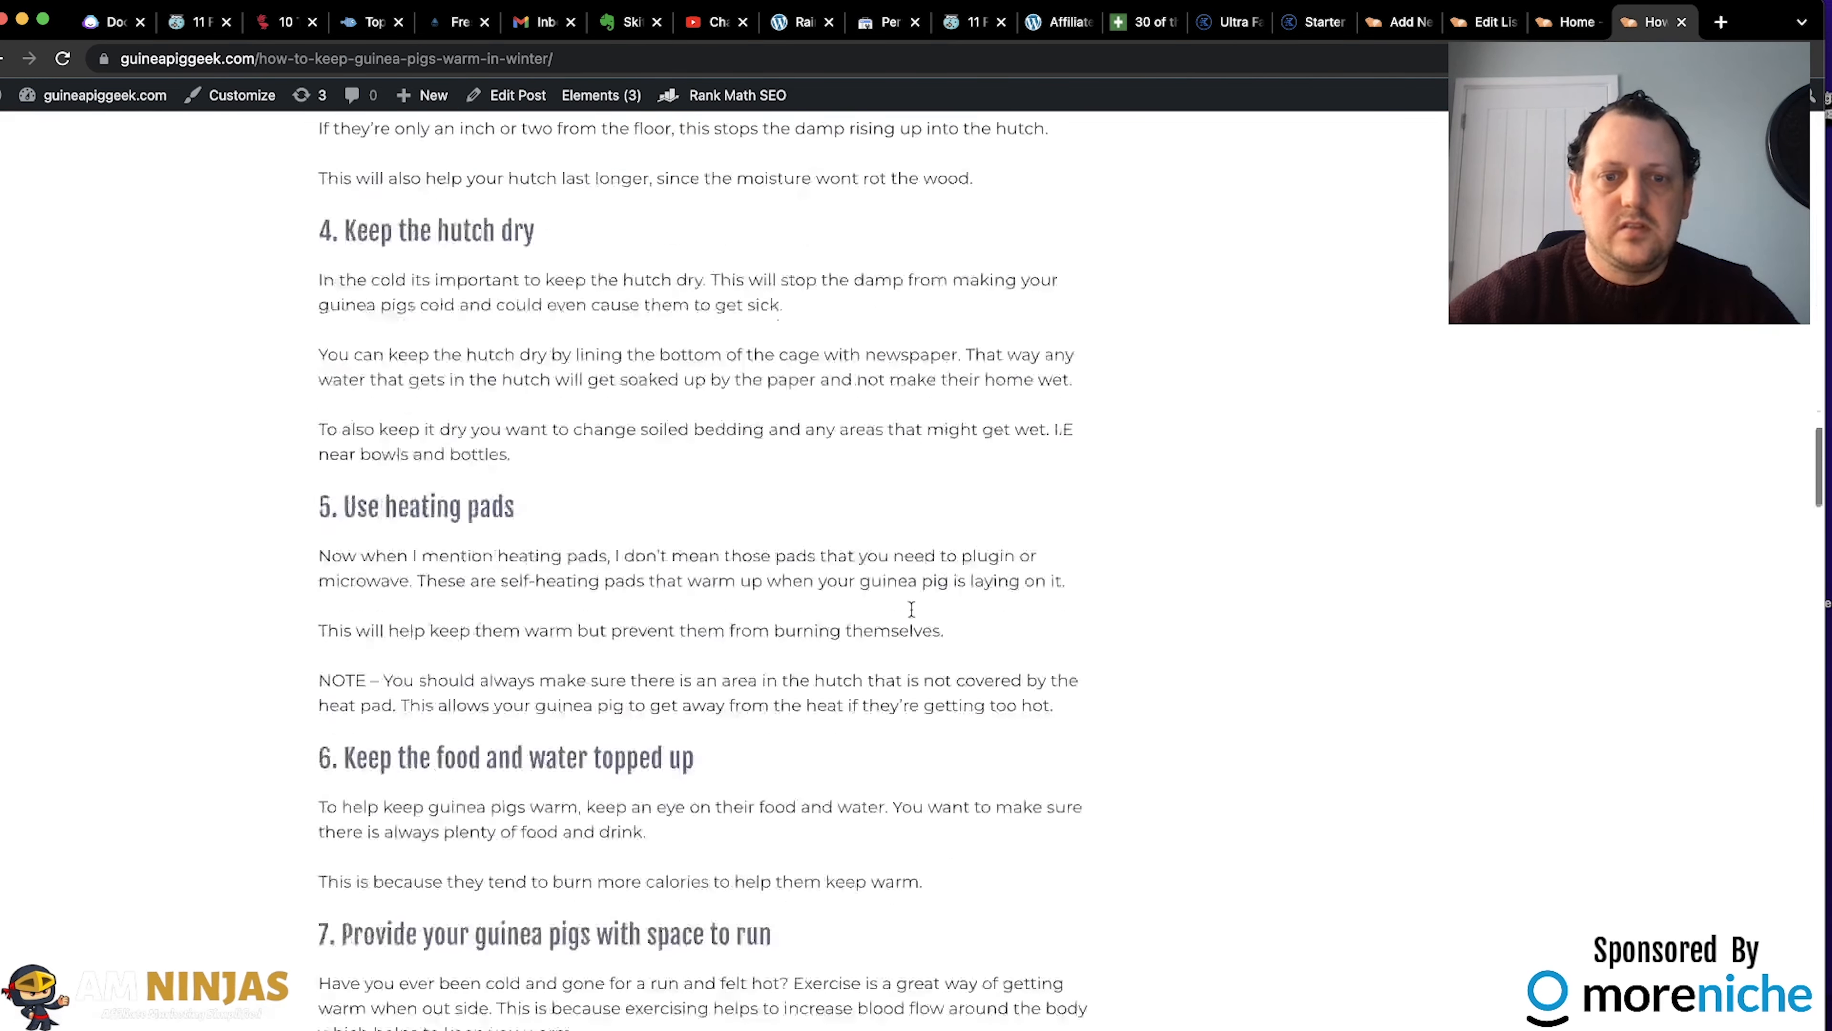
scroll(911, 610, "down", 20)
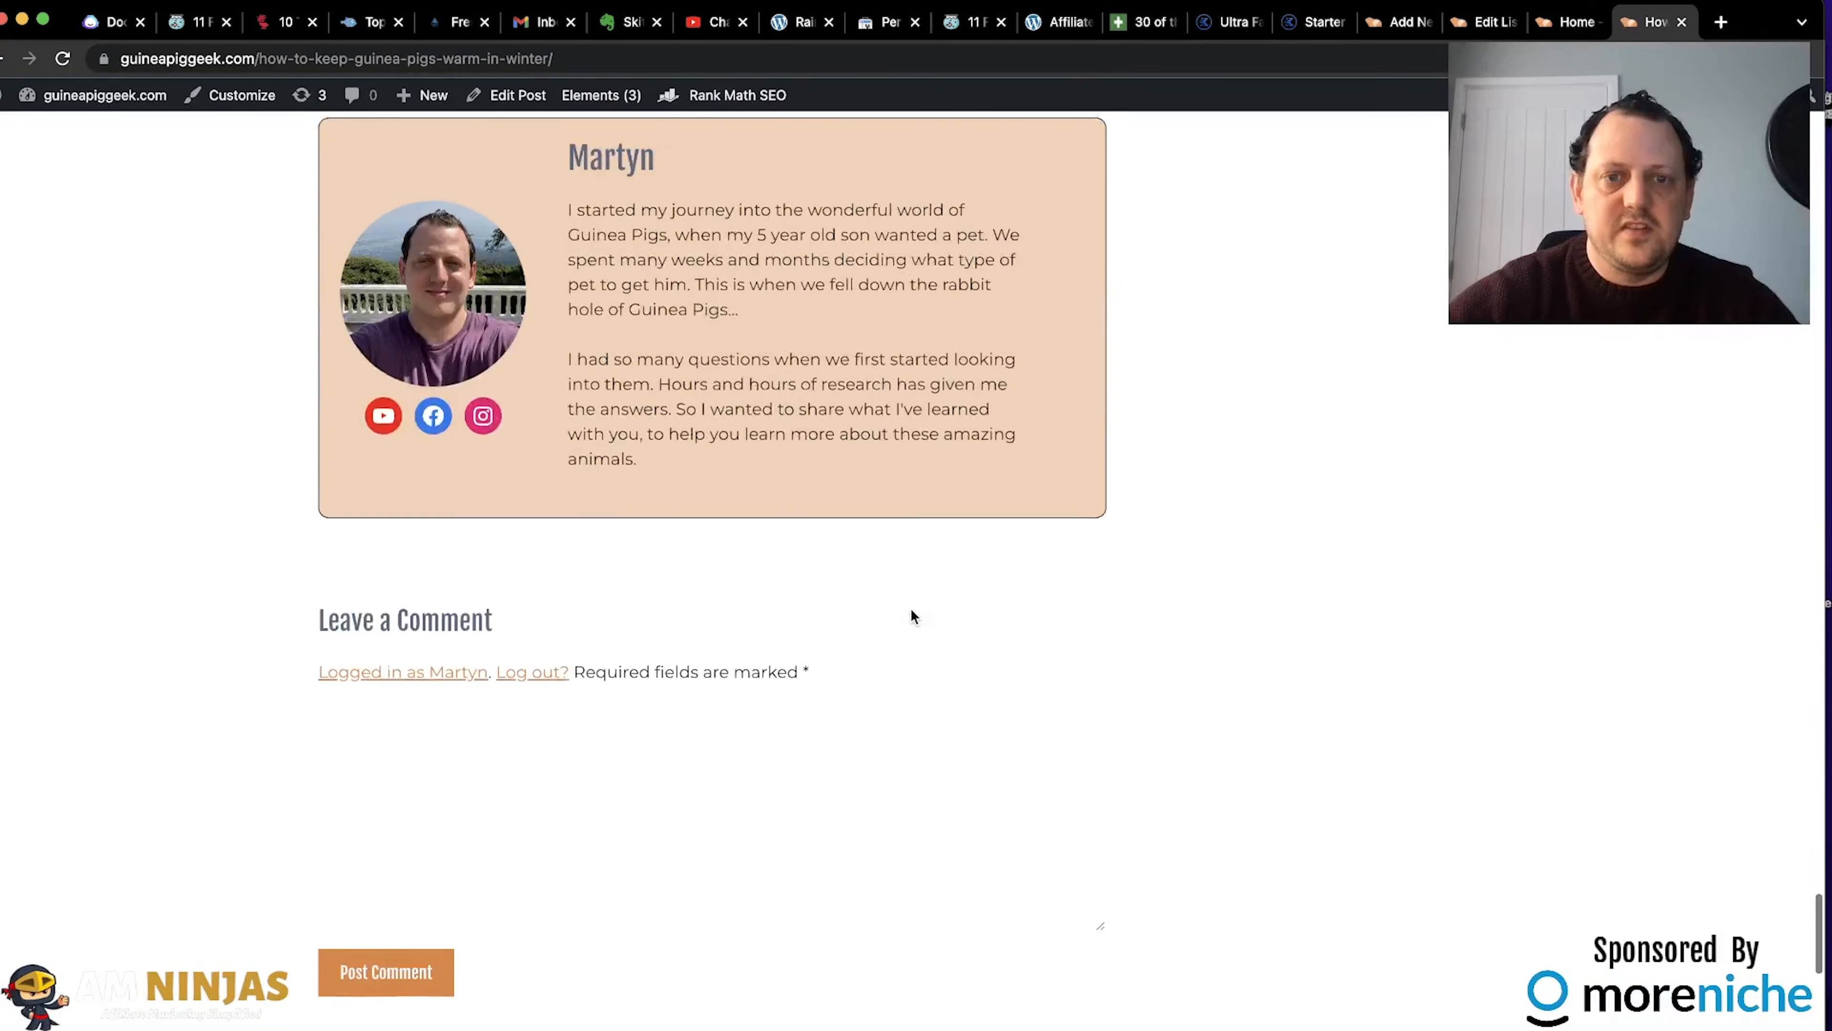
scroll(911, 615, "up", 3)
left_click_drag(658, 683, 577, 404)
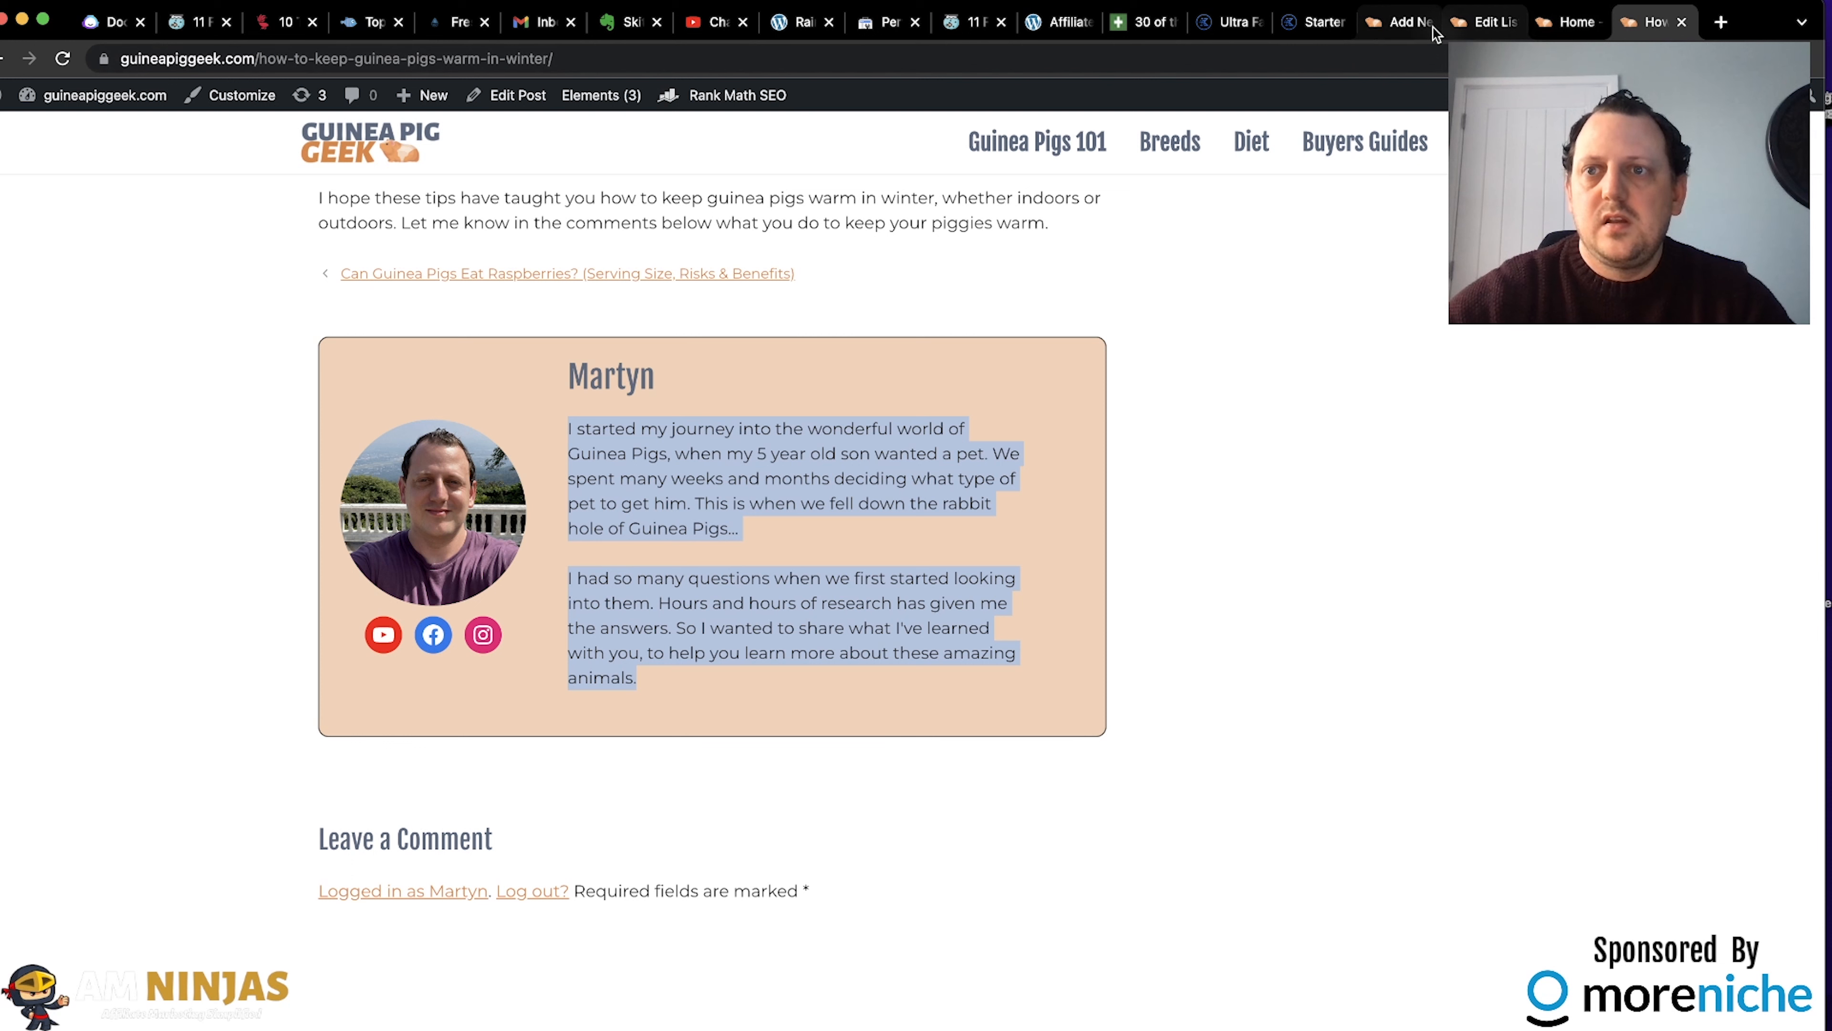
In the Home page editor, paste the copied author bio into a new Paragraph block in the grid's 75% column.
left_click(1406, 23)
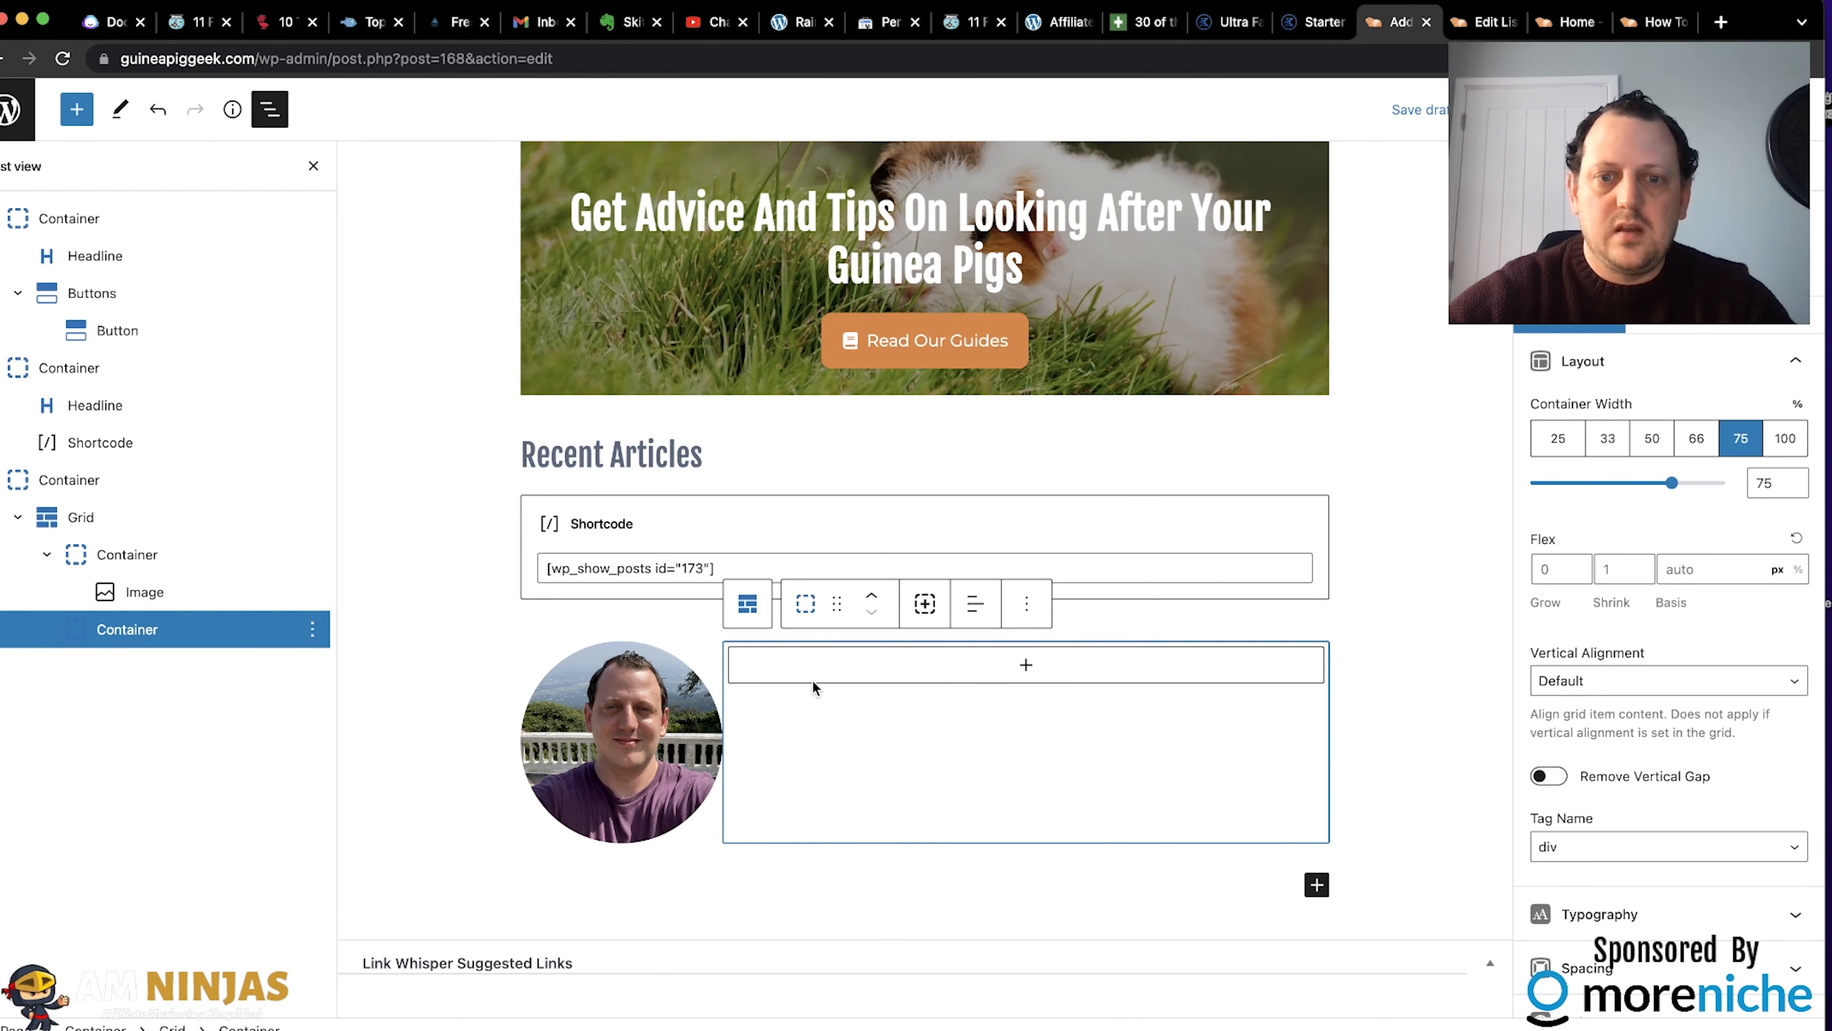
left_click(830, 671)
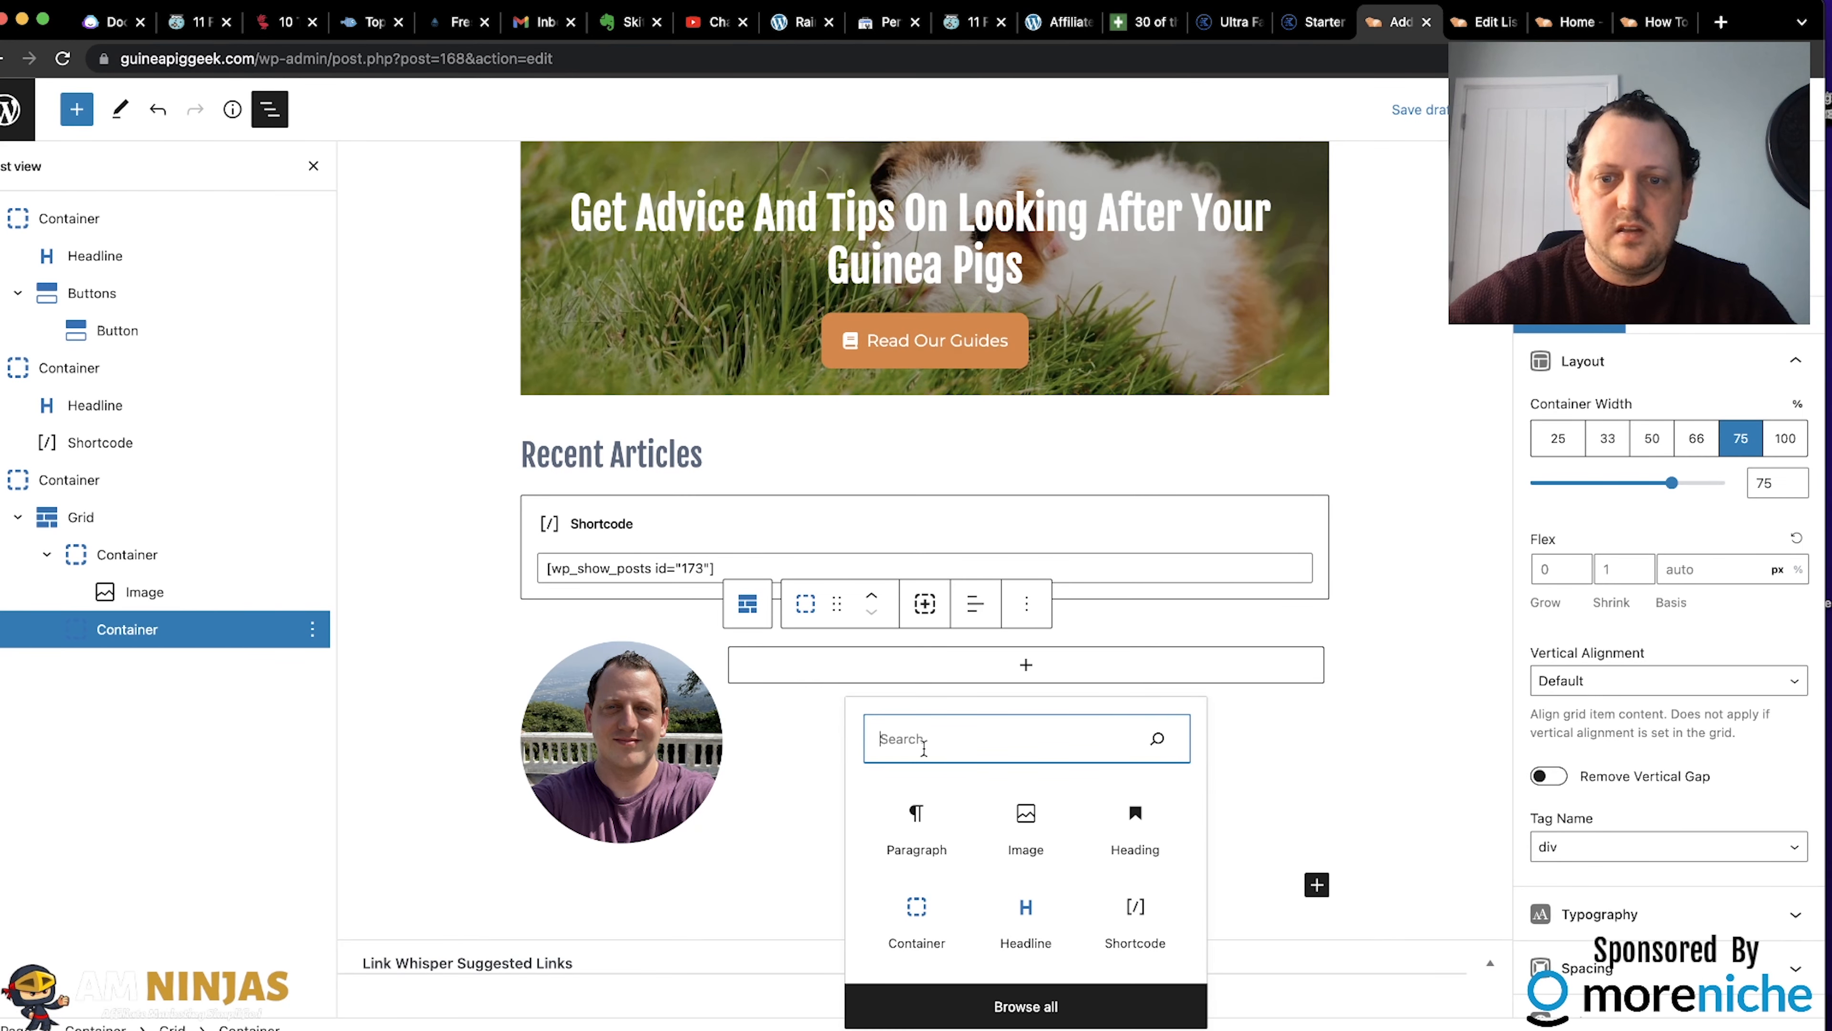
left_click(916, 822)
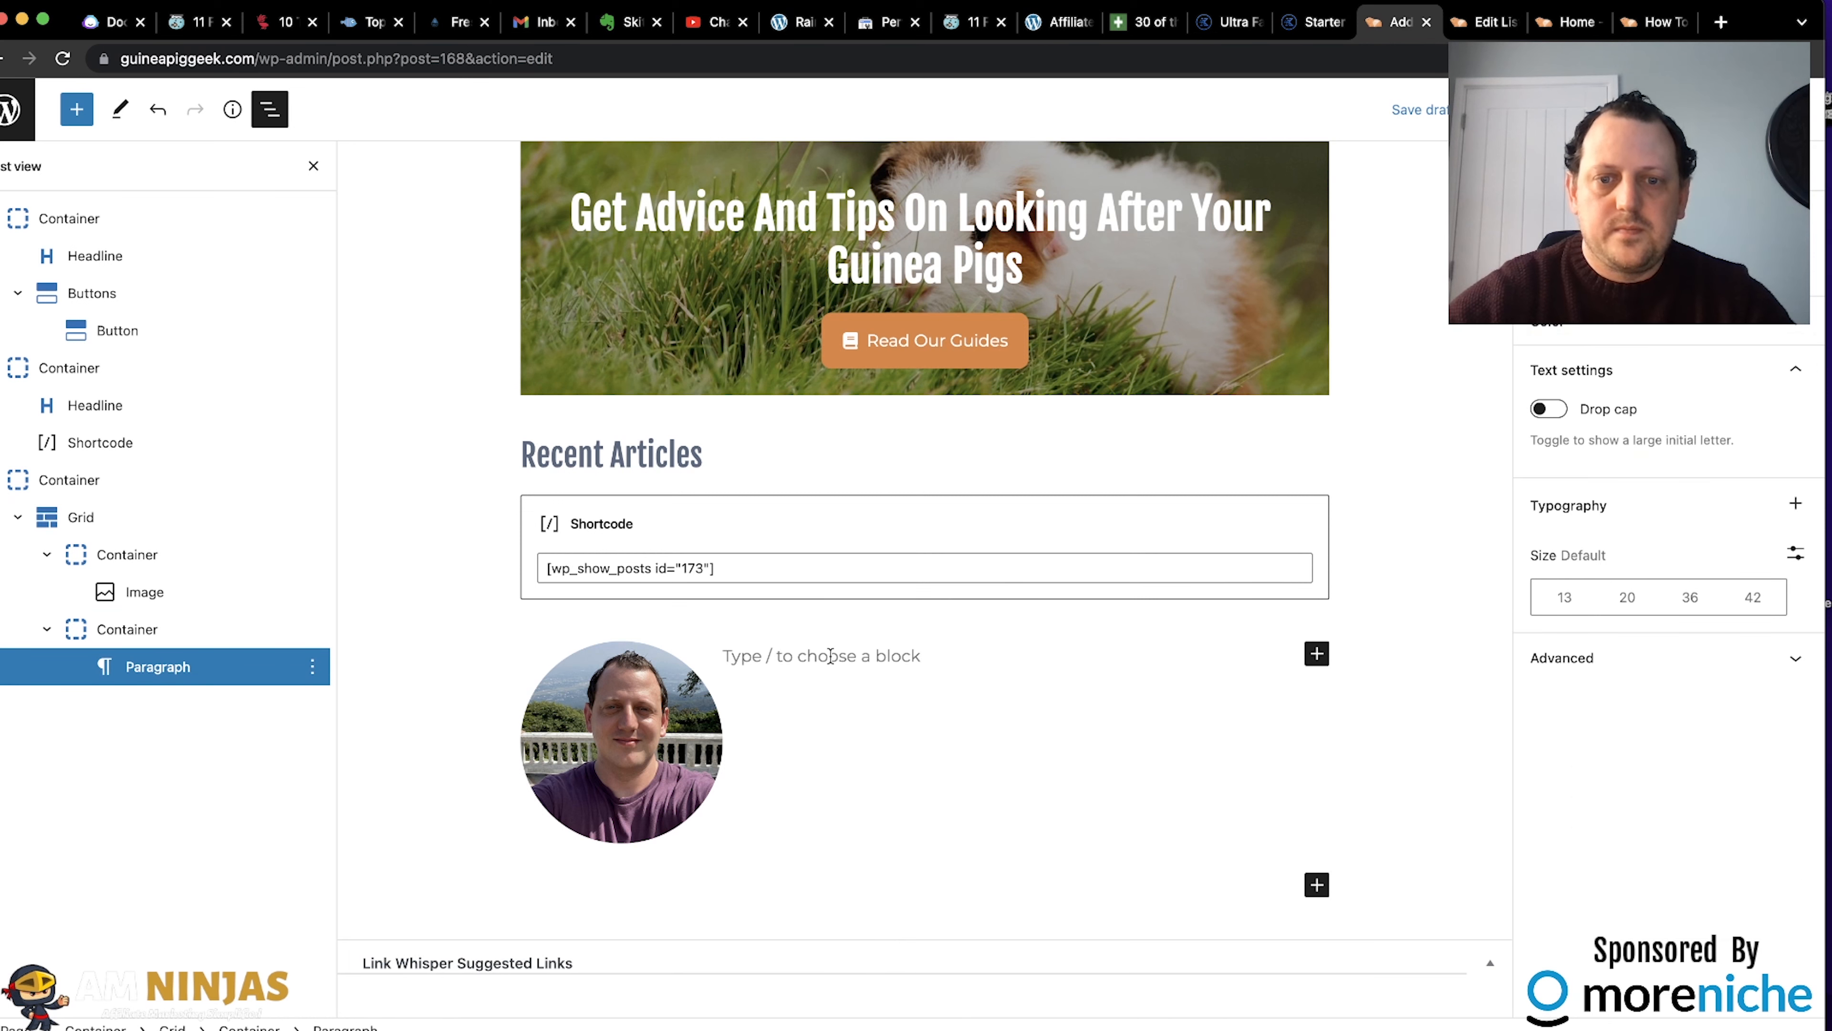
key("super+v")
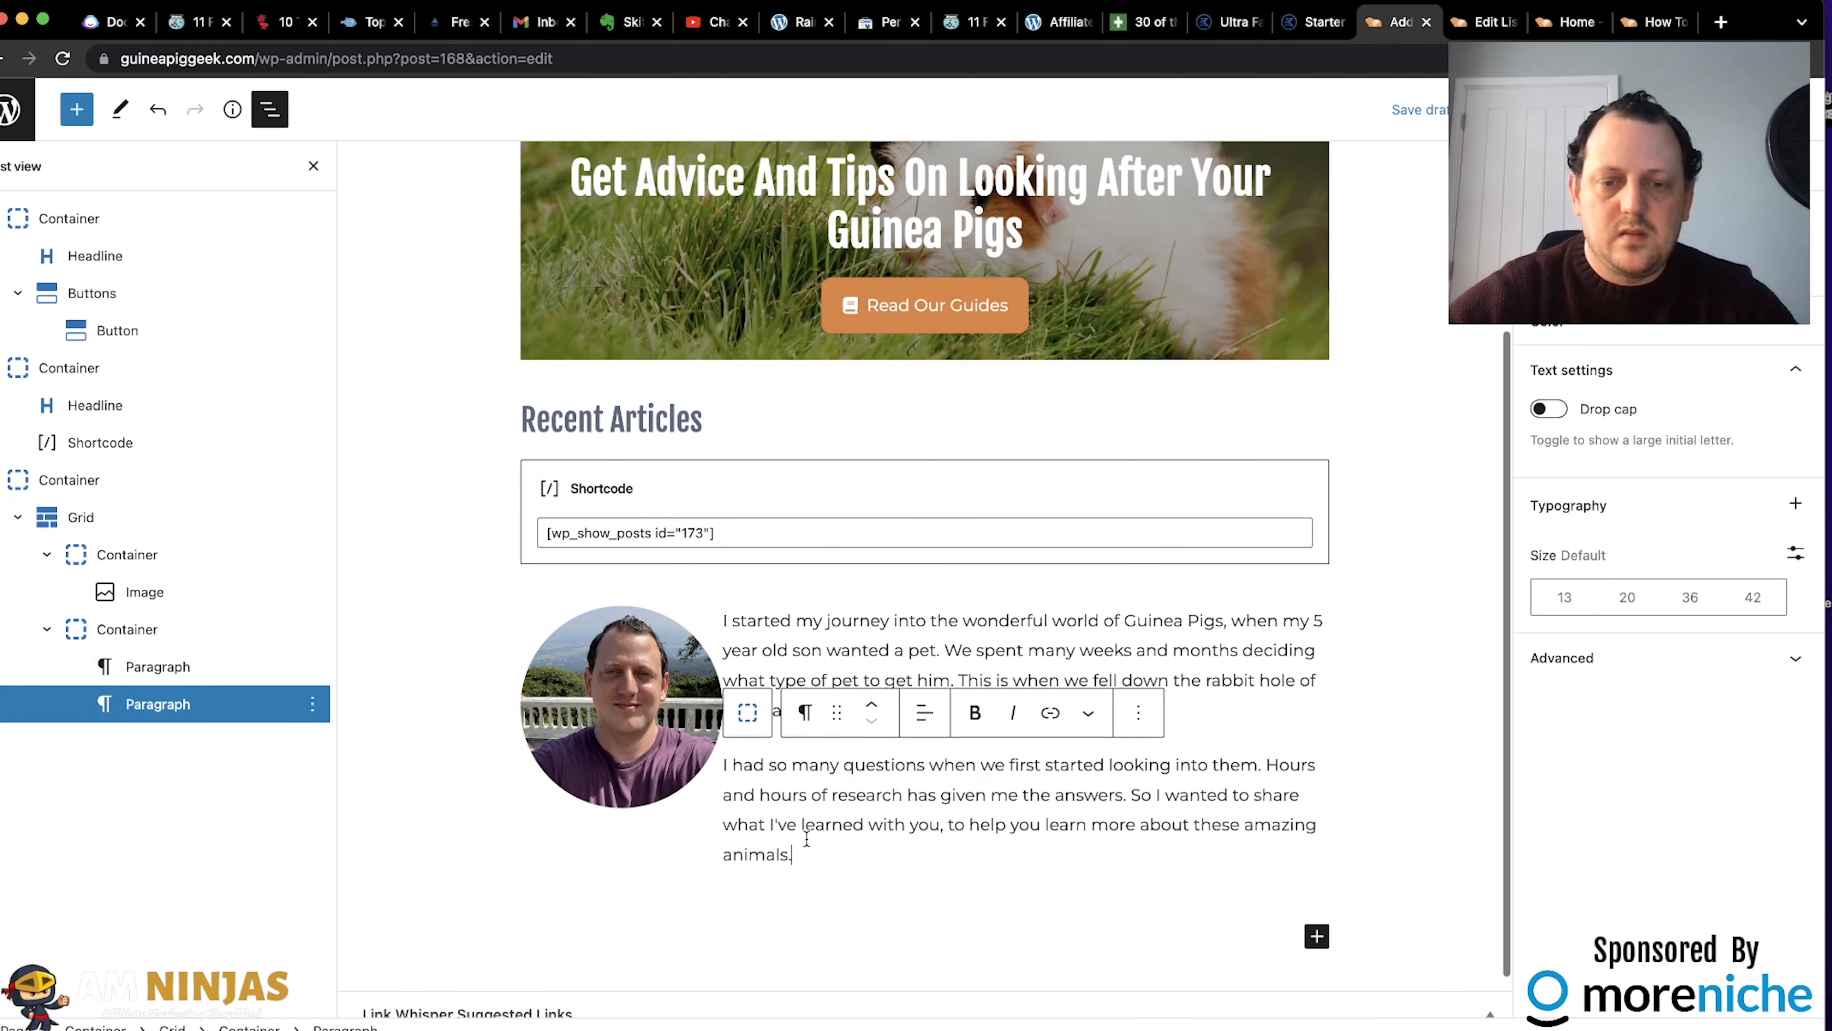
Insert a Headline block above the first bio paragraph with the text "Welcome To The Website".
left_click(724, 617)
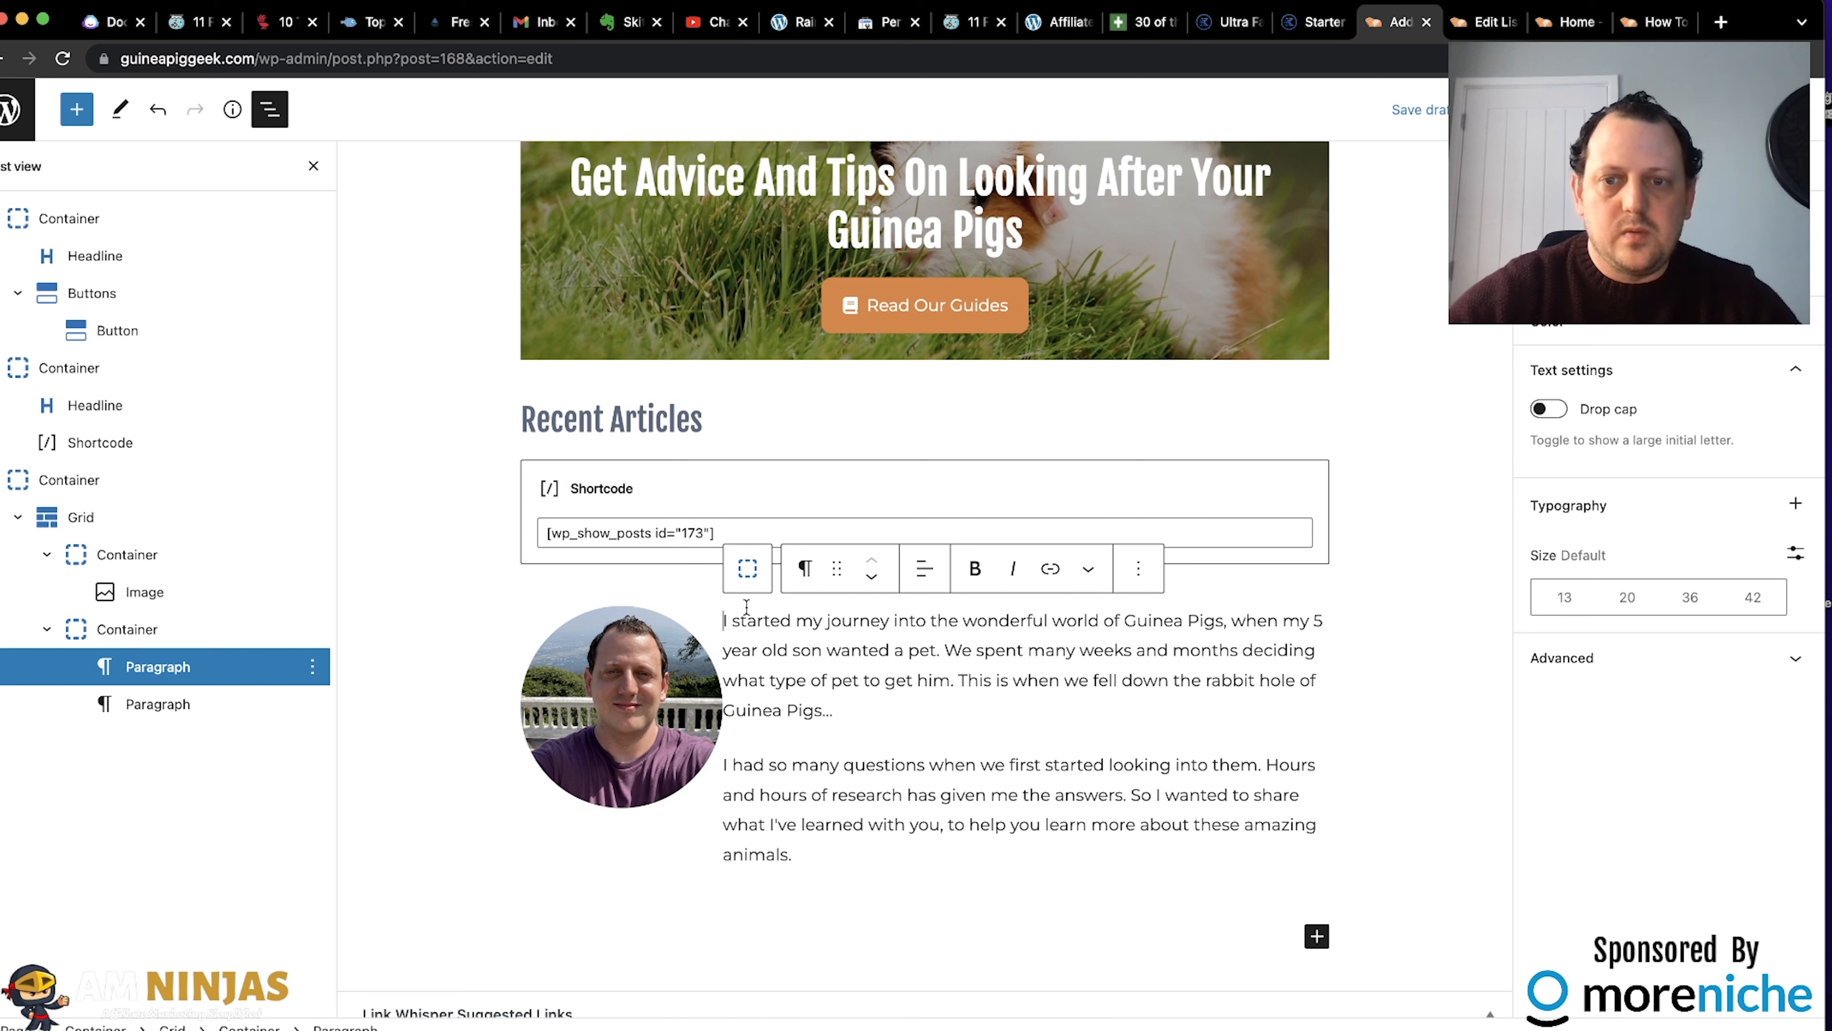
left_click(1149, 564)
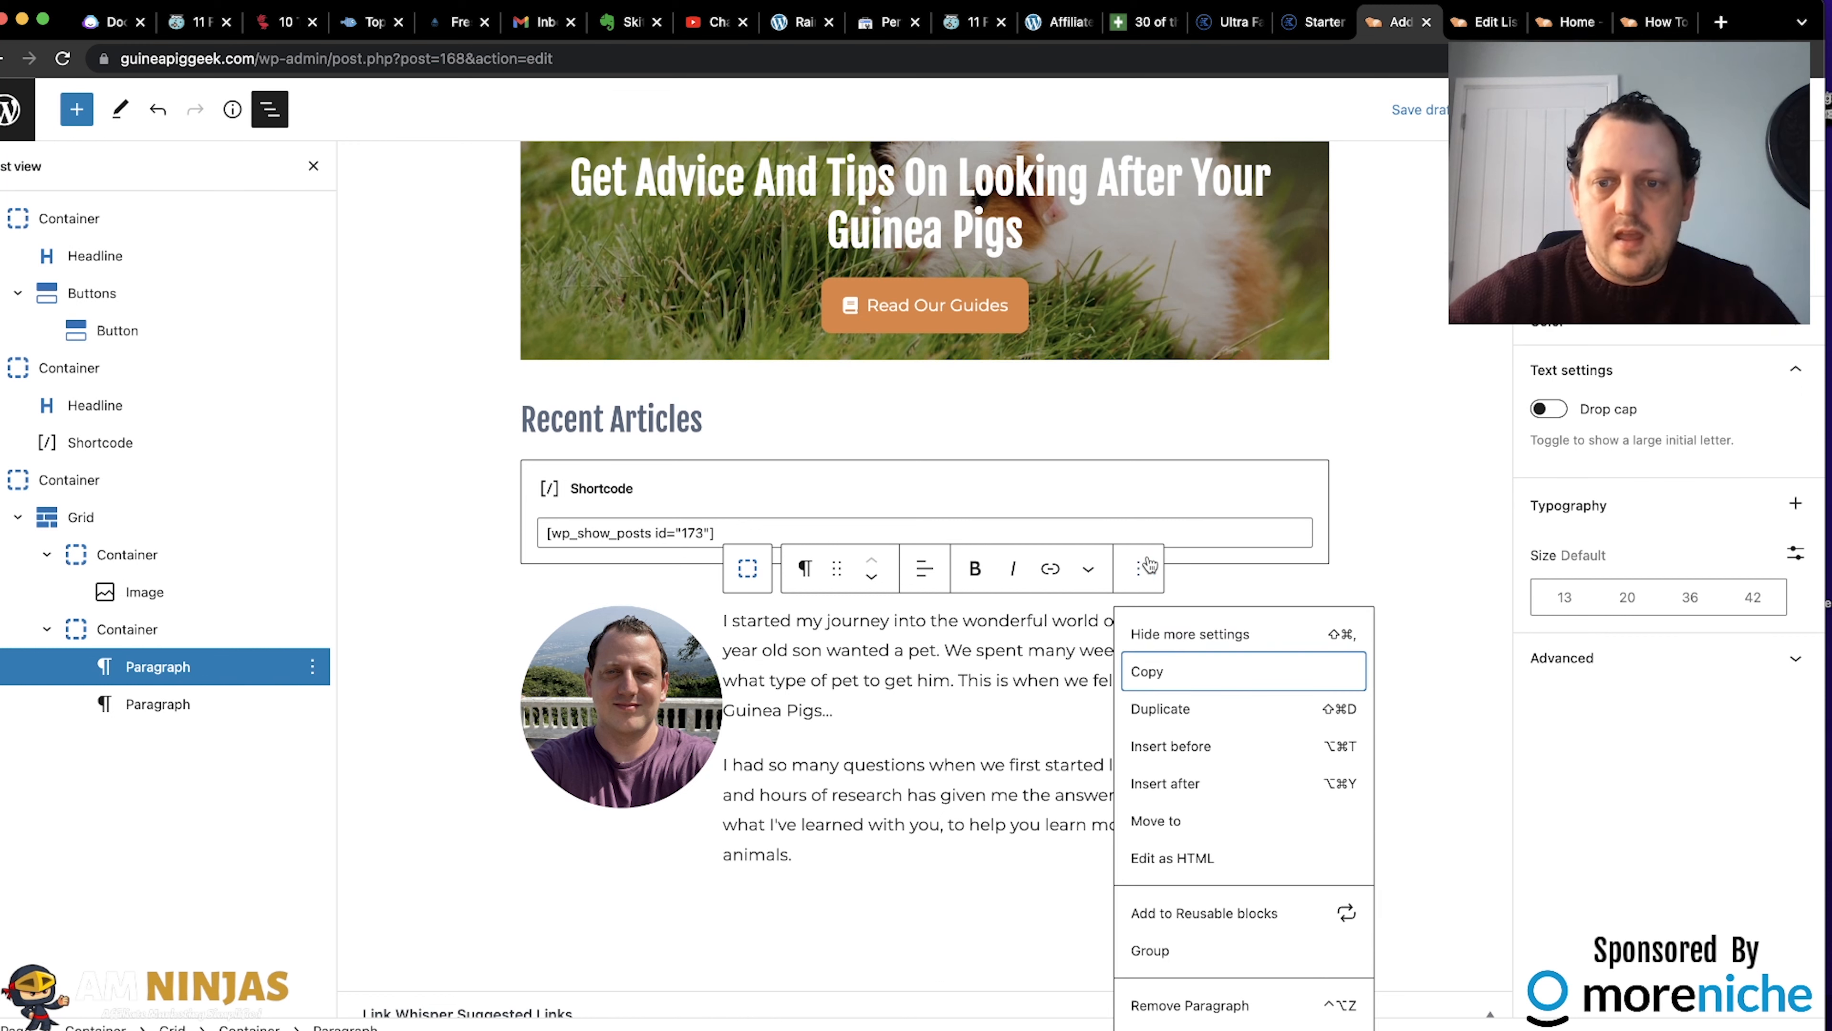
left_click(1206, 750)
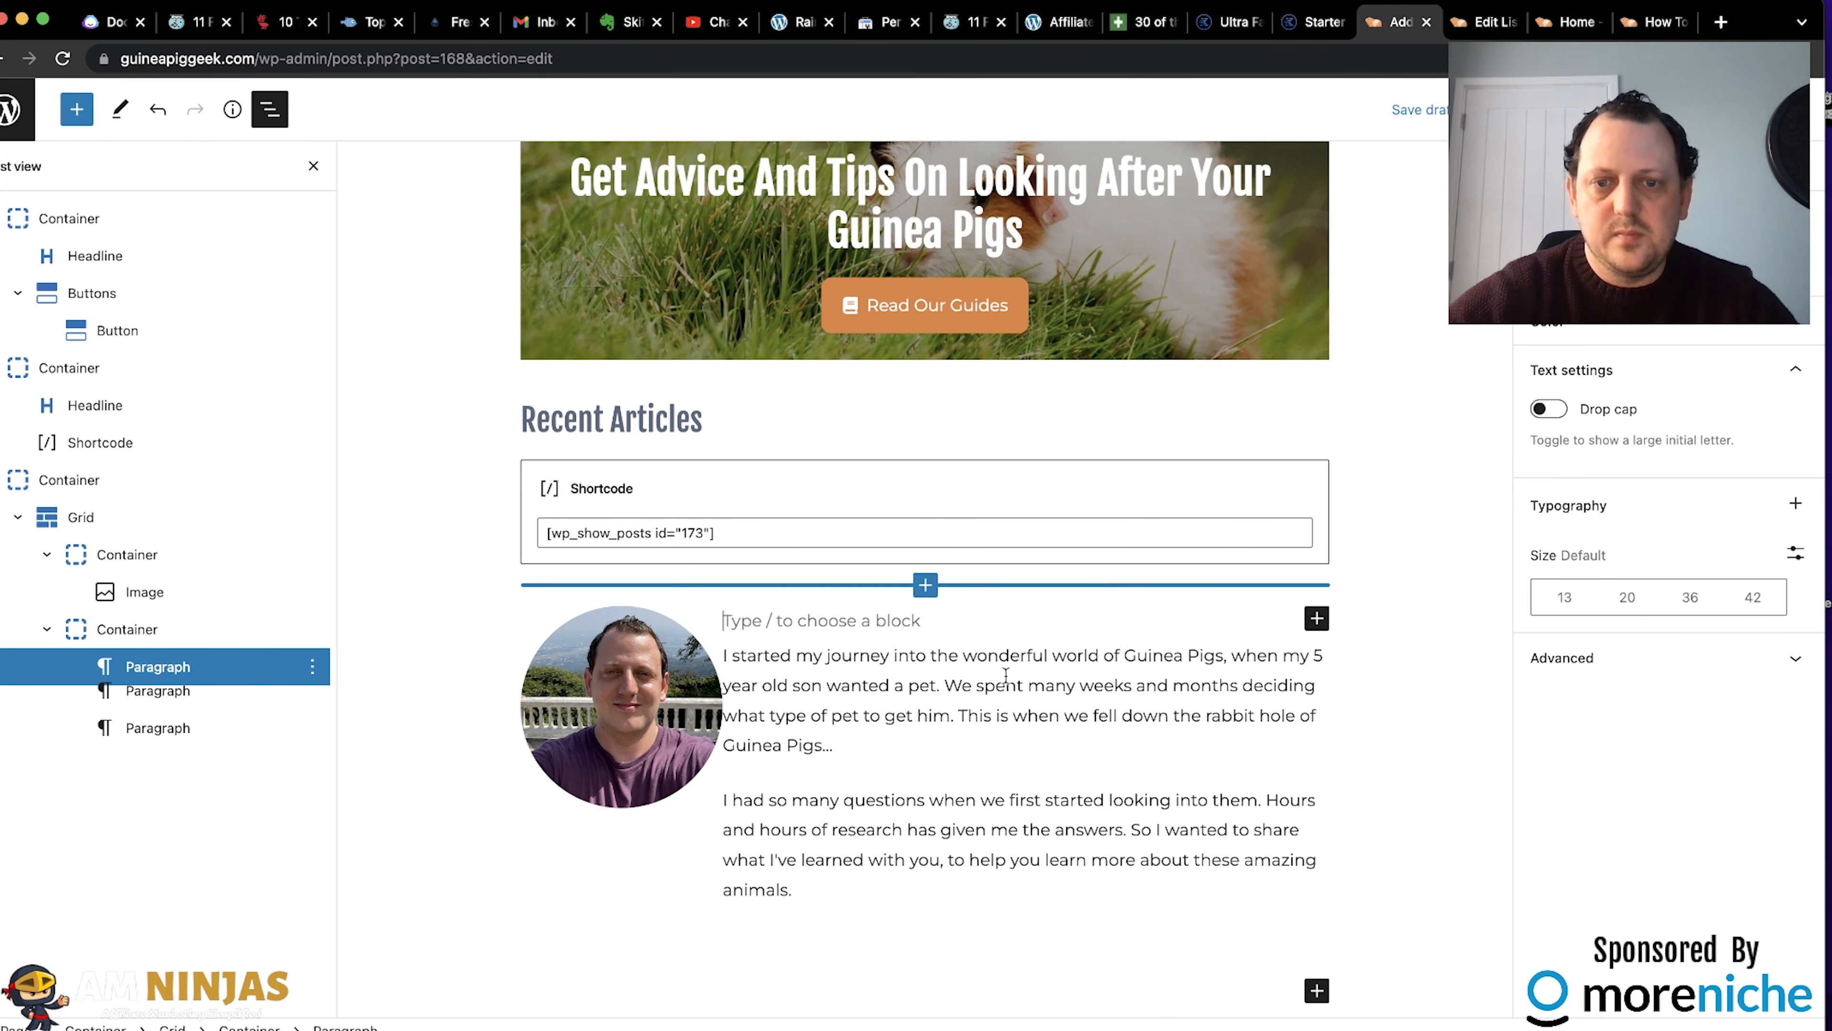
left_click(1314, 620)
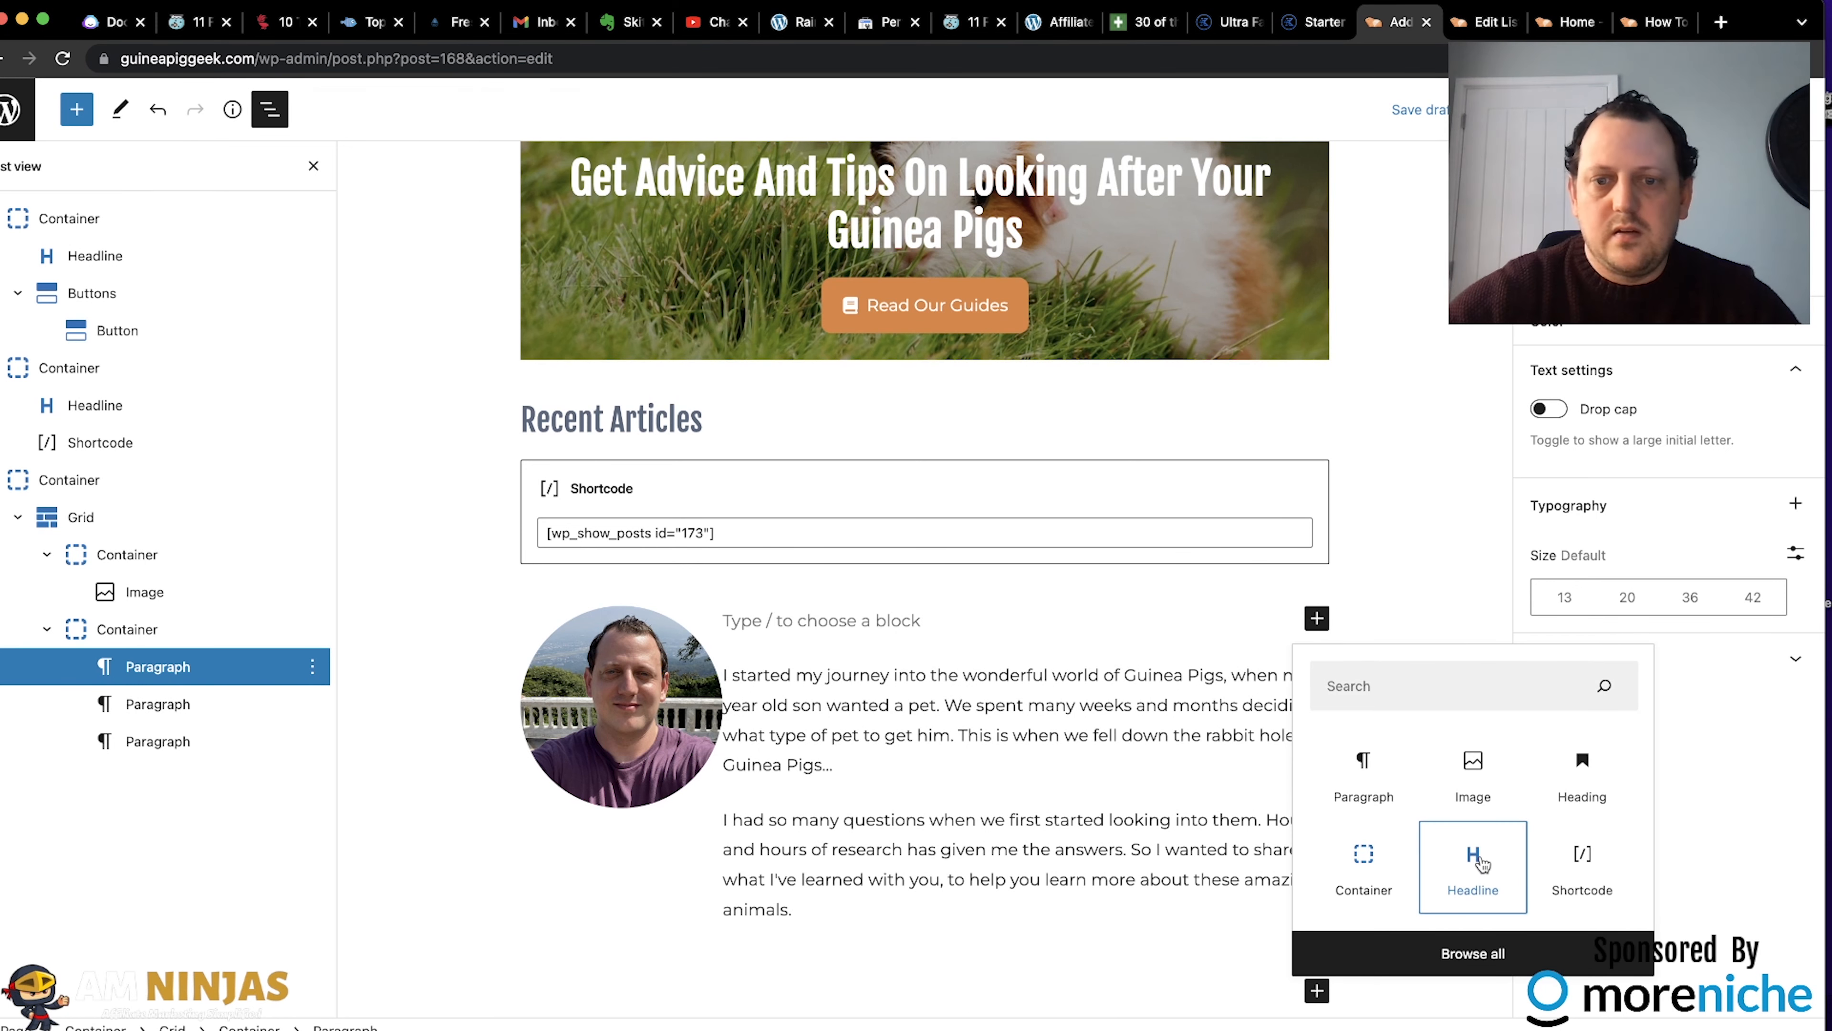
left_click(1473, 874)
type("Welcome T")
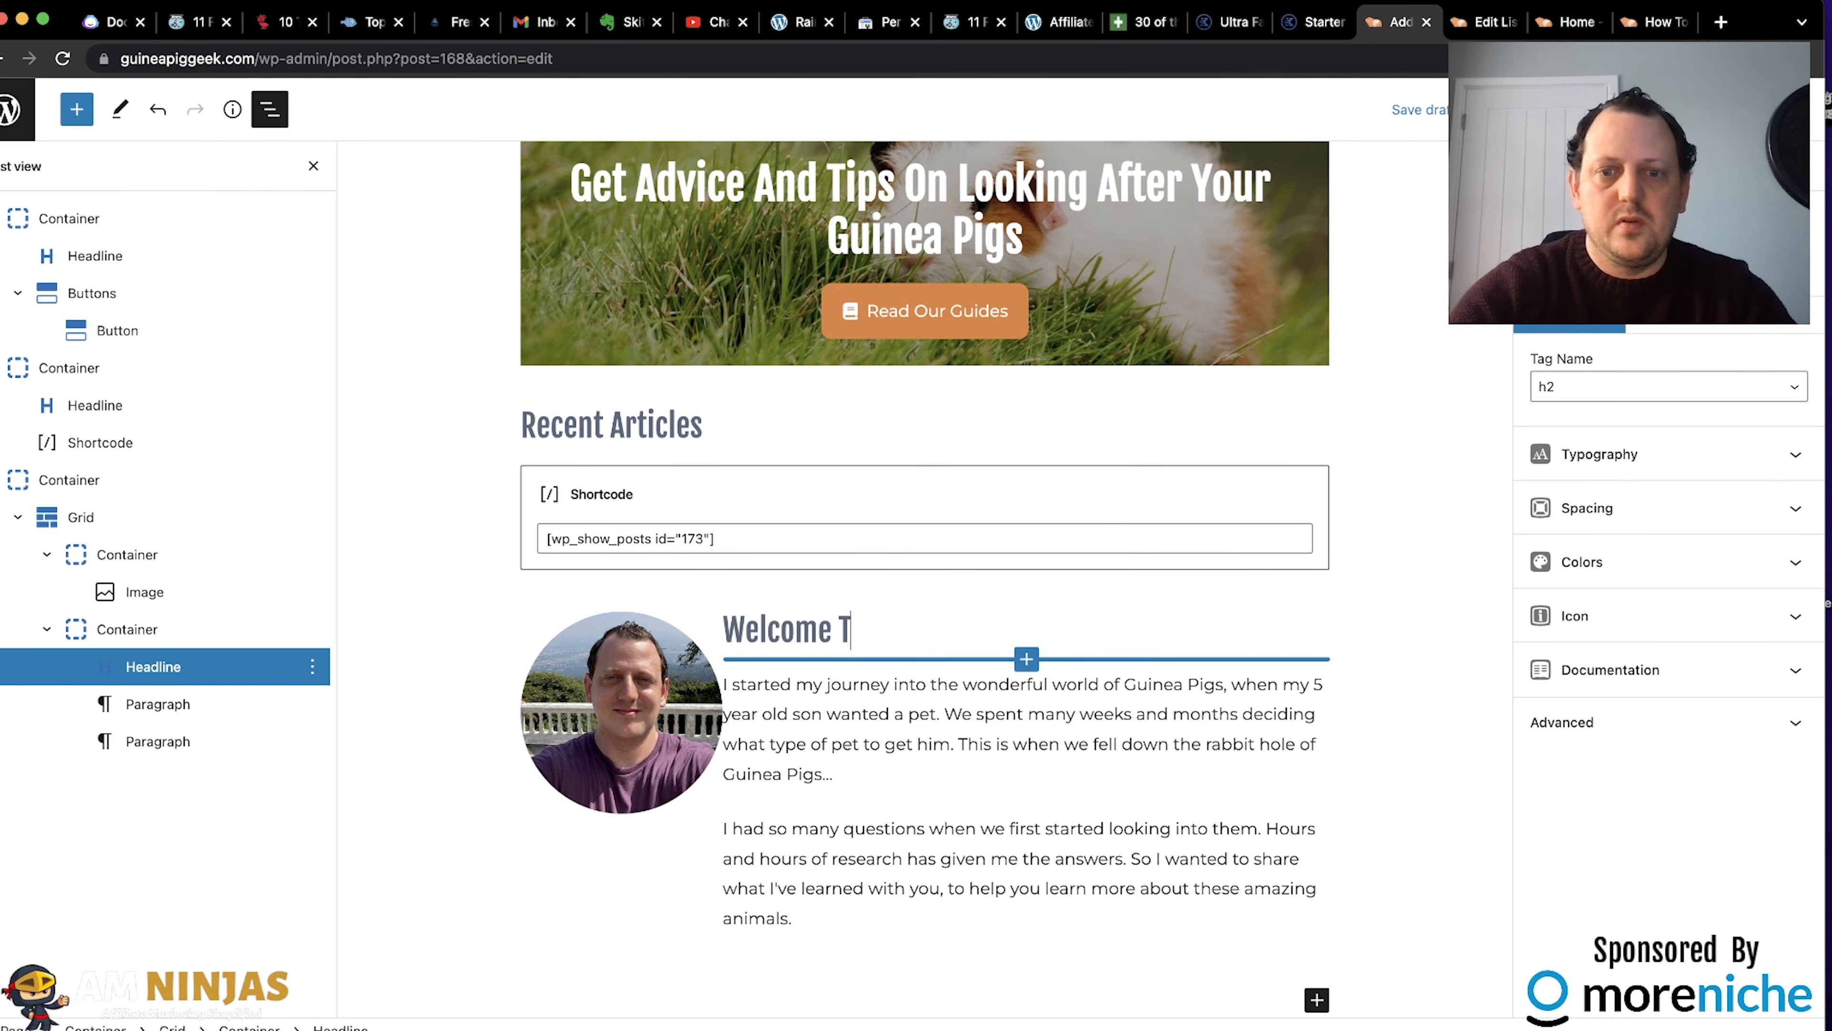
type("o The Blog")
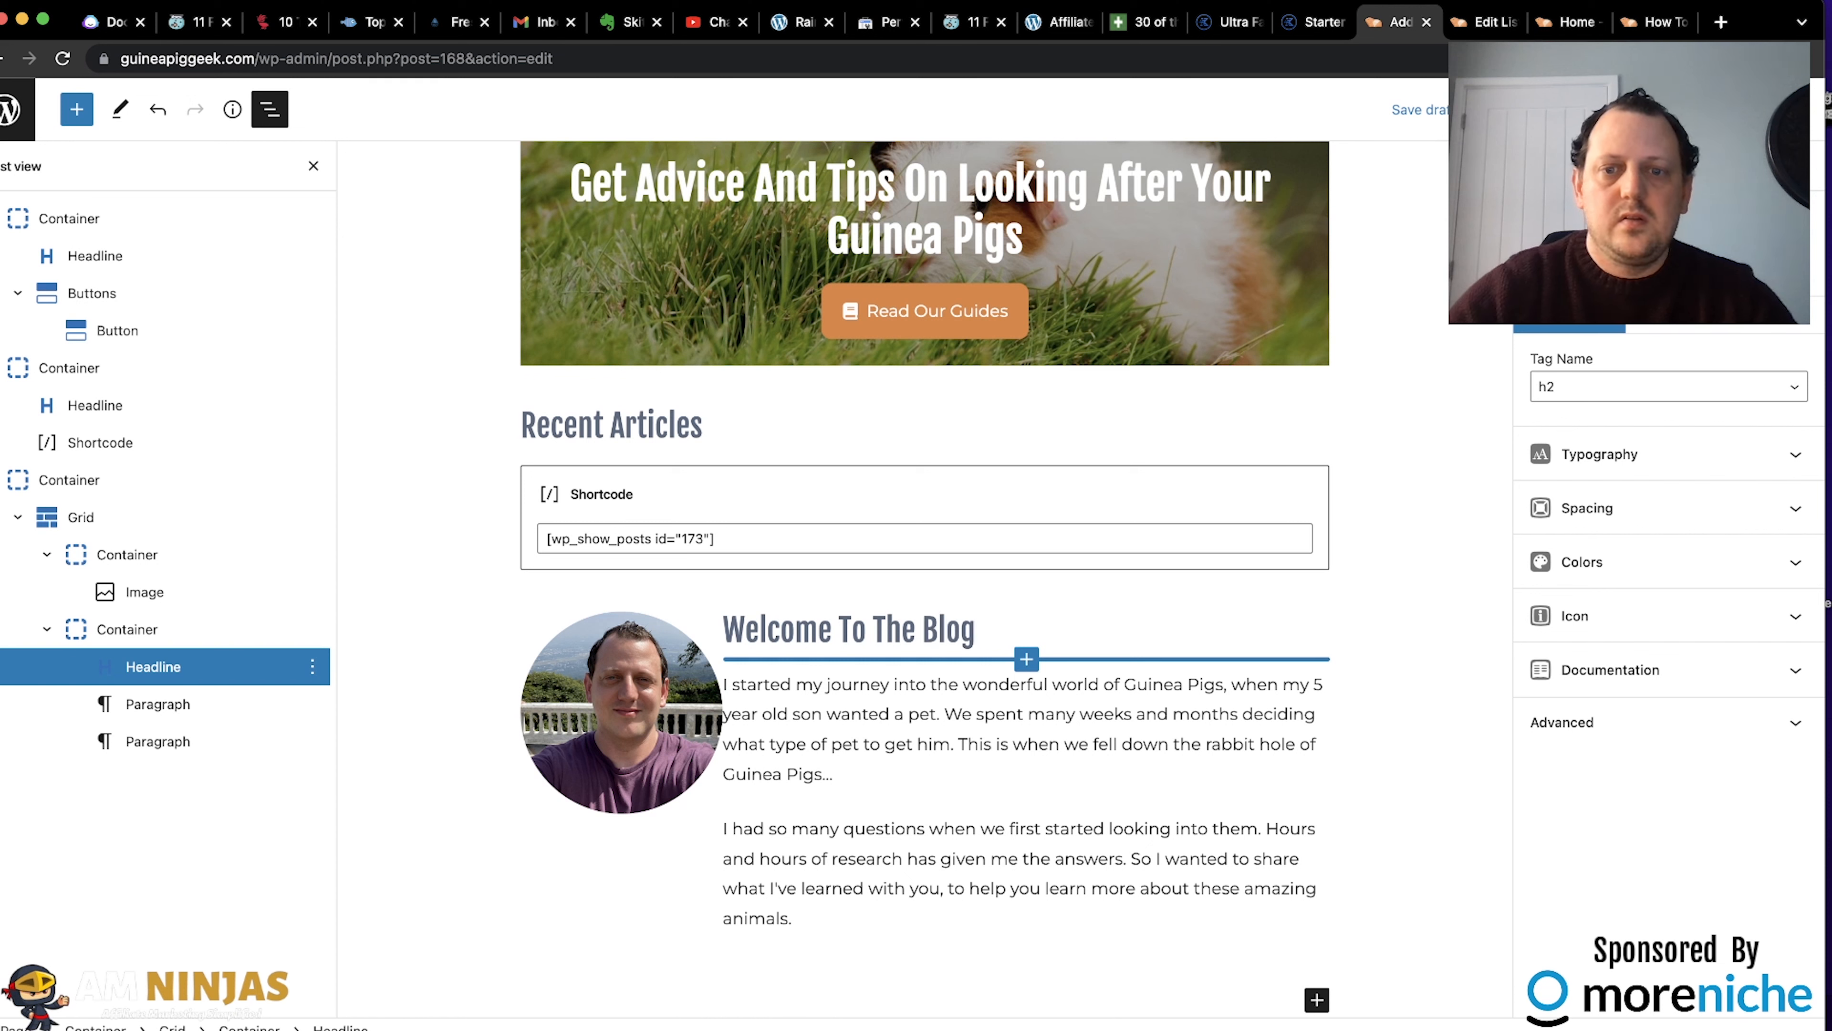
key("BackSpace")
key("BackSpace")
key("BackSpace")
key("BackSpace")
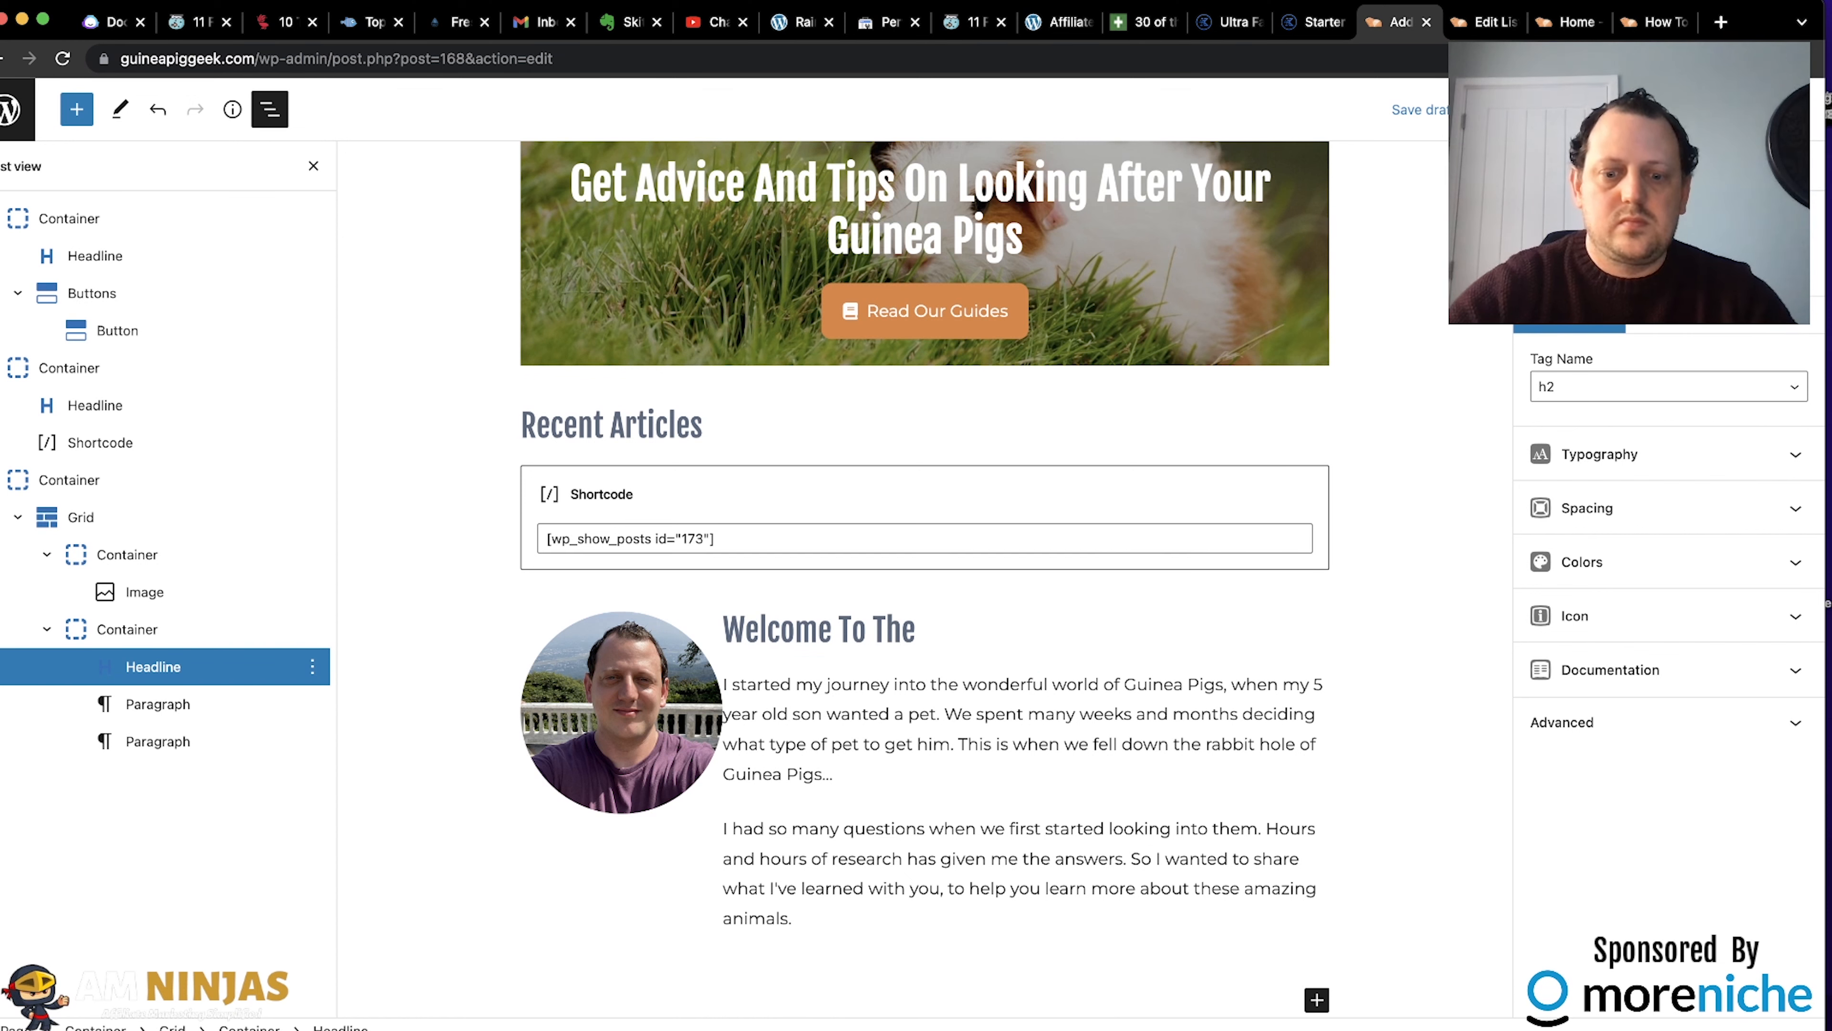
type("Website")
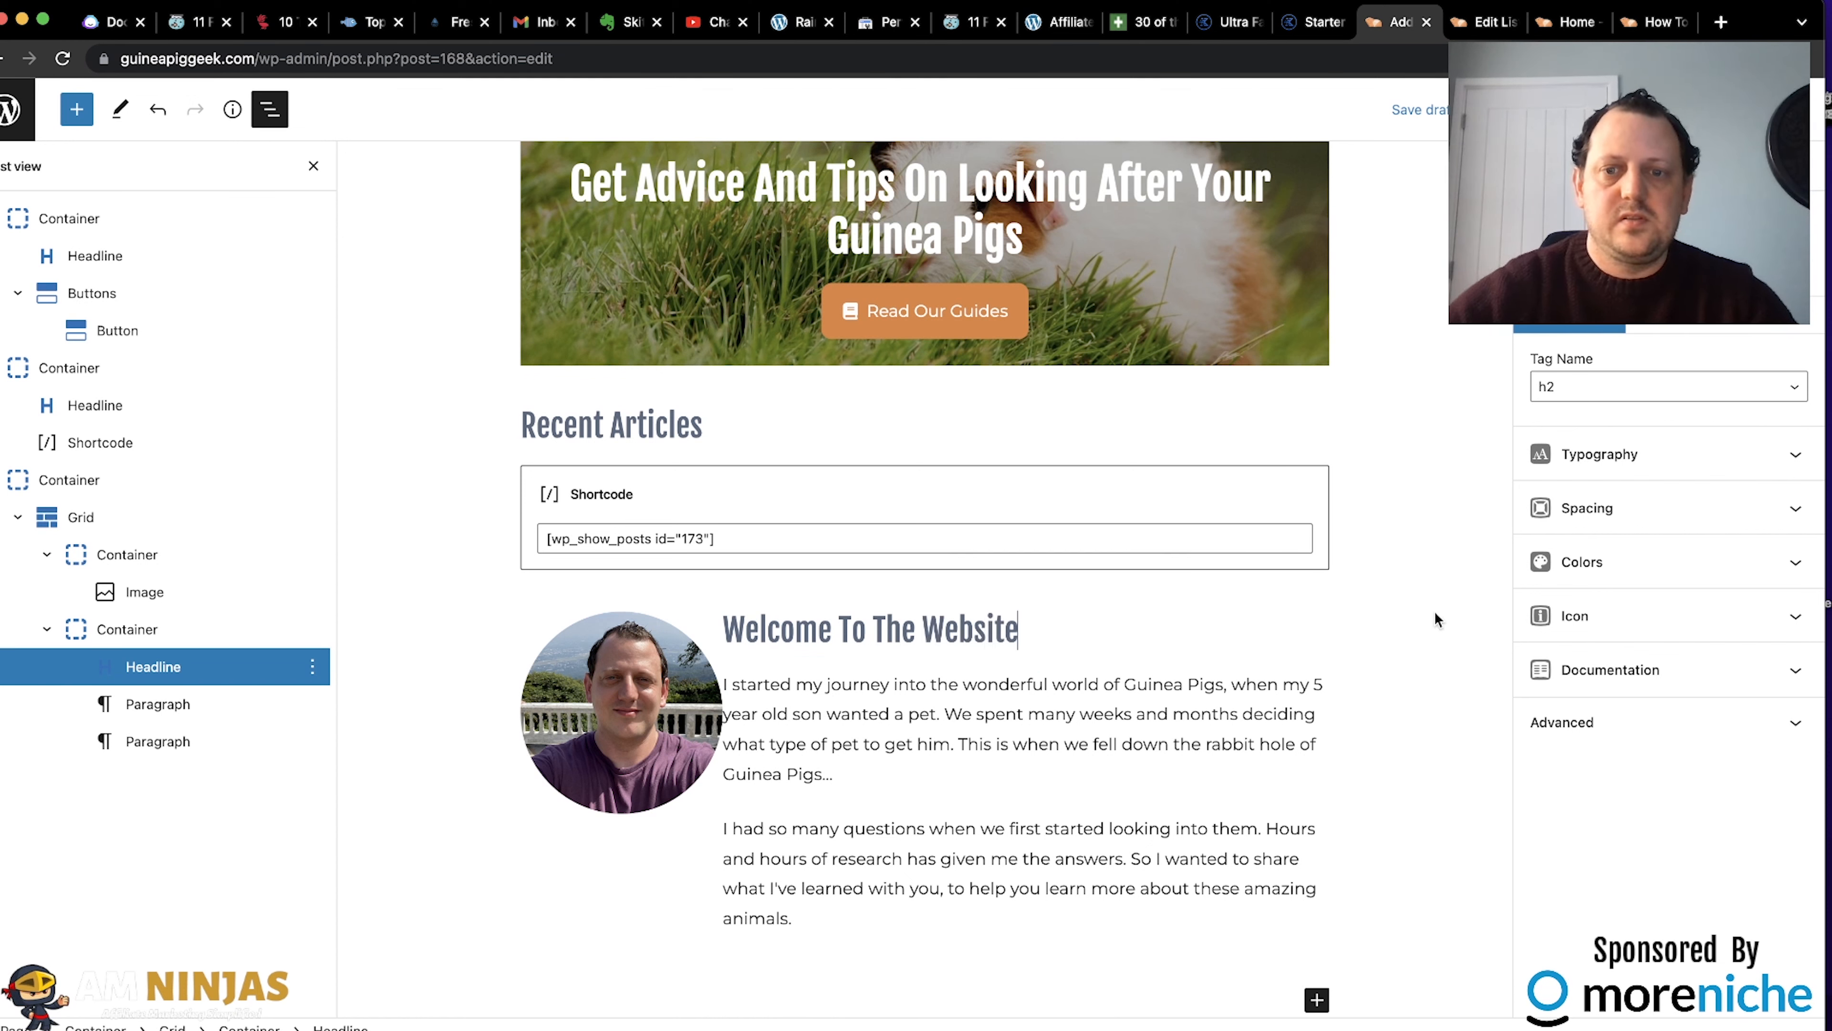
Set the Inner Container of the outer container holding the author grid to Full width.
left_click(993, 744)
scroll(993, 744, "down", 2)
scroll(994, 749, "up", 2)
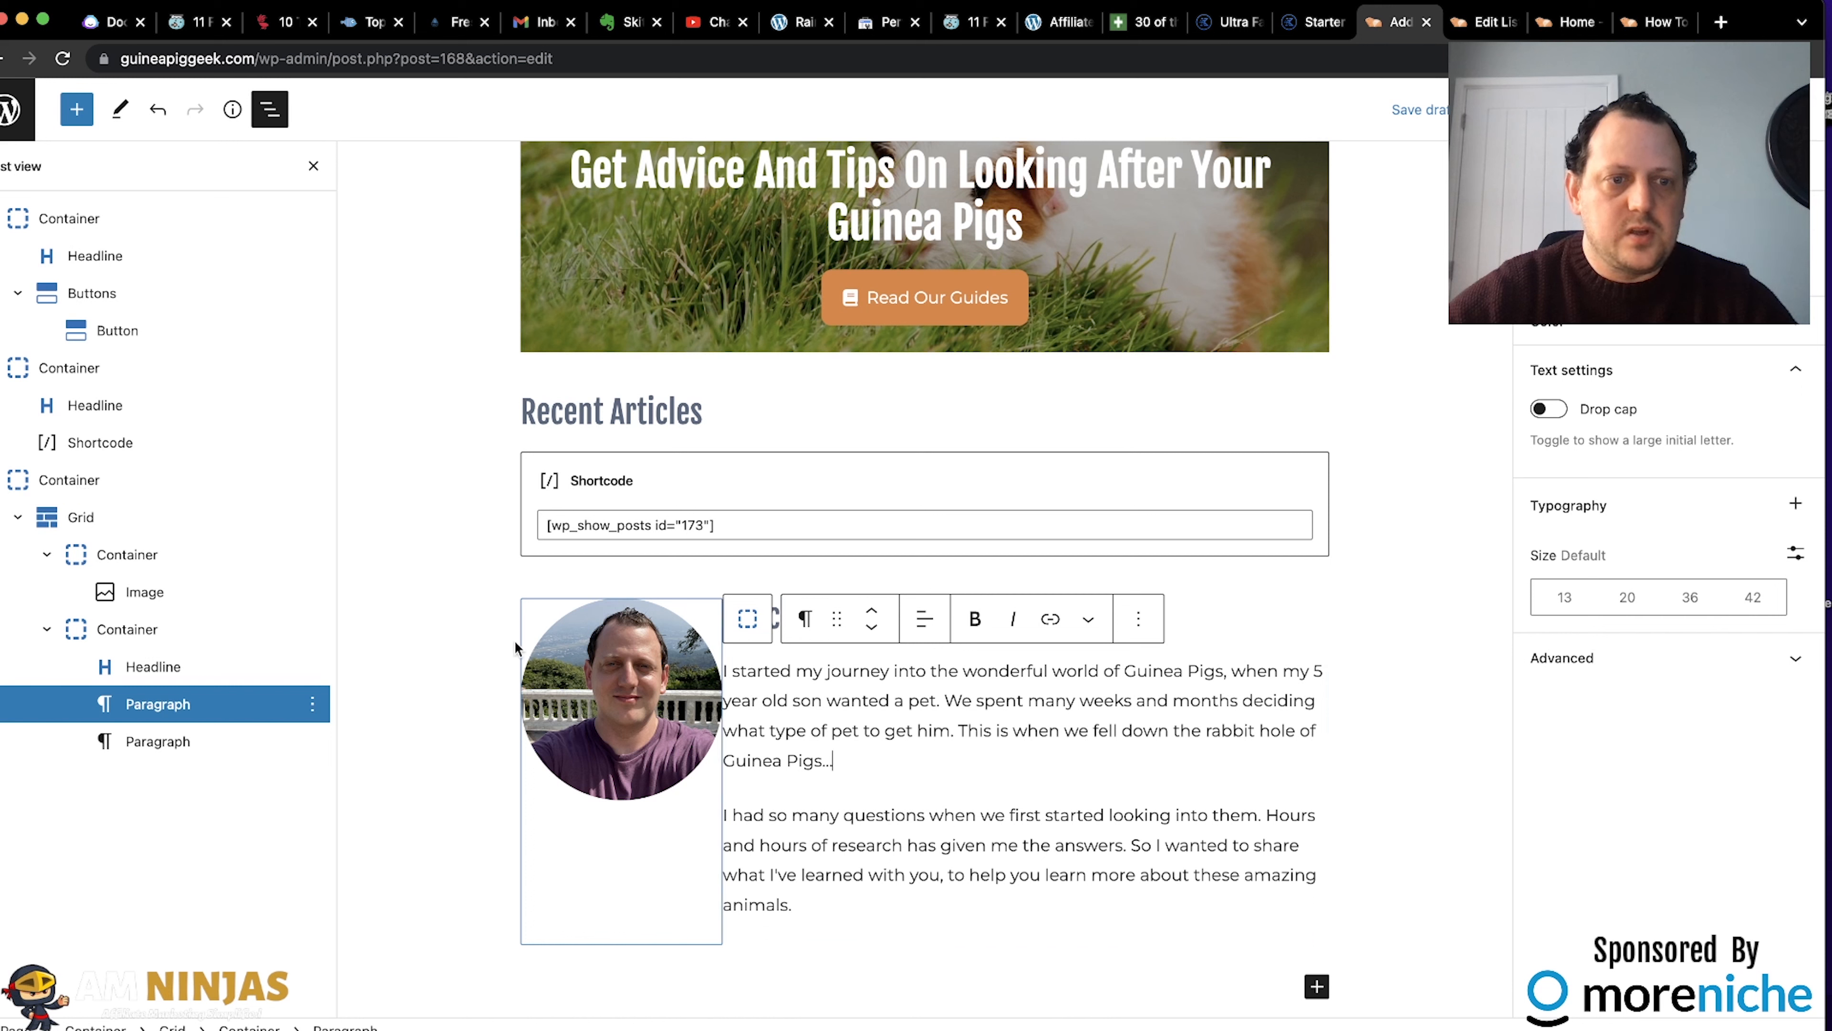
left_click(62, 482)
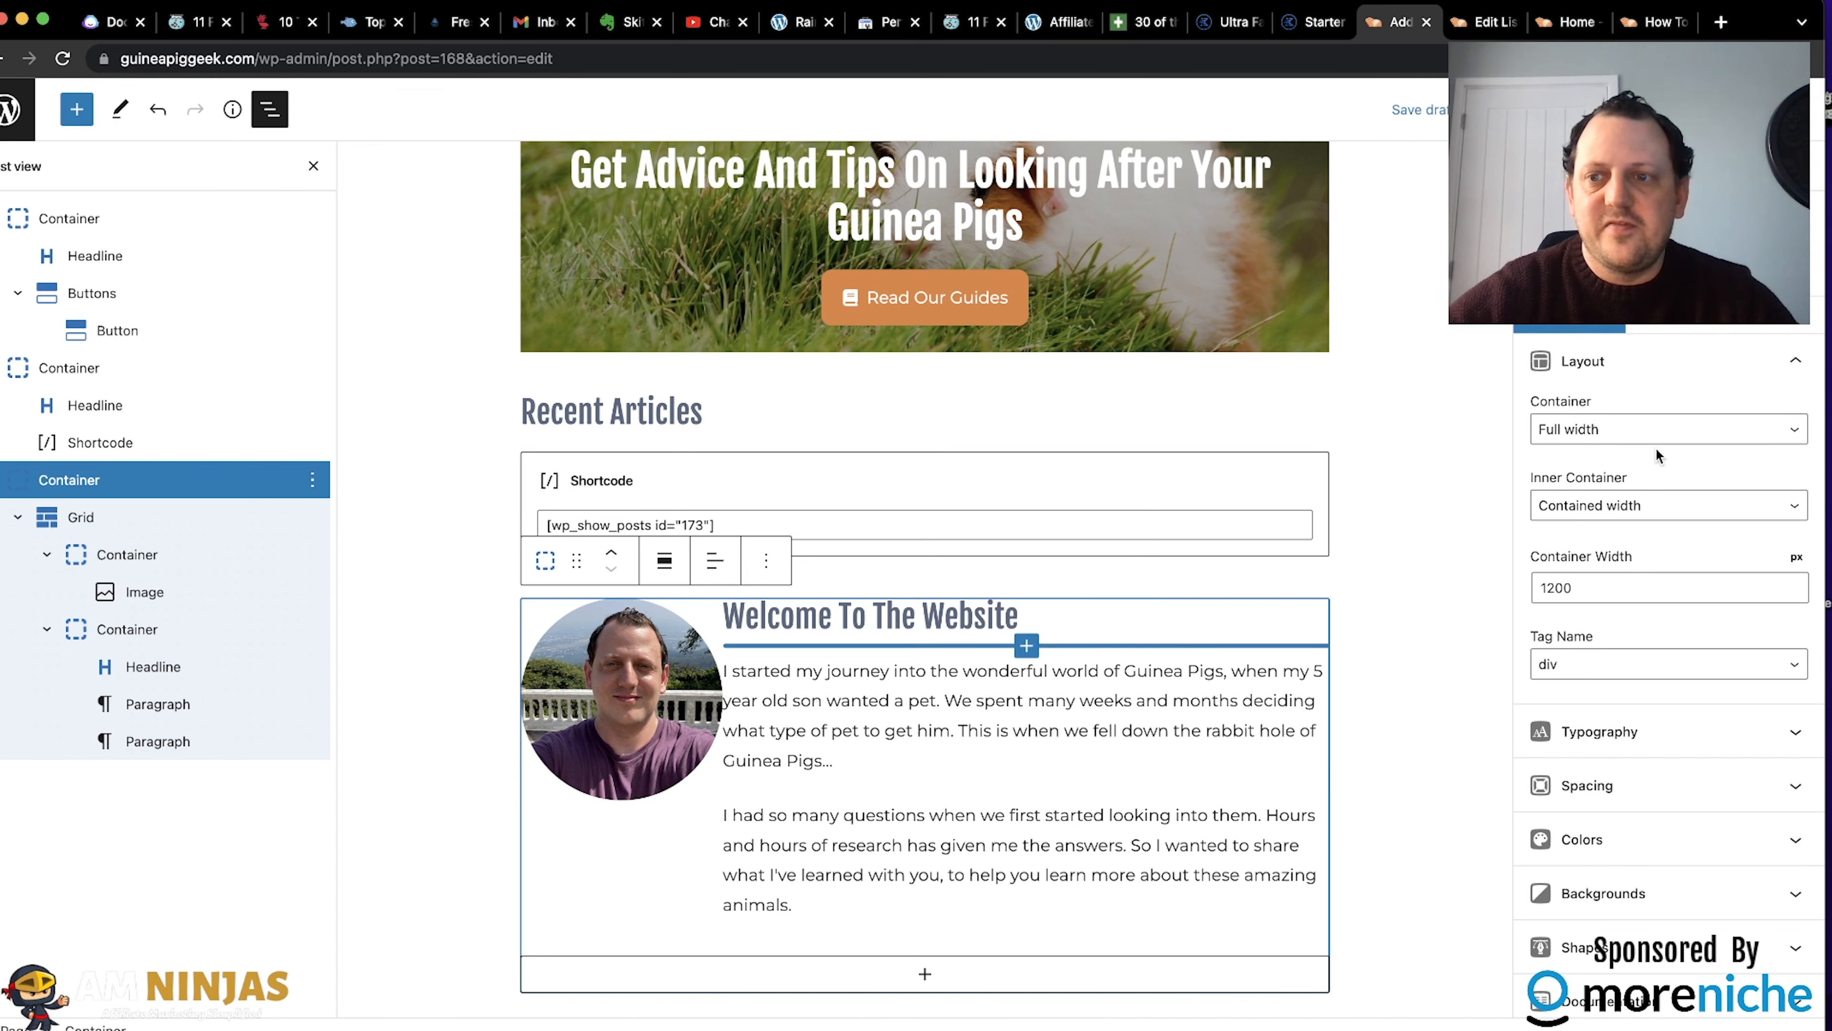
left_click(1607, 505)
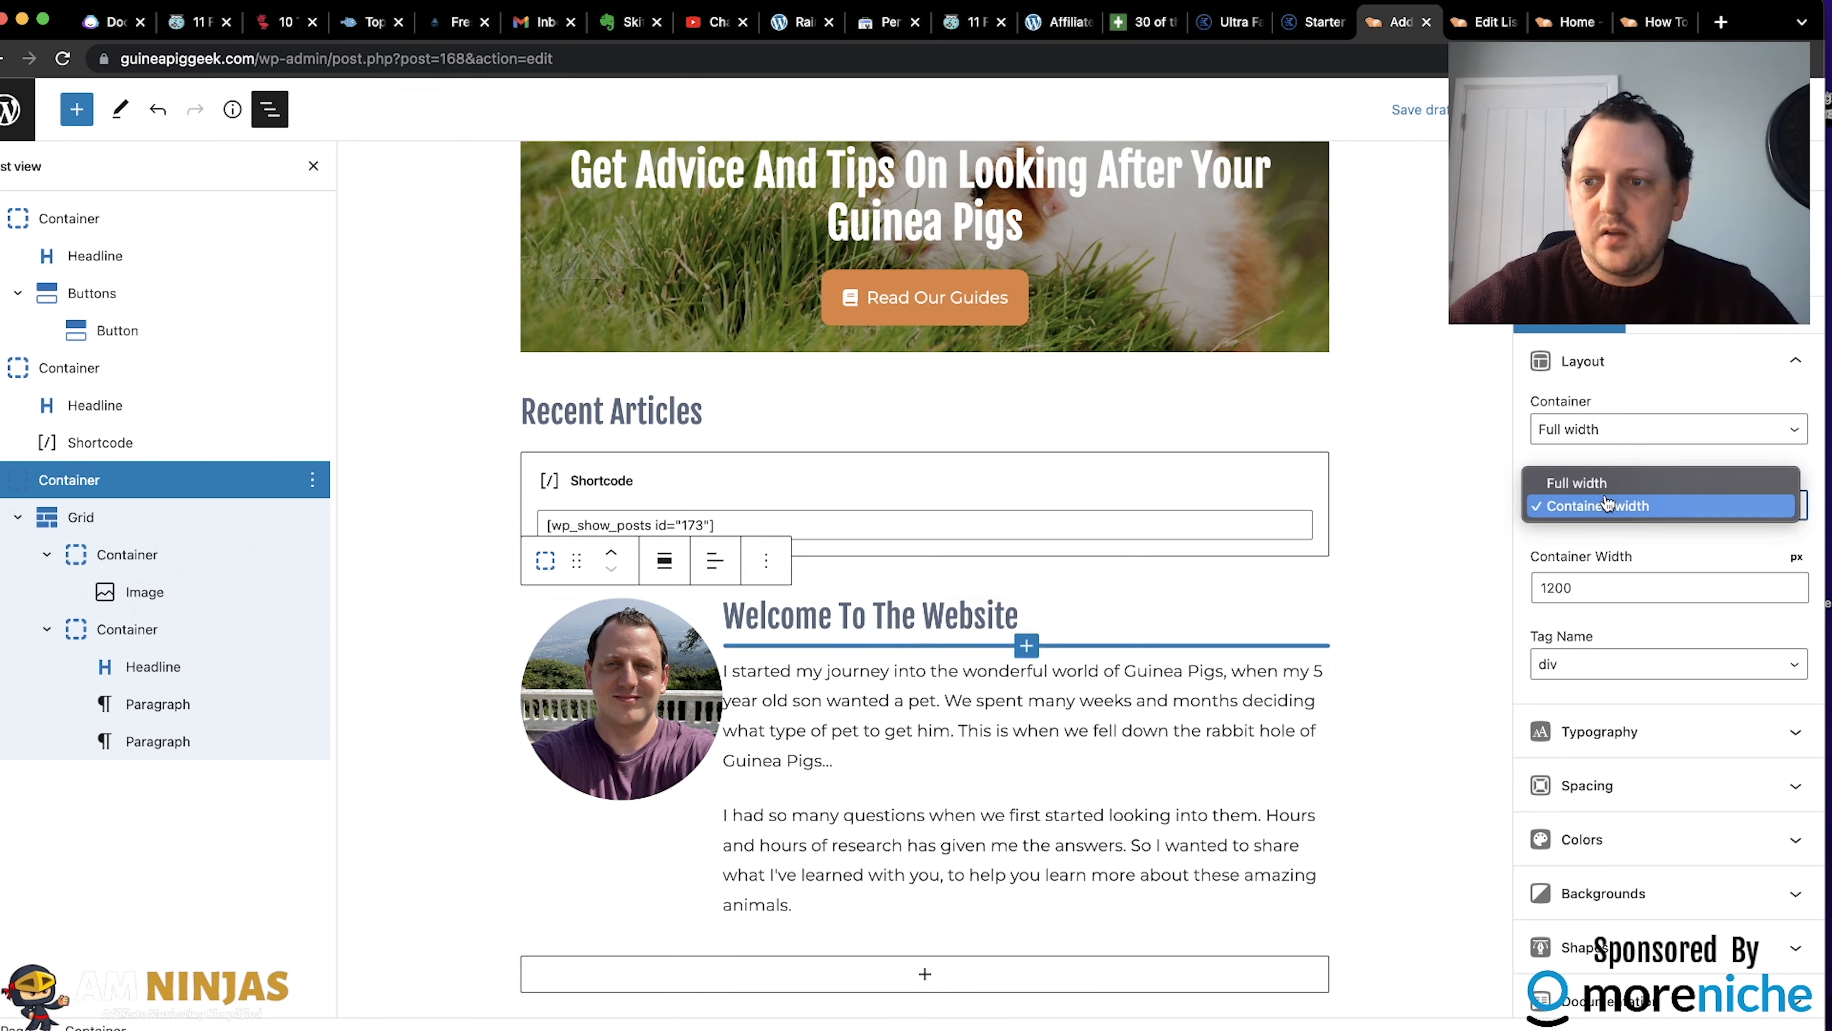
left_click(1604, 482)
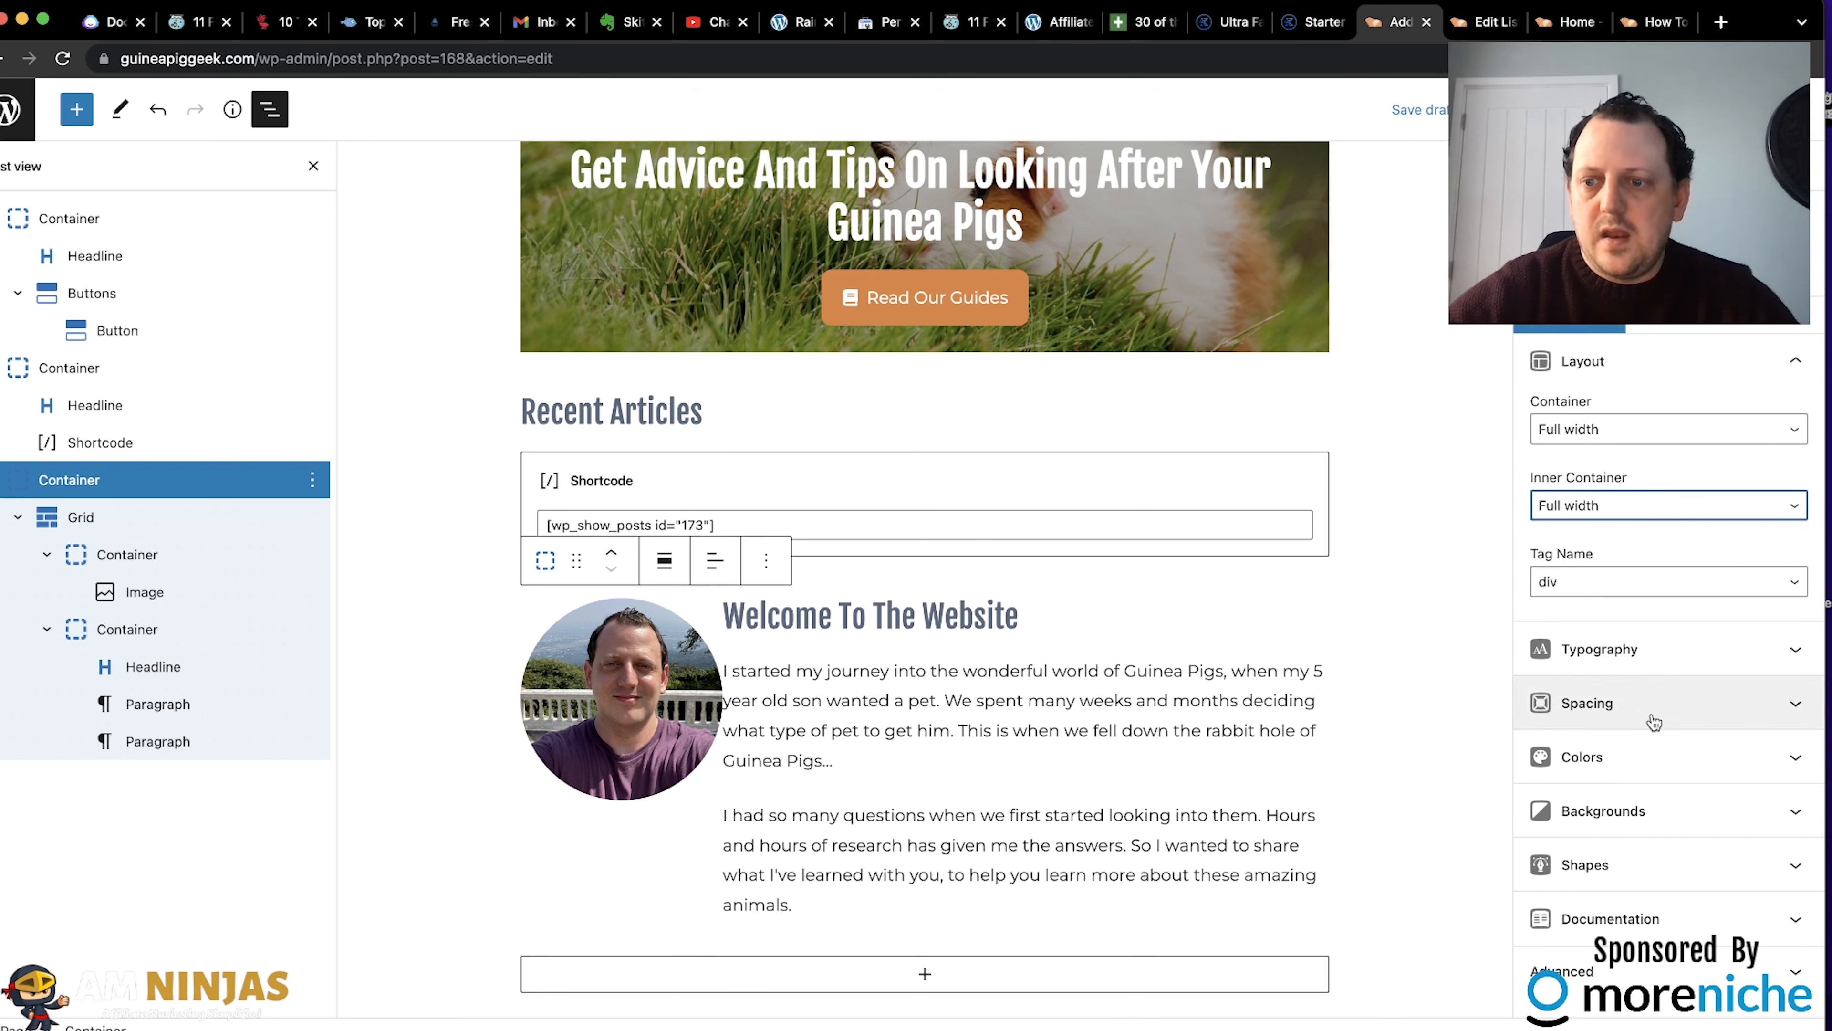
Give the author section's outer container the slate blue theme background color, var(--global-color-9).
left_click(1636, 756)
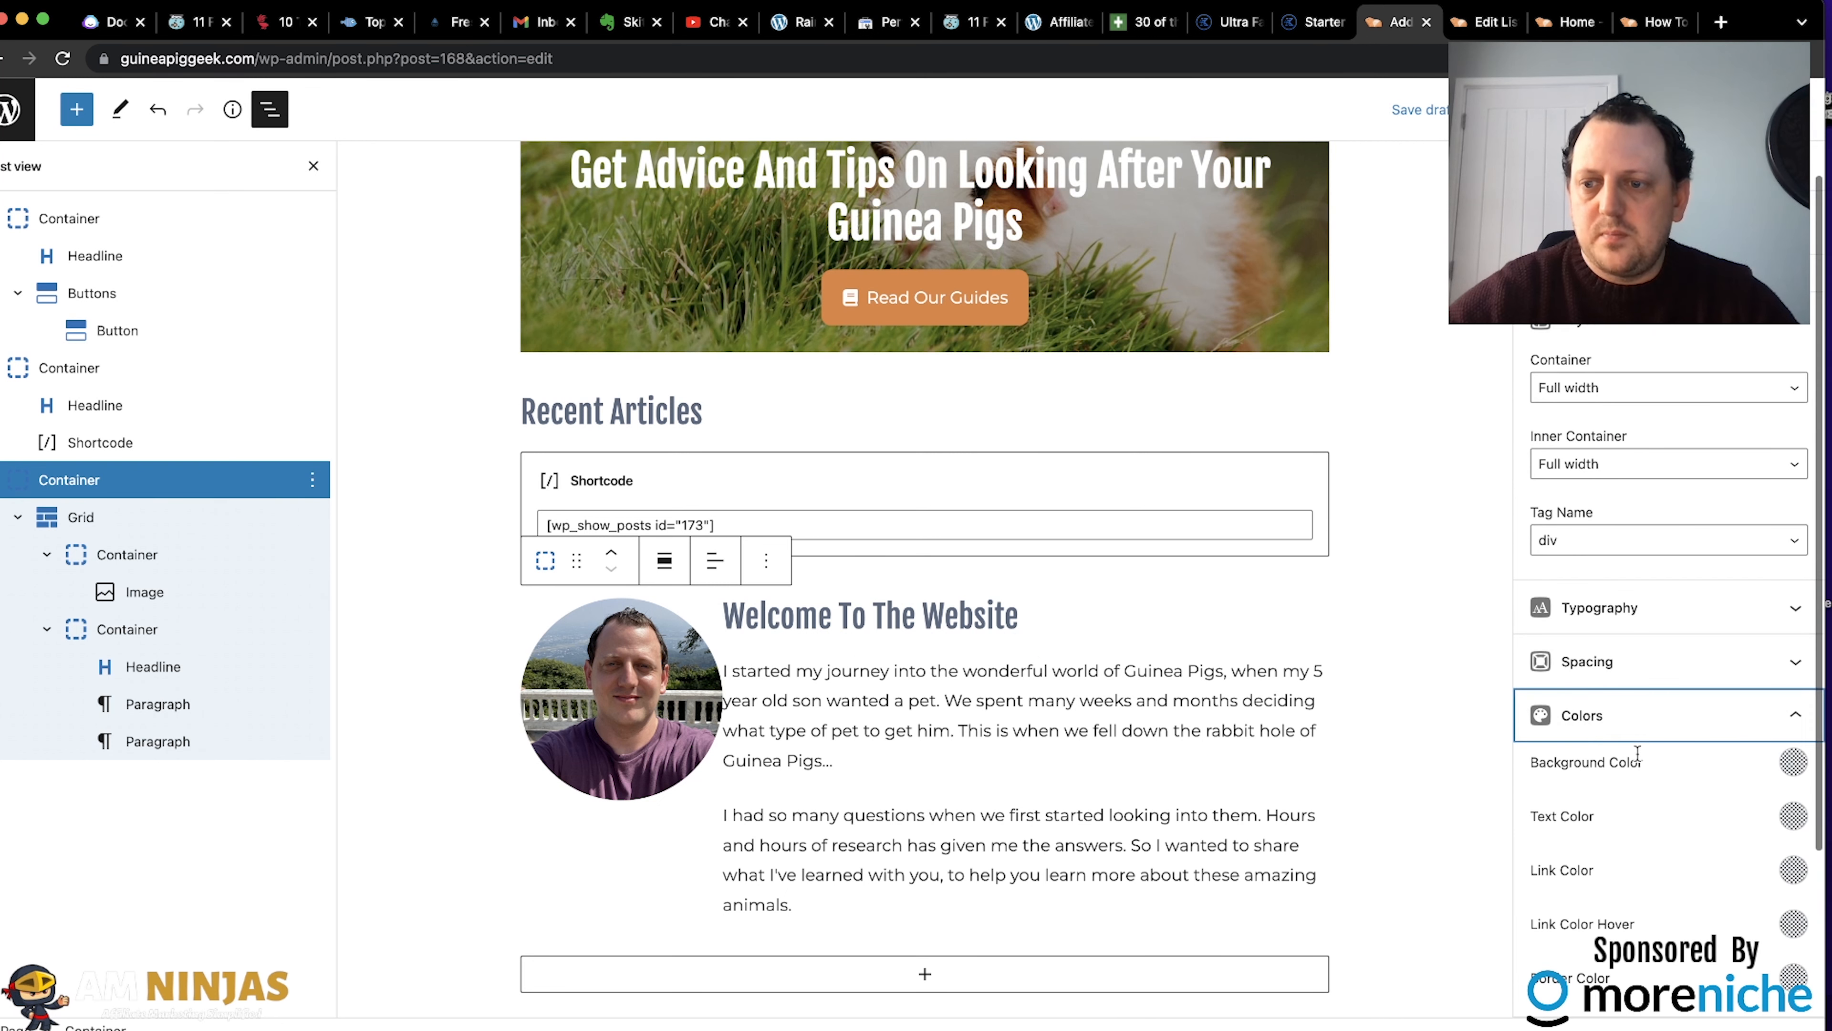
left_click(1795, 762)
left_click(1586, 700)
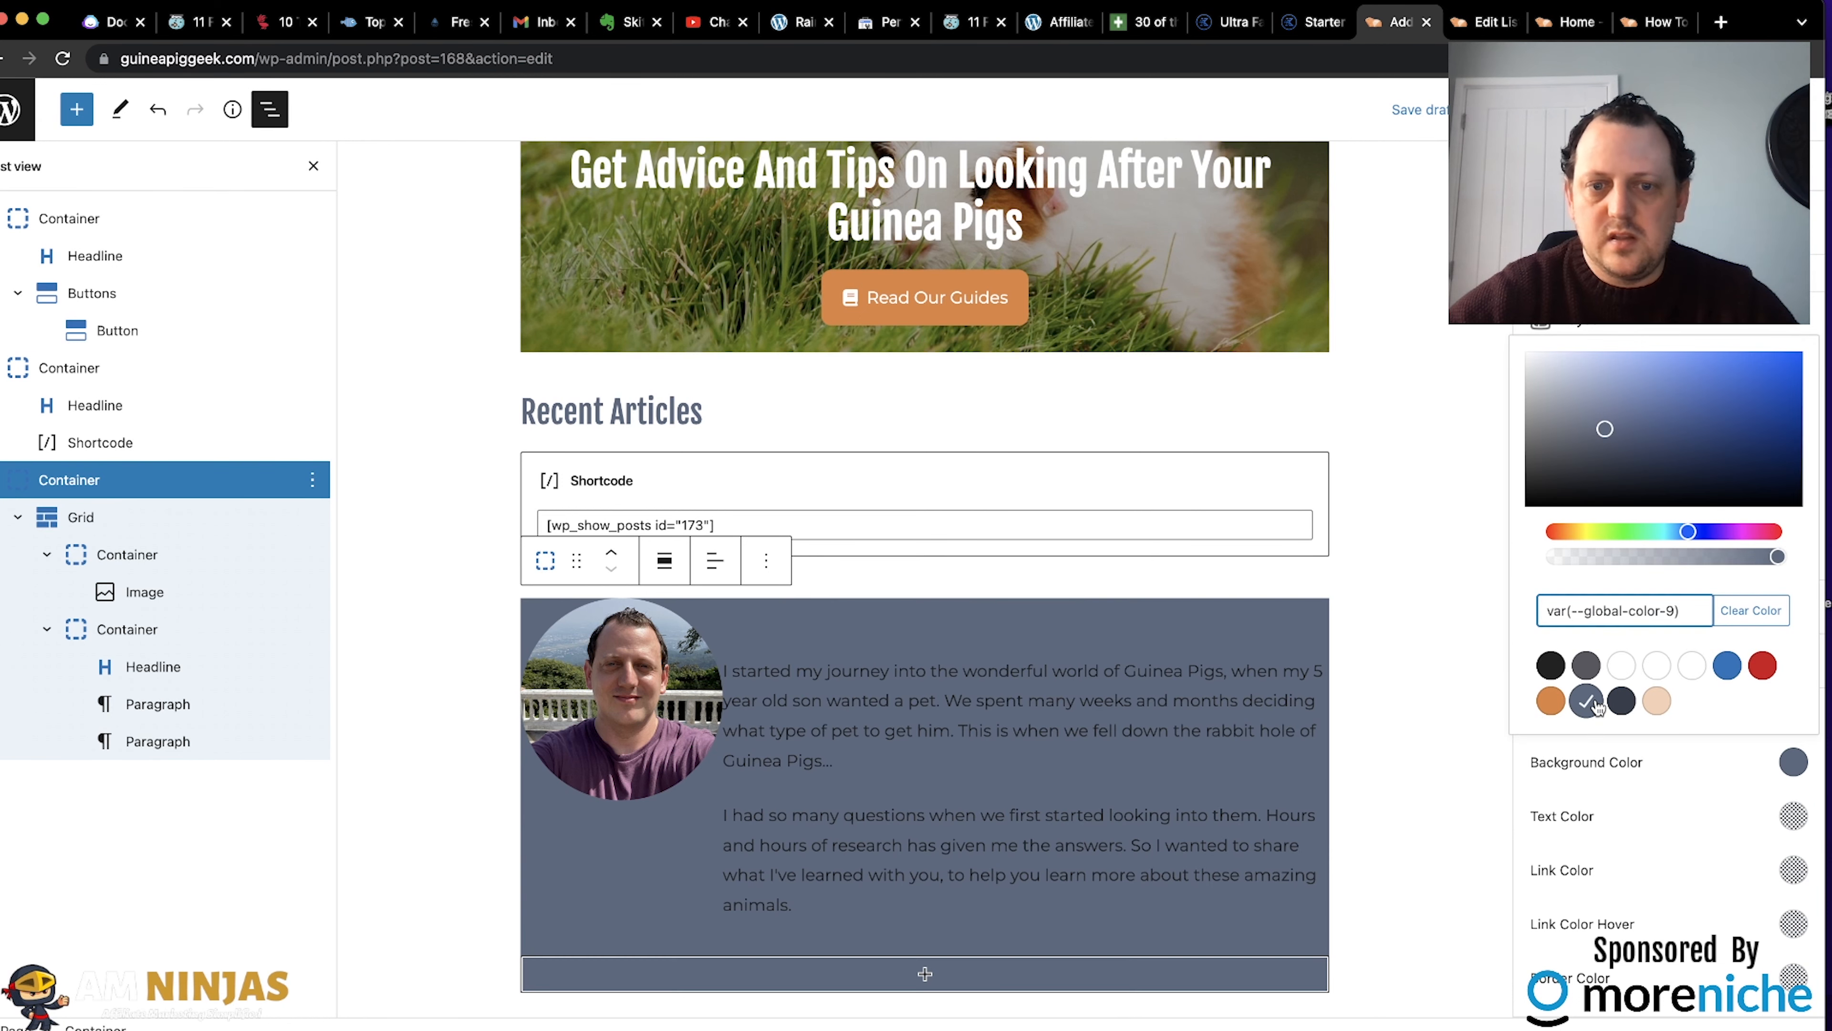
Set the text color of the "Welcome To The Website" headline to white.
left_click(823, 628)
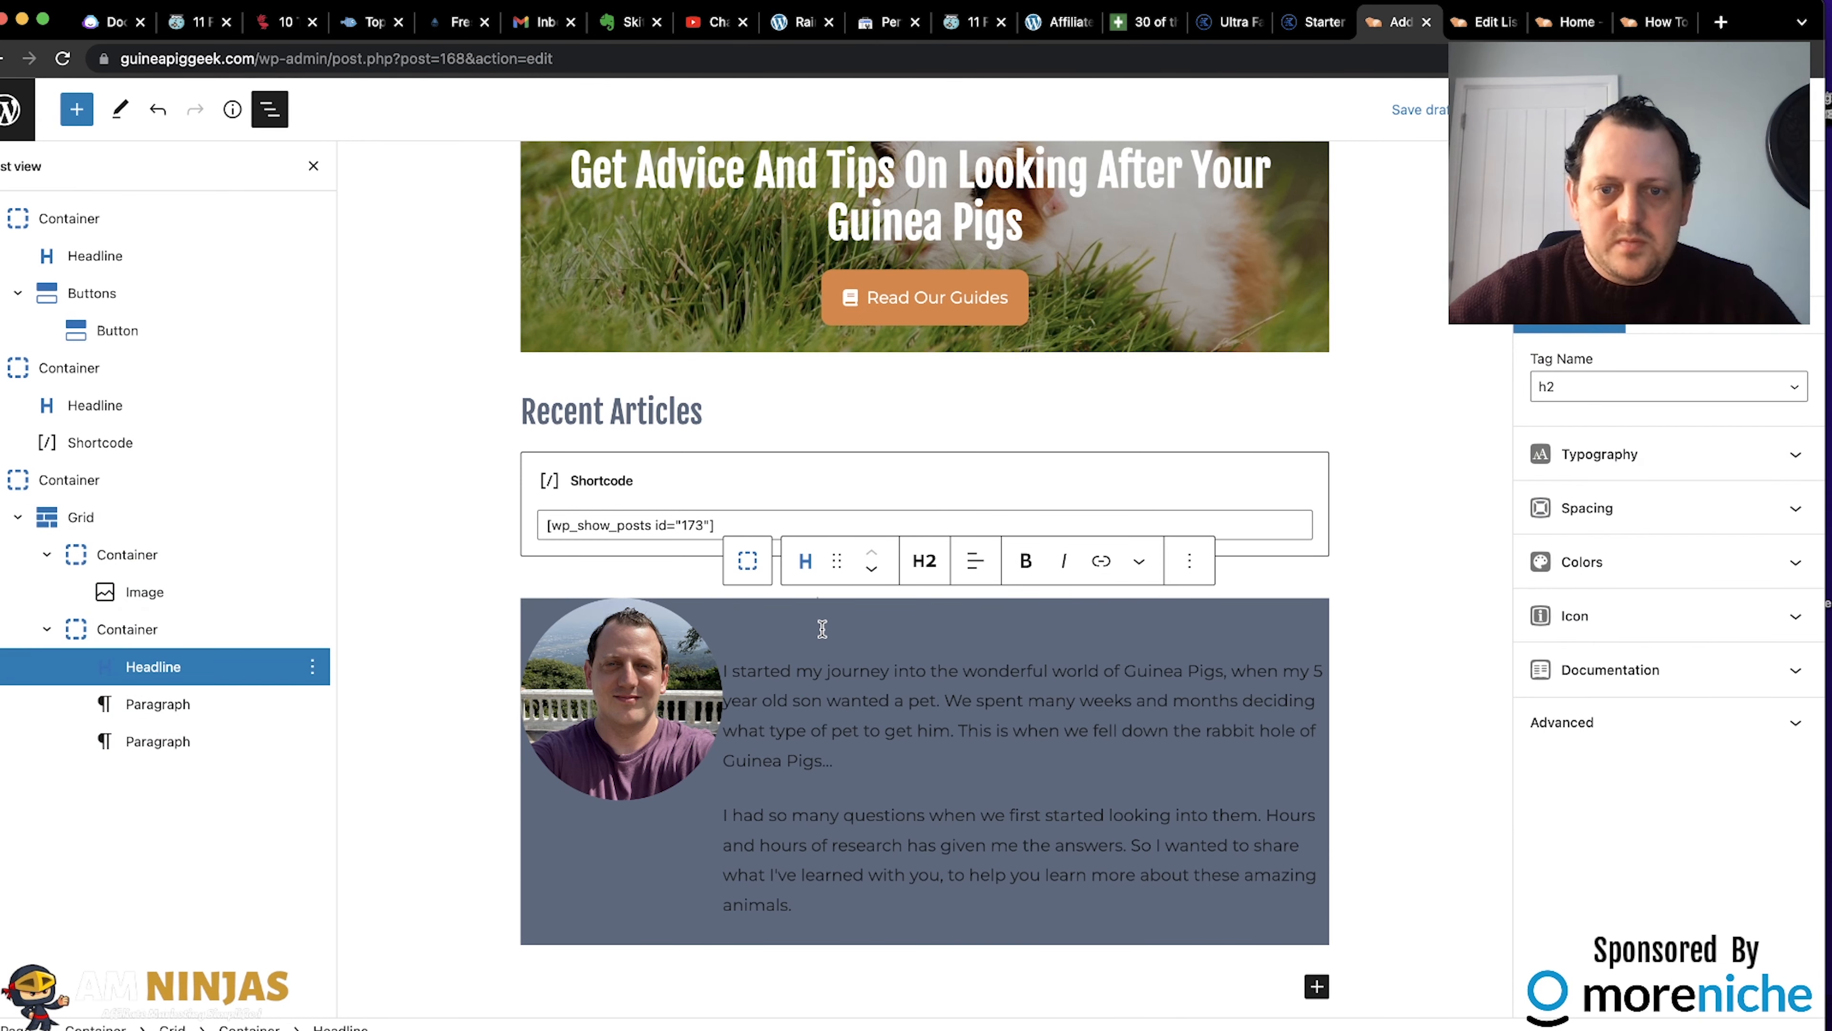
triple_click(822, 628)
left_click(1579, 562)
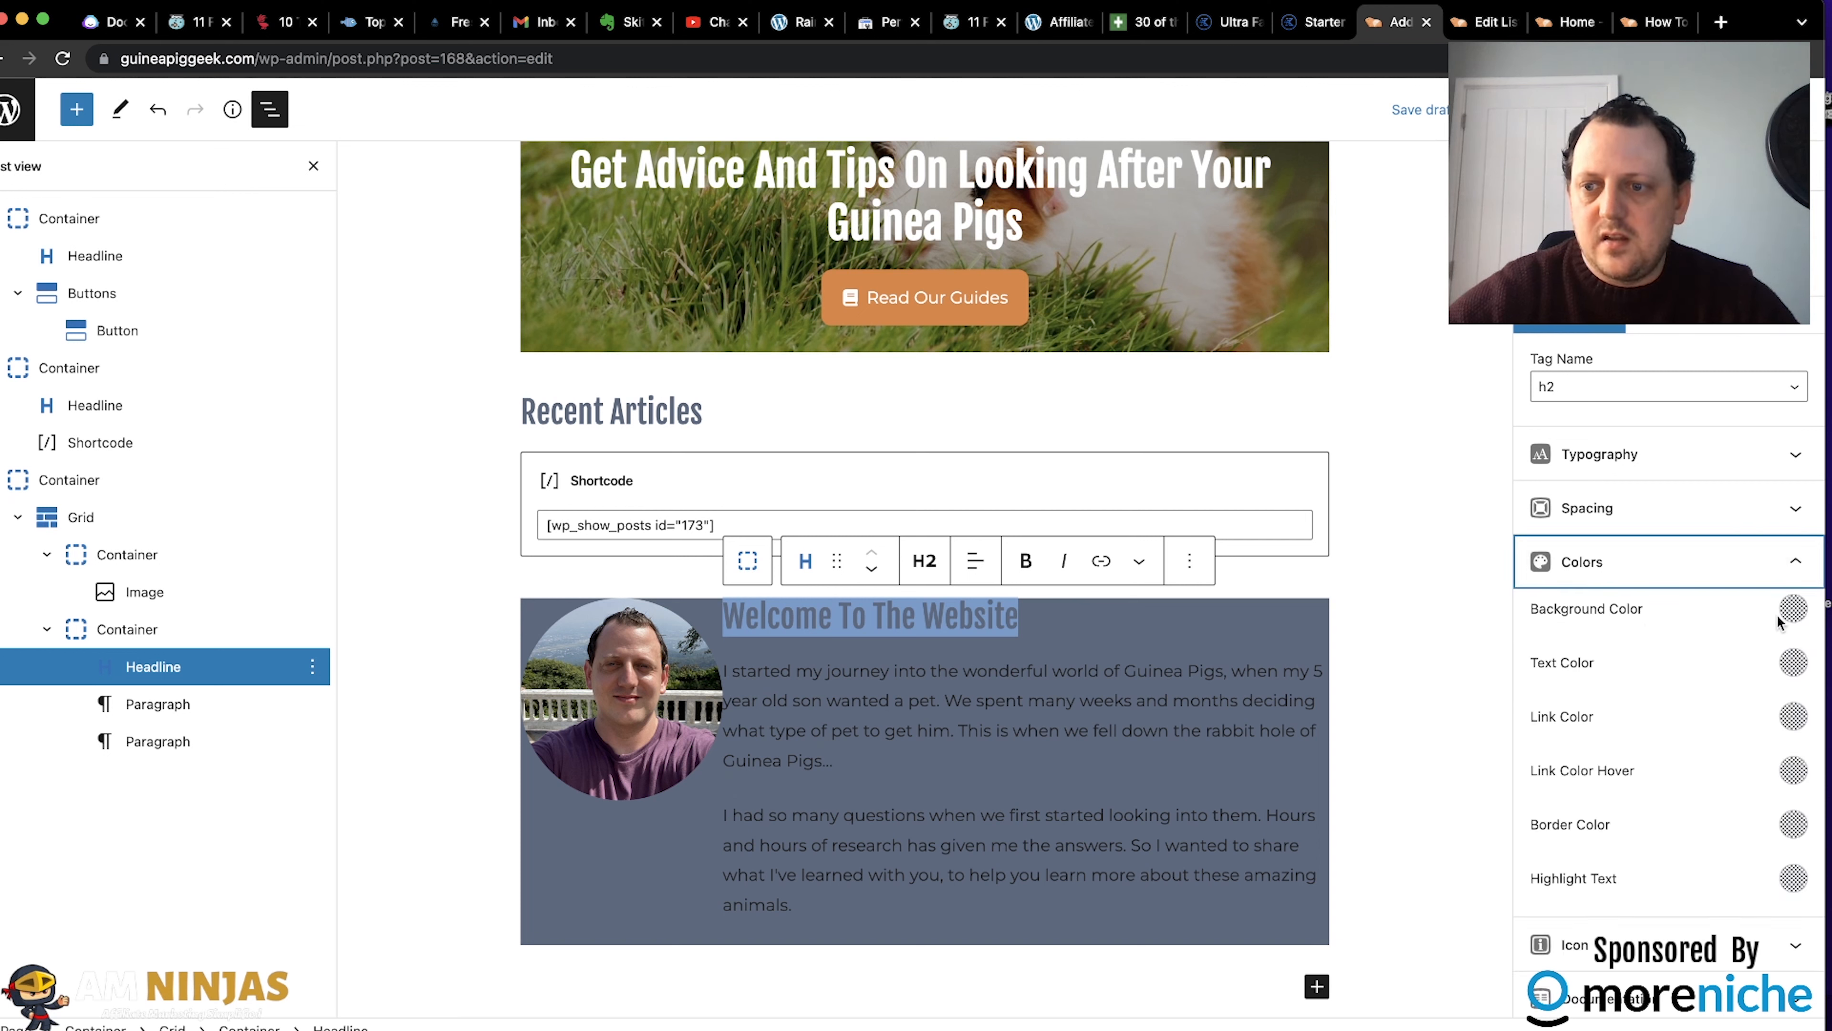
left_click(1793, 662)
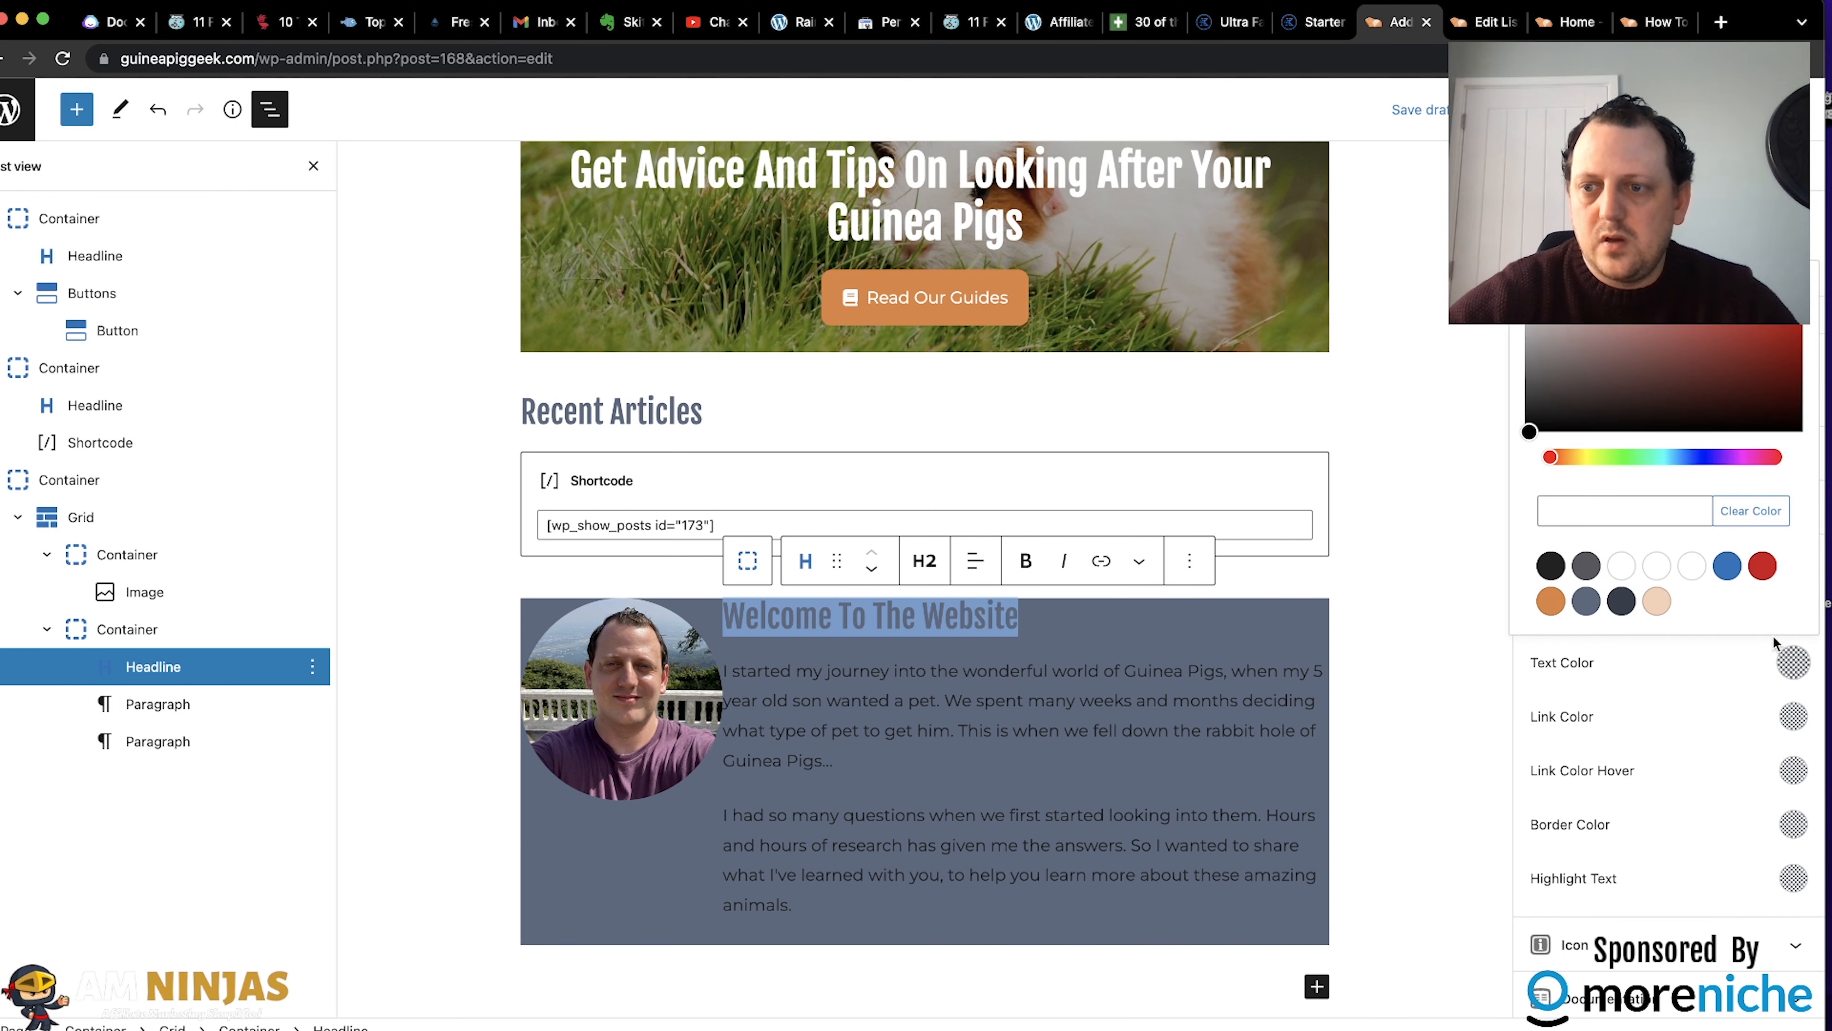
left_click(1623, 566)
Set the text color of both author bio paragraphs to white.
double_click(967, 727)
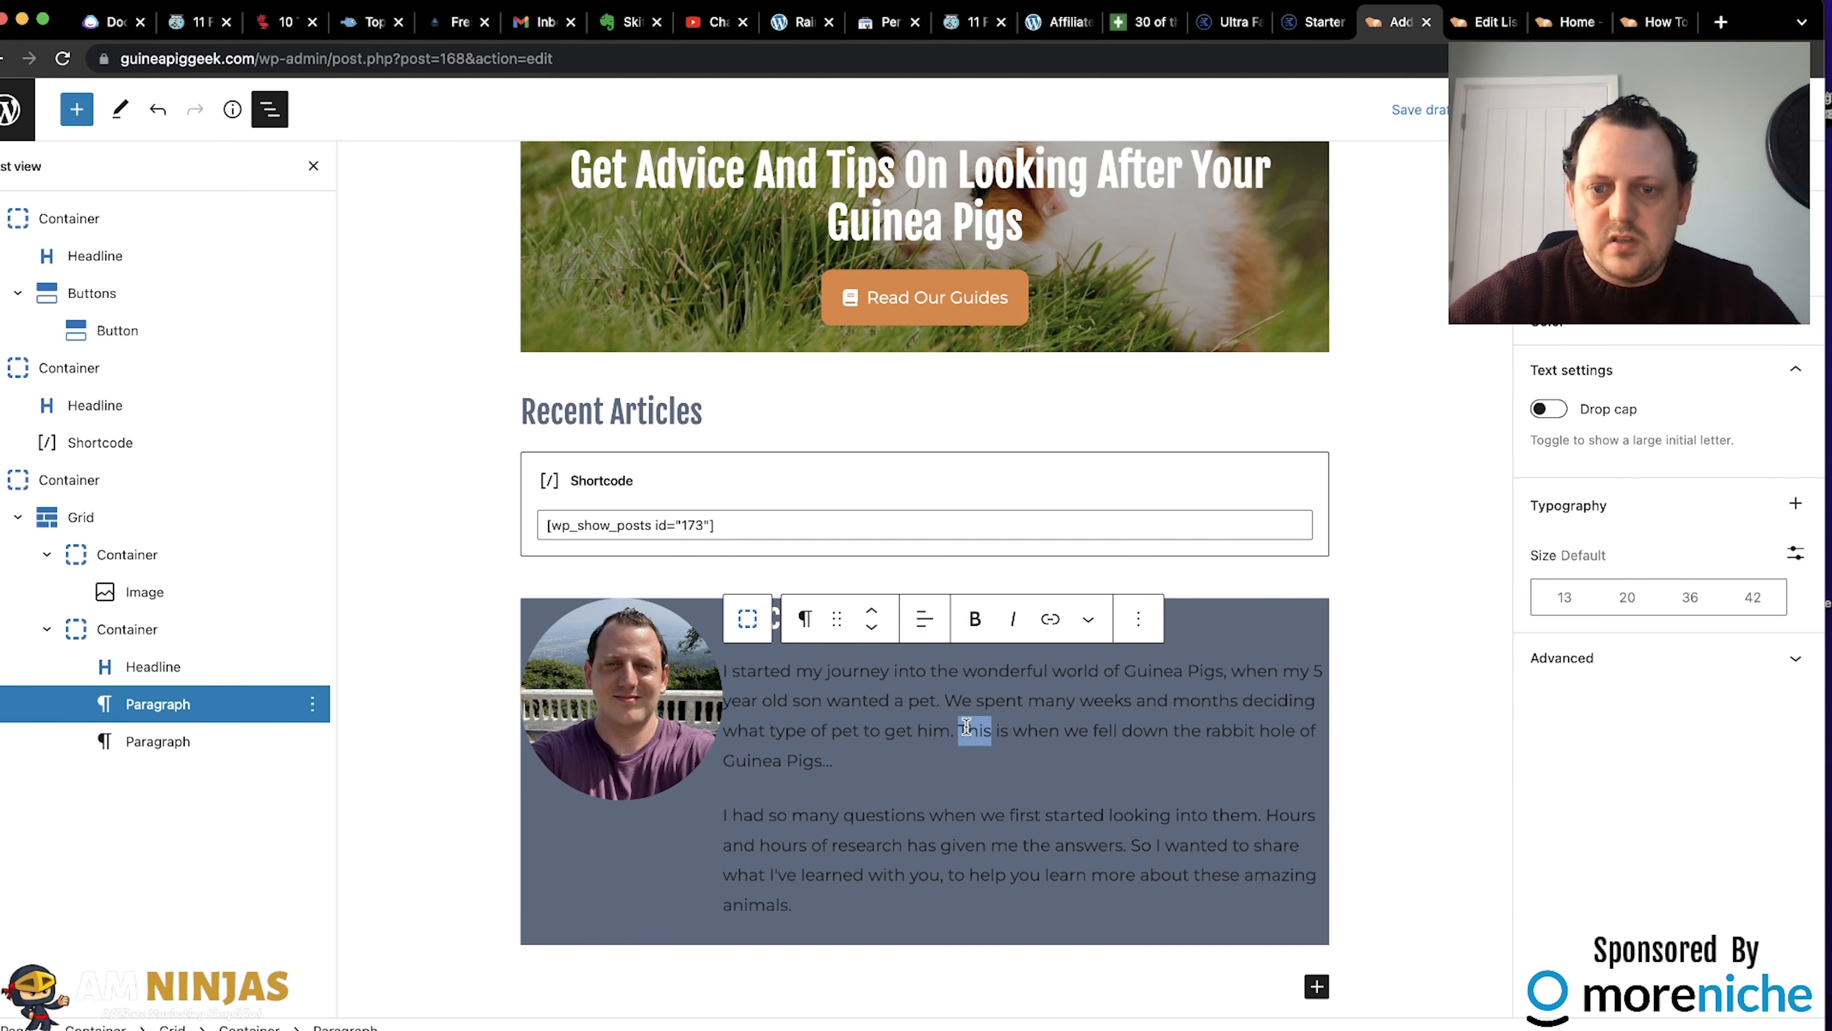
triple_click(967, 727)
left_click(1551, 329)
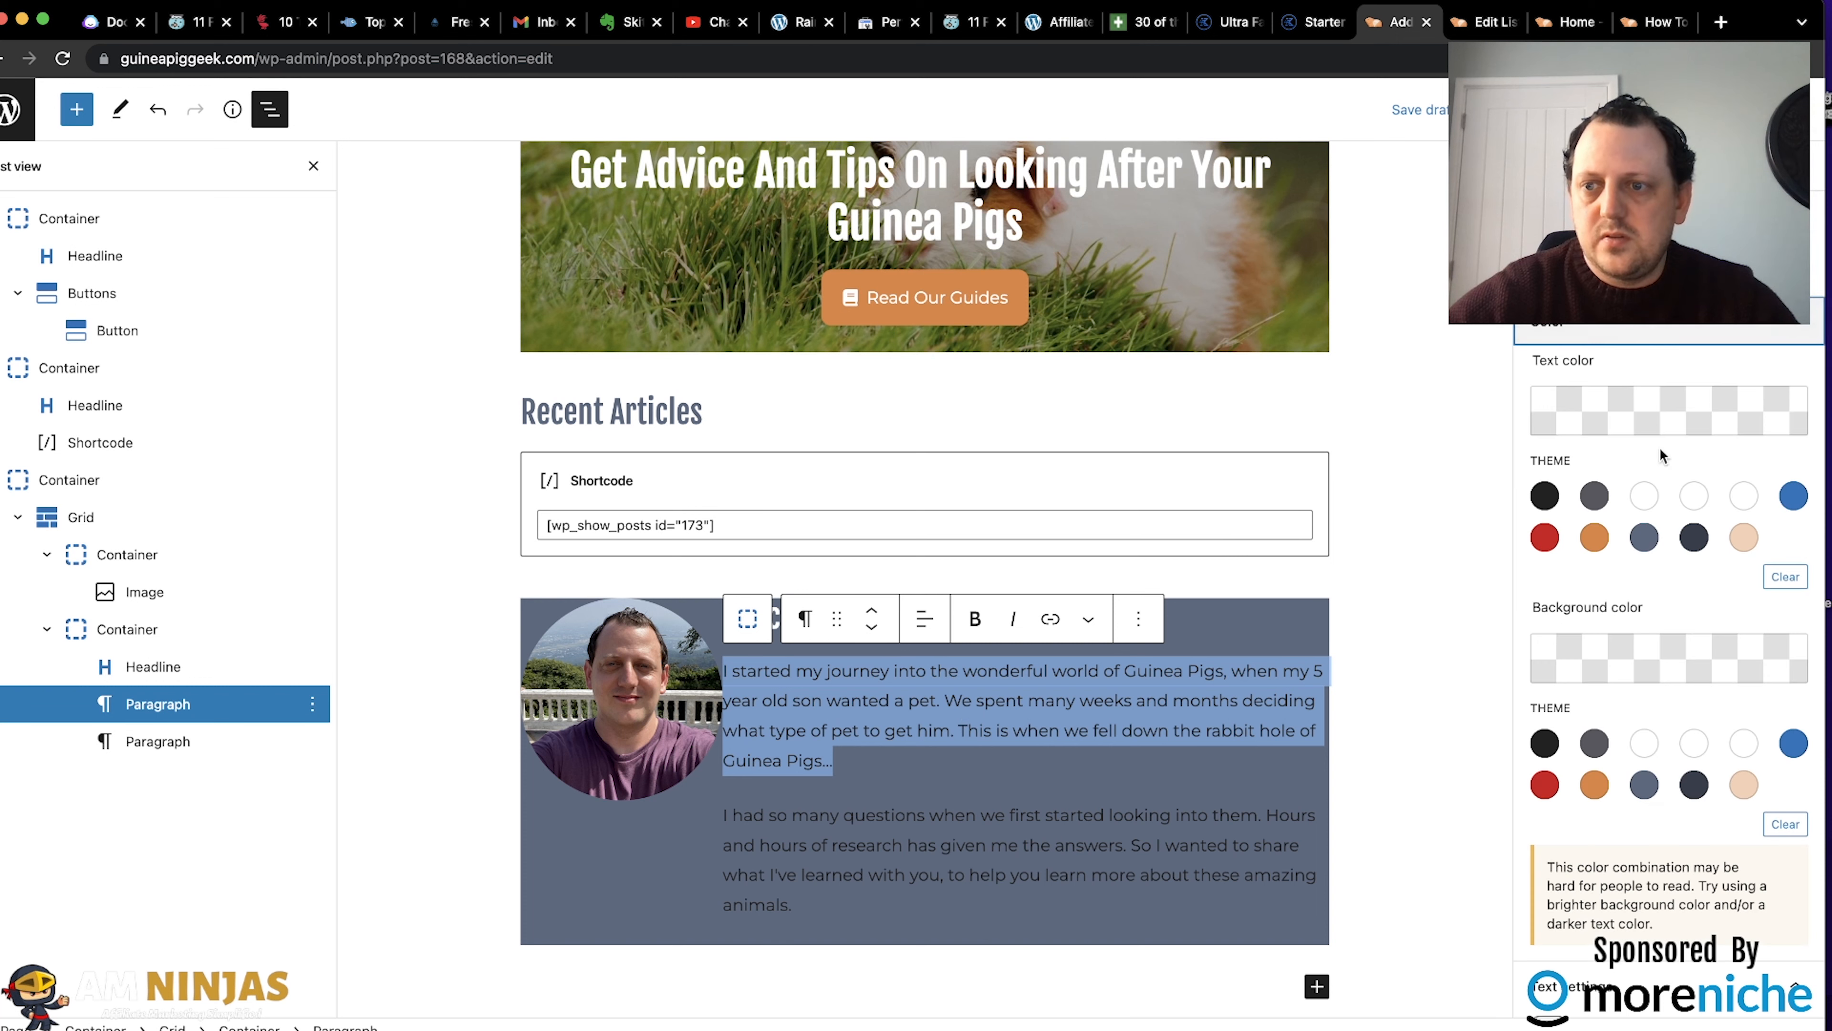
left_click(1091, 822)
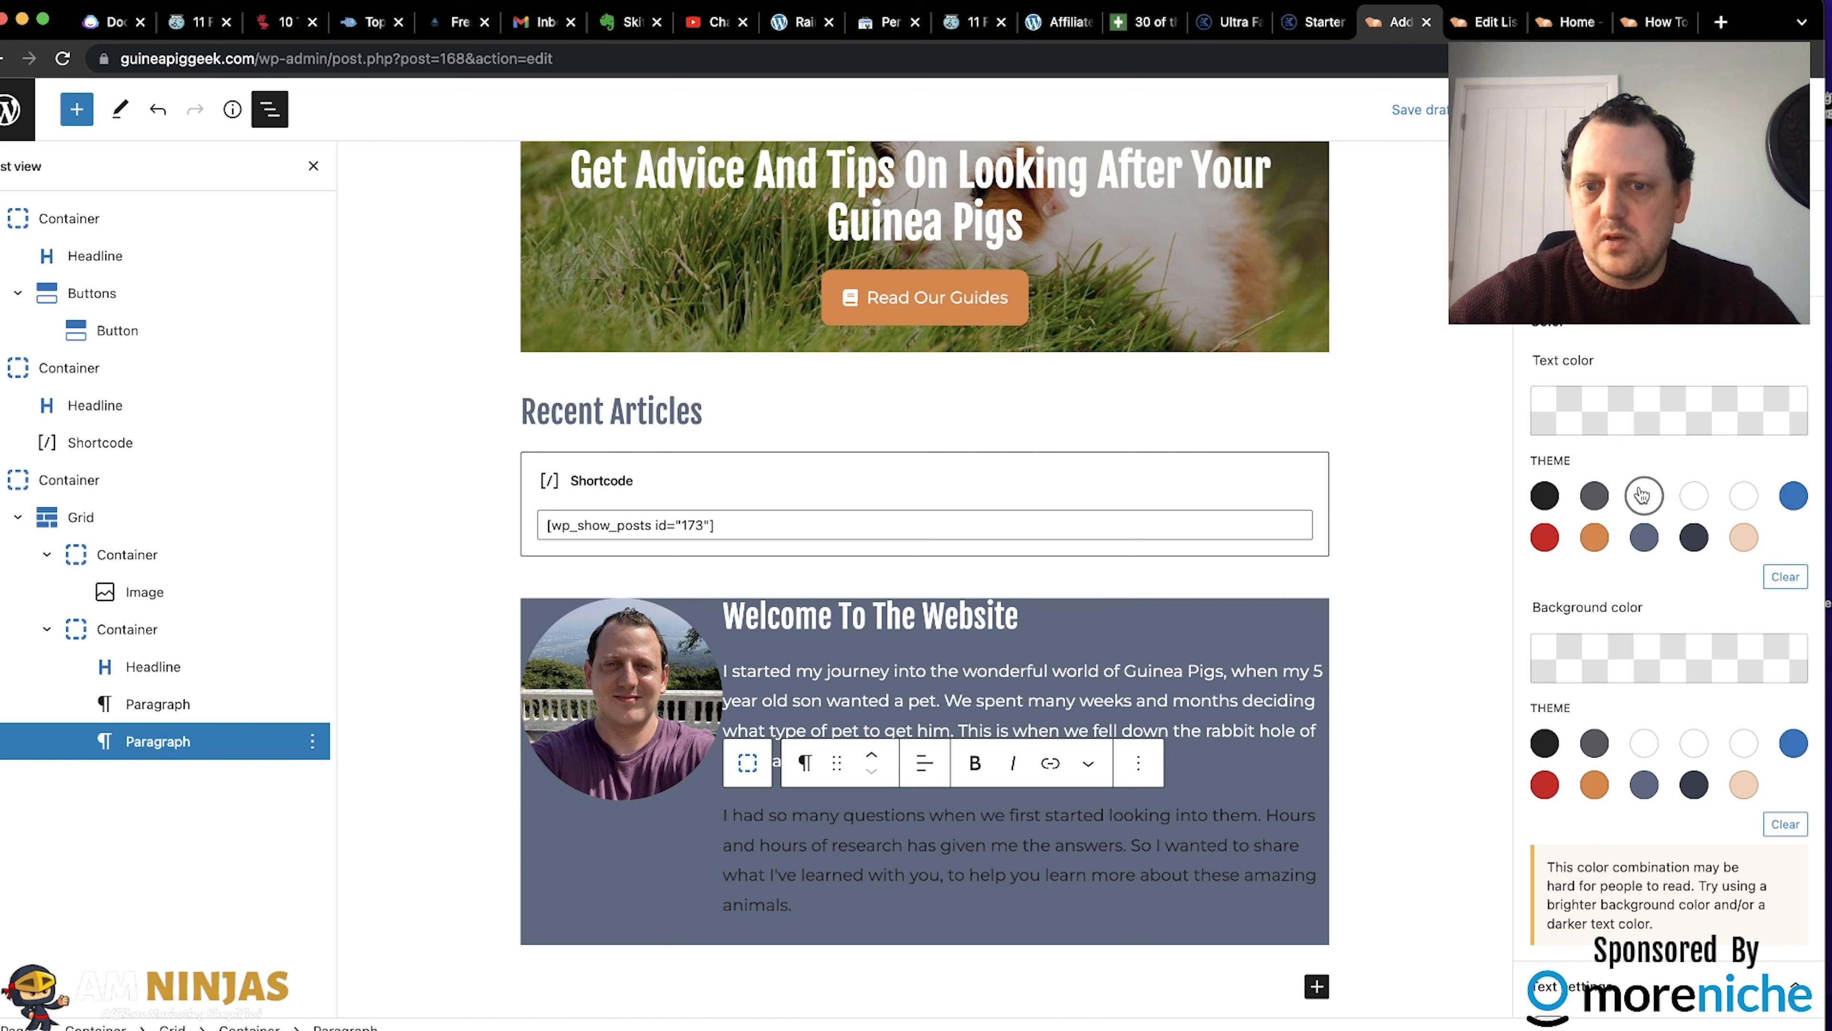
left_click(1643, 496)
Save the Home page draft and check the author section's layout above the footer in the refreshed preview.
left_click(1086, 654)
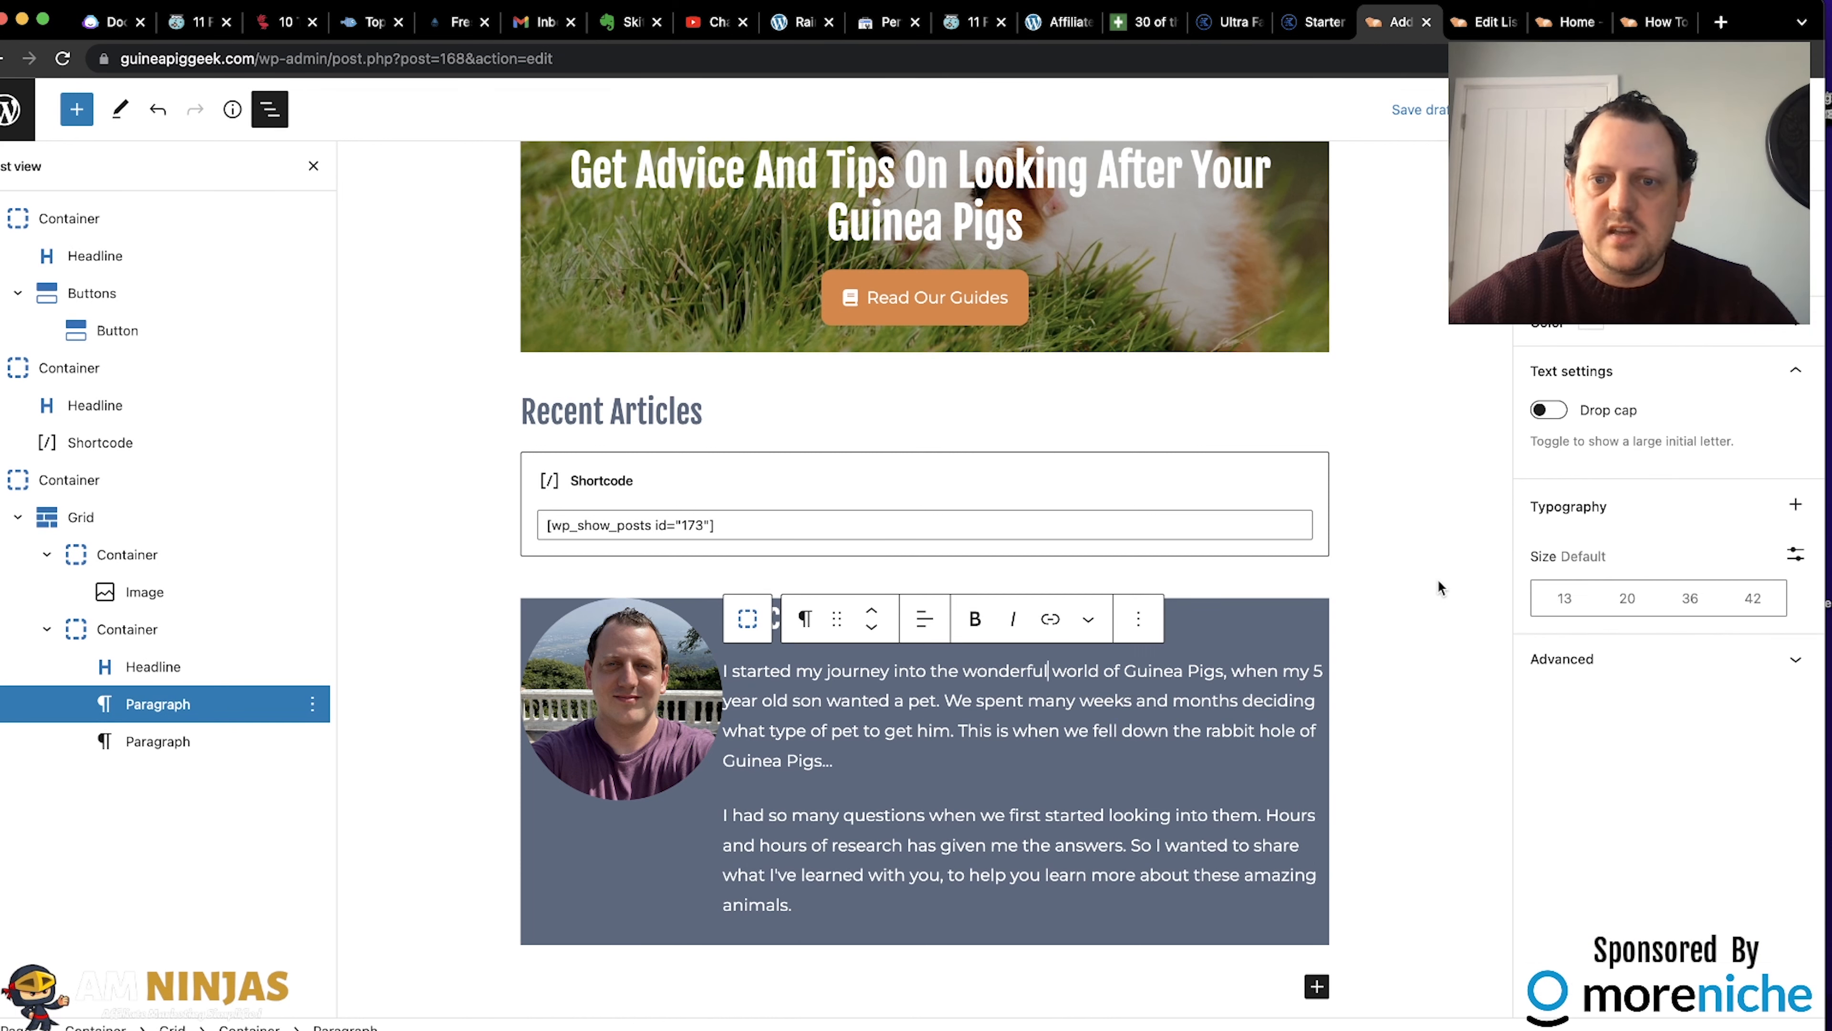
left_click(1047, 564)
left_click(1436, 122)
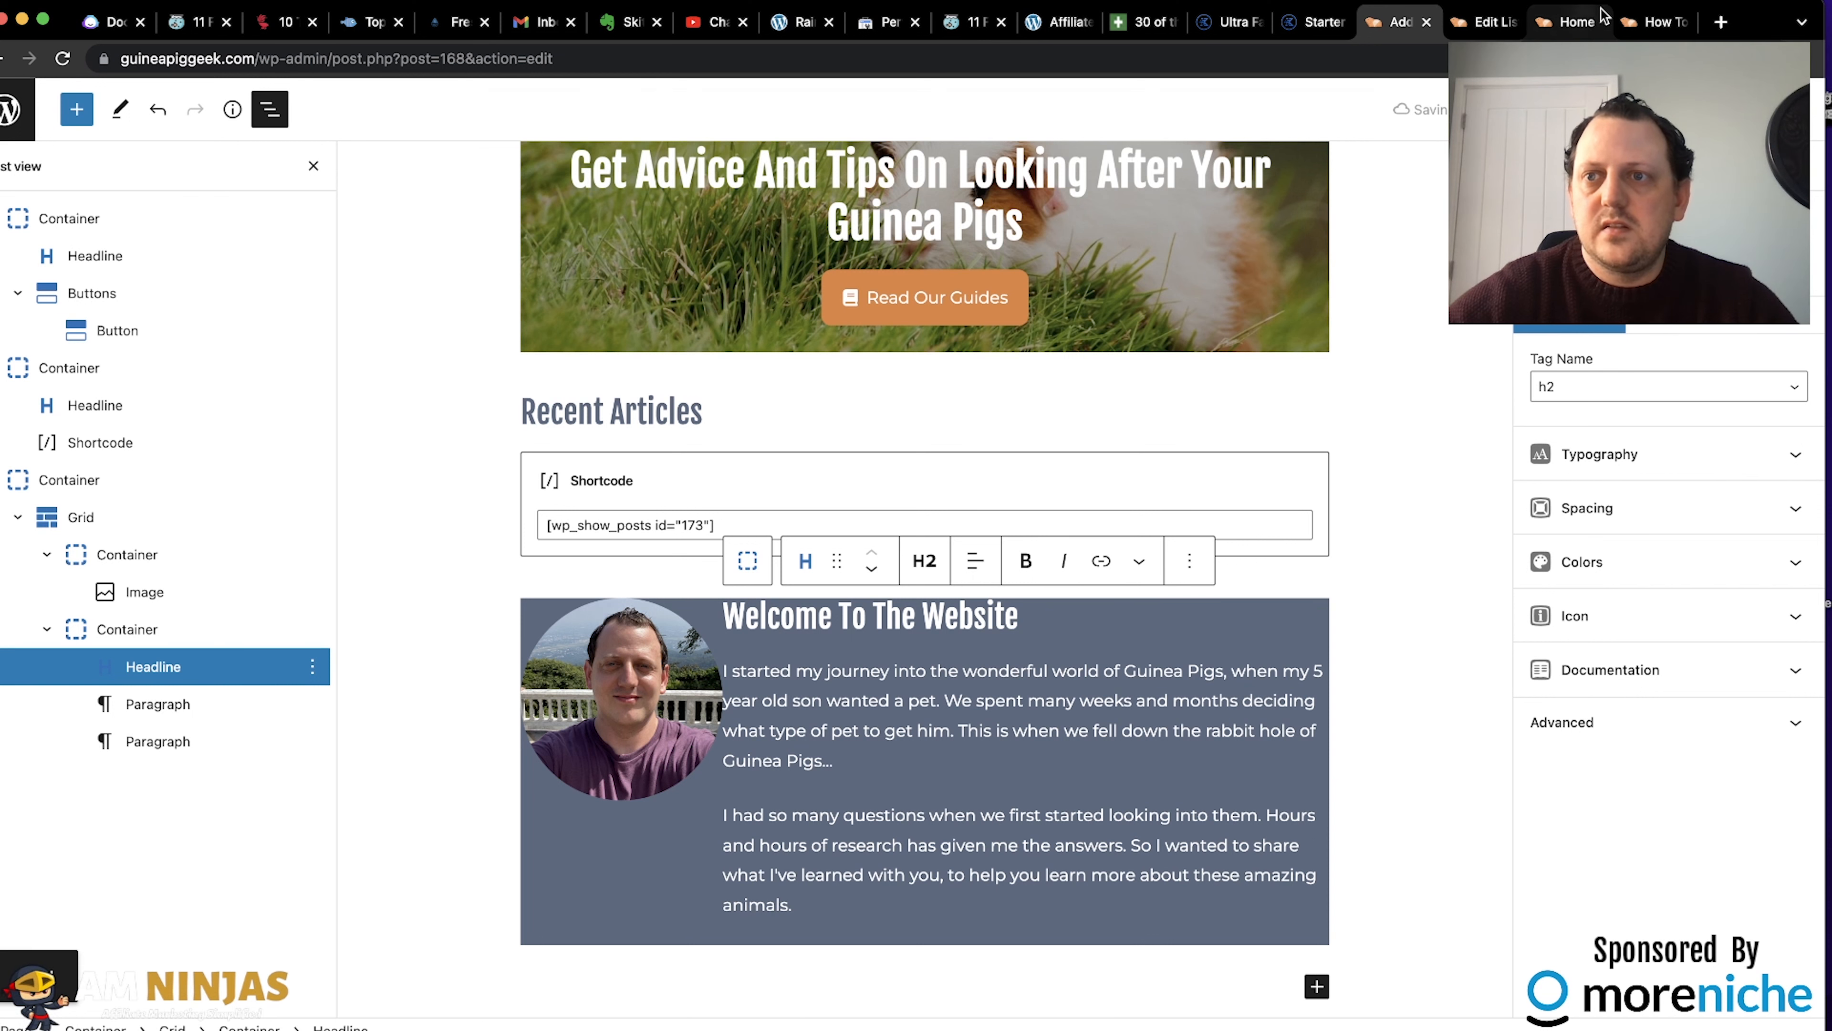
left_click(1587, 22)
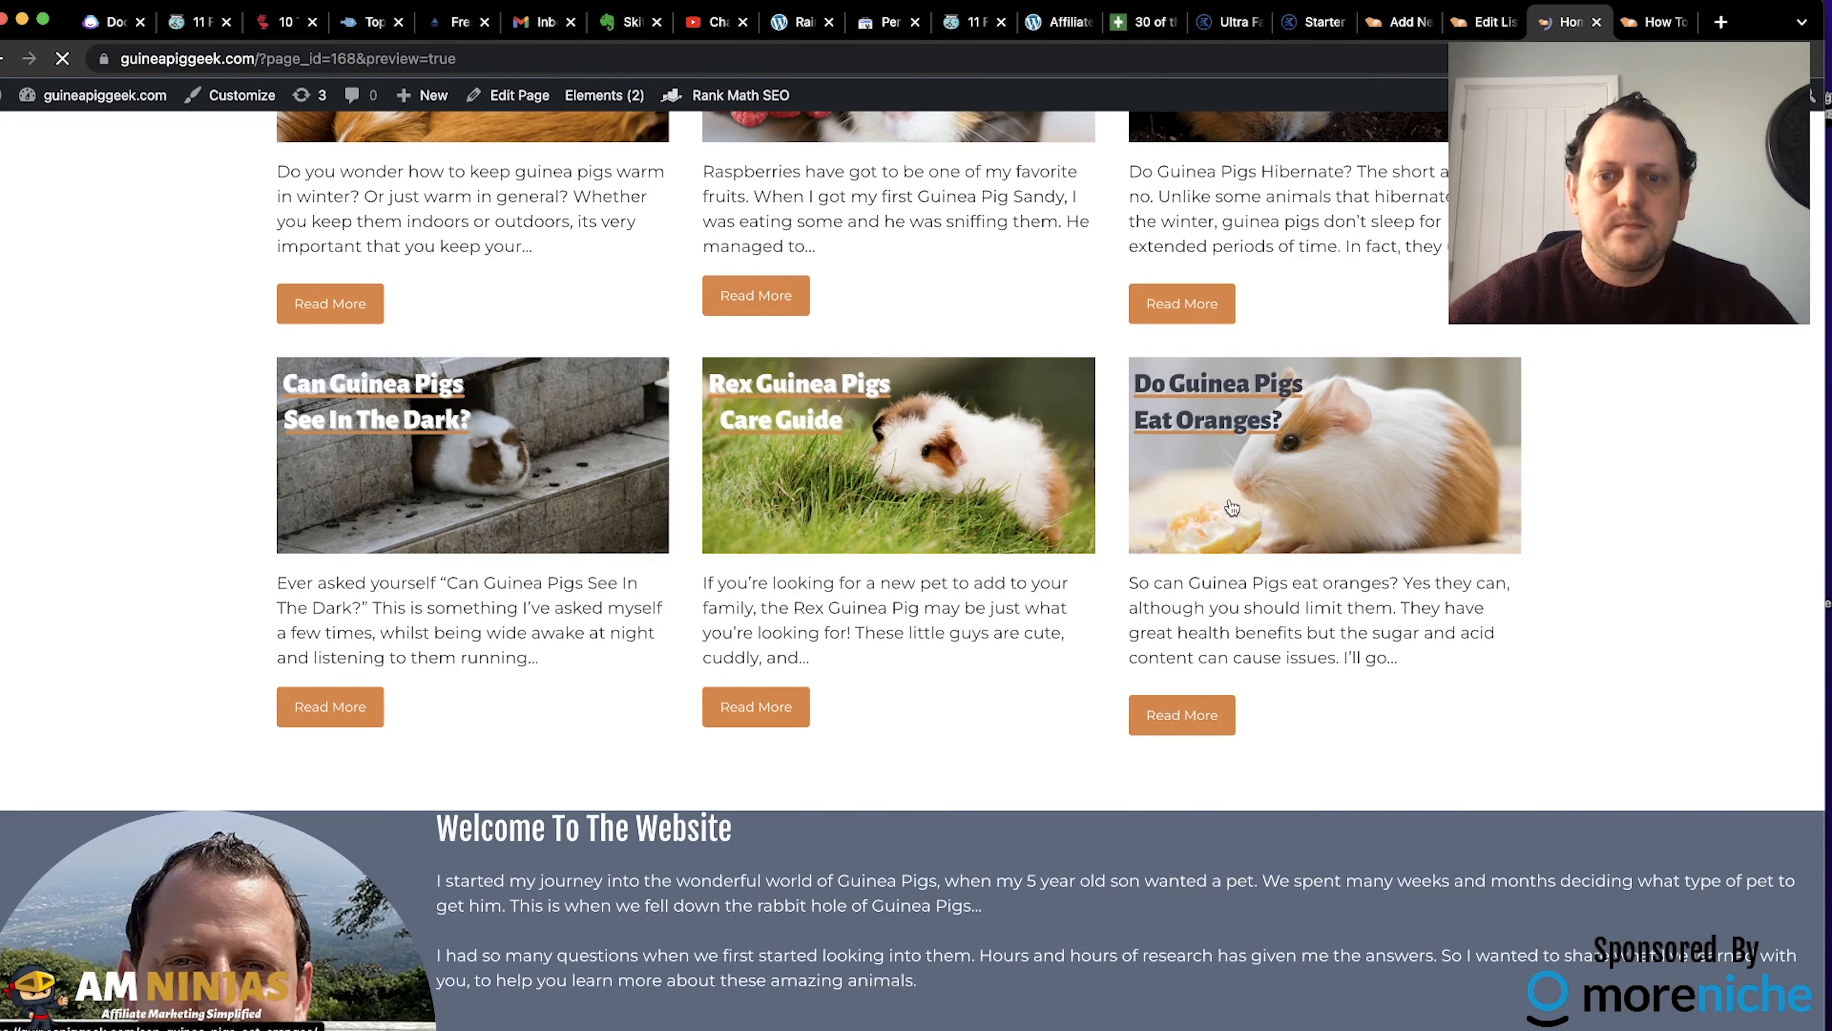
scroll(1069, 568, "down", 5)
scroll(1069, 570, "down", 2)
scroll(1069, 570, "up", 3)
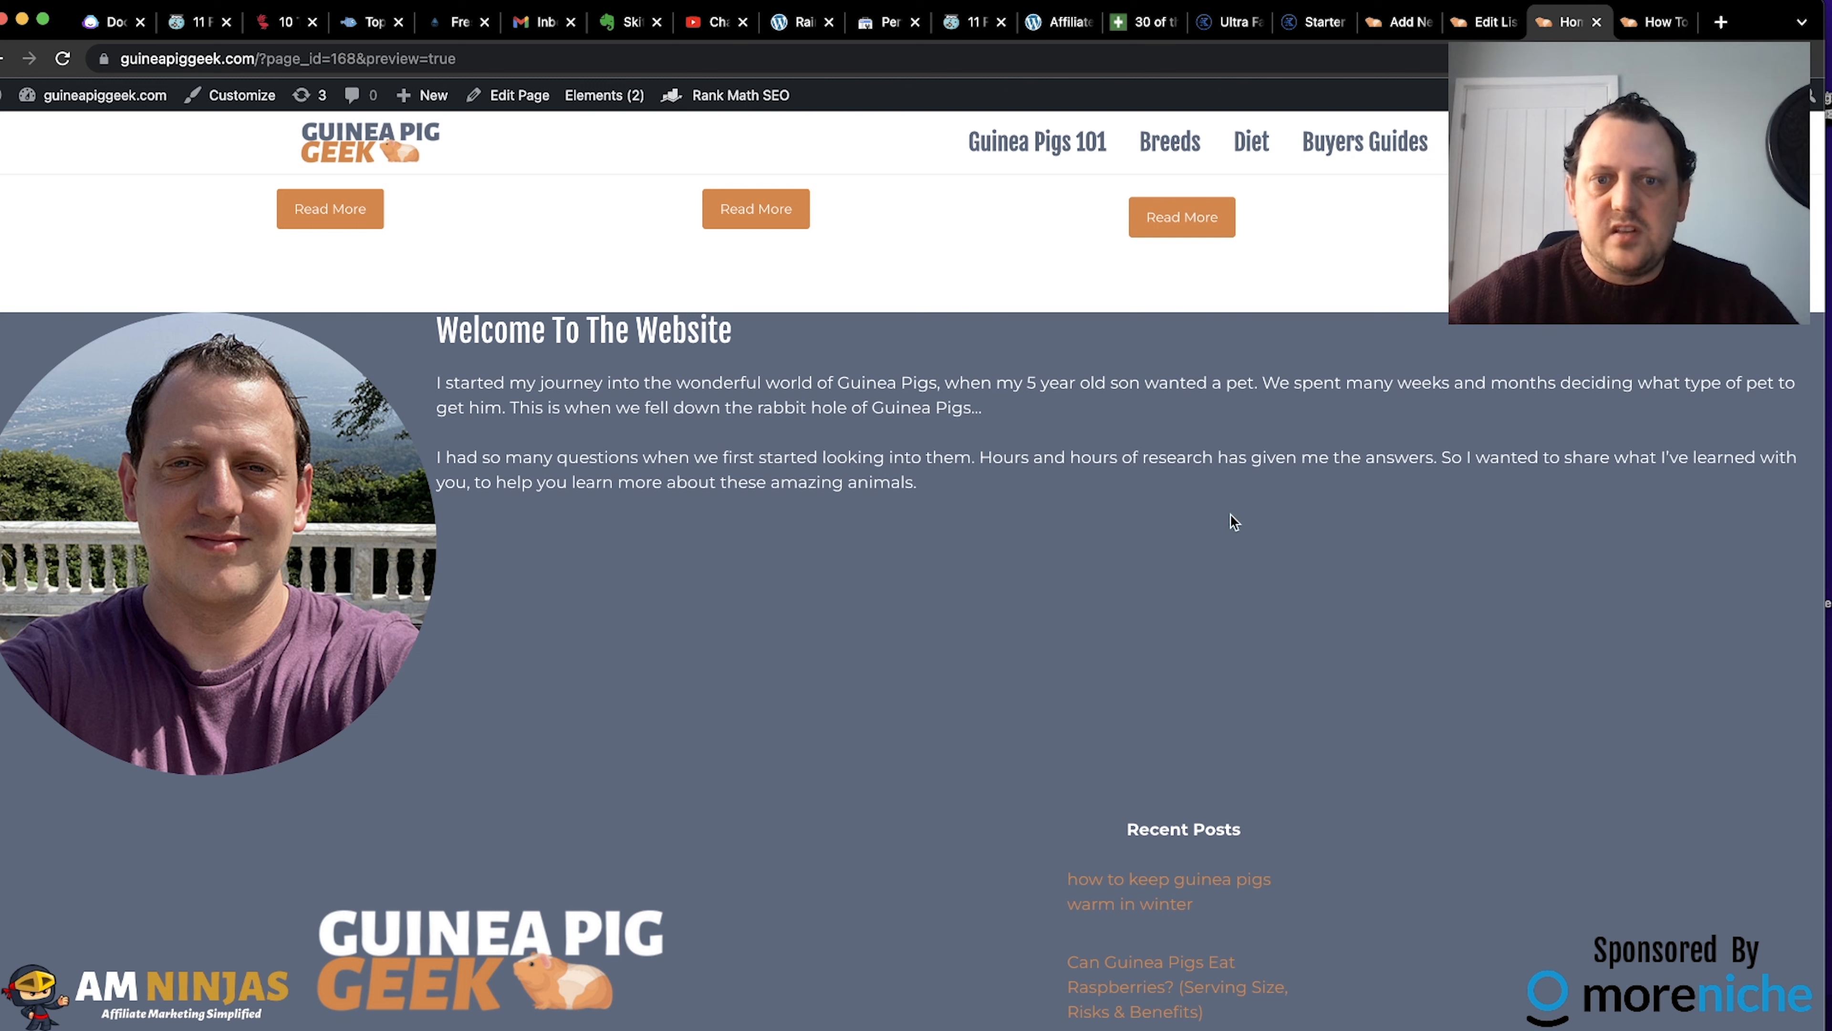
Return to the Home page editor and insert an empty block before the grid inside the author section's outer container.
left_click(1491, 29)
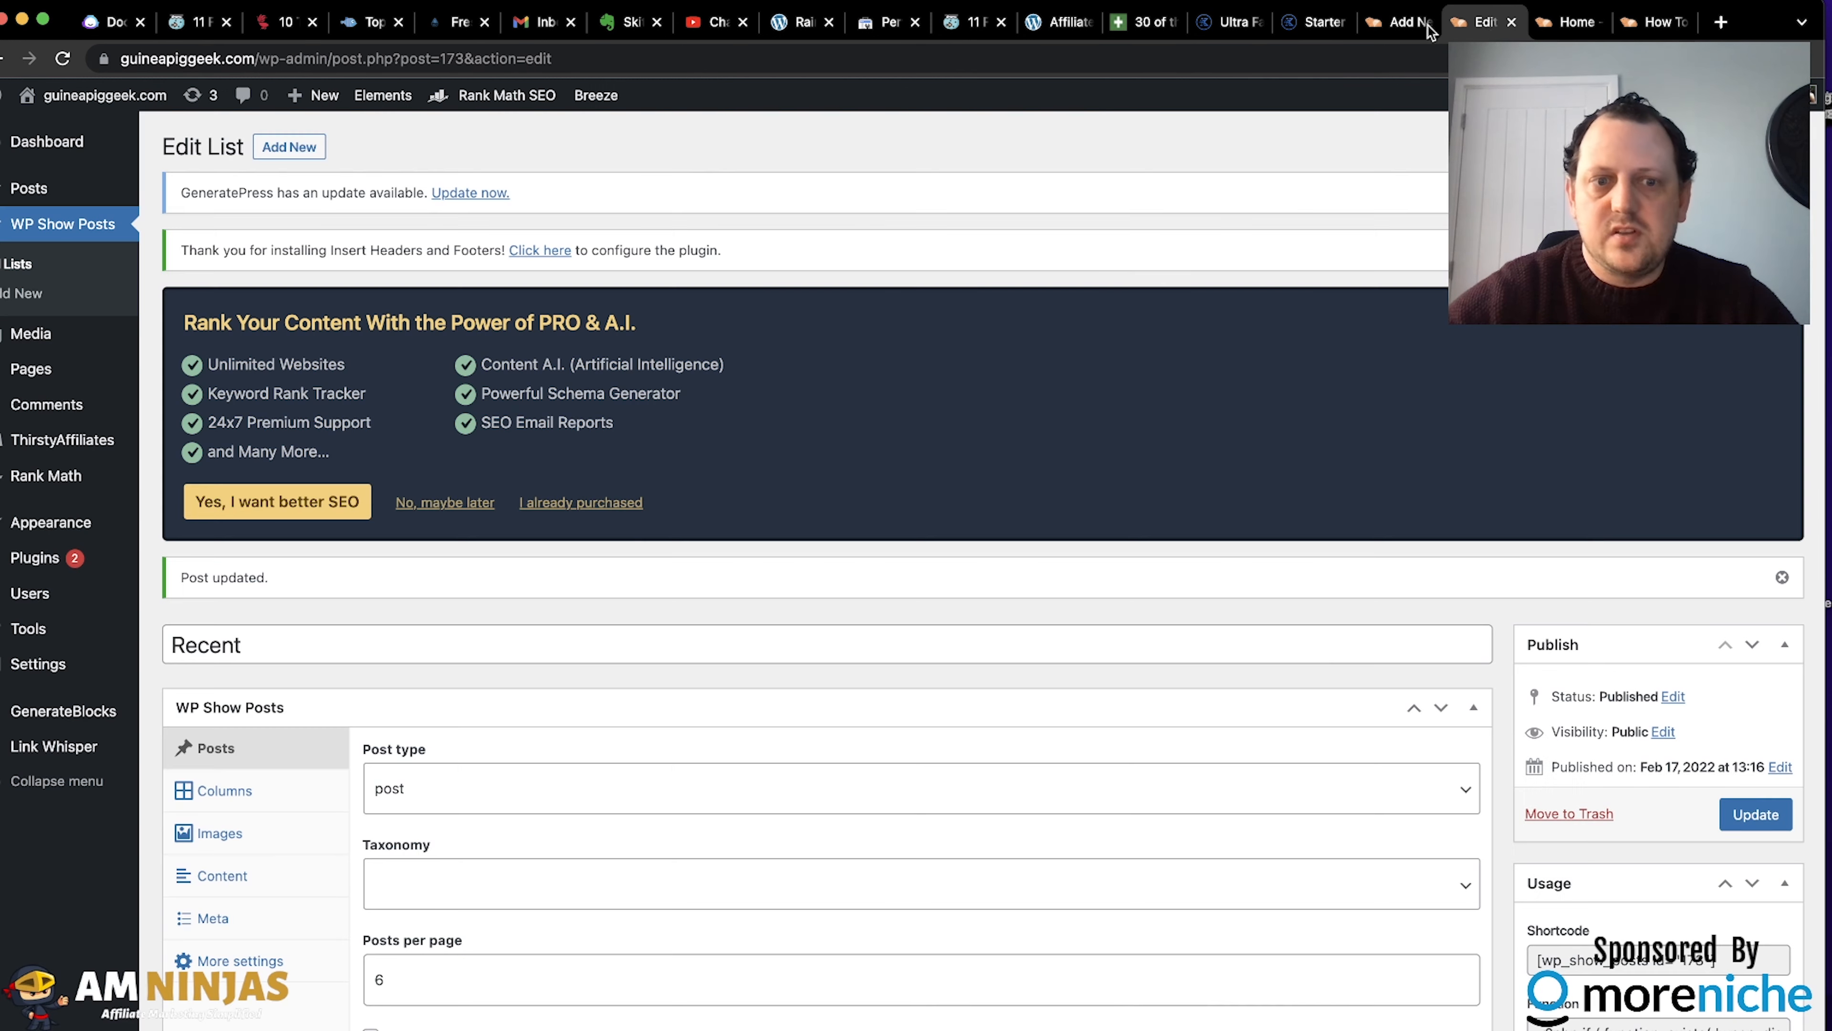
left_click(1399, 22)
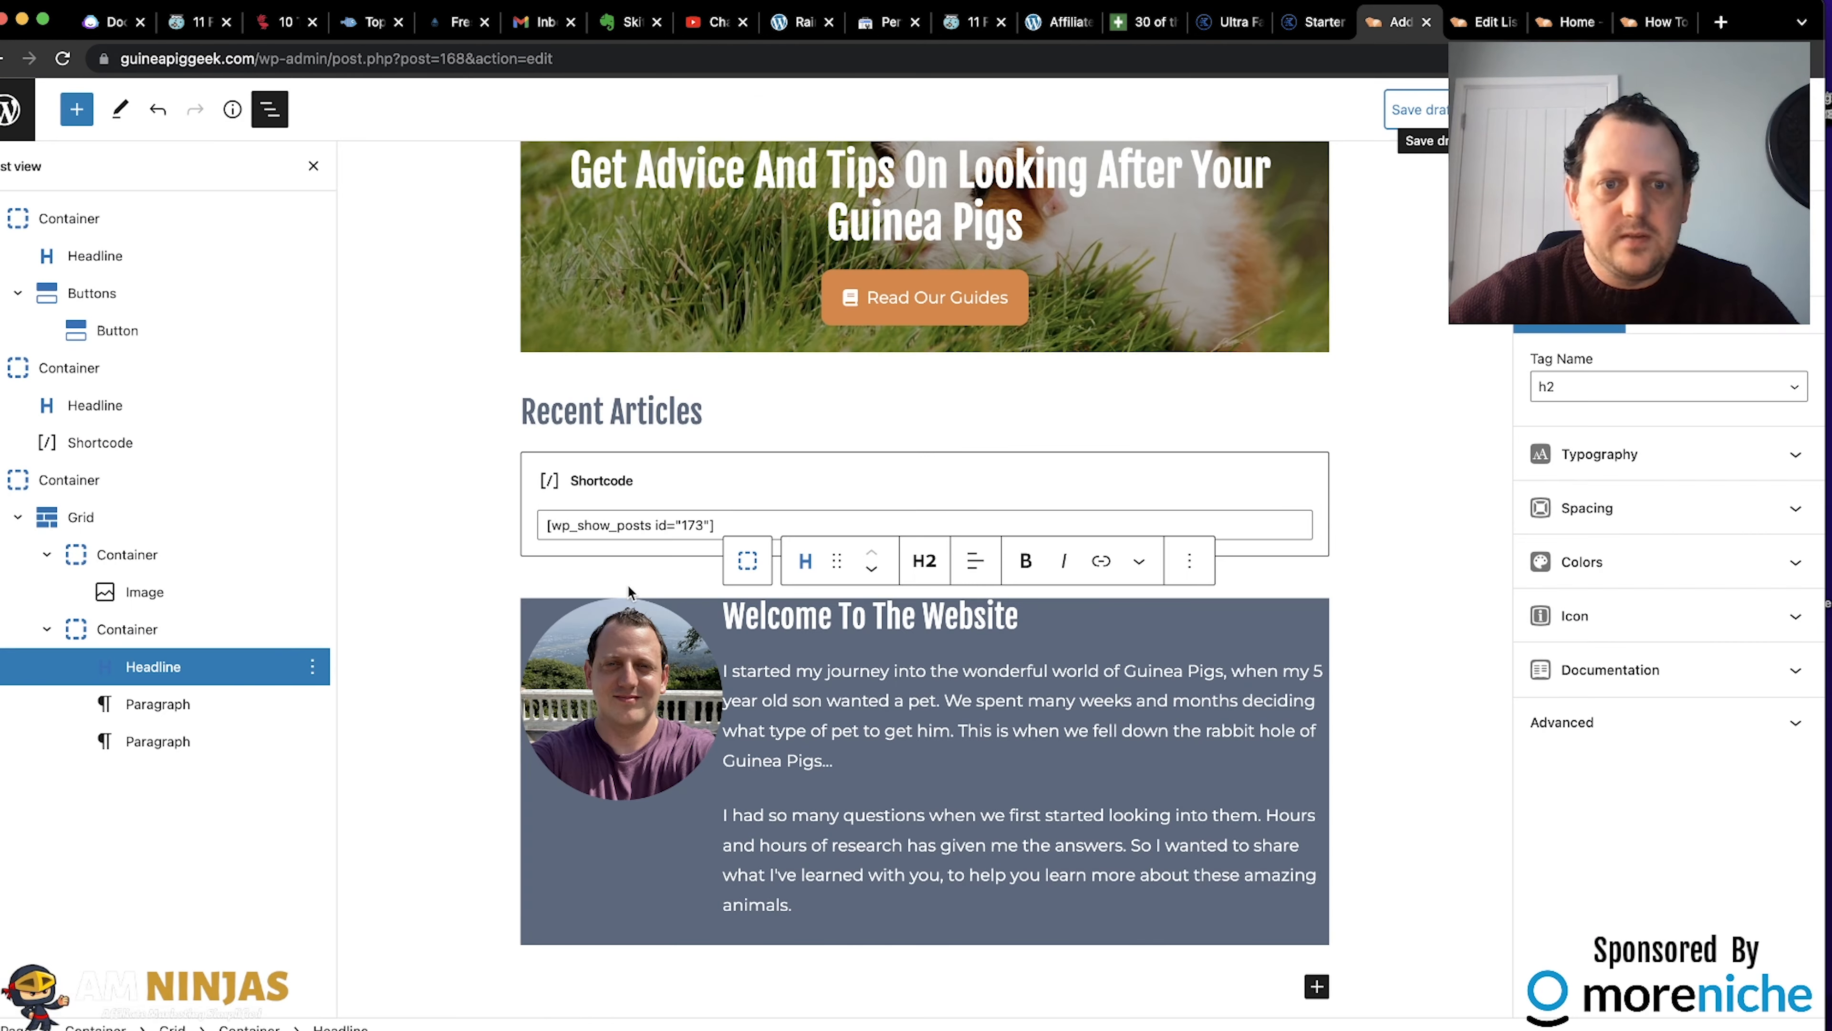
left_click(70, 482)
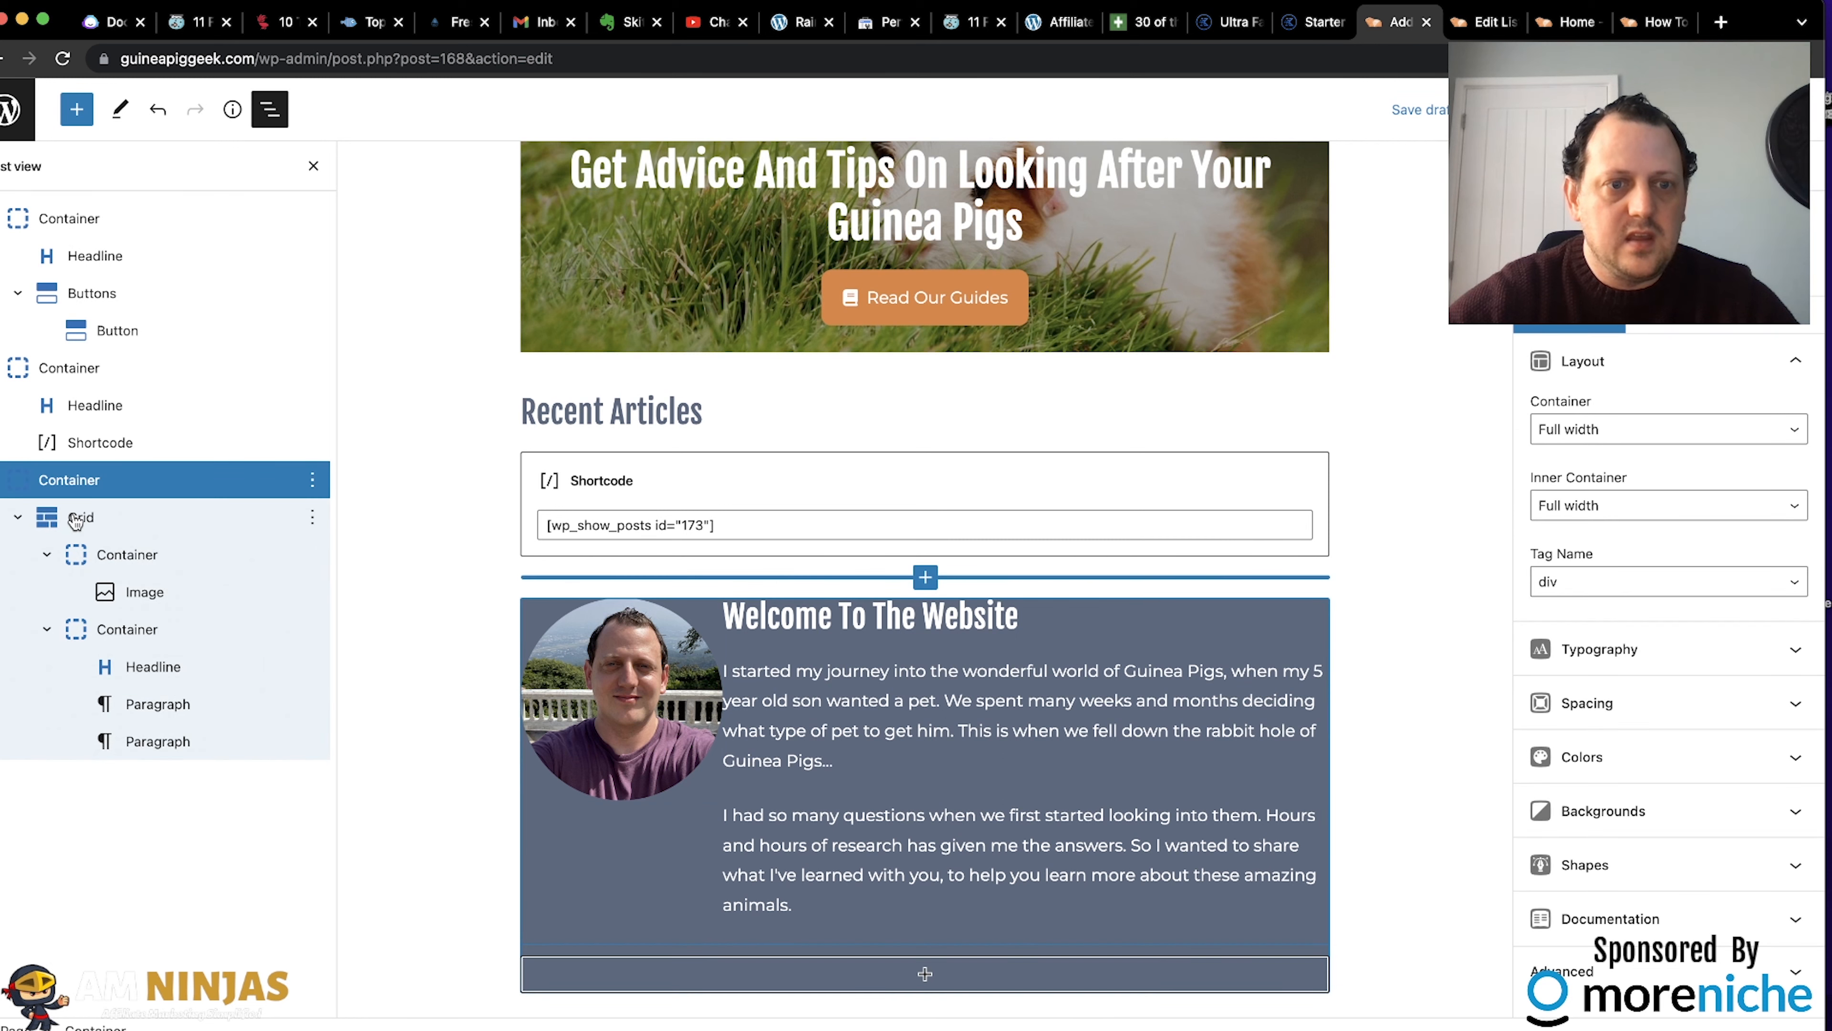
left_click(313, 517)
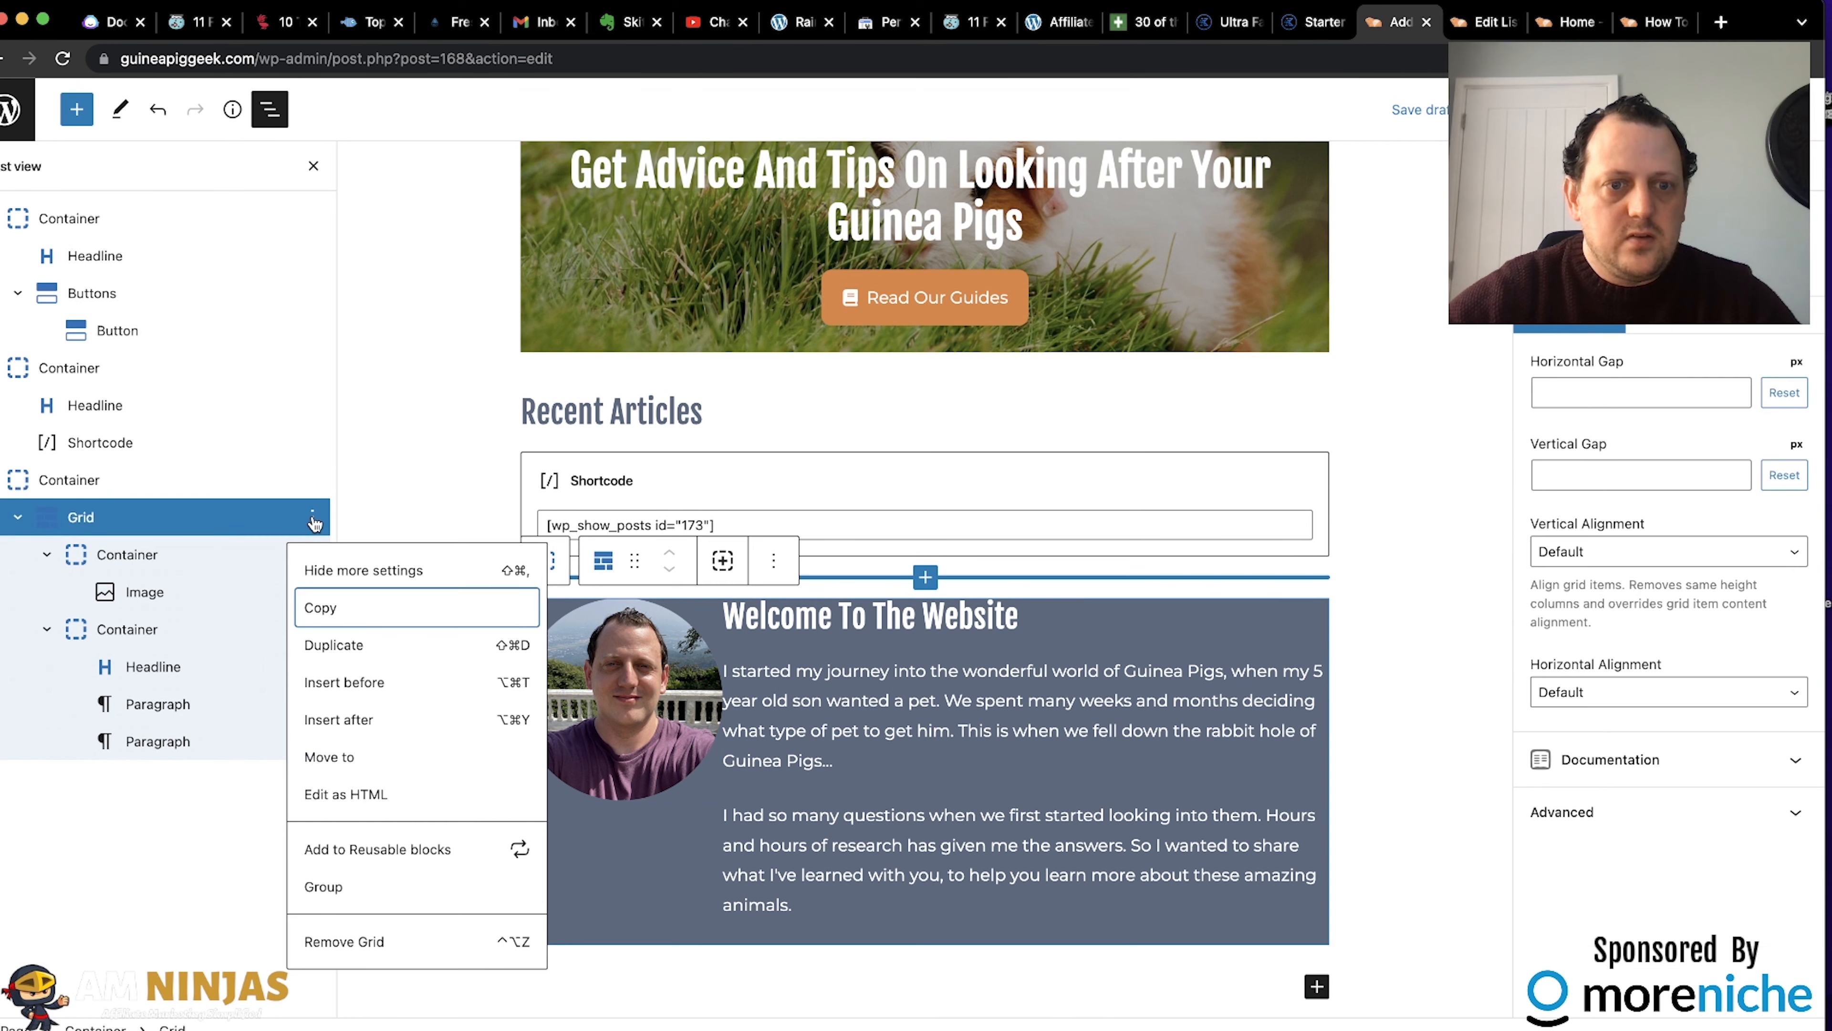
left_click(349, 681)
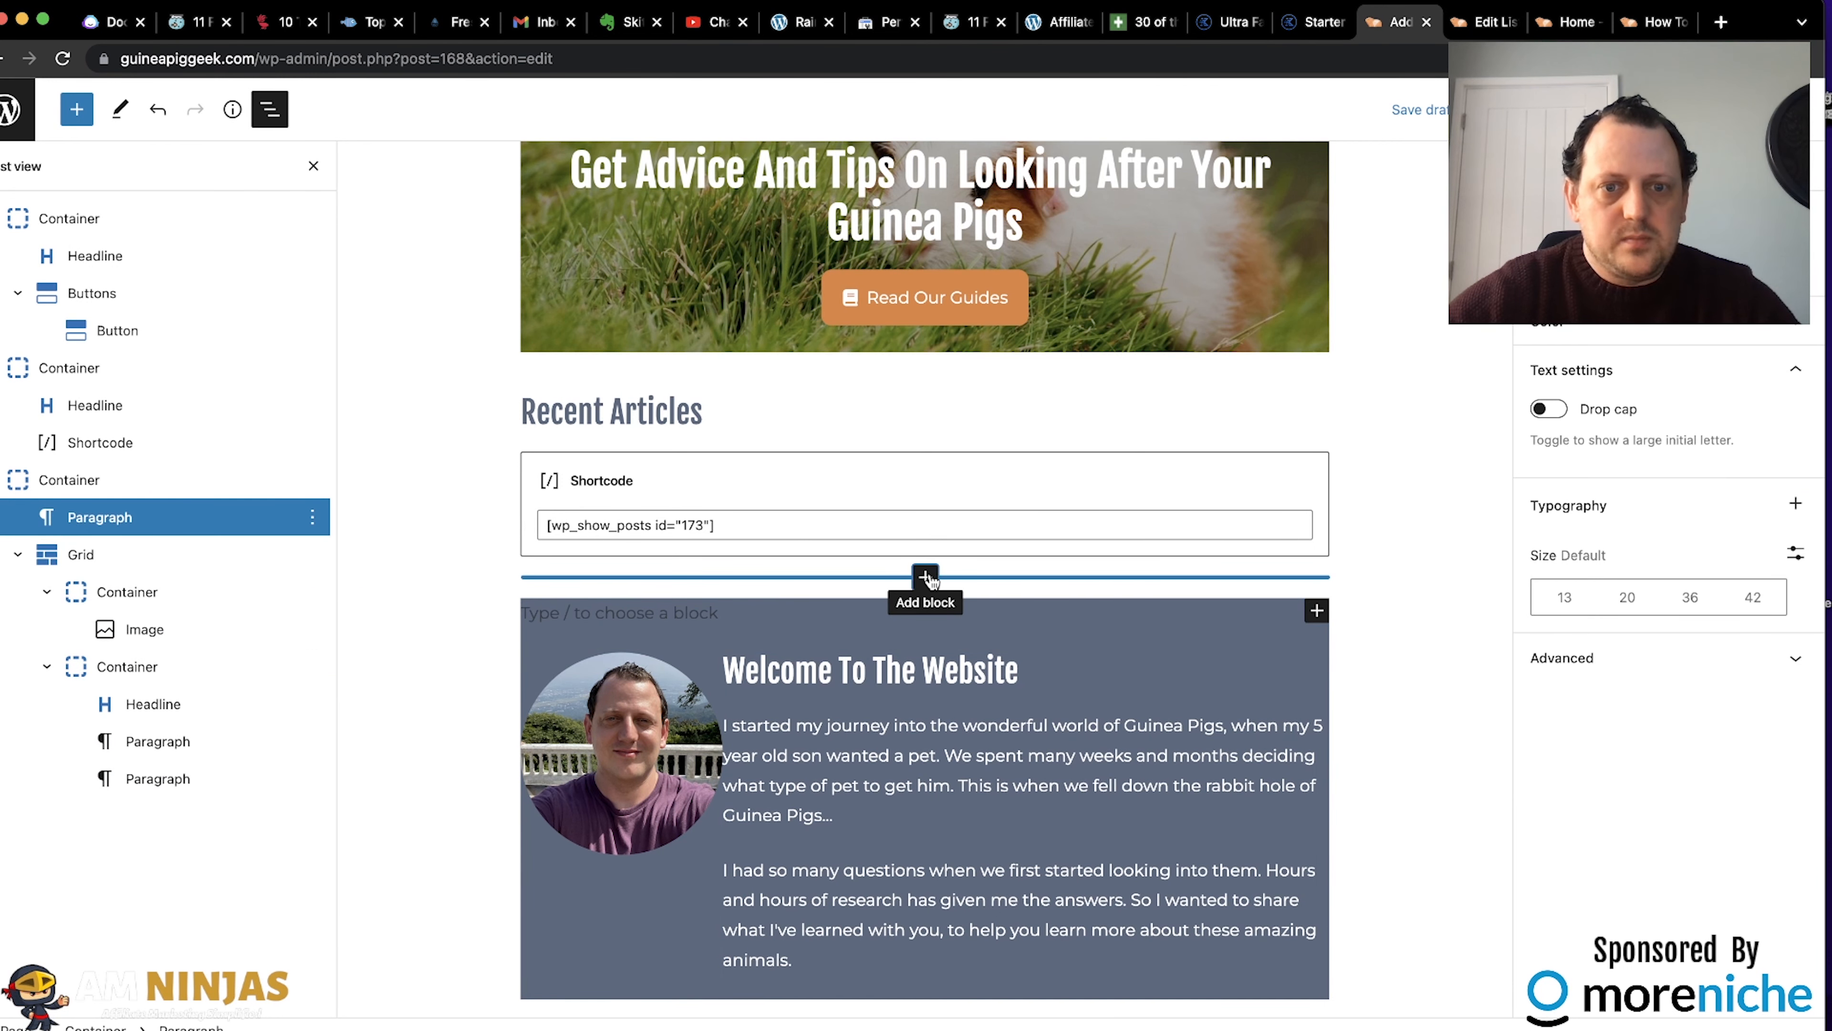
left_click(926, 576)
left_click(538, 613)
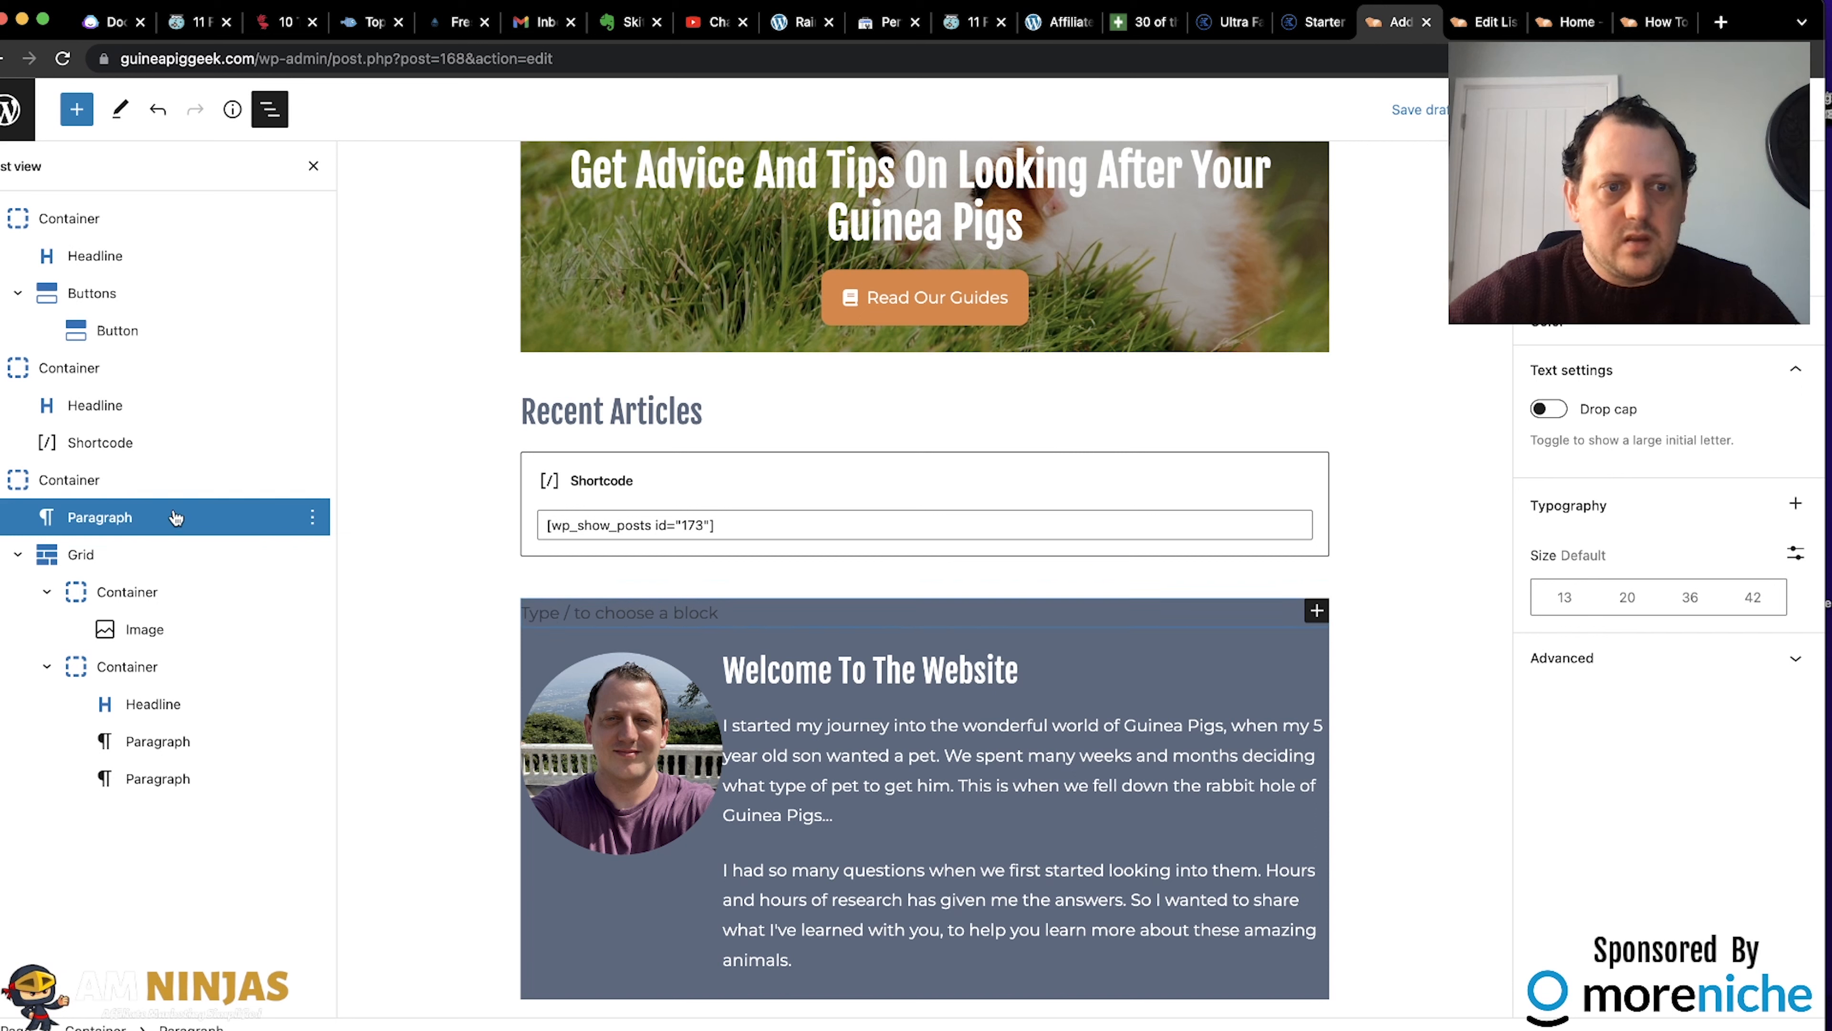
Replace the empty paragraph above the author grid with a new Container block.
left_click(313, 517)
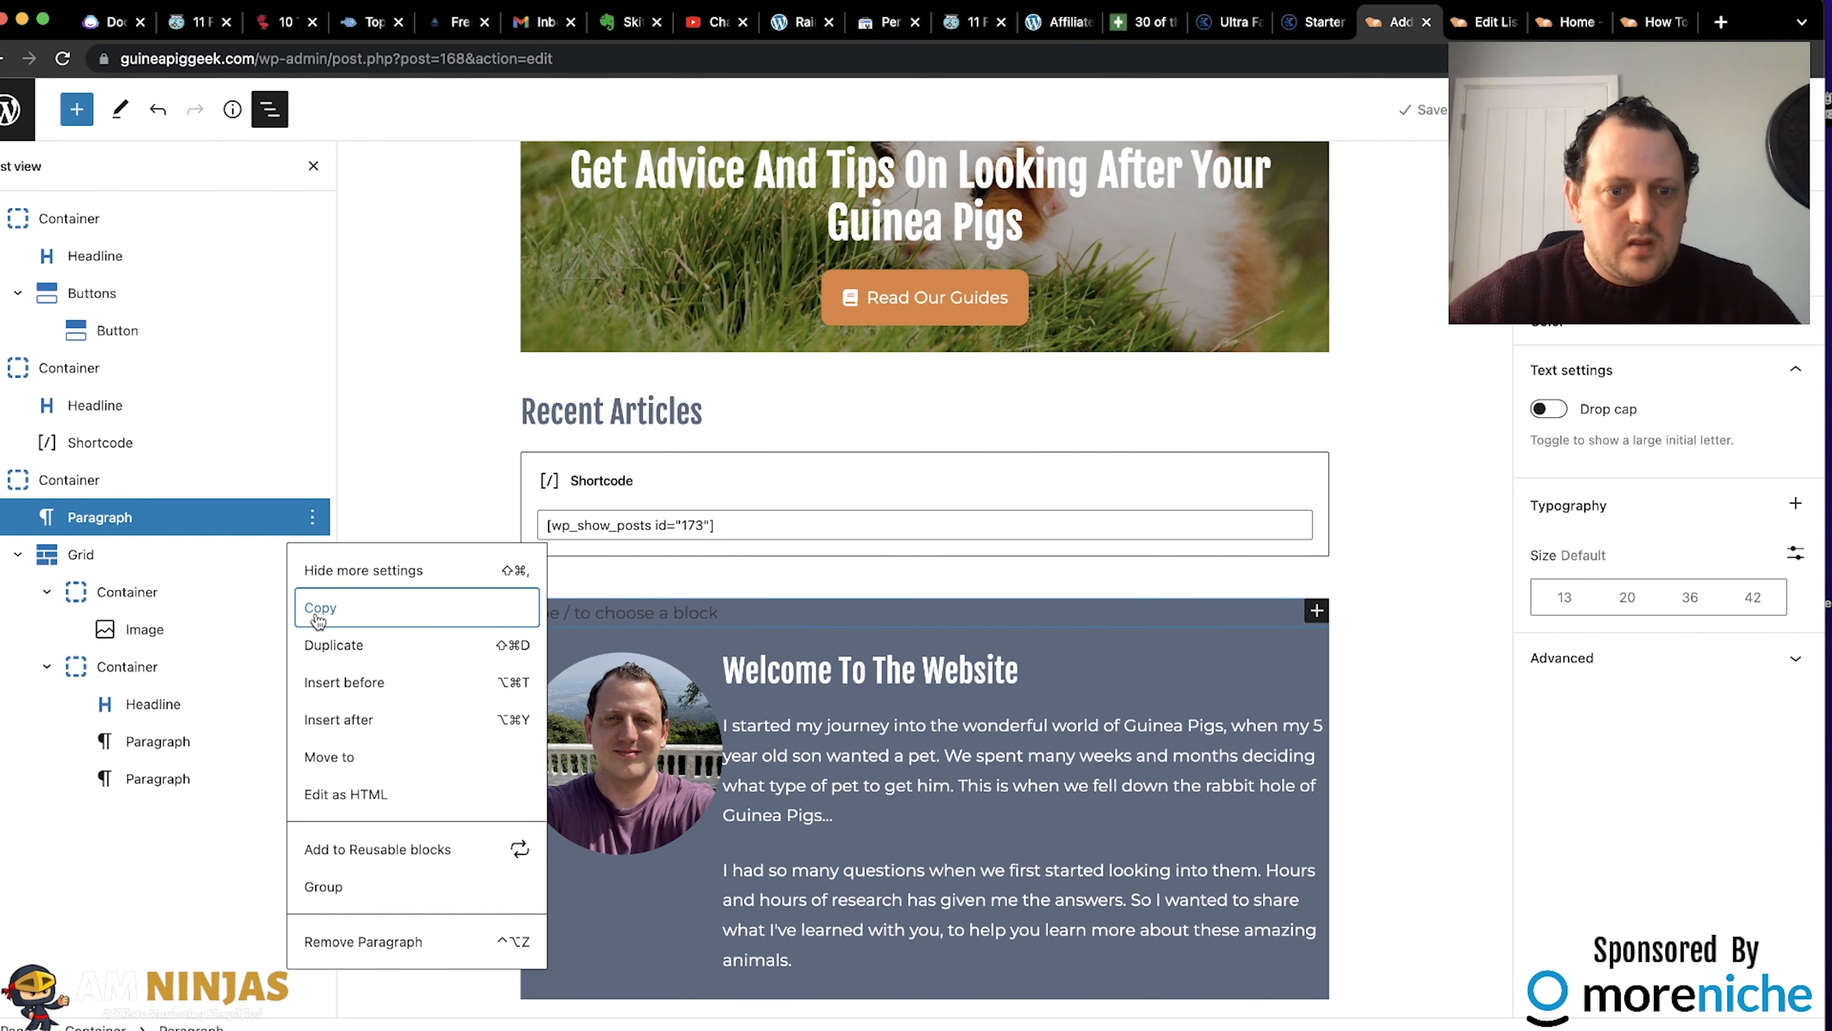
left_click(1260, 589)
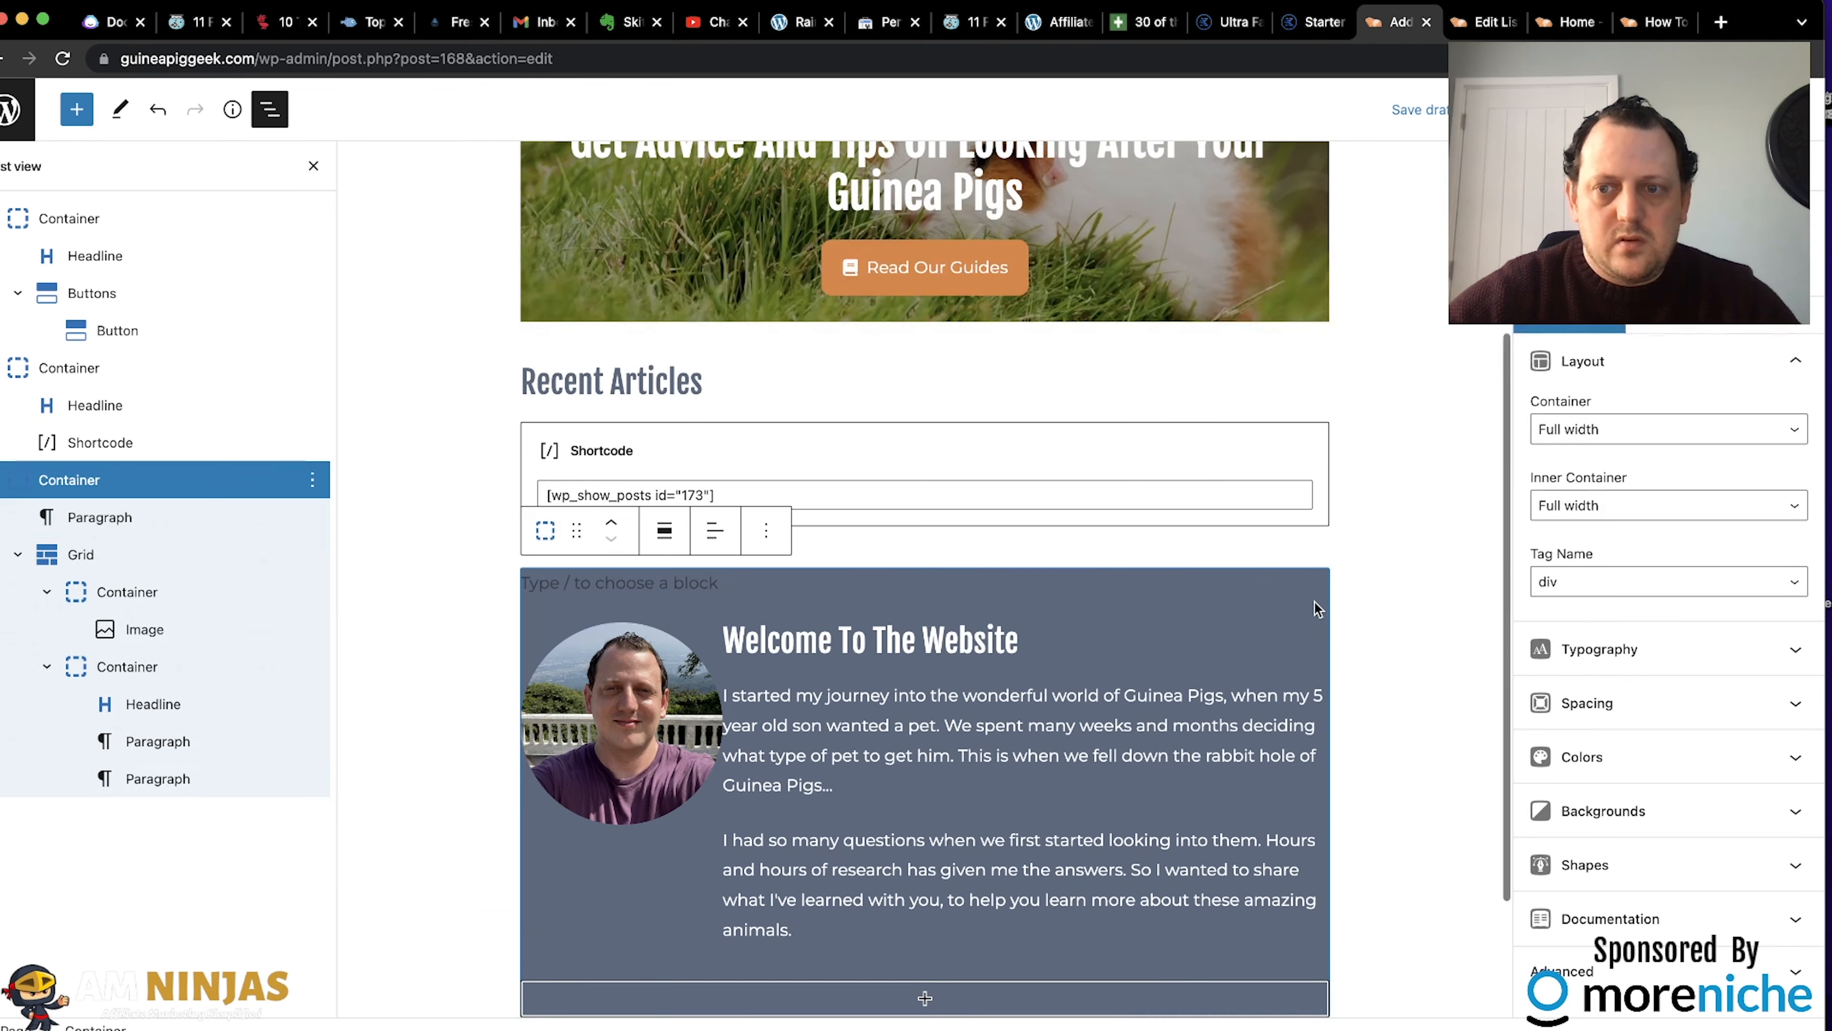
left_click(1304, 589)
left_click(1318, 582)
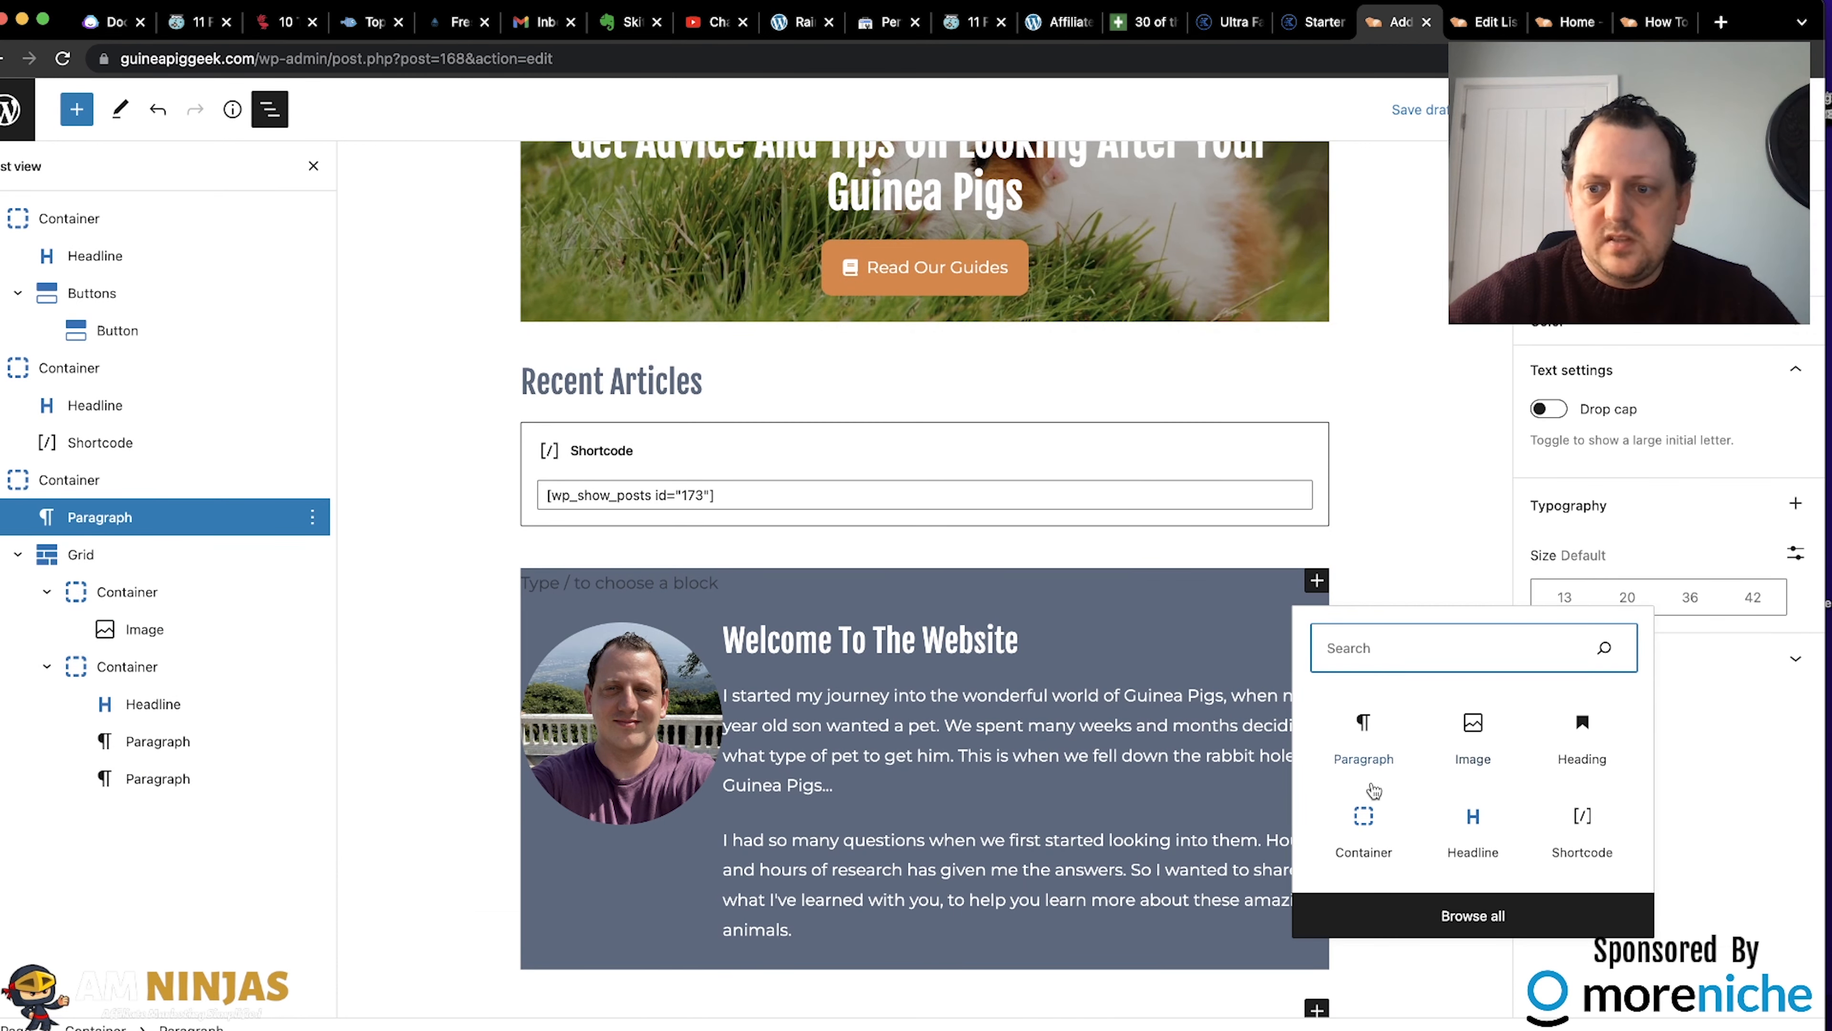
left_click(1362, 820)
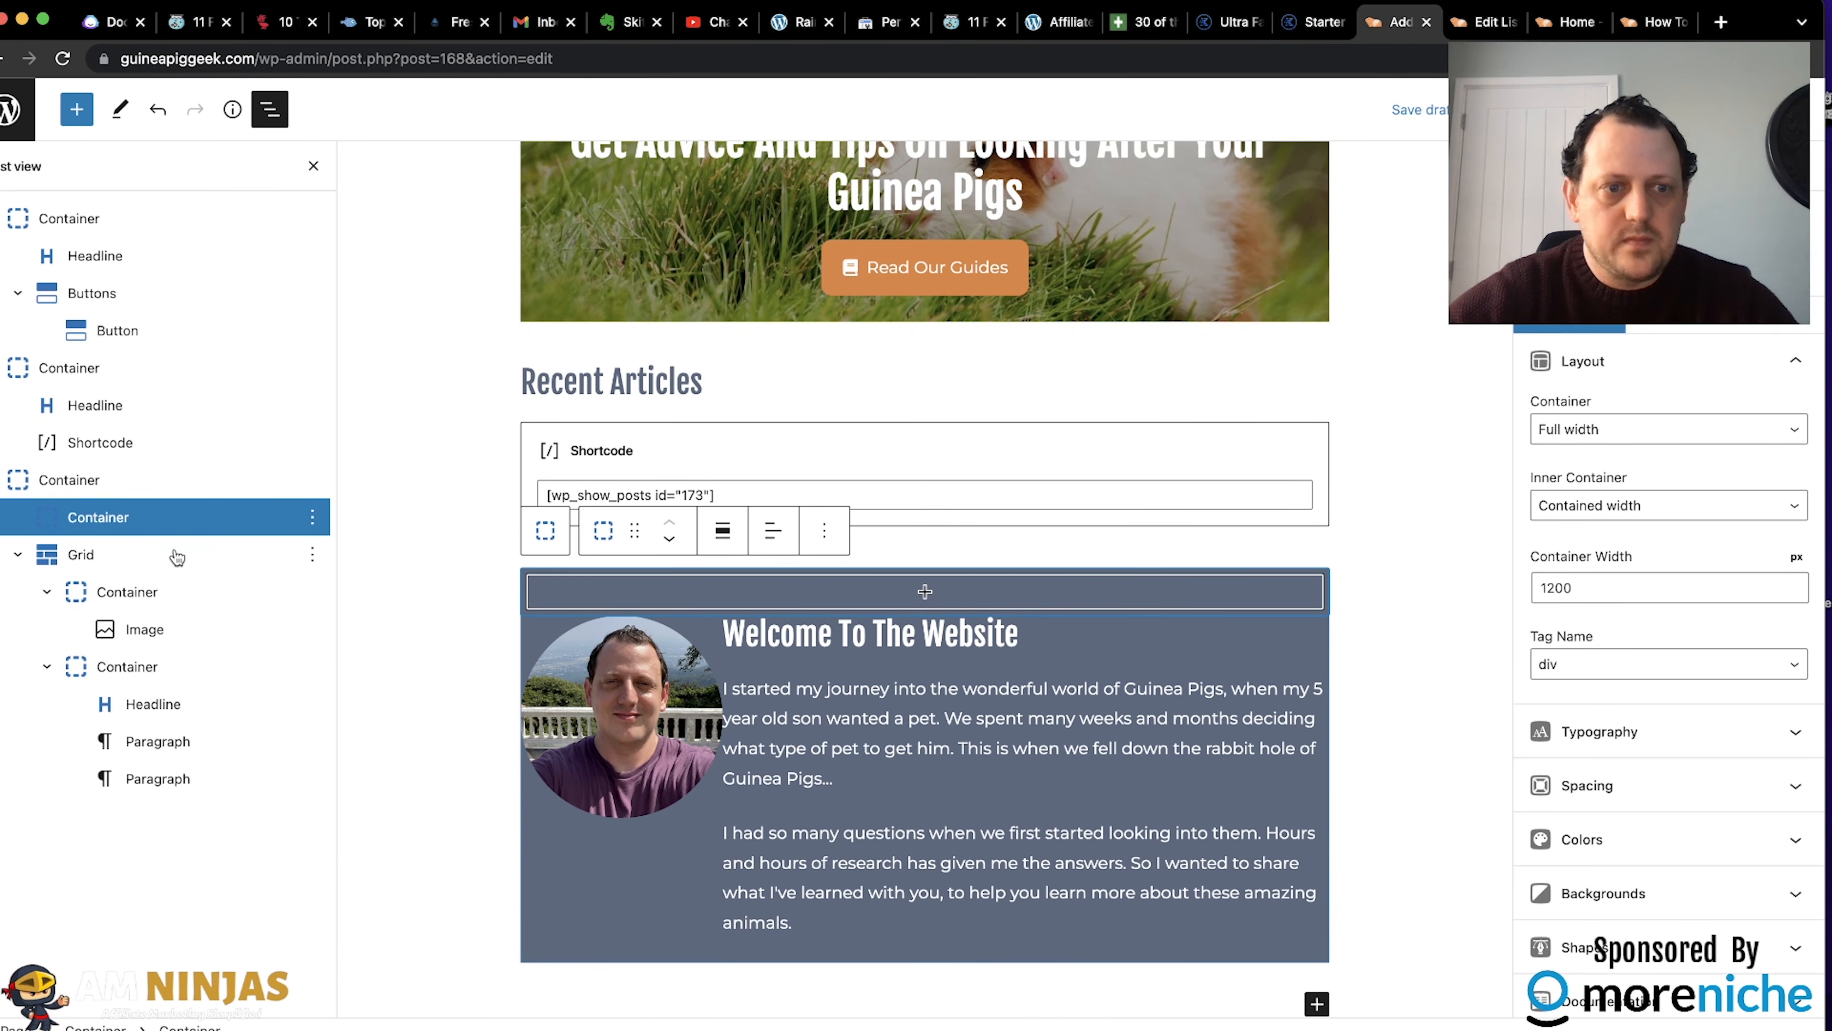
Nest the author grid inside the new container with the help of a temporary paragraph, and remove that empty paragraph.
left_click(47, 563)
left_click_drag(47, 563, 88, 530)
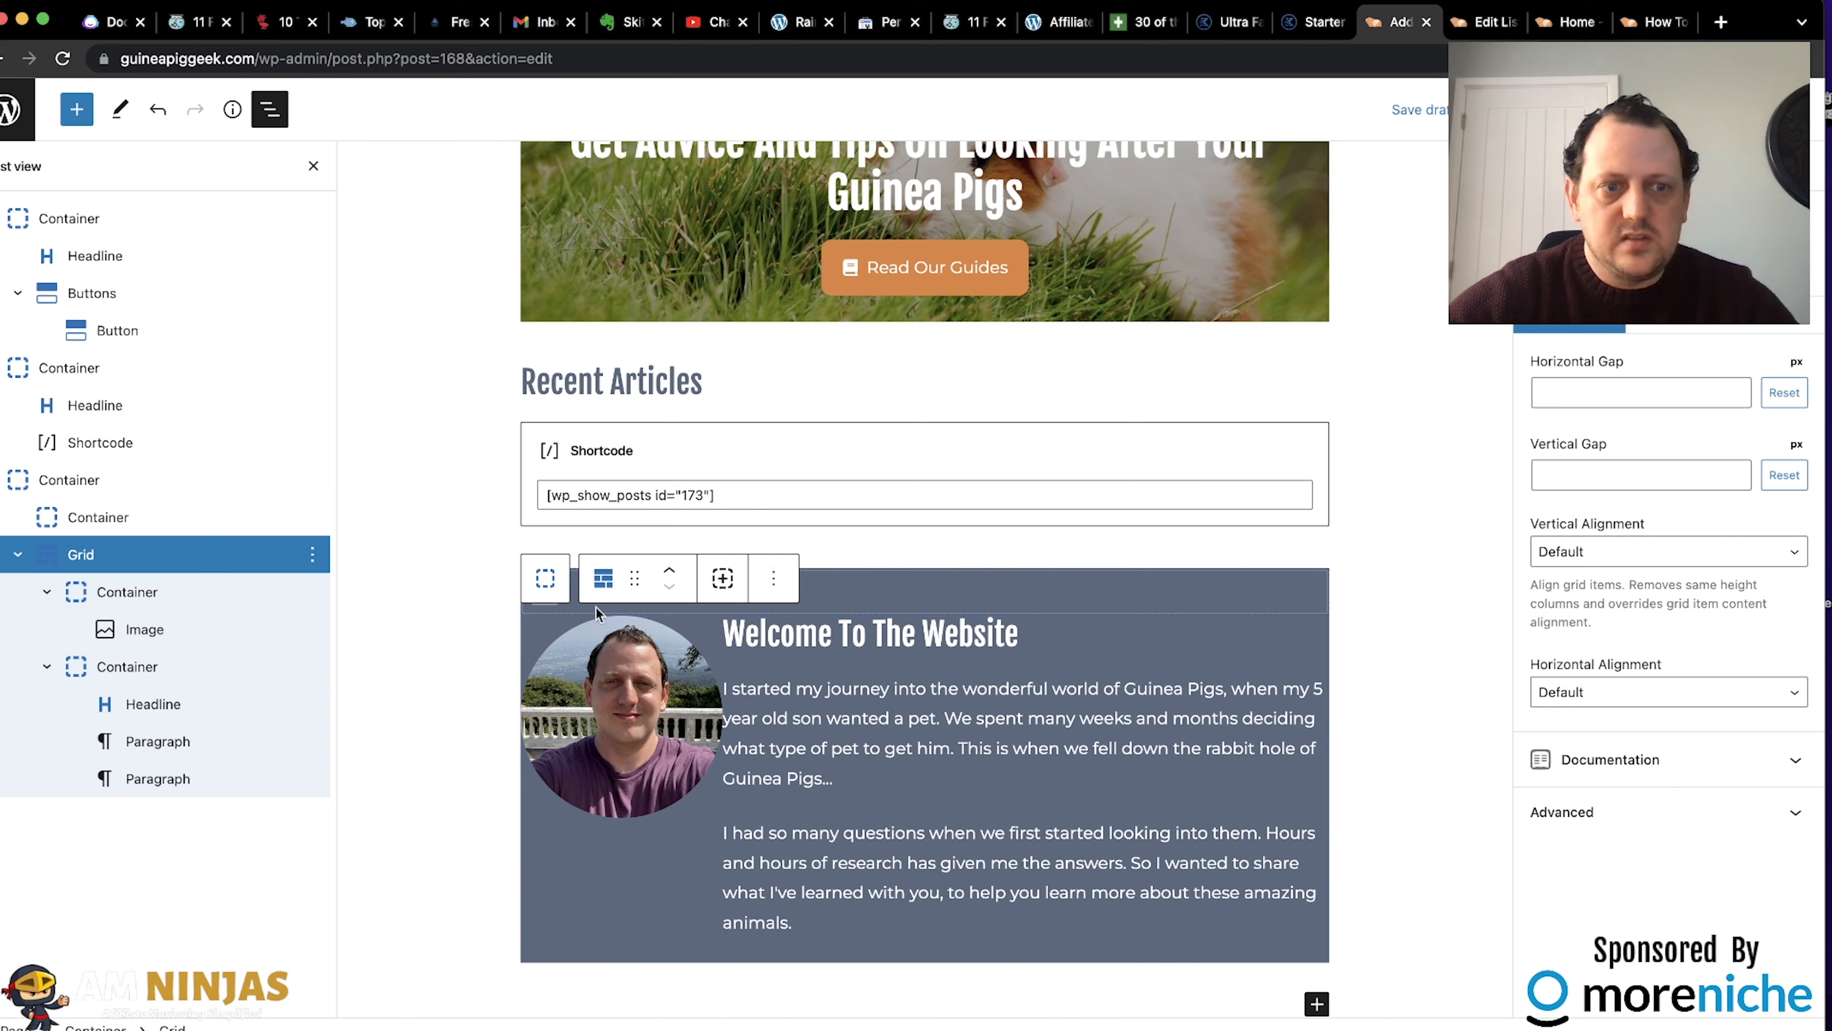
left_click(911, 603)
left_click(912, 593)
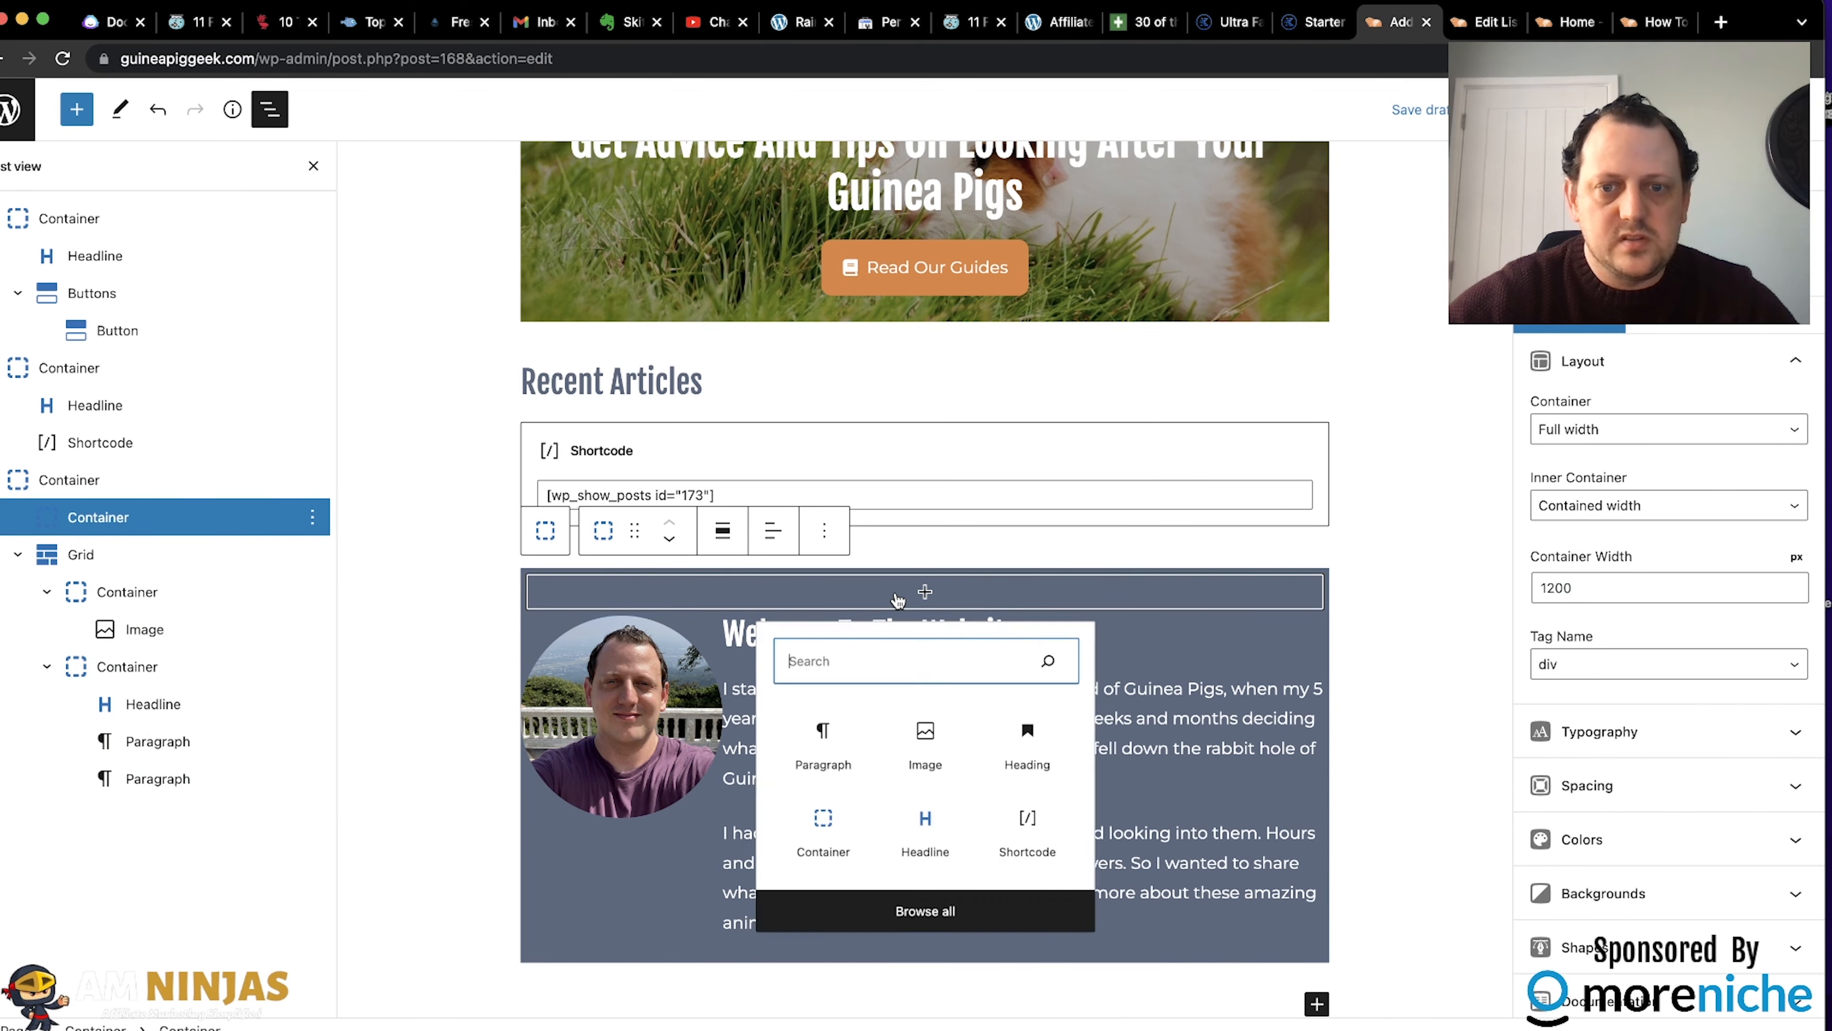
left_click(826, 794)
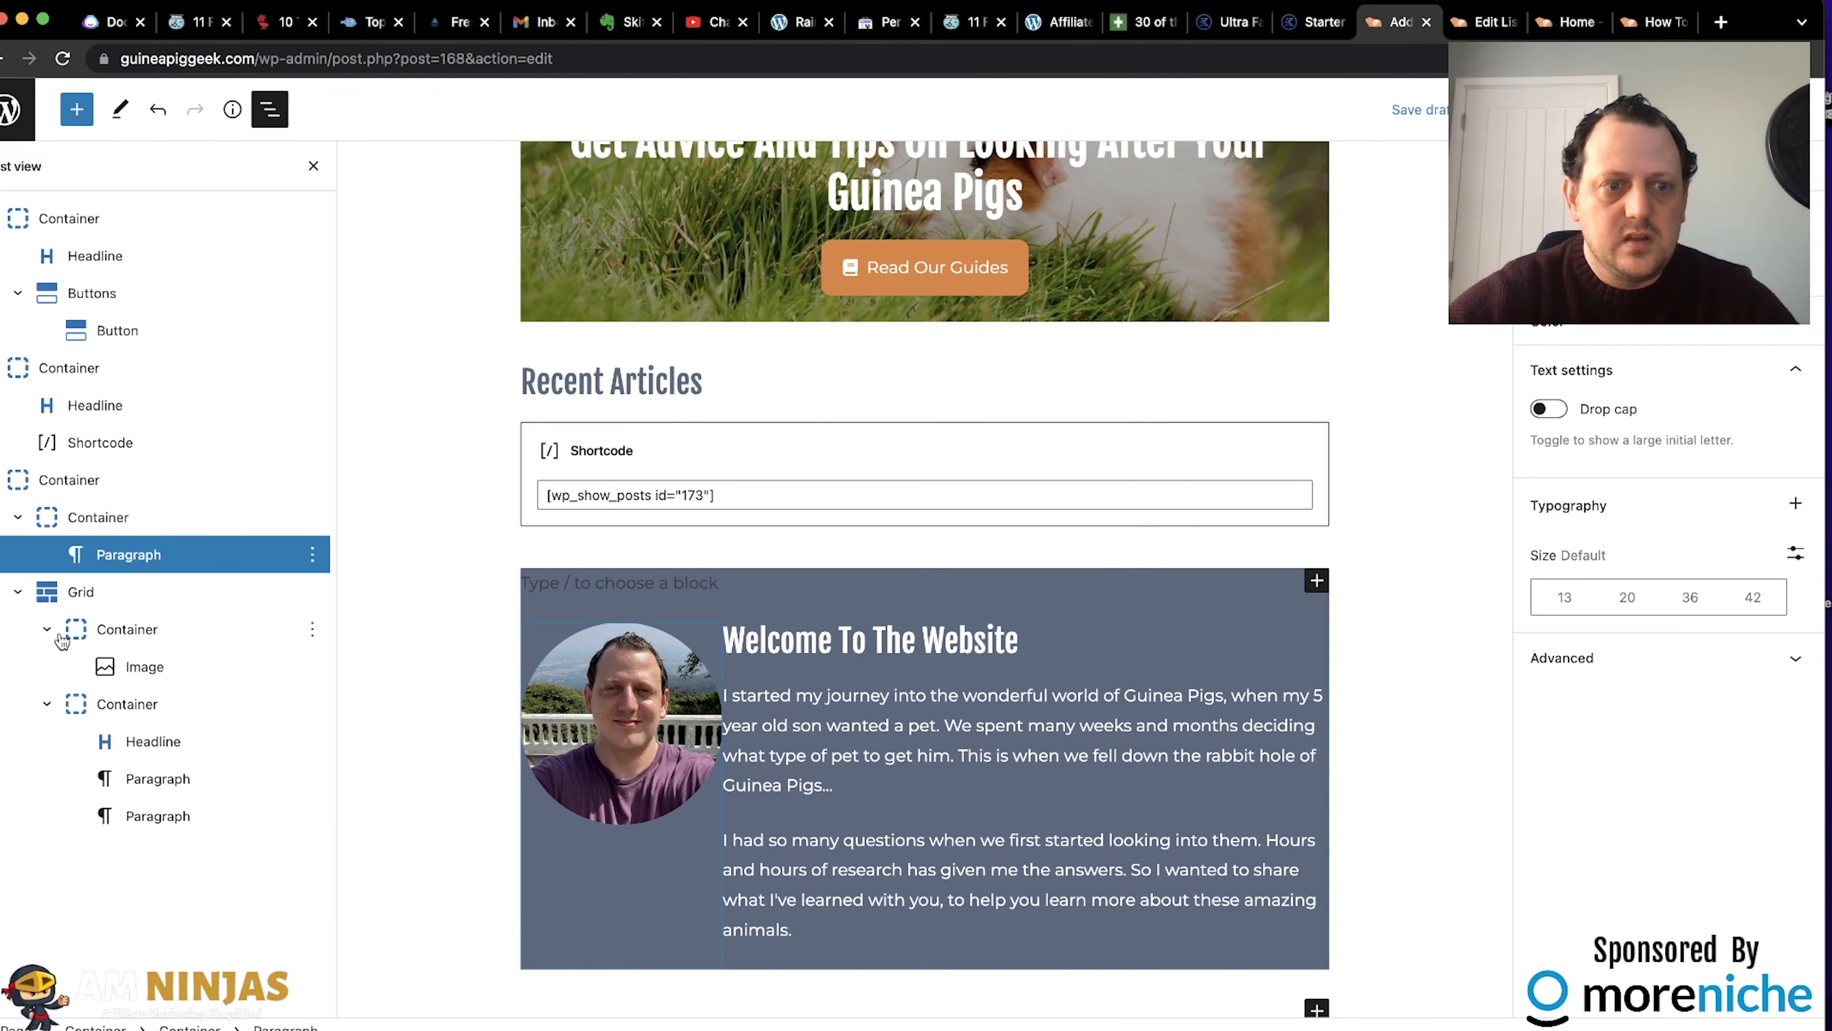
left_click_drag(44, 593, 109, 545)
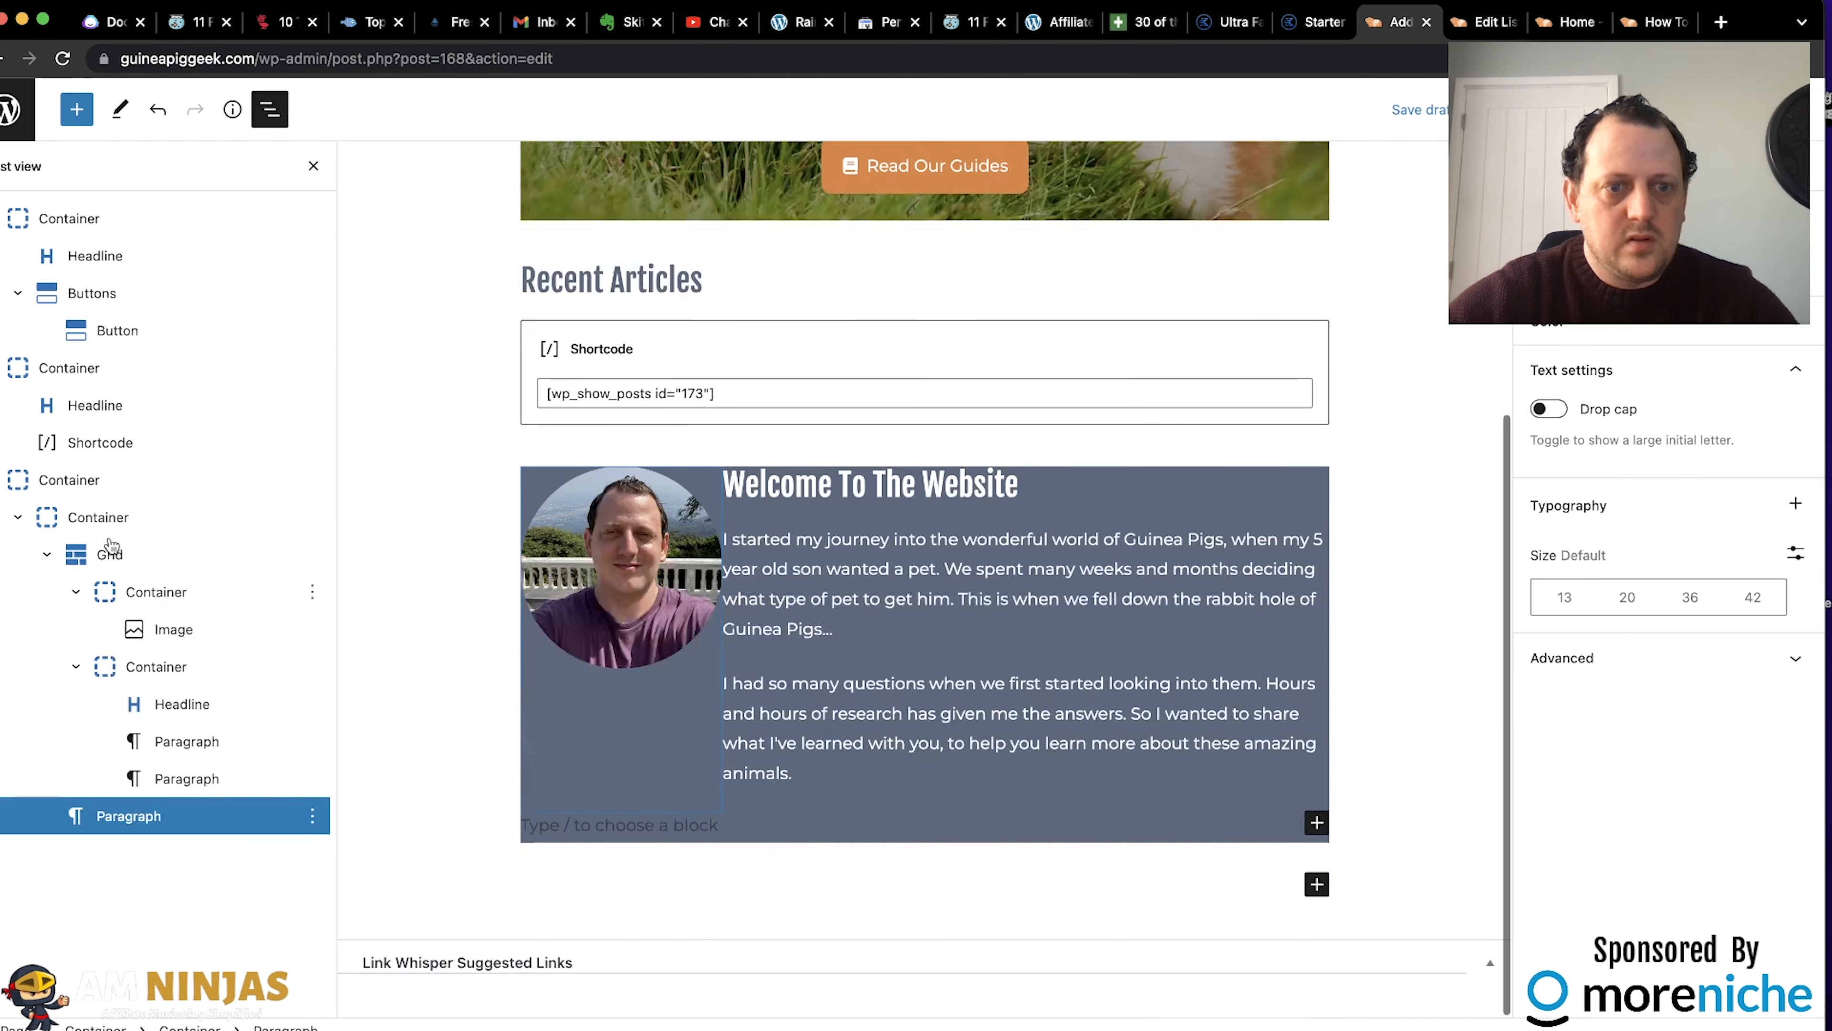
left_click(312, 815)
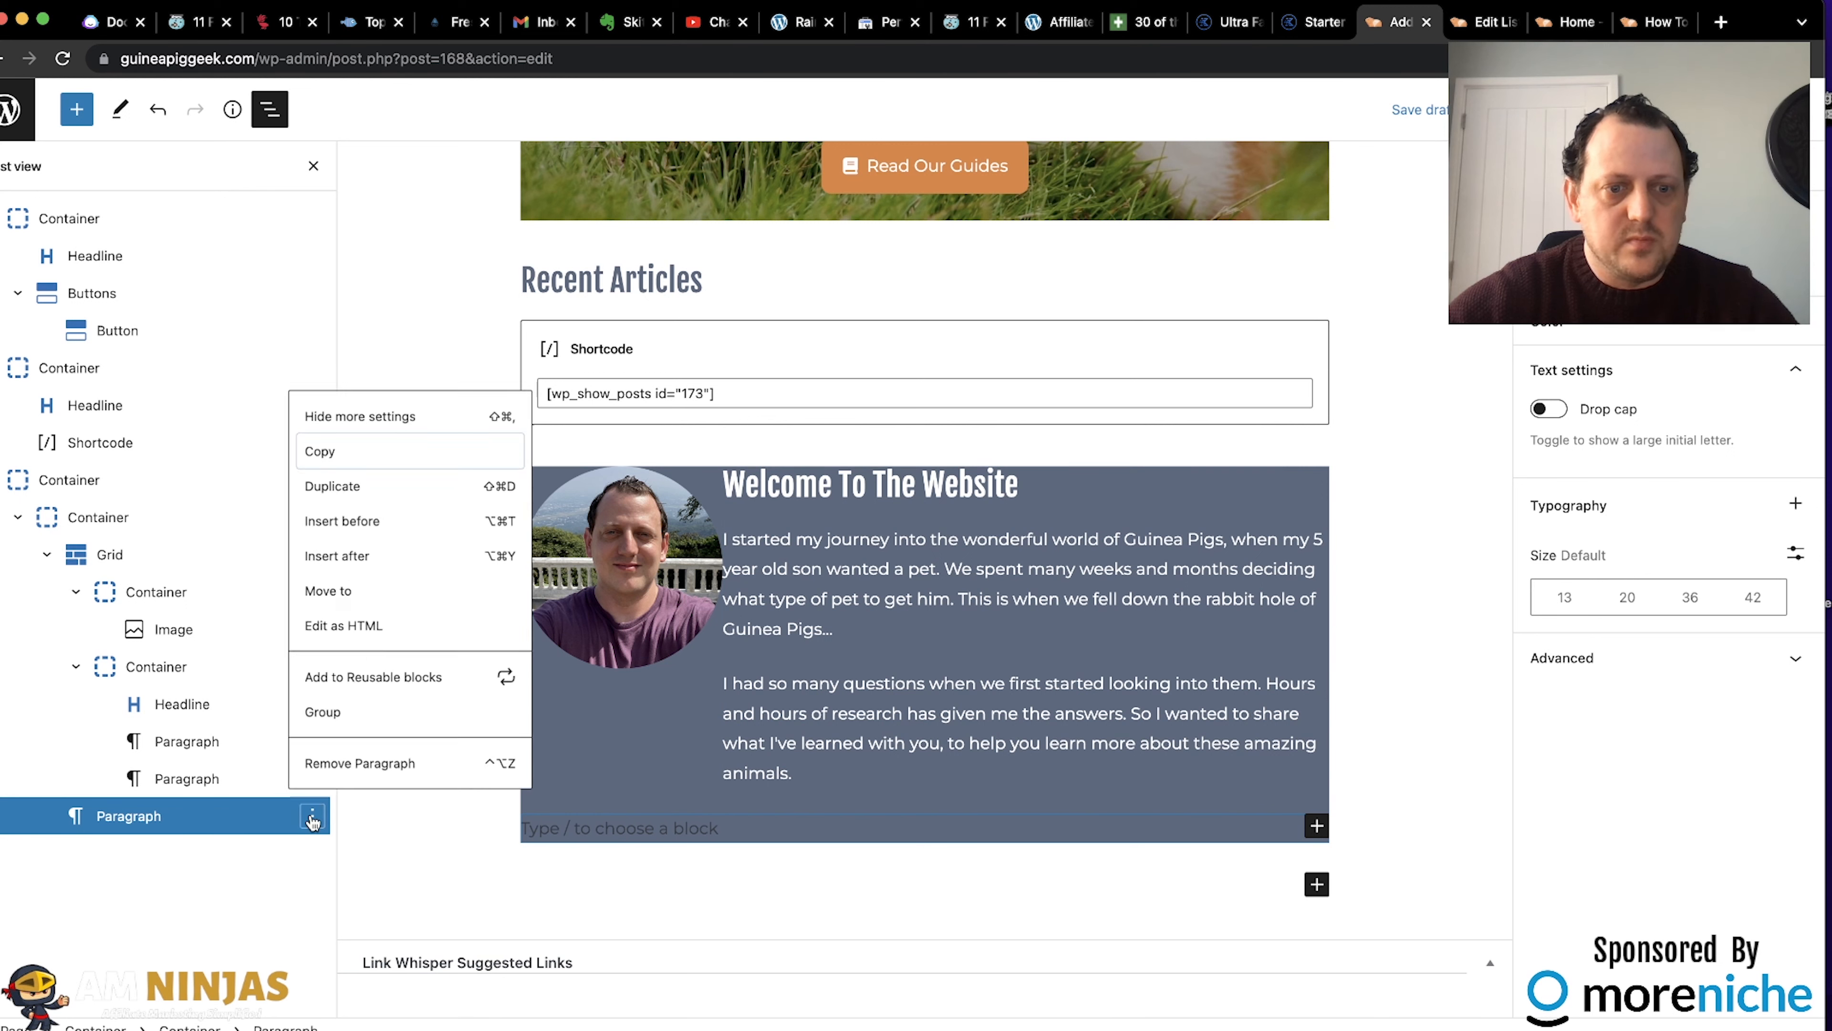
left_click(351, 765)
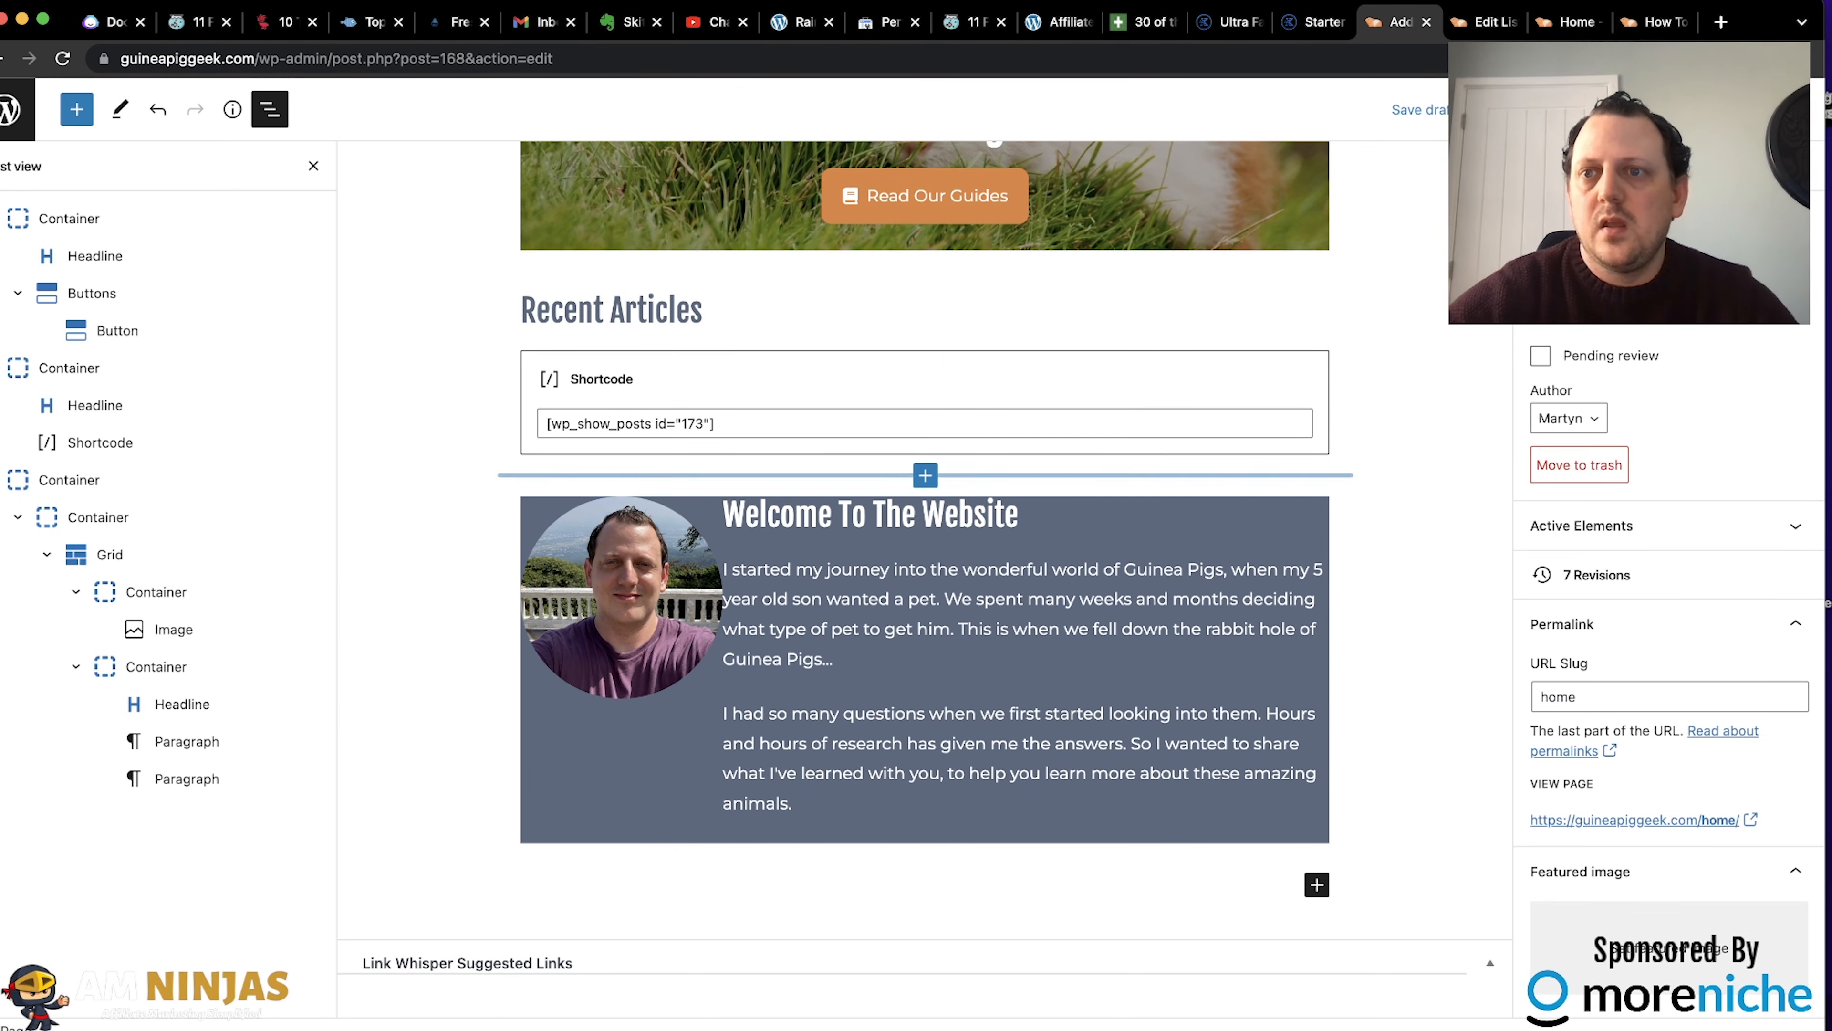
Save the Home page draft and check the width of the author section's content in the preview.
left_click(1427, 122)
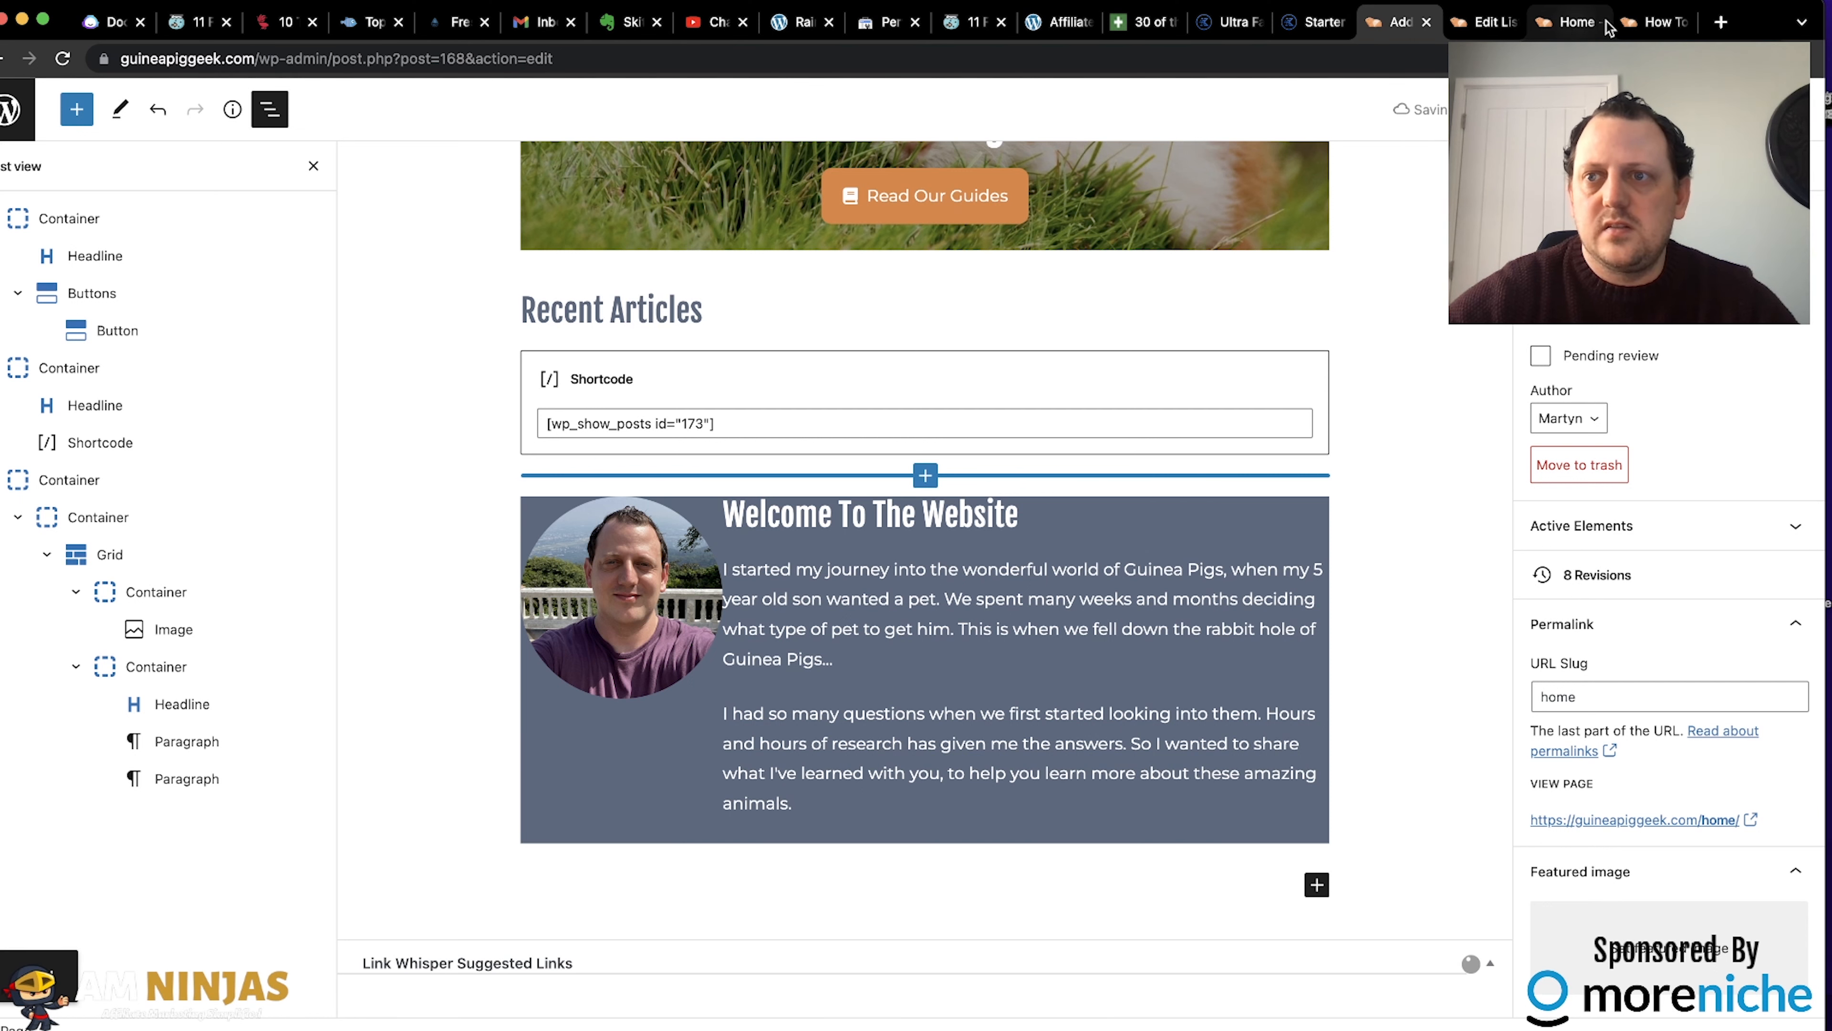
left_click(1578, 27)
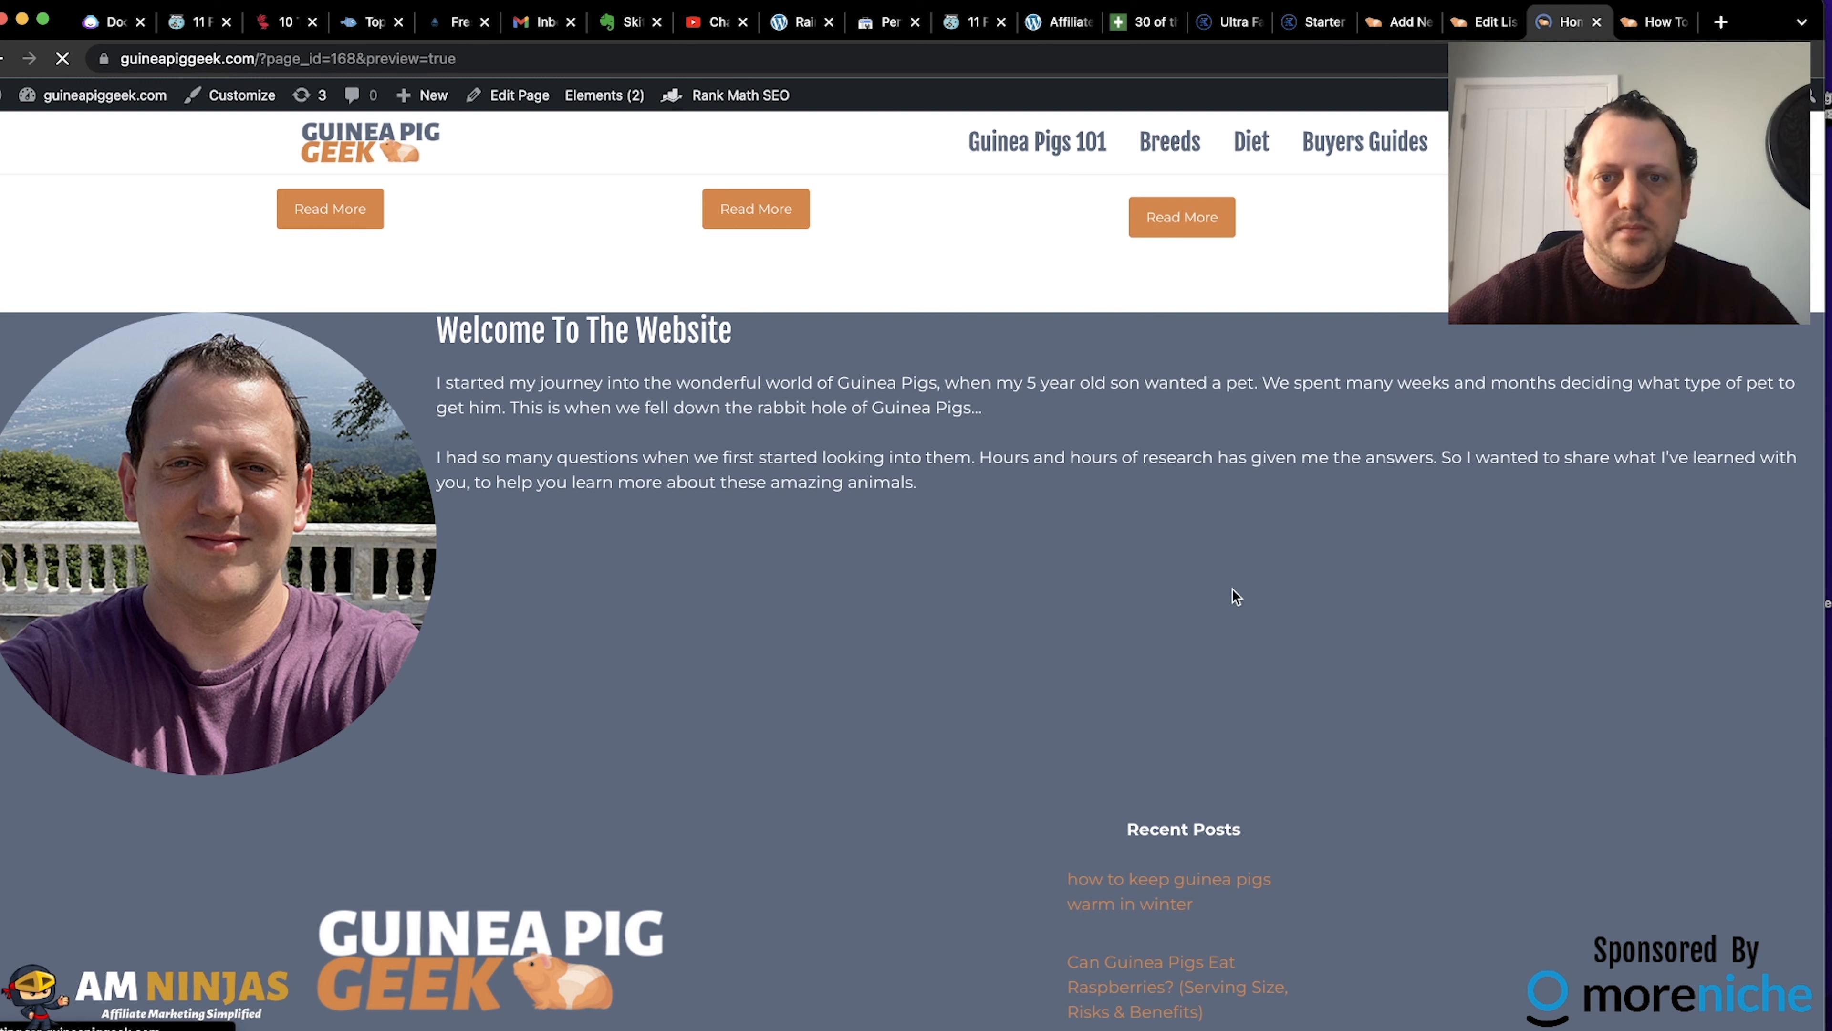
scroll(1112, 621, "up", 2)
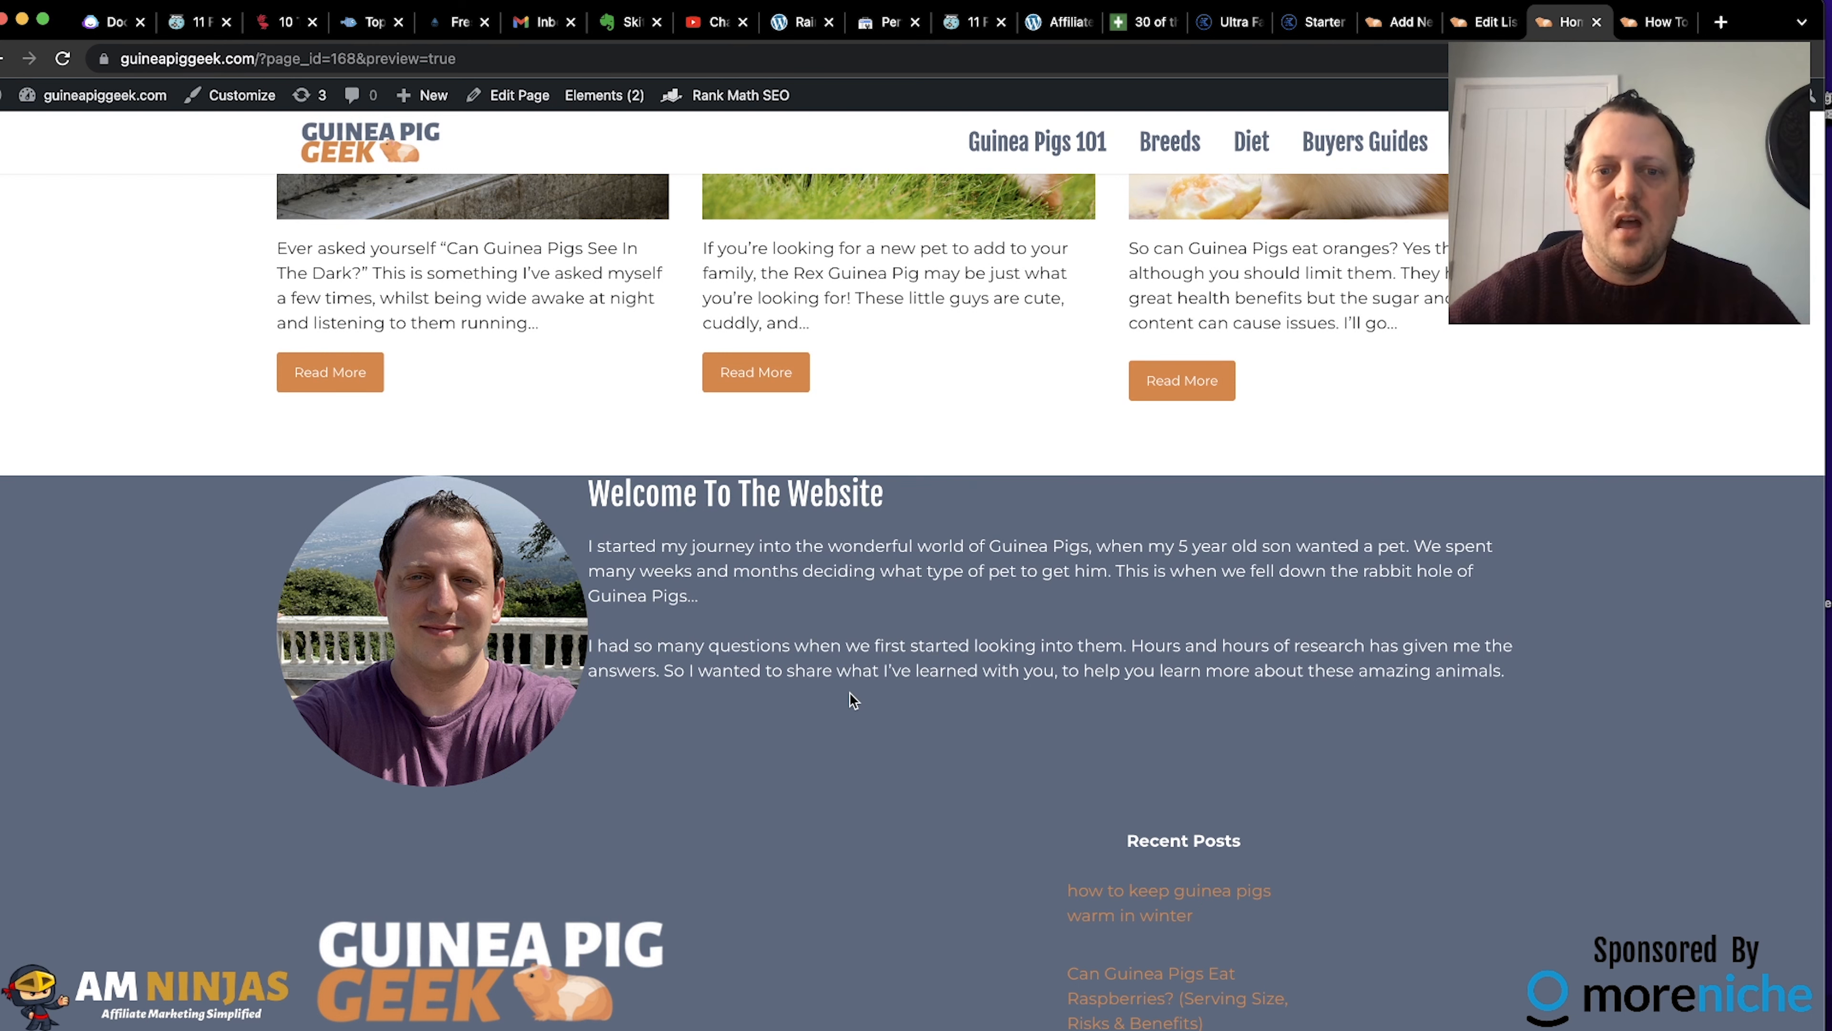
scroll(1078, 735, "down", 1)
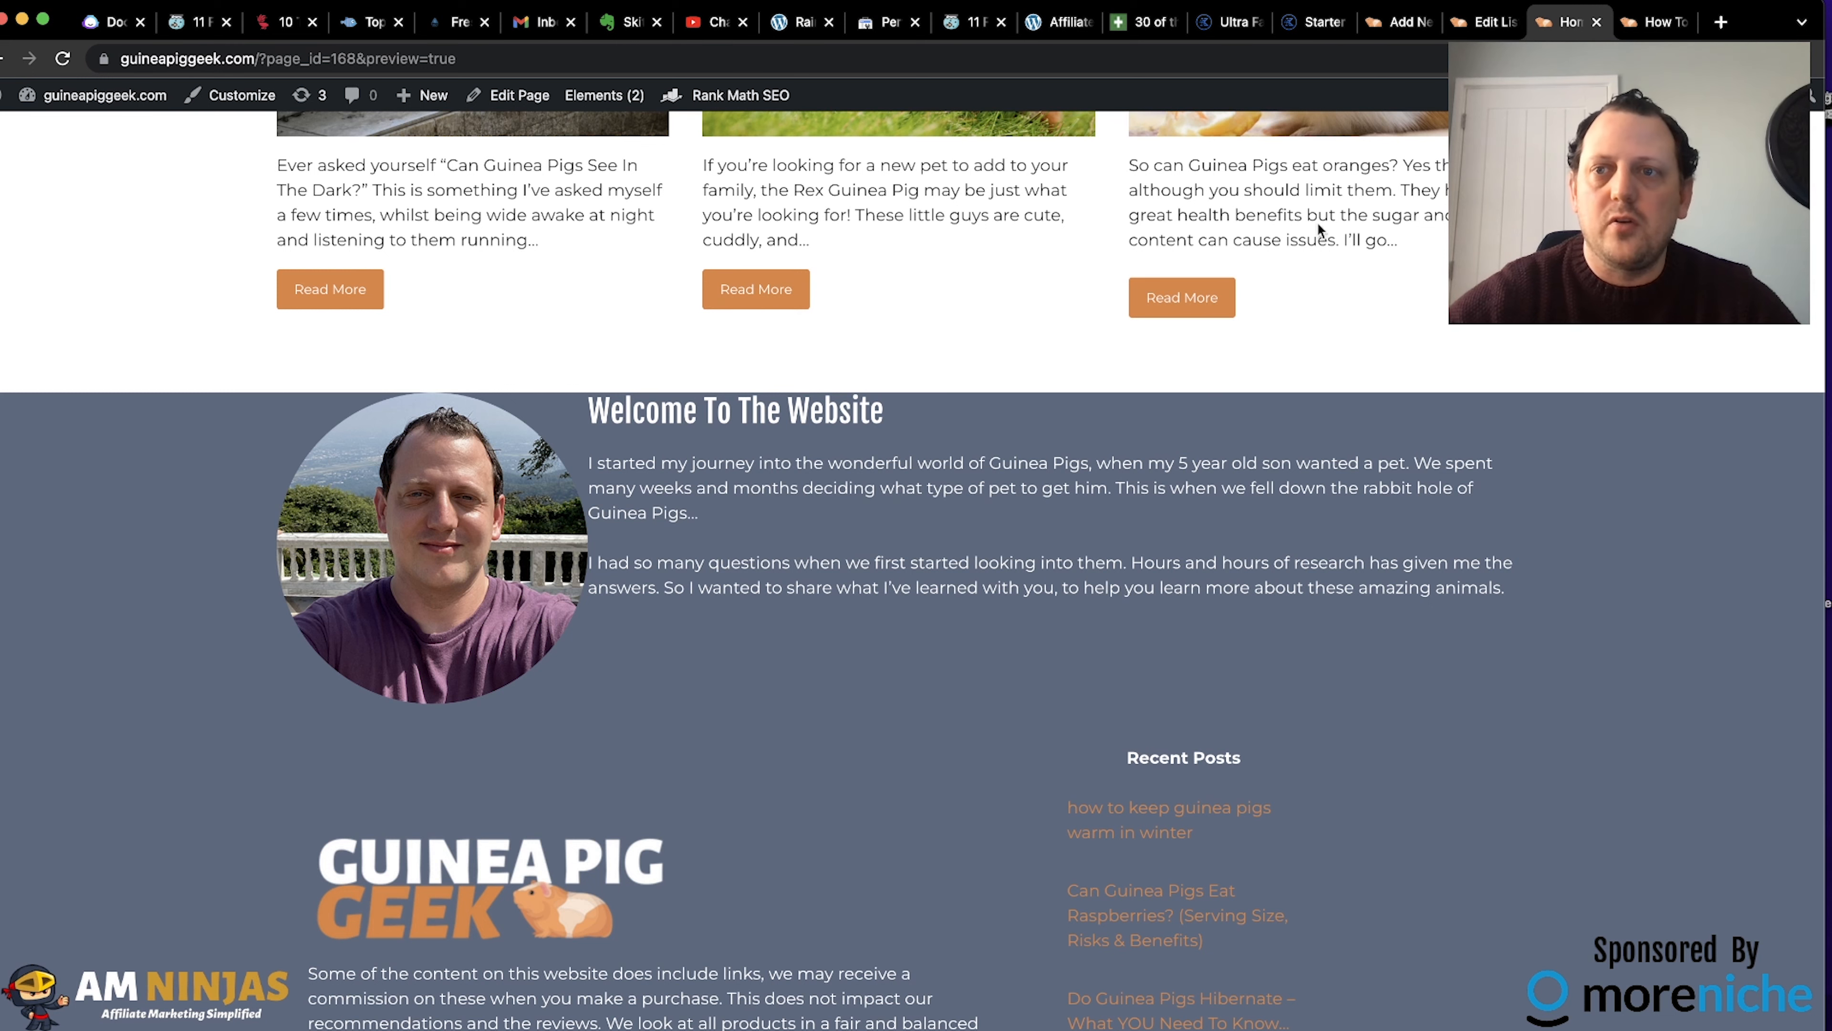
Try a 100 px top margin on the inner container around the author grid, checking it in the preview, and clear it again.
left_click(1406, 23)
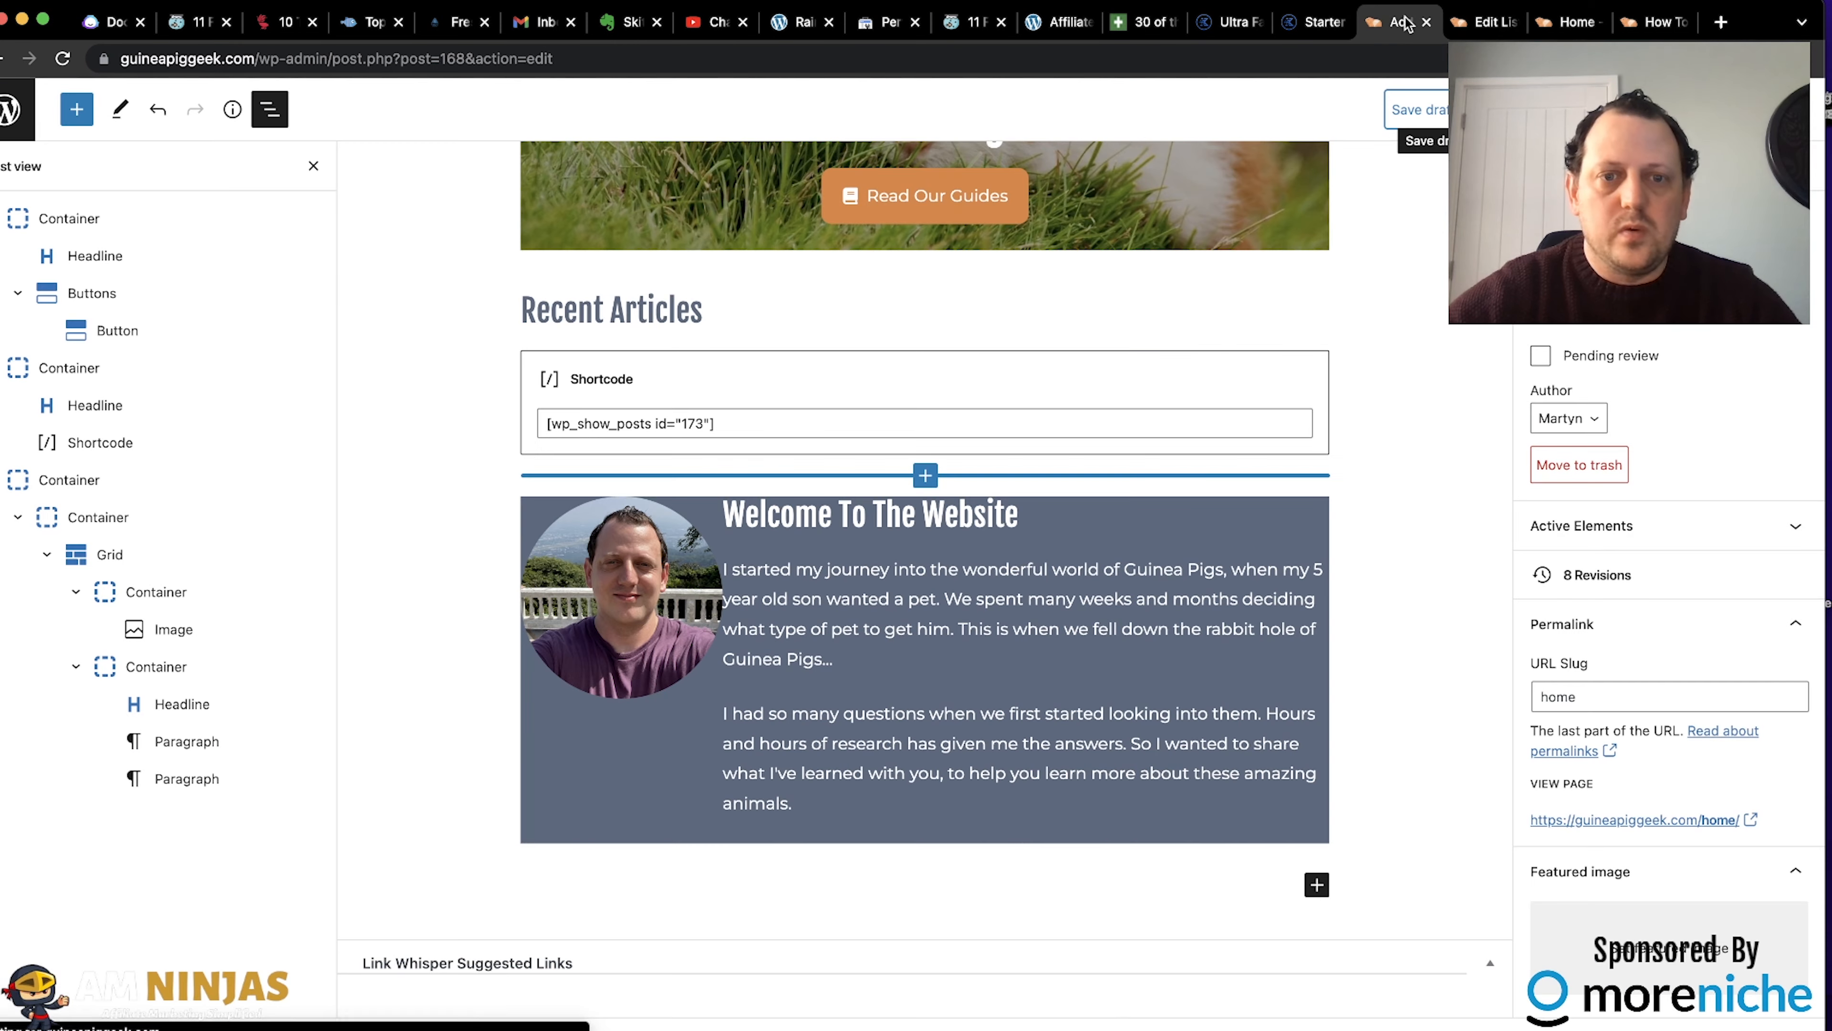
left_click(110, 516)
left_click(165, 598)
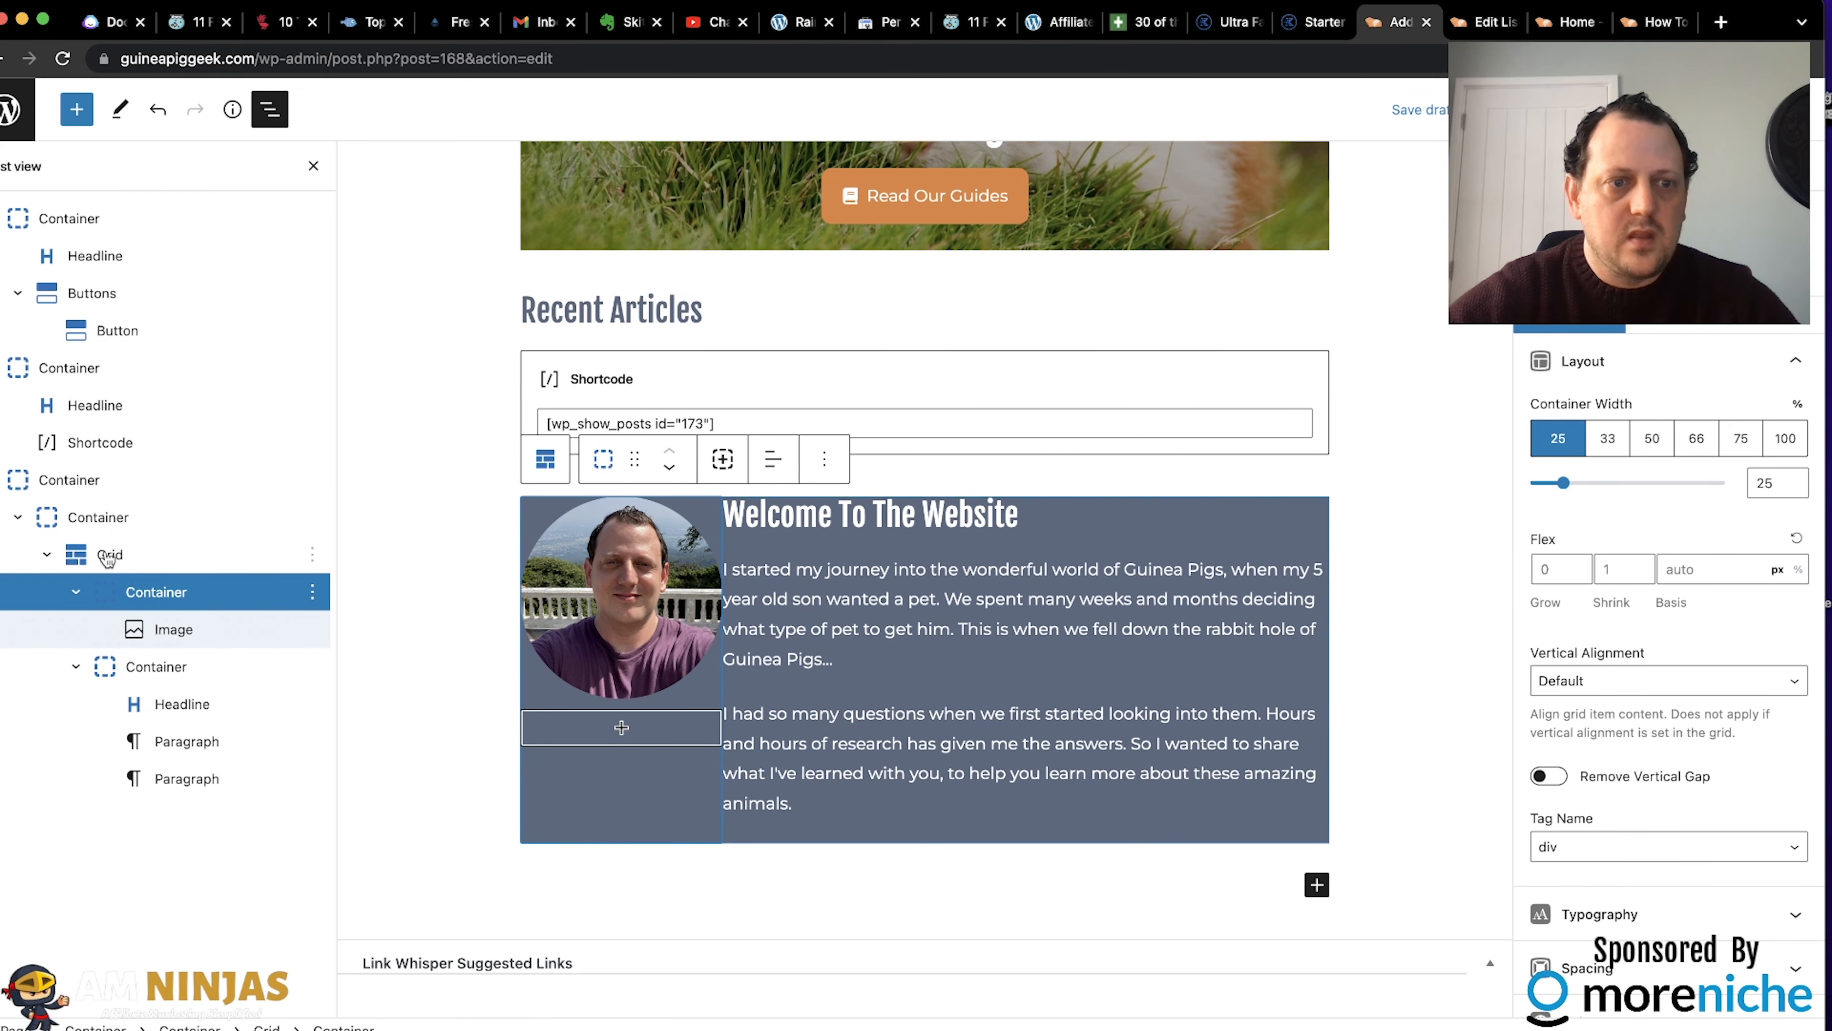
left_click(102, 530)
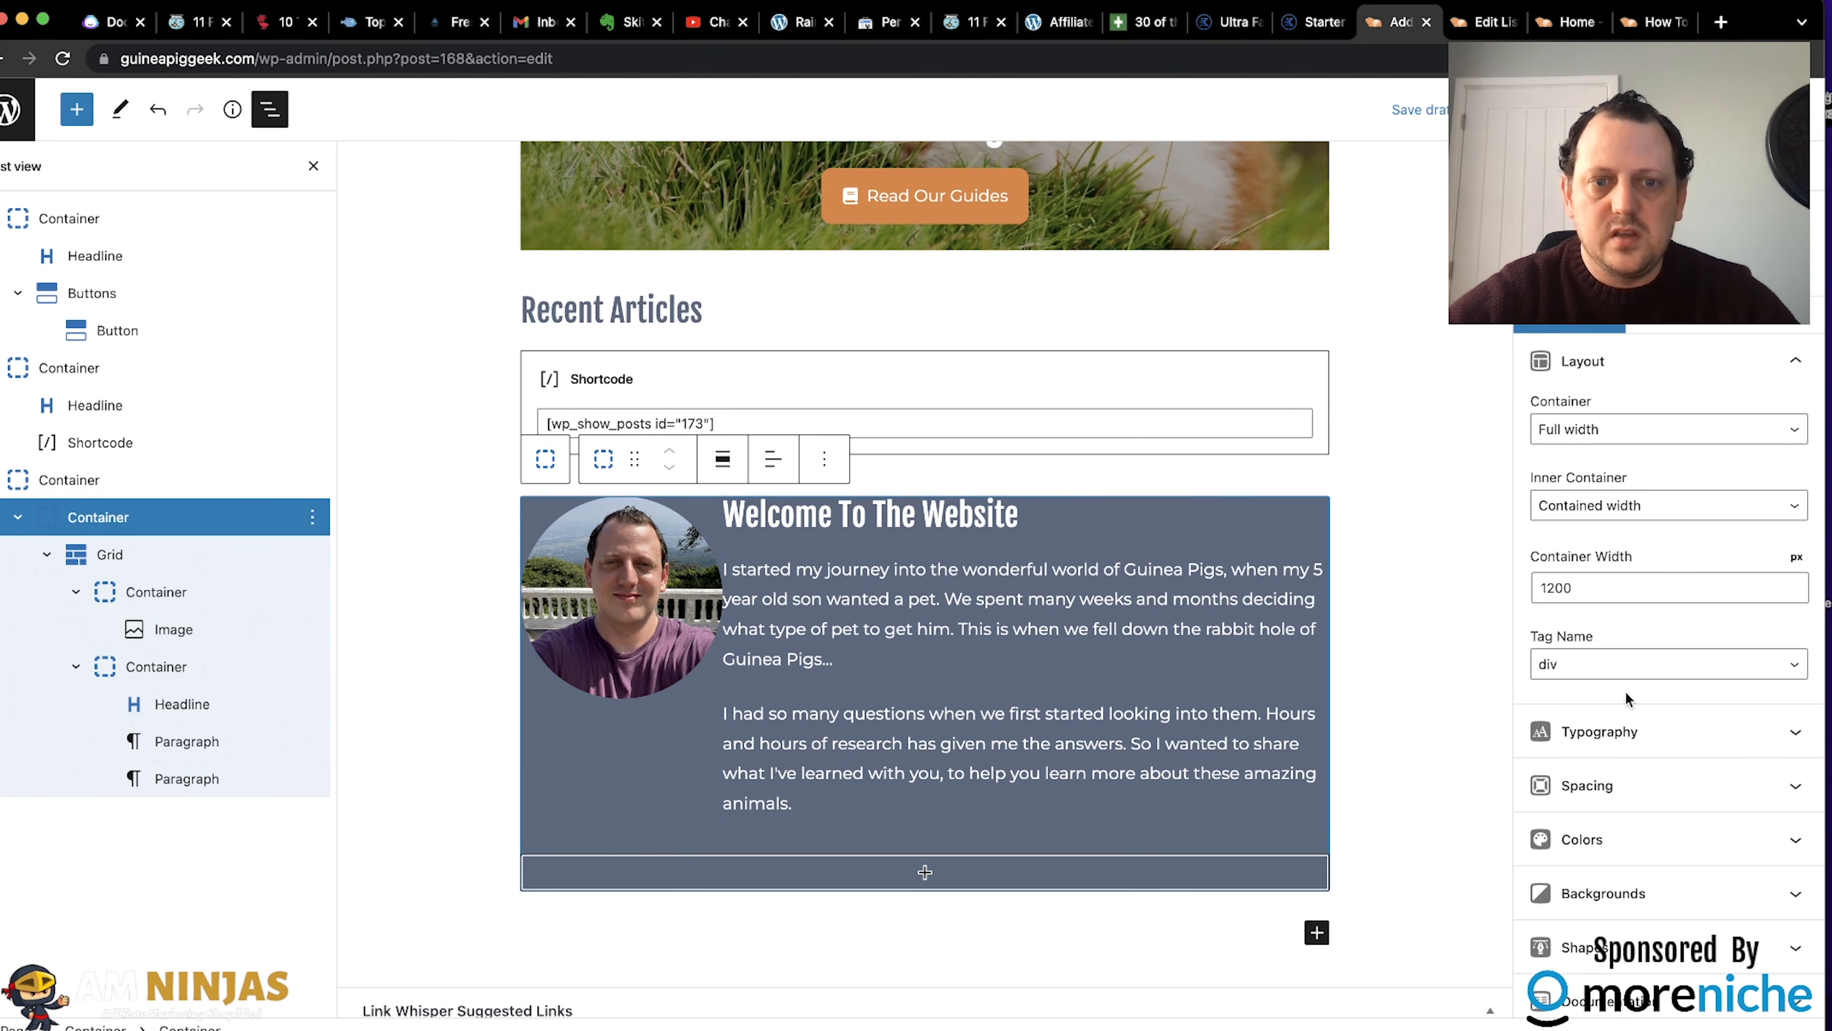
left_click(1623, 787)
left_click(1545, 588)
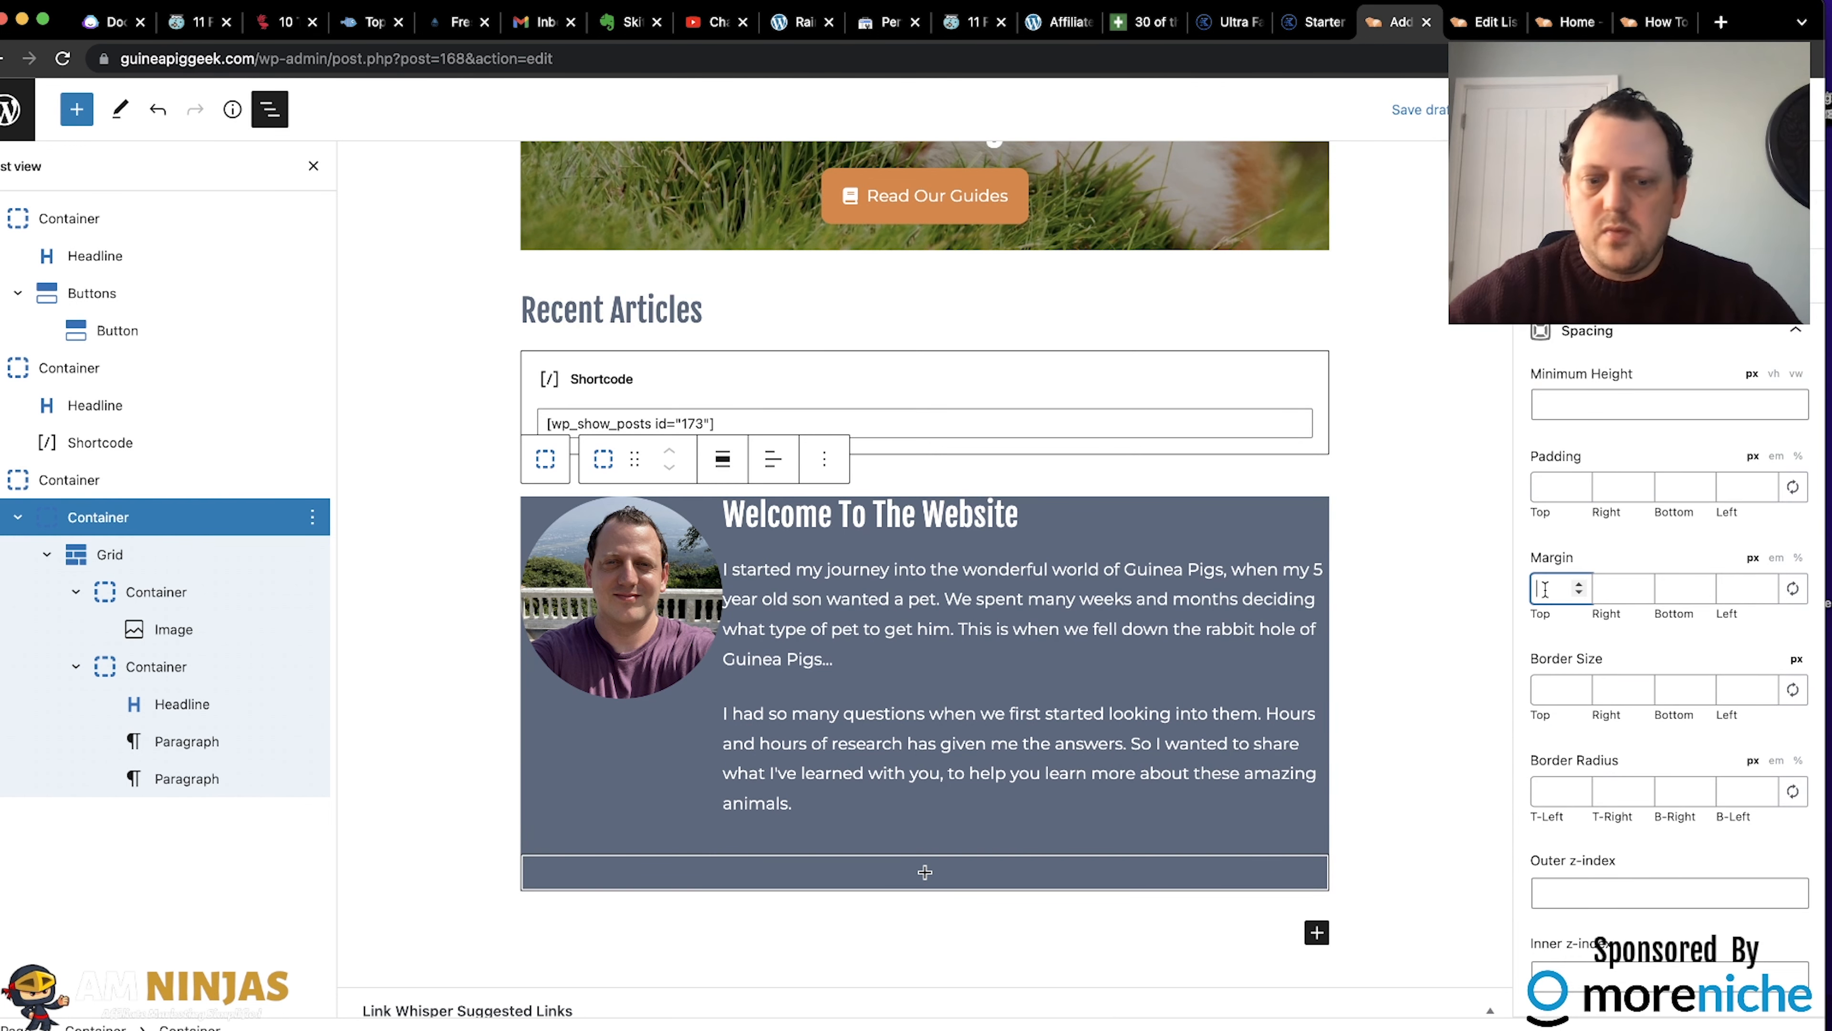
type("100")
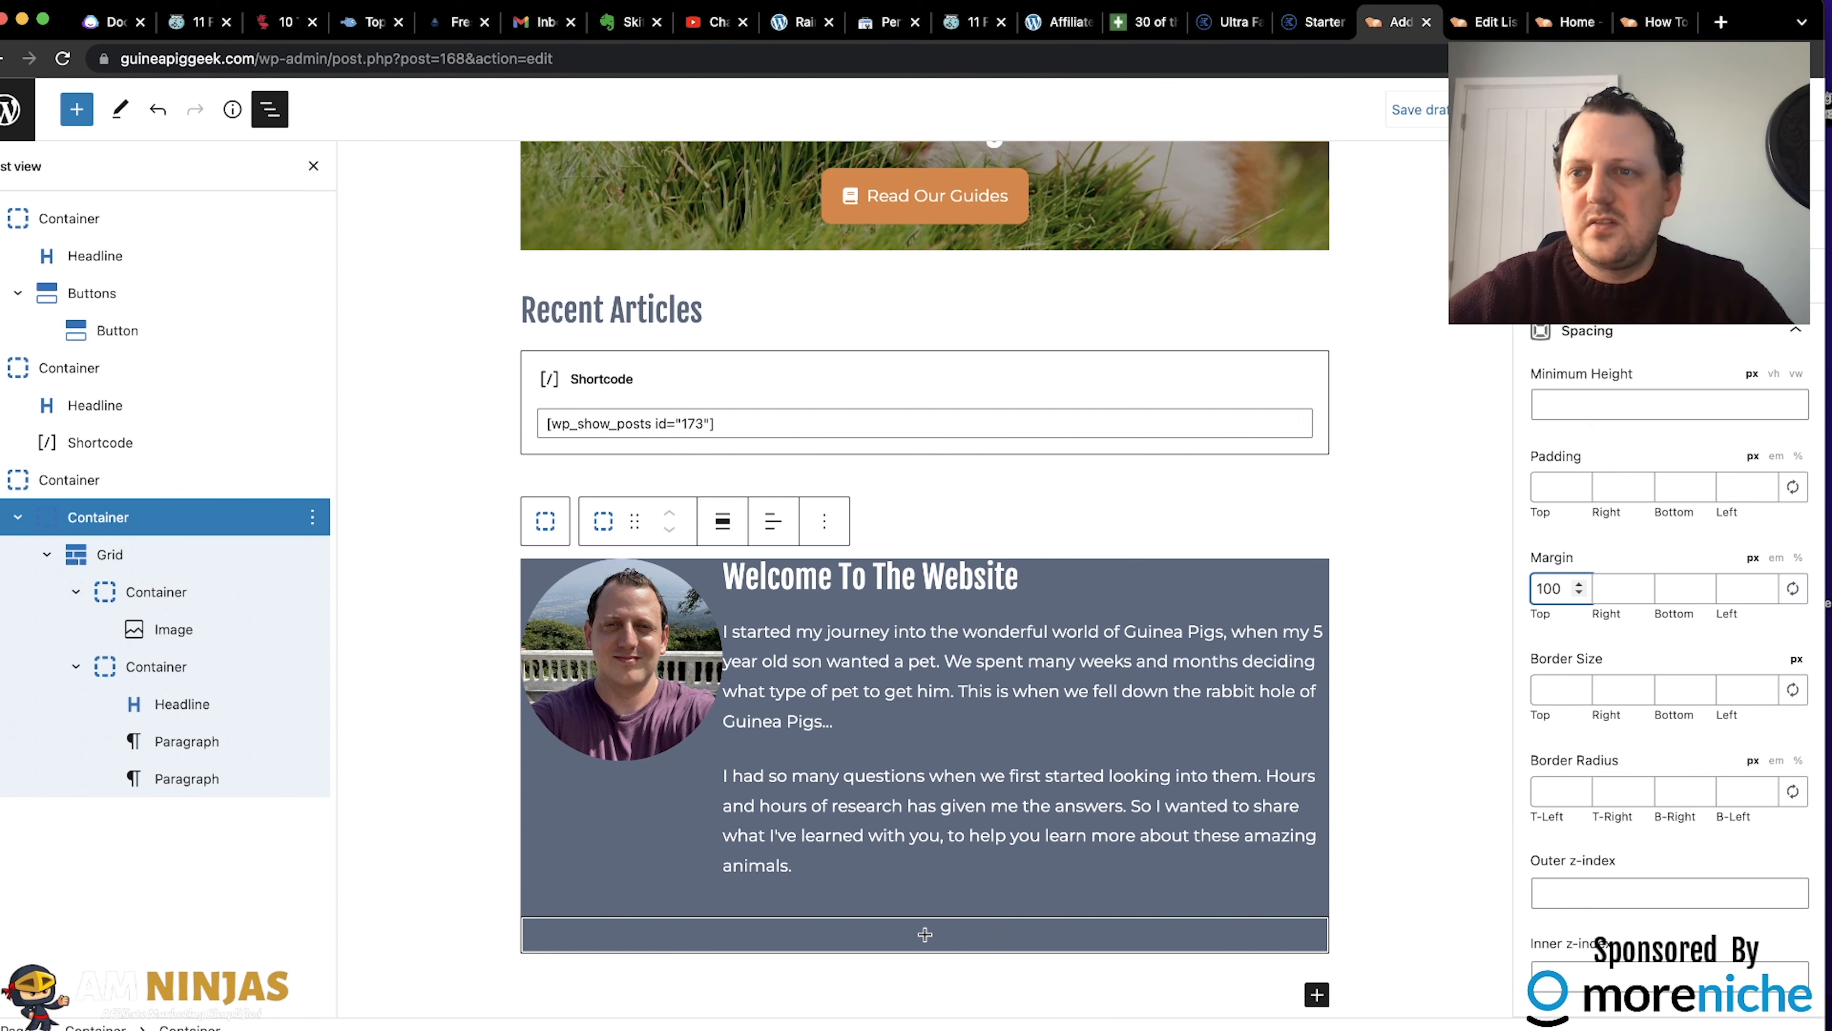
left_click(1436, 111)
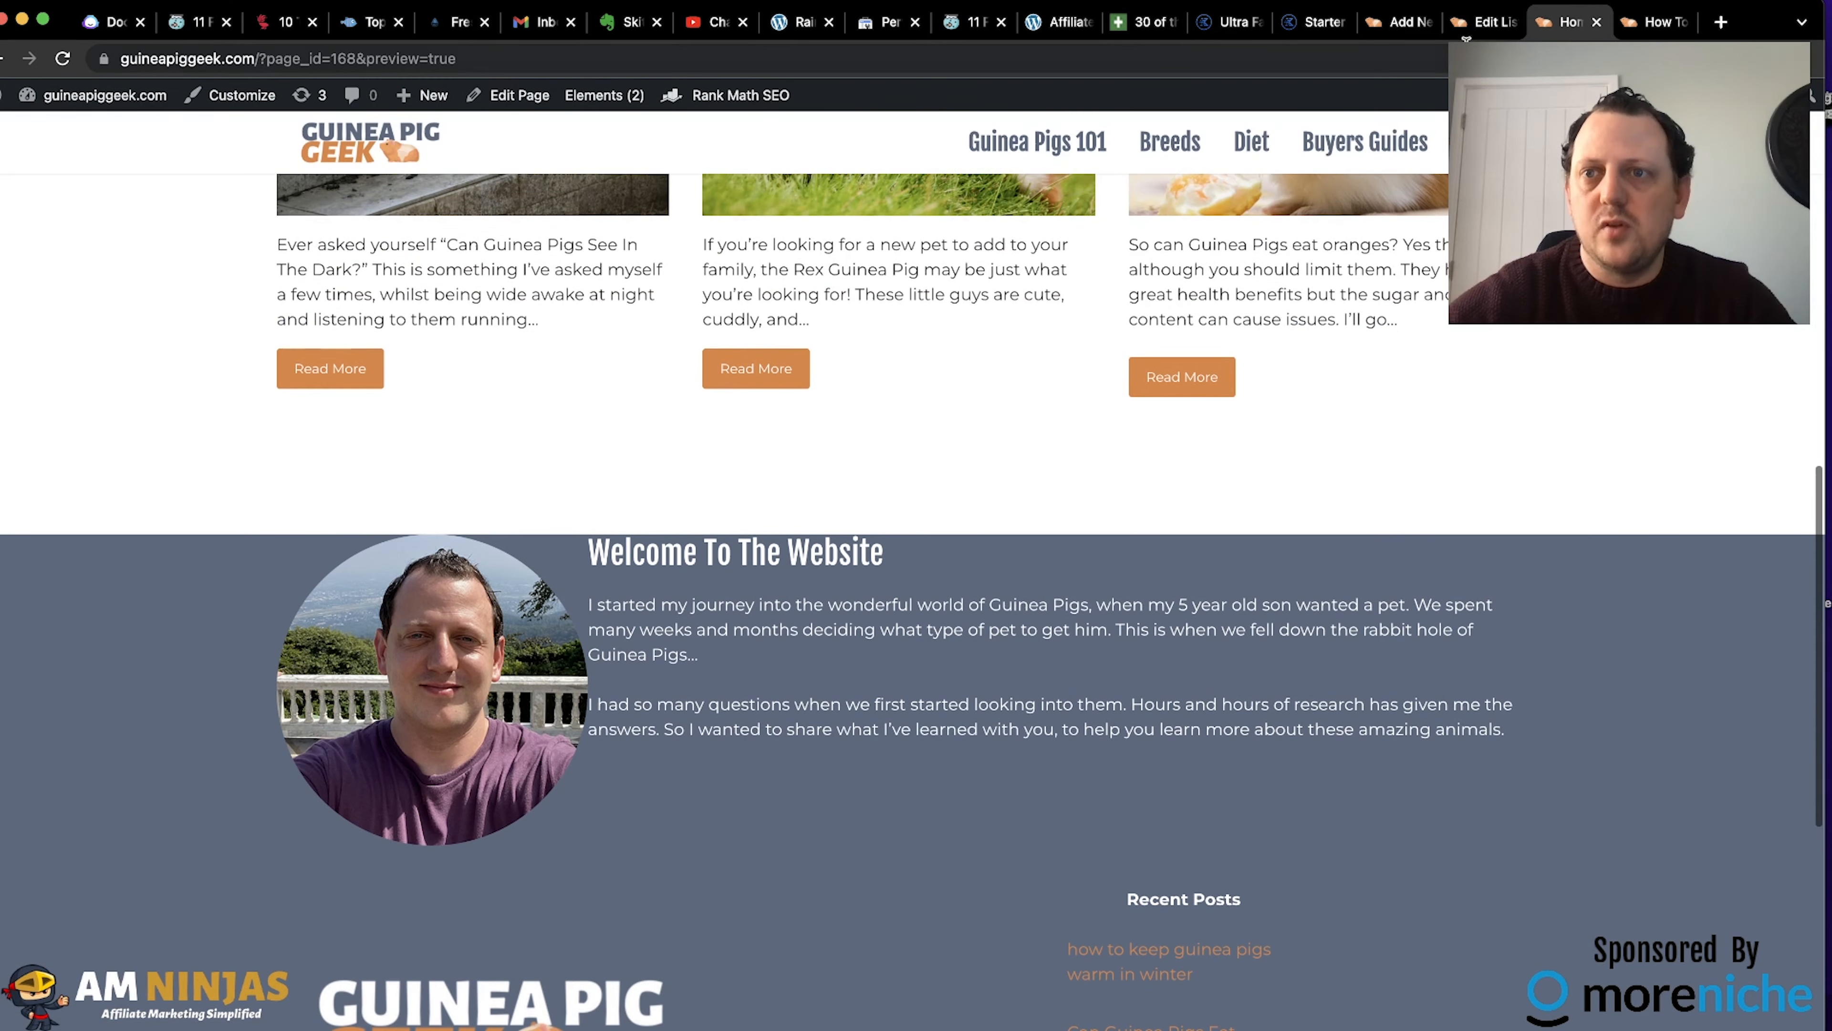
left_click(1418, 32)
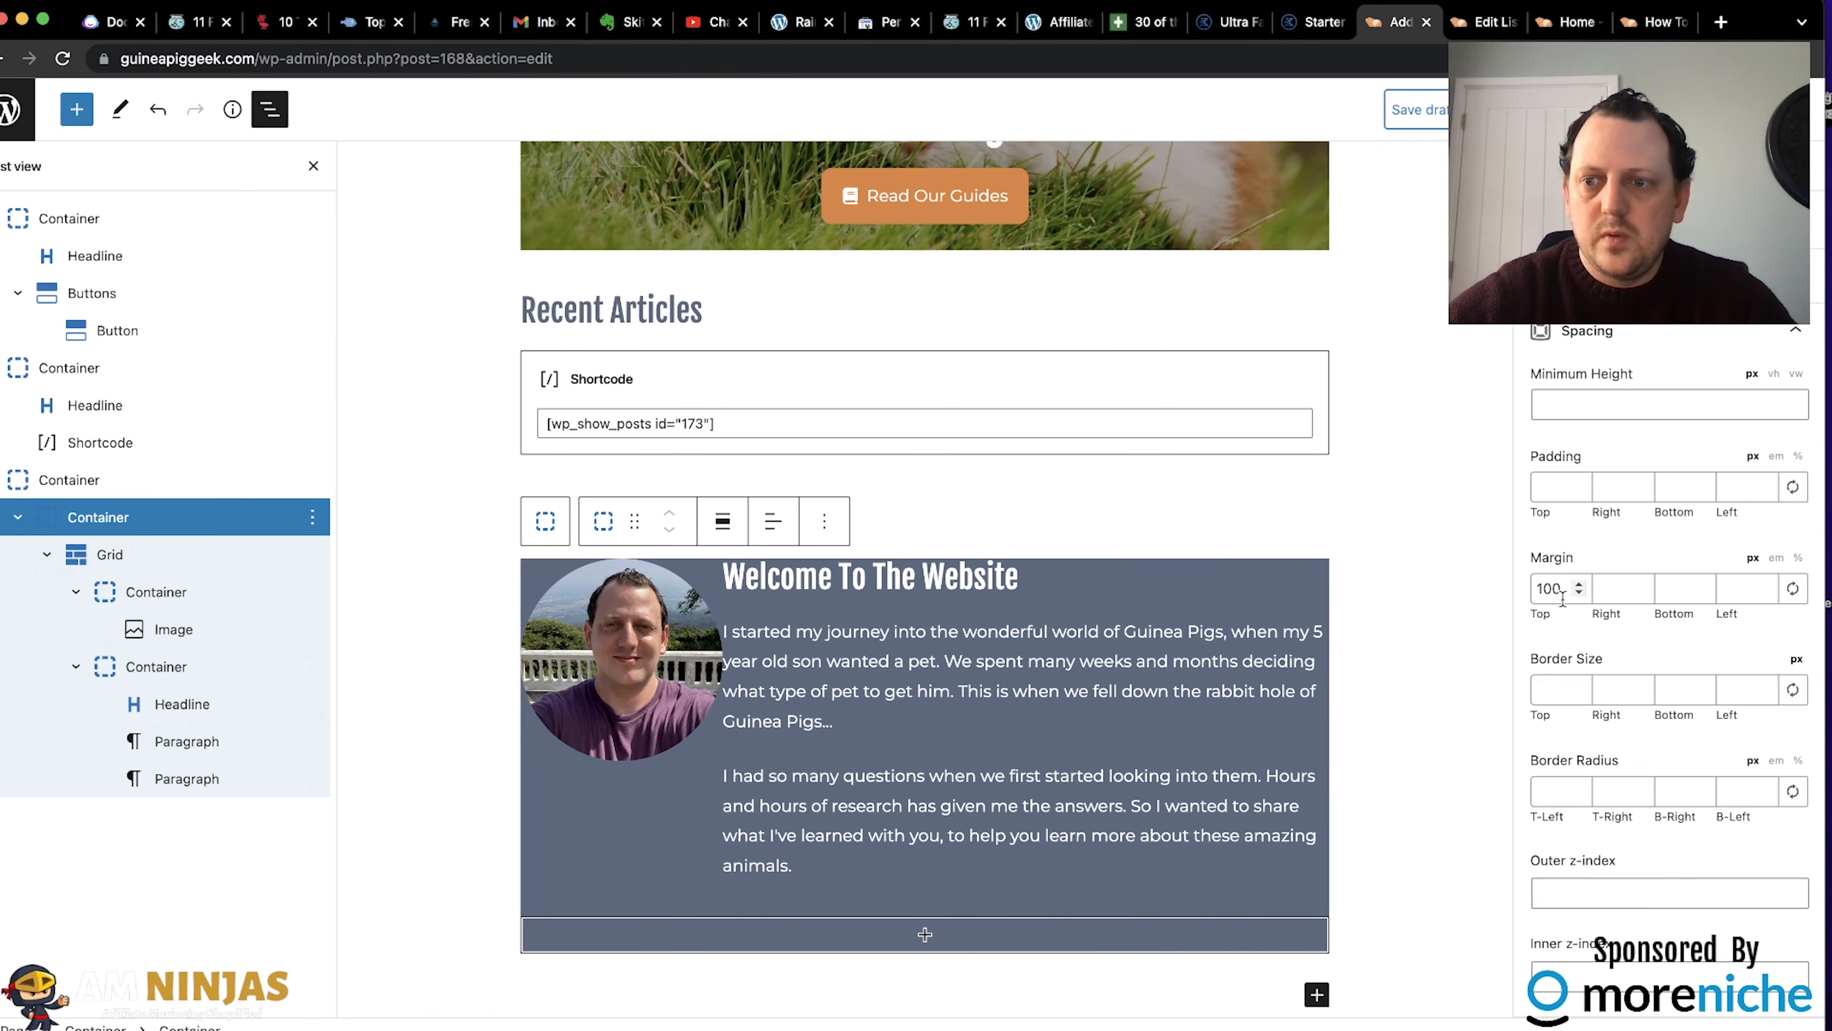
key("BackSpace")
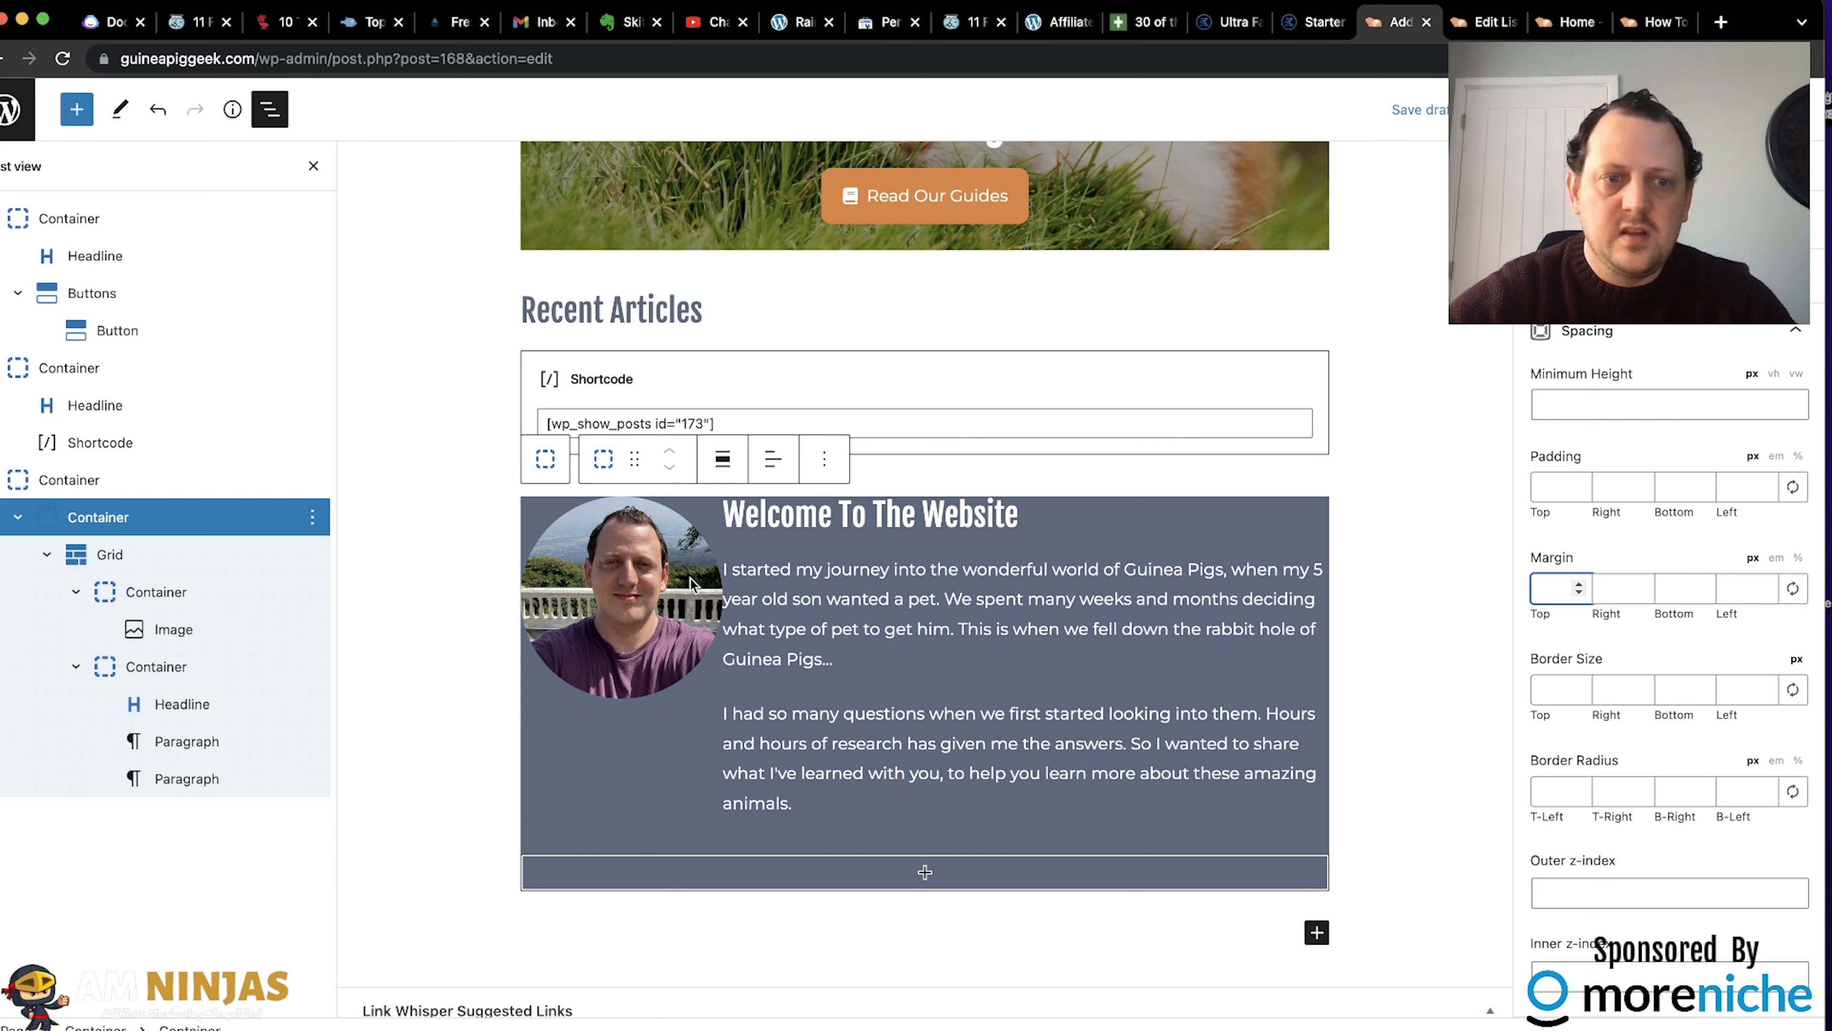
Set the top and bottom margins of the grid container holding the author image to 100 px.
left_click(148, 591)
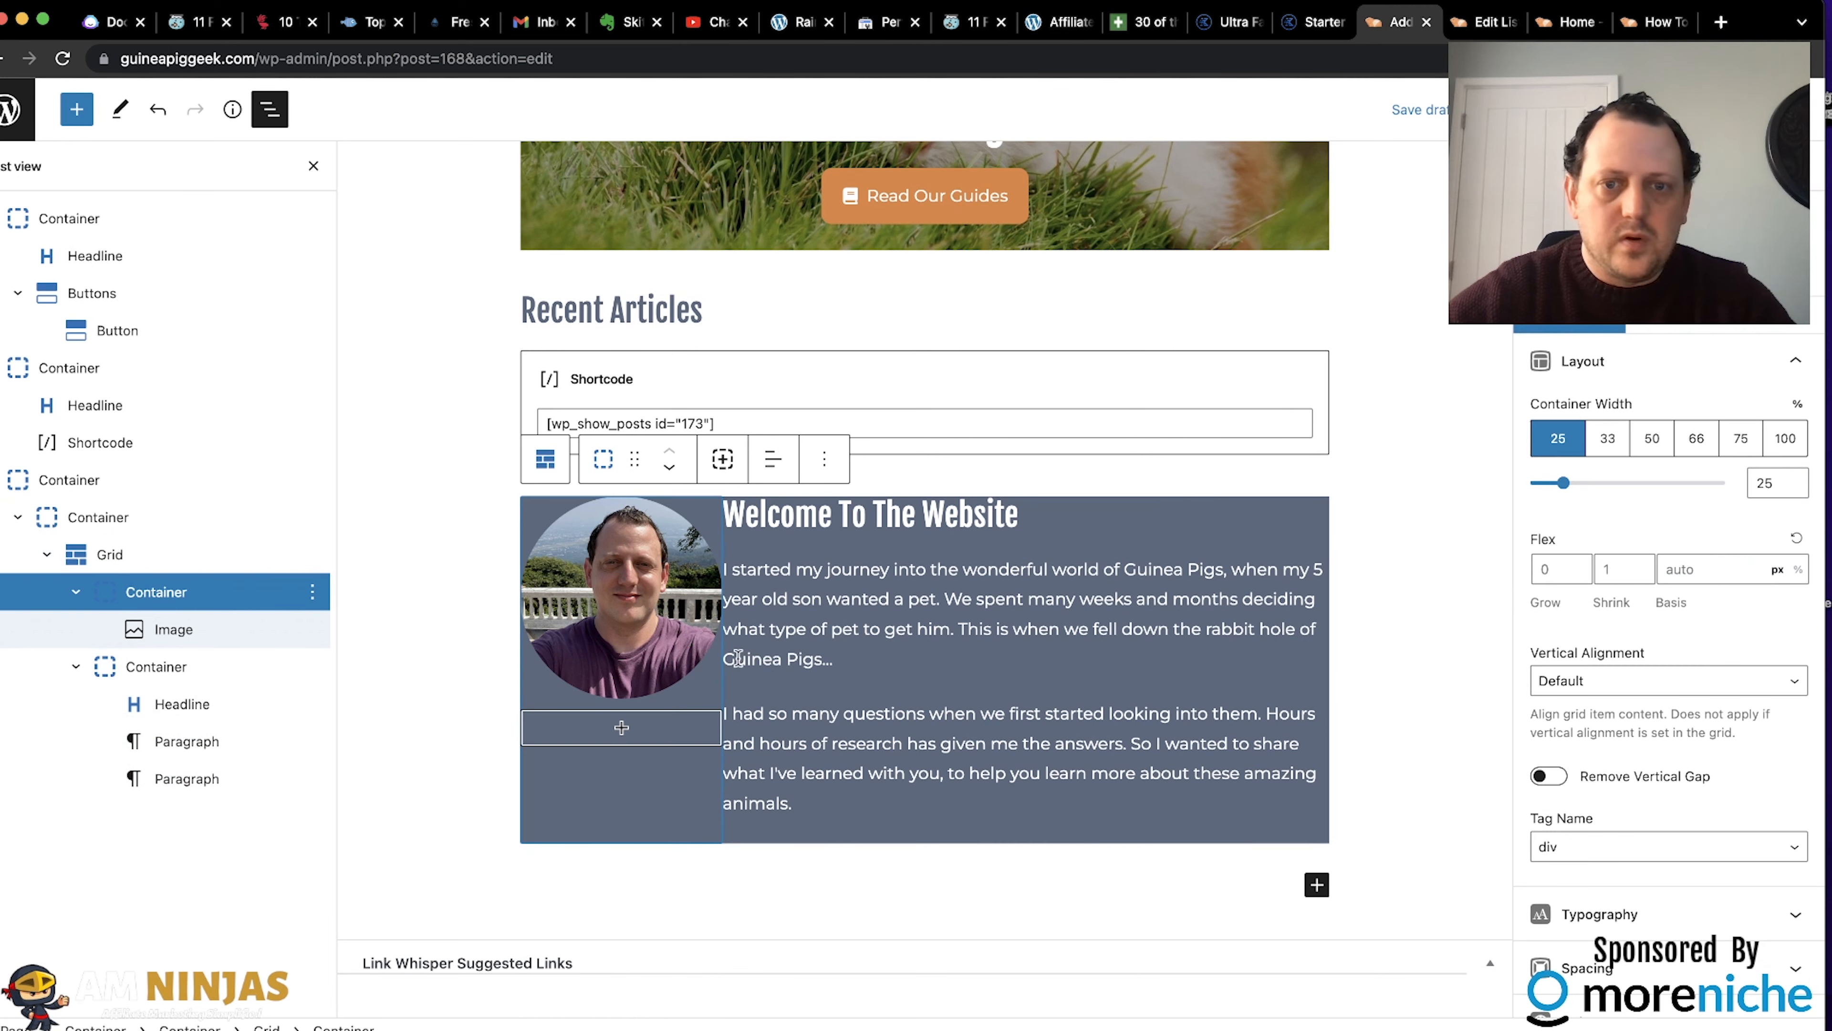
scroll(1609, 783, "down", 3)
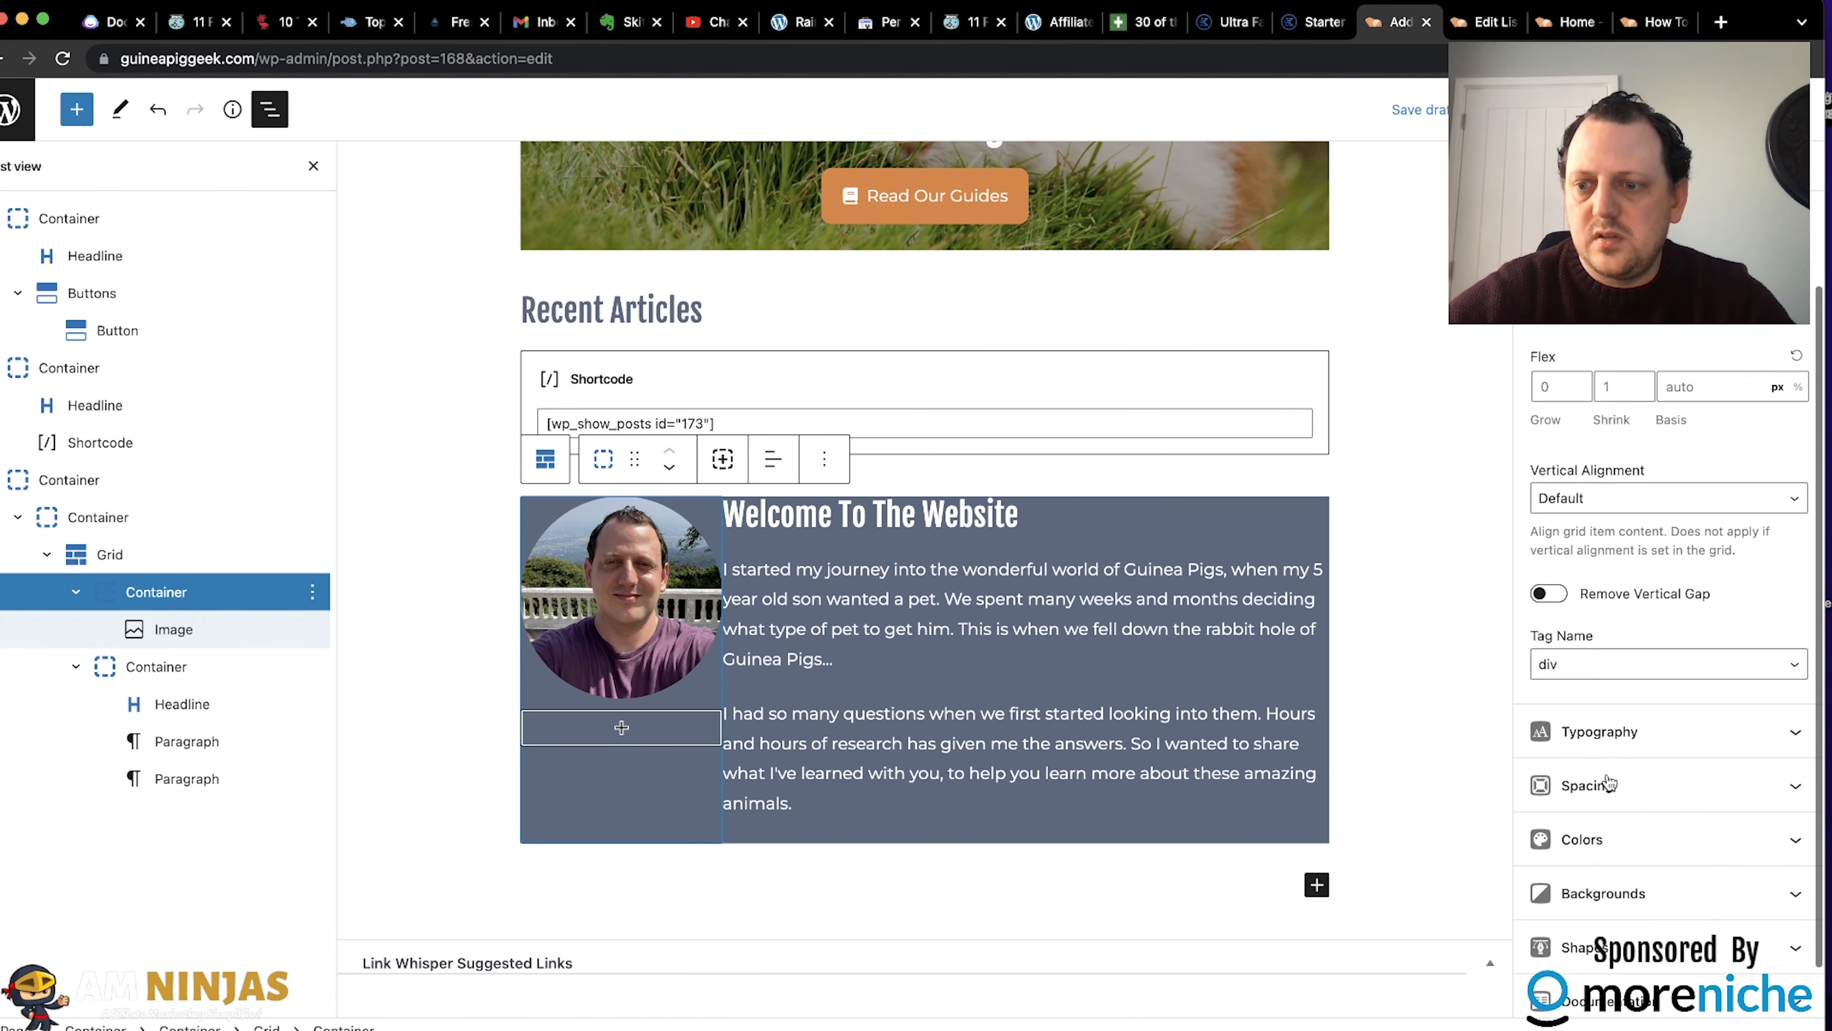
left_click(1587, 753)
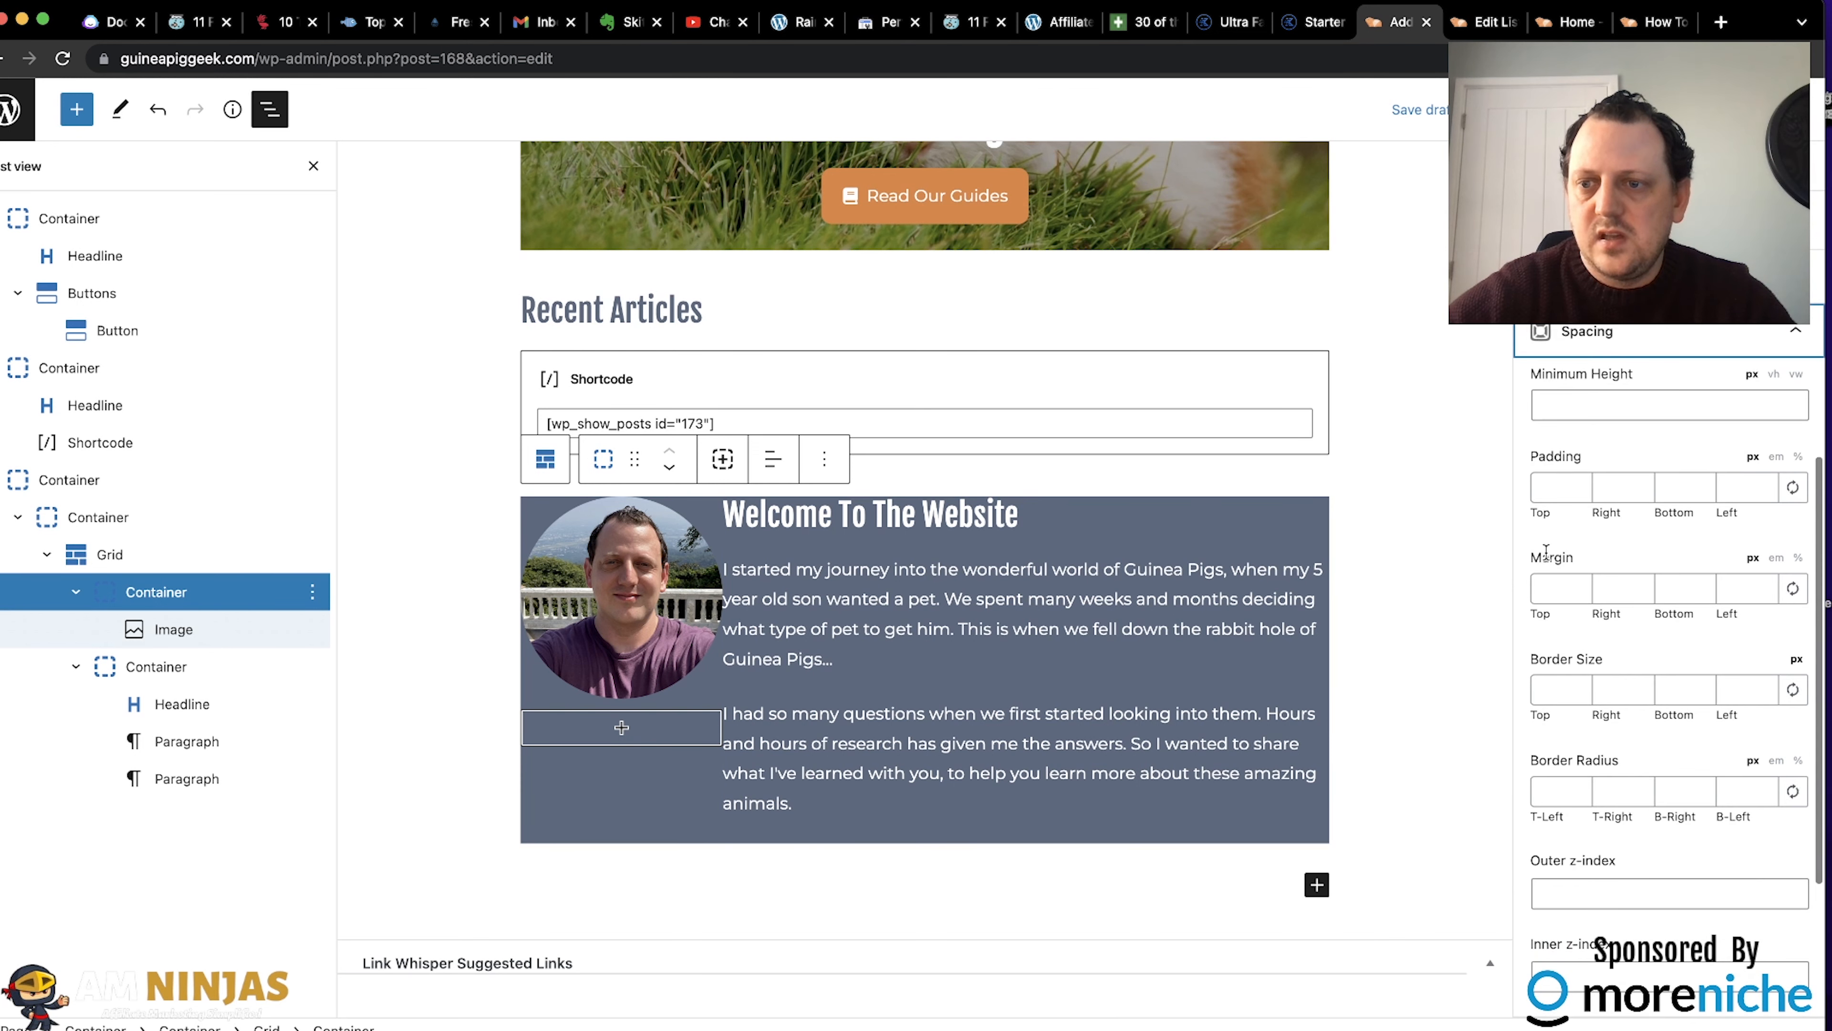
left_click(1542, 591)
type("100")
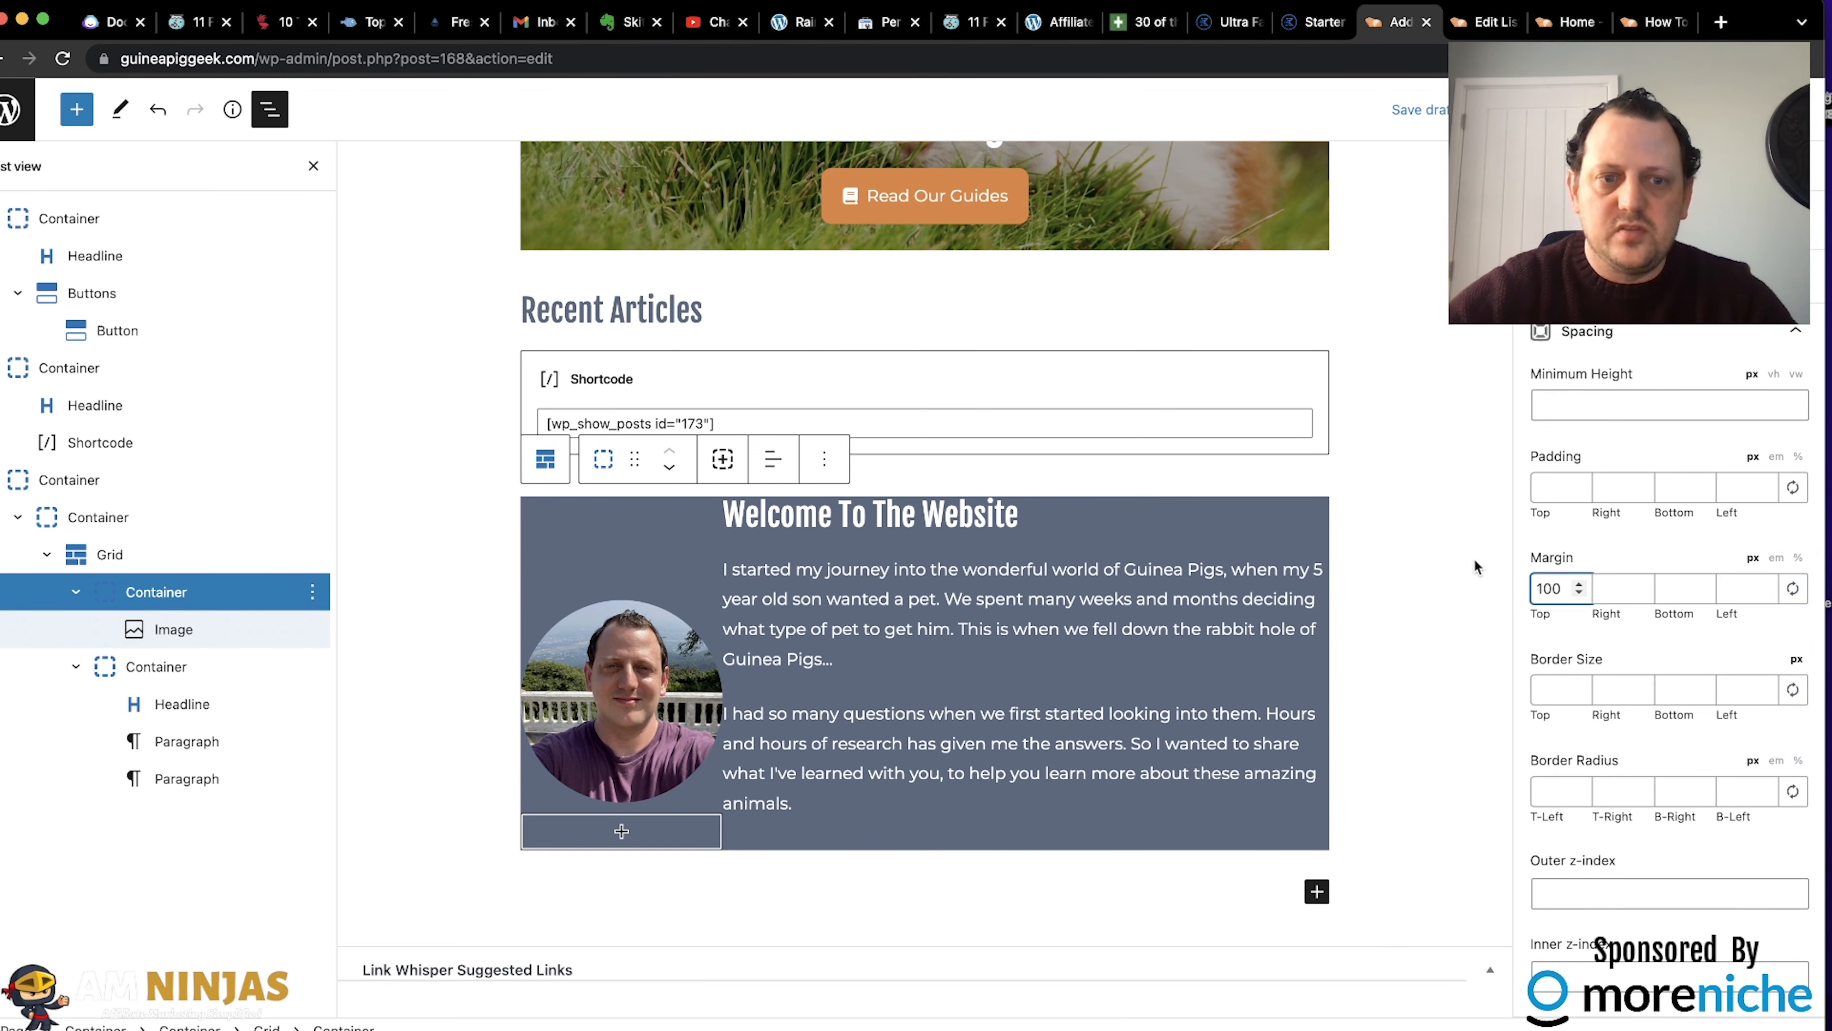
left_click(1684, 588)
type("100")
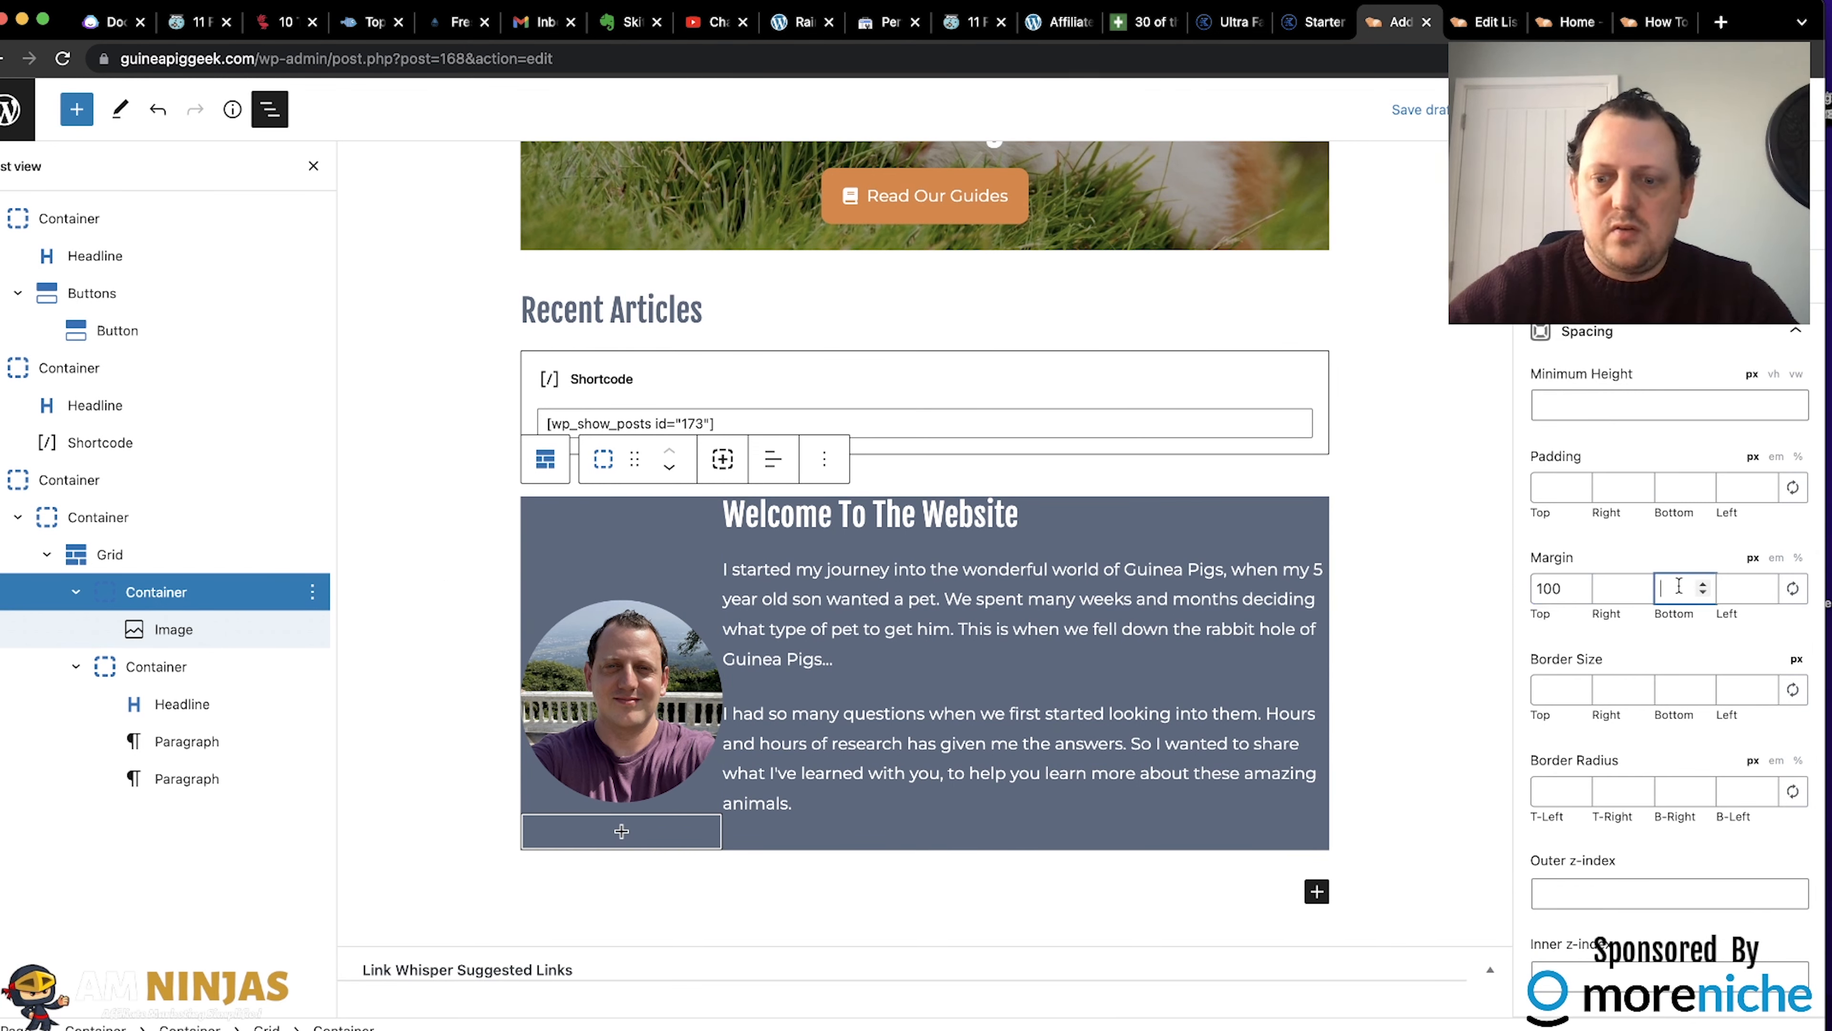
left_click(1612, 586)
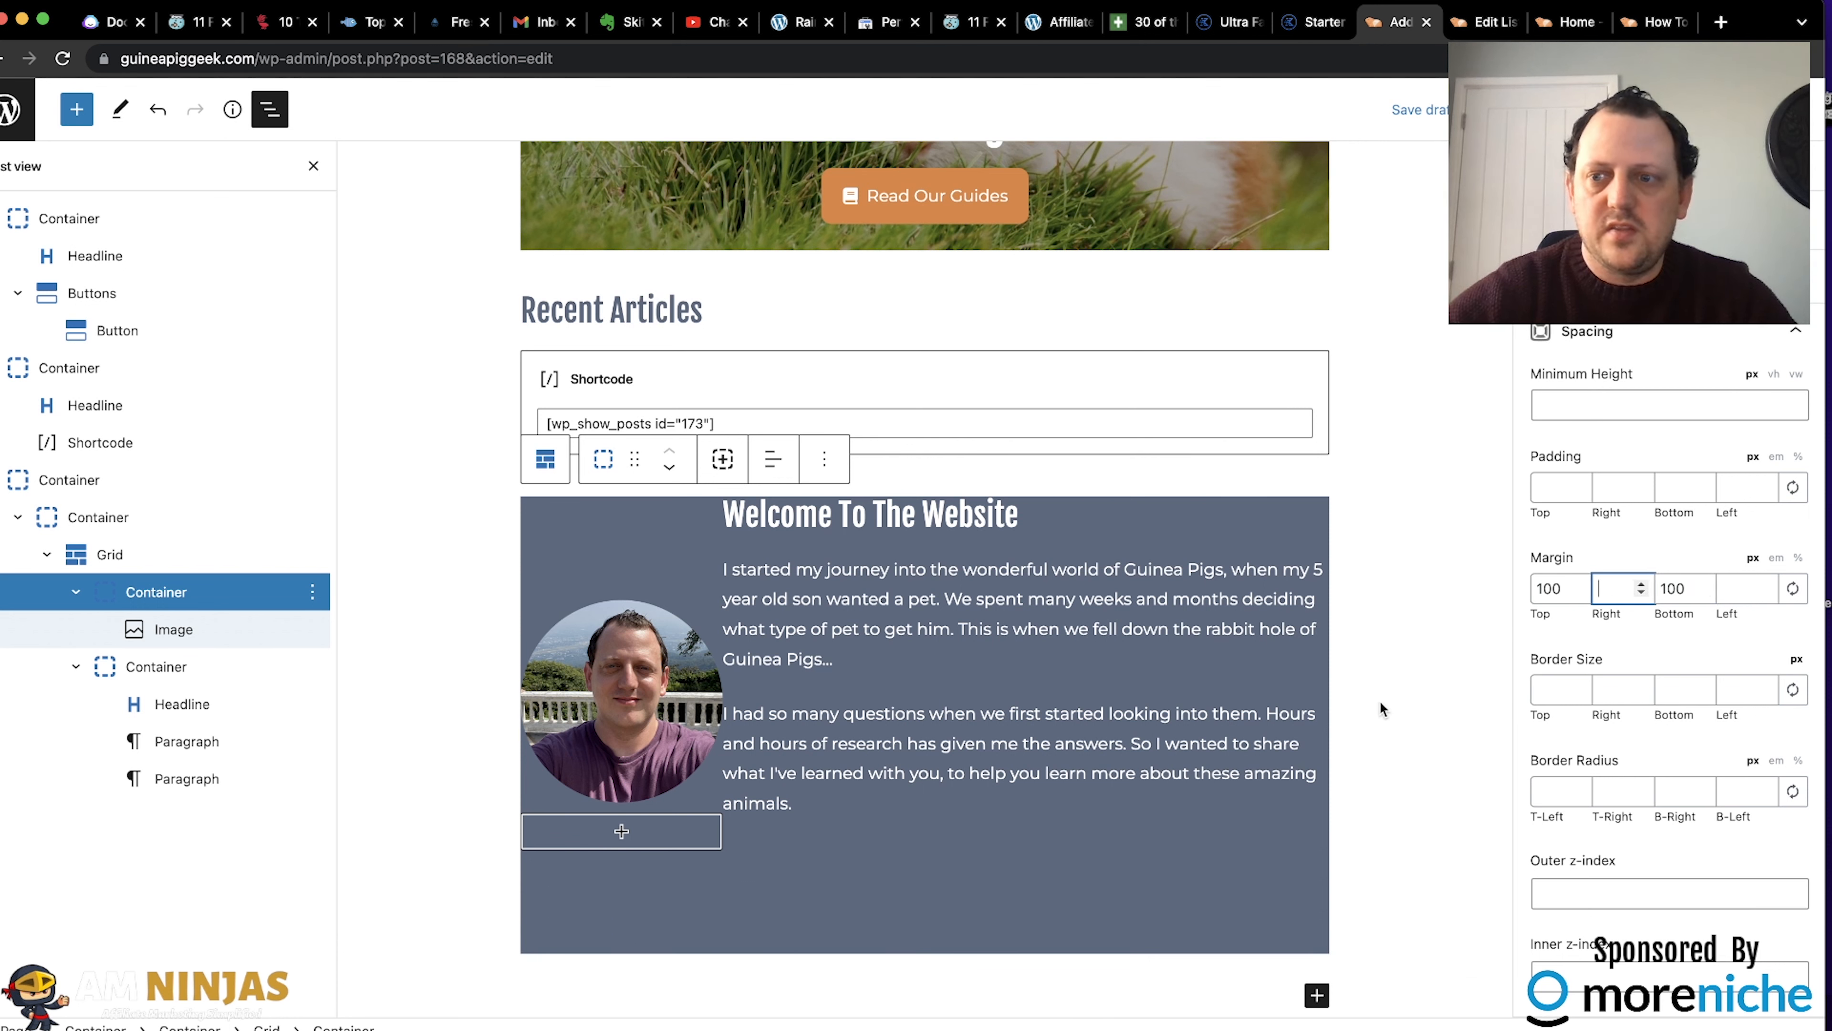
left_click(1746, 590)
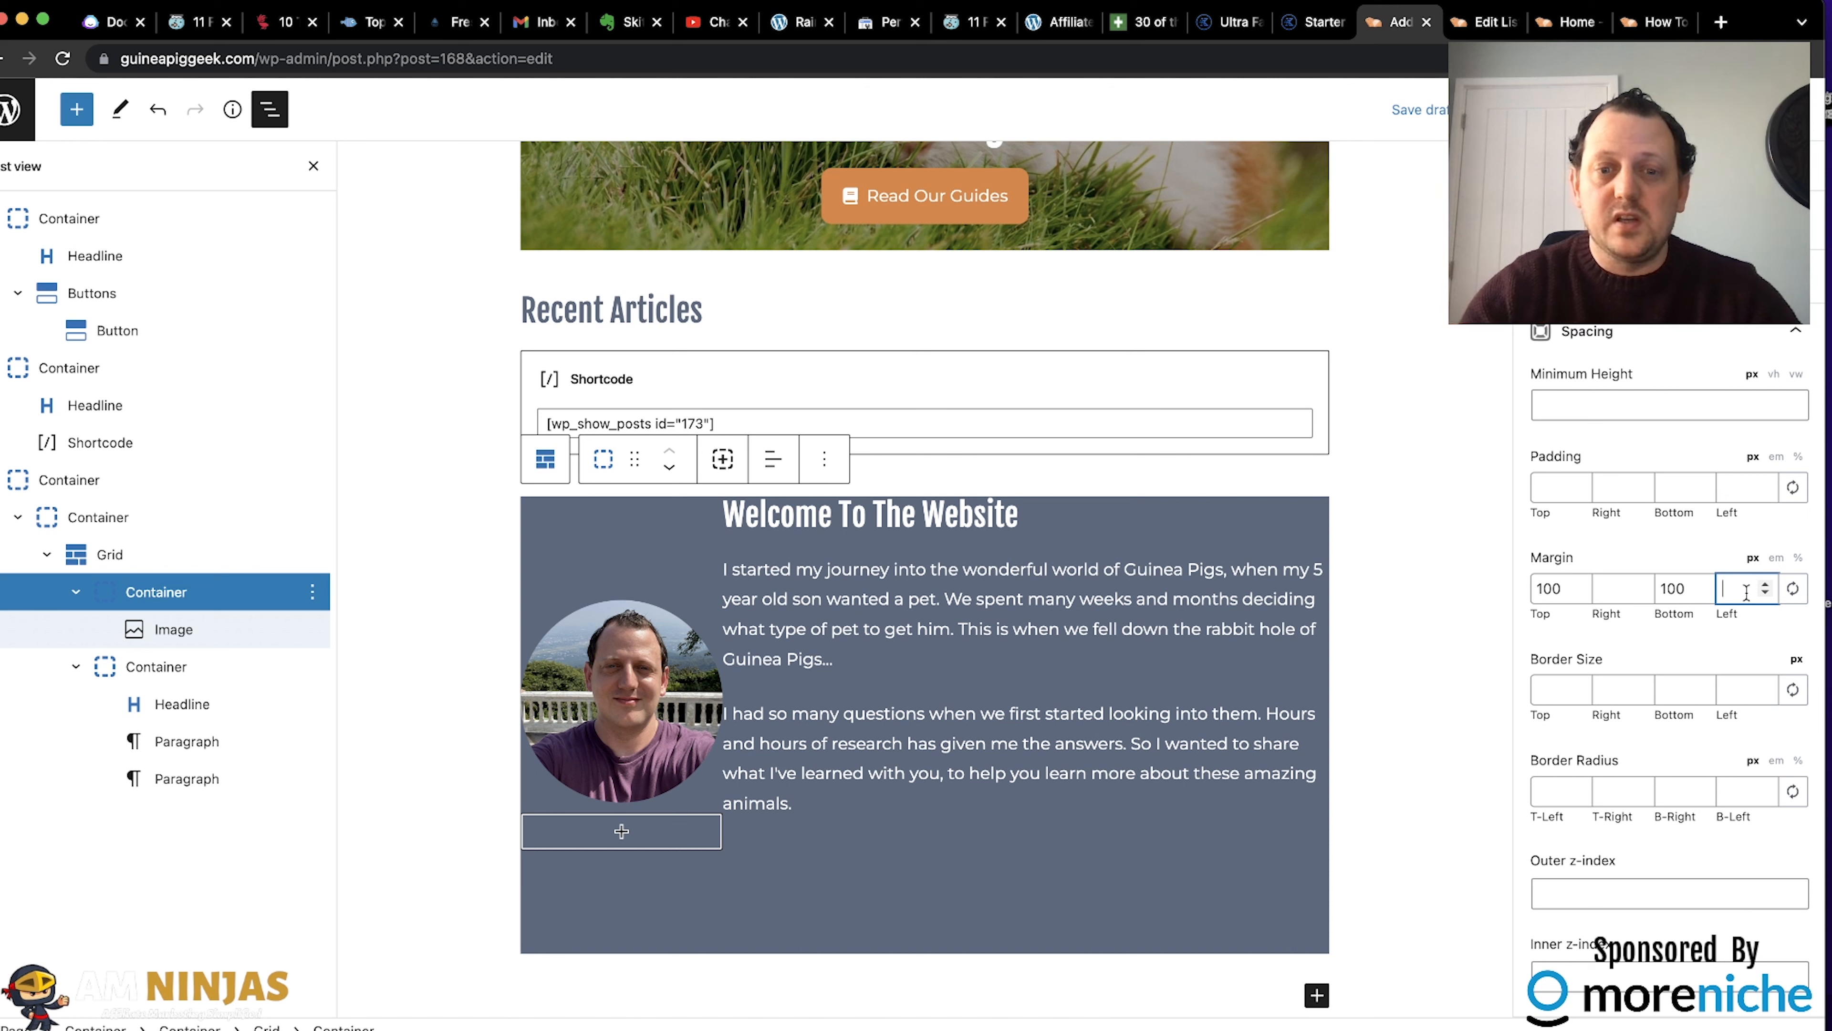
type("50")
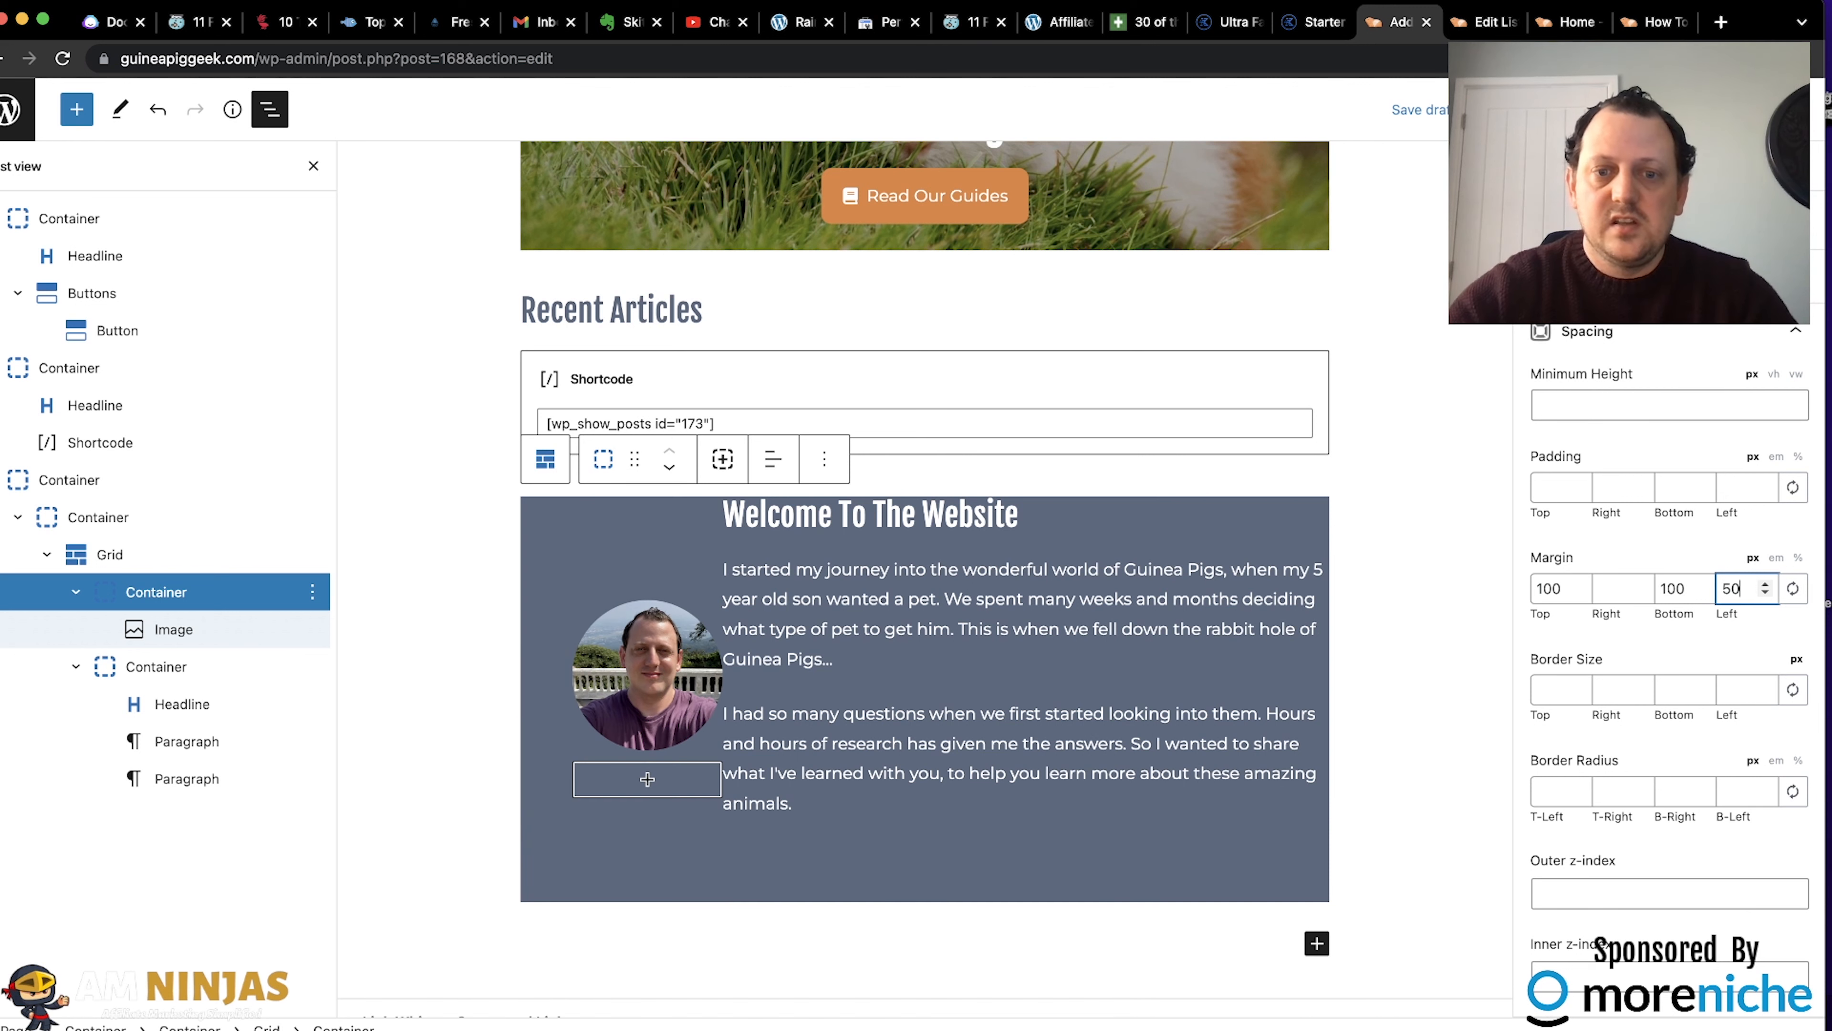
key("BackSpace")
key("BackSpace")
Set the right margin of the author image's container to 50 px.
left_click(1624, 586)
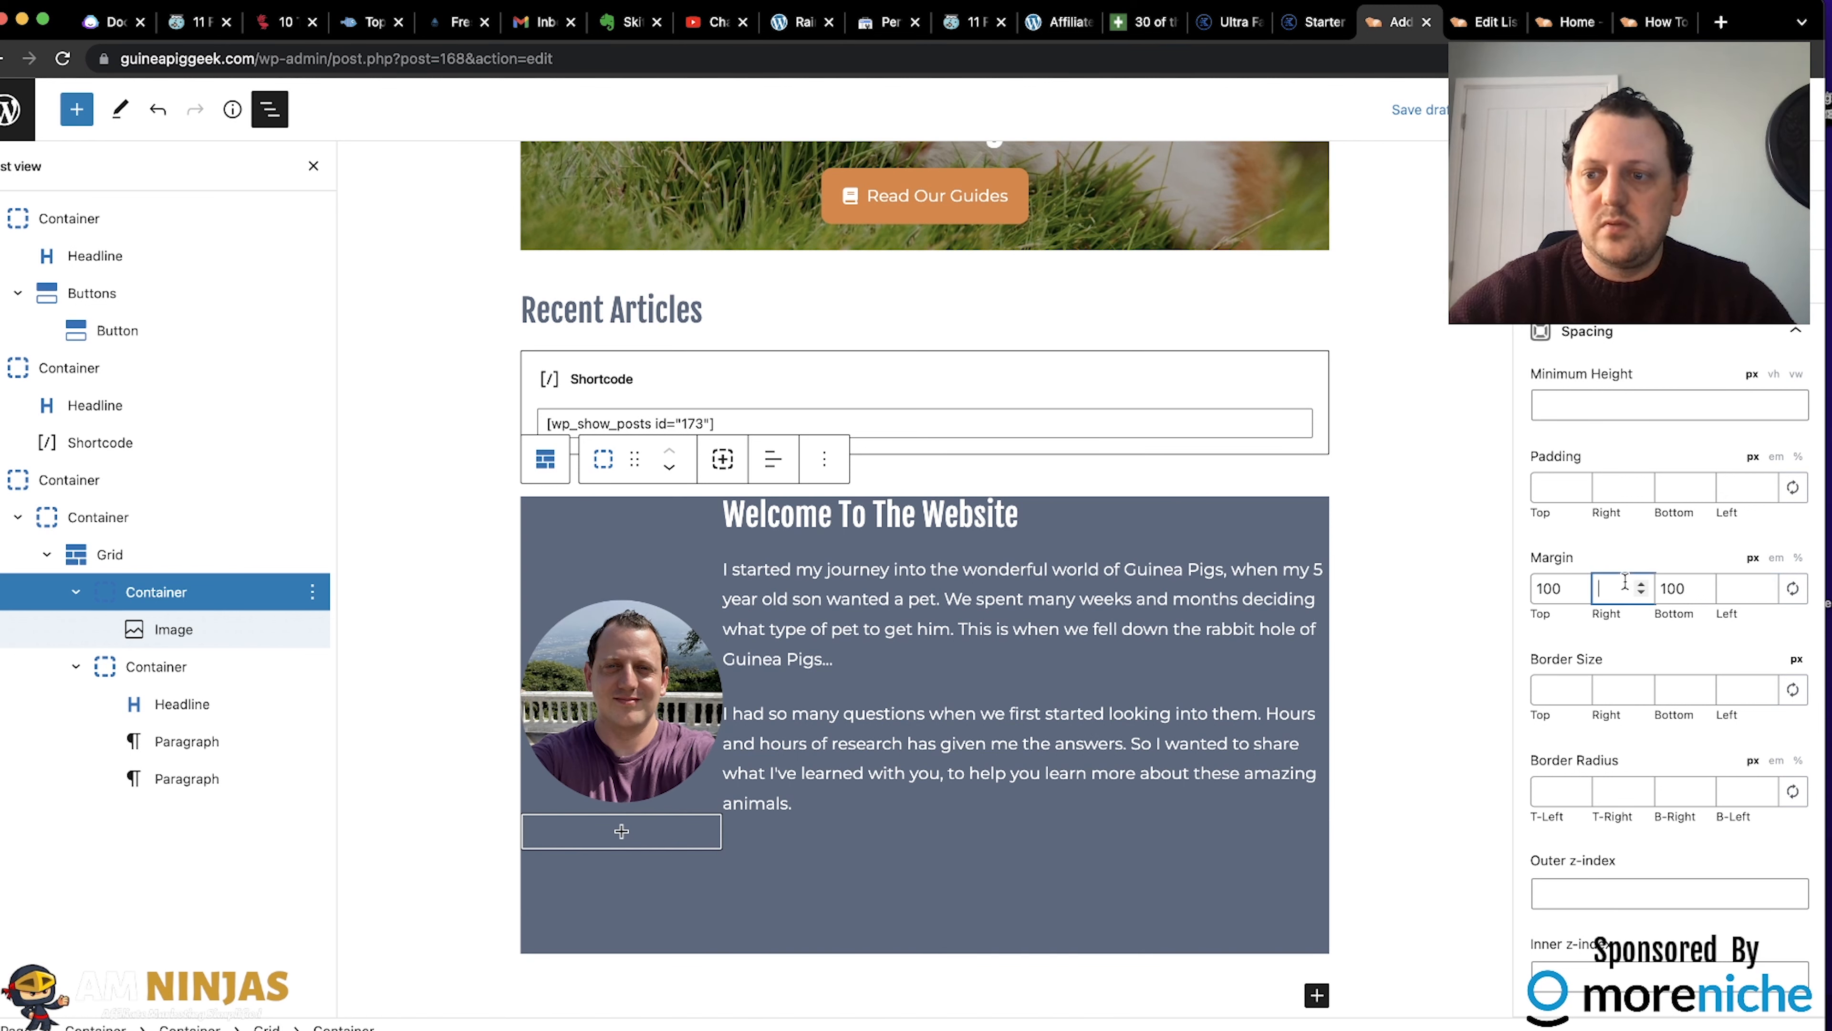
type("50")
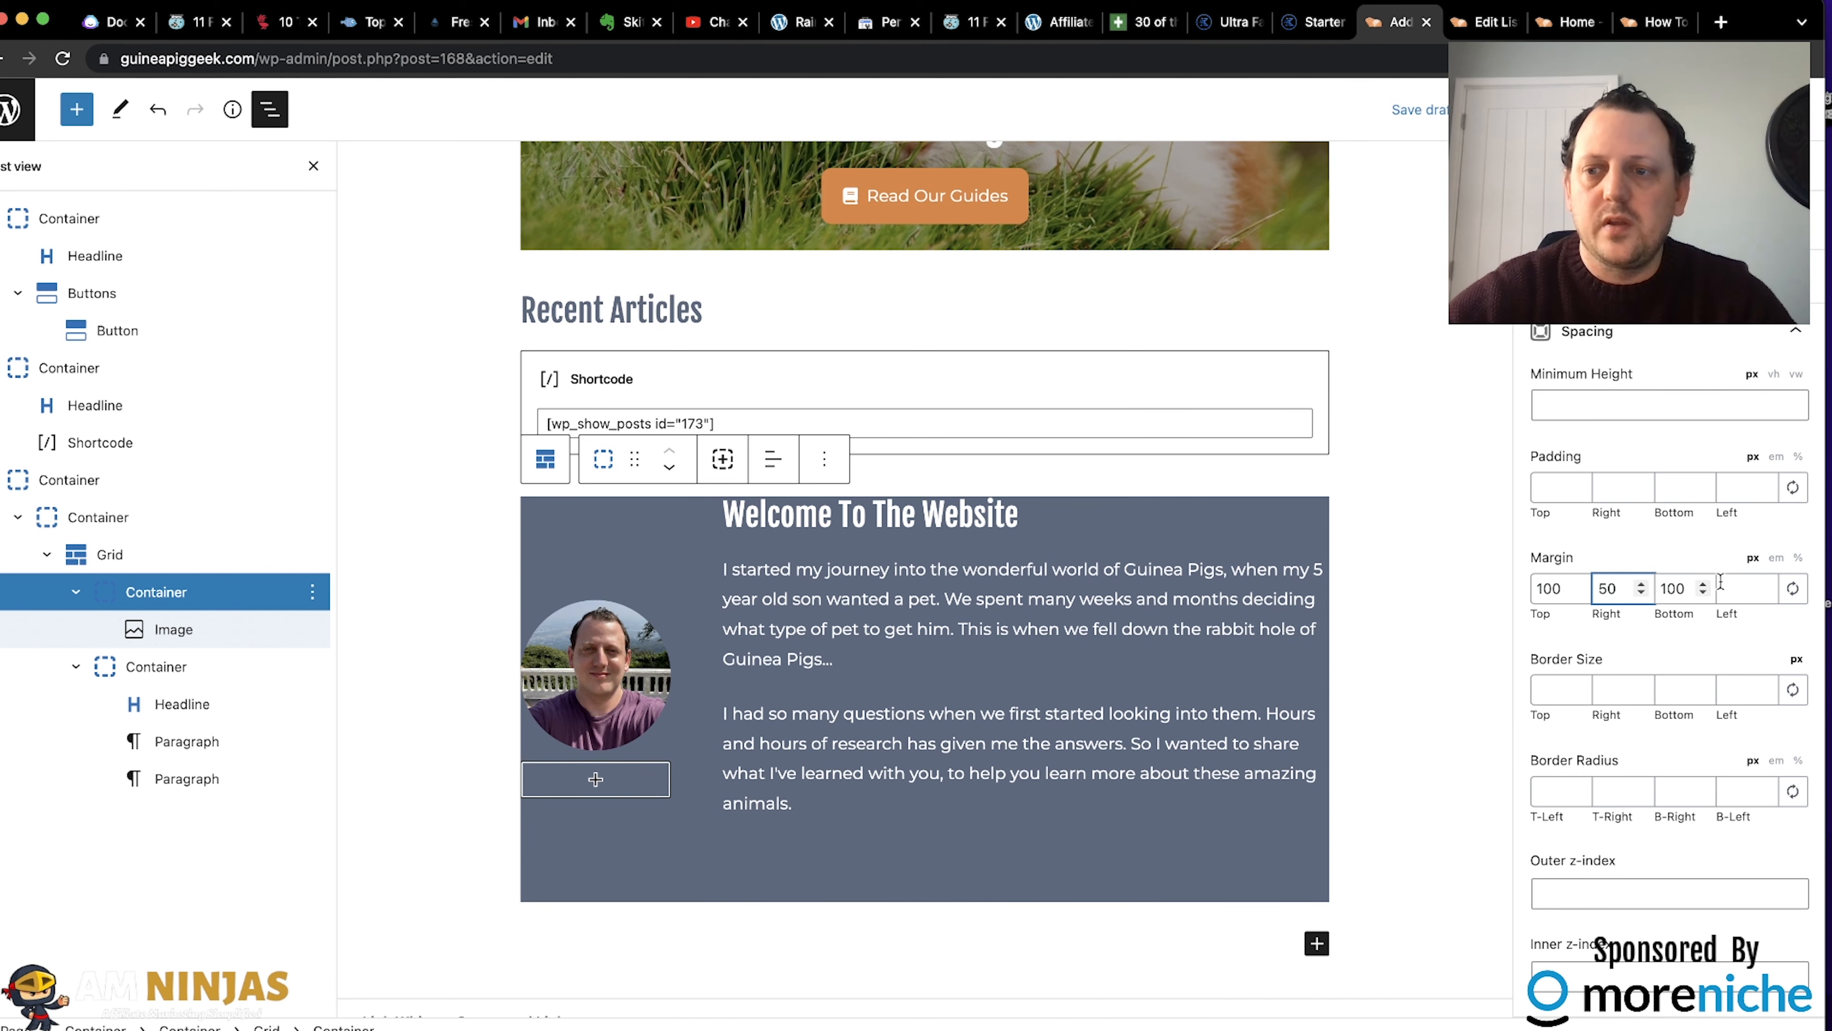
Give the grid container with the welcome headline and paragraphs 100 px top and bottom margins.
left_click(165, 664)
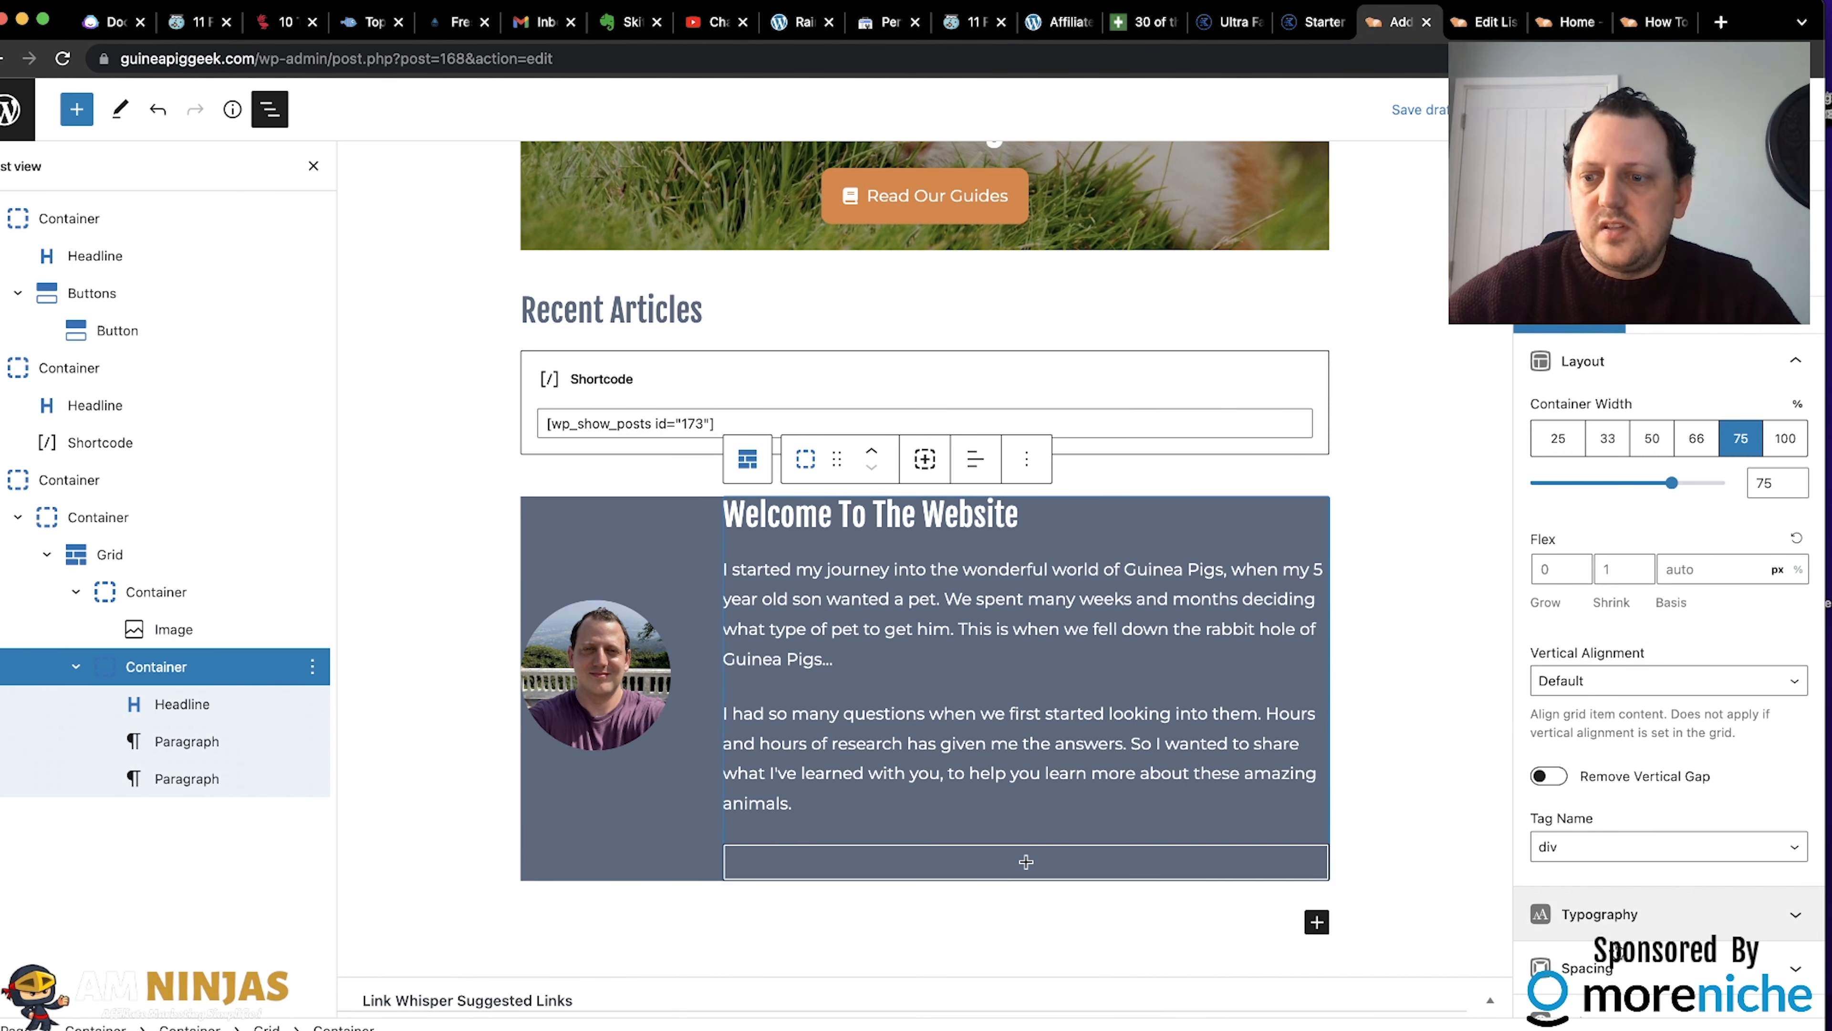
left_click(1624, 967)
left_click(1560, 590)
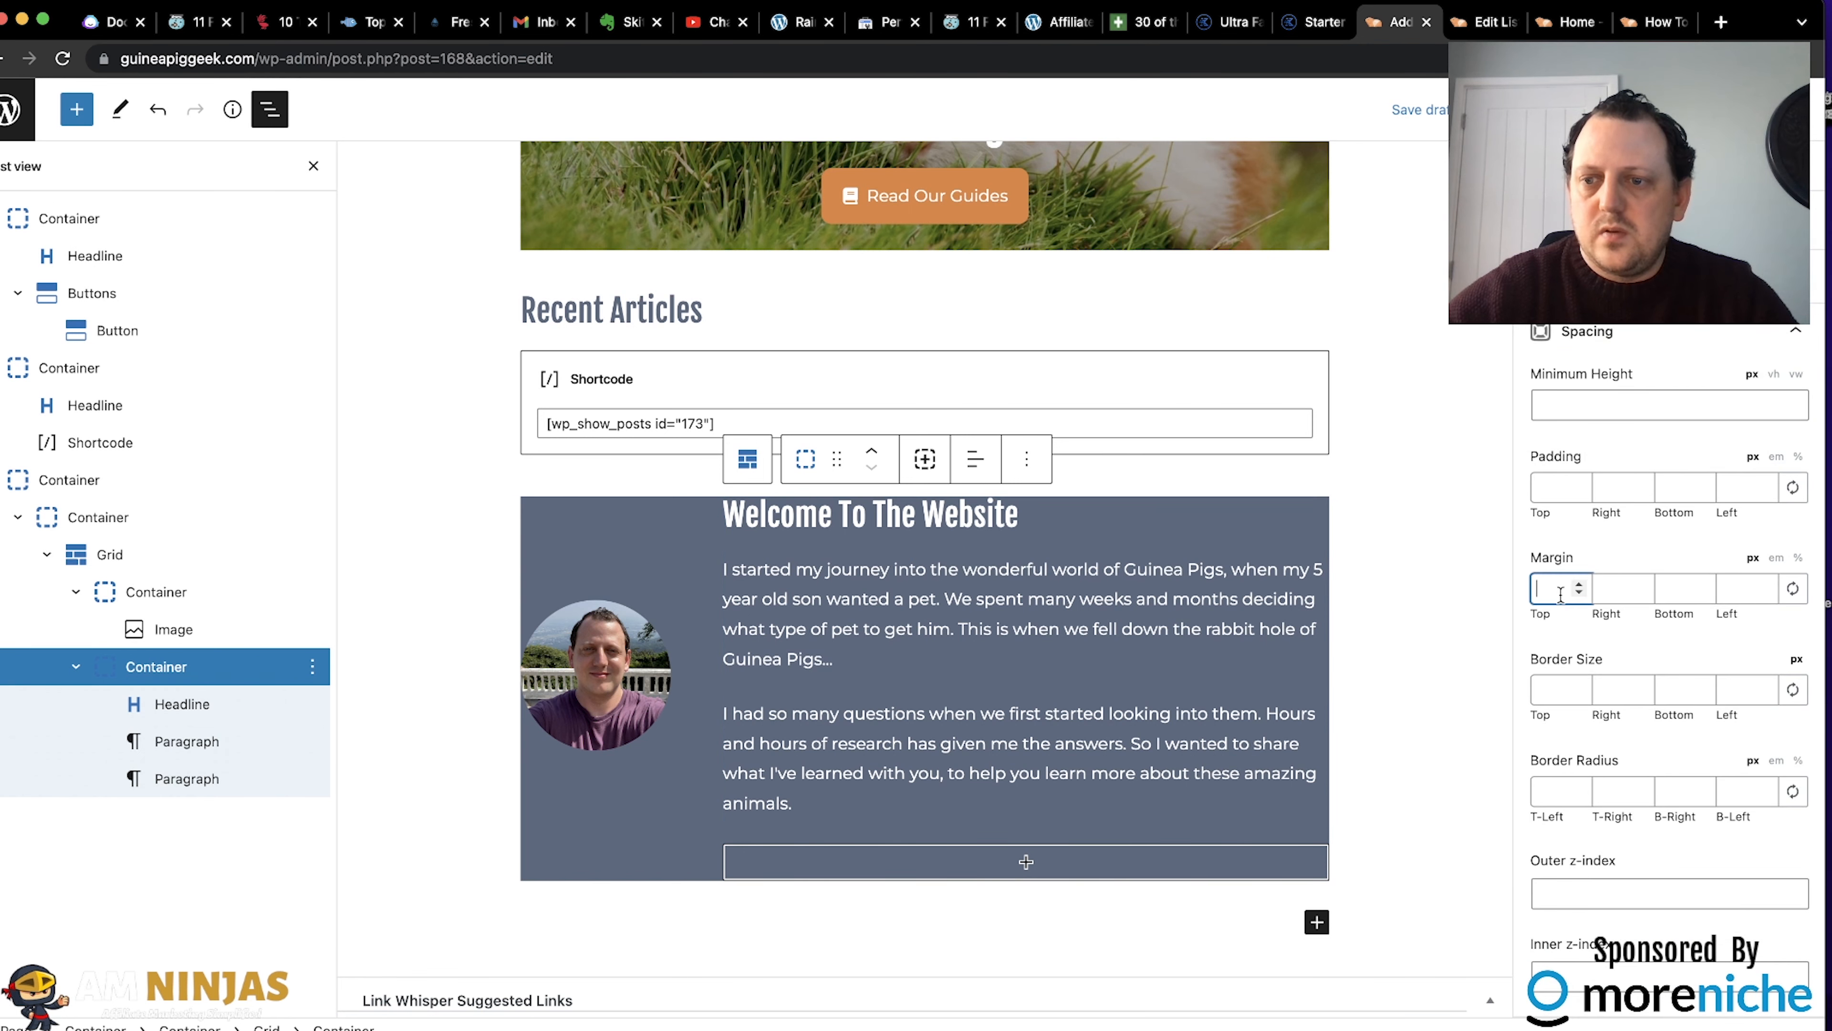
type("100")
left_click(1697, 589)
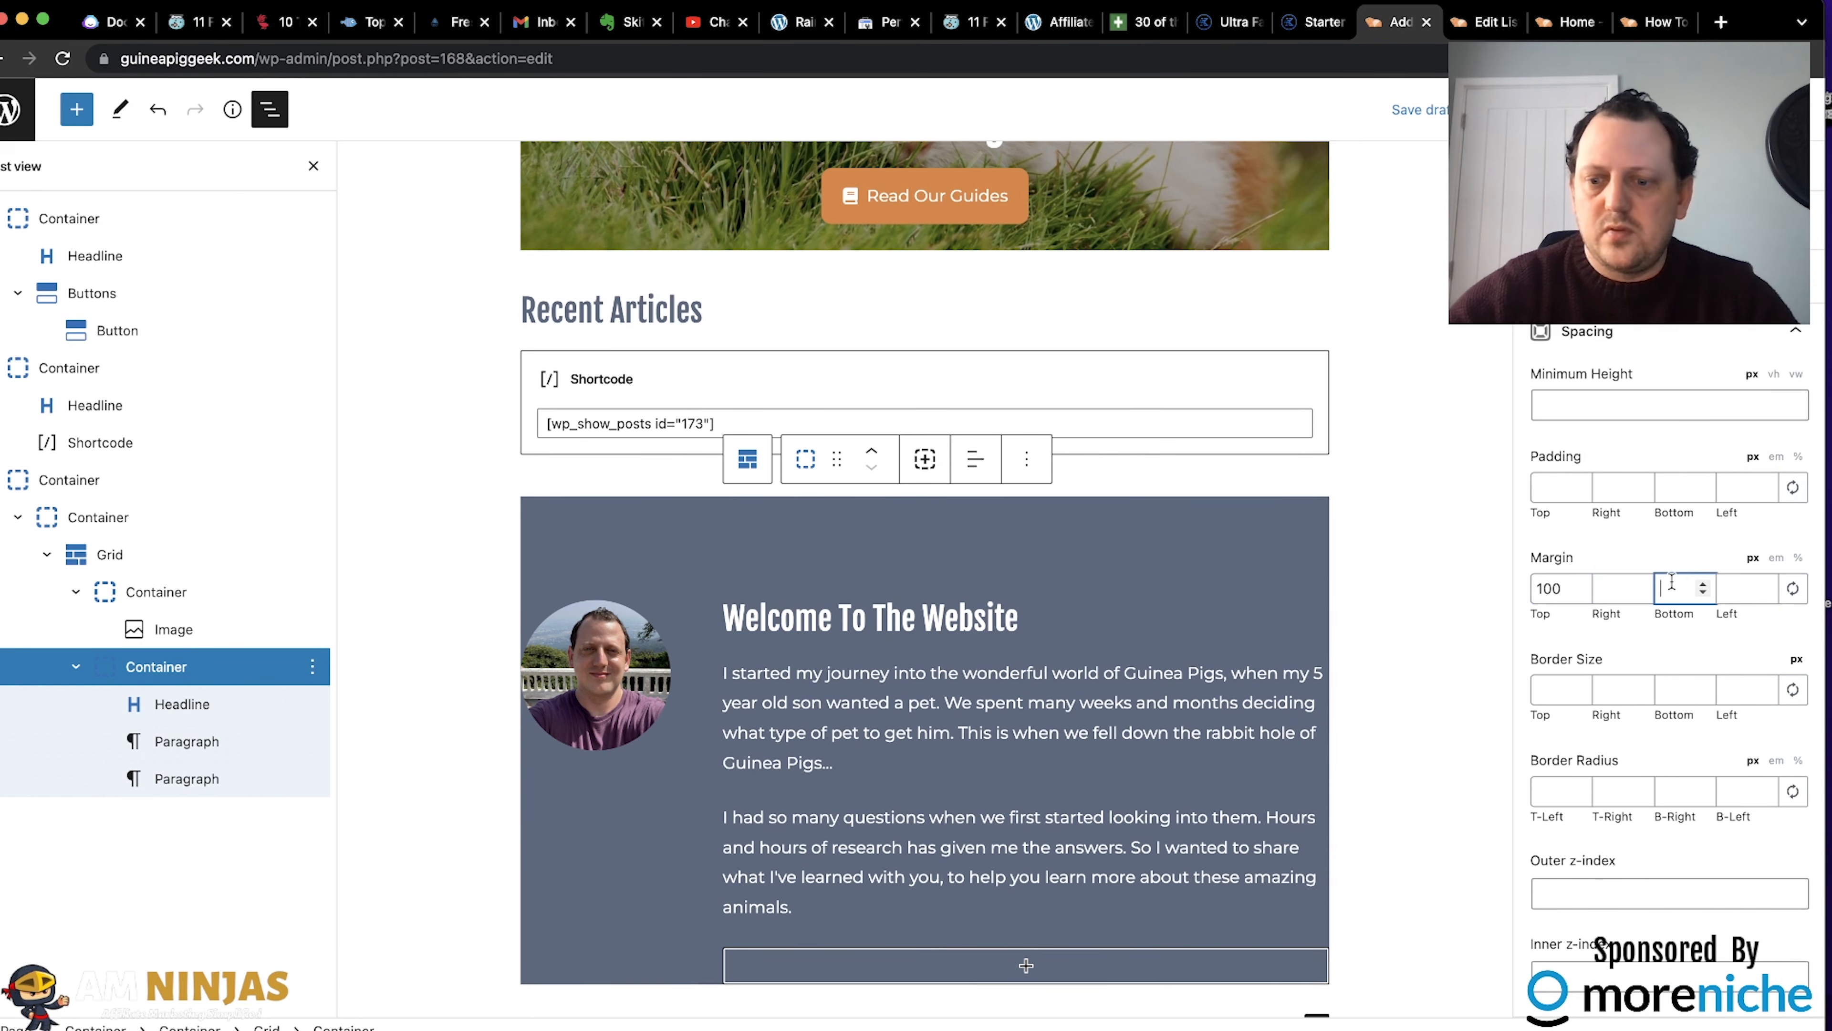
type("100")
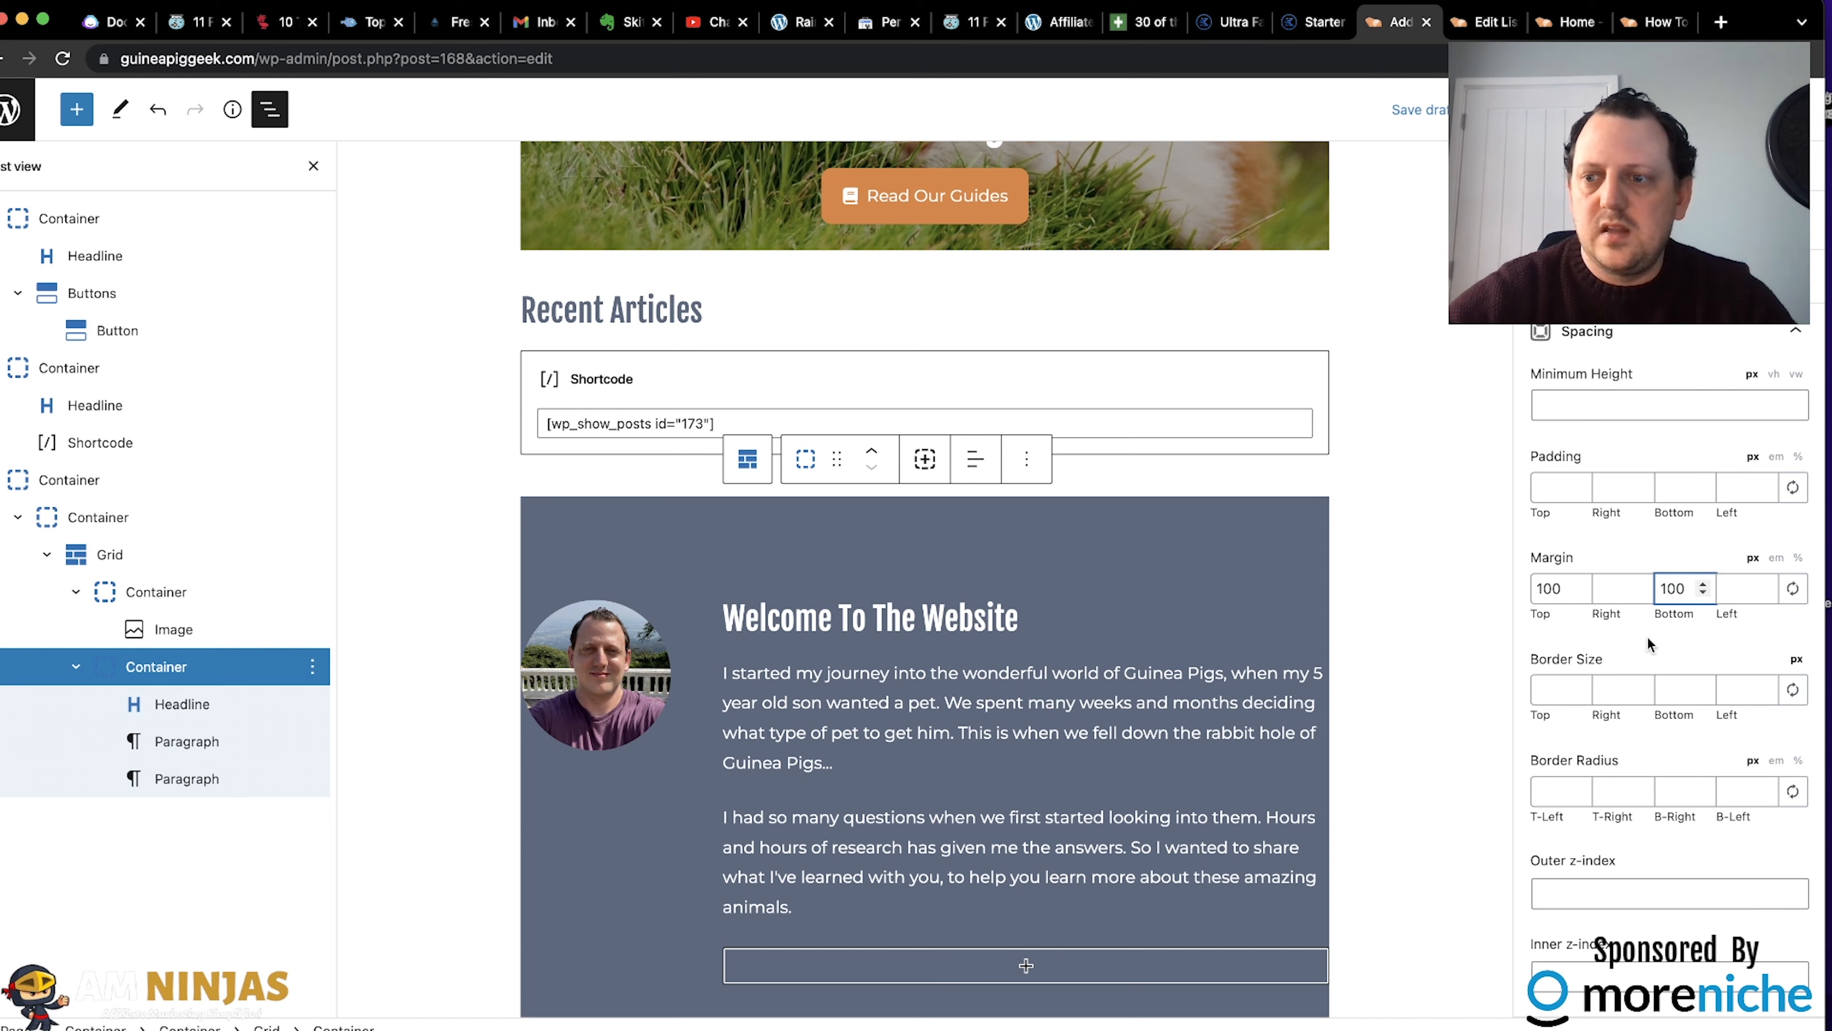
Save the Home page draft and check the author section's spacing in the reloaded preview.
left_click(1435, 112)
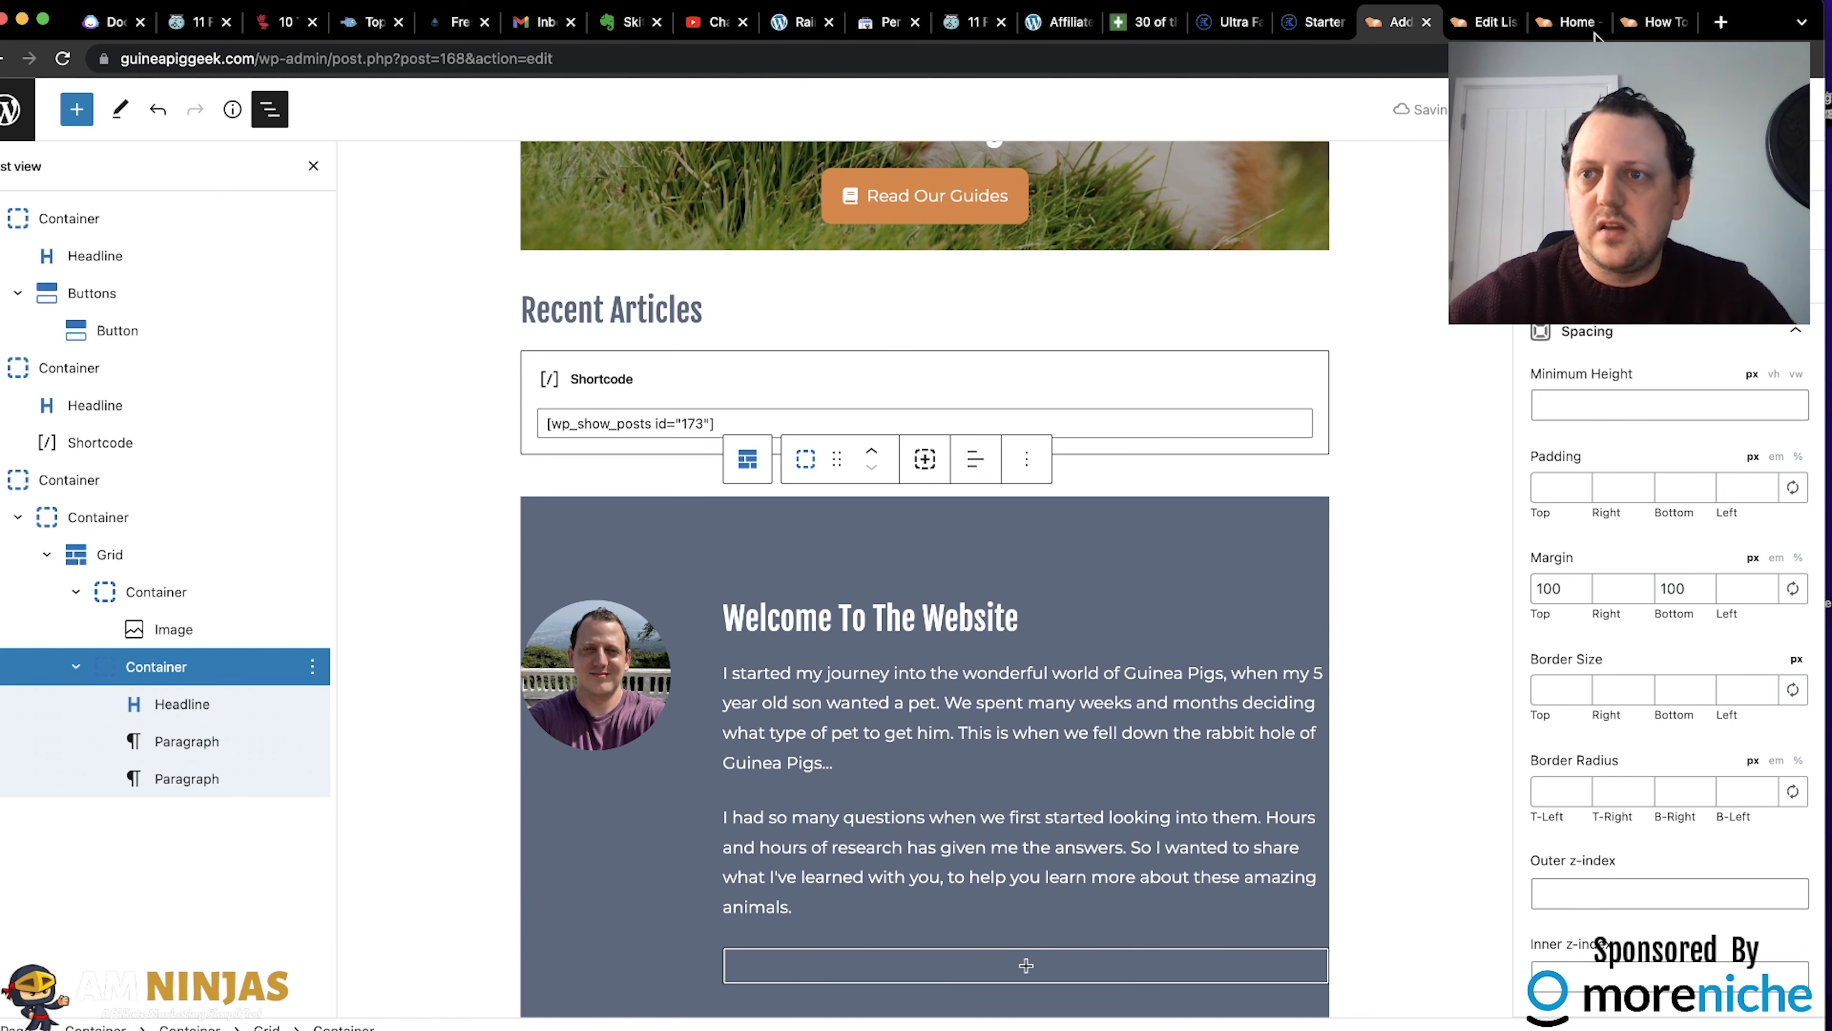
left_click(1575, 22)
left_click(1437, 55)
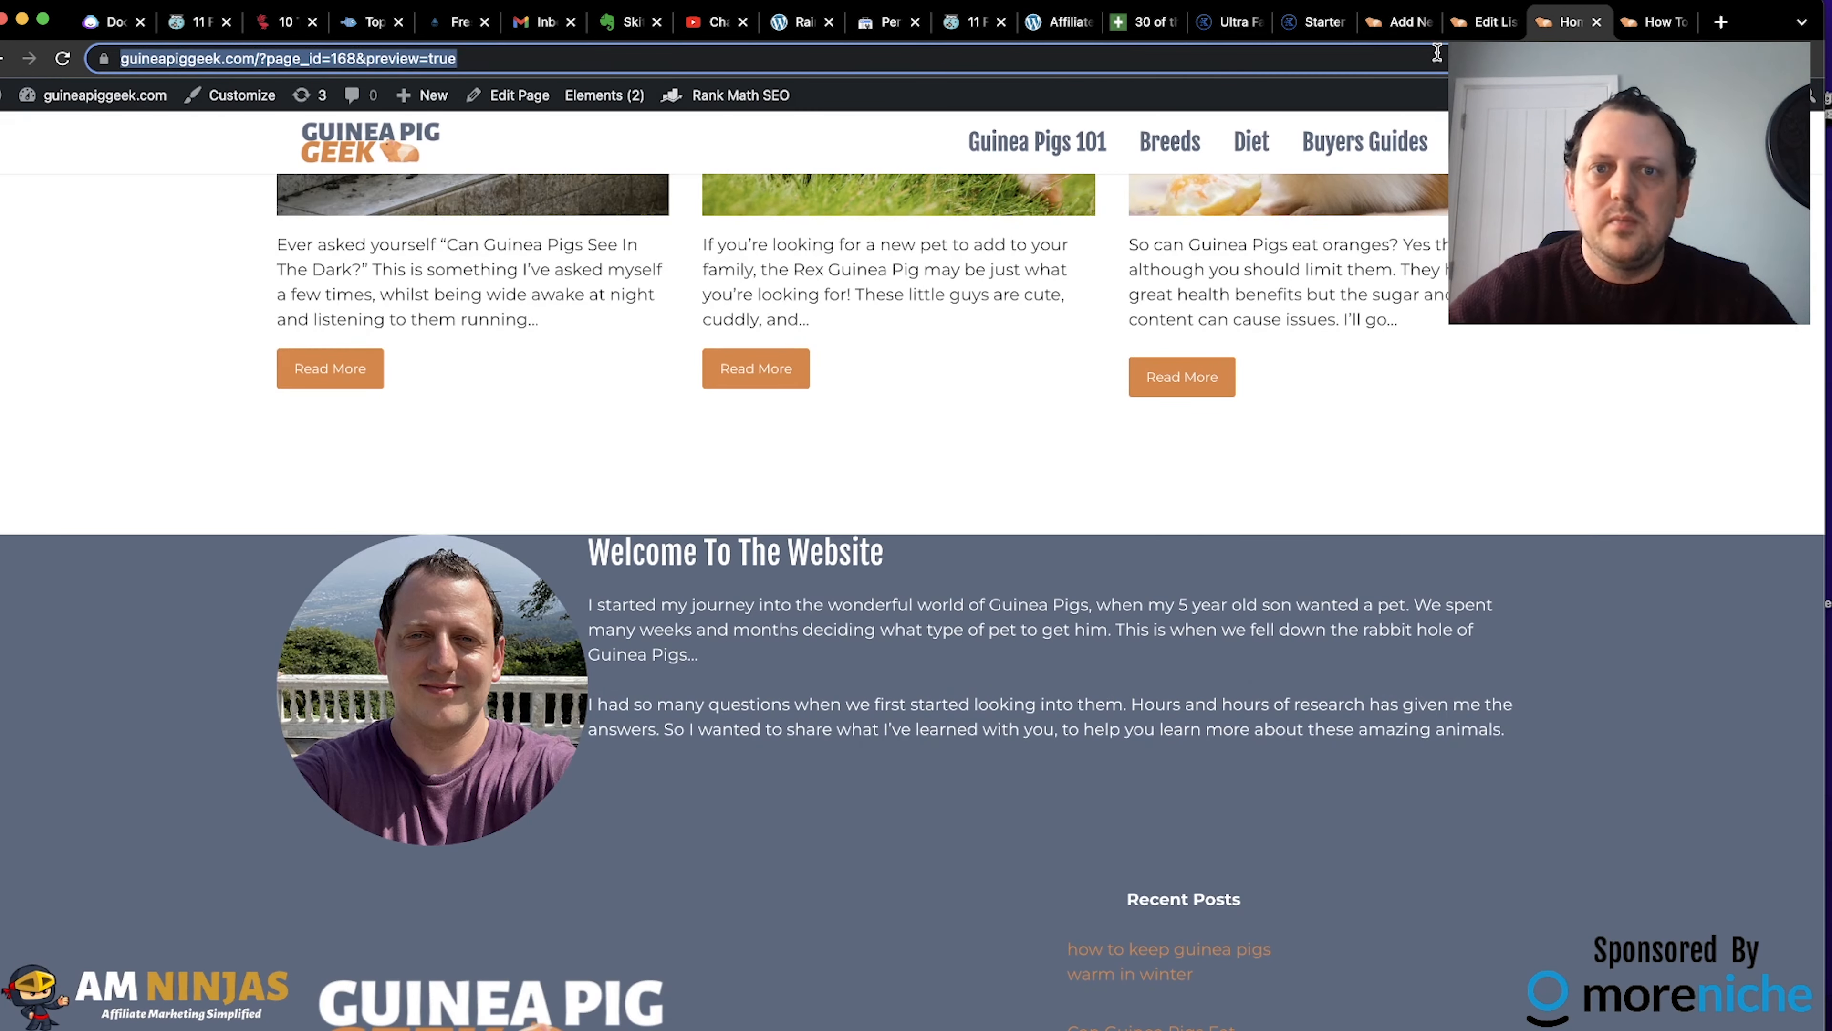
key("Return")
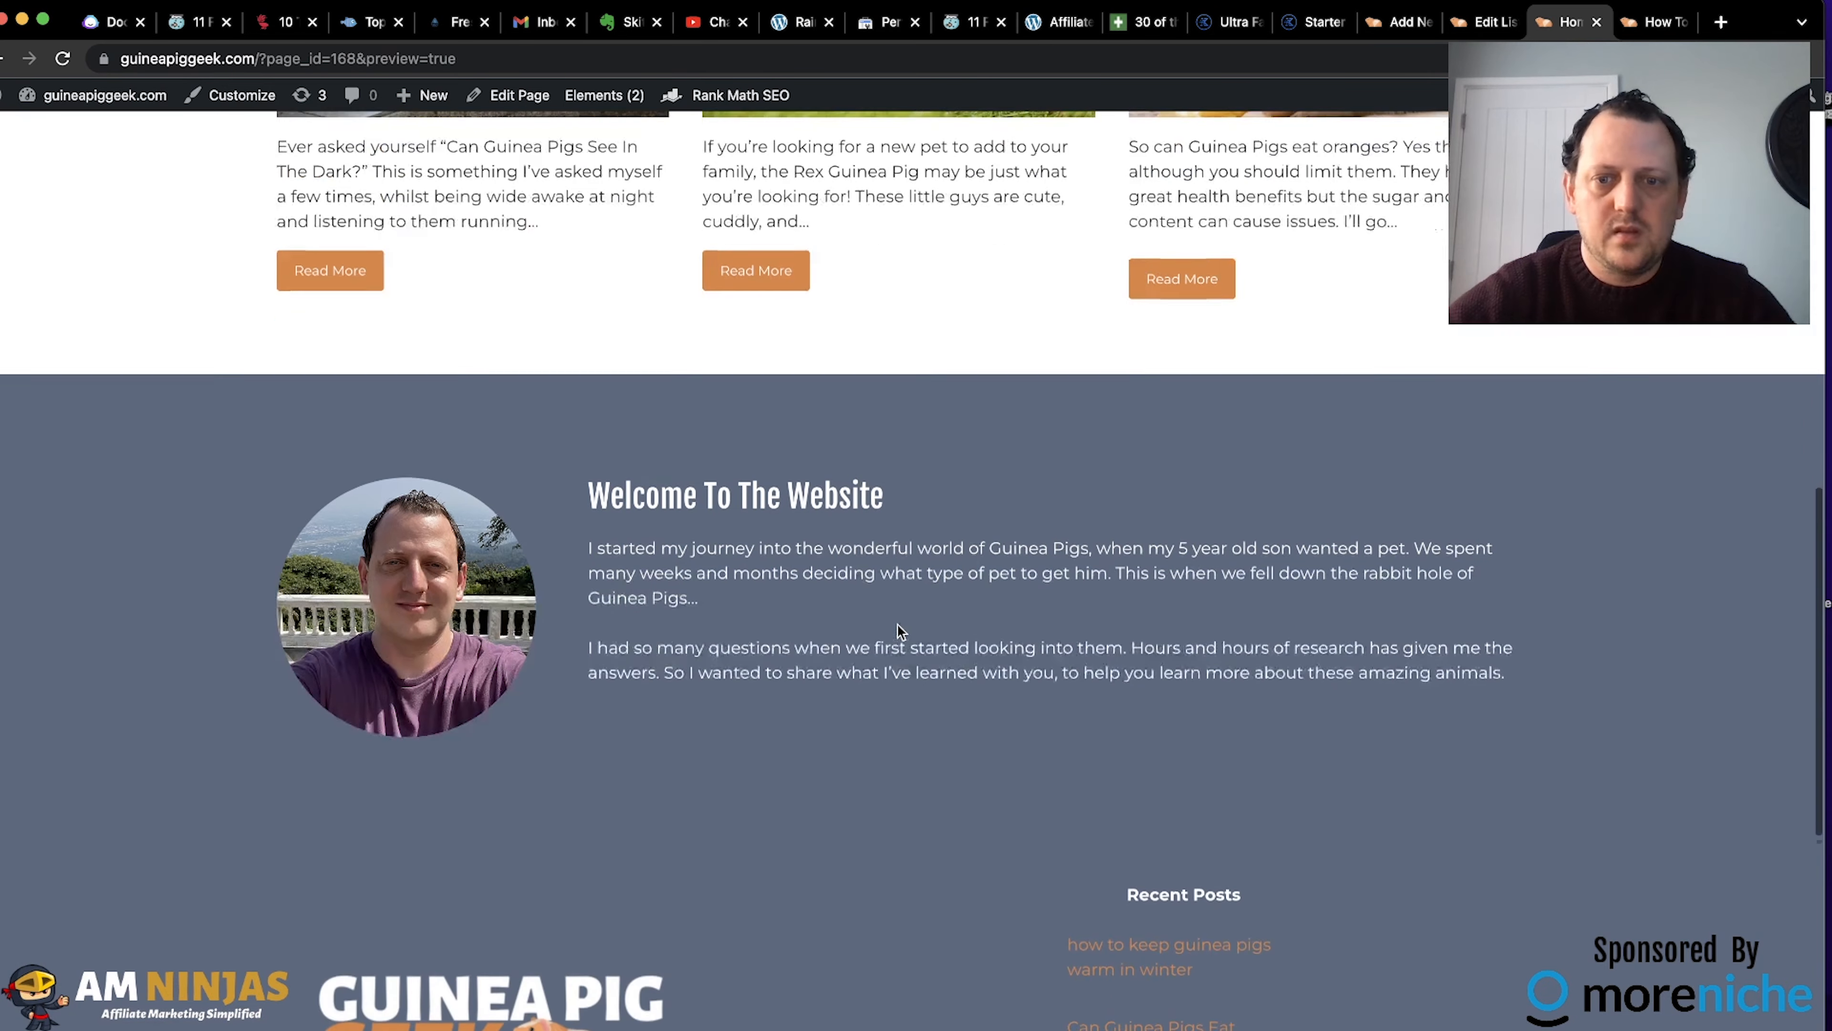
scroll(898, 624, "down", 2)
scroll(897, 624, "up", 1)
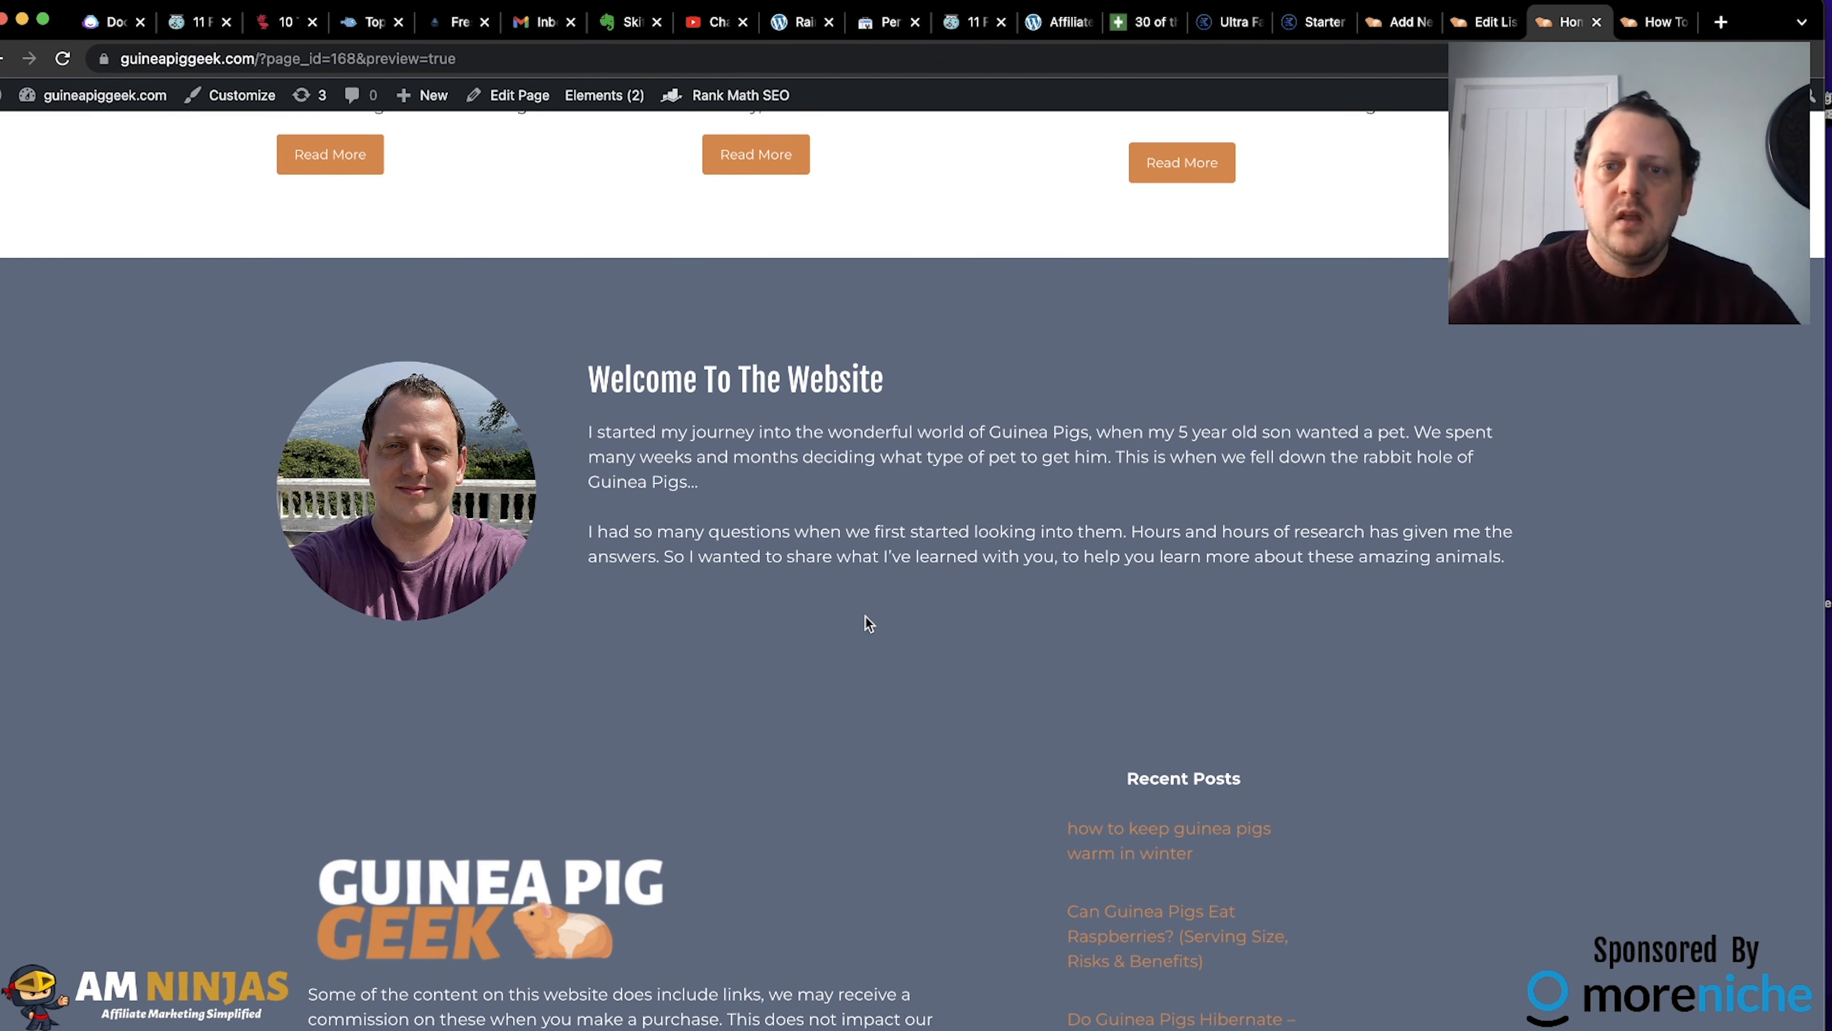
scroll(868, 622, "up", 10)
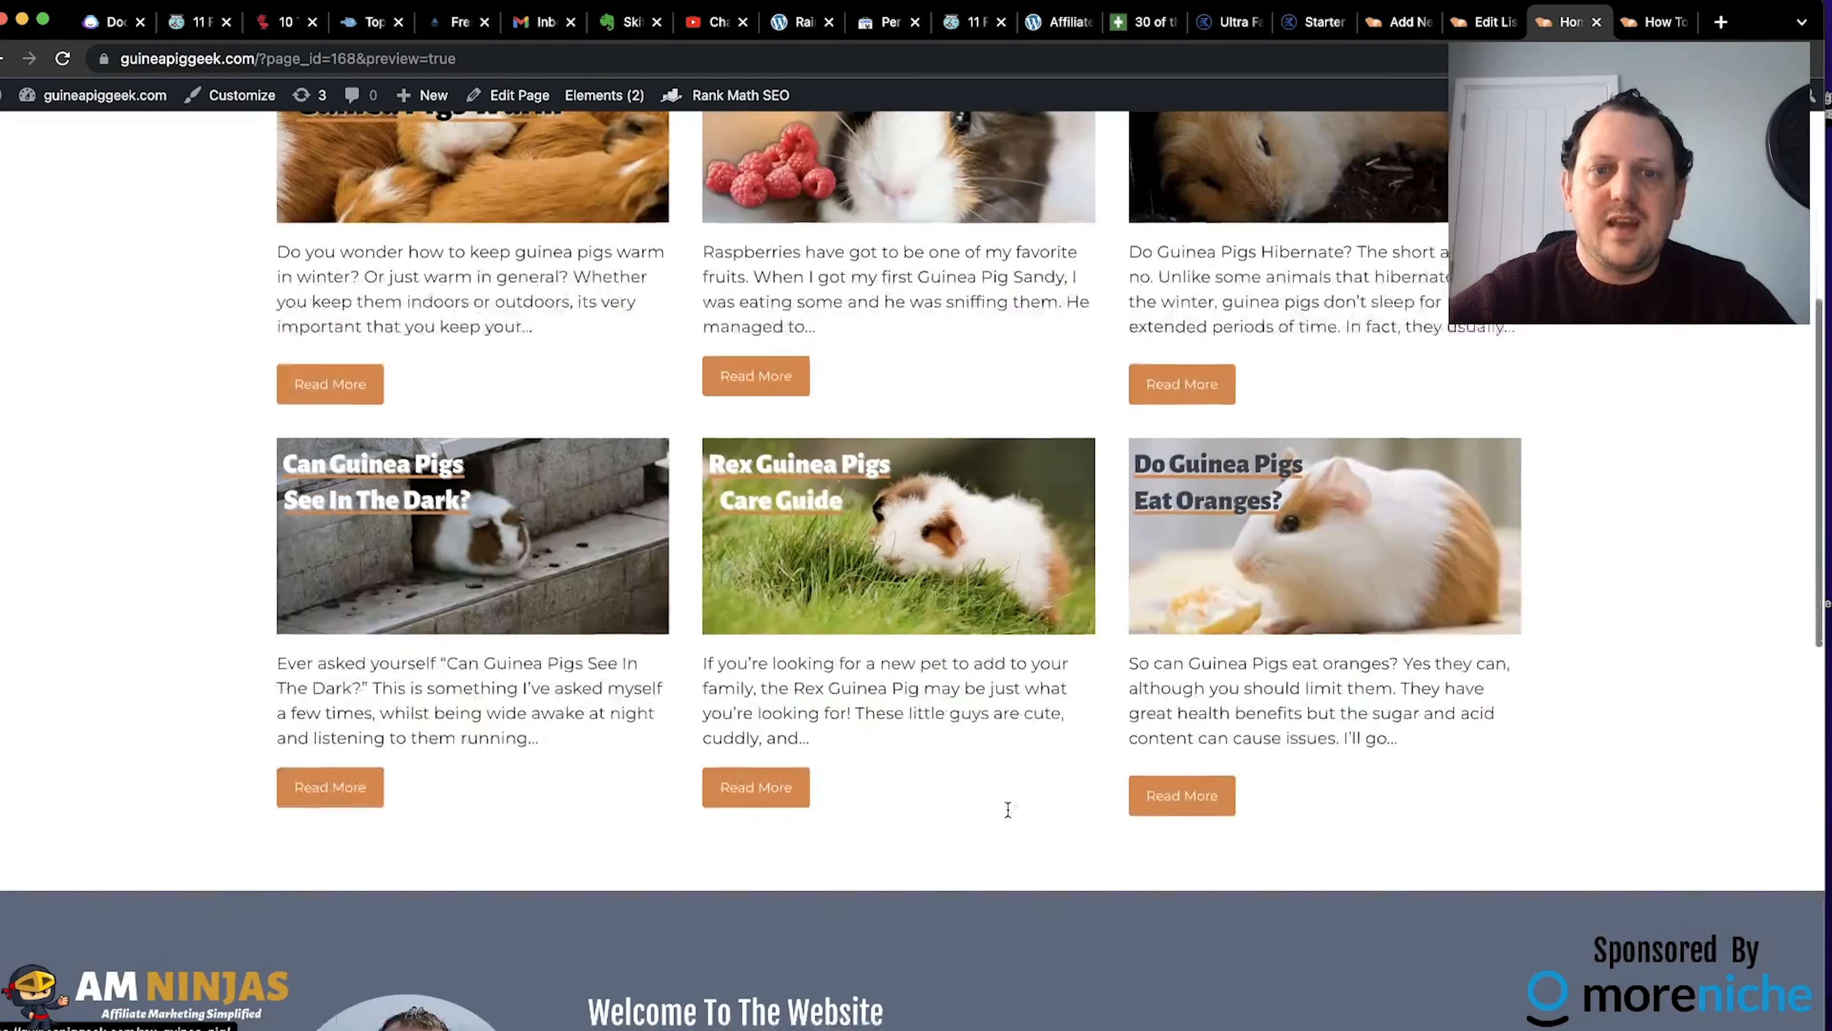
scroll(1007, 809, "down", 2)
scroll(1004, 776, "up", 5)
scroll(844, 525, "down", 10)
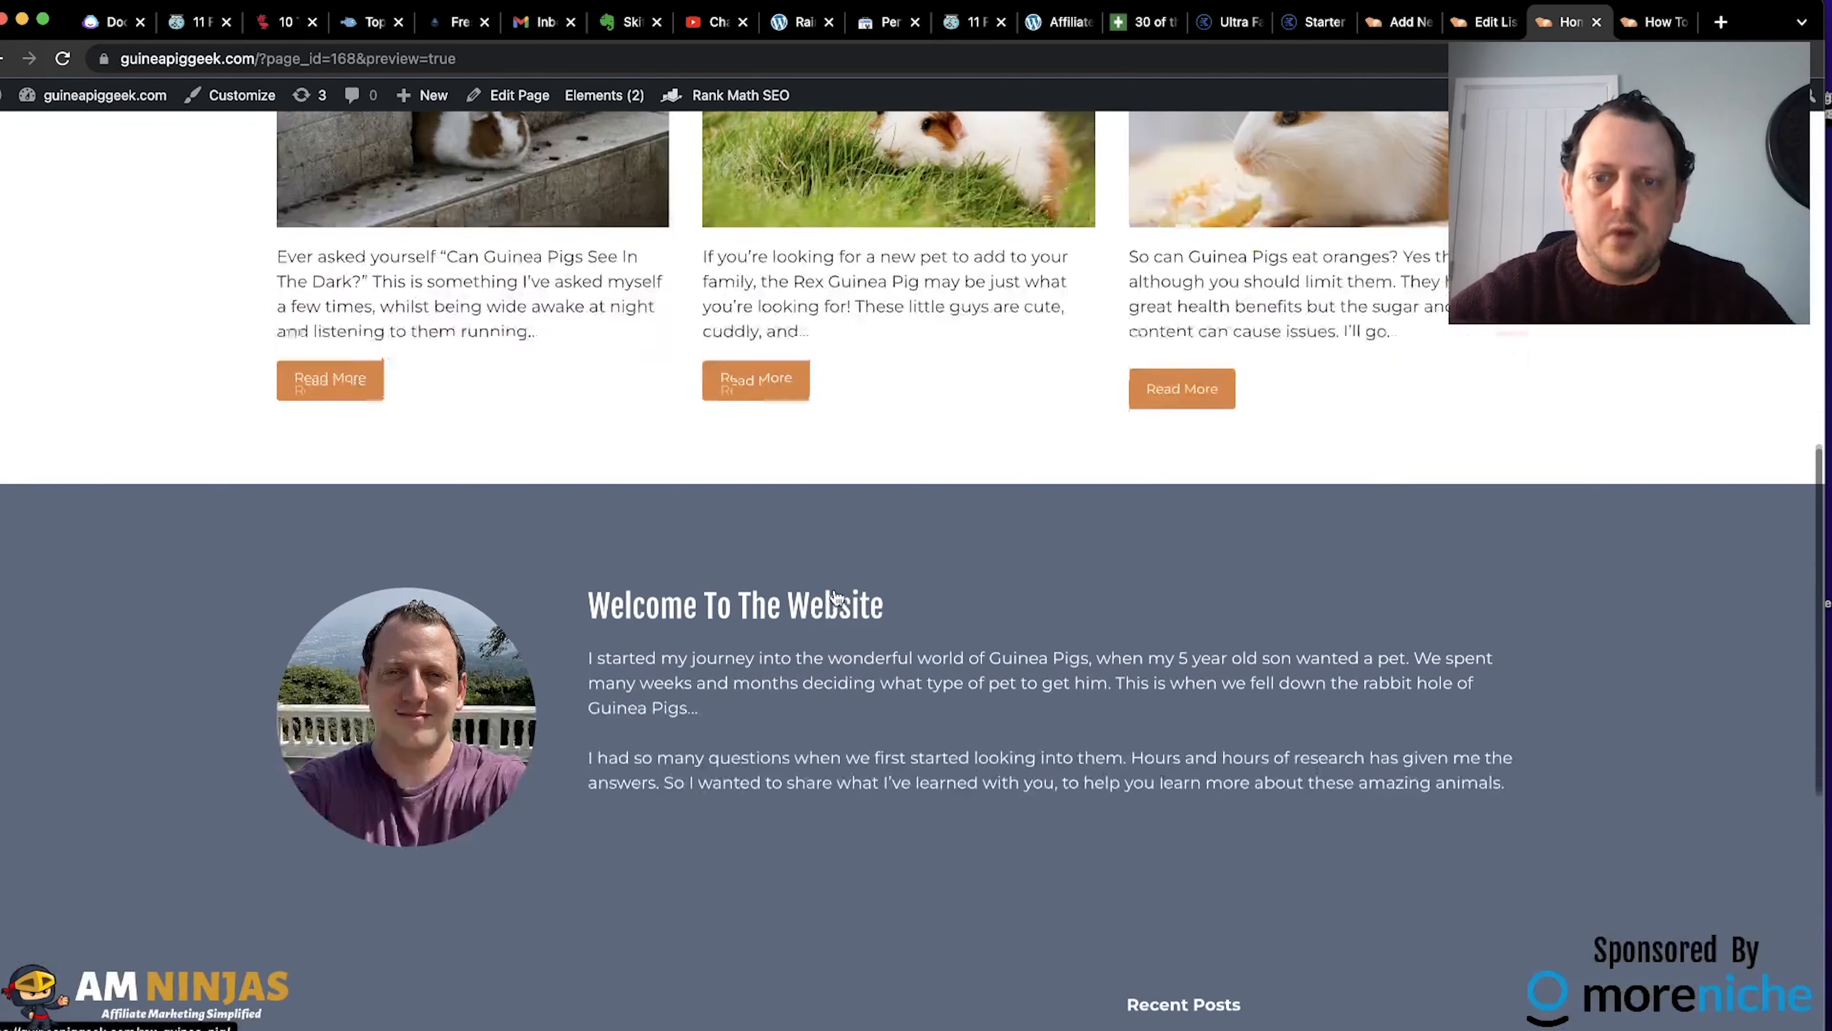
Duplicate the Recent Articles container in the page editor and move the copy below the author section.
left_click(1491, 29)
left_click(1406, 29)
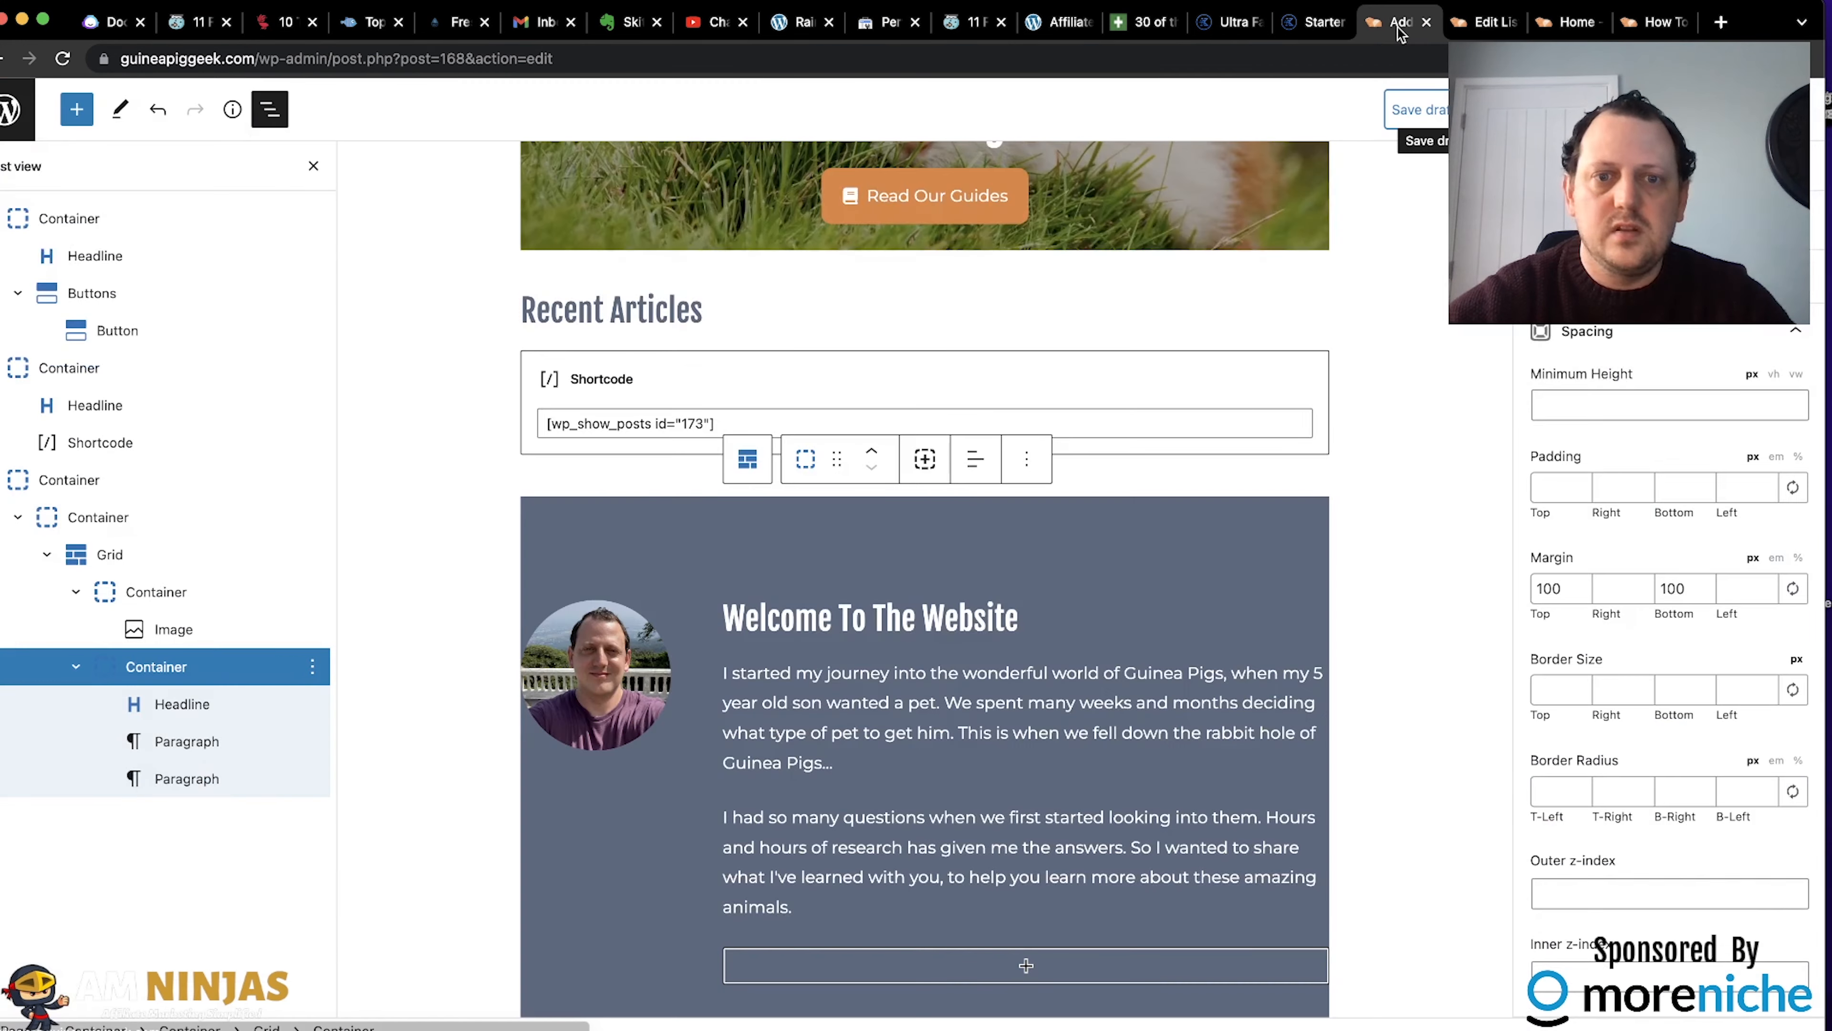
scroll(920, 514, "down", 2)
scroll(920, 513, "up", 1)
scroll(920, 514, "down", 3)
scroll(920, 514, "up", 3)
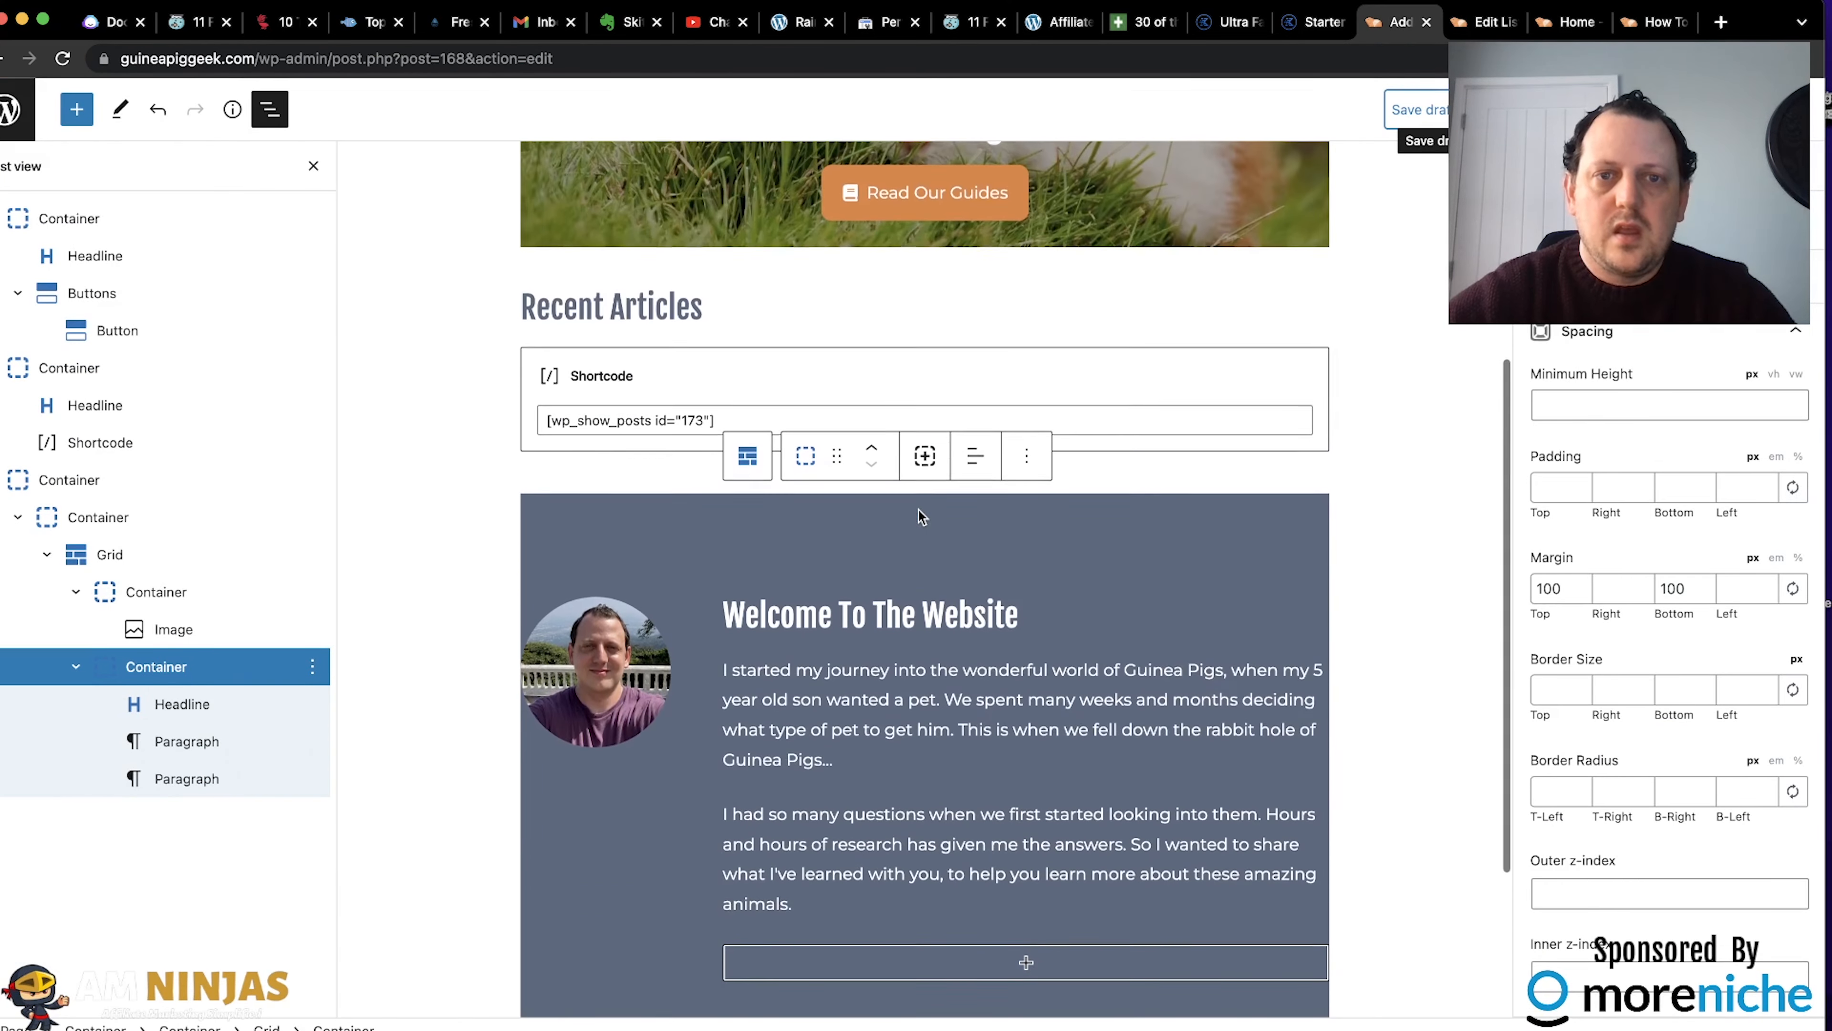
left_click(80, 373)
left_click(313, 368)
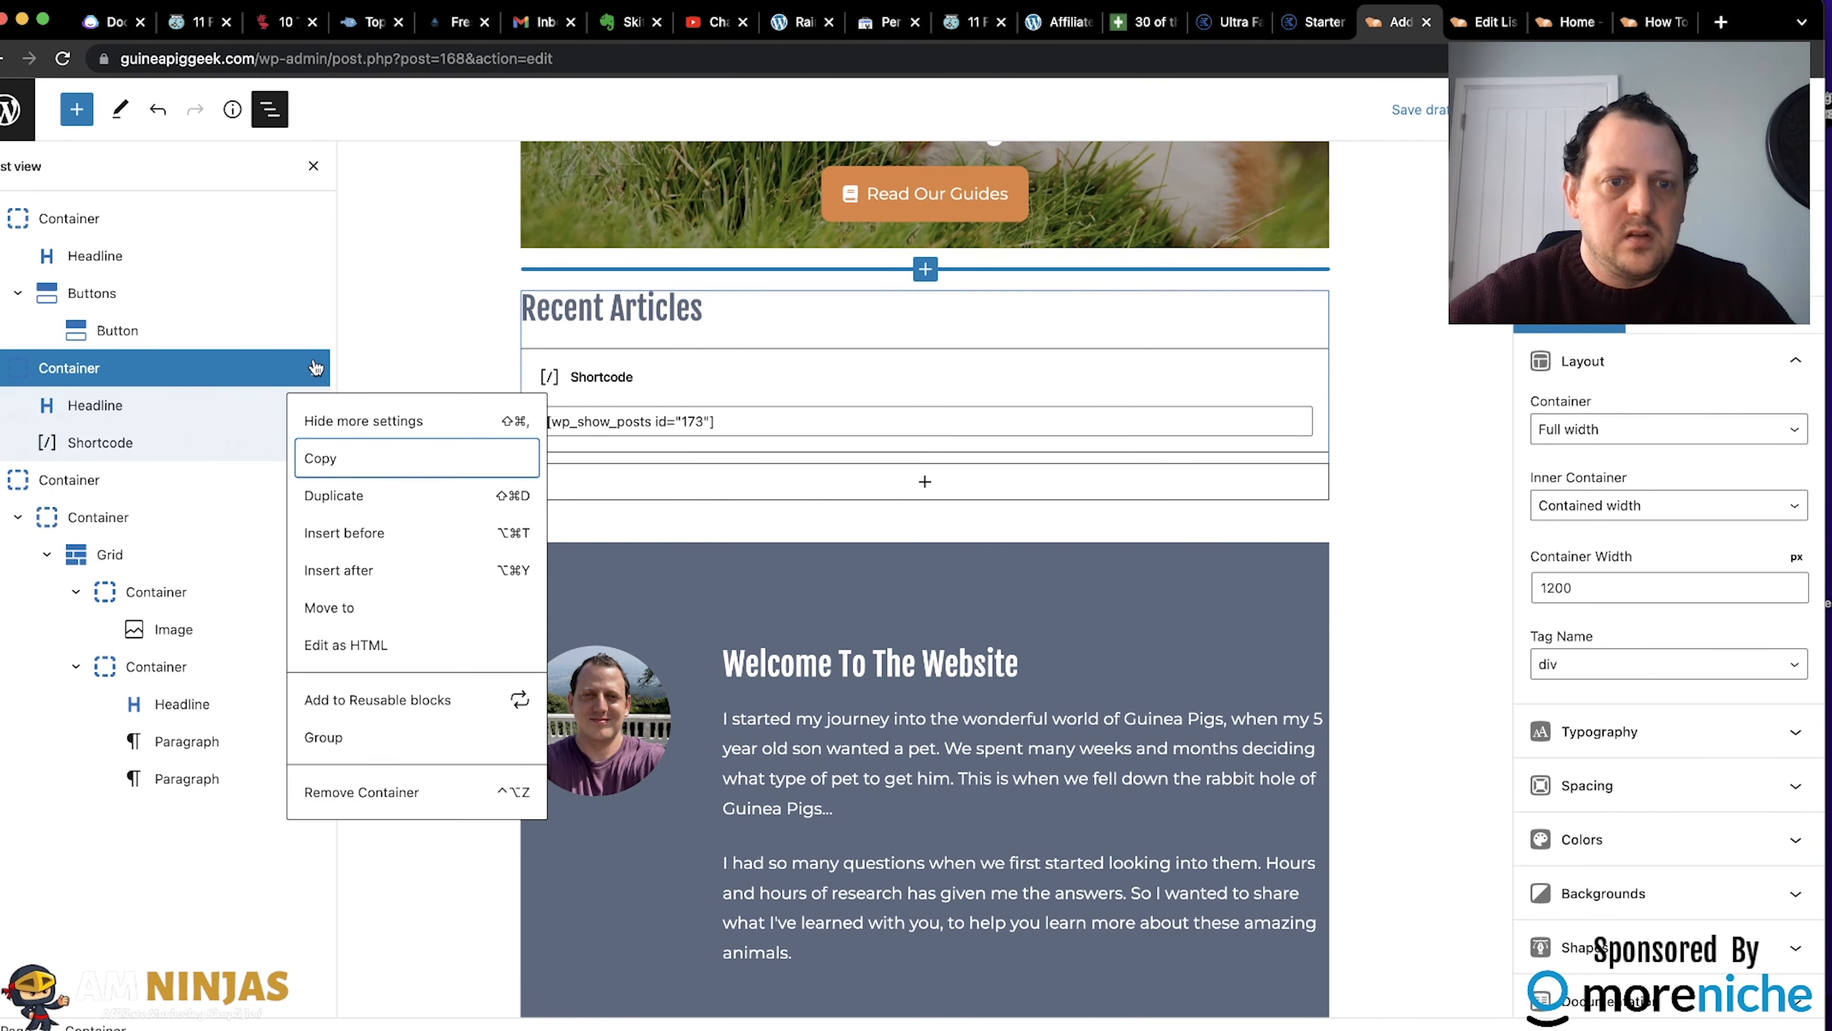
left_click(378, 495)
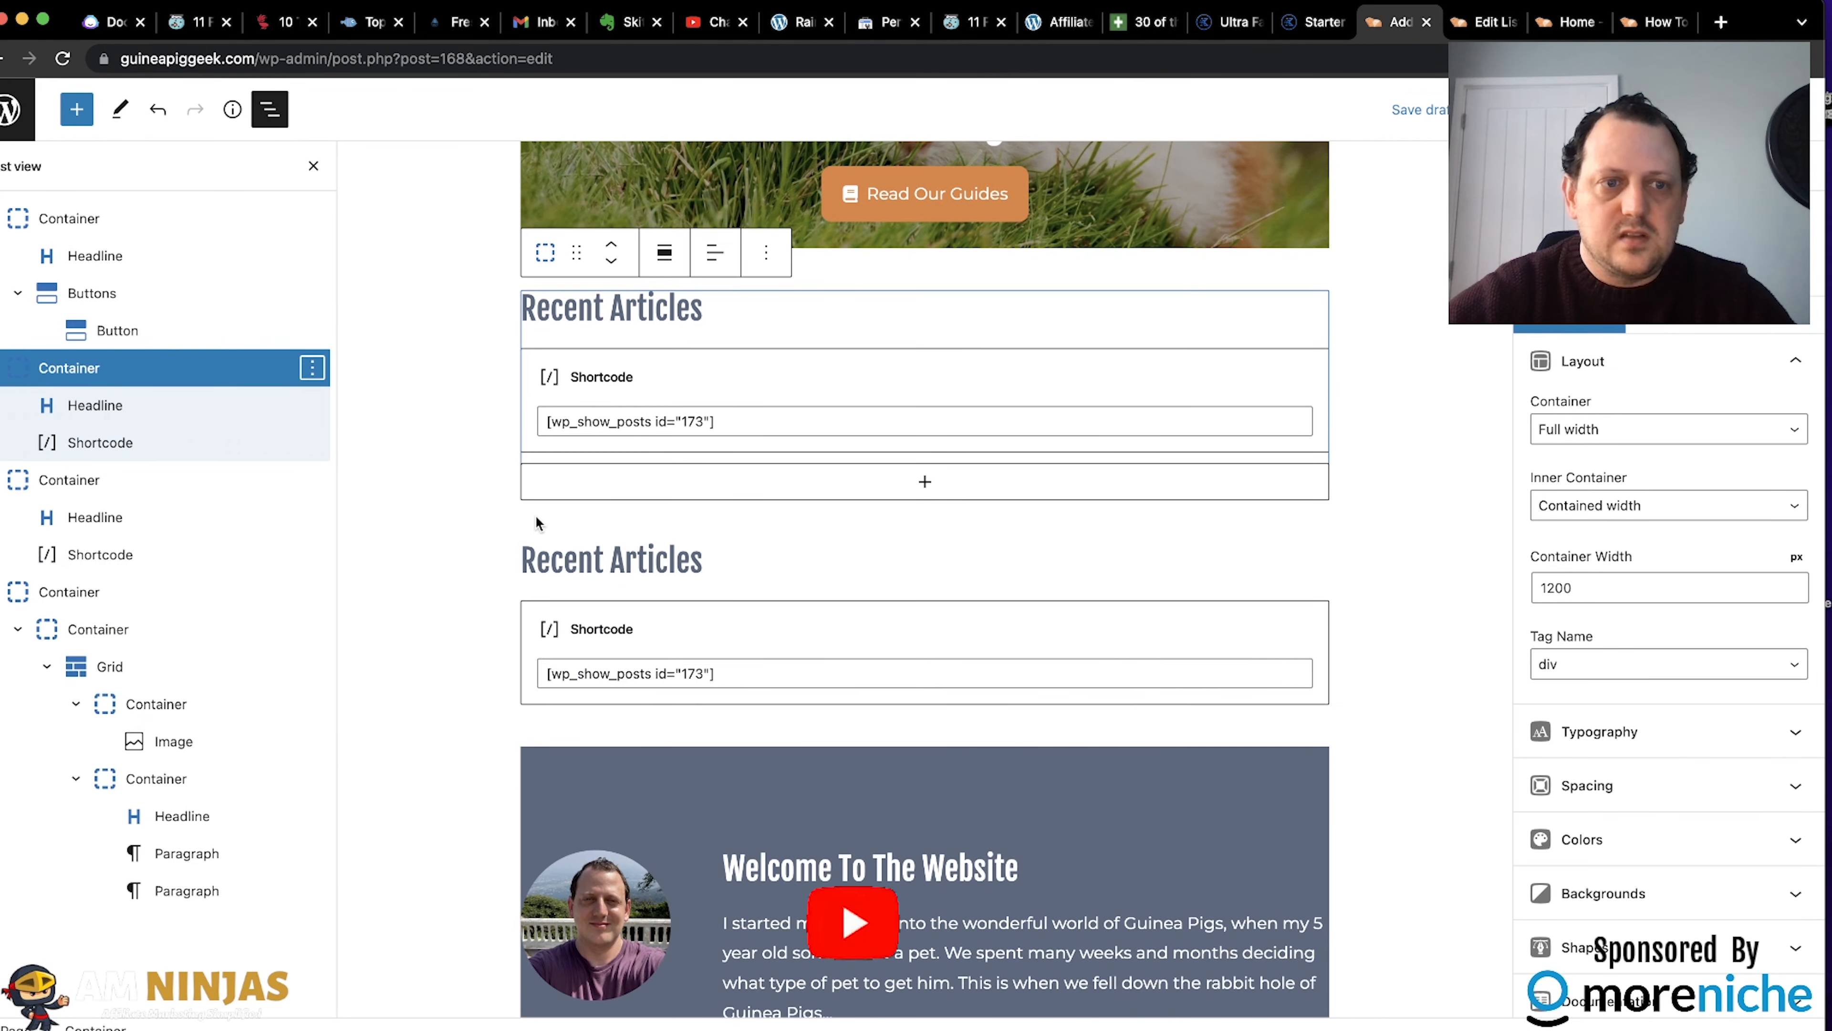
left_click(61, 488)
left_click(610, 471)
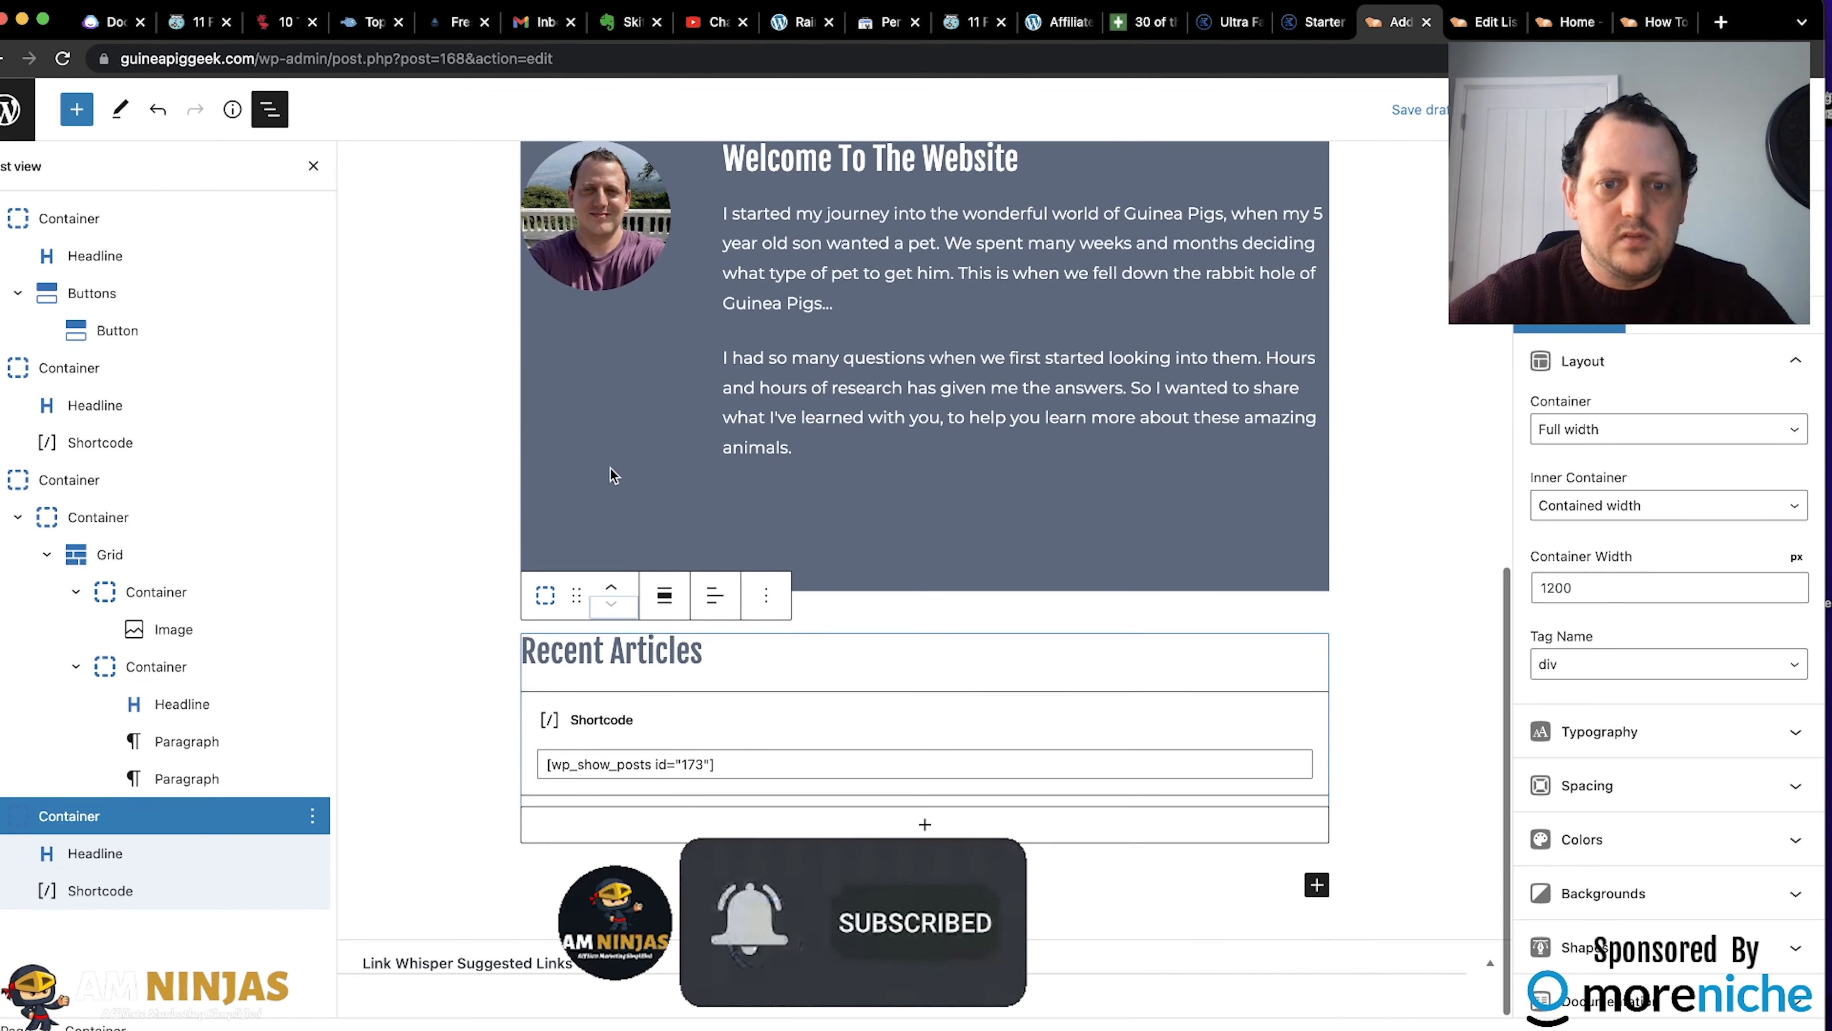
Change the headline of the duplicated articles section below the author section to "Guinea Pigs 101".
left_click(1066, 671)
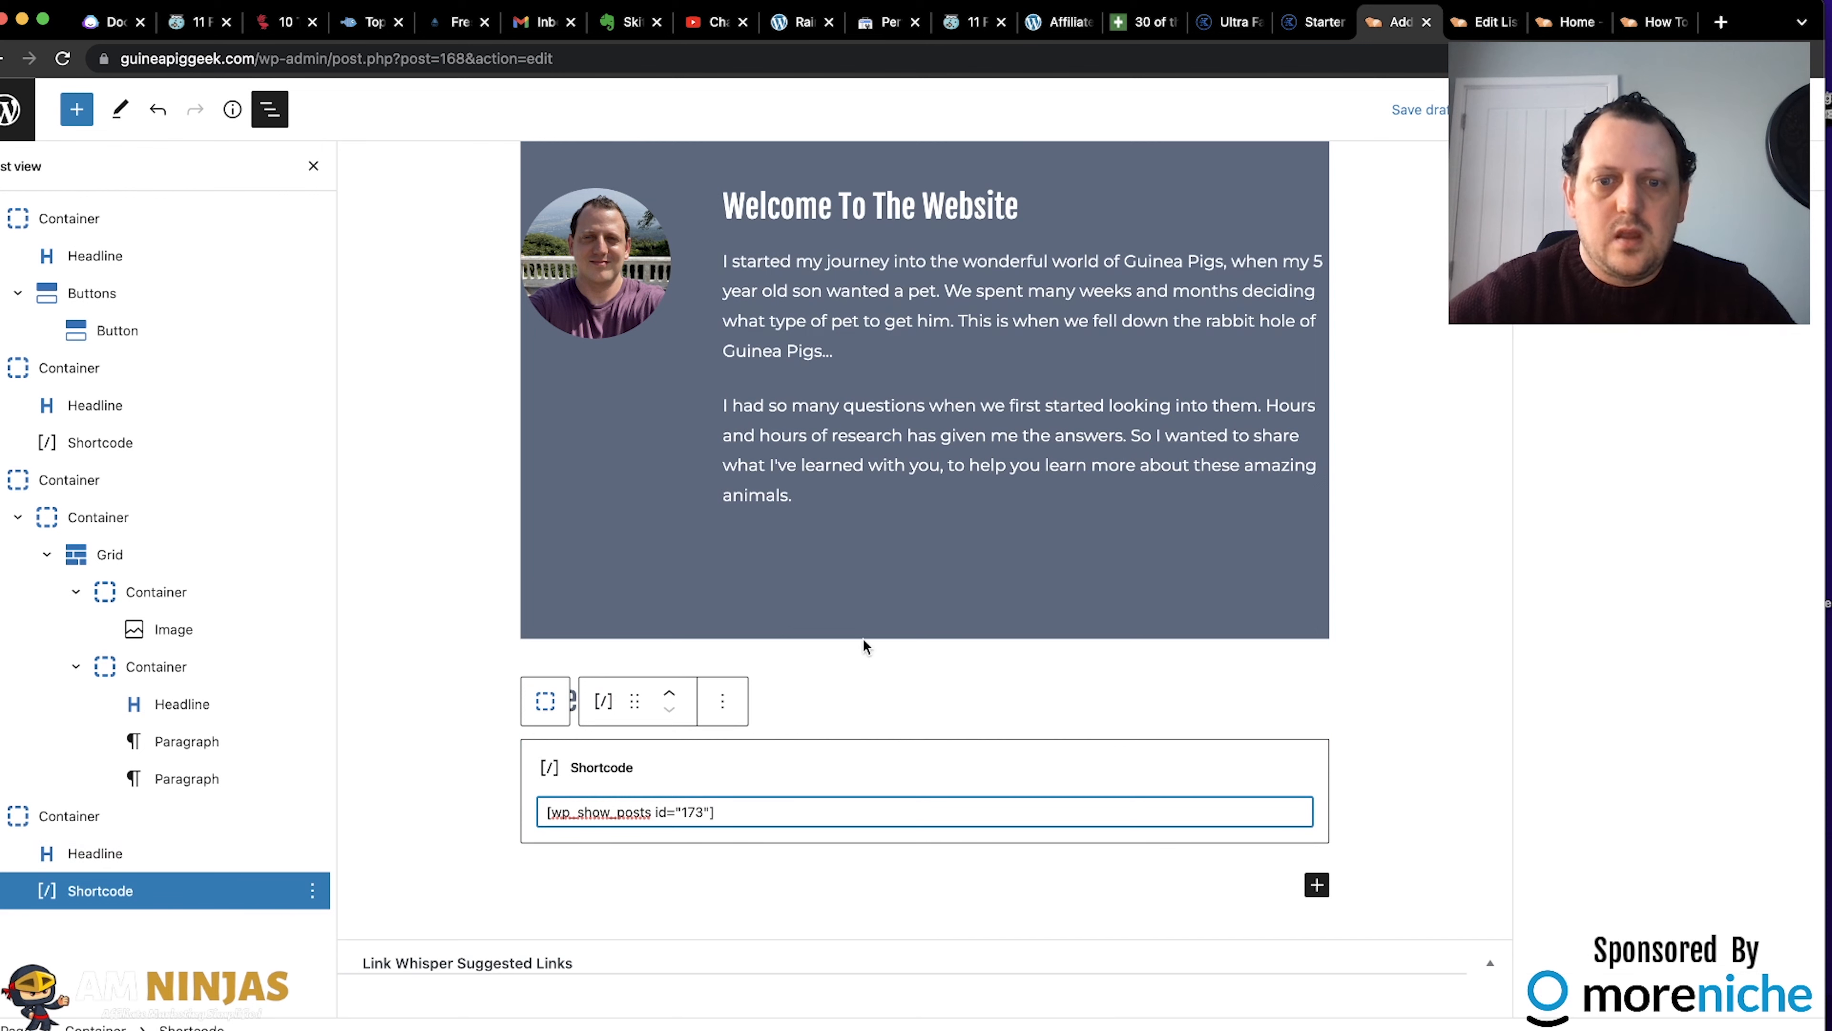
left_click(788, 687)
double_click(596, 697)
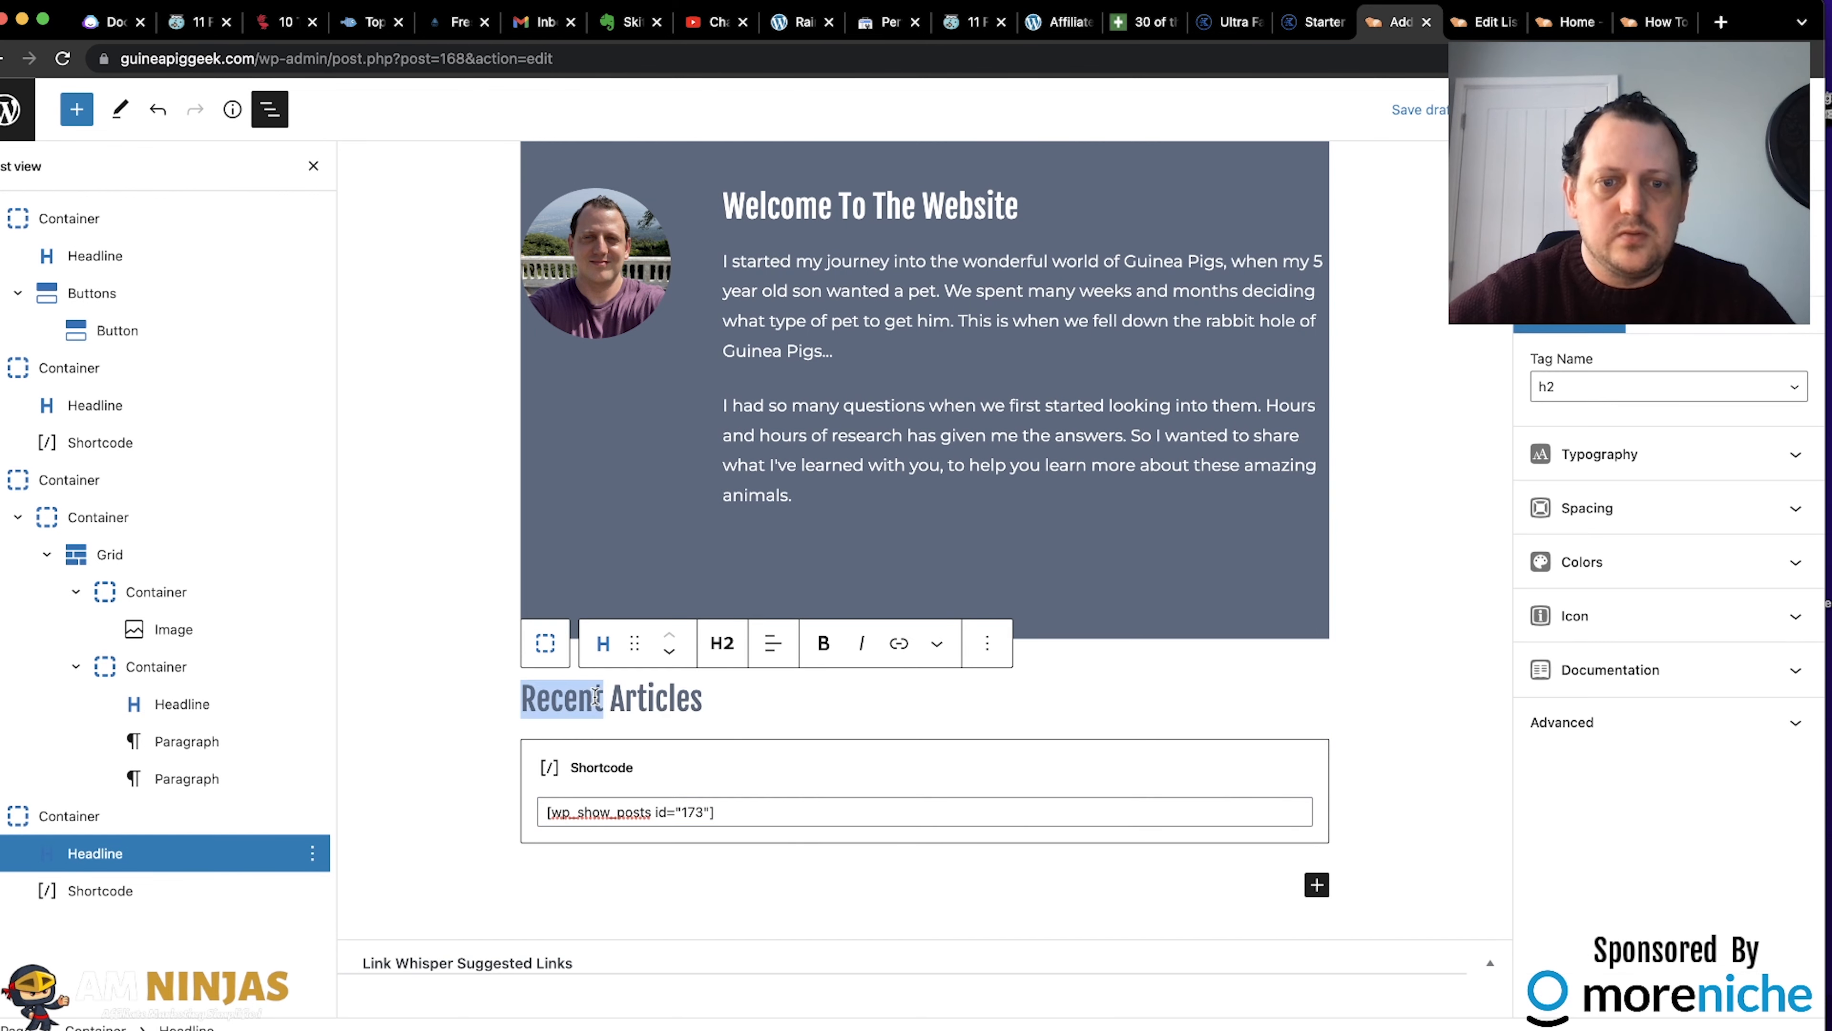
triple_click(596, 697)
scroll(991, 580, "up", 10)
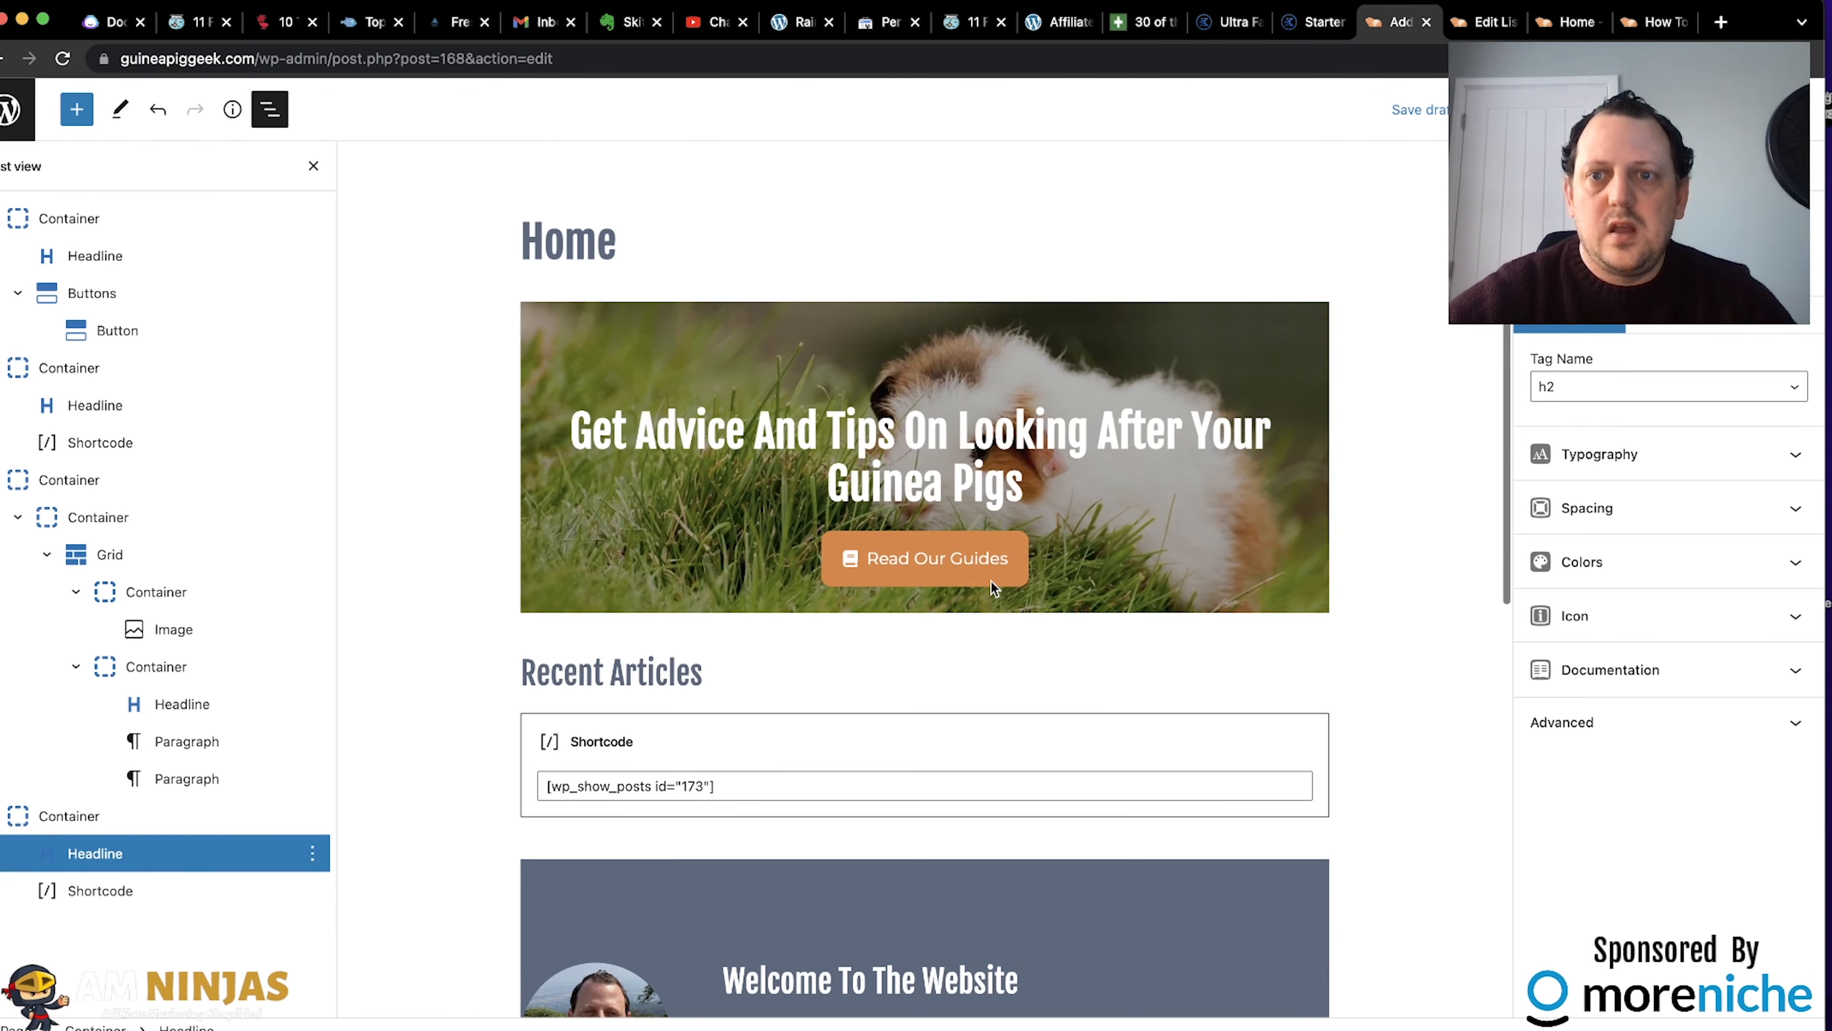
scroll(991, 580, "down", 10)
scroll(990, 580, "up", 10)
scroll(991, 580, "down", 2)
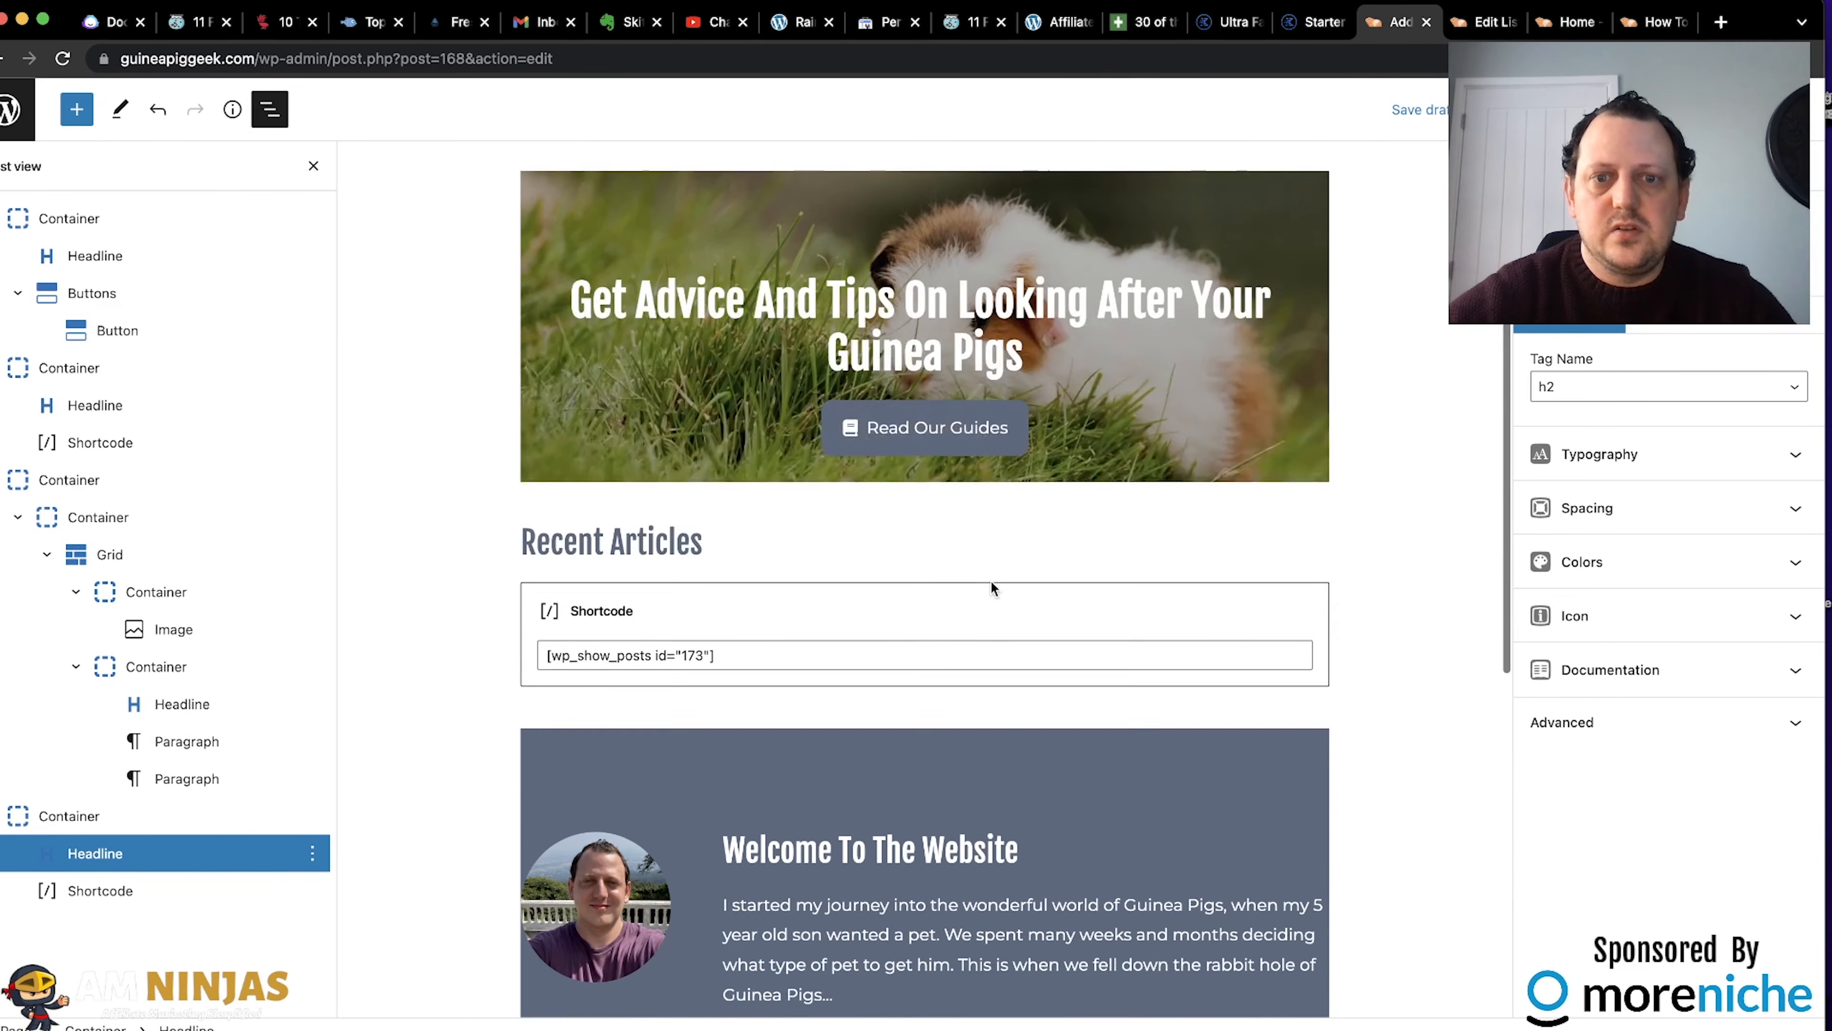
scroll(991, 580, "down", 9)
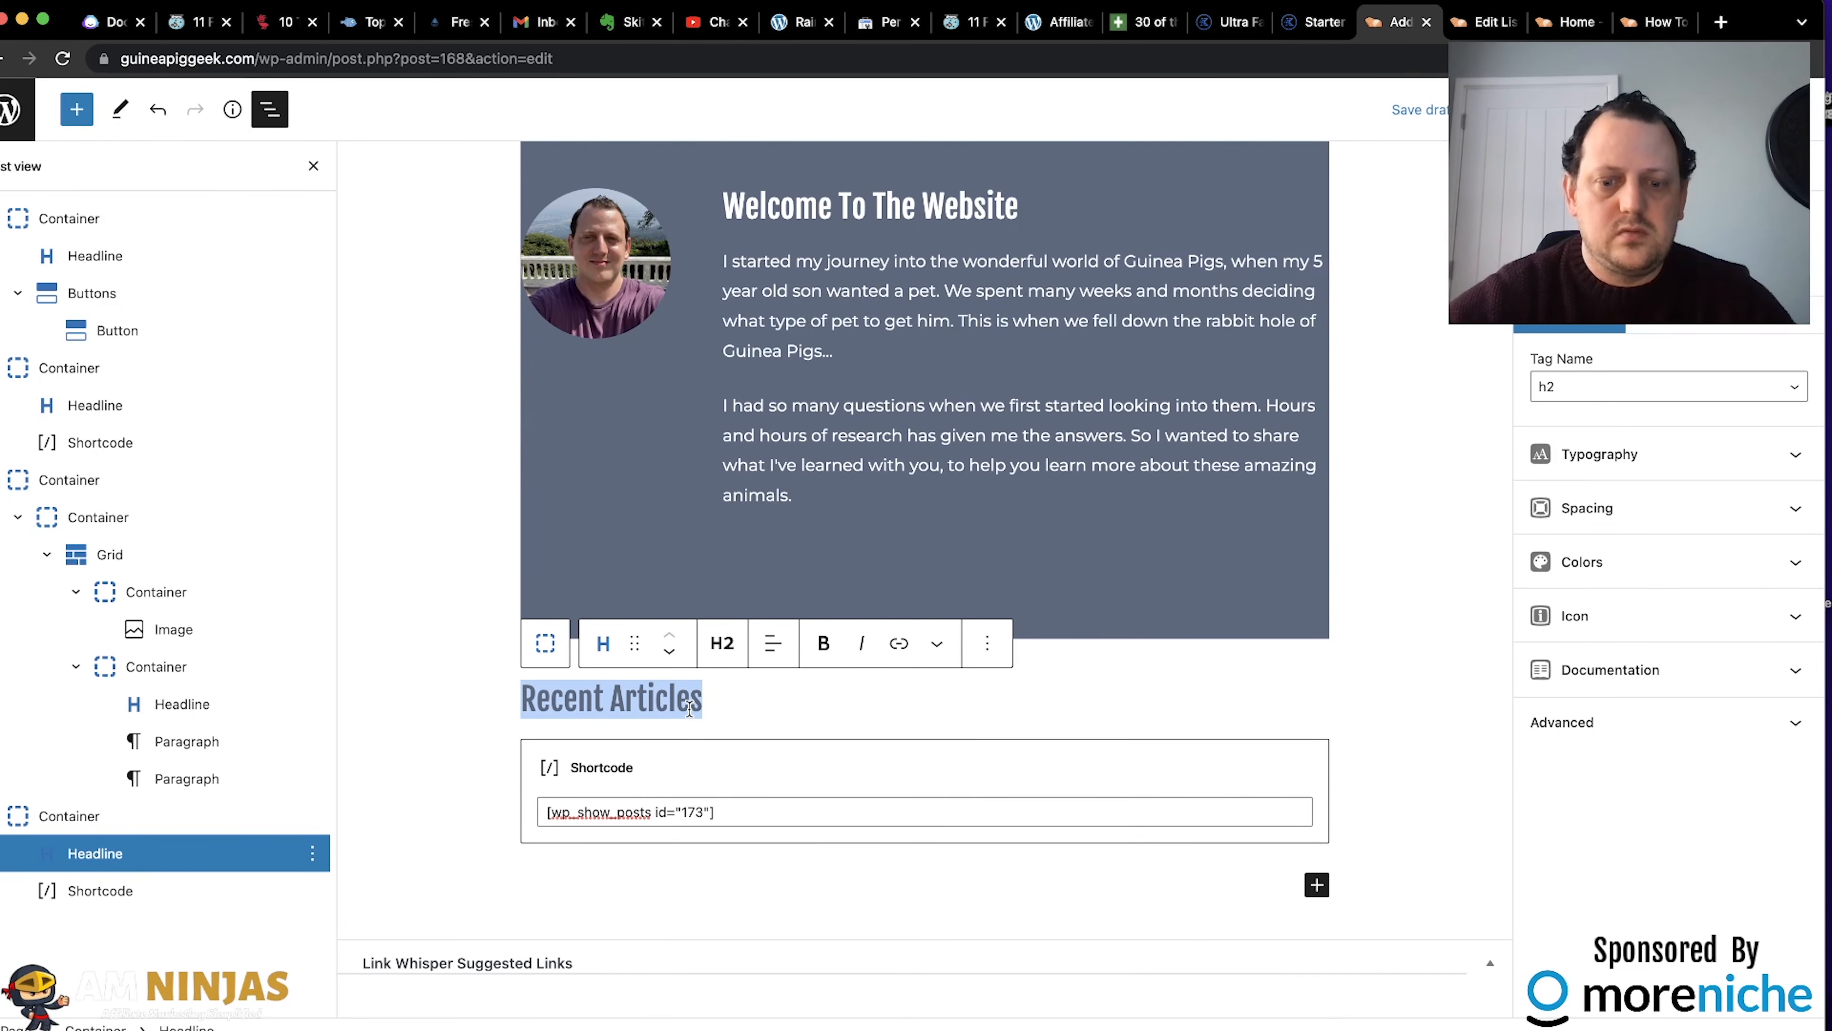
type("Guine")
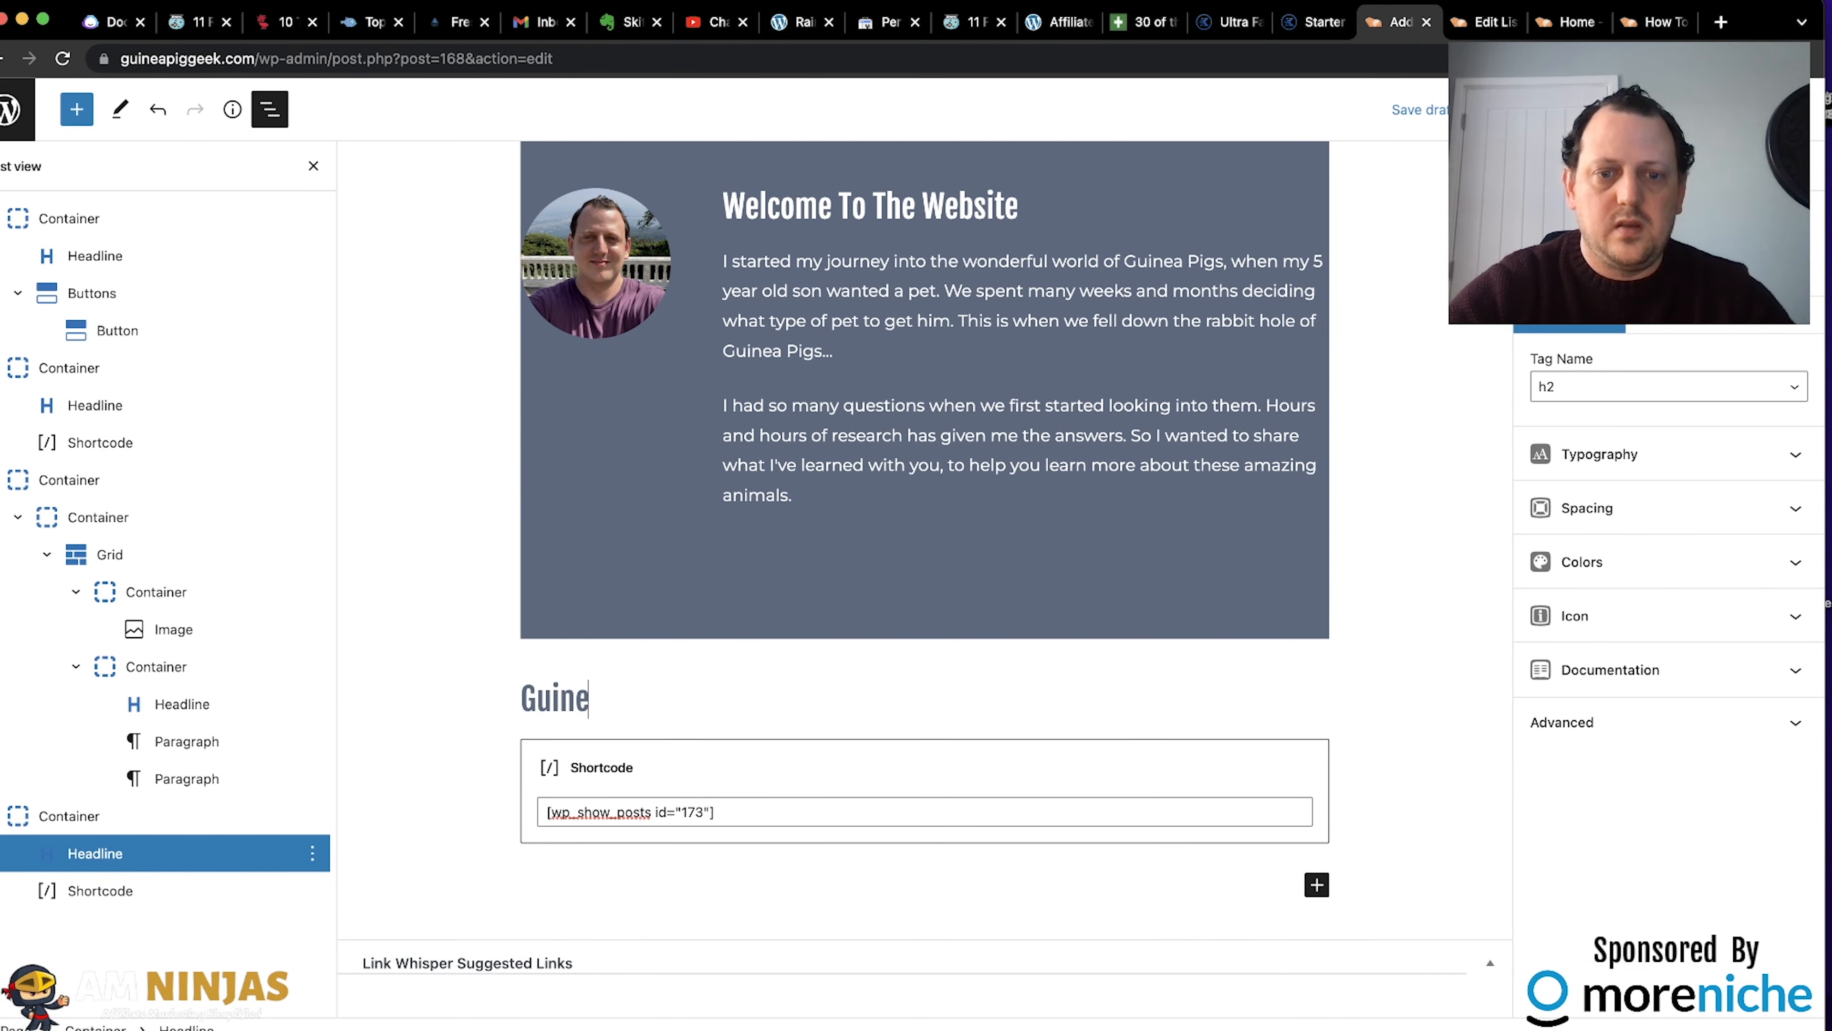
type("a Pigs 101")
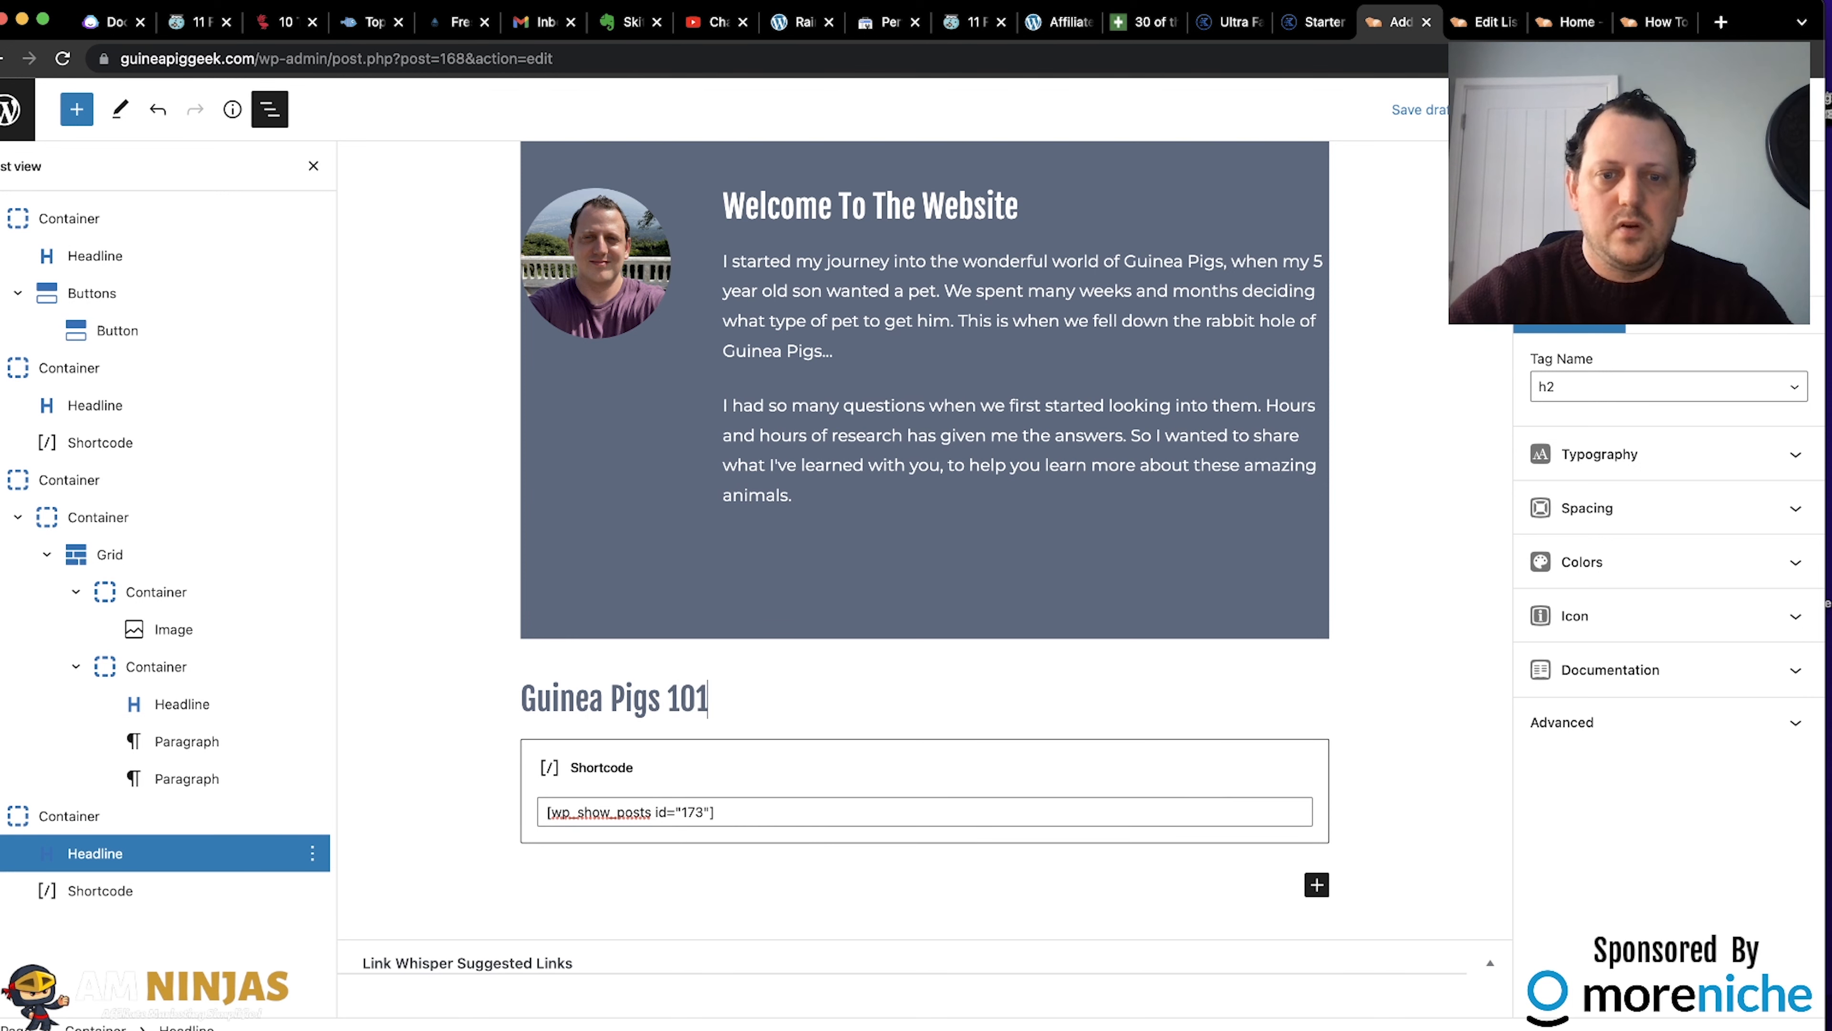
Start a new WP Show Posts list titled "101" with the post type kept as post.
left_click(1478, 23)
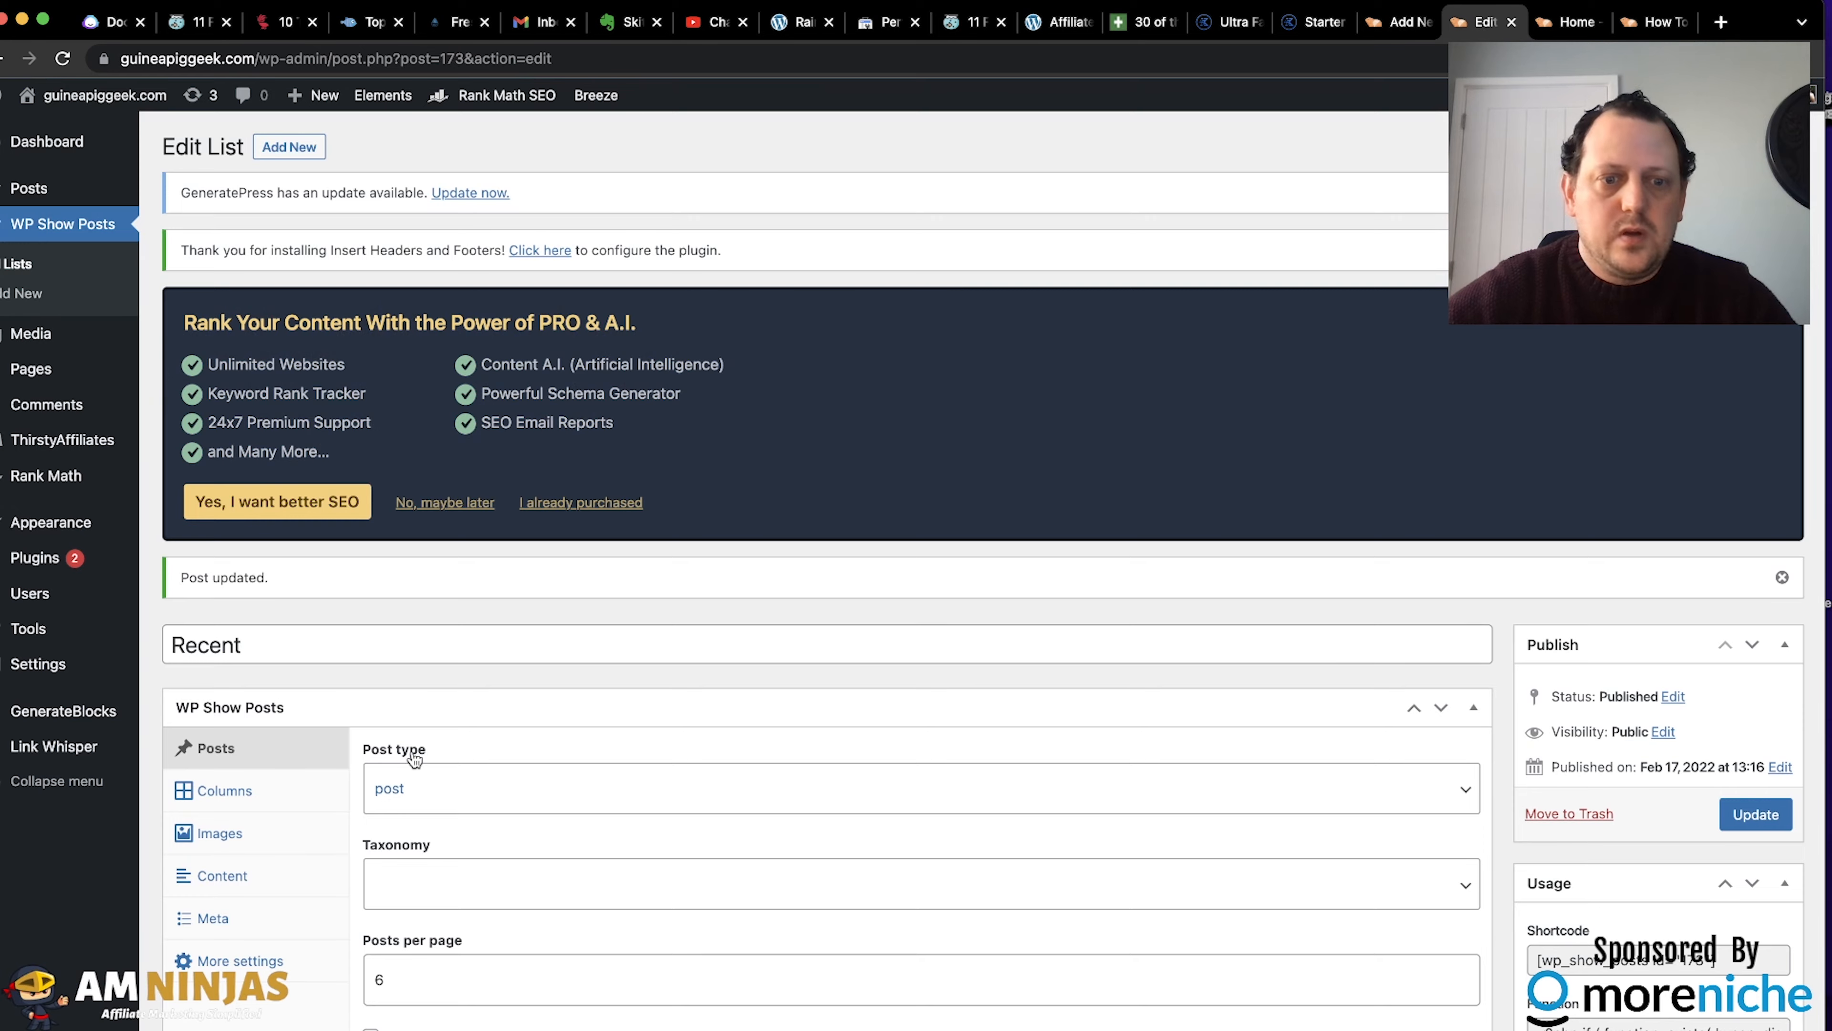
scroll(414, 751, "down", 2)
scroll(322, 470, "up", 2)
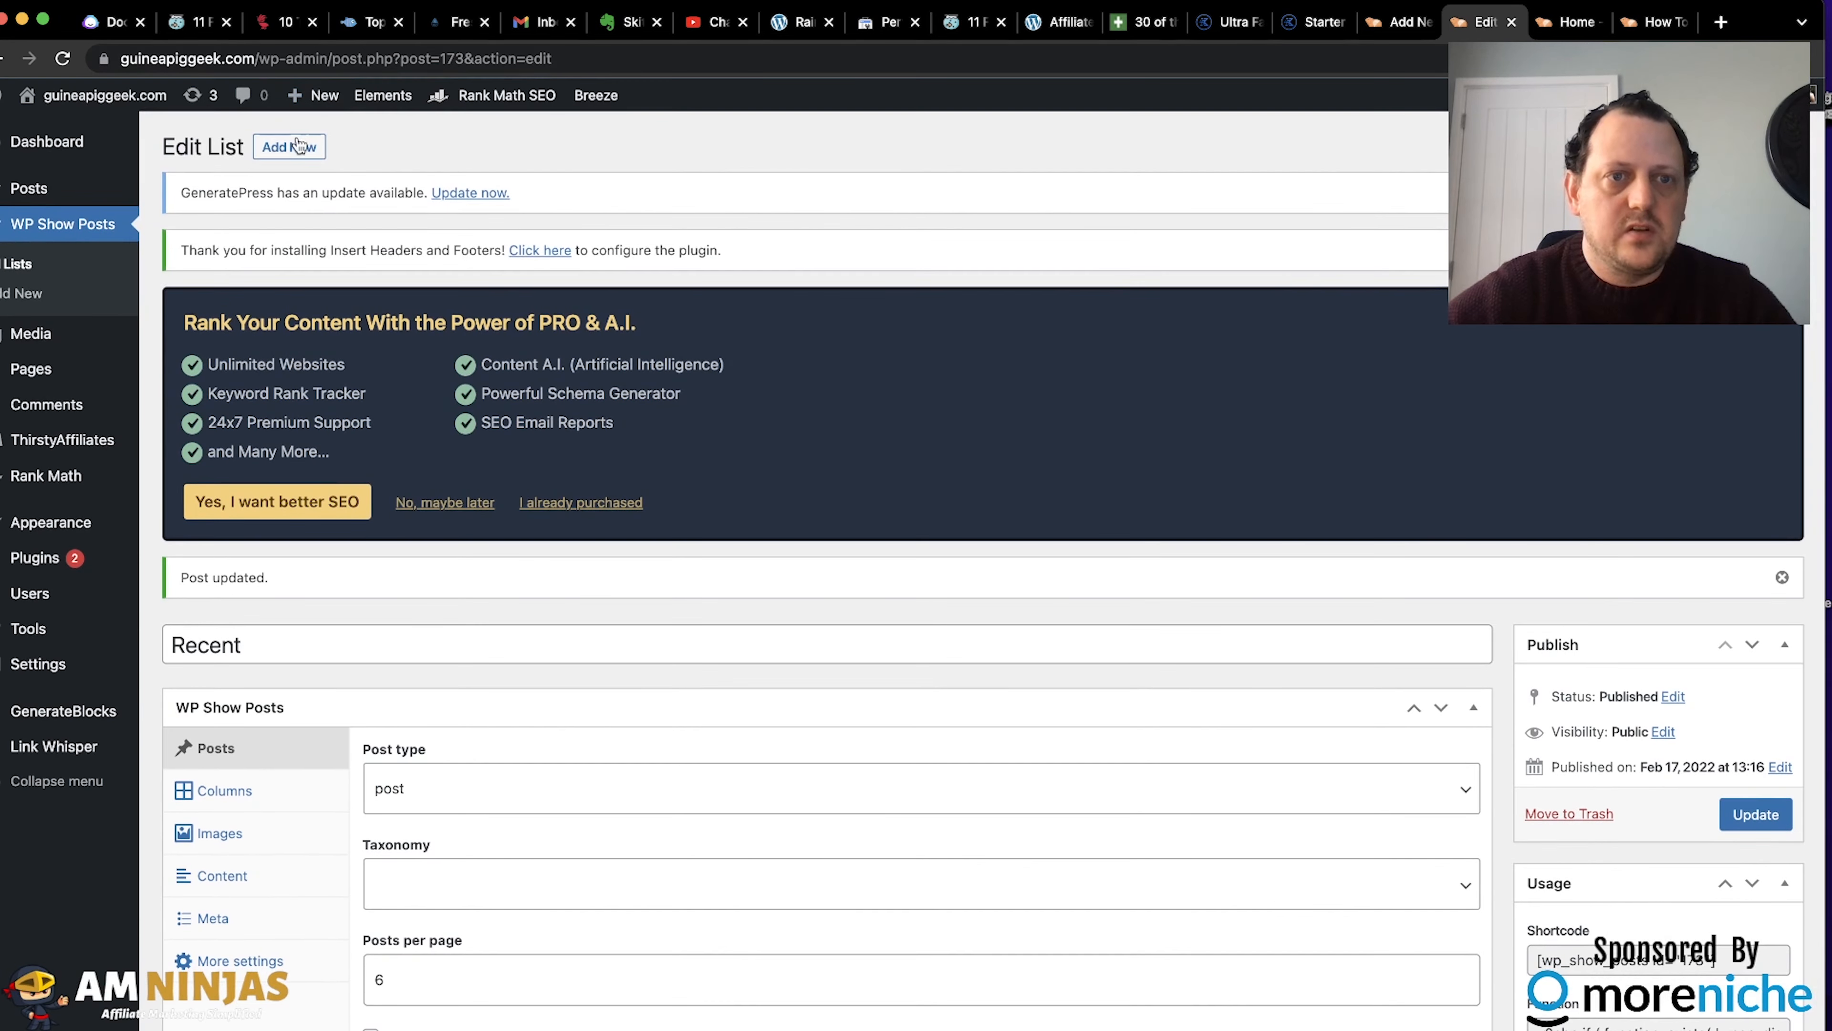
left_click(300, 148)
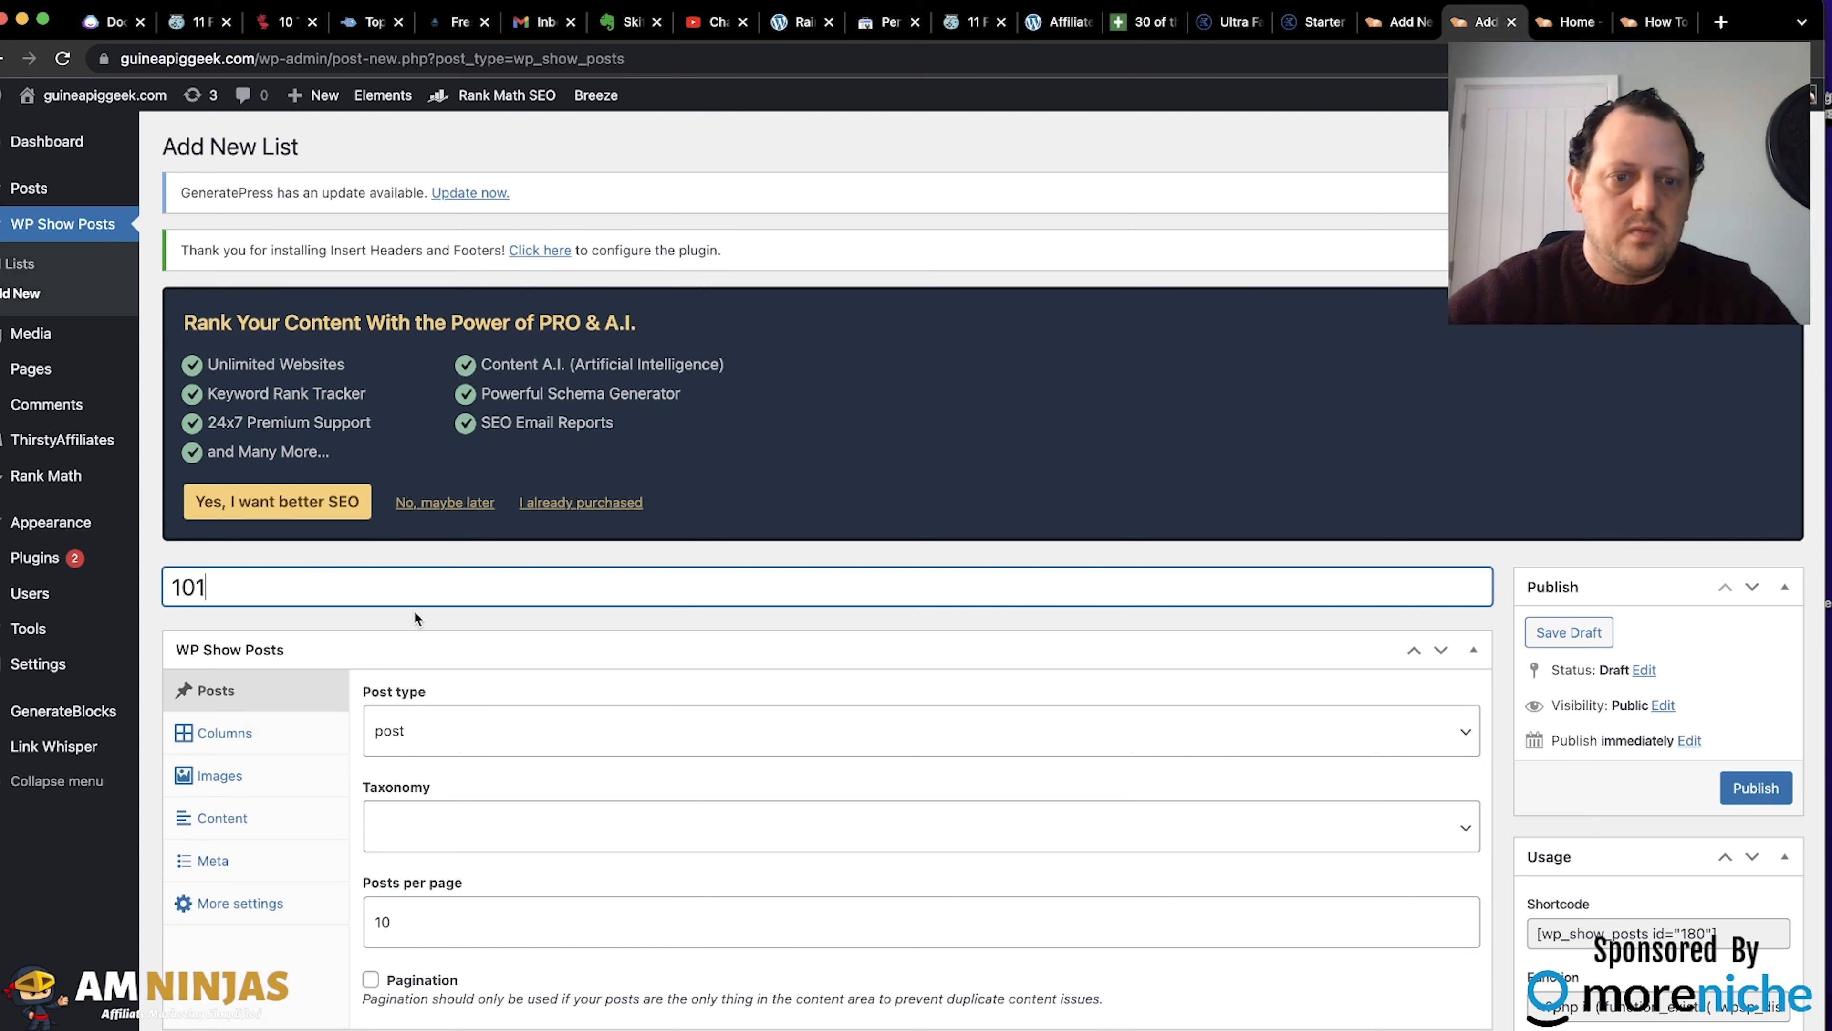
left_click(441, 743)
left_click(458, 721)
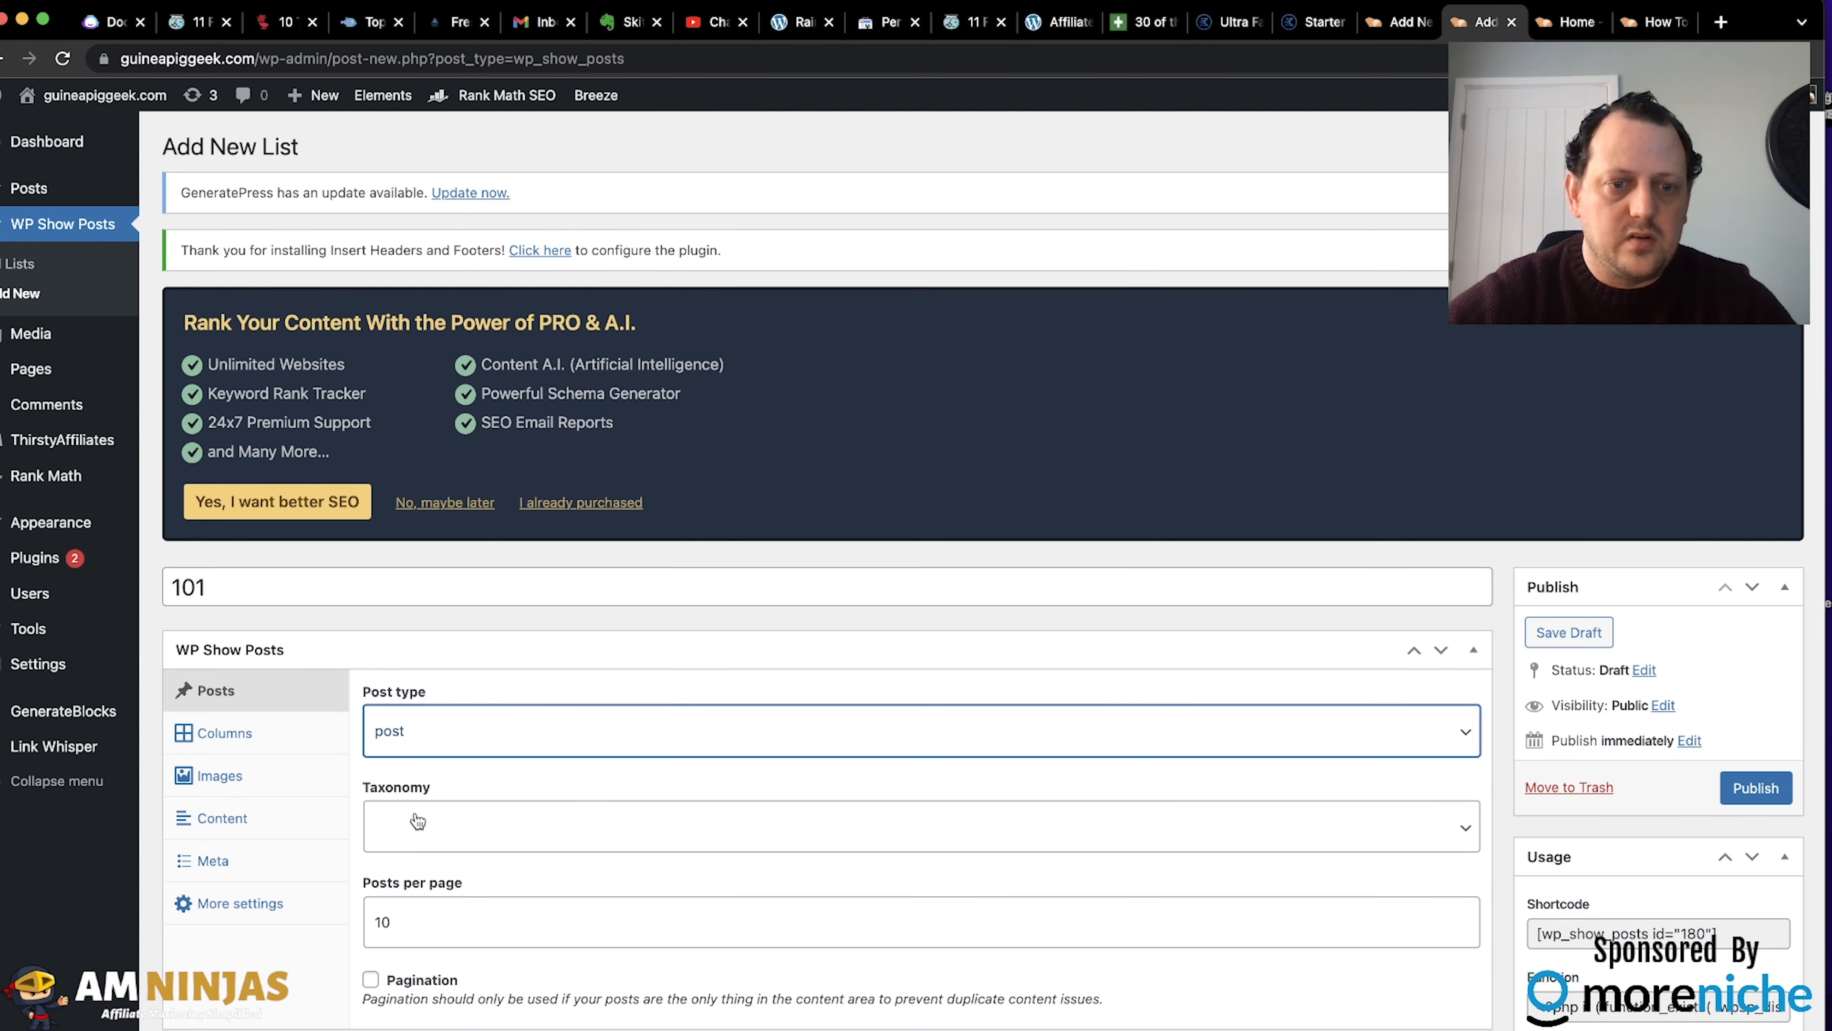
Filter the 101 list by the category taxonomy with the term guinea-pigs-101, and set posts per page to 9.
scroll(435, 732, "down", 2)
left_click(404, 740)
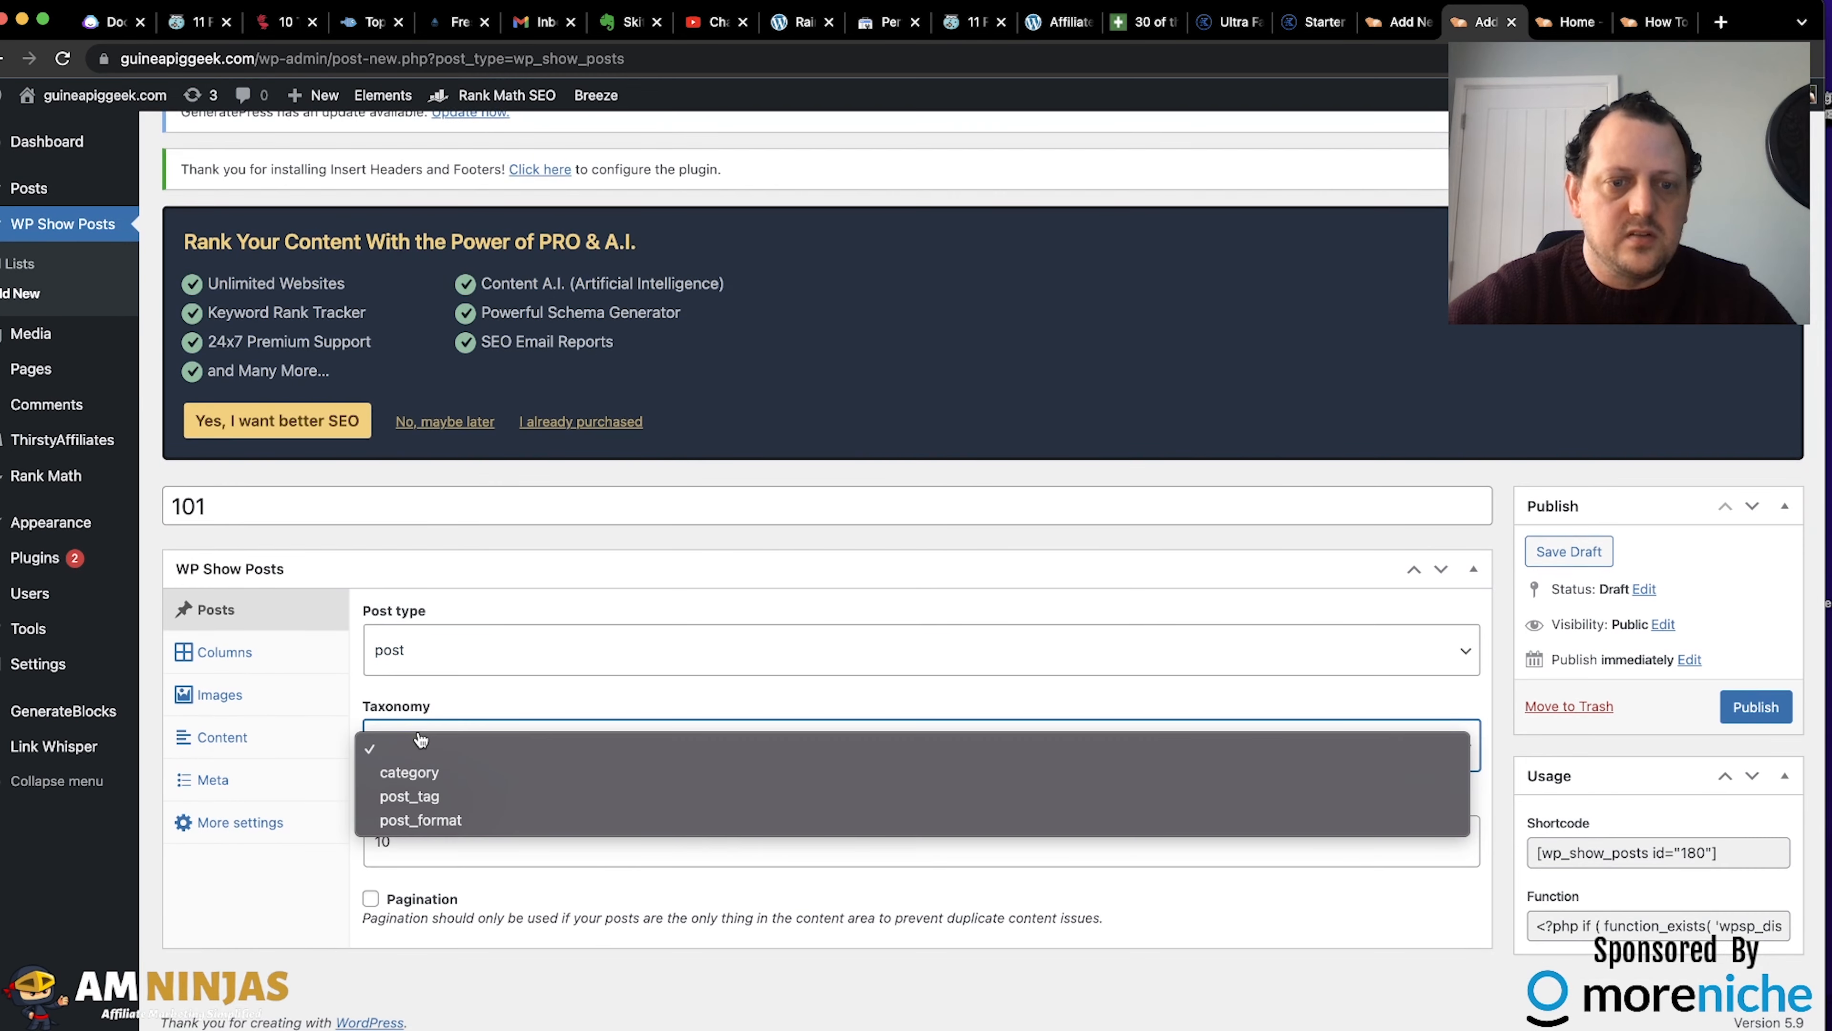
left_click(413, 778)
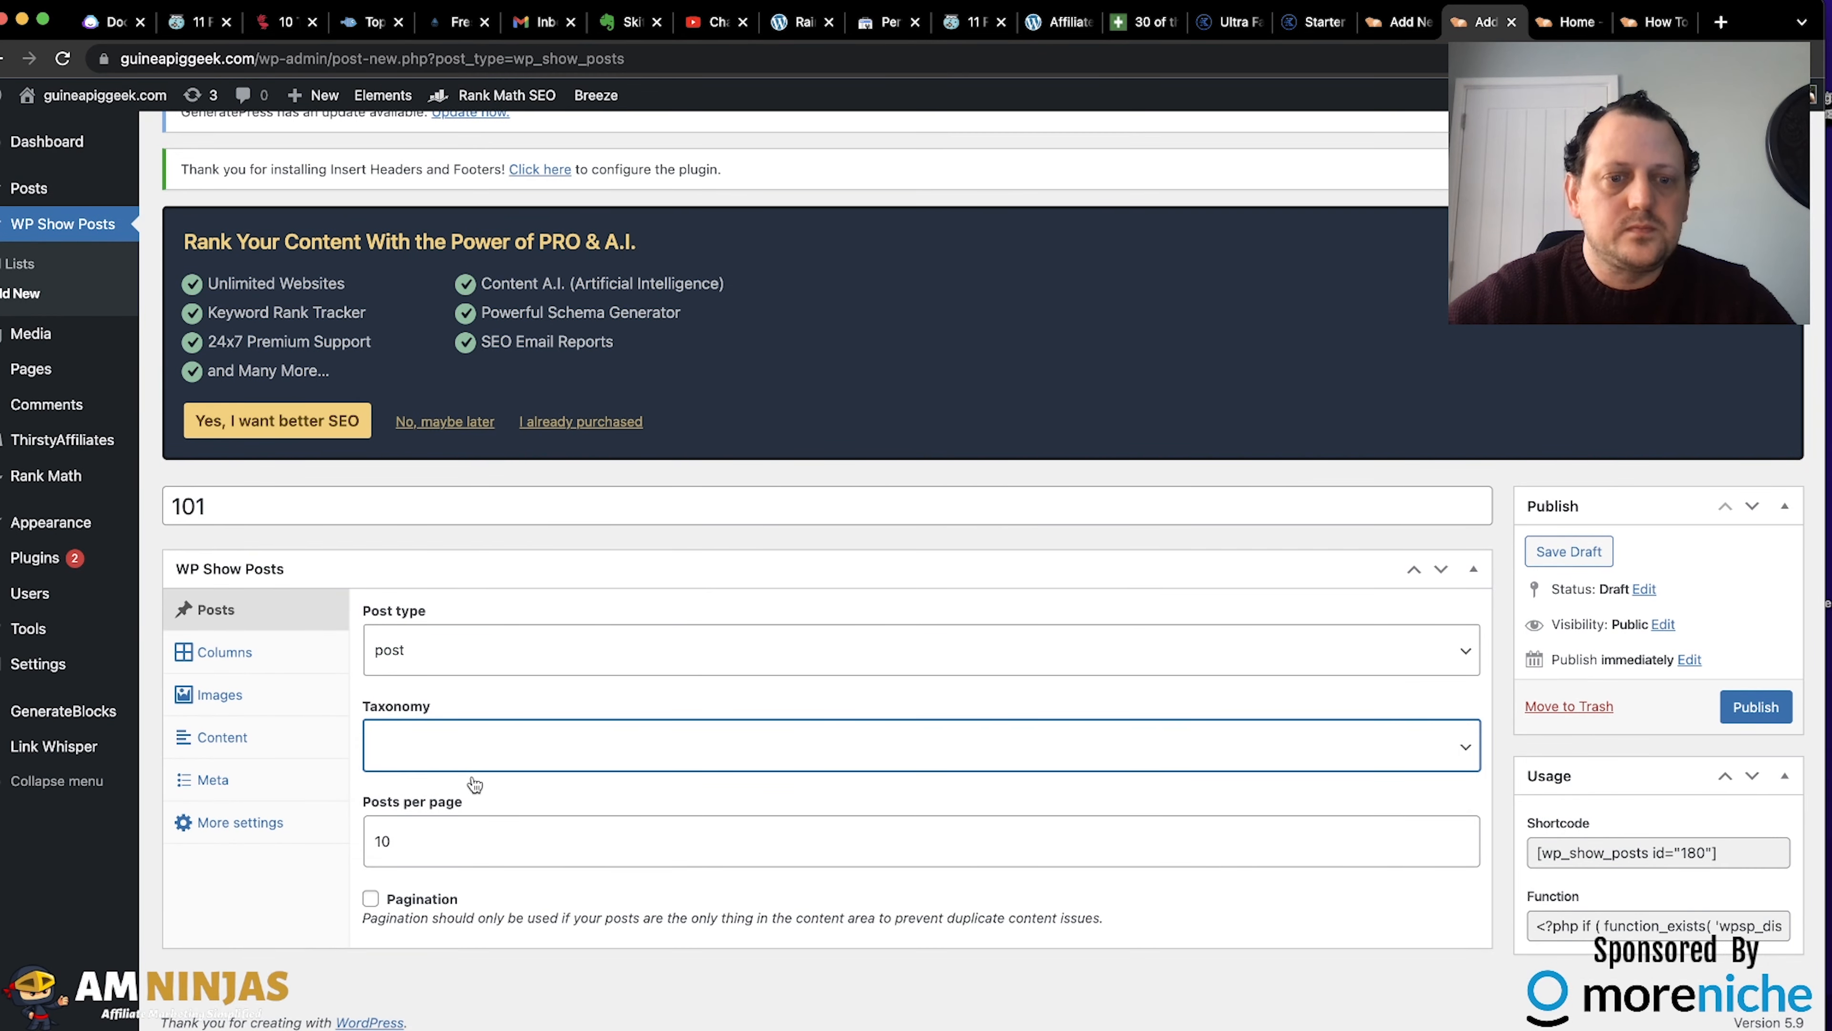
scroll(573, 765, "down", 2)
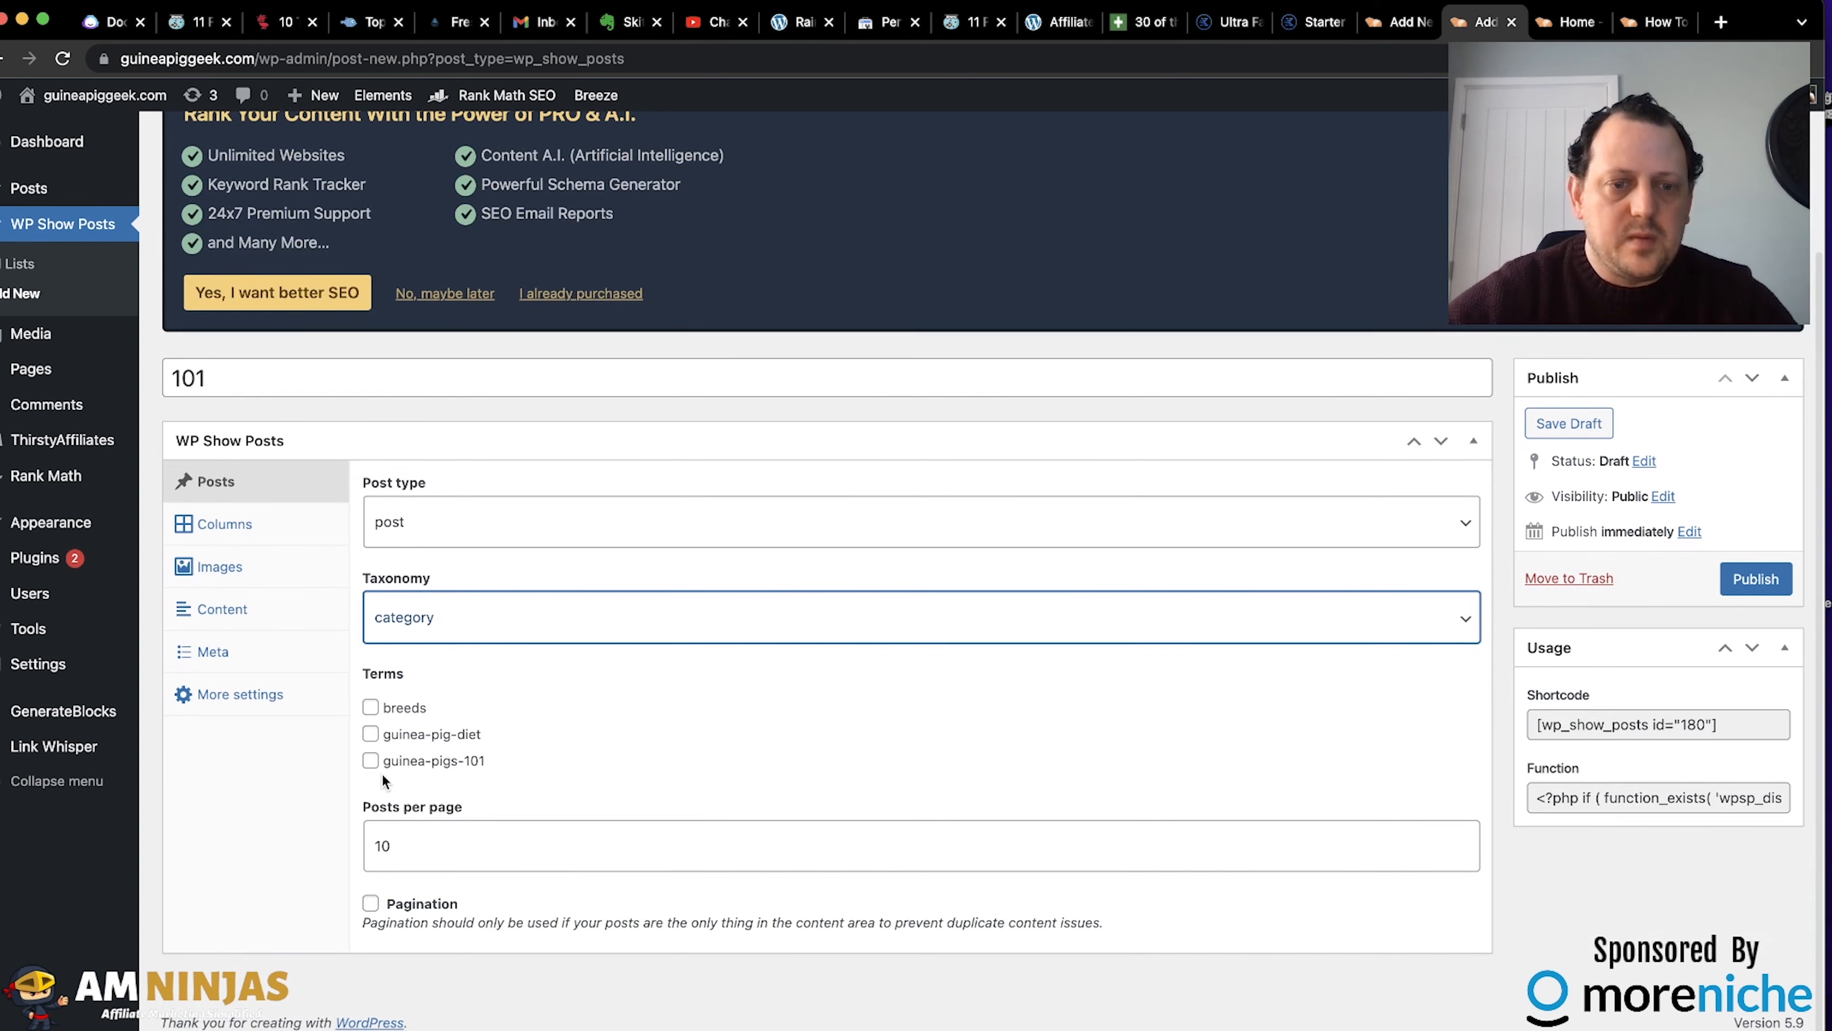
left_click(372, 760)
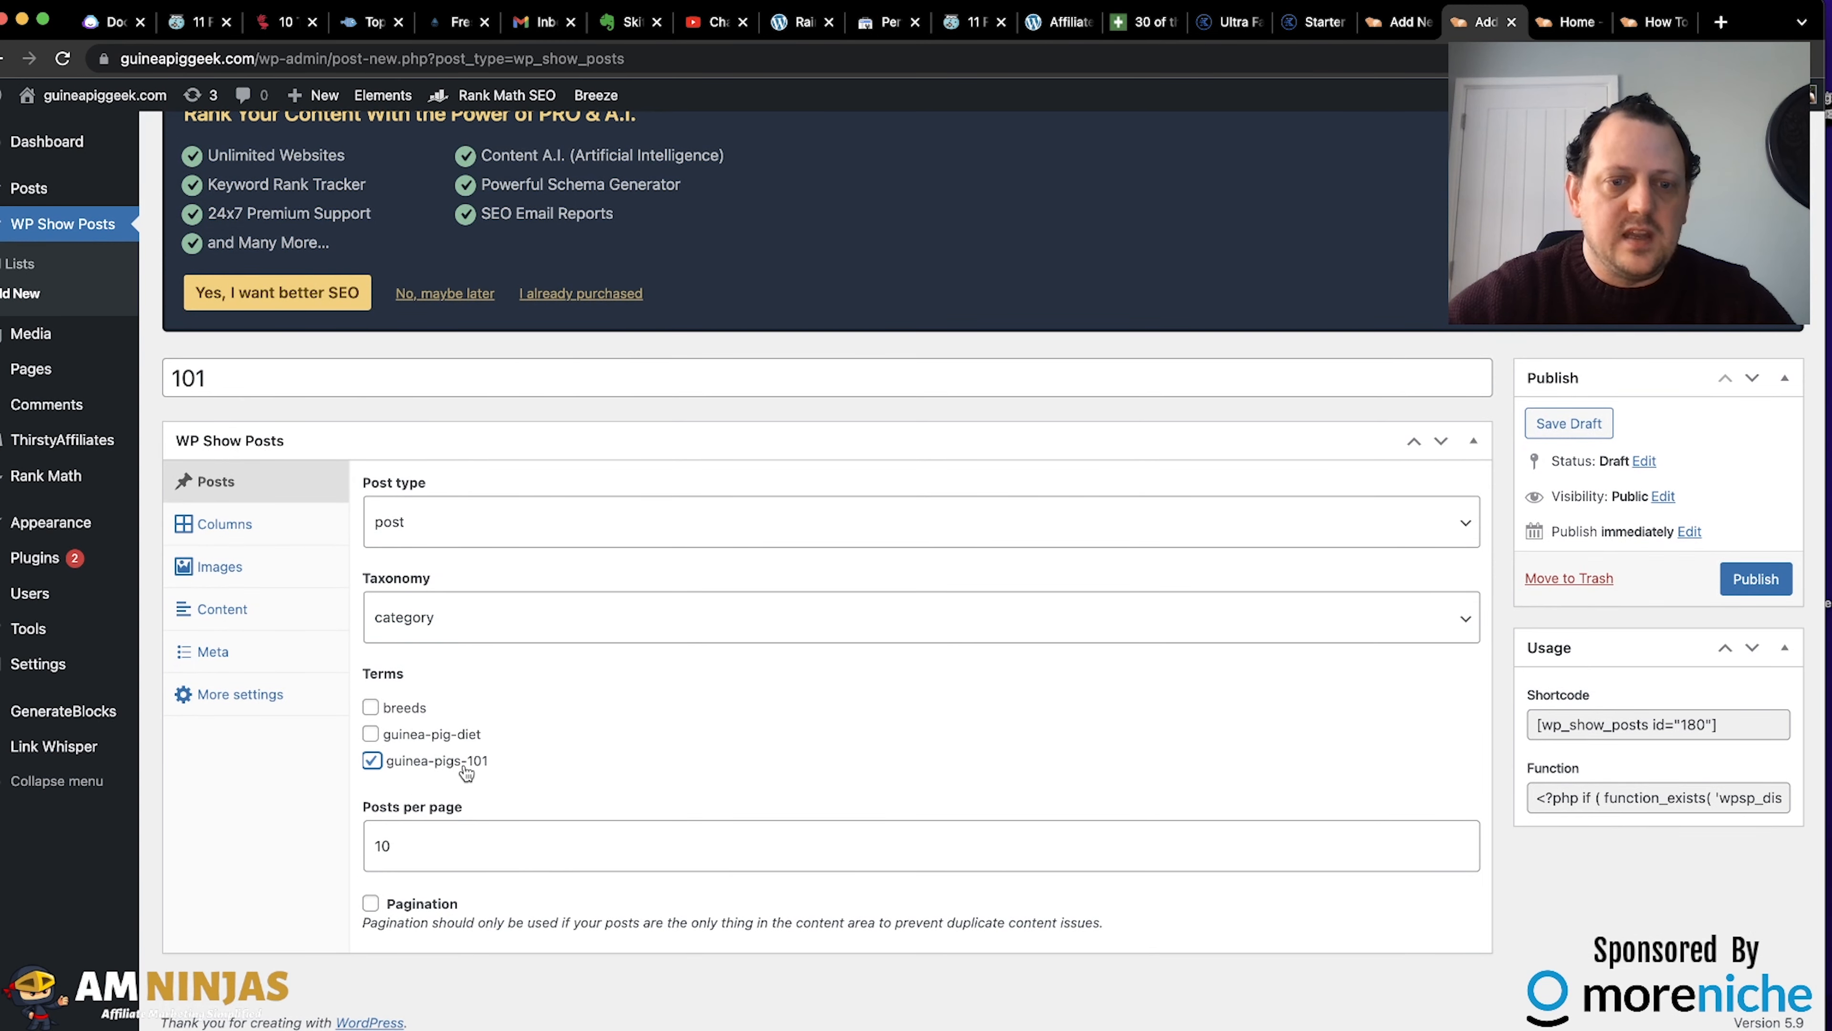
left_click(396, 844)
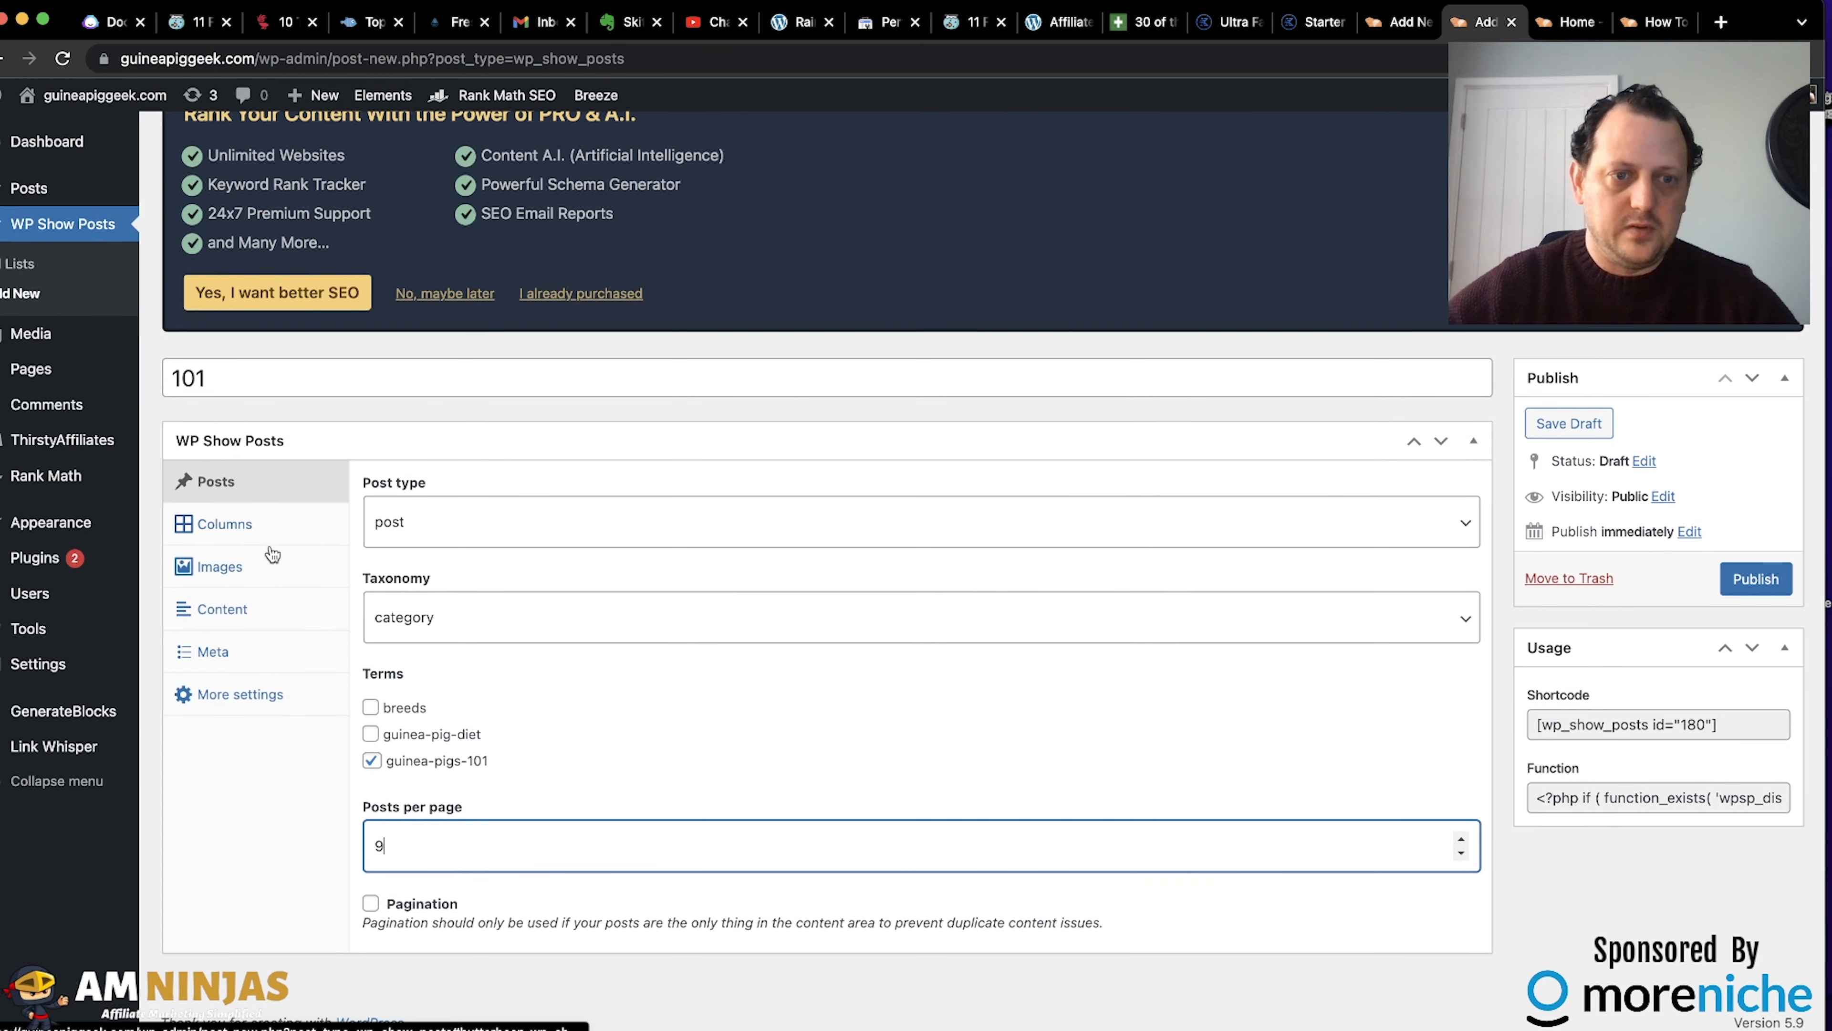
Set the 101 list to 3 columns and look over its image settings.
left_click(266, 526)
left_click(413, 658)
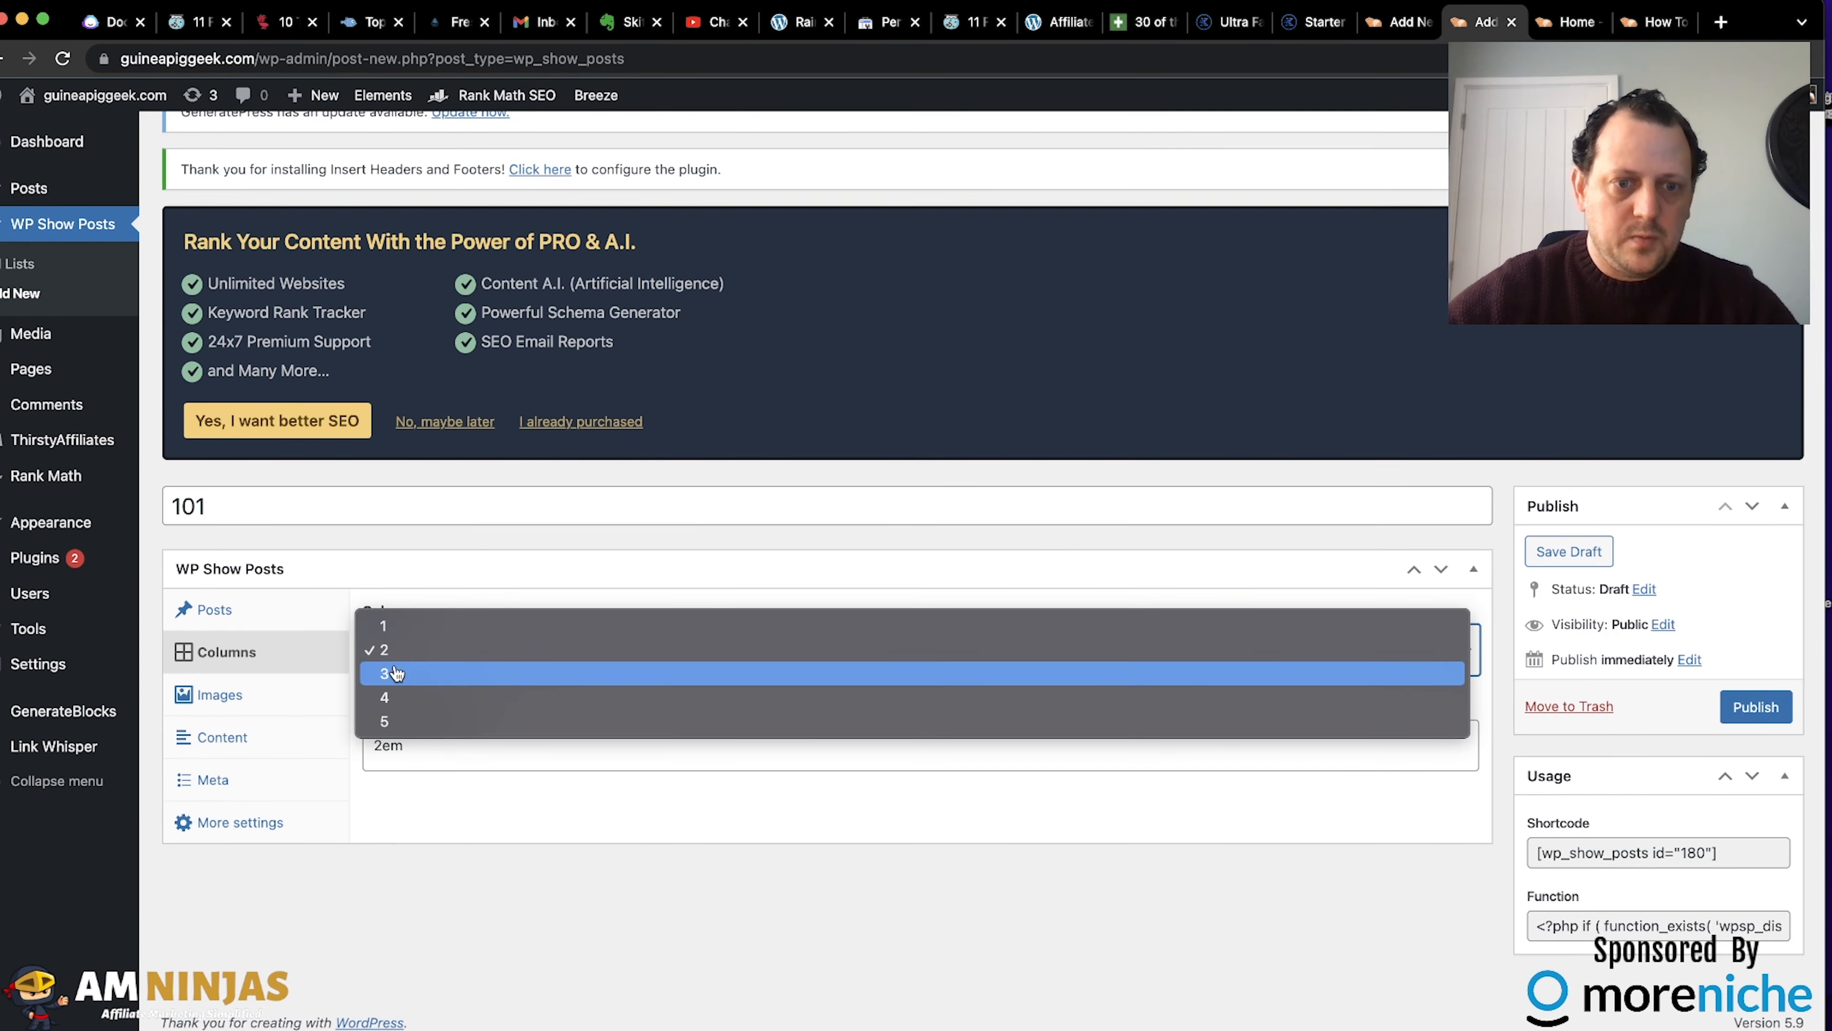
left_click(397, 670)
left_click(252, 697)
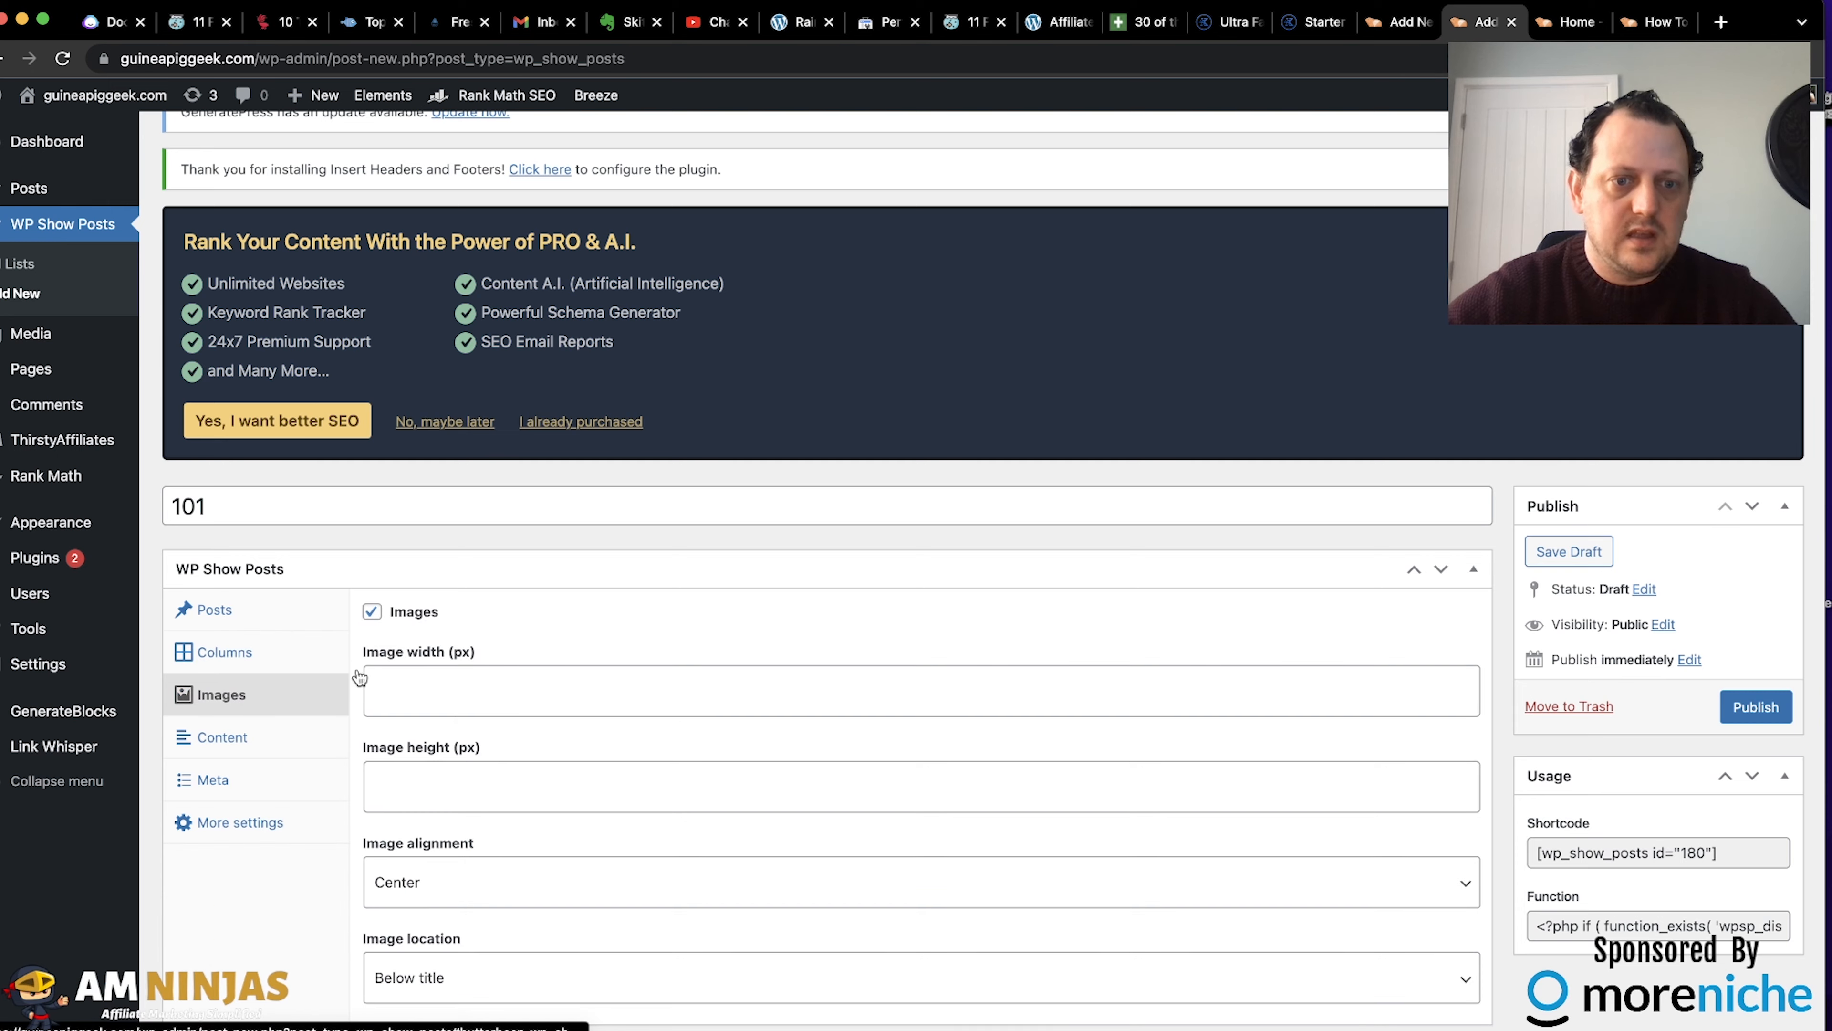
scroll(463, 683, "down", 1)
Exclude the title from the 101 list's content and set its read more text to "Read More".
left_click(243, 678)
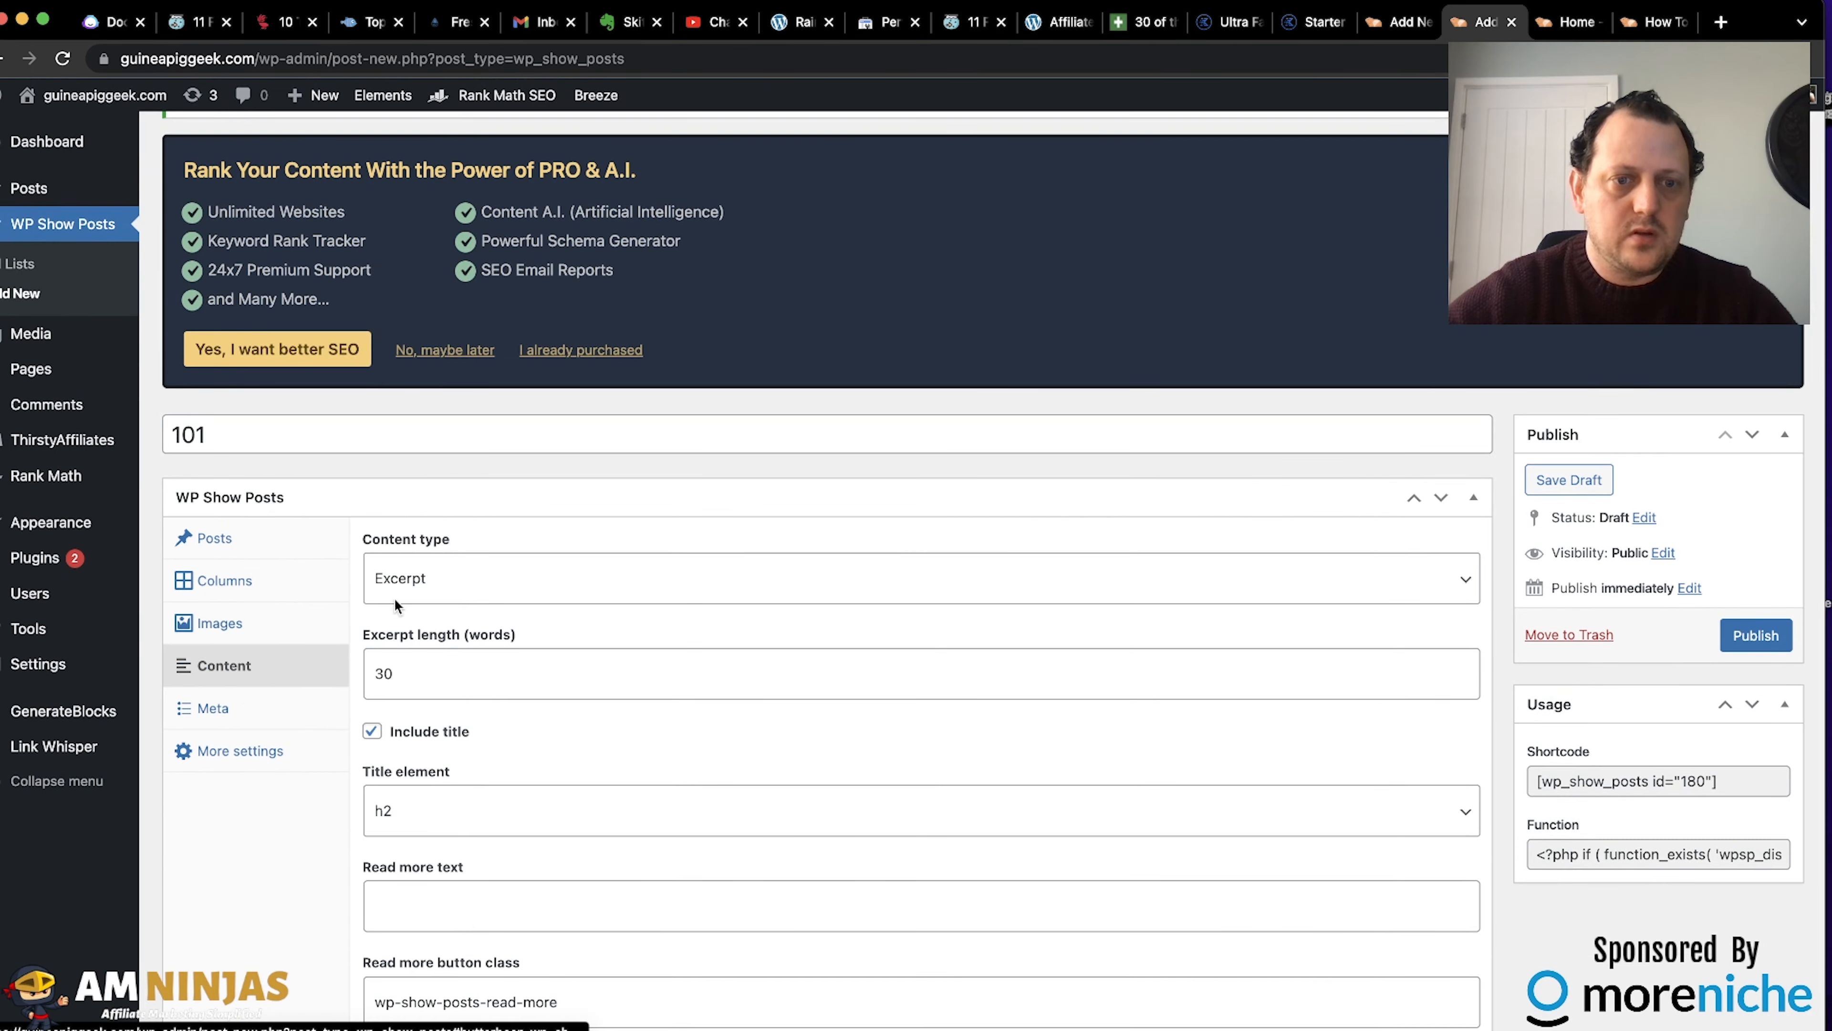
left_click(372, 732)
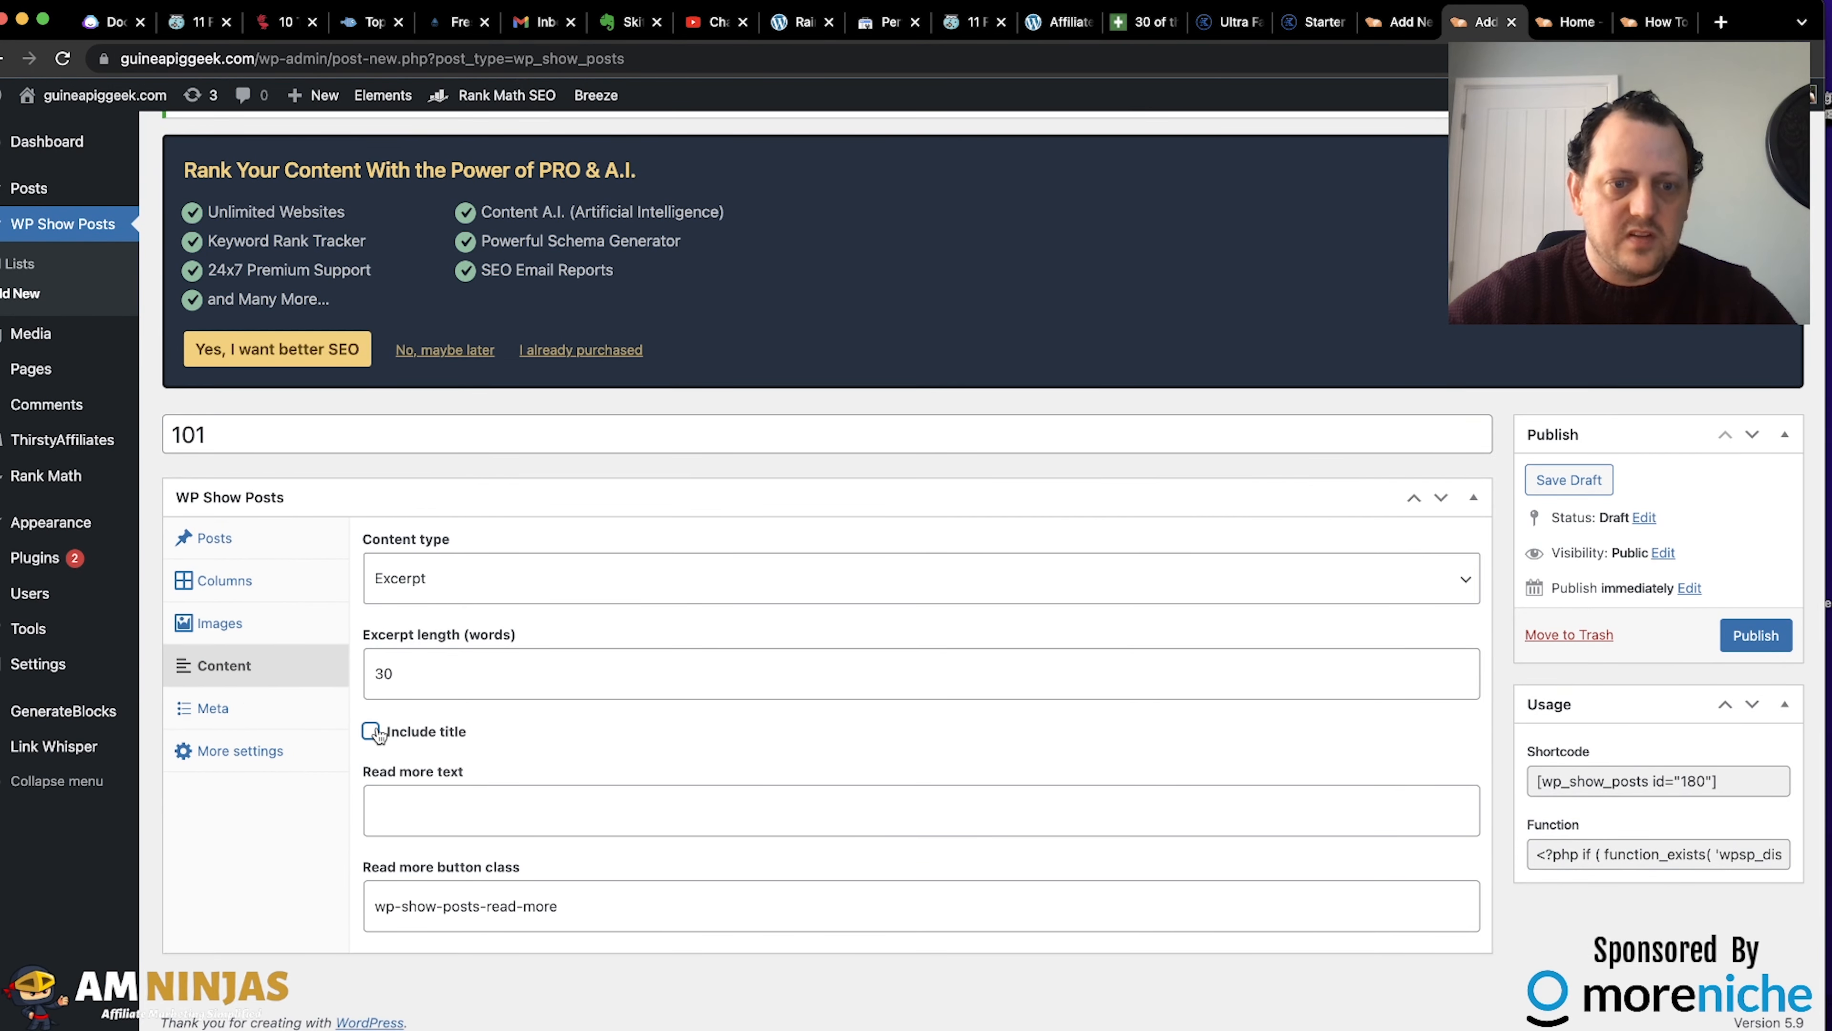
left_click(415, 827)
type("Read")
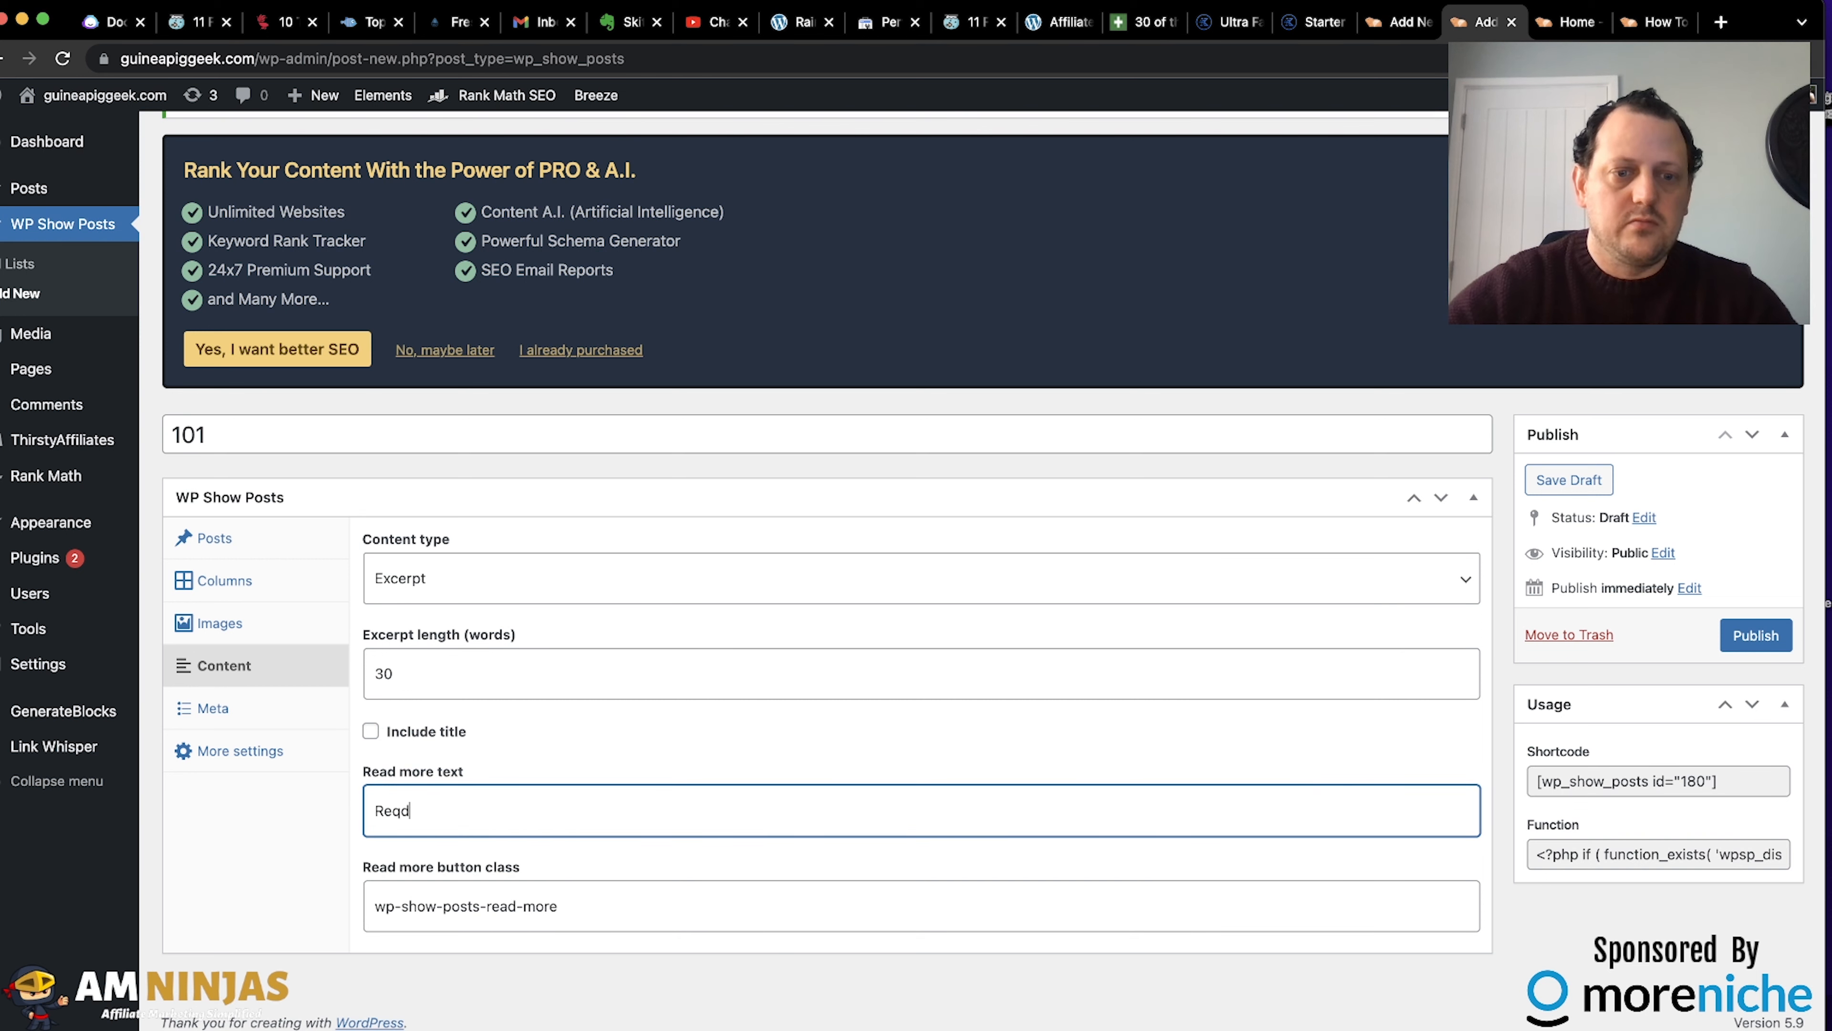
left_click(419, 863)
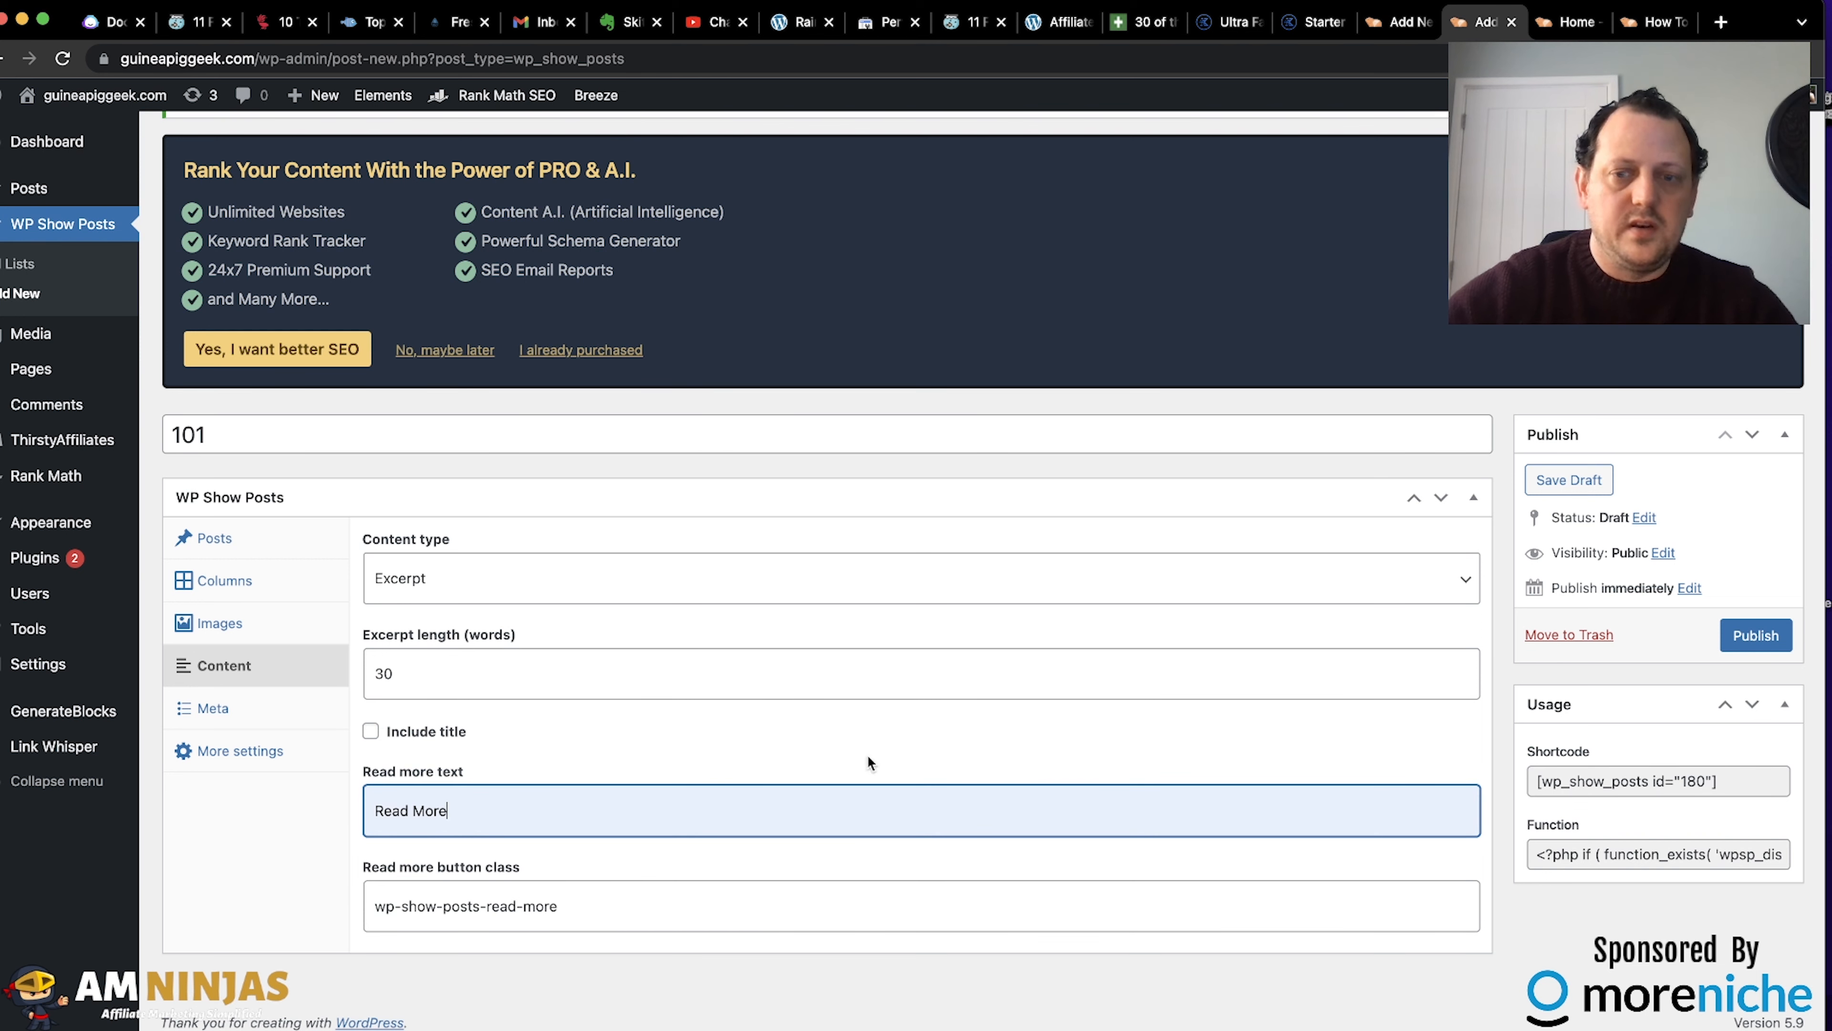
Copy the 101 list's shortcode and publish the list.
left_click(1702, 787)
key("super+c")
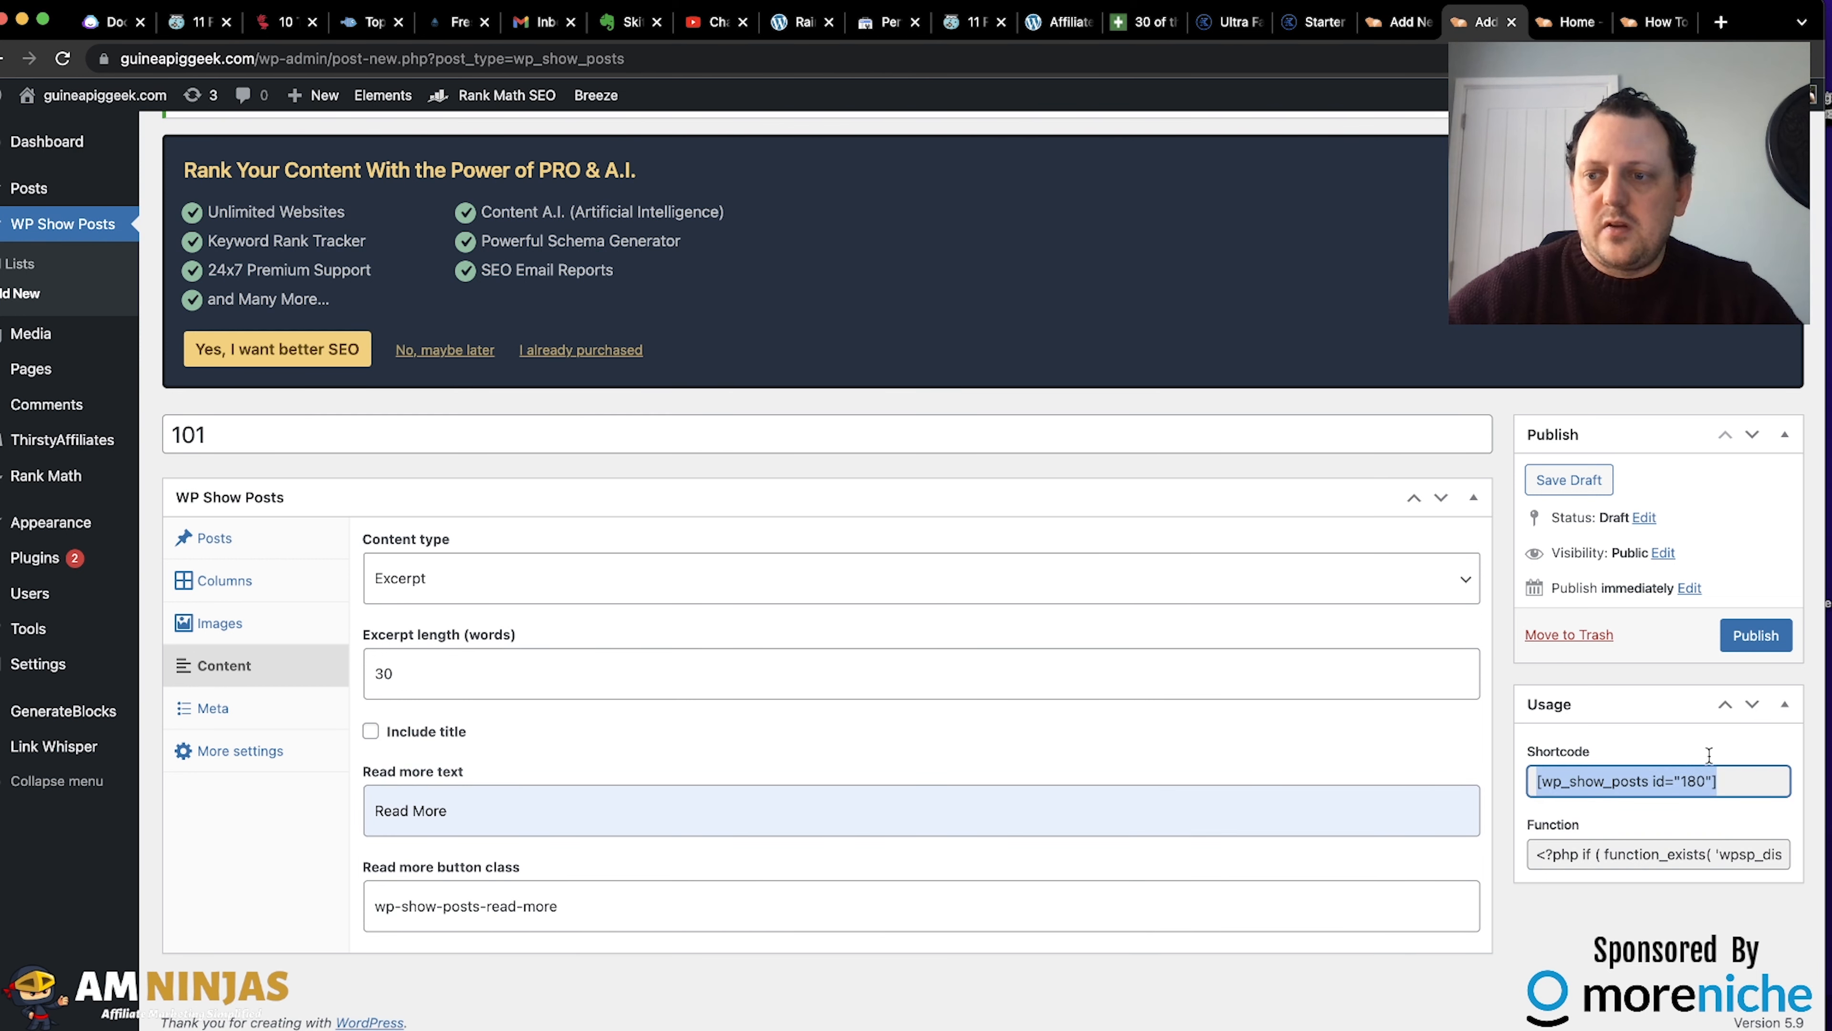
left_click(1757, 636)
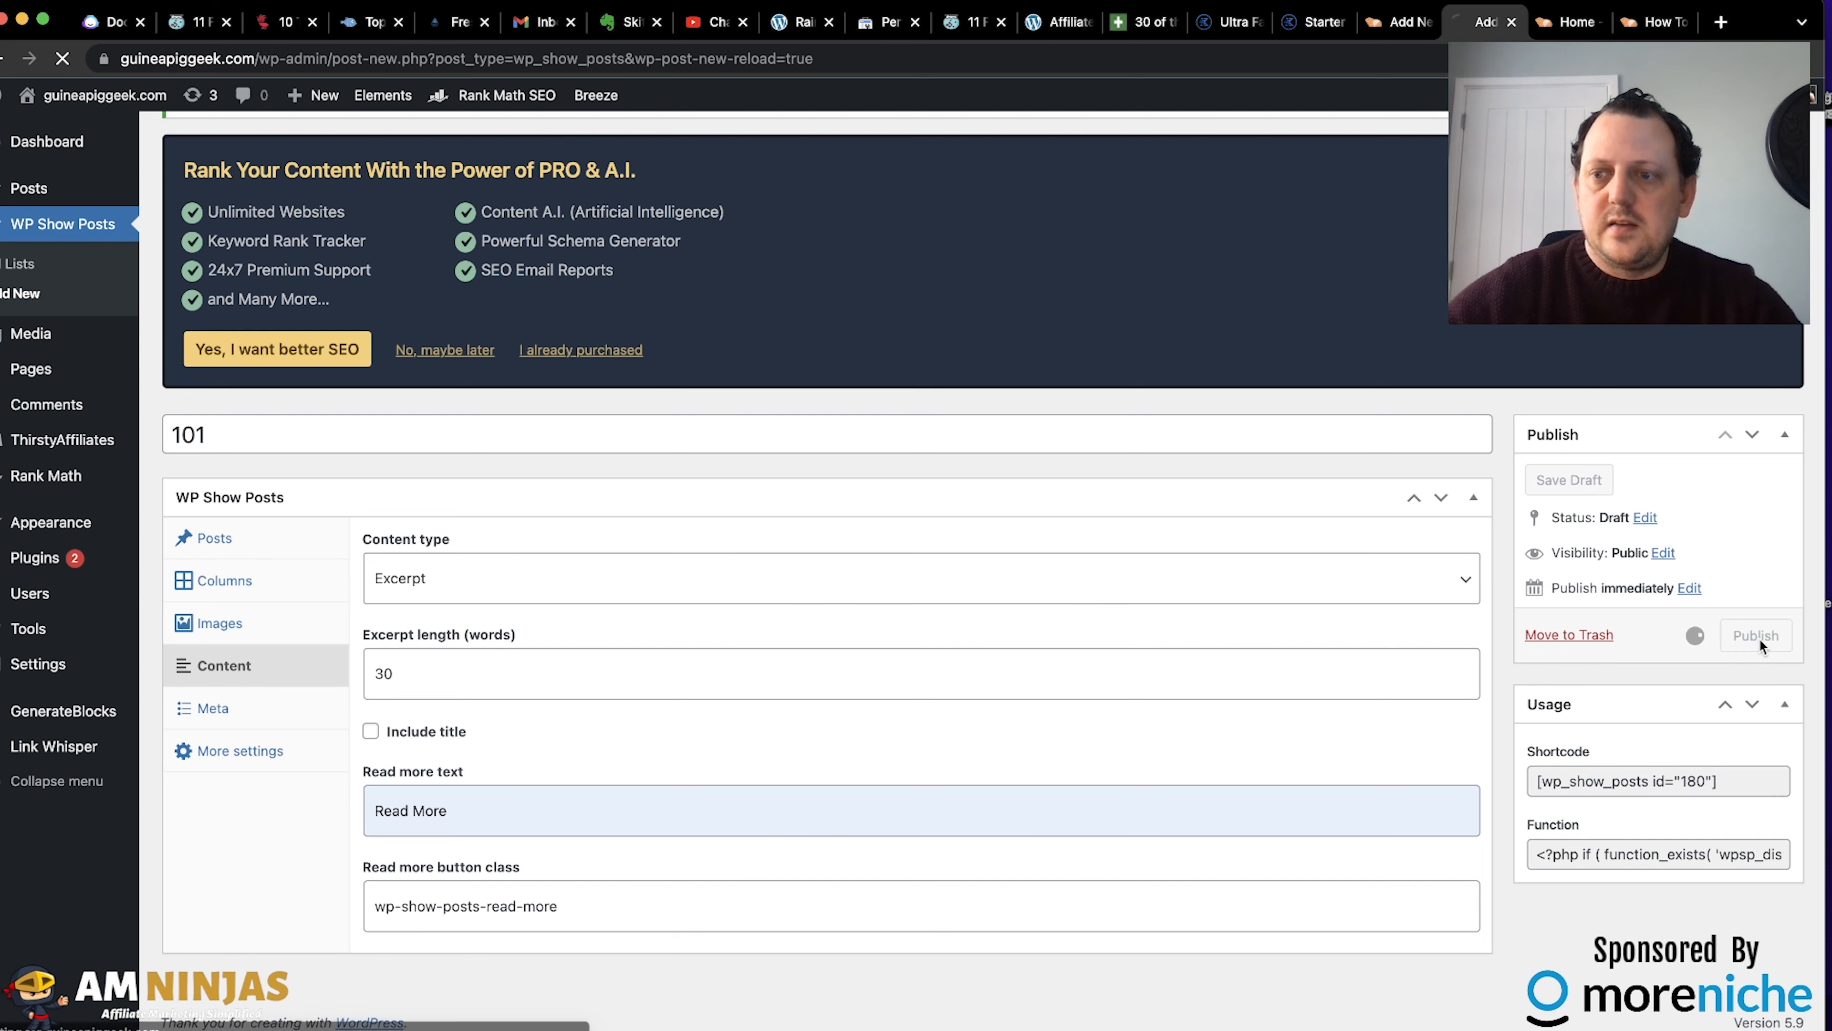
Replace the shortcode under the Guinea Pigs 101 headline on the Home page with [wp_show_posts id="180"].
left_click(1399, 21)
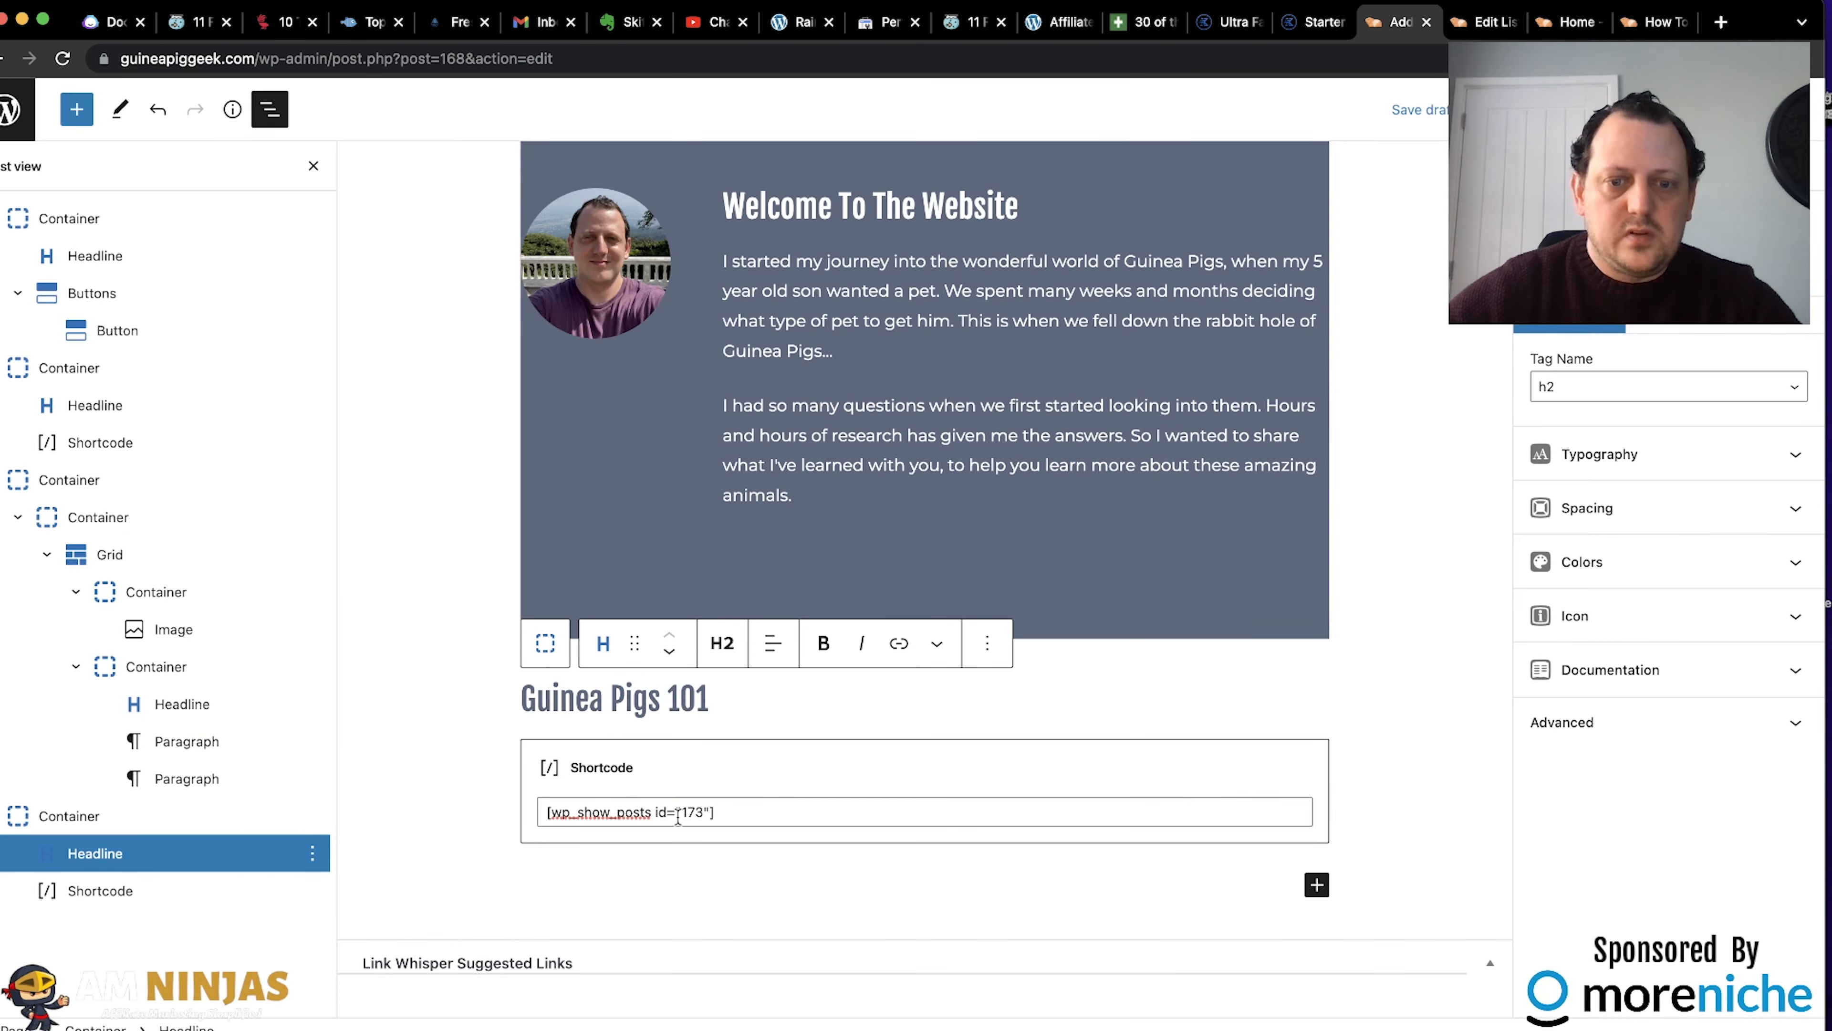
triple_click(636, 814)
left_click(638, 814)
triple_click(639, 814)
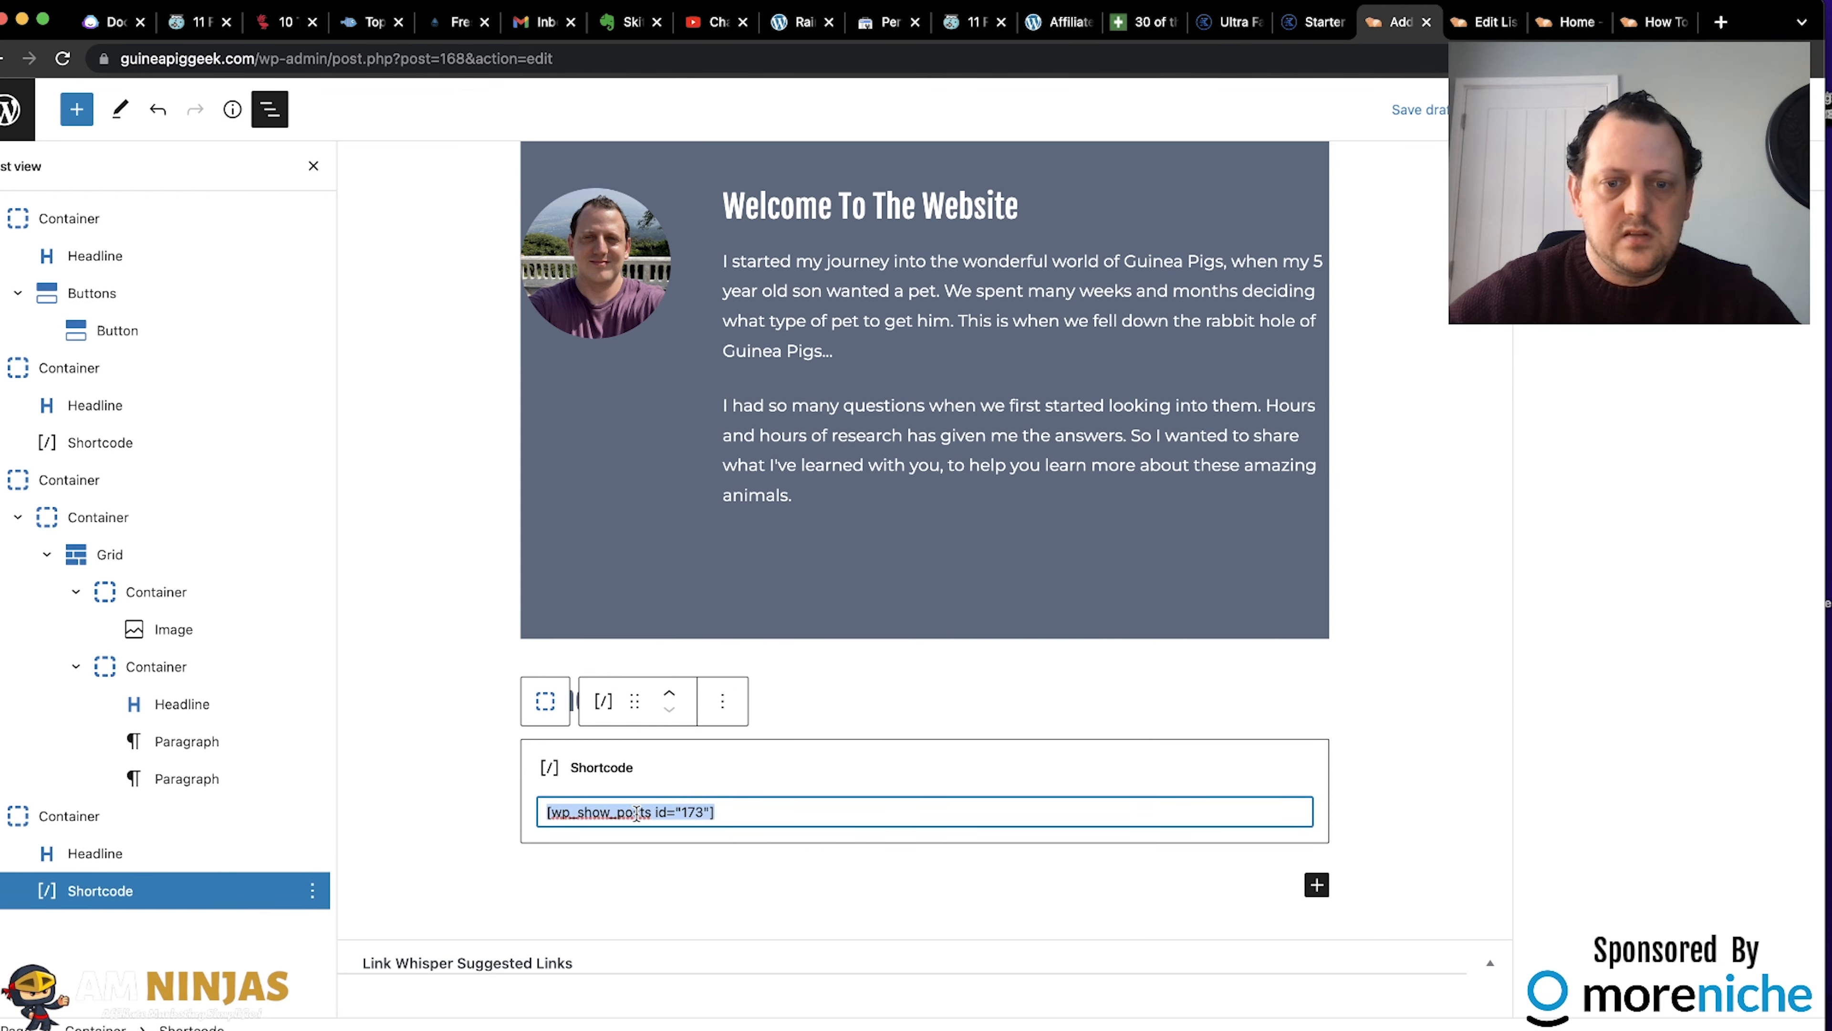
key("super+v")
left_click(686, 867)
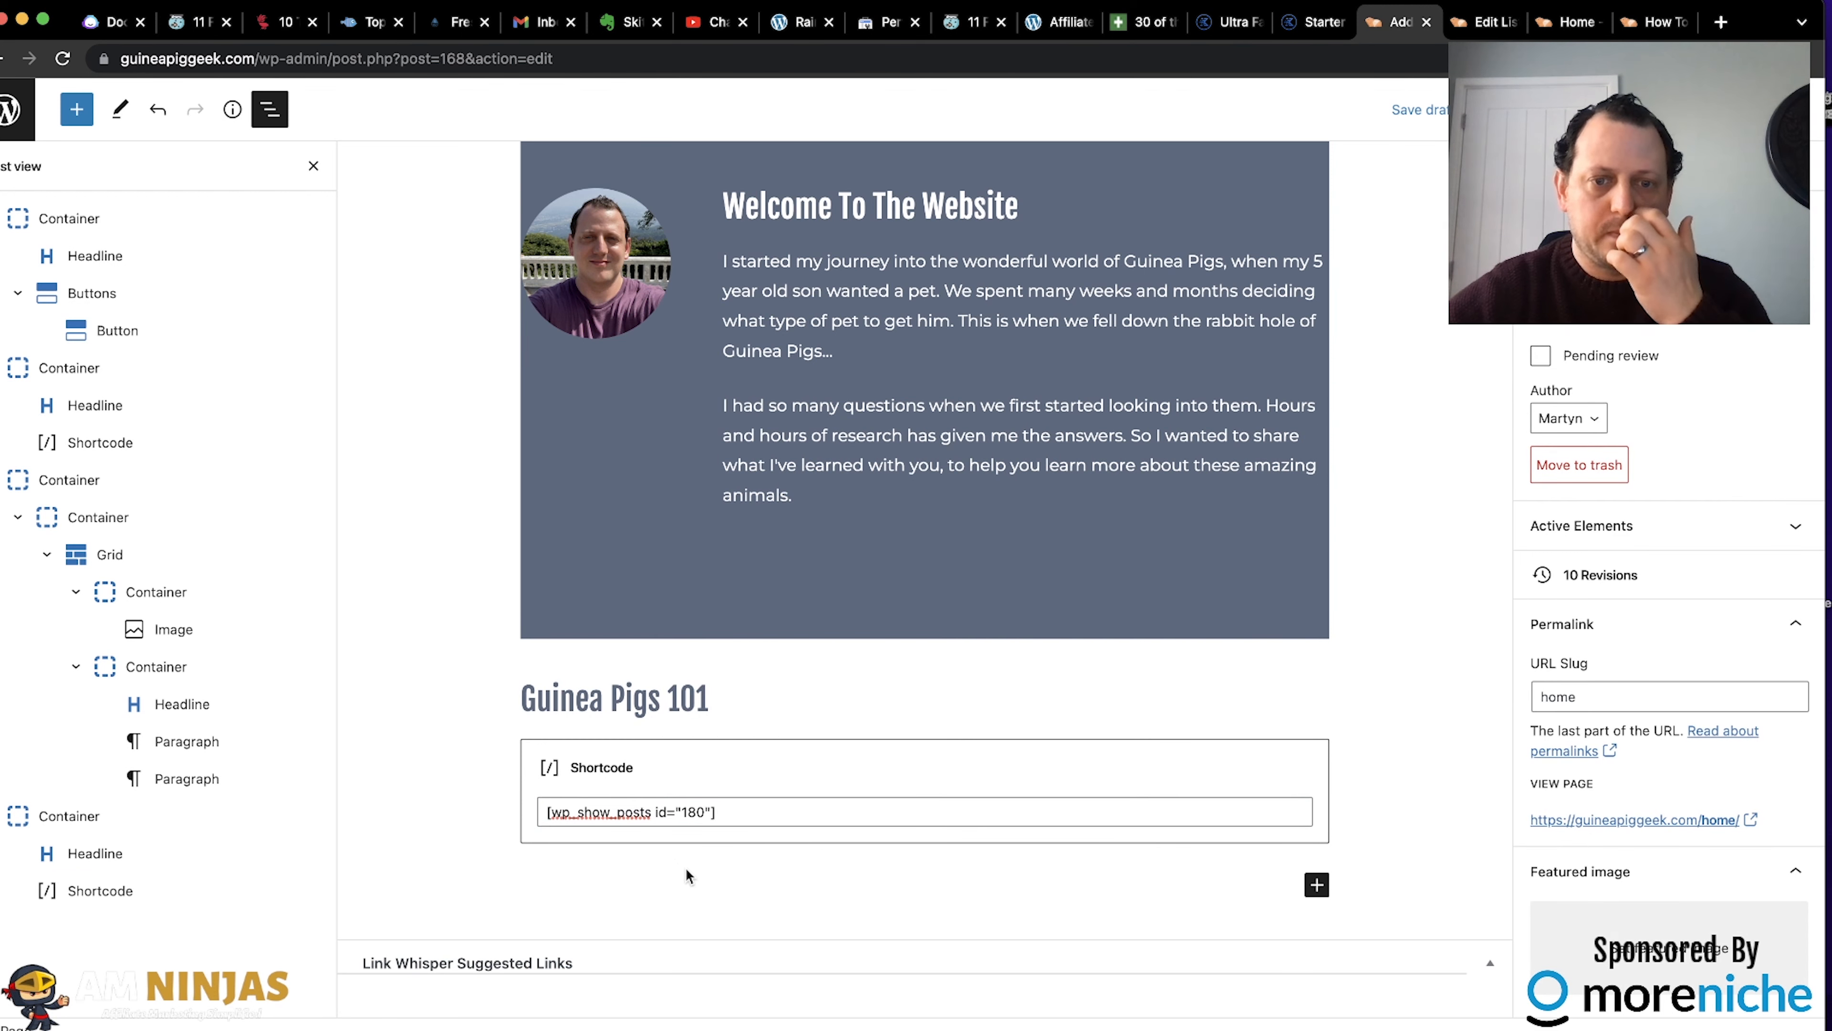
Save the Home page draft and check the Guinea Pigs 101 section in the reloaded preview.
scroll(798, 697, "up", 3)
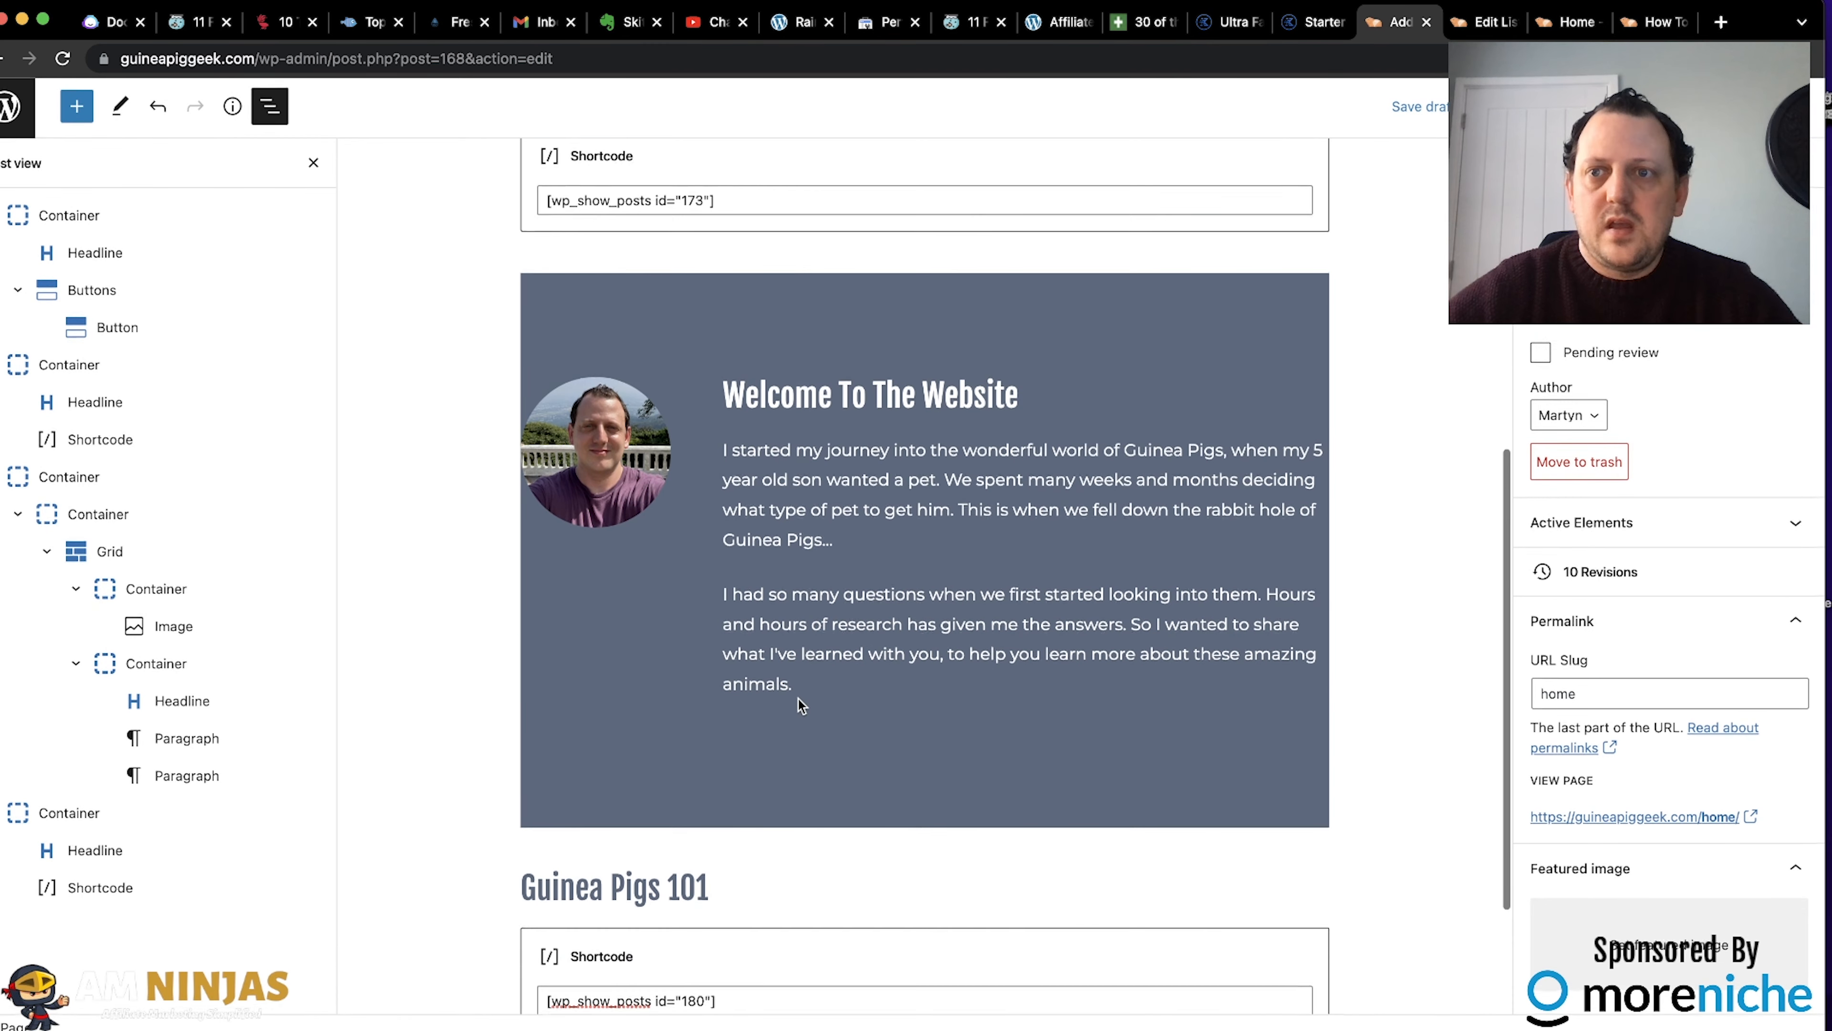
scroll(797, 697, "down", 3)
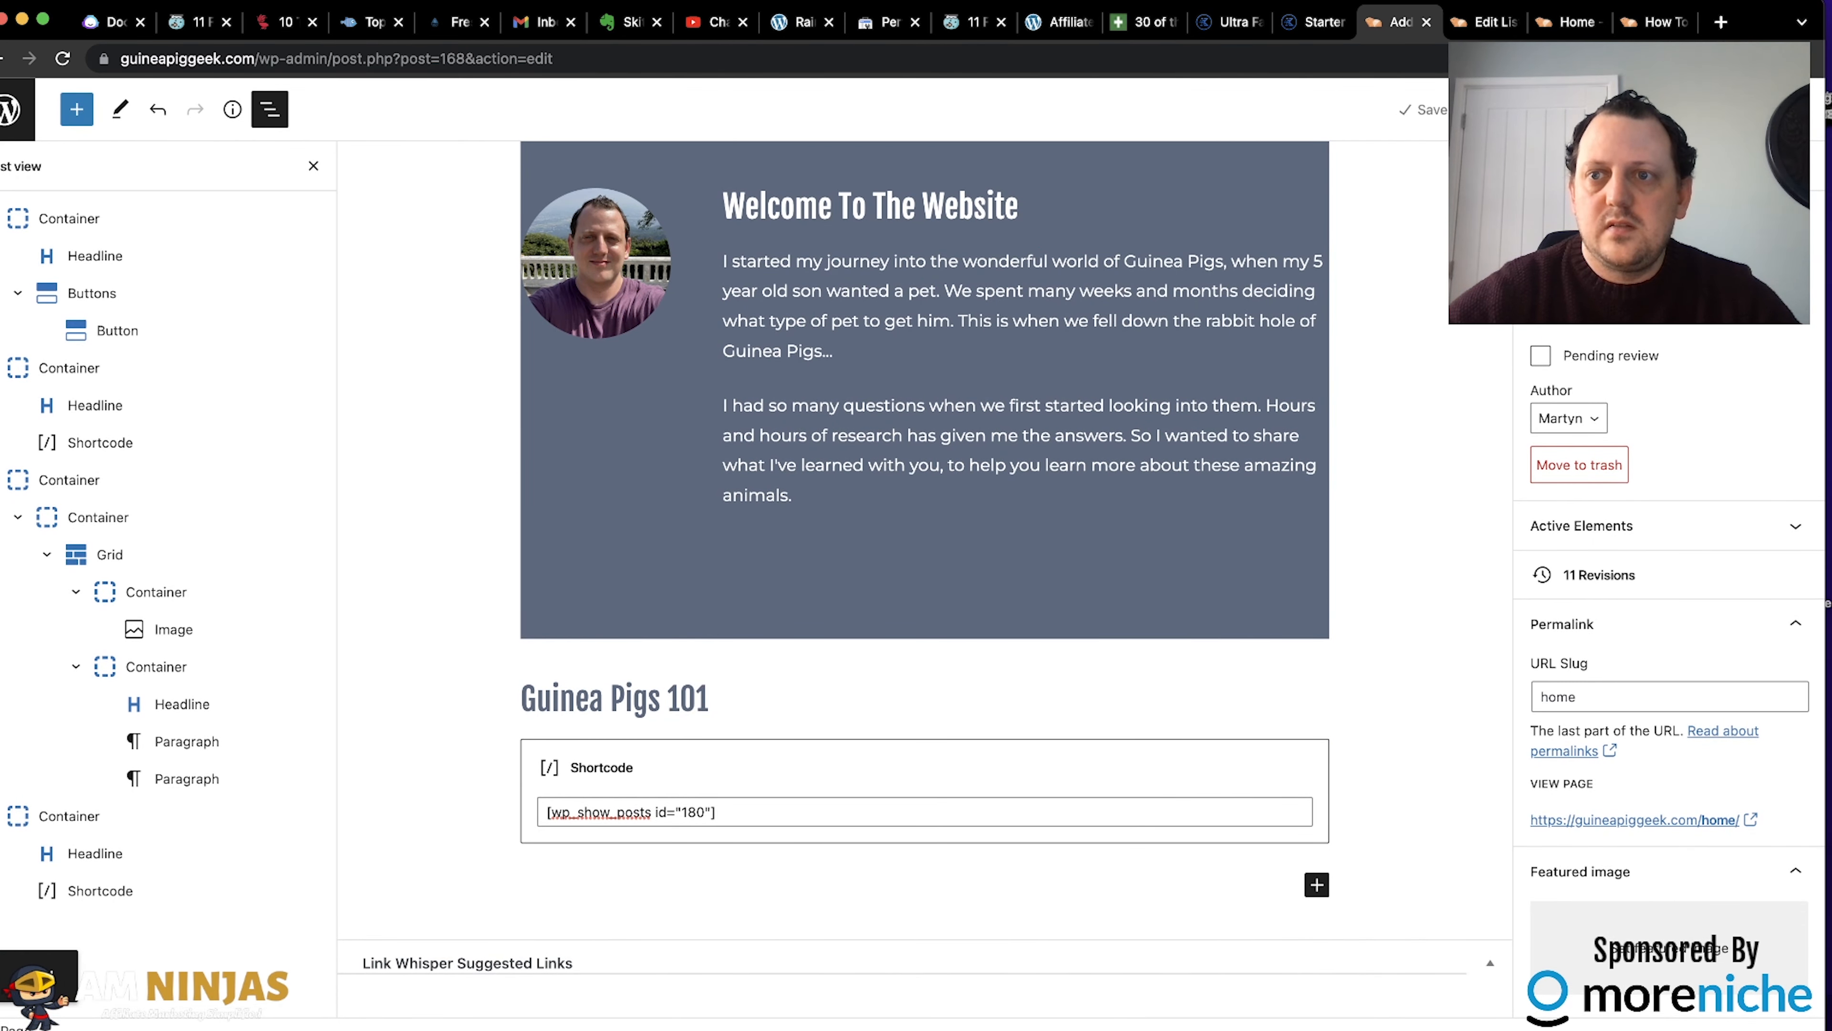
left_click(1511, 109)
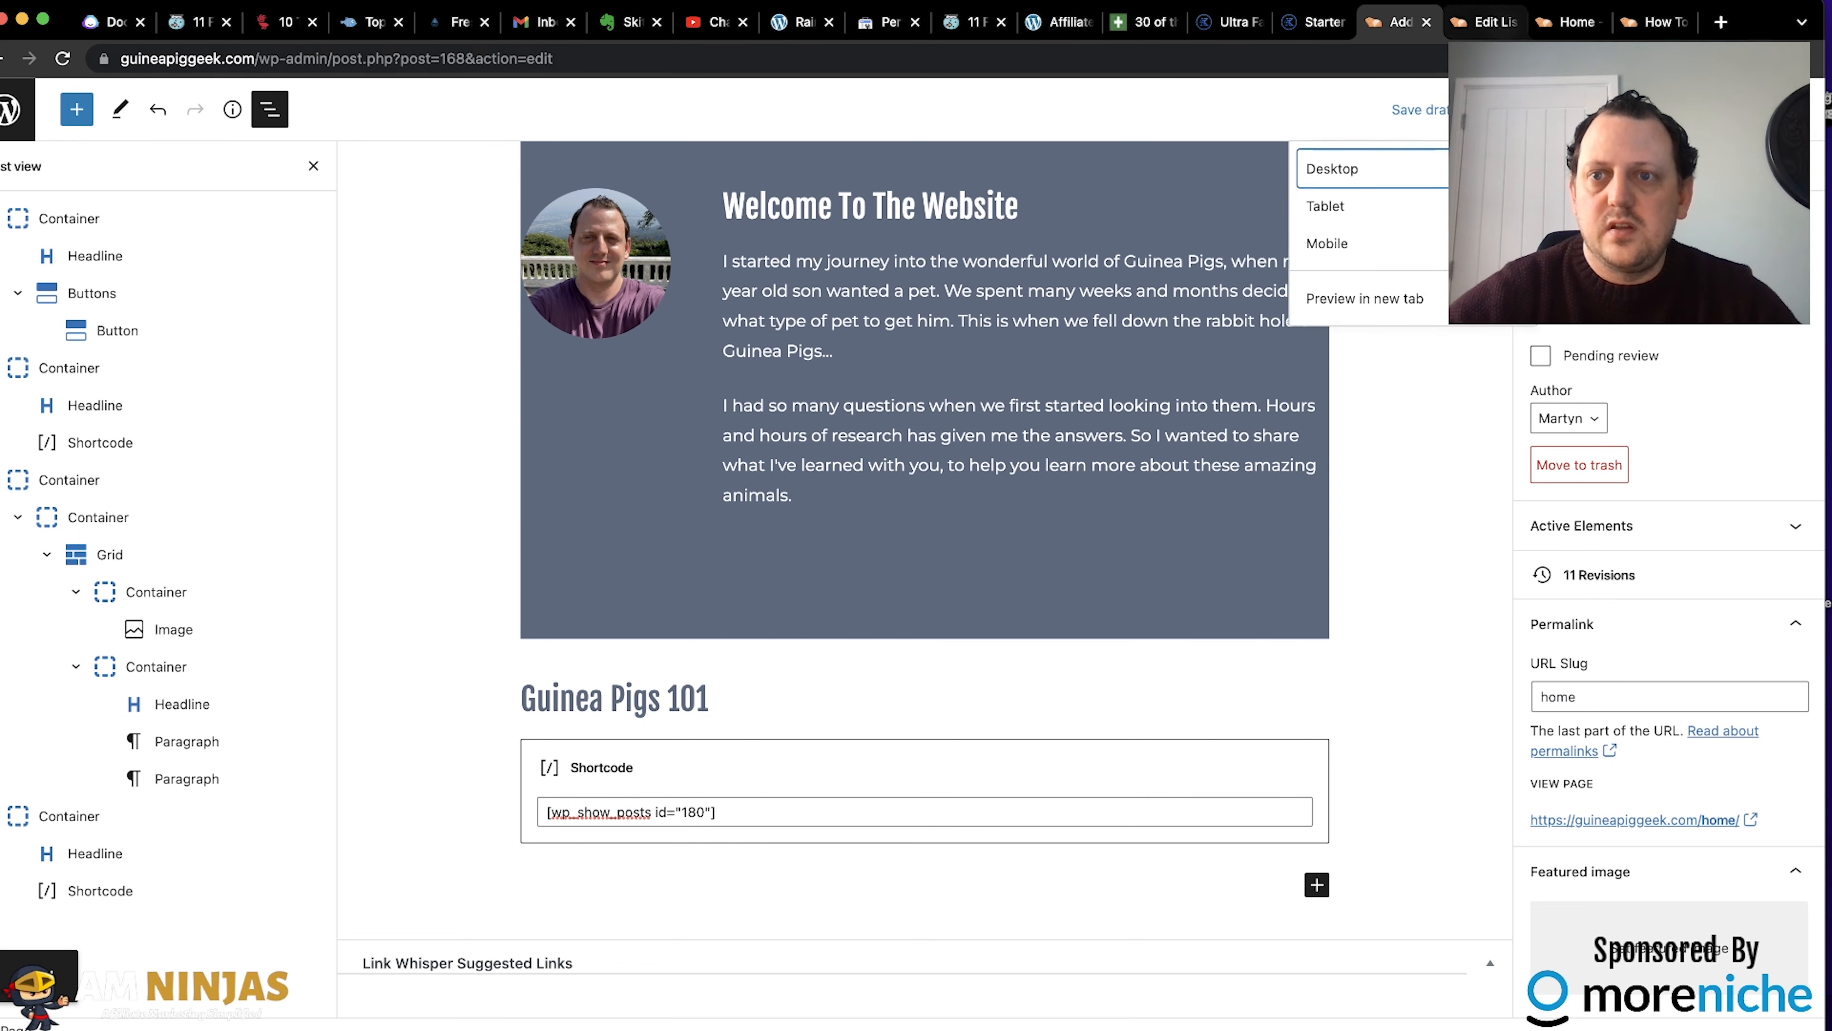
left_click(1559, 29)
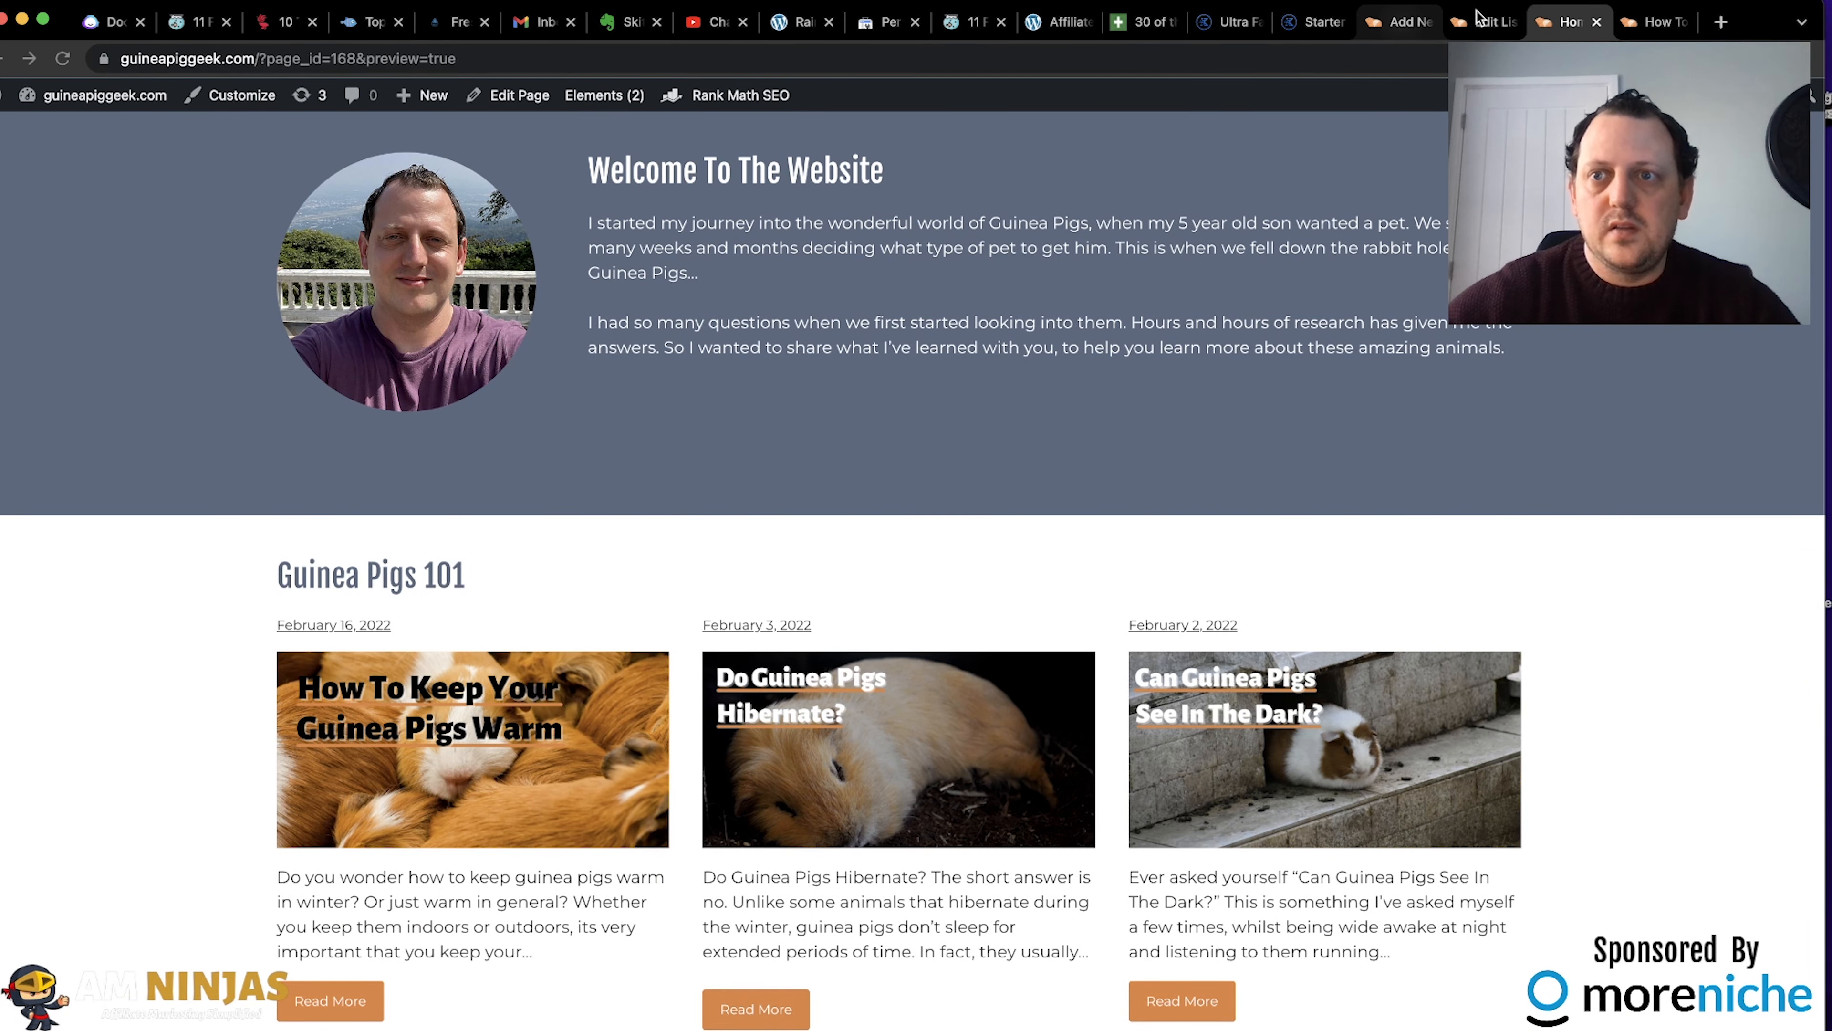
Turn off the date in the 101 list's meta settings and update the list.
left_click(1403, 21)
left_click(1482, 21)
scroll(383, 798, "down", 5)
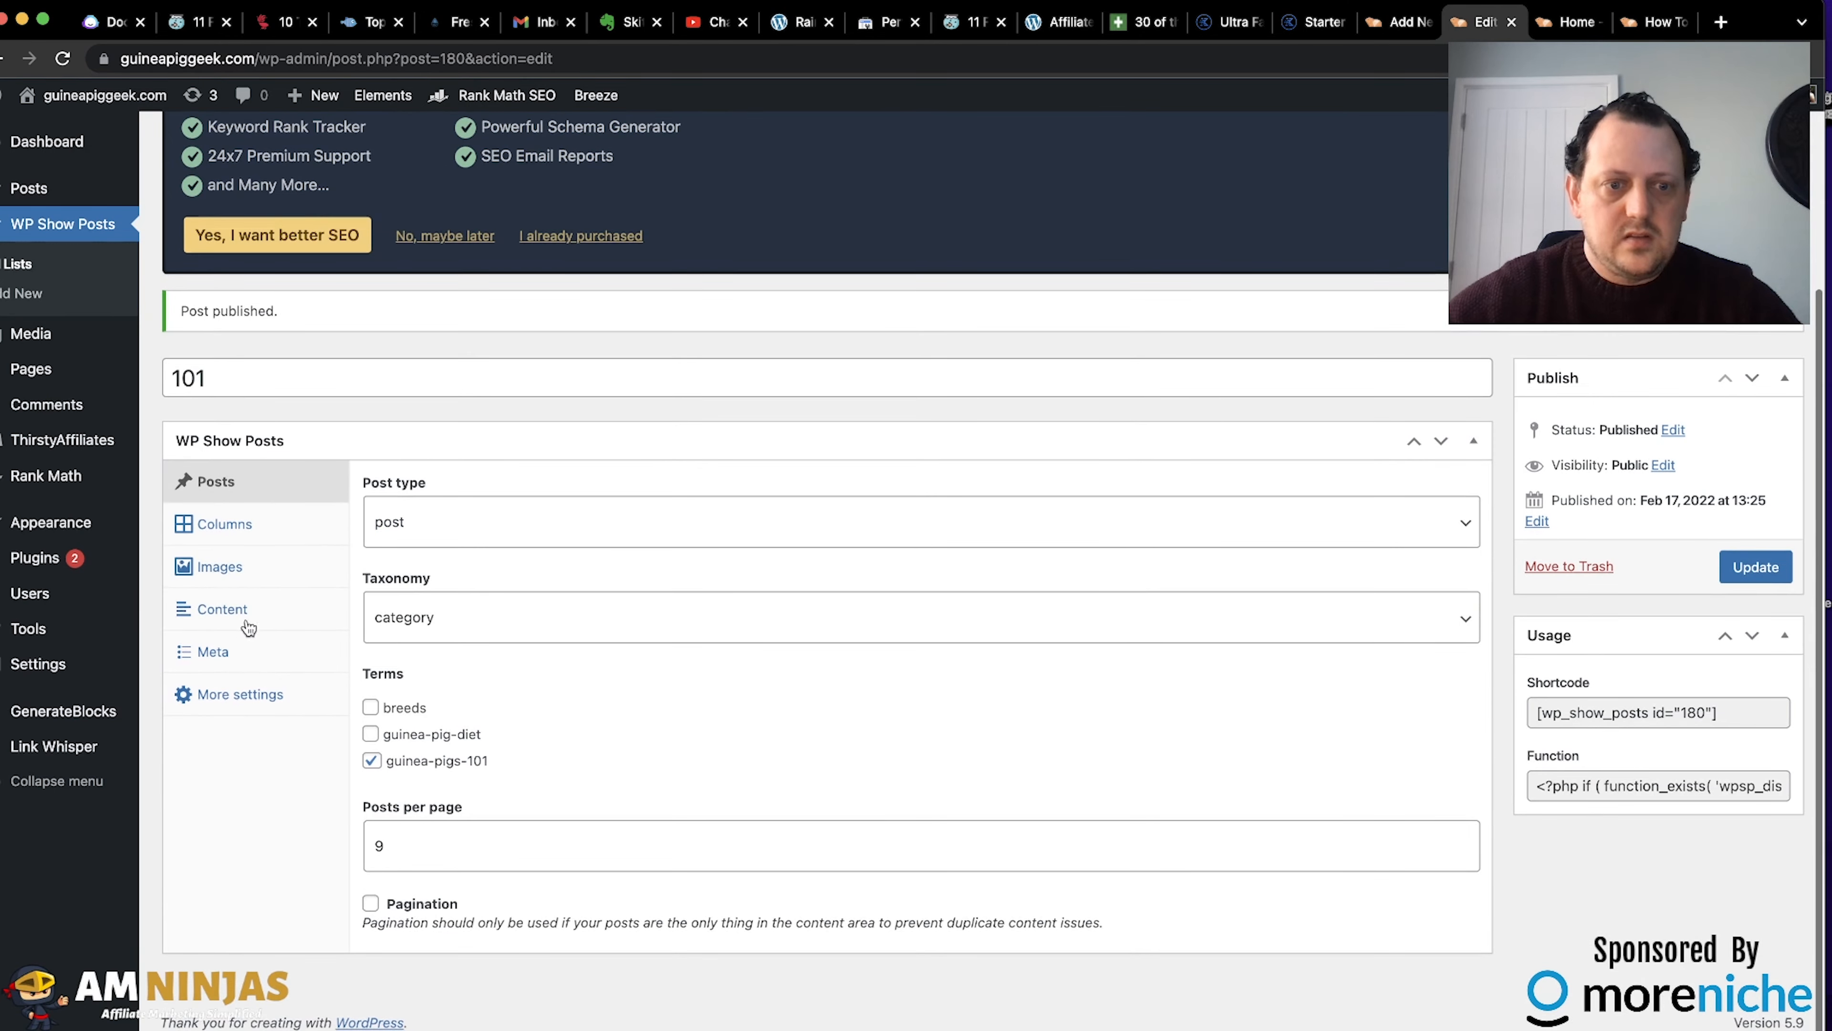
left_click(233, 610)
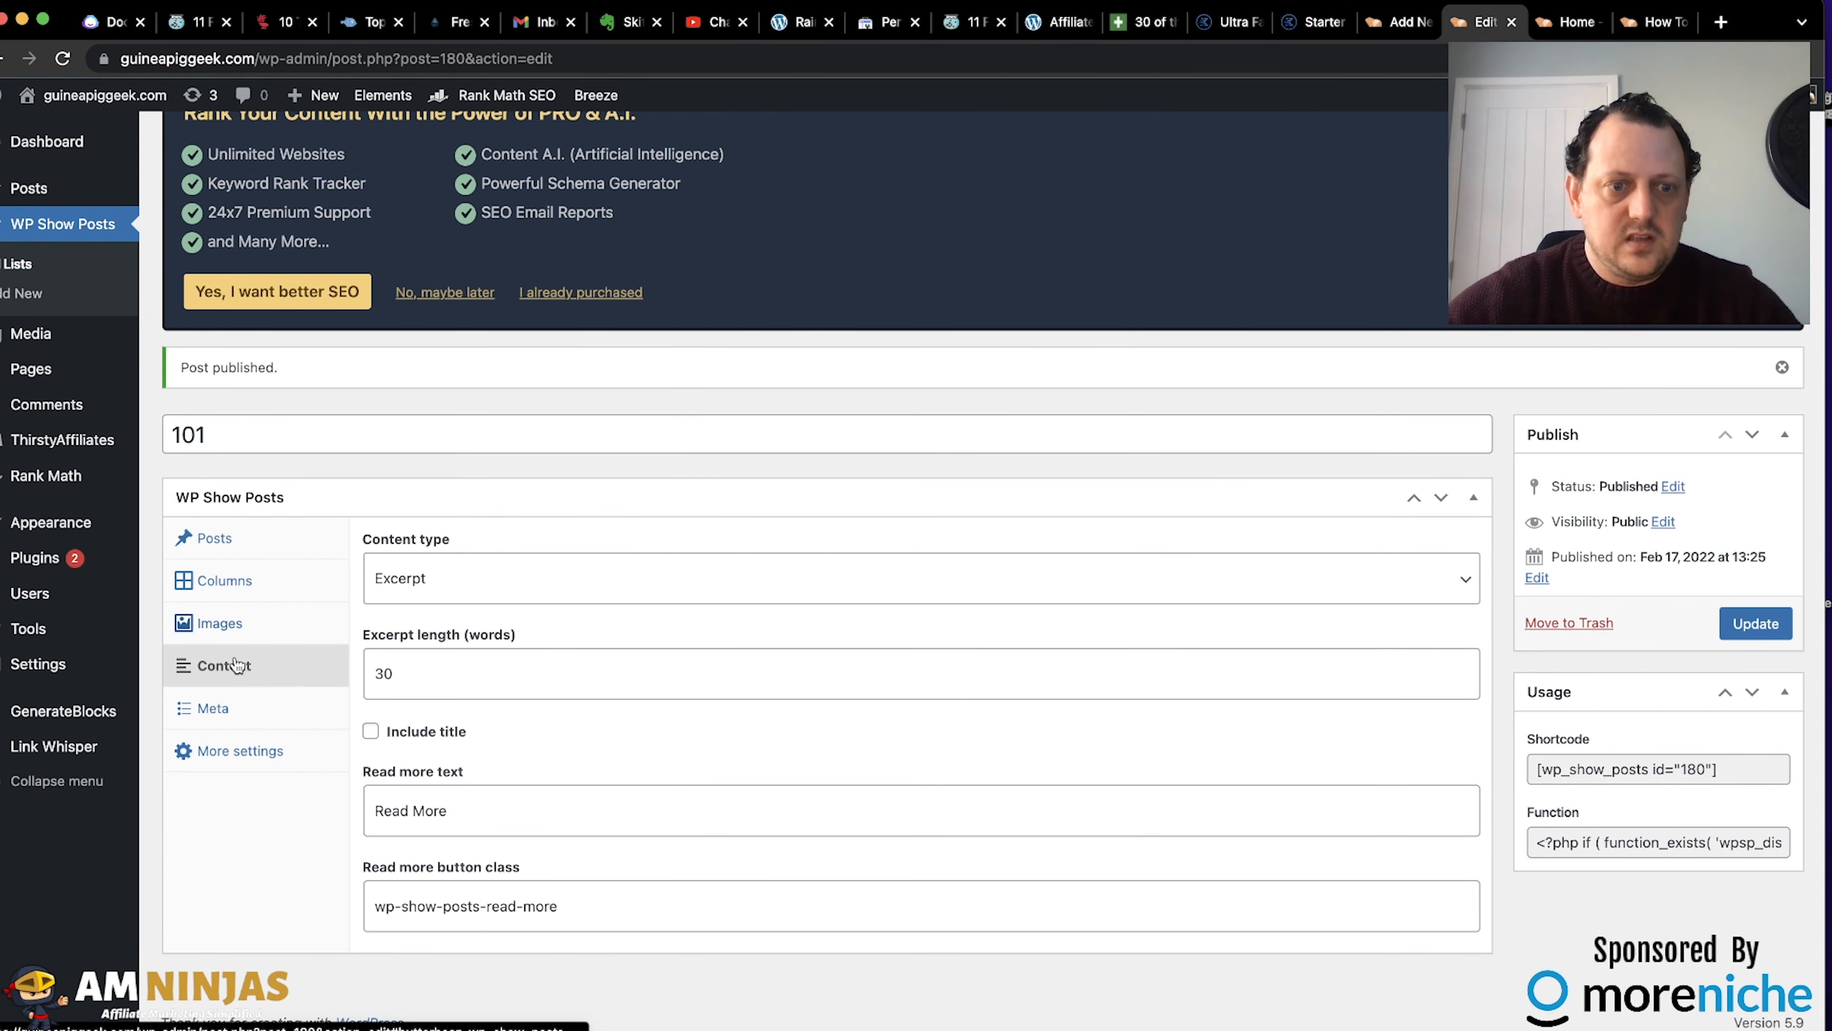
left_click(215, 723)
left_click(372, 666)
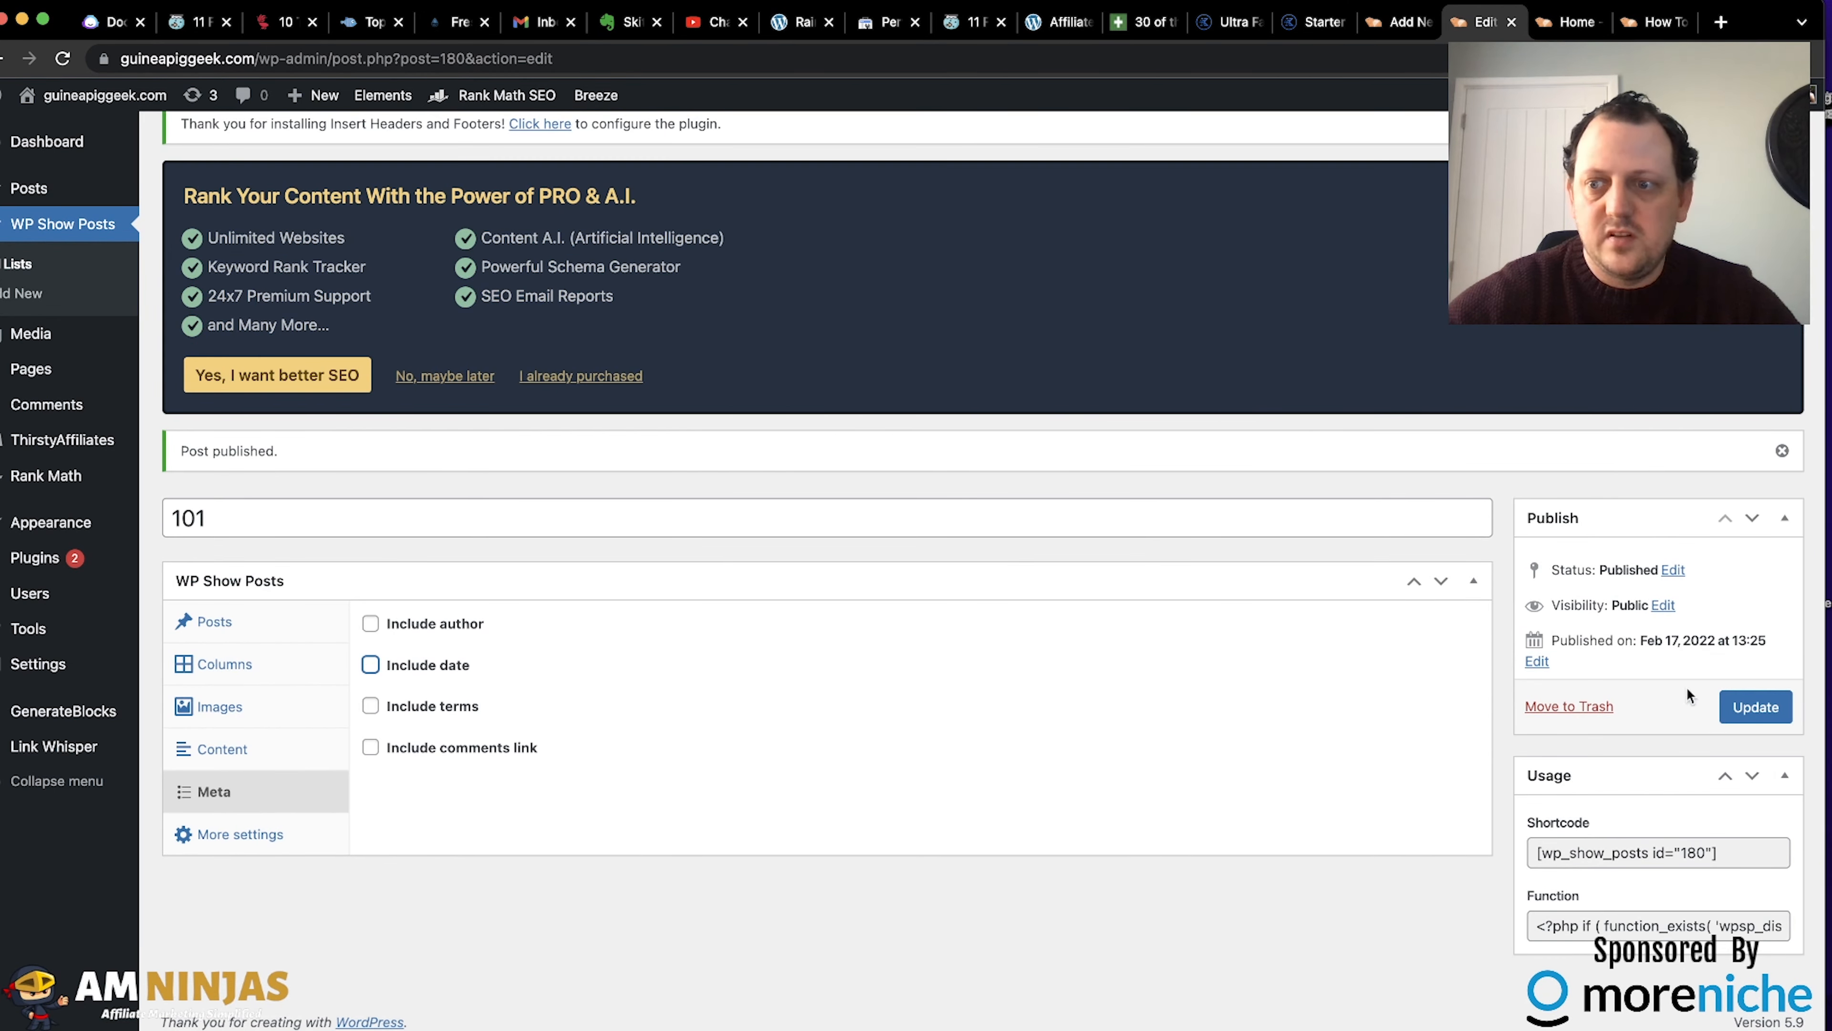
left_click(1732, 706)
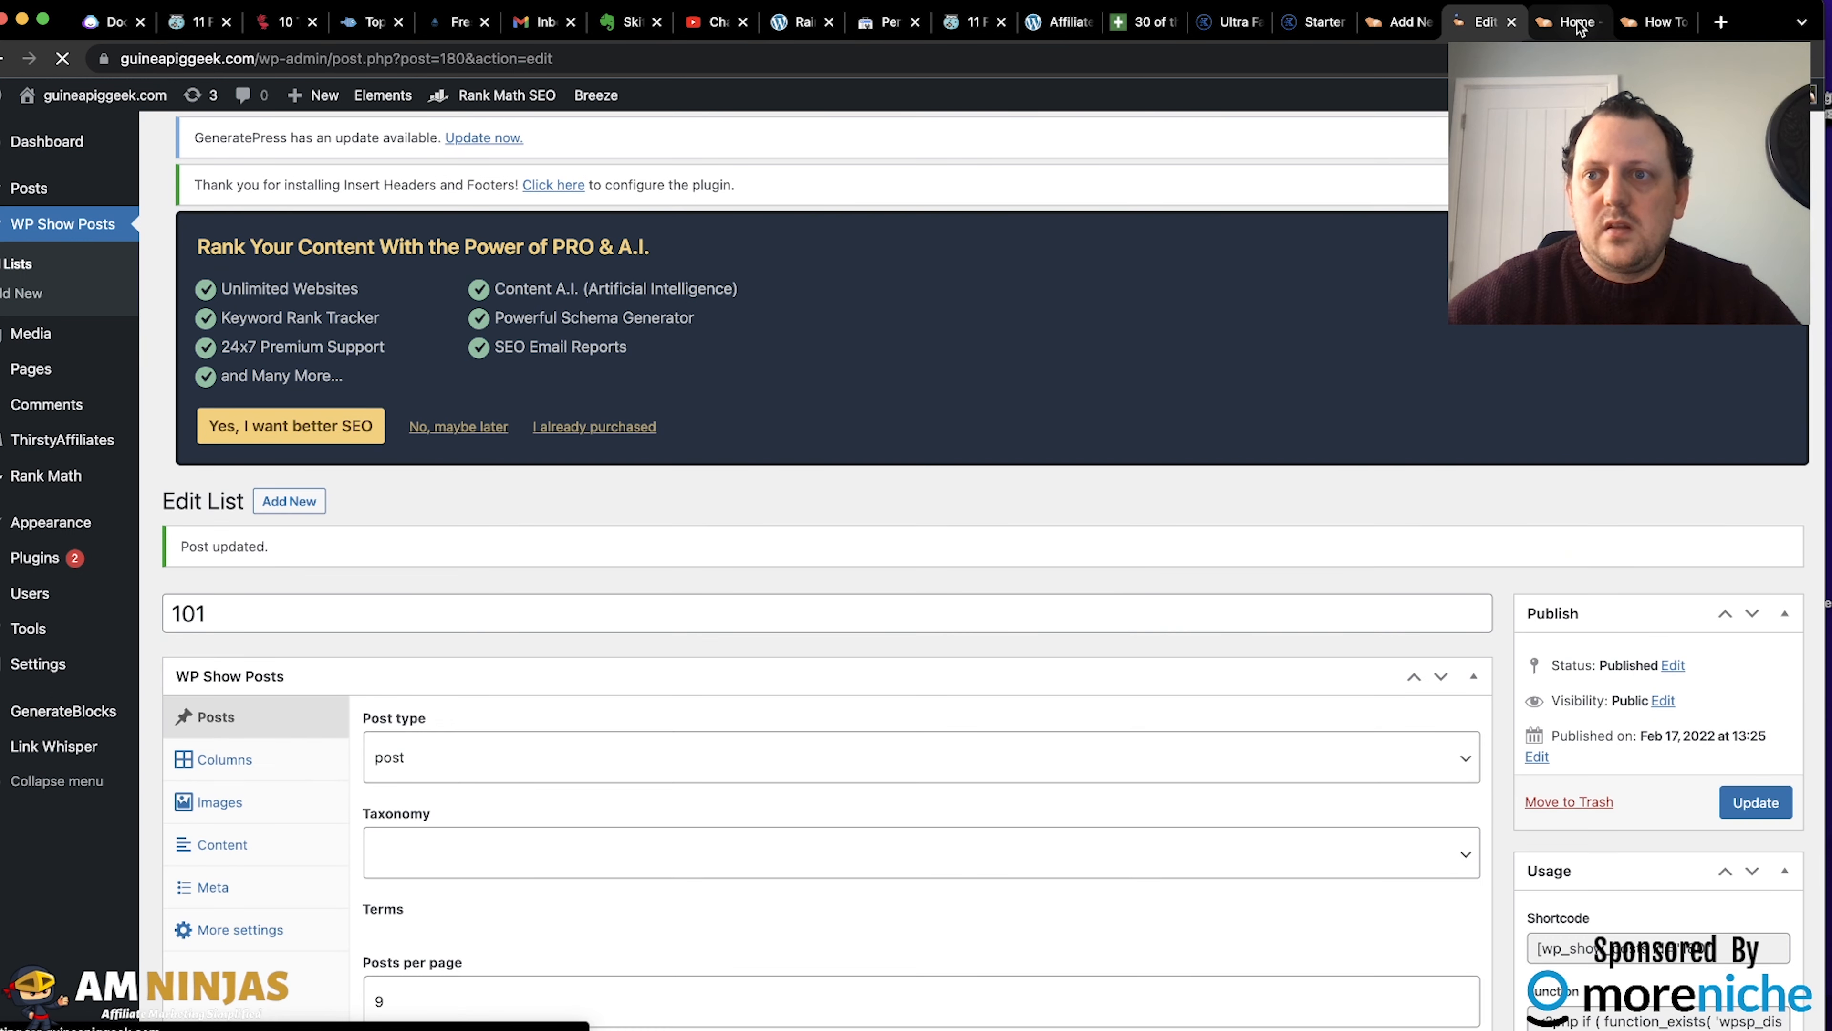
Reload the Home page preview and review the Guinea Pigs 101 posts along with the sections above.
left_click(1577, 23)
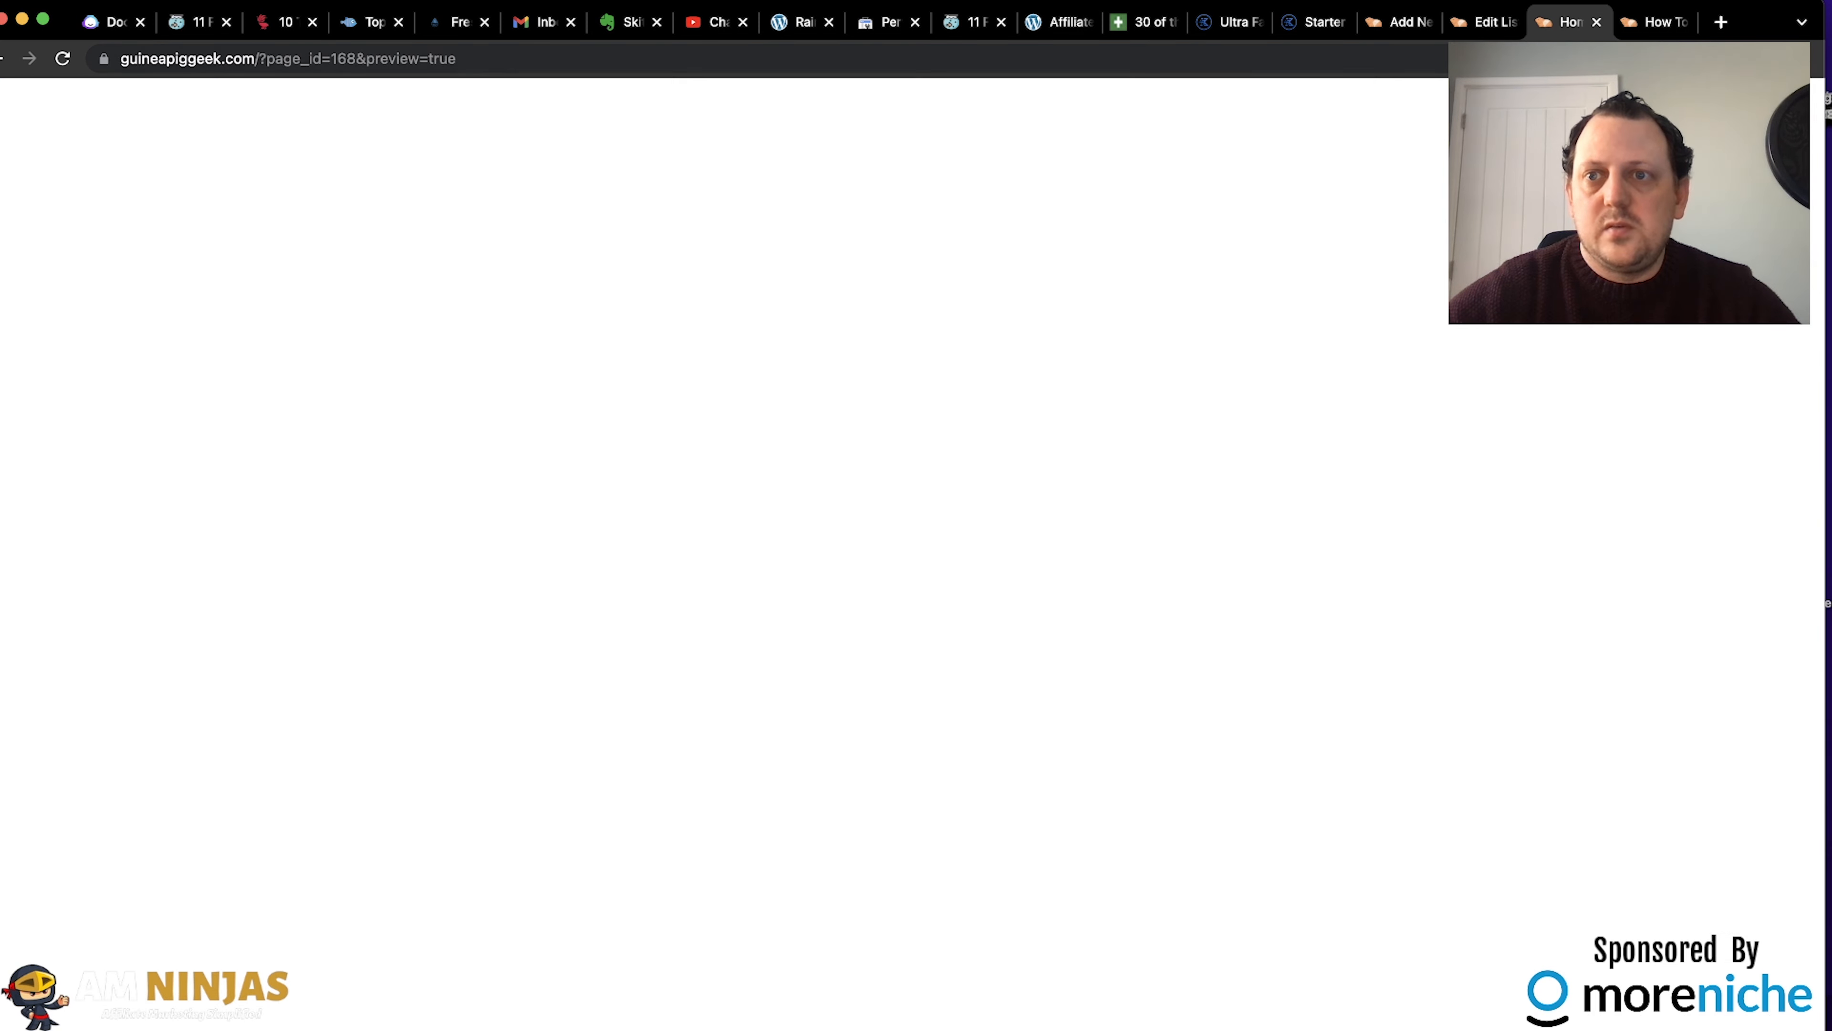
key("Return")
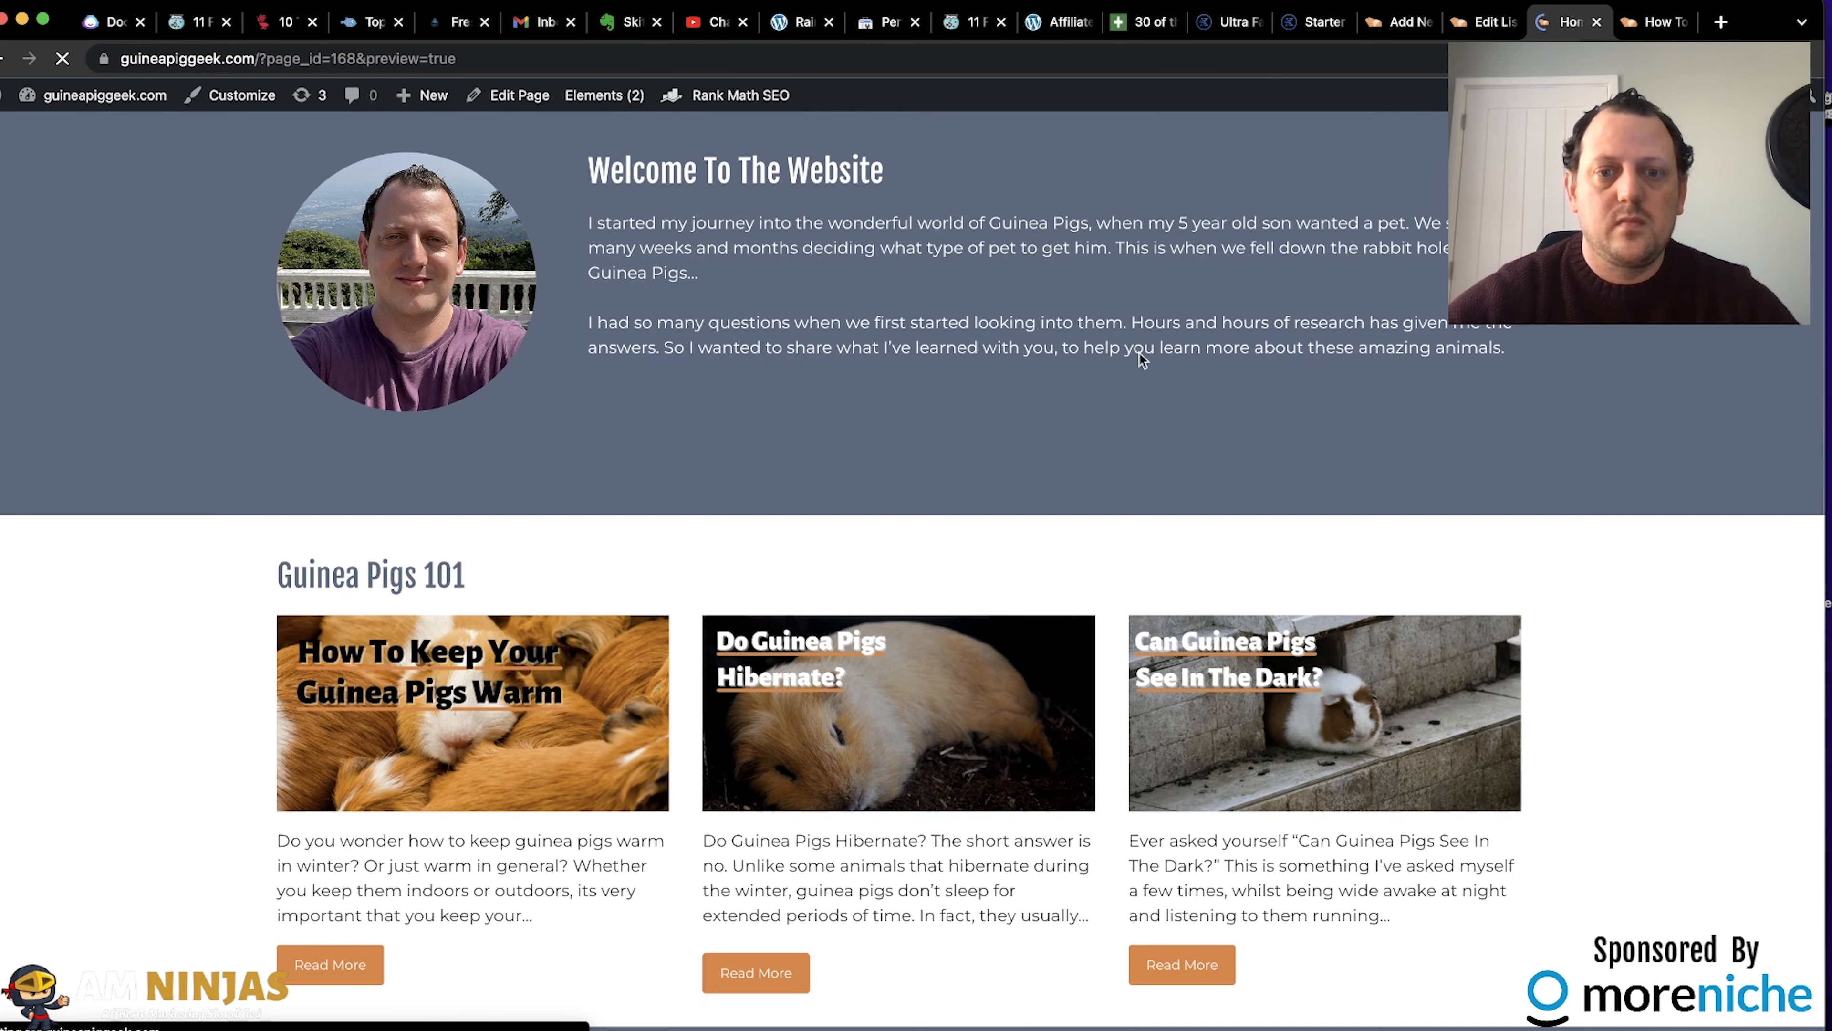
scroll(969, 563, "down", 2)
scroll(969, 563, "down", 3)
scroll(840, 416, "up", 20)
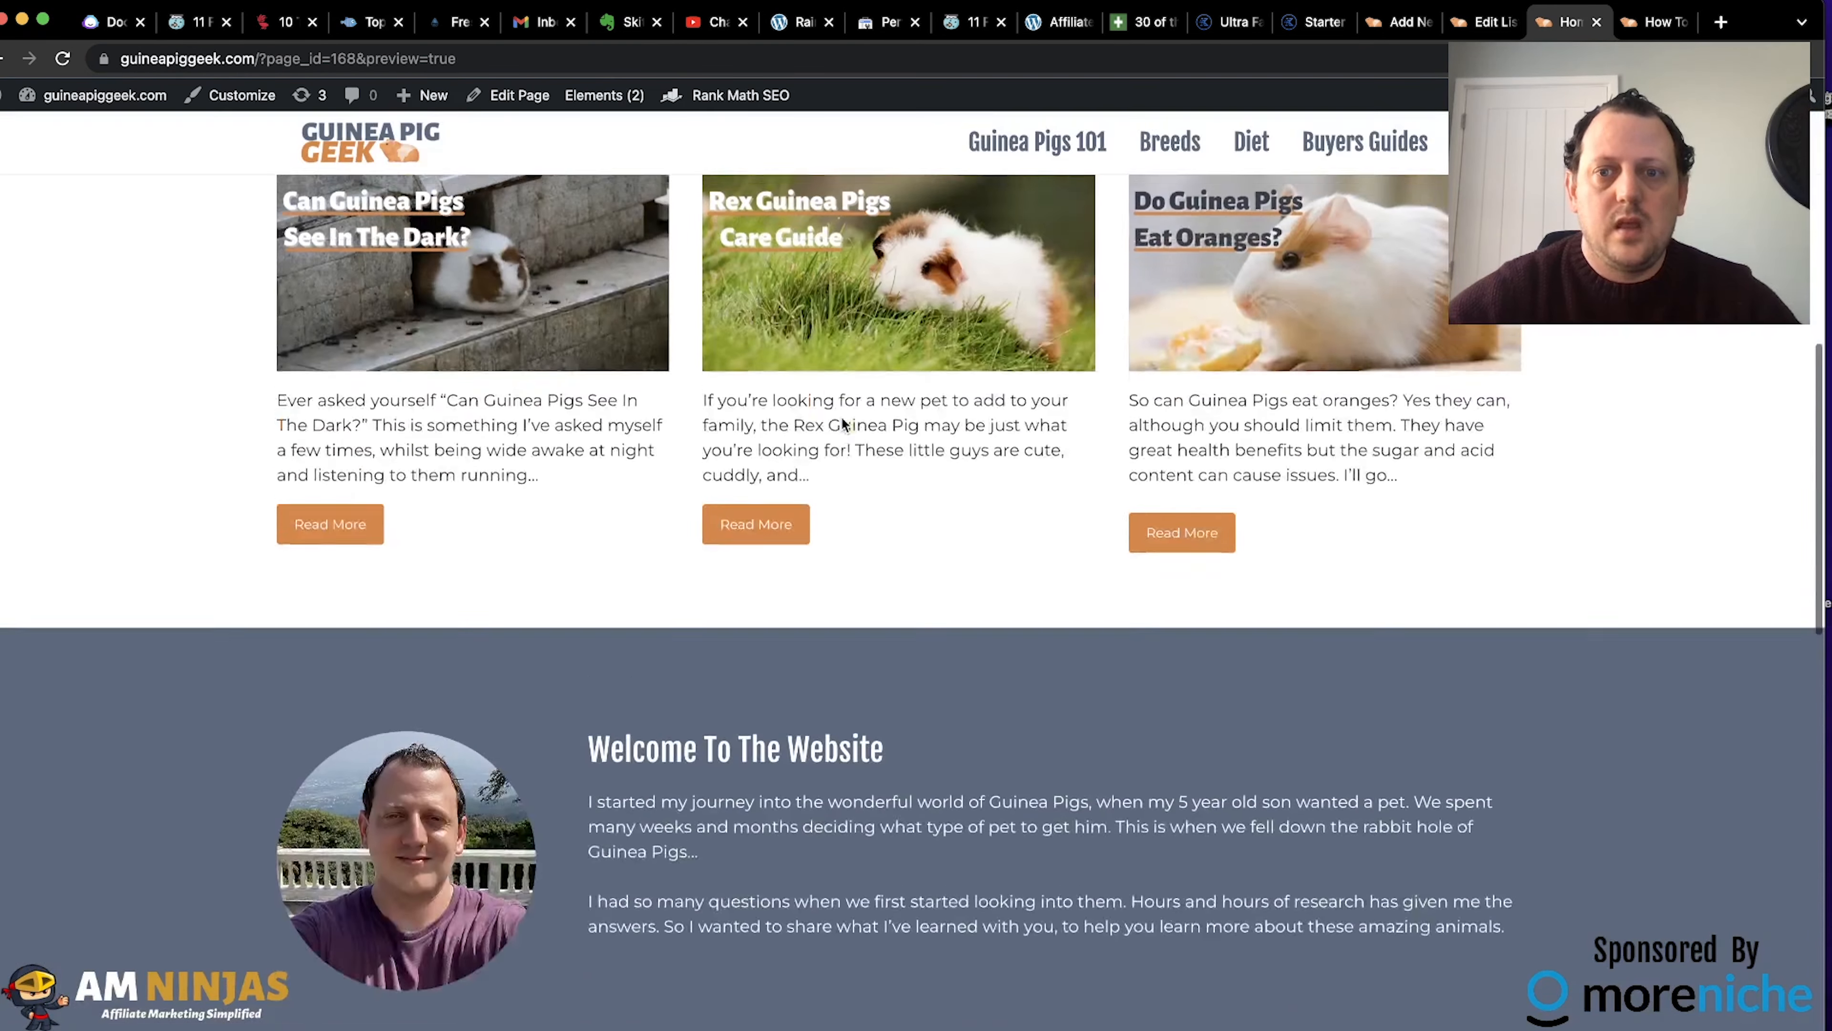
scroll(842, 425, "down", 15)
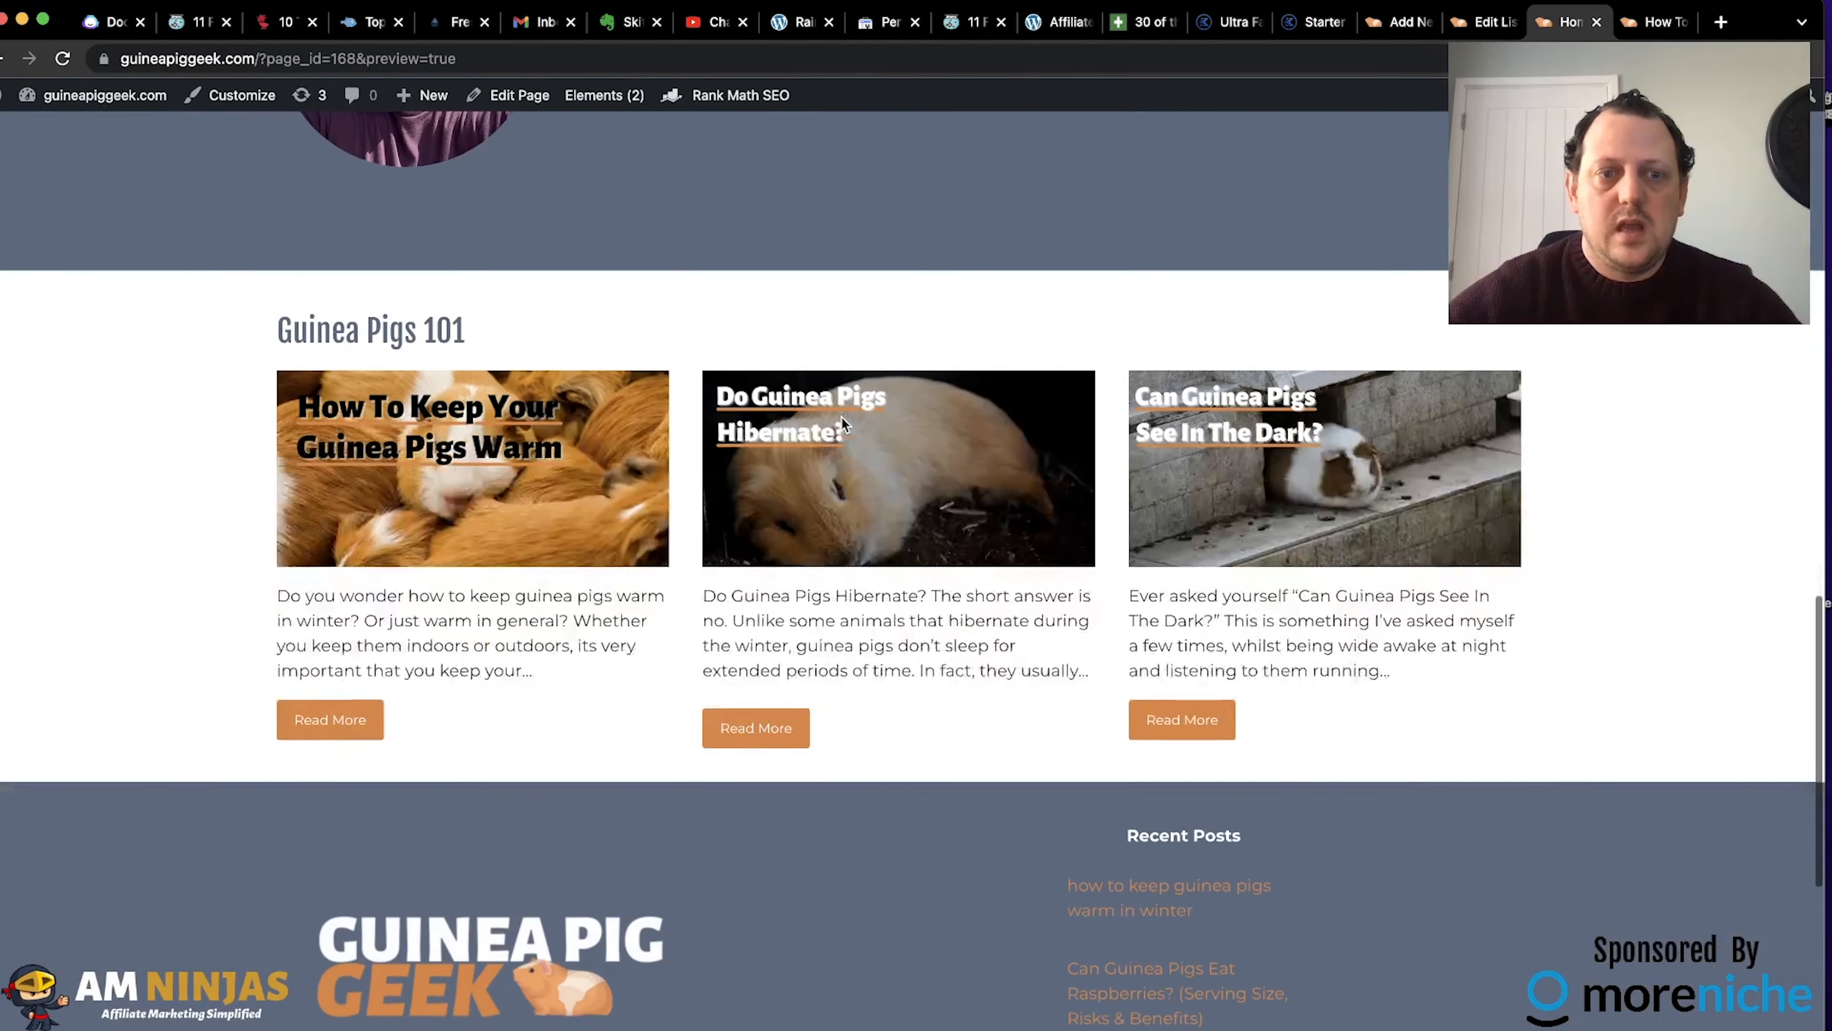
scroll(842, 424, "up", 2)
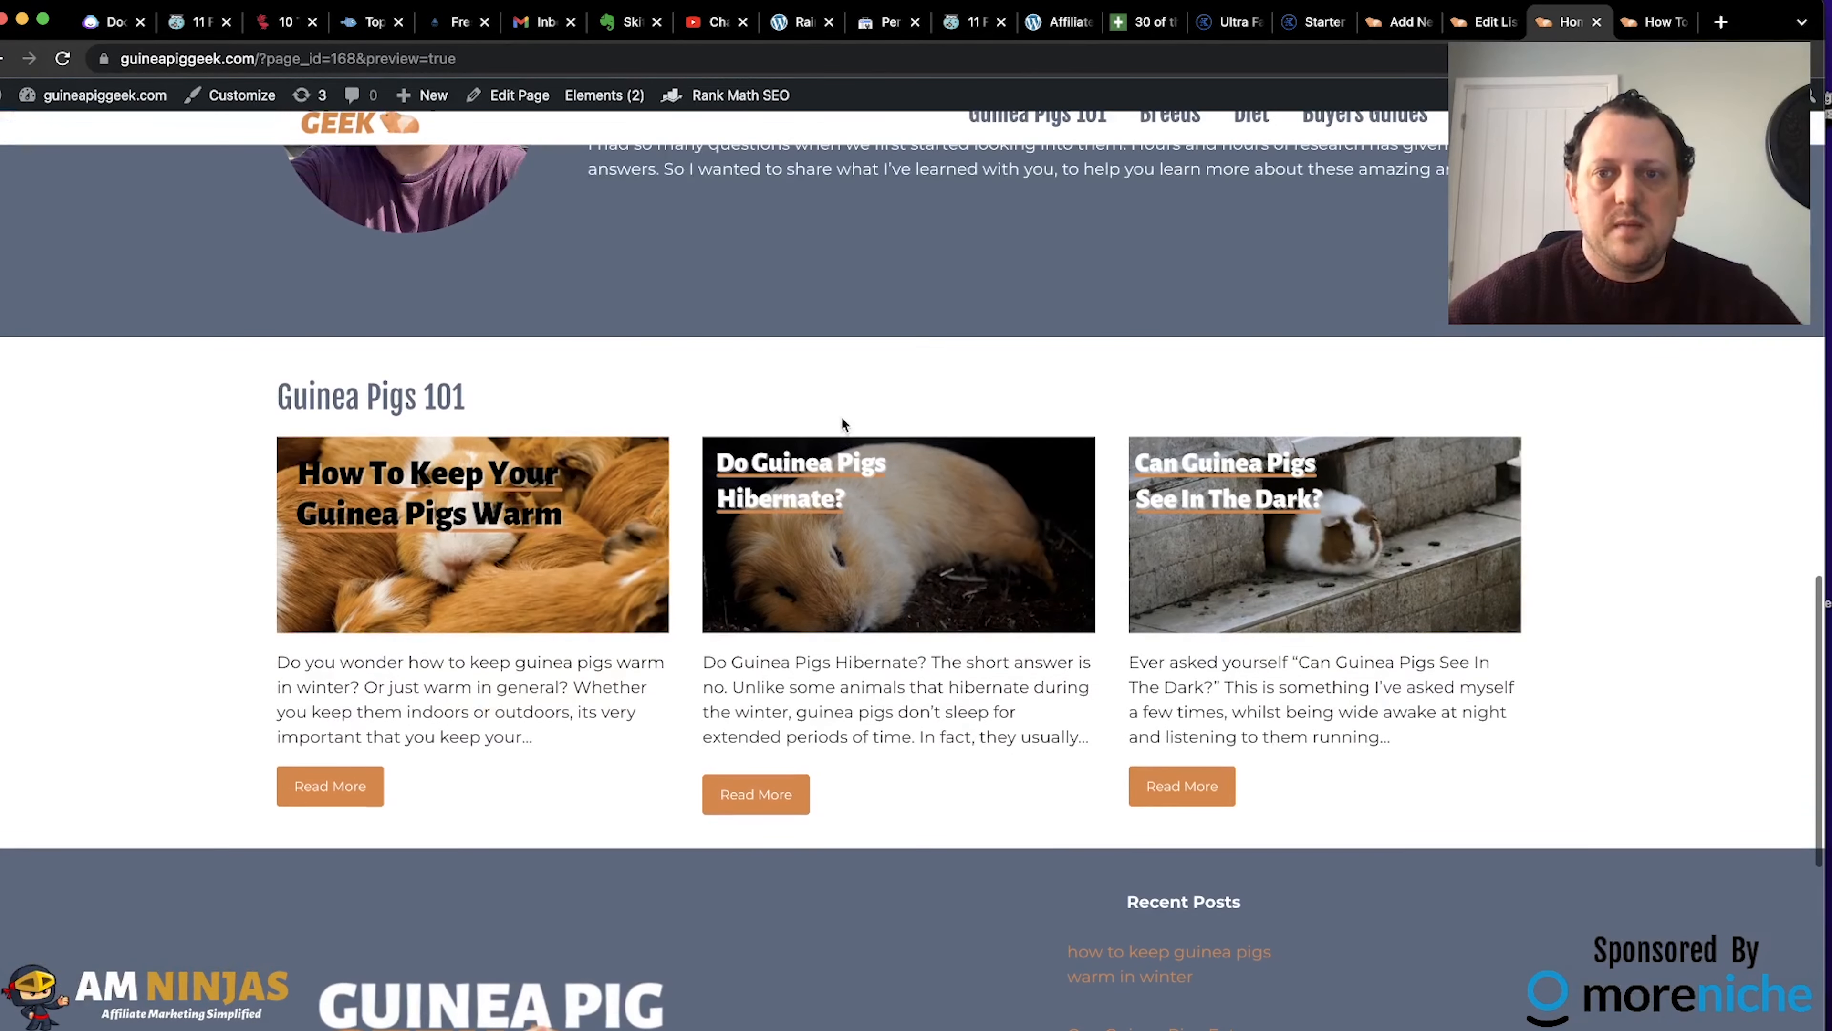
Create a new WP Show Posts list titled Diet.
left_click(1396, 25)
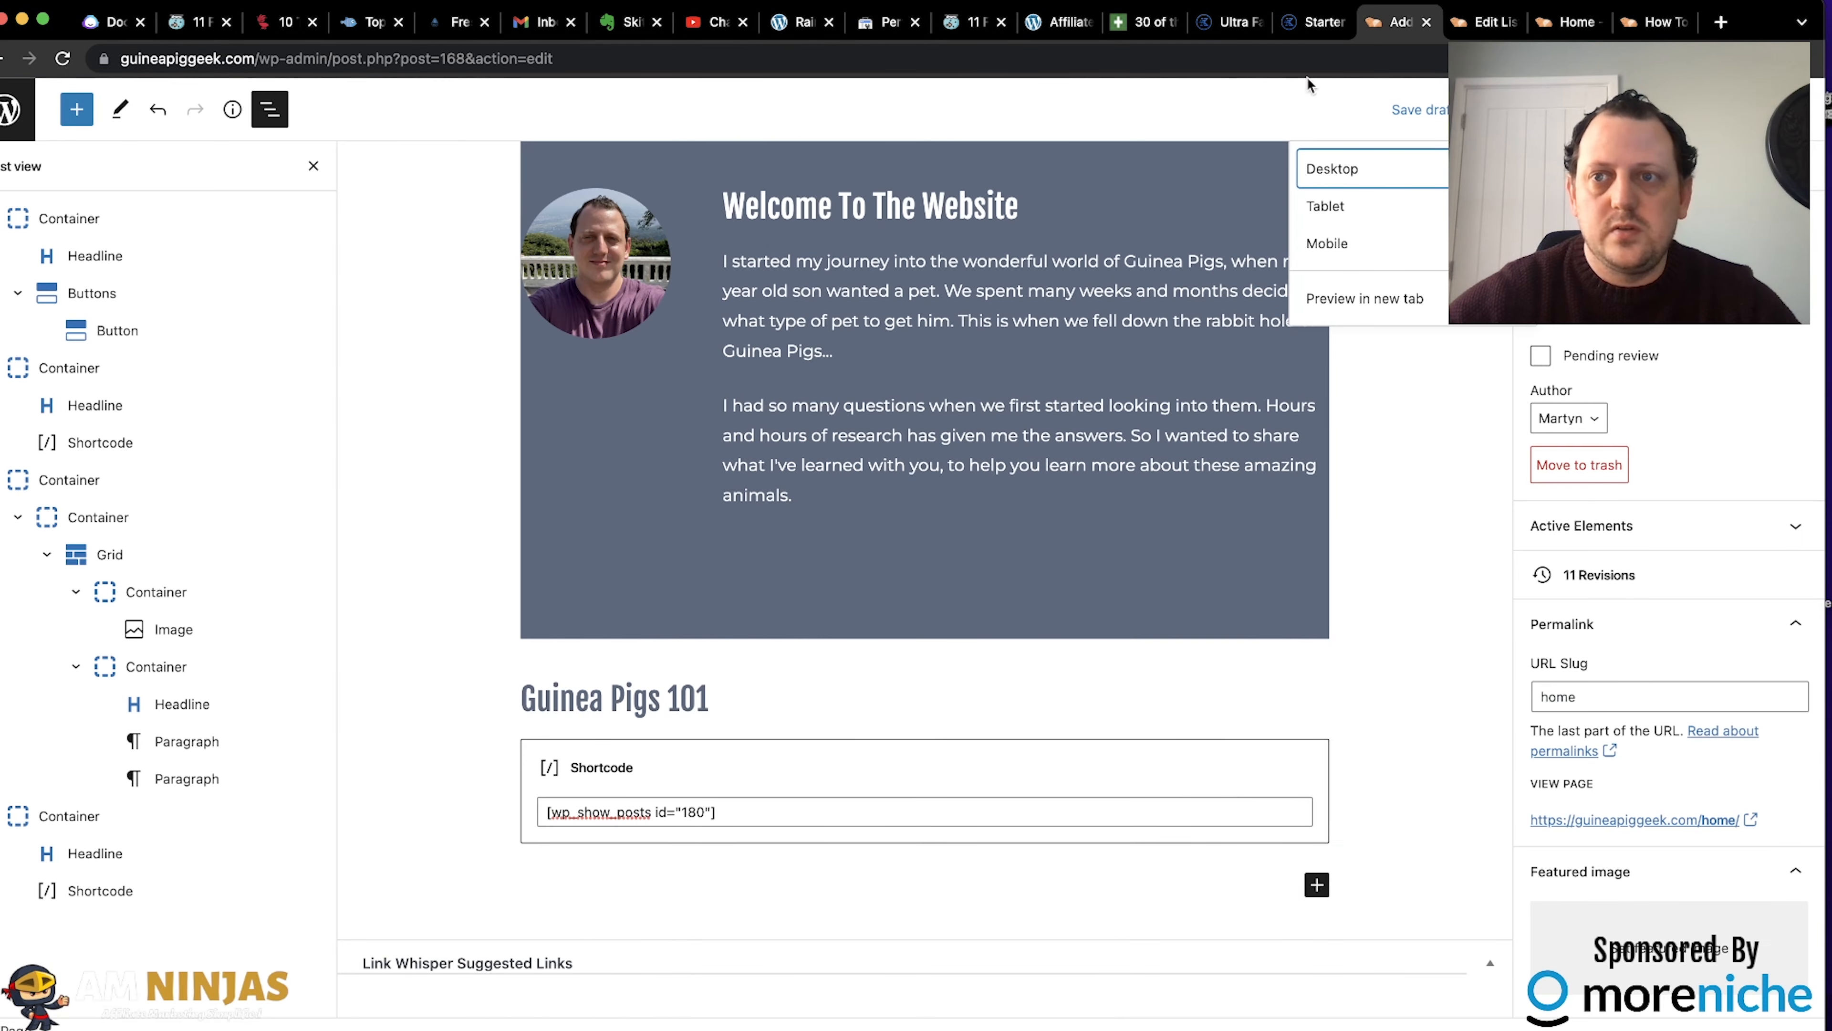
left_click(1449, 31)
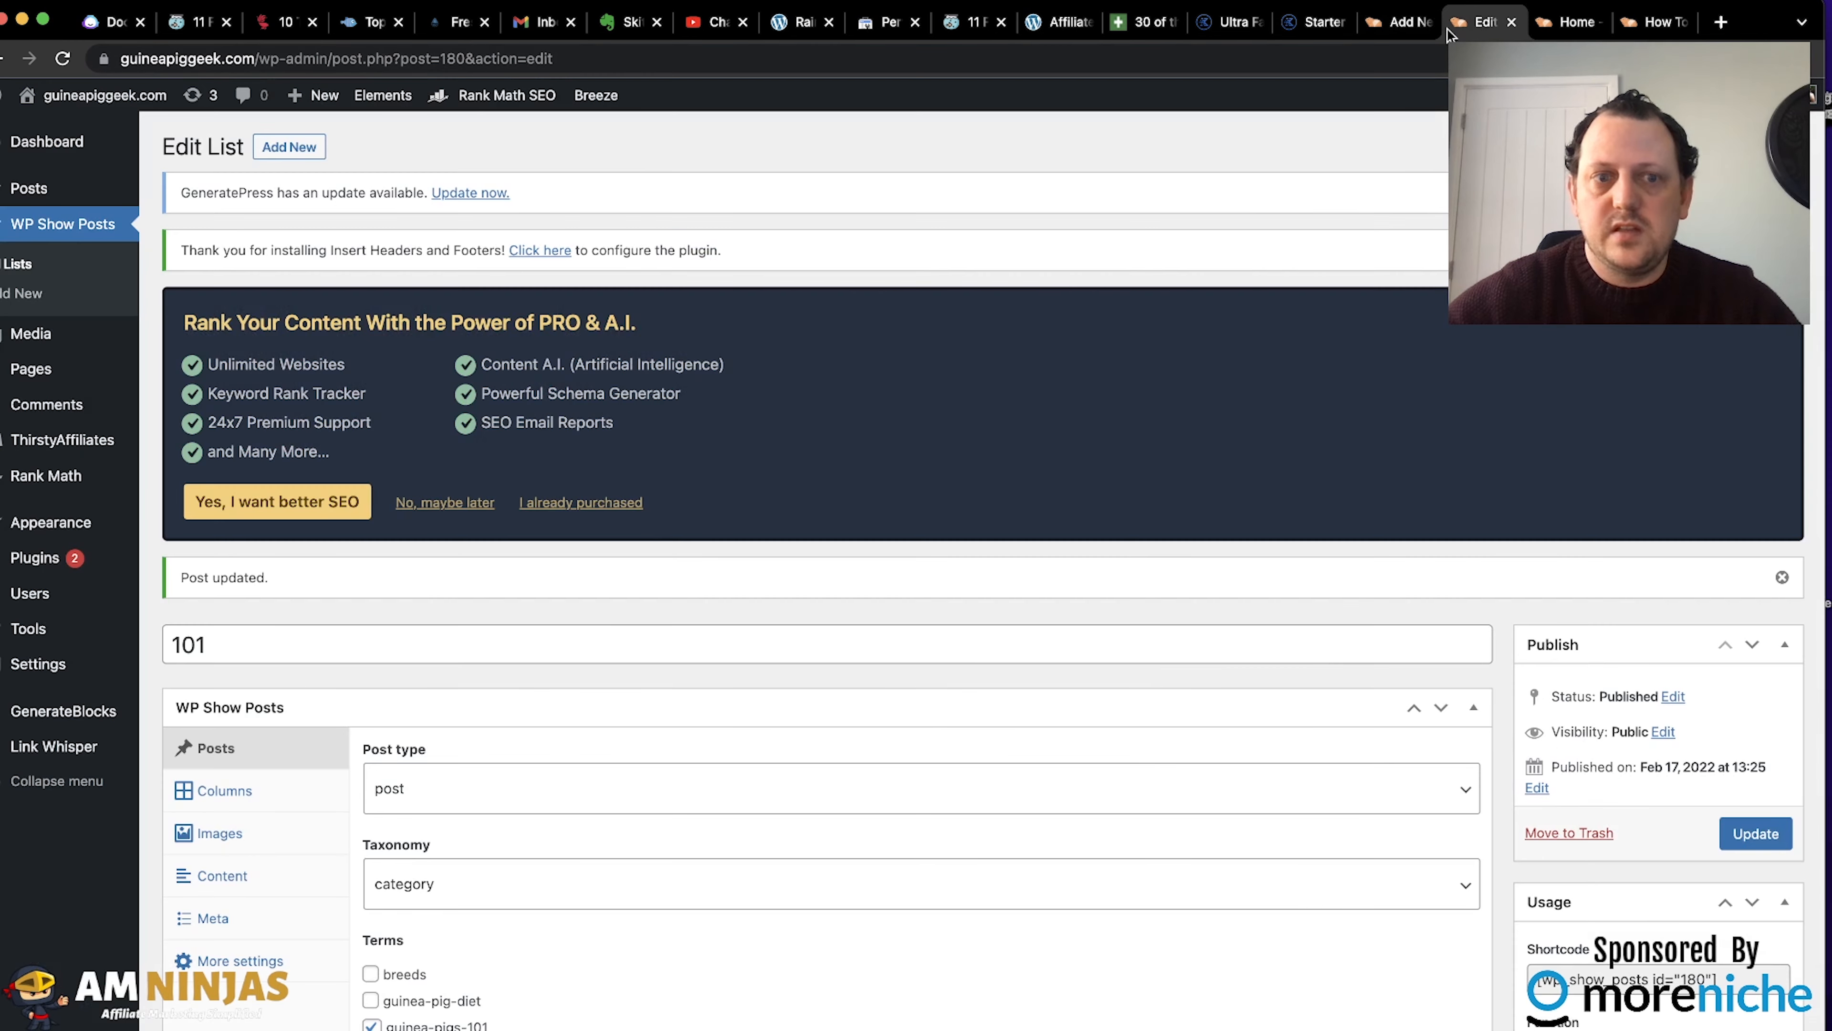
left_click(289, 148)
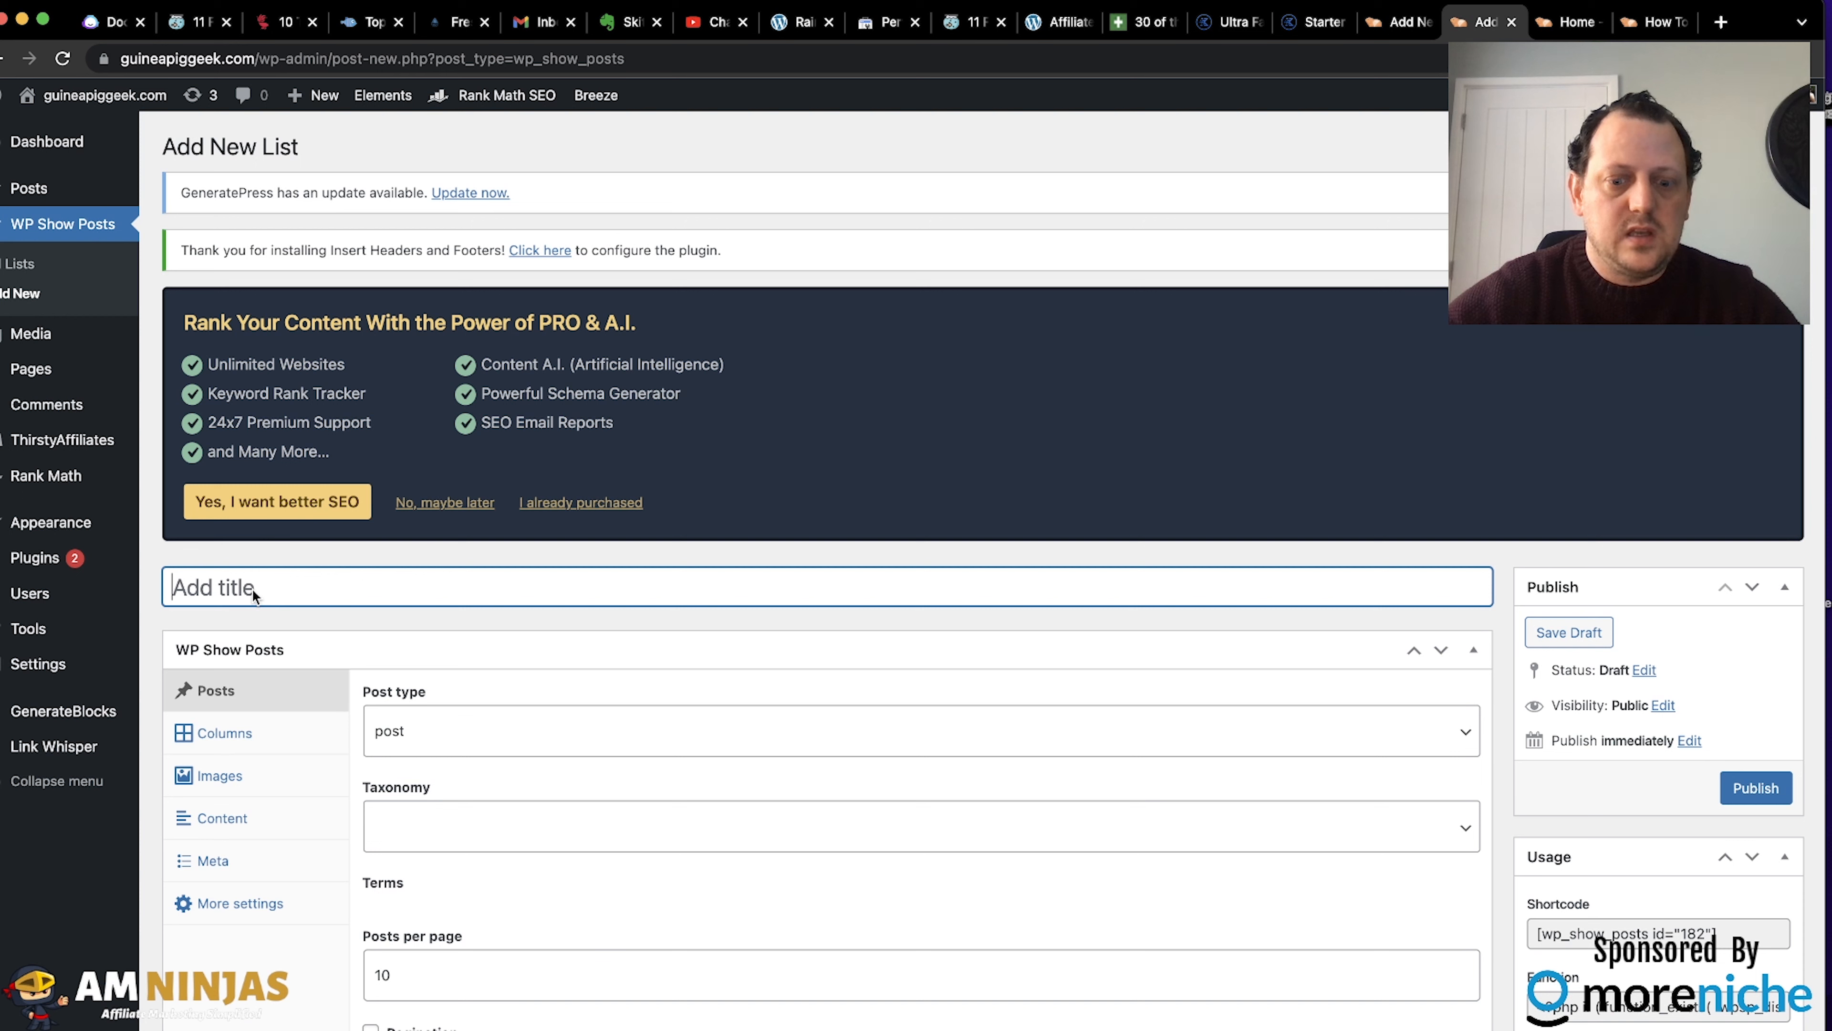
type("Diet")
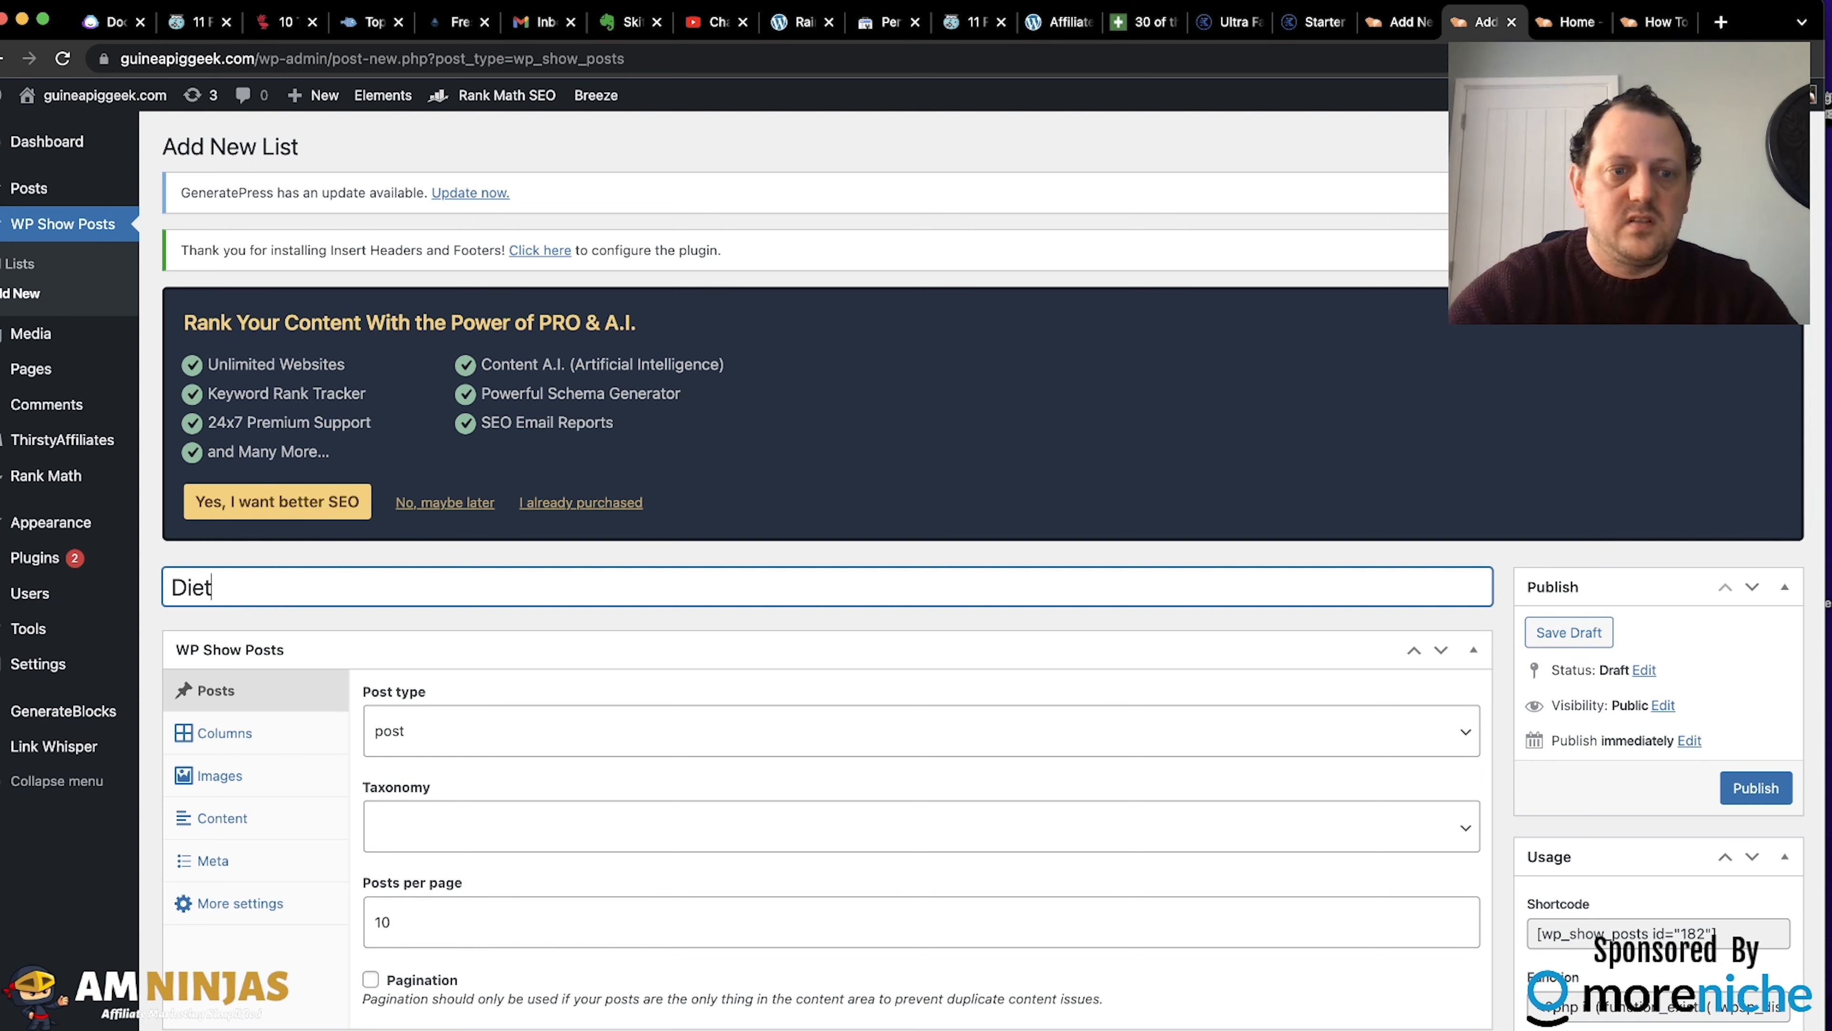
Filter the Diet list to posts in the guinea-pig-diet category and select its posts-per-page value.
left_click(409, 723)
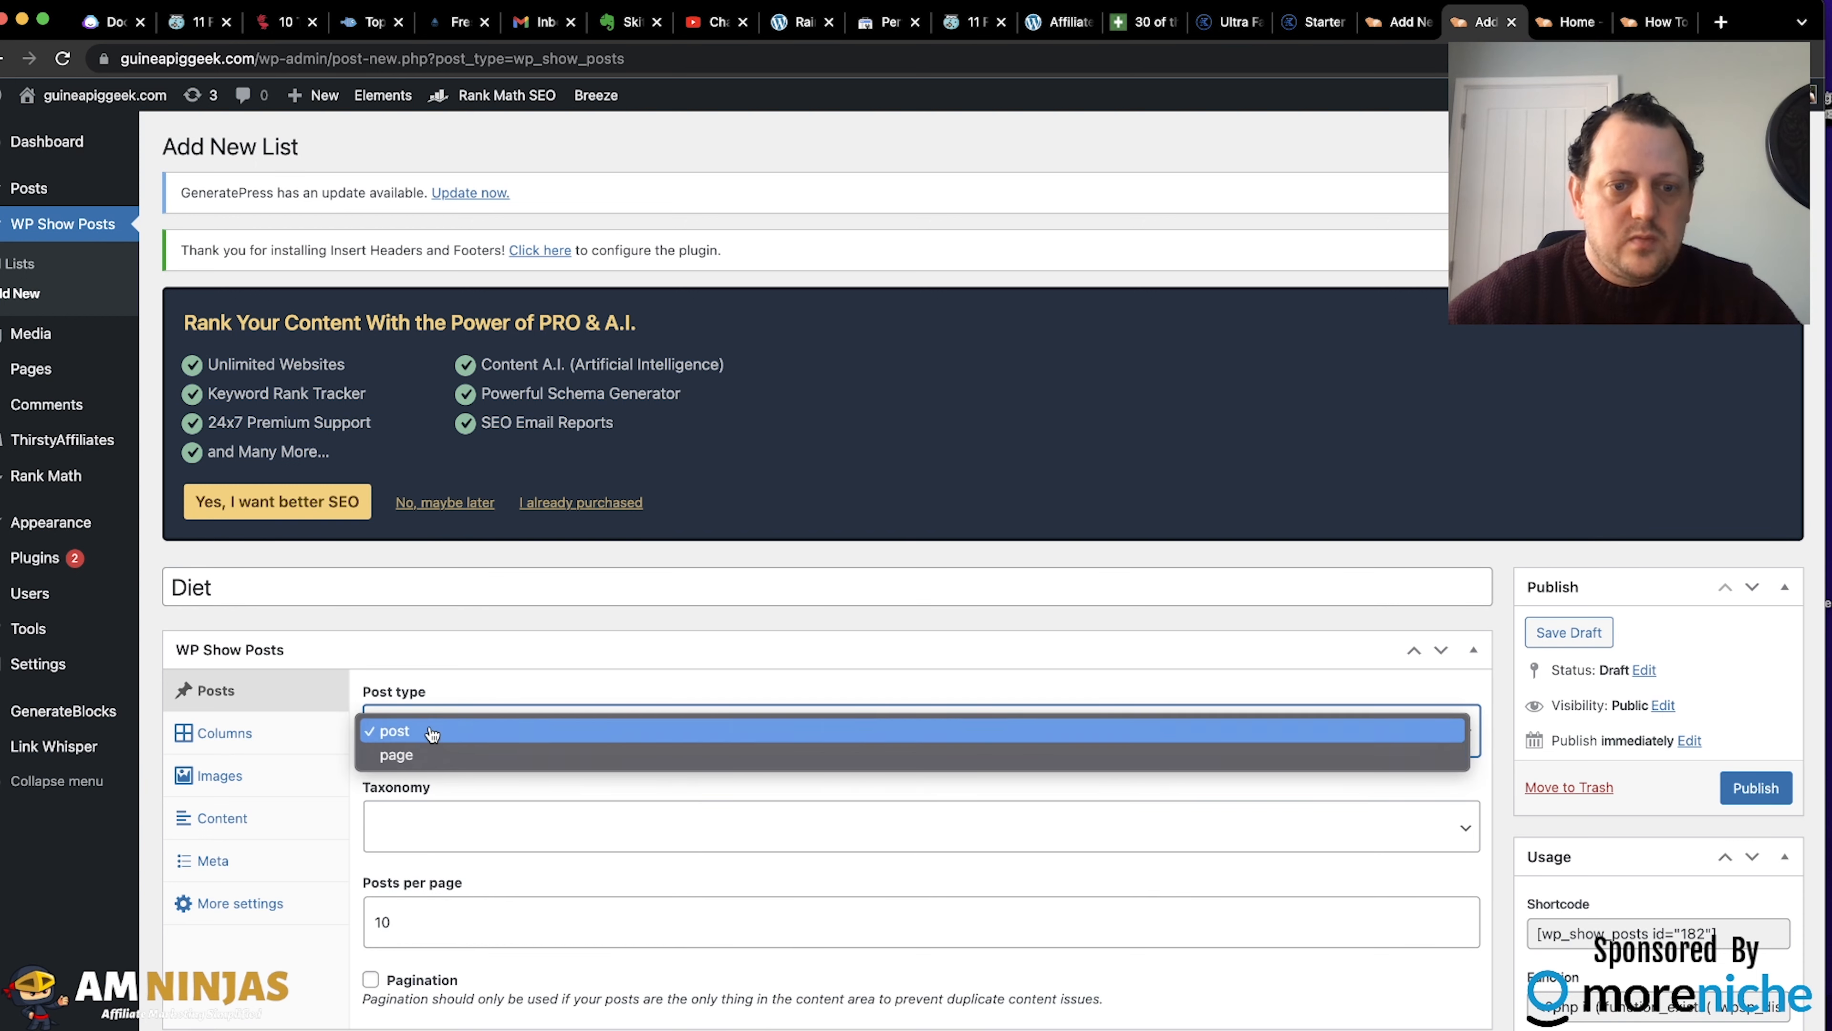
left_click(420, 733)
left_click(421, 812)
left_click(419, 853)
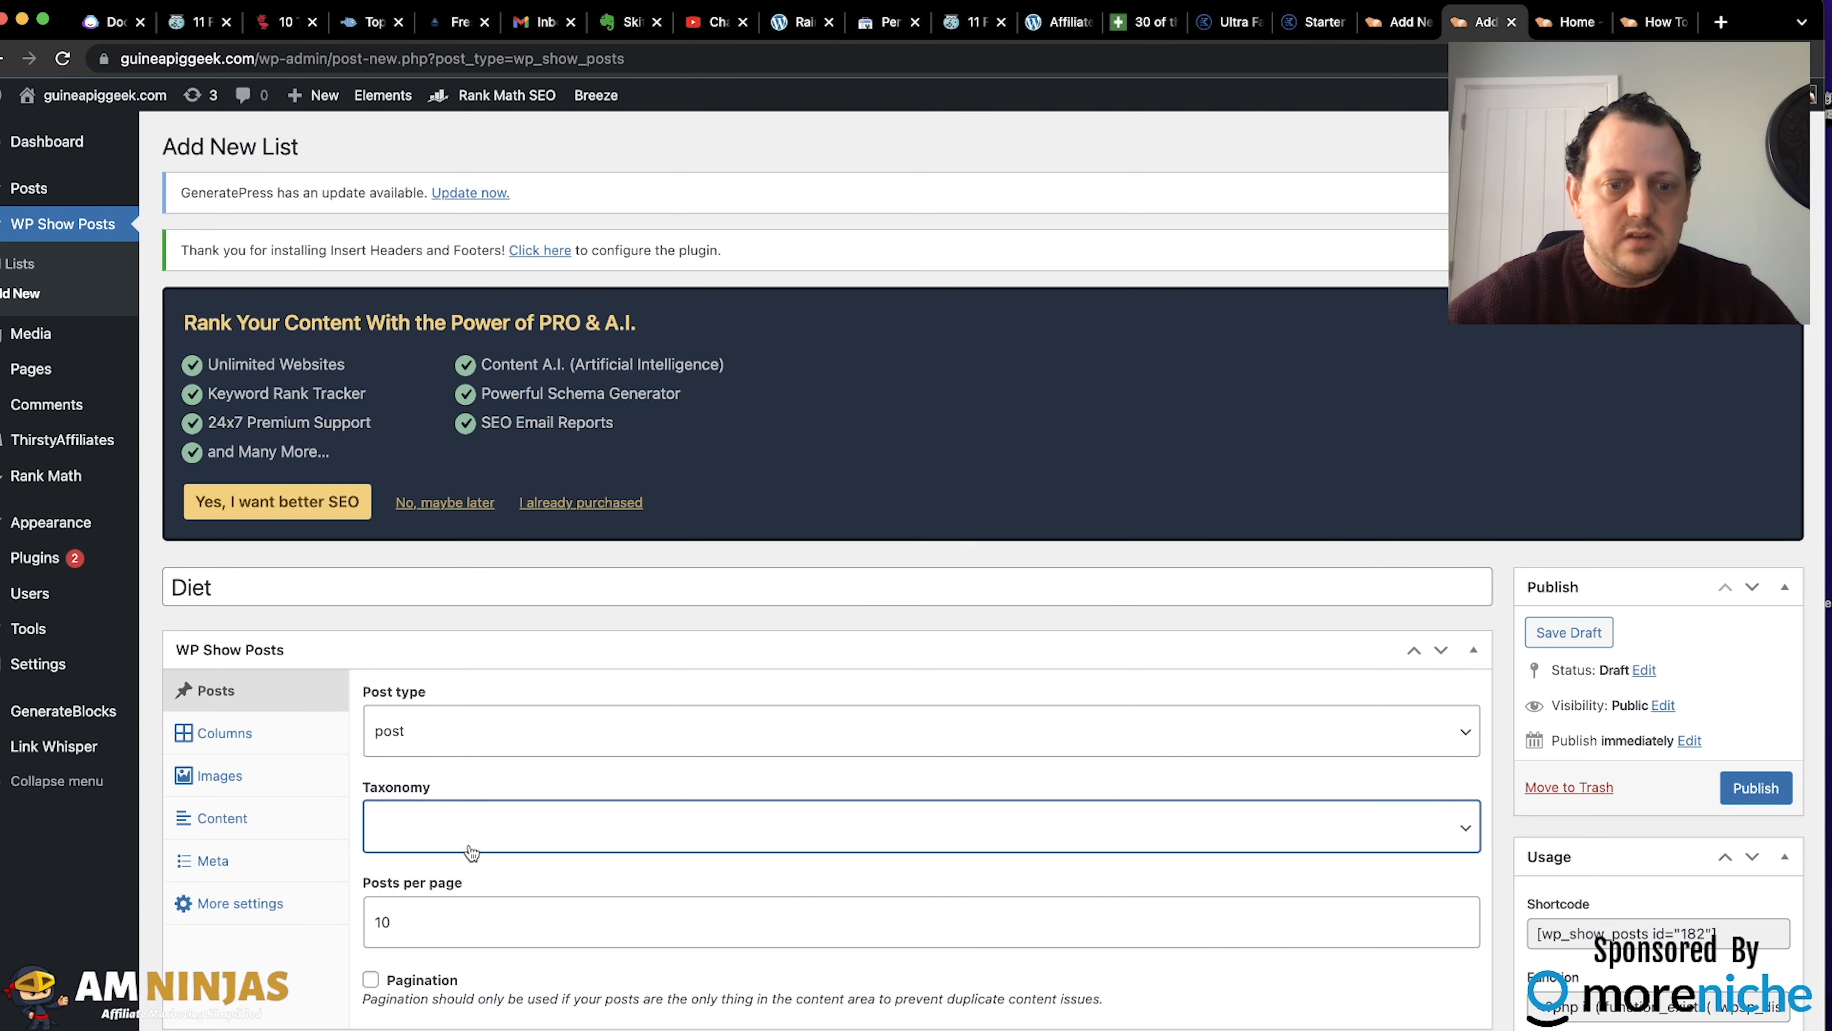
scroll(472, 854, "down", 2)
scroll(472, 854, "down", 2)
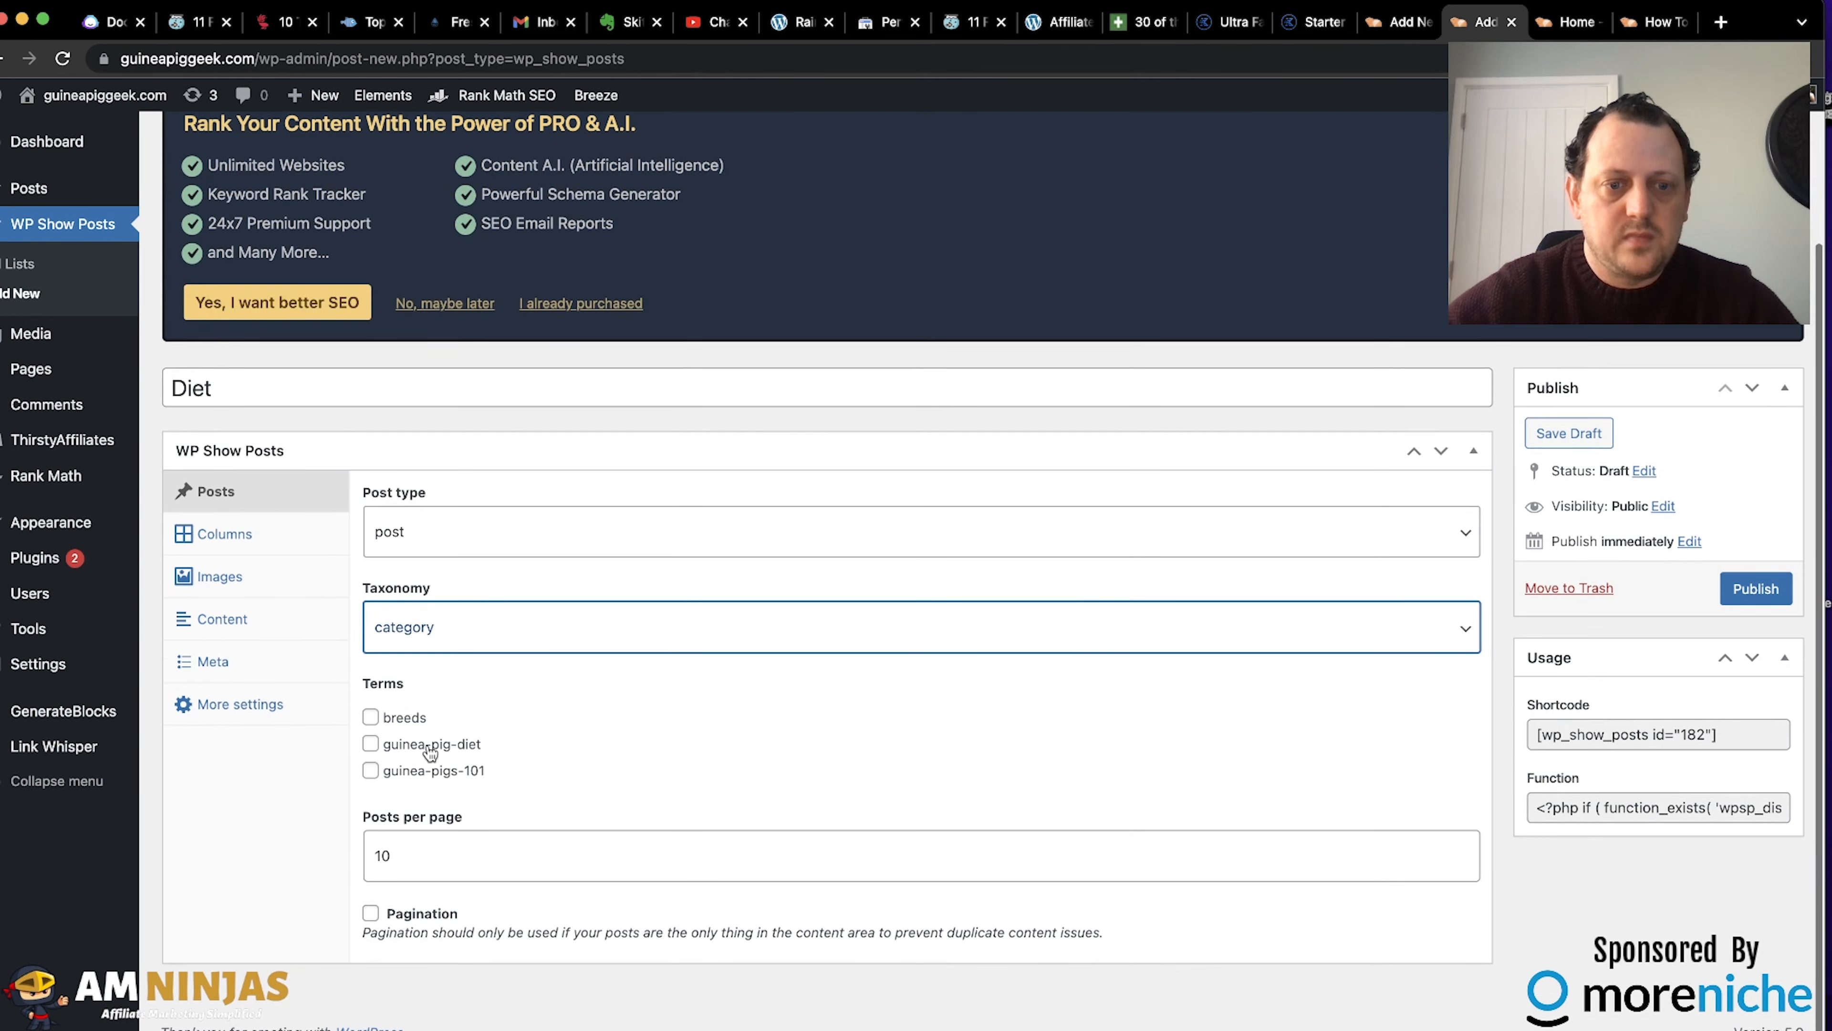
left_click(371, 744)
left_click(402, 862)
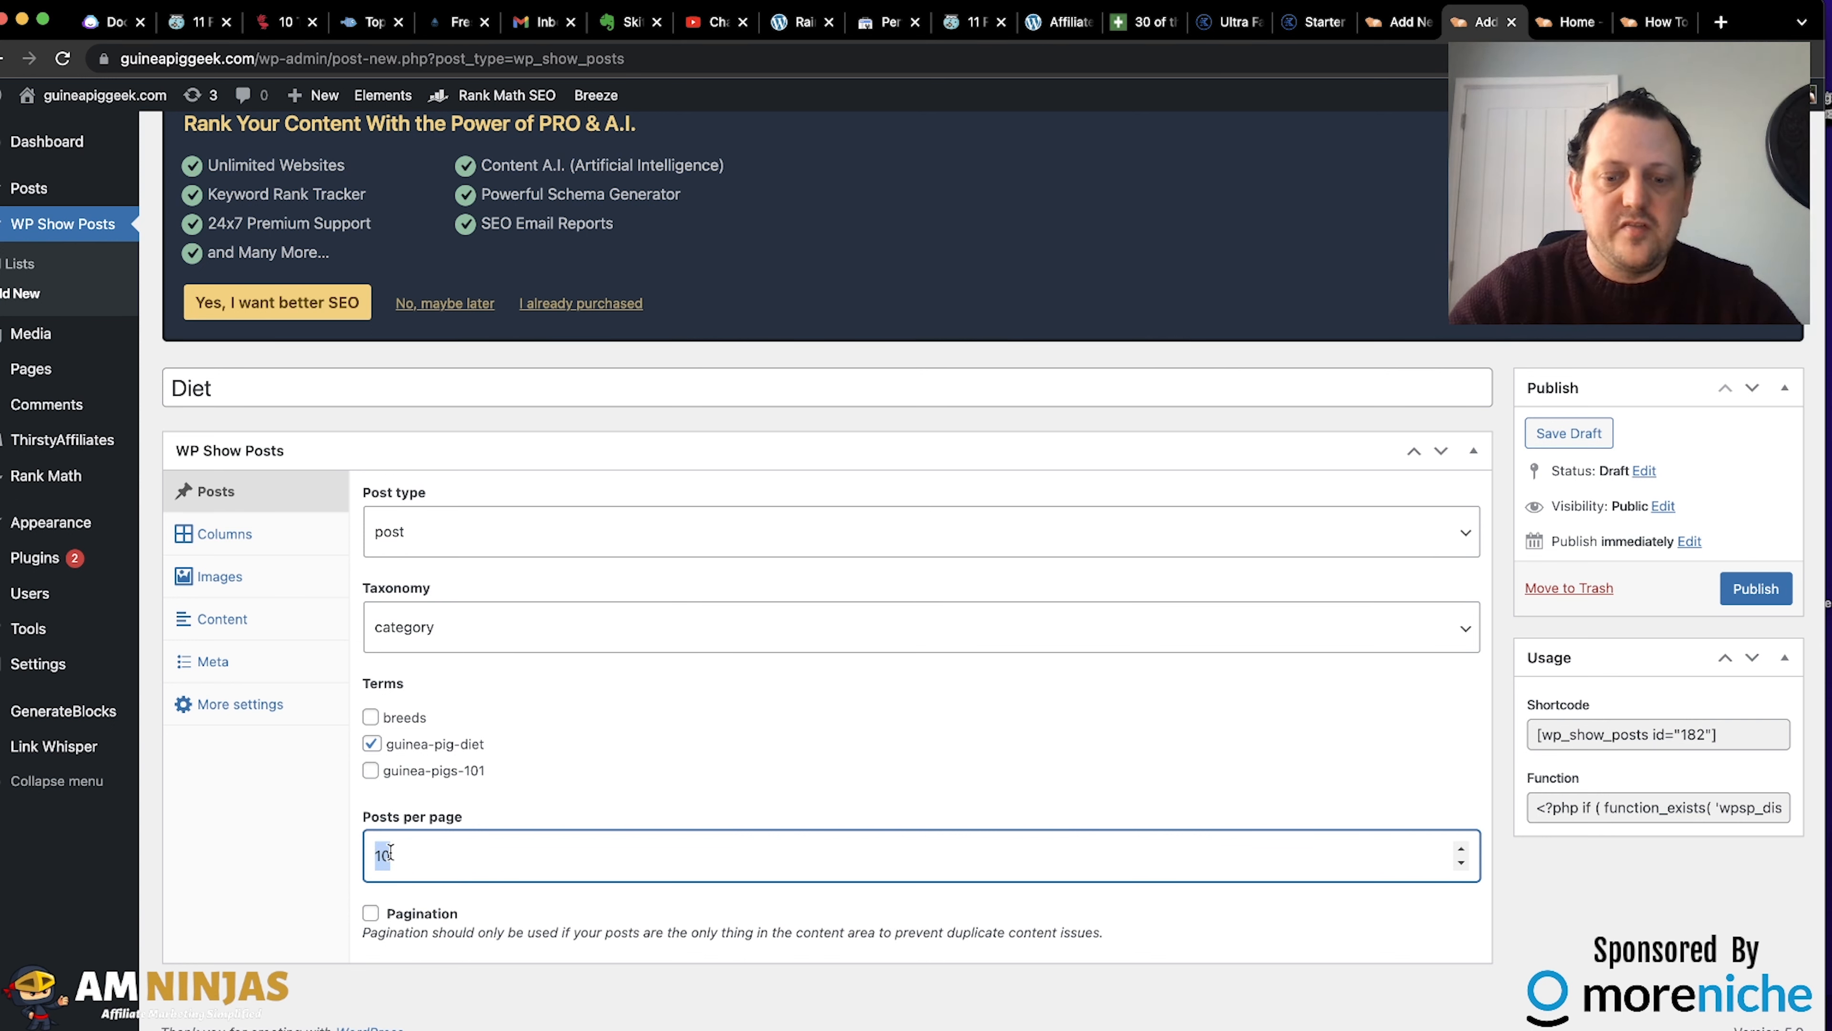
Exclude the title and date from the Diet list and set its read more text to Read More.
left_click(287, 553)
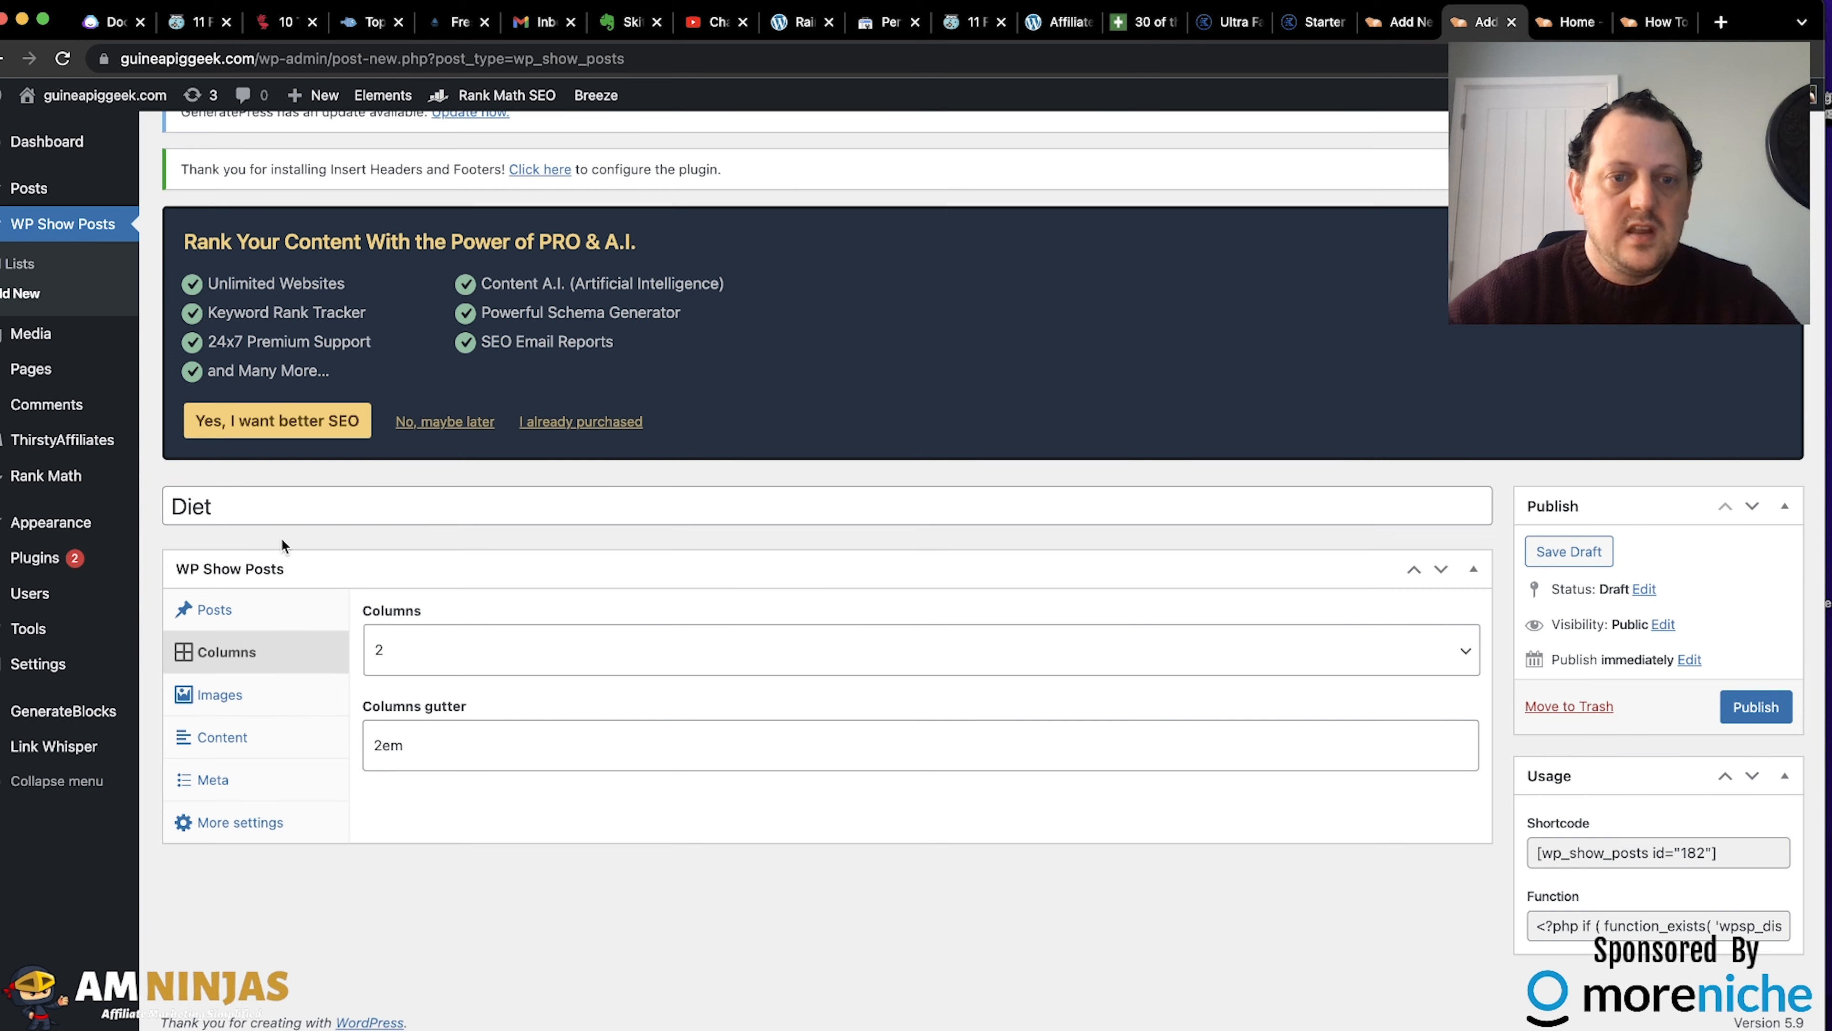
left_click(274, 700)
scroll(528, 669, "down", 2)
left_click(269, 668)
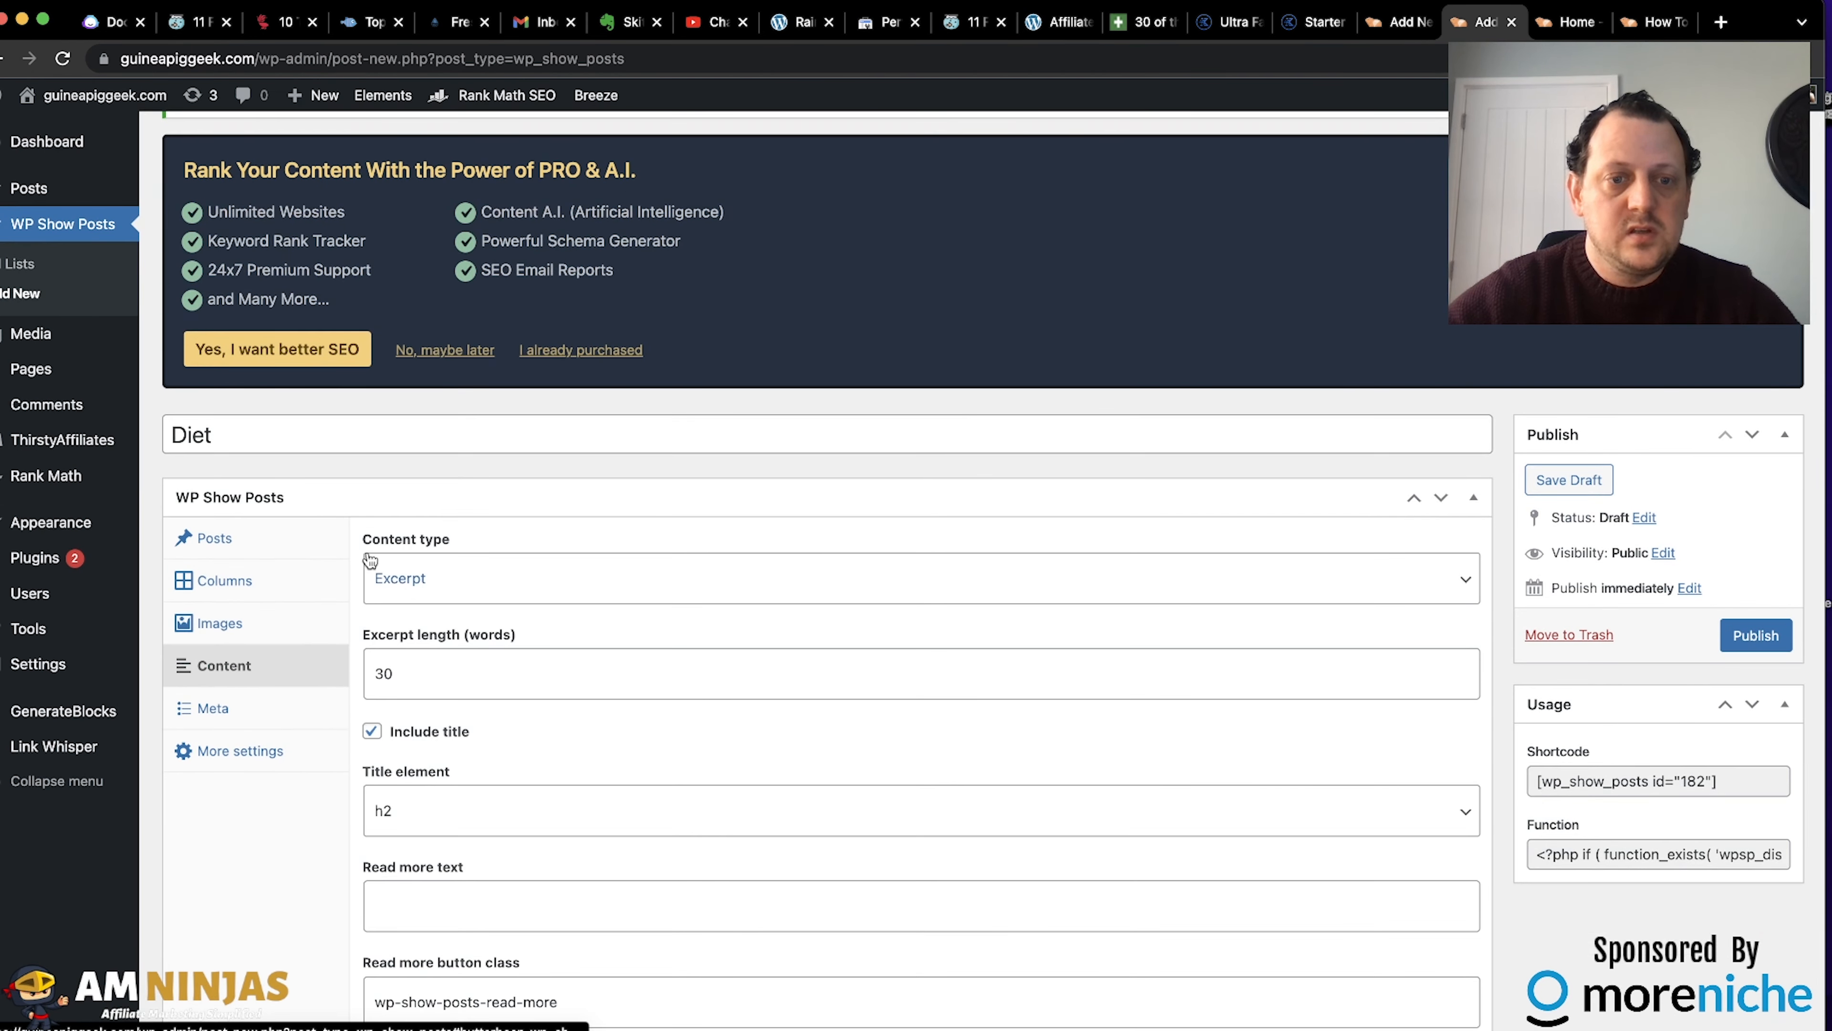
left_click(393, 732)
left_click(413, 799)
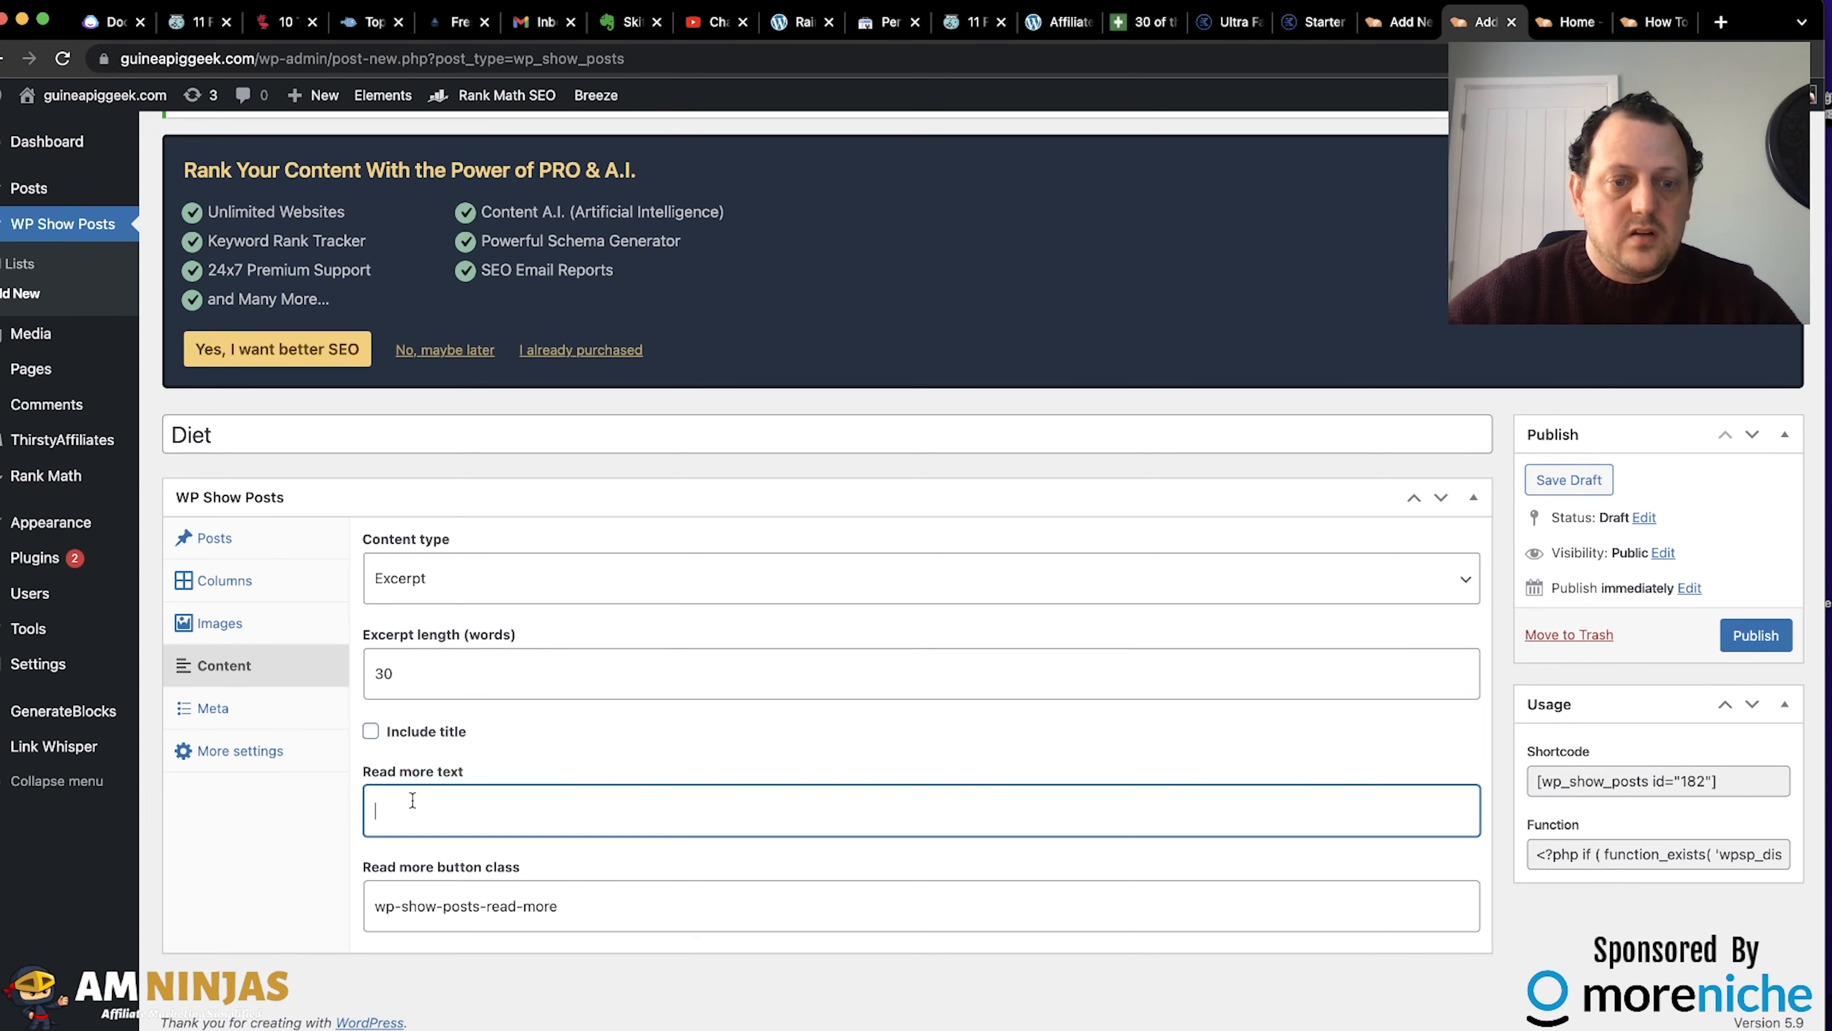
left_click(415, 866)
left_click(261, 714)
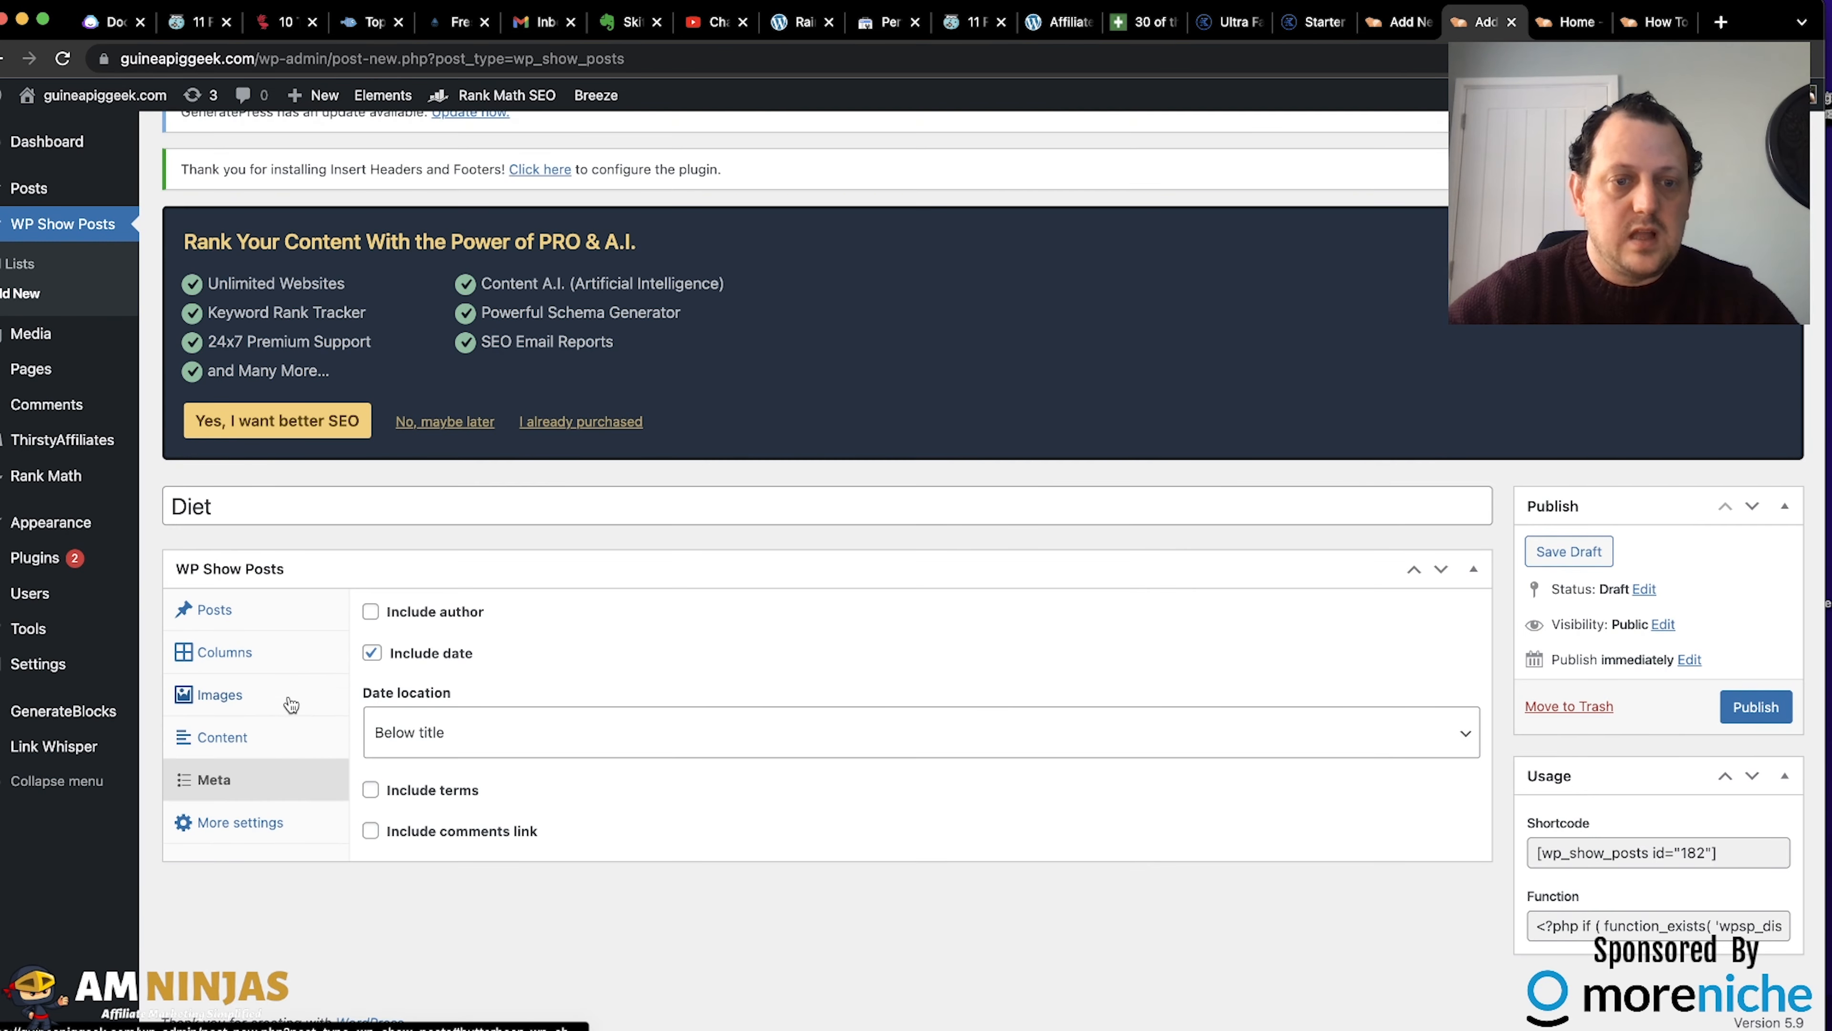
left_click(454, 655)
Copy the Diet list's shortcode and publish the list.
left_click(1700, 852)
key("super+c")
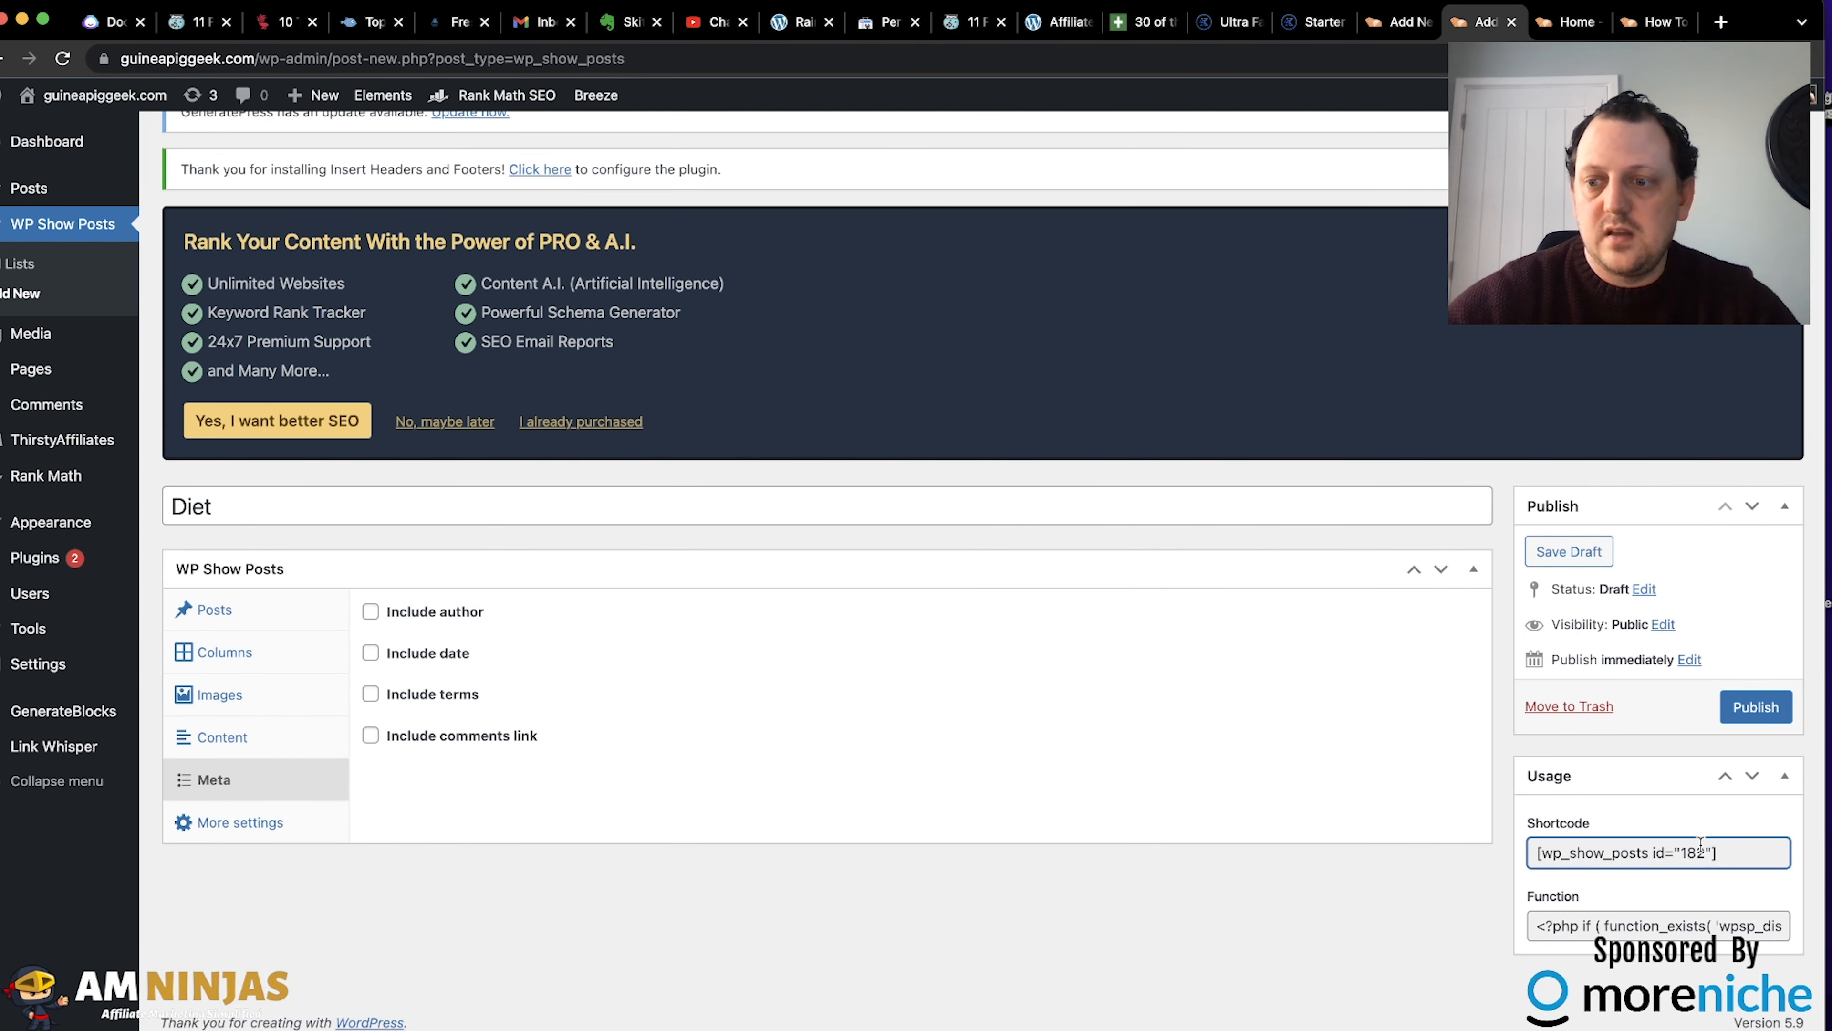
left_click(1764, 715)
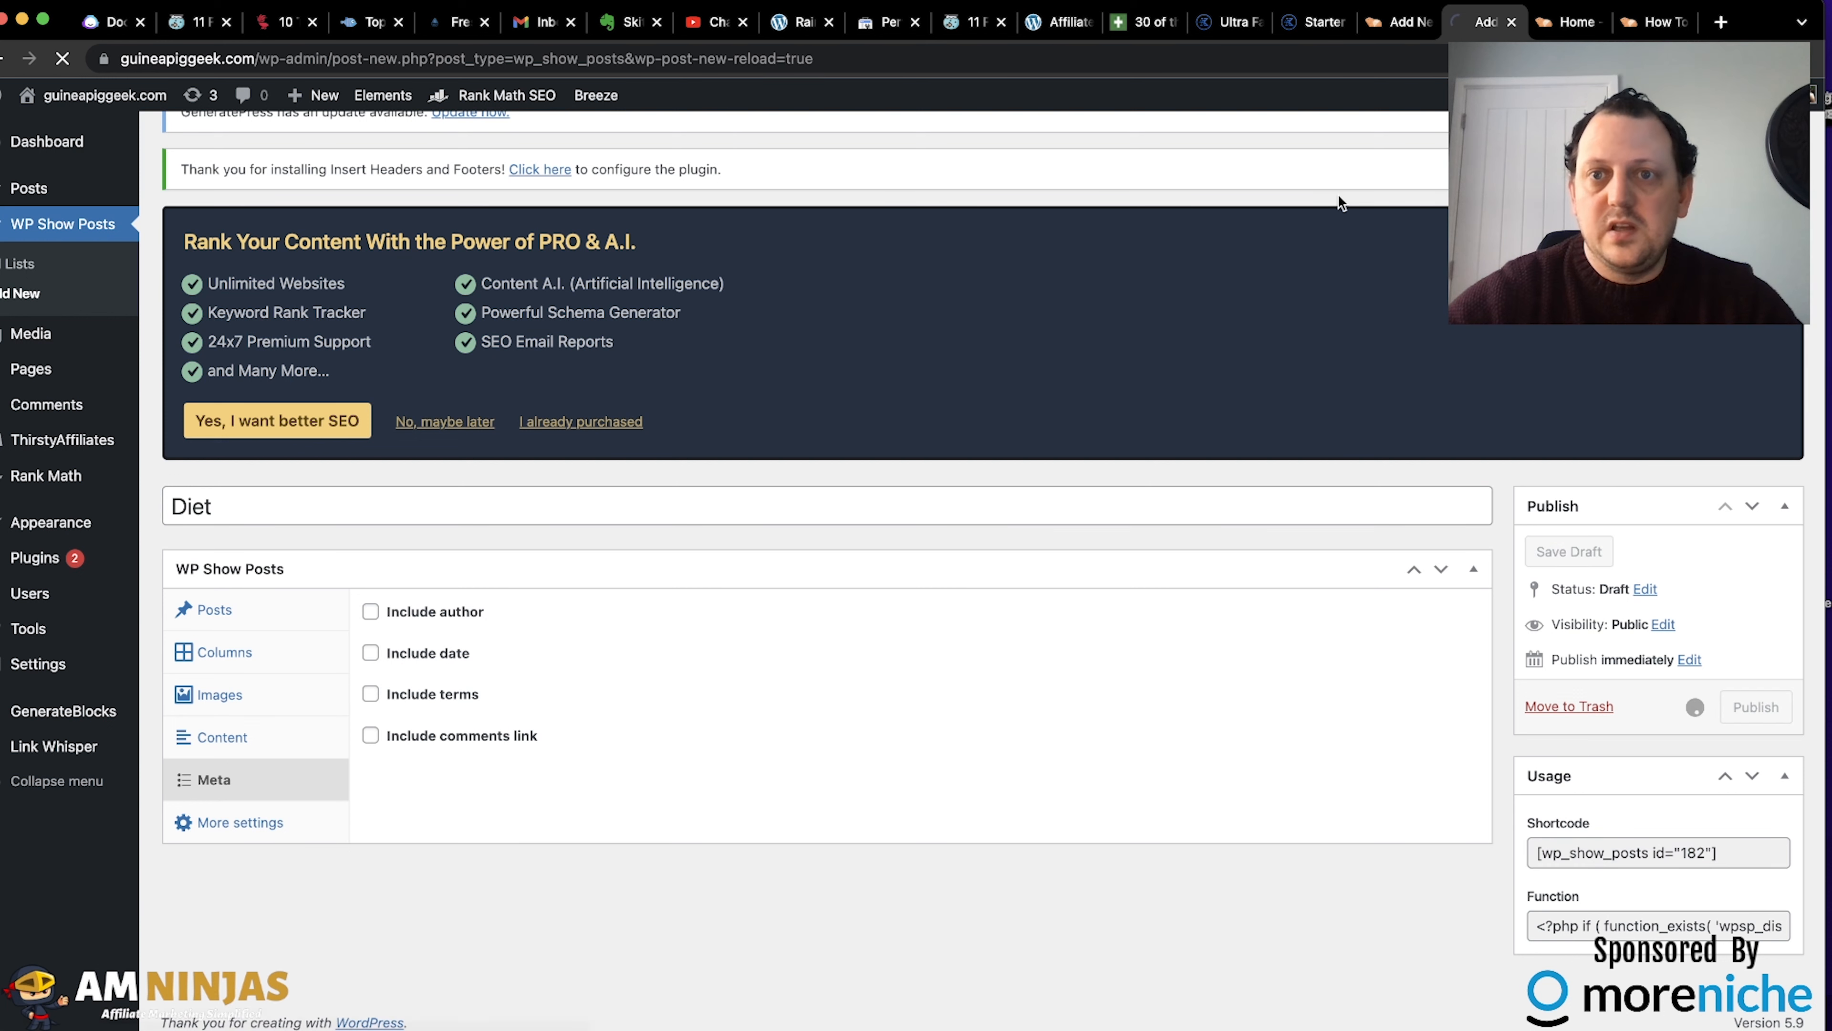
Duplicate the Guinea Pigs 101 container on the Home page and replace the copy's shortcode with [wp_show_posts id="182"].
left_click(1412, 29)
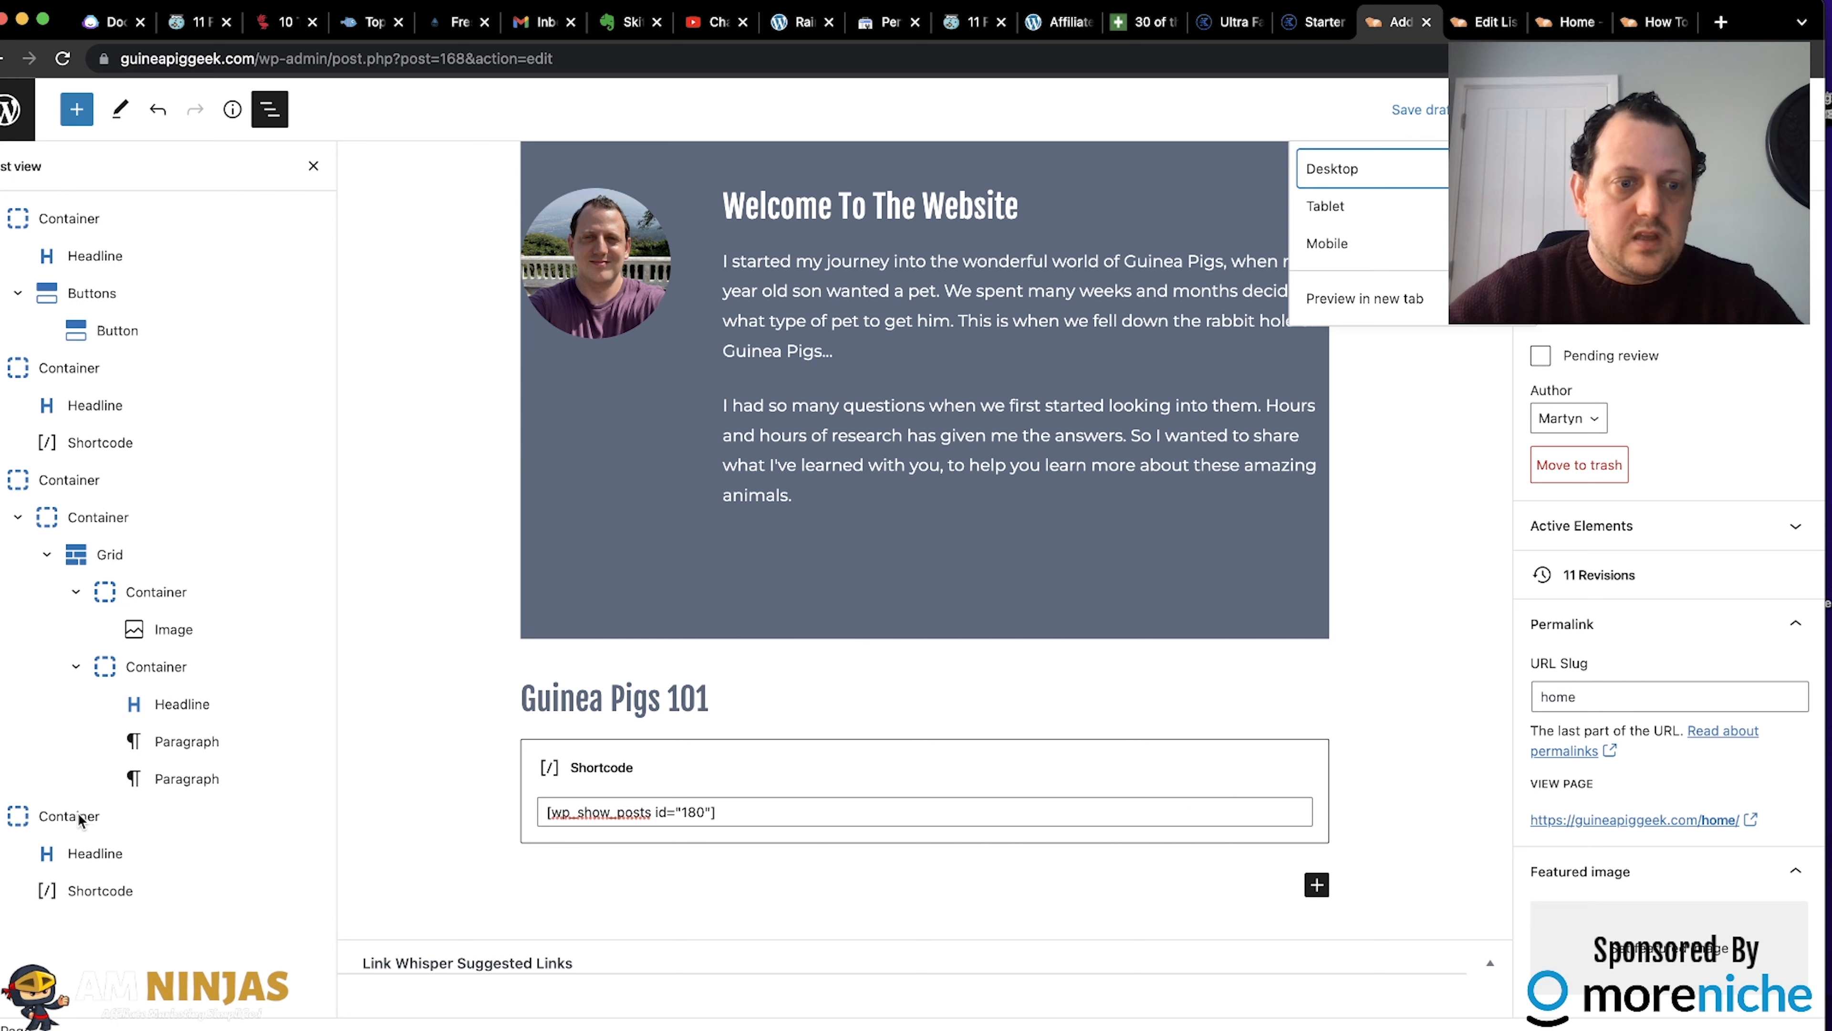
left_click(46, 820)
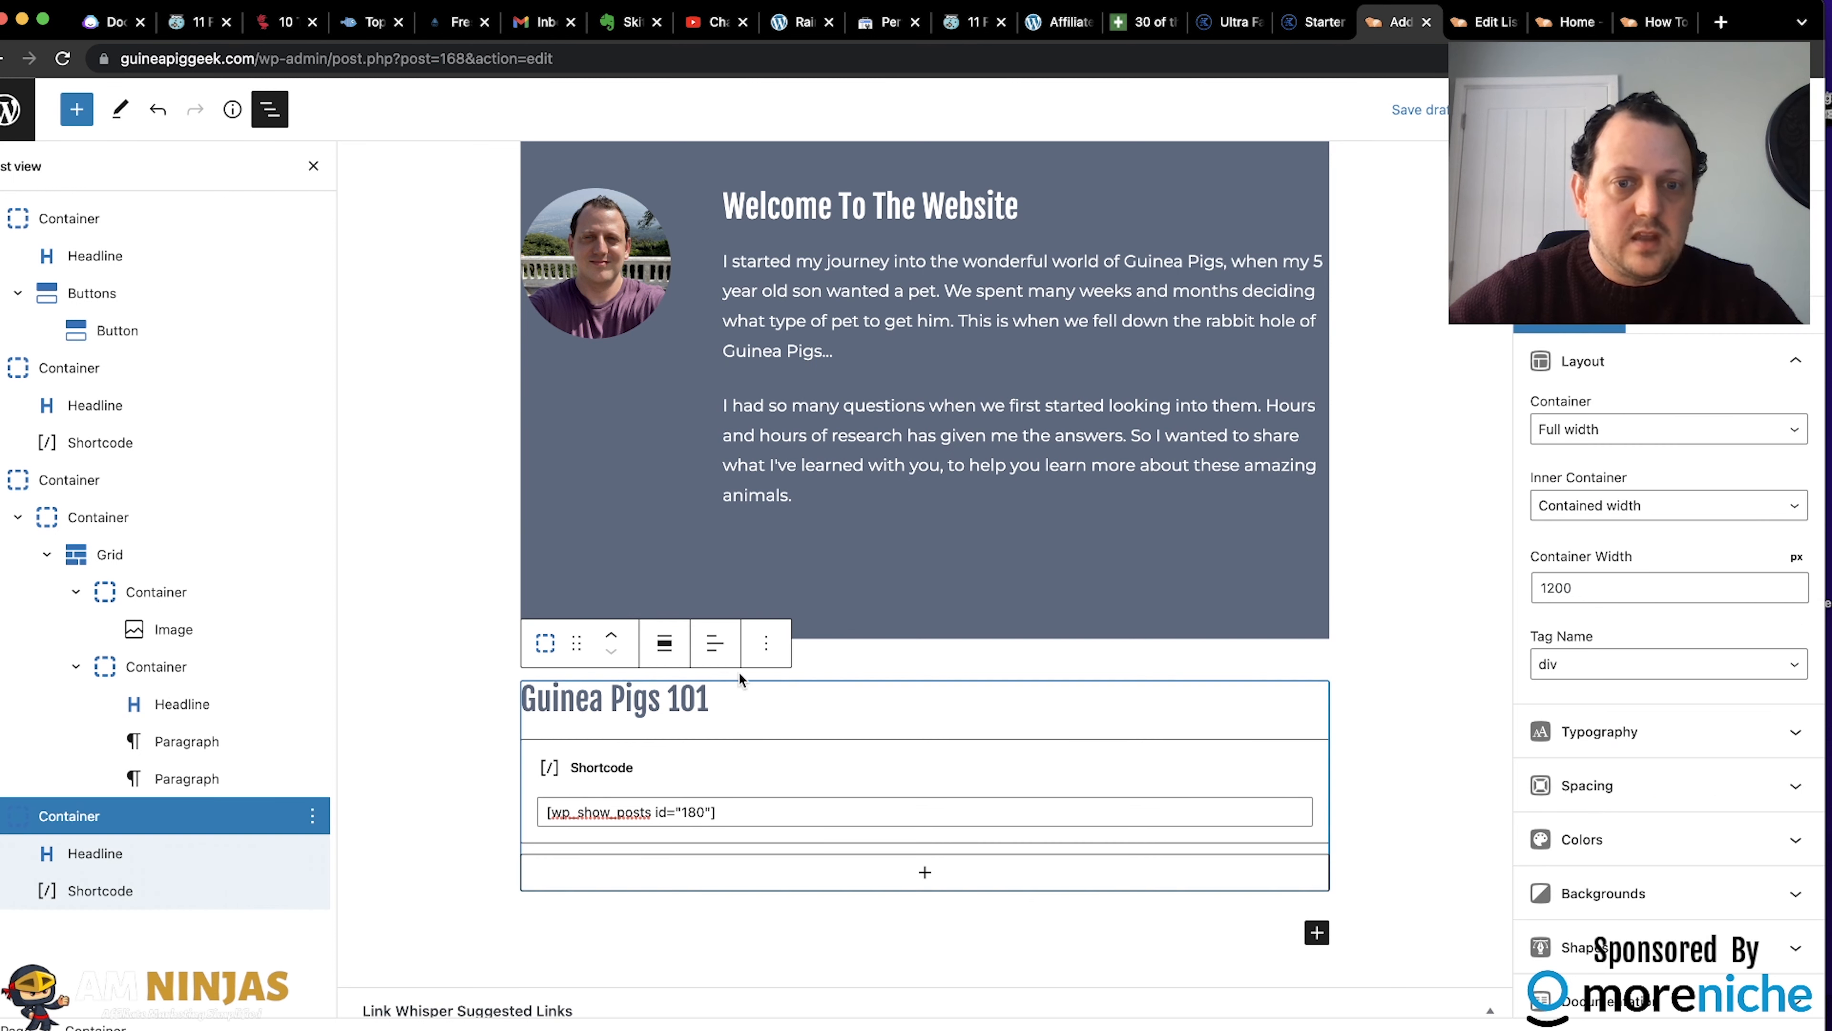
left_click(765, 643)
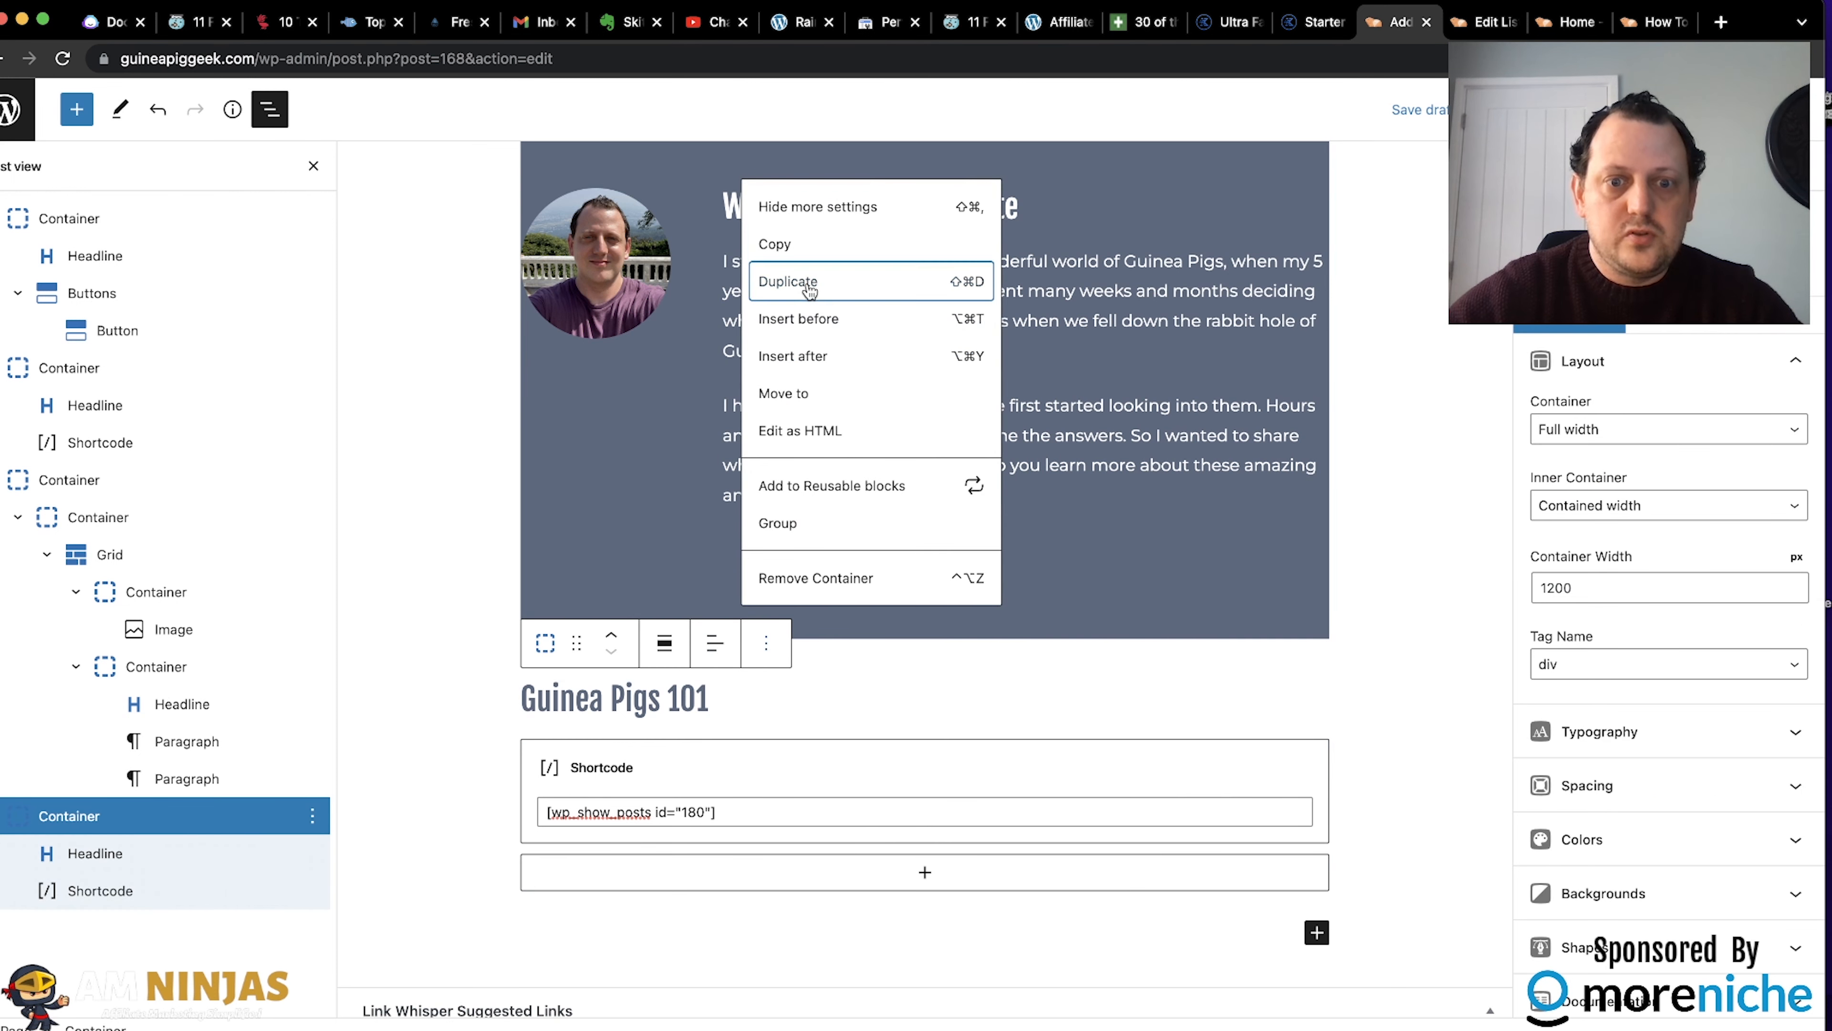
left_click(793, 283)
triple_click(627, 986)
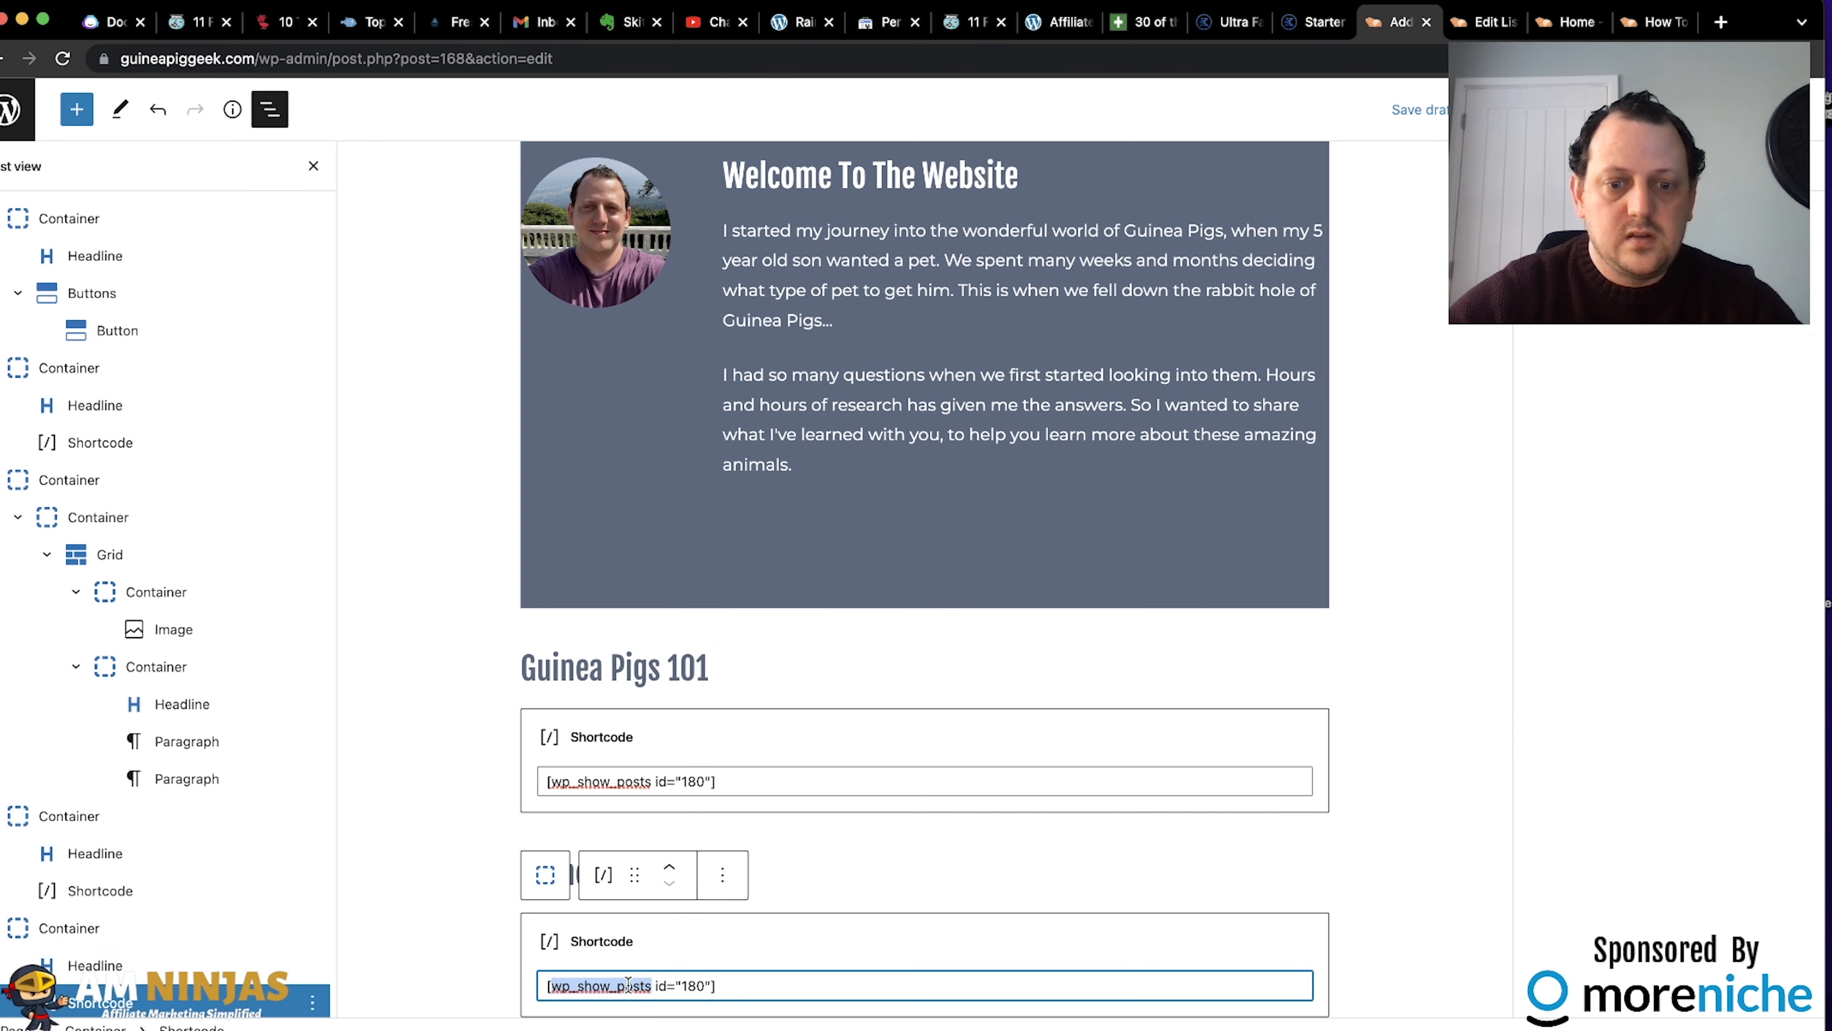
key("super+v")
Change the duplicated container's headline to Guinea Pig Diet.
left_click(763, 853)
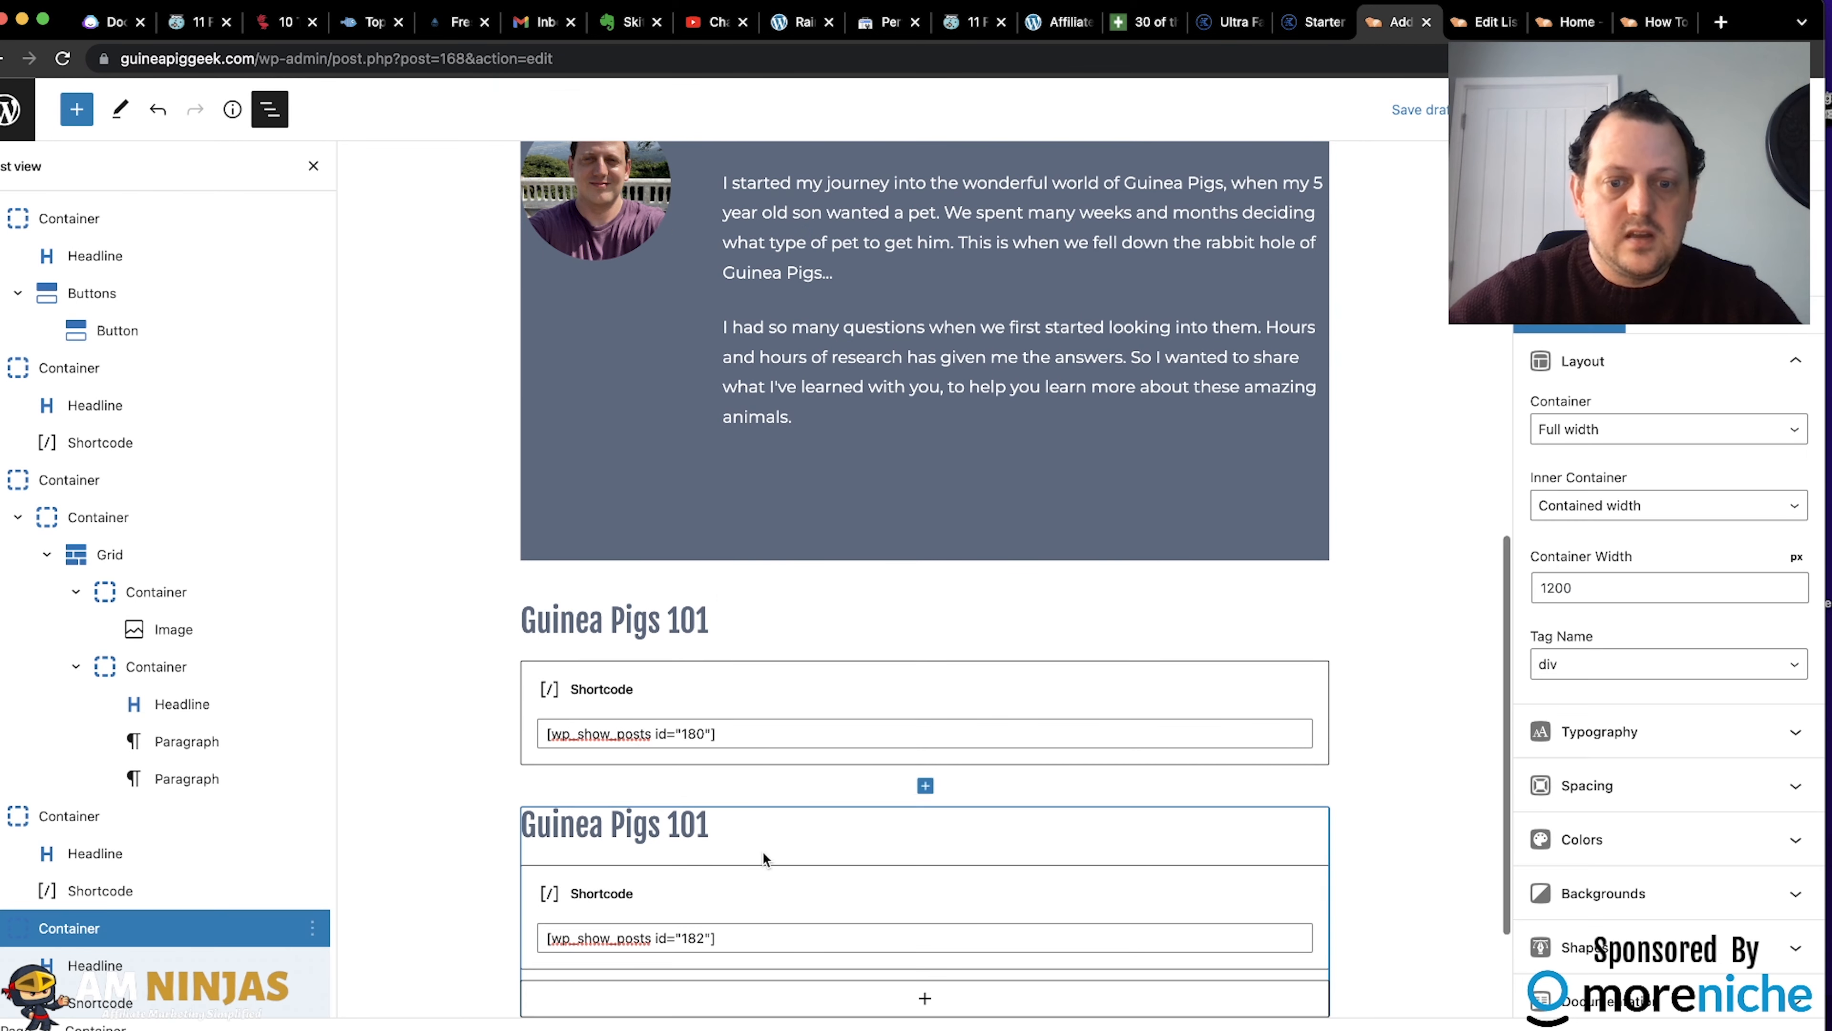
left_click(691, 832)
double_click(691, 830)
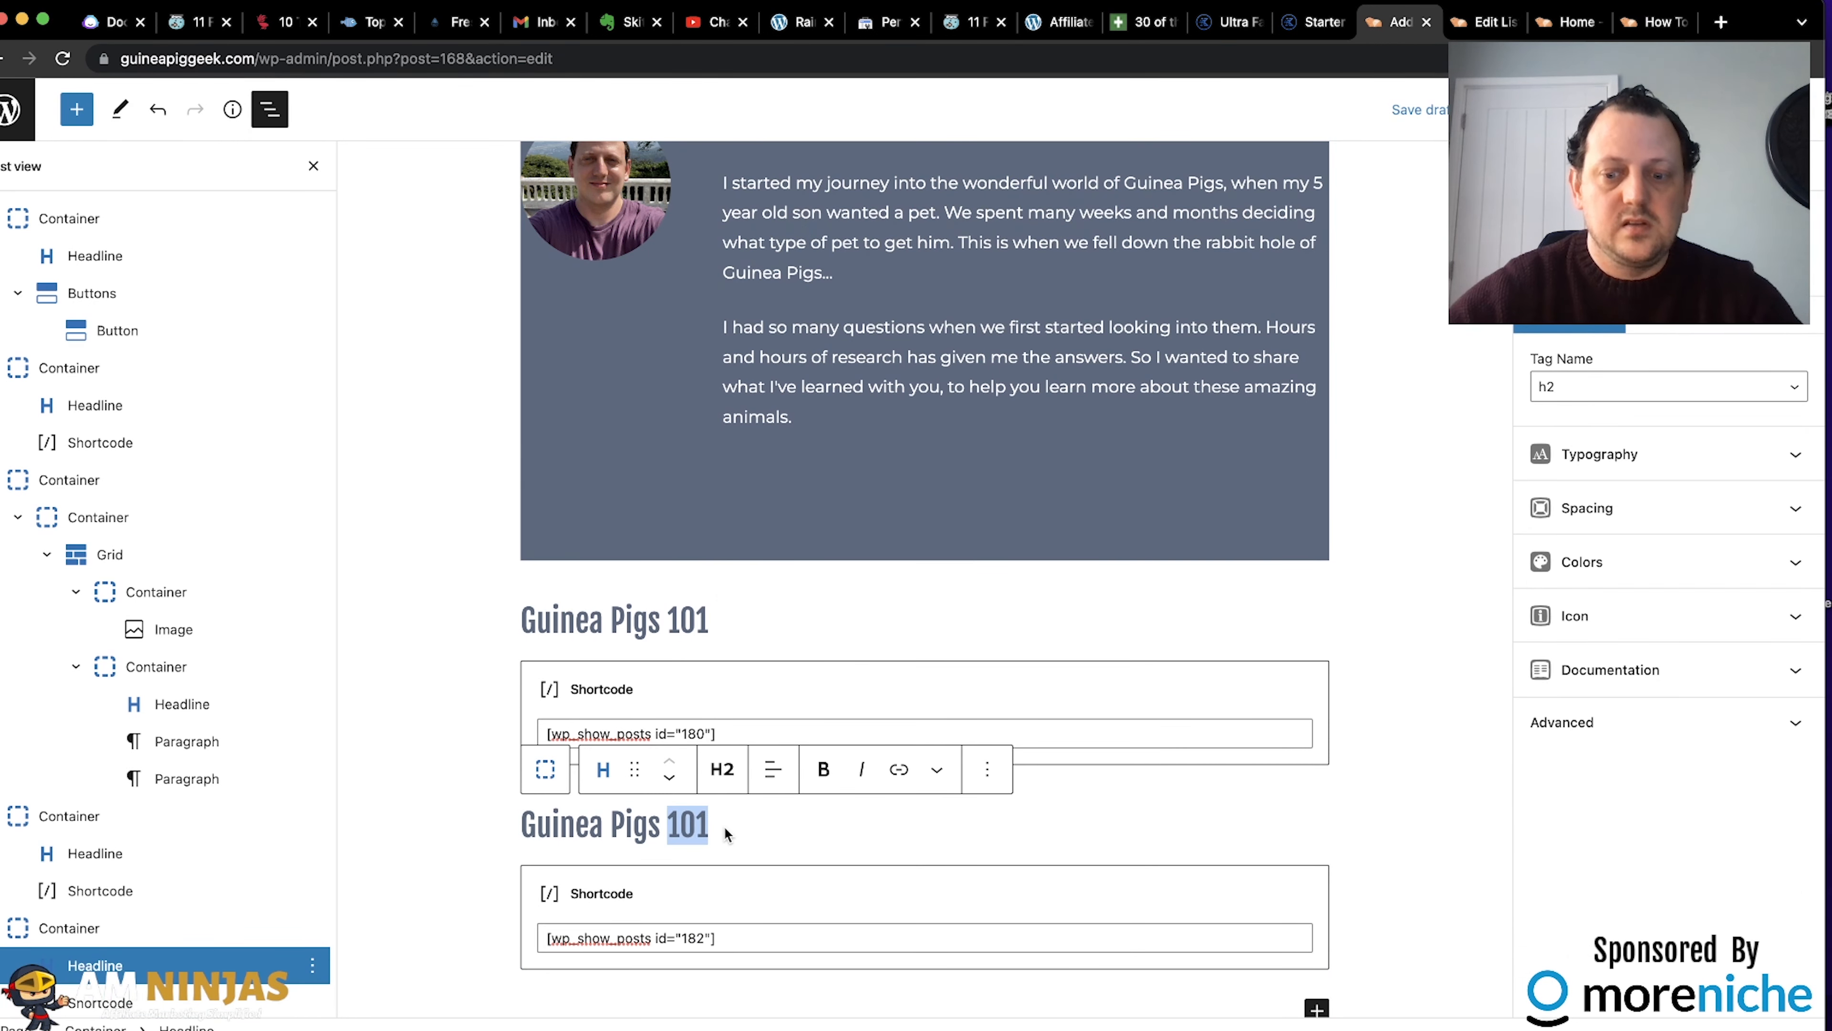
type("Diet")
left_click(660, 825)
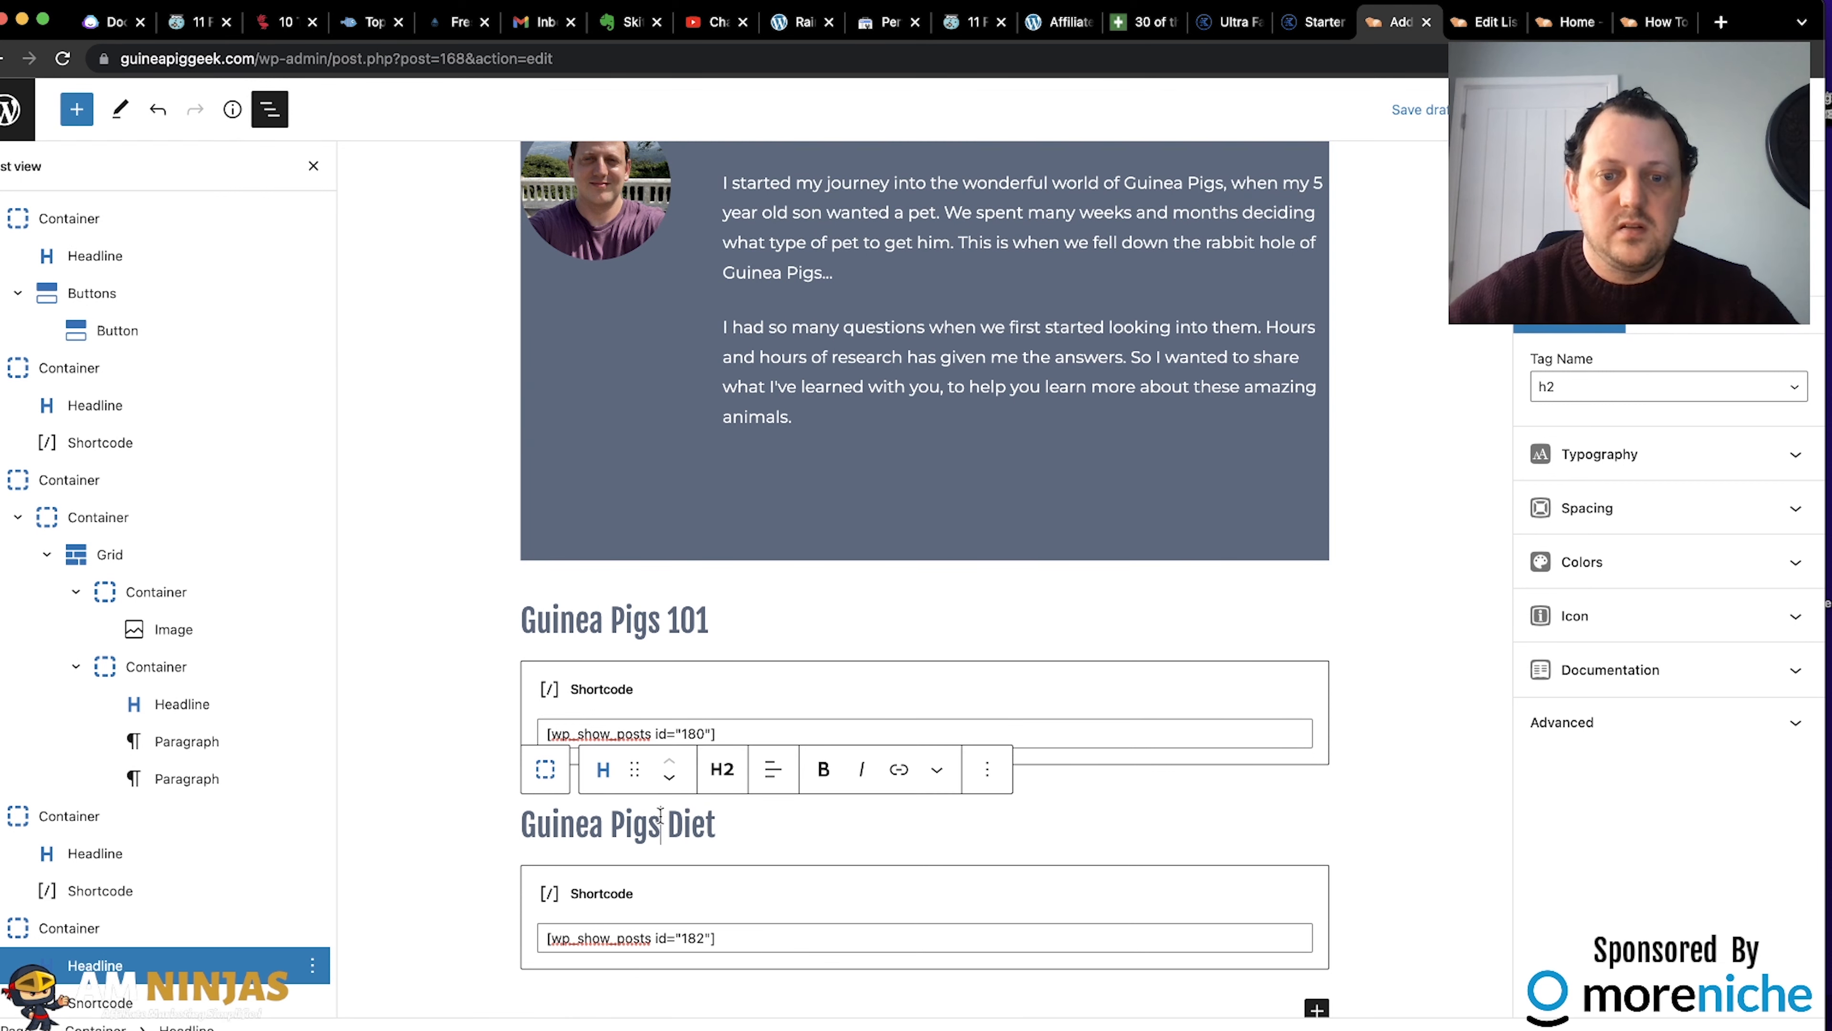
key("BackSpace")
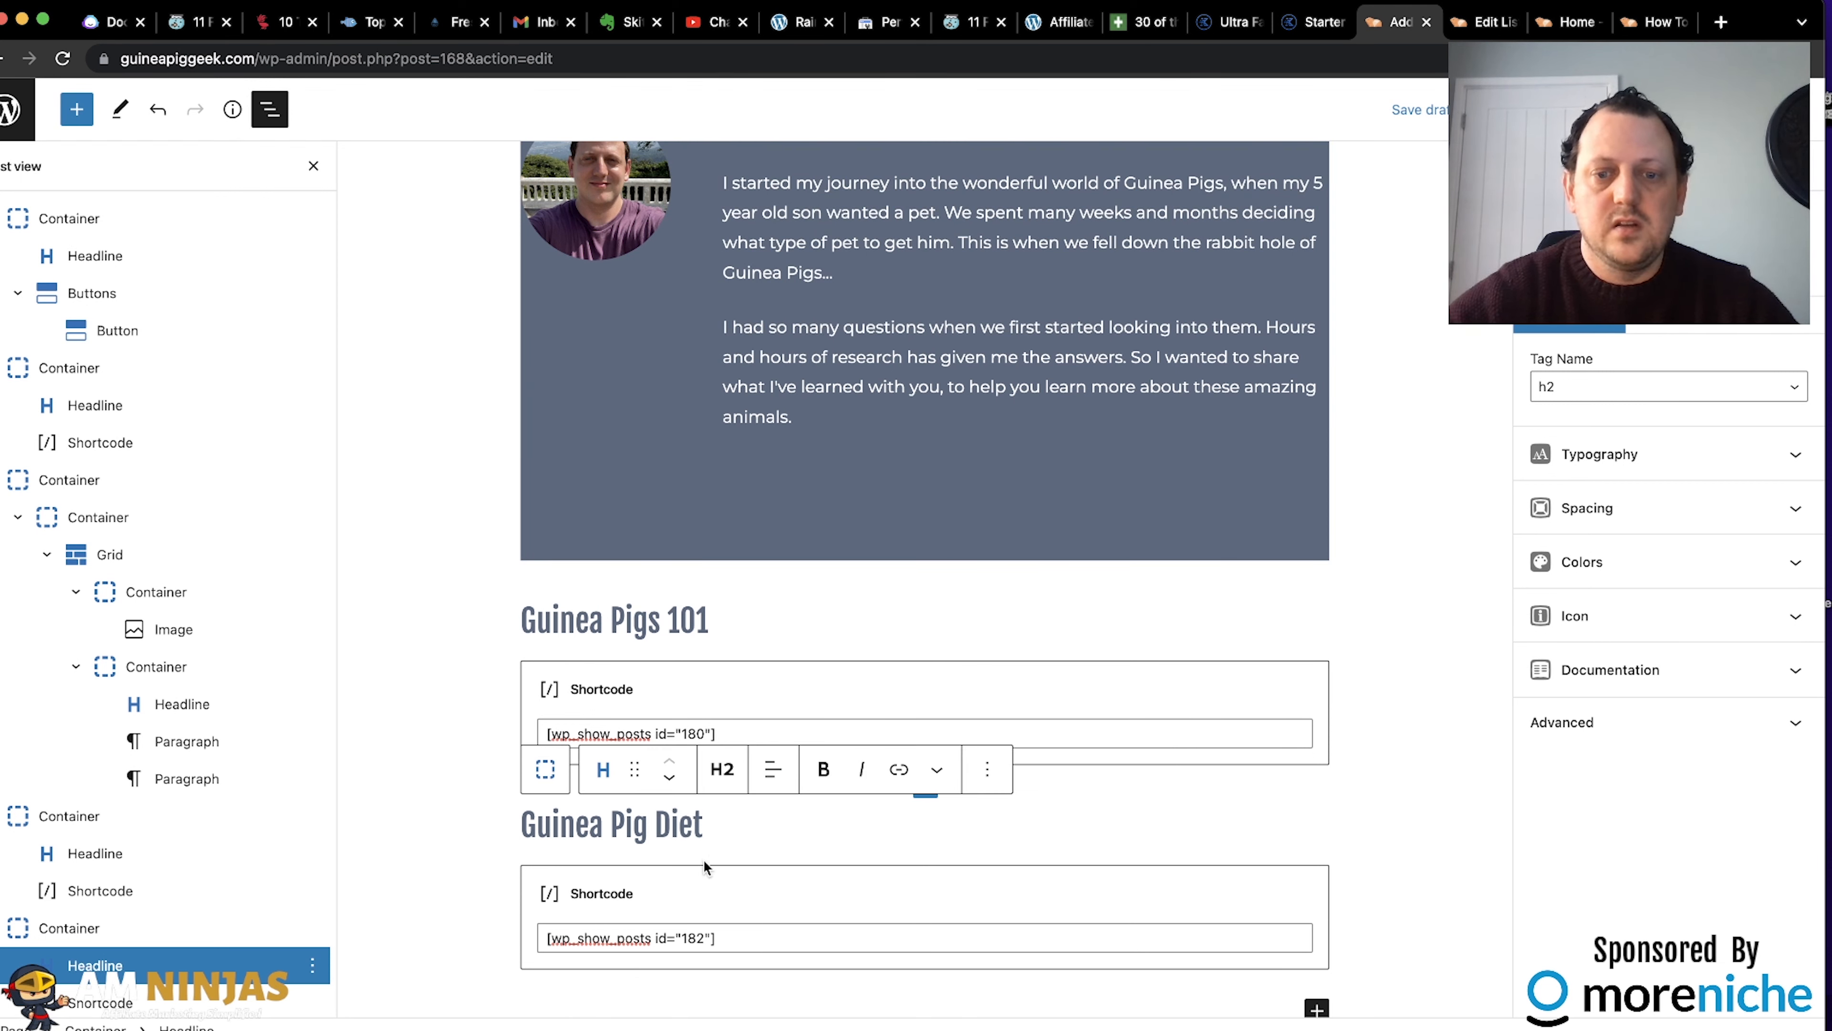
Save the Home page draft and check the Guinea Pig Diet section in the reloaded preview.
left_click(1418, 109)
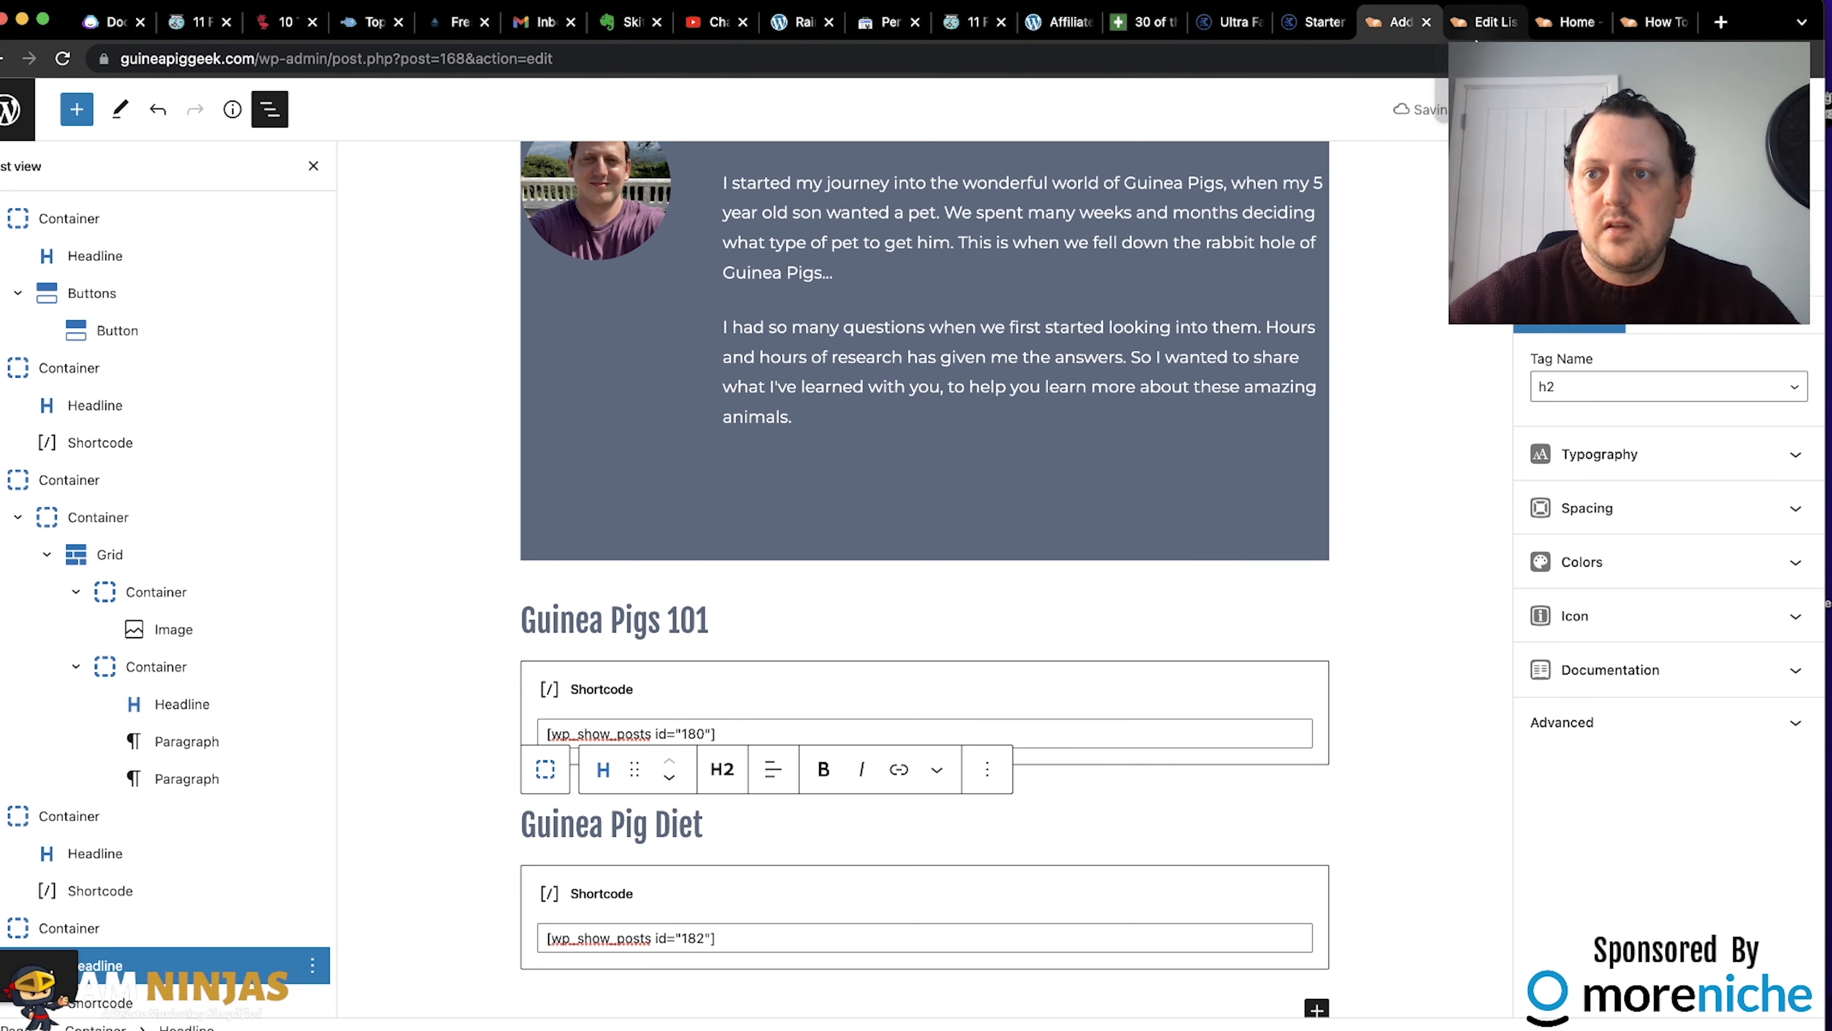
left_click(1570, 18)
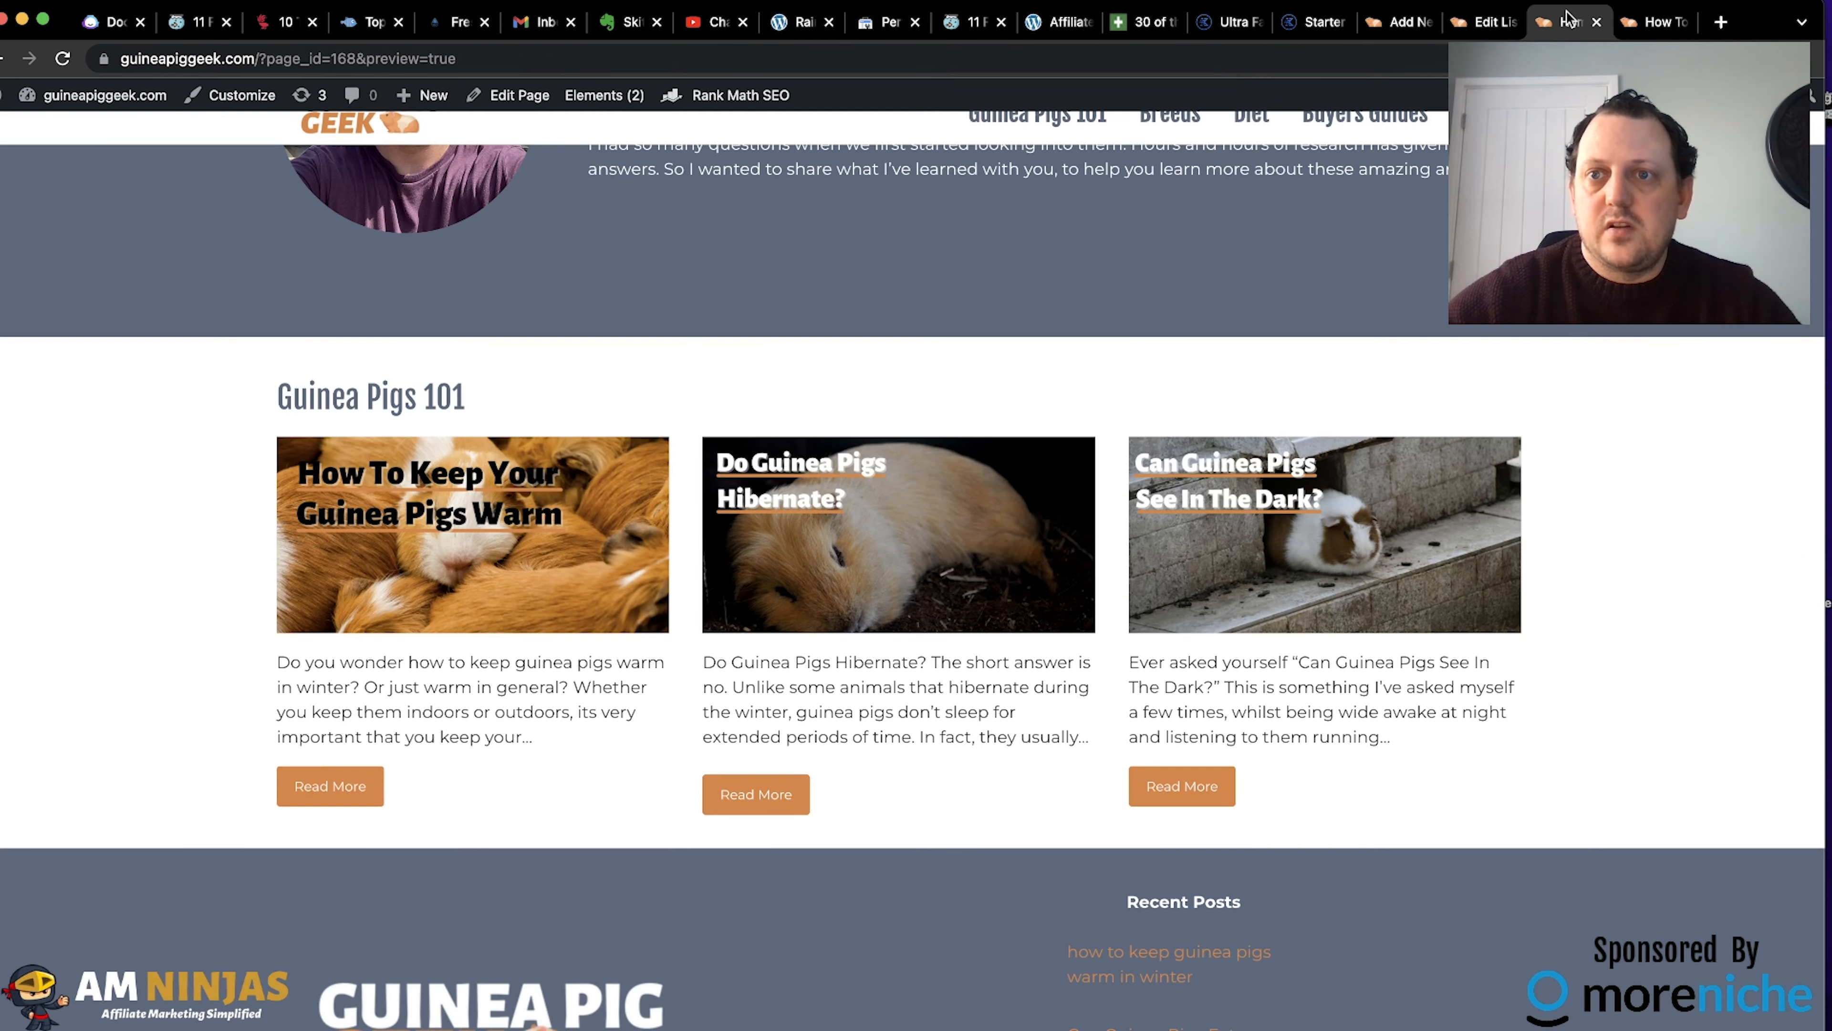
left_click(1244, 63)
key("Return")
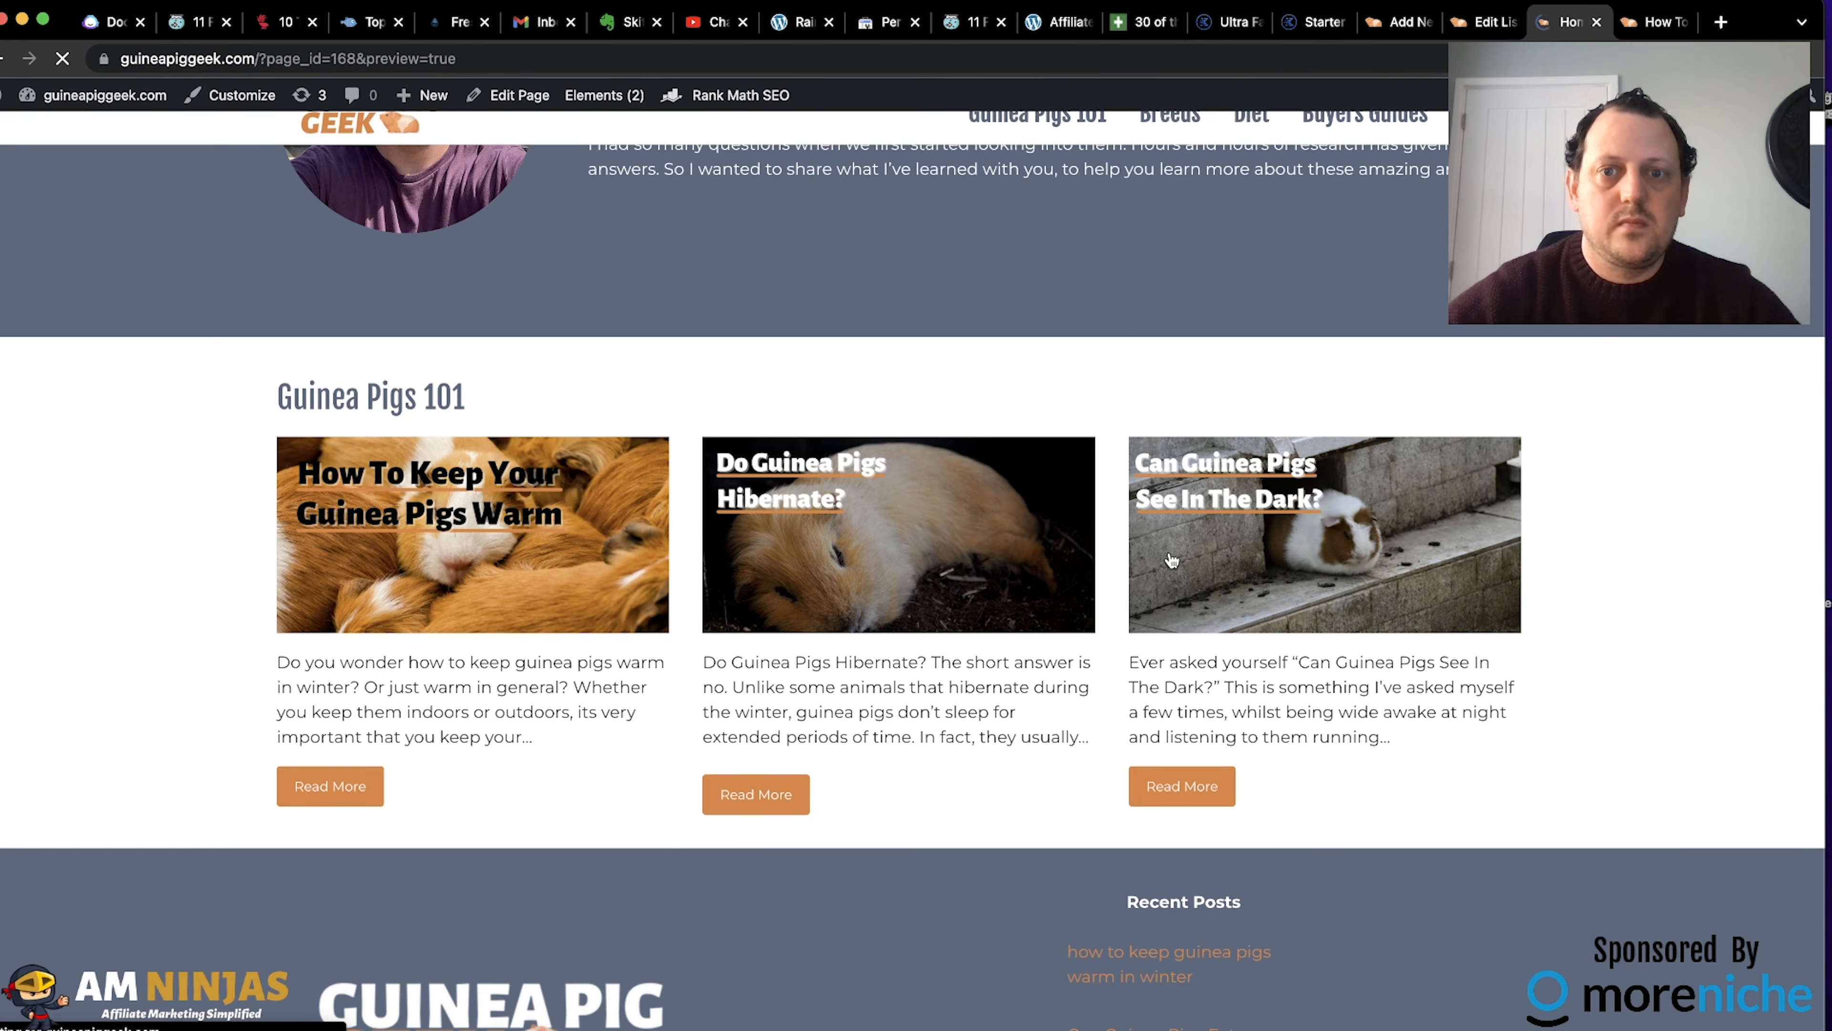
scroll(1229, 610, "down", 10)
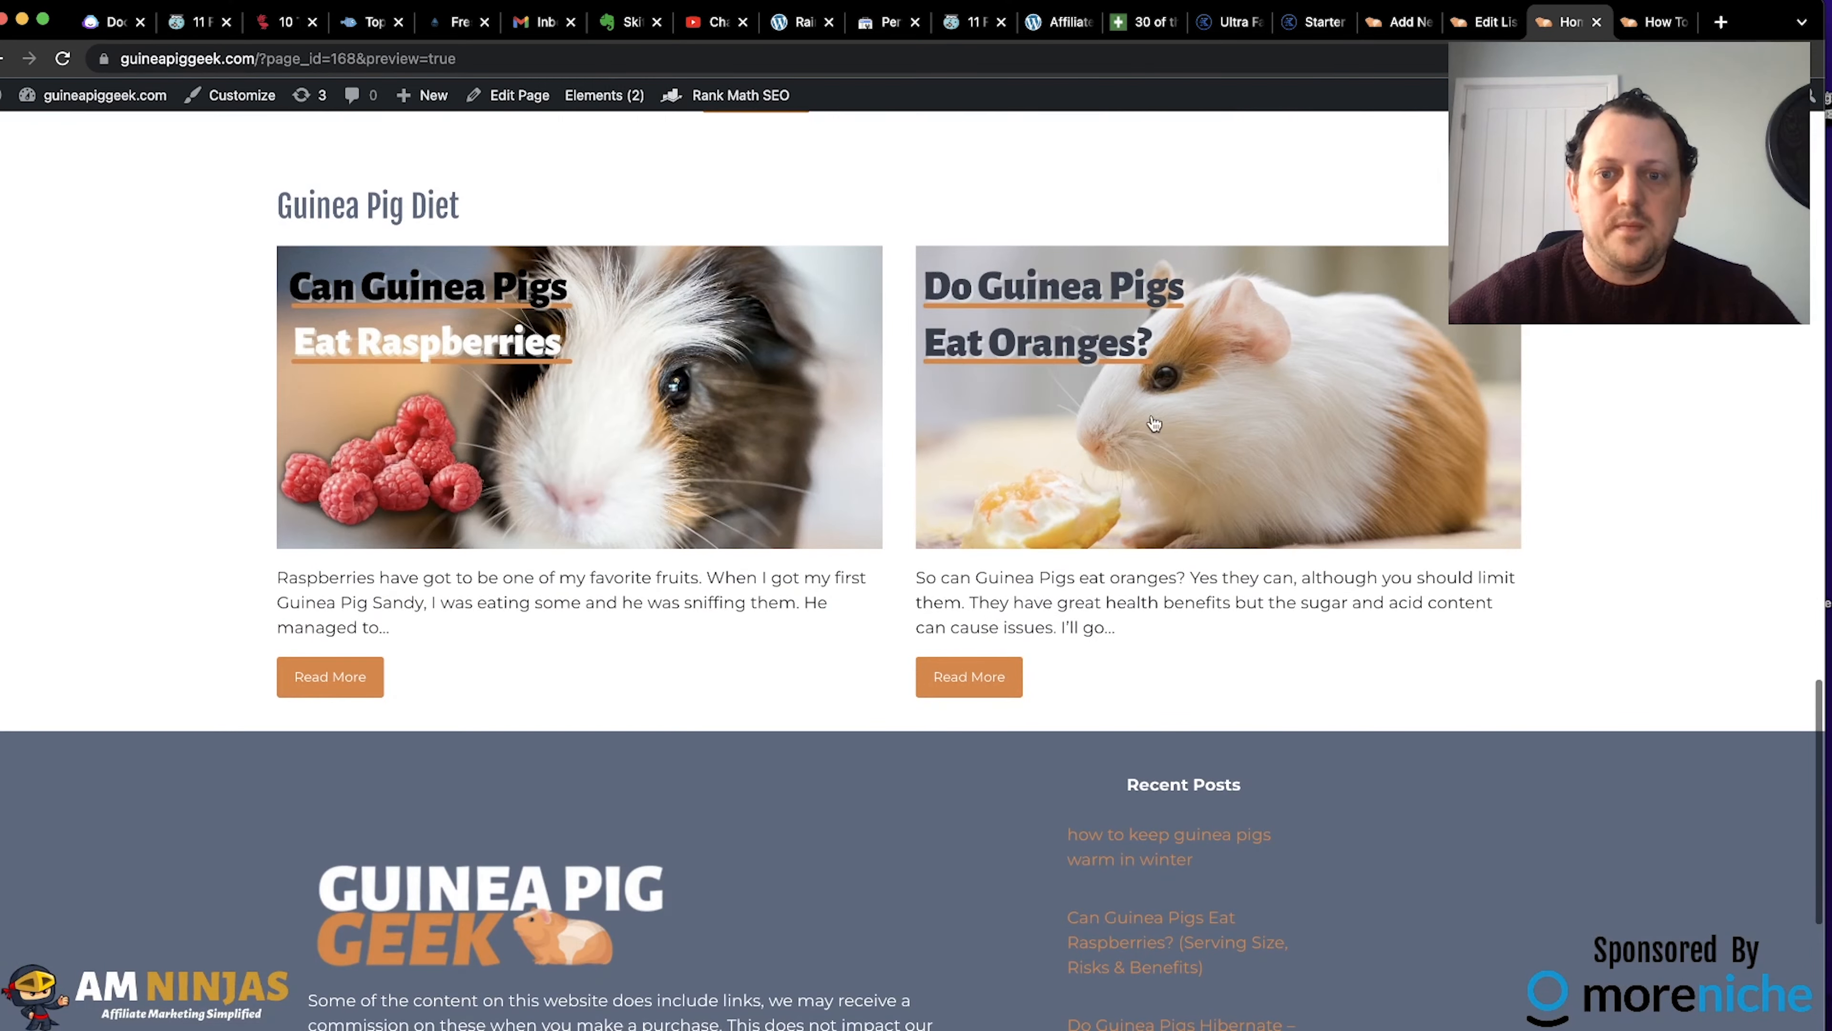
Review the Home page preview from the hero and Recent Articles down to the Guinea Pig Diet section and footer.
scroll(1155, 424, "up", 6)
scroll(1152, 422, "up", 10)
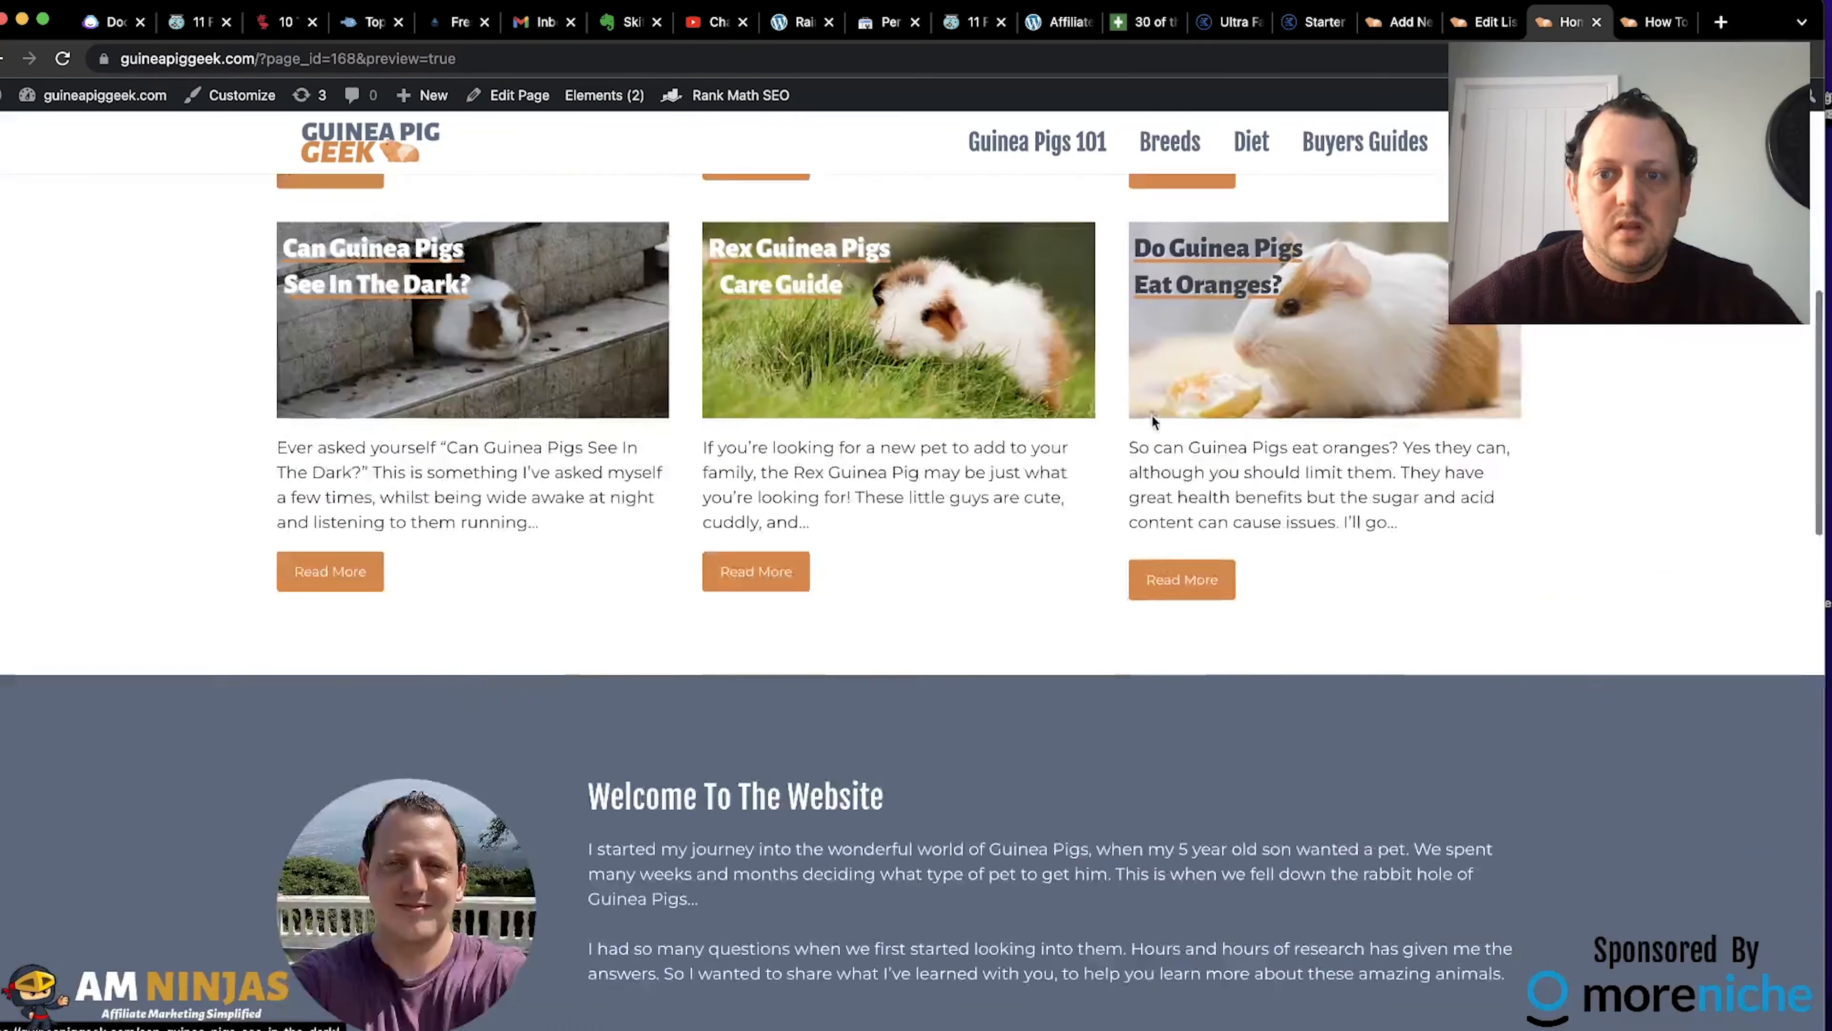
scroll(1151, 422, "down", 6)
scroll(1151, 422, "down", 7)
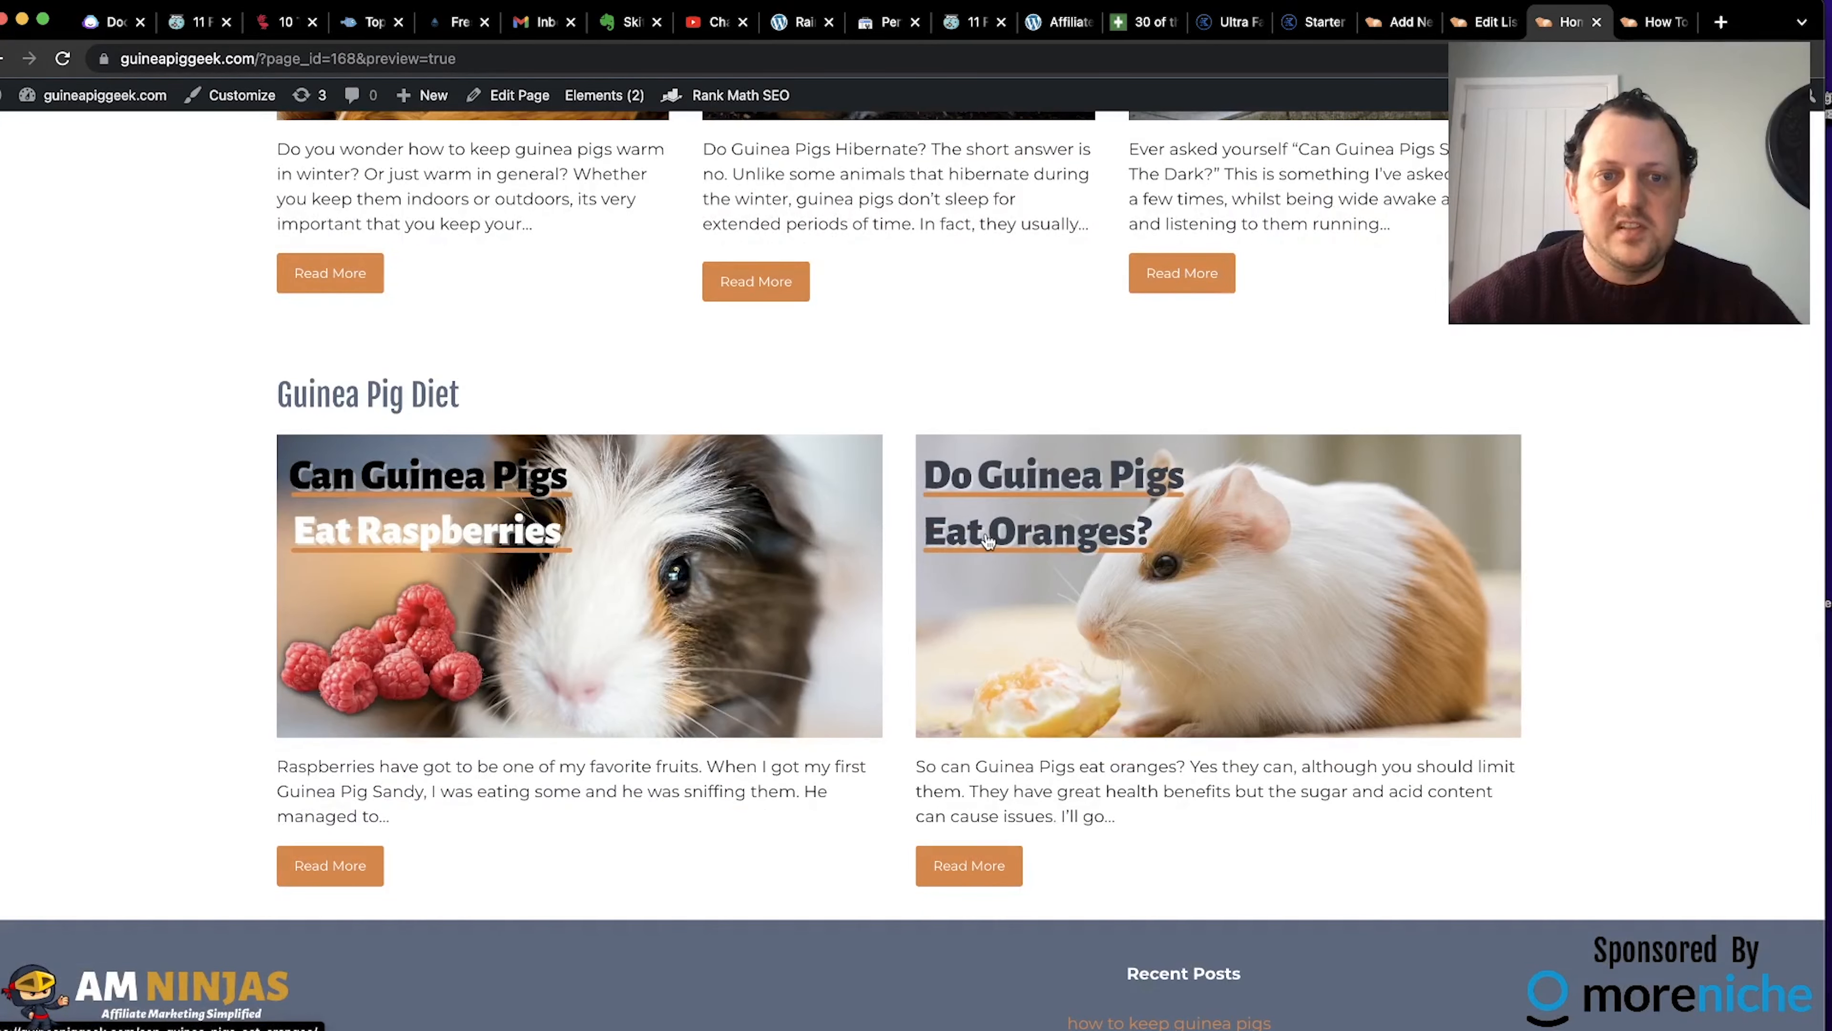
scroll(988, 540, "up", 4)
scroll(988, 540, "up", 15)
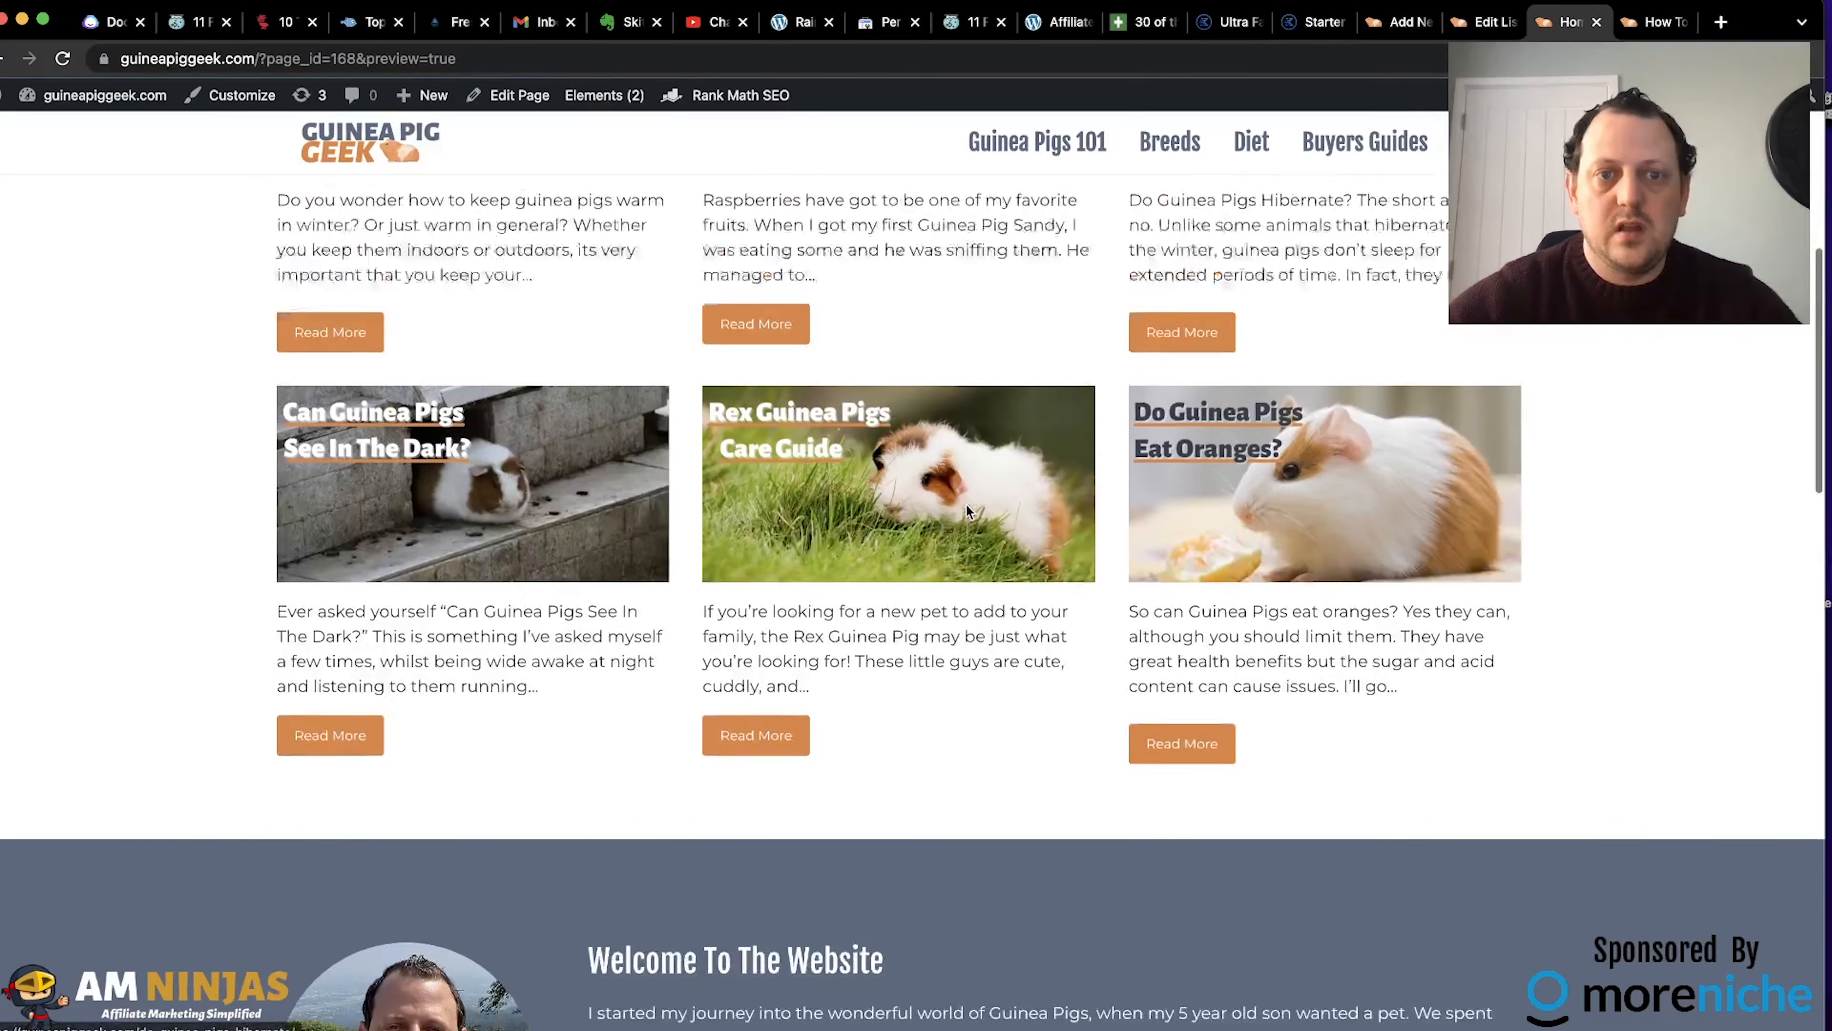
scroll(965, 503, "up", 2)
scroll(966, 503, "down", 15)
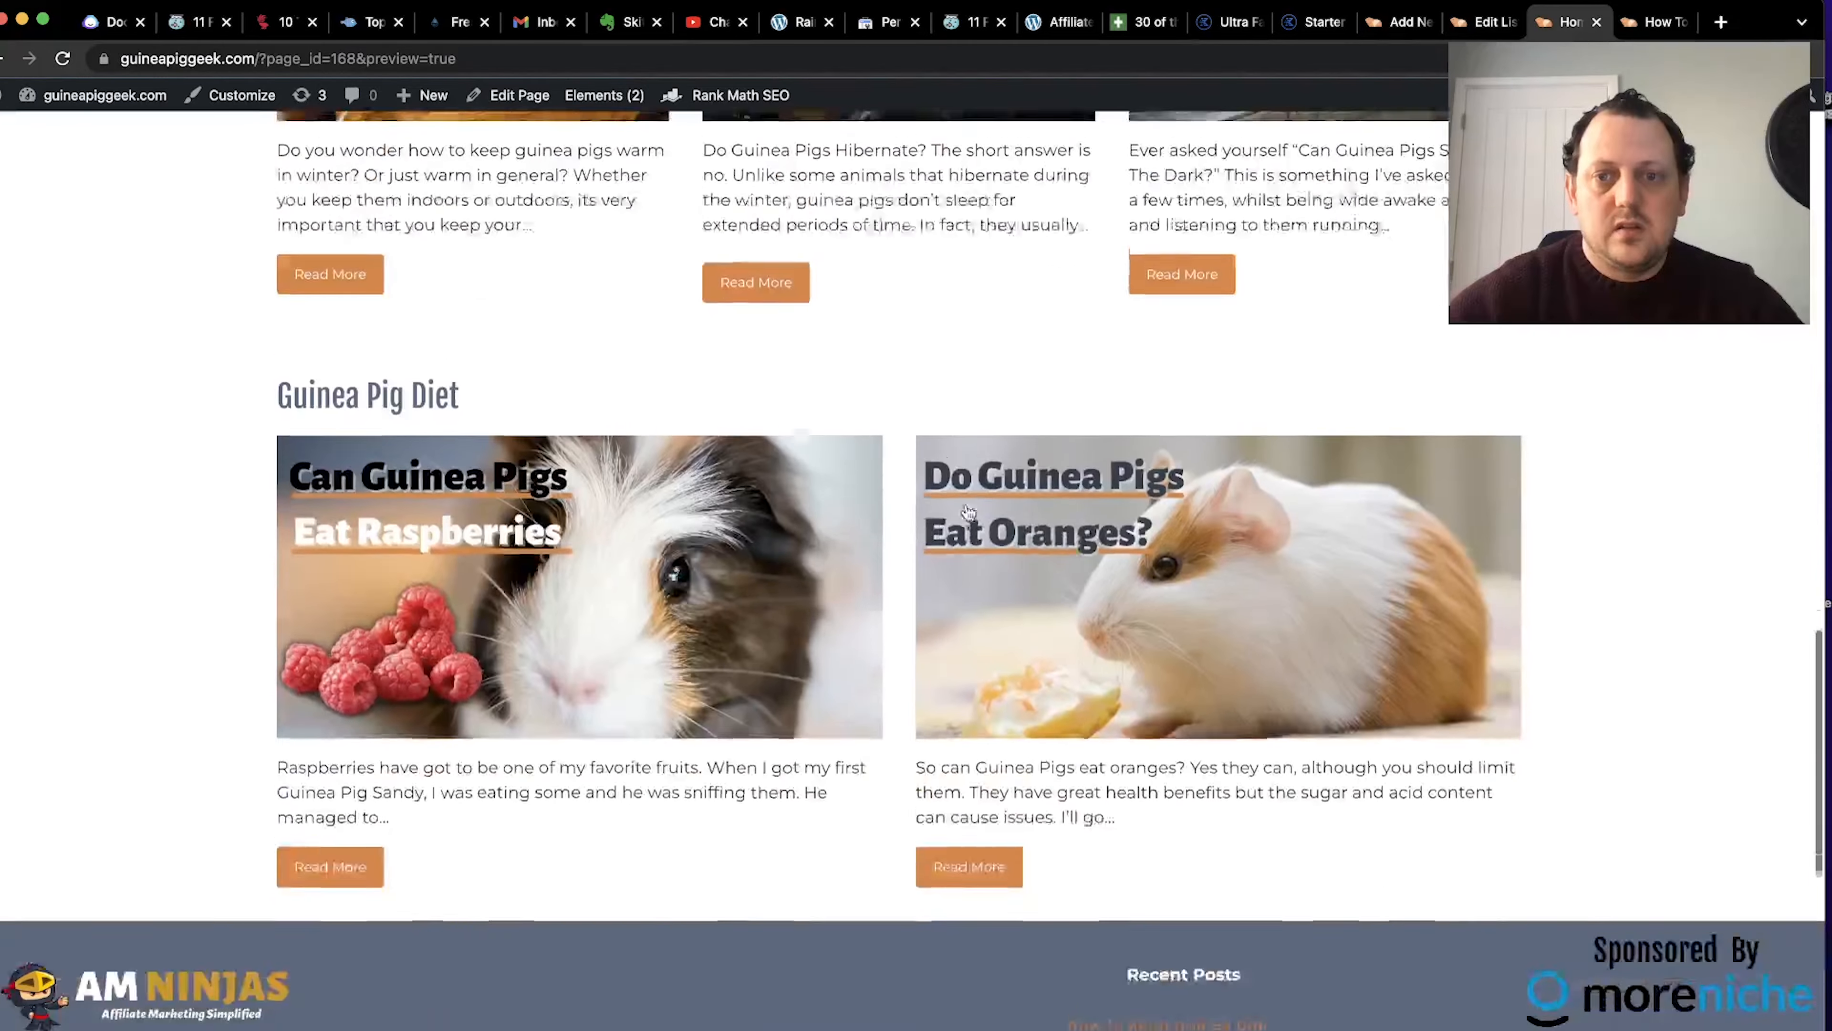
scroll(966, 503, "down", 5)
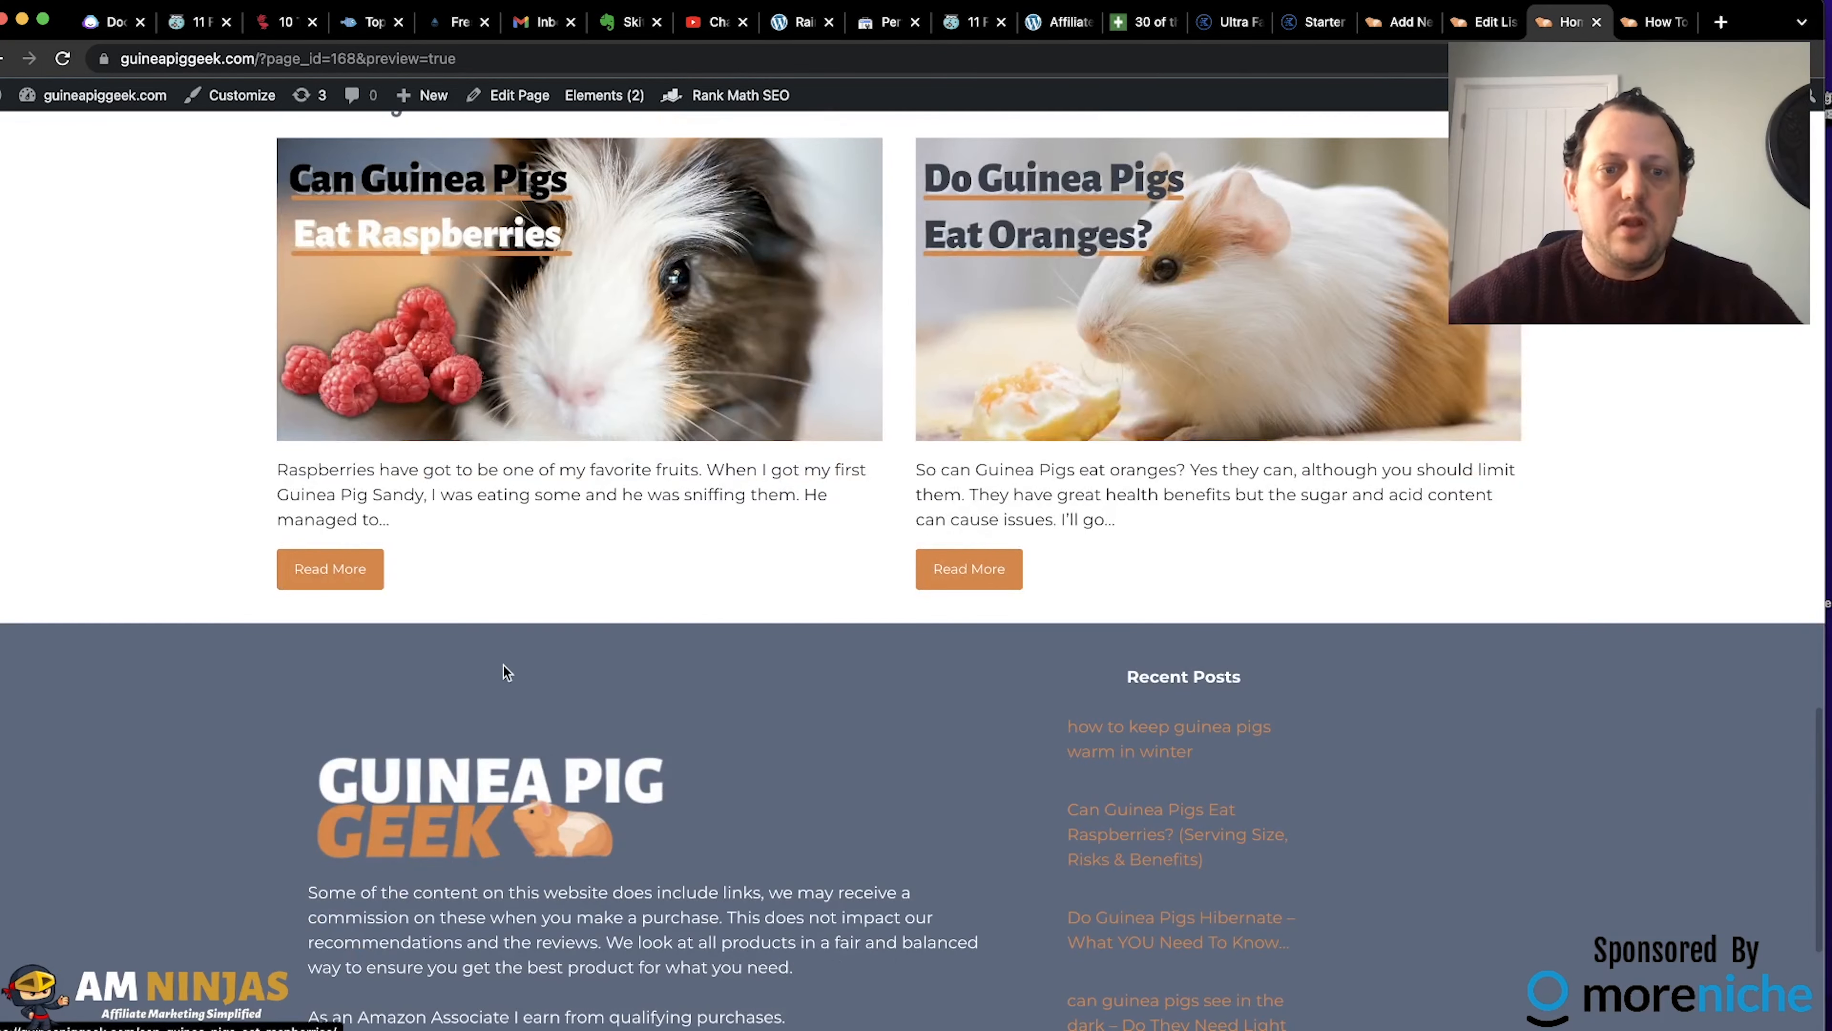
scroll(747, 717, "up", 3)
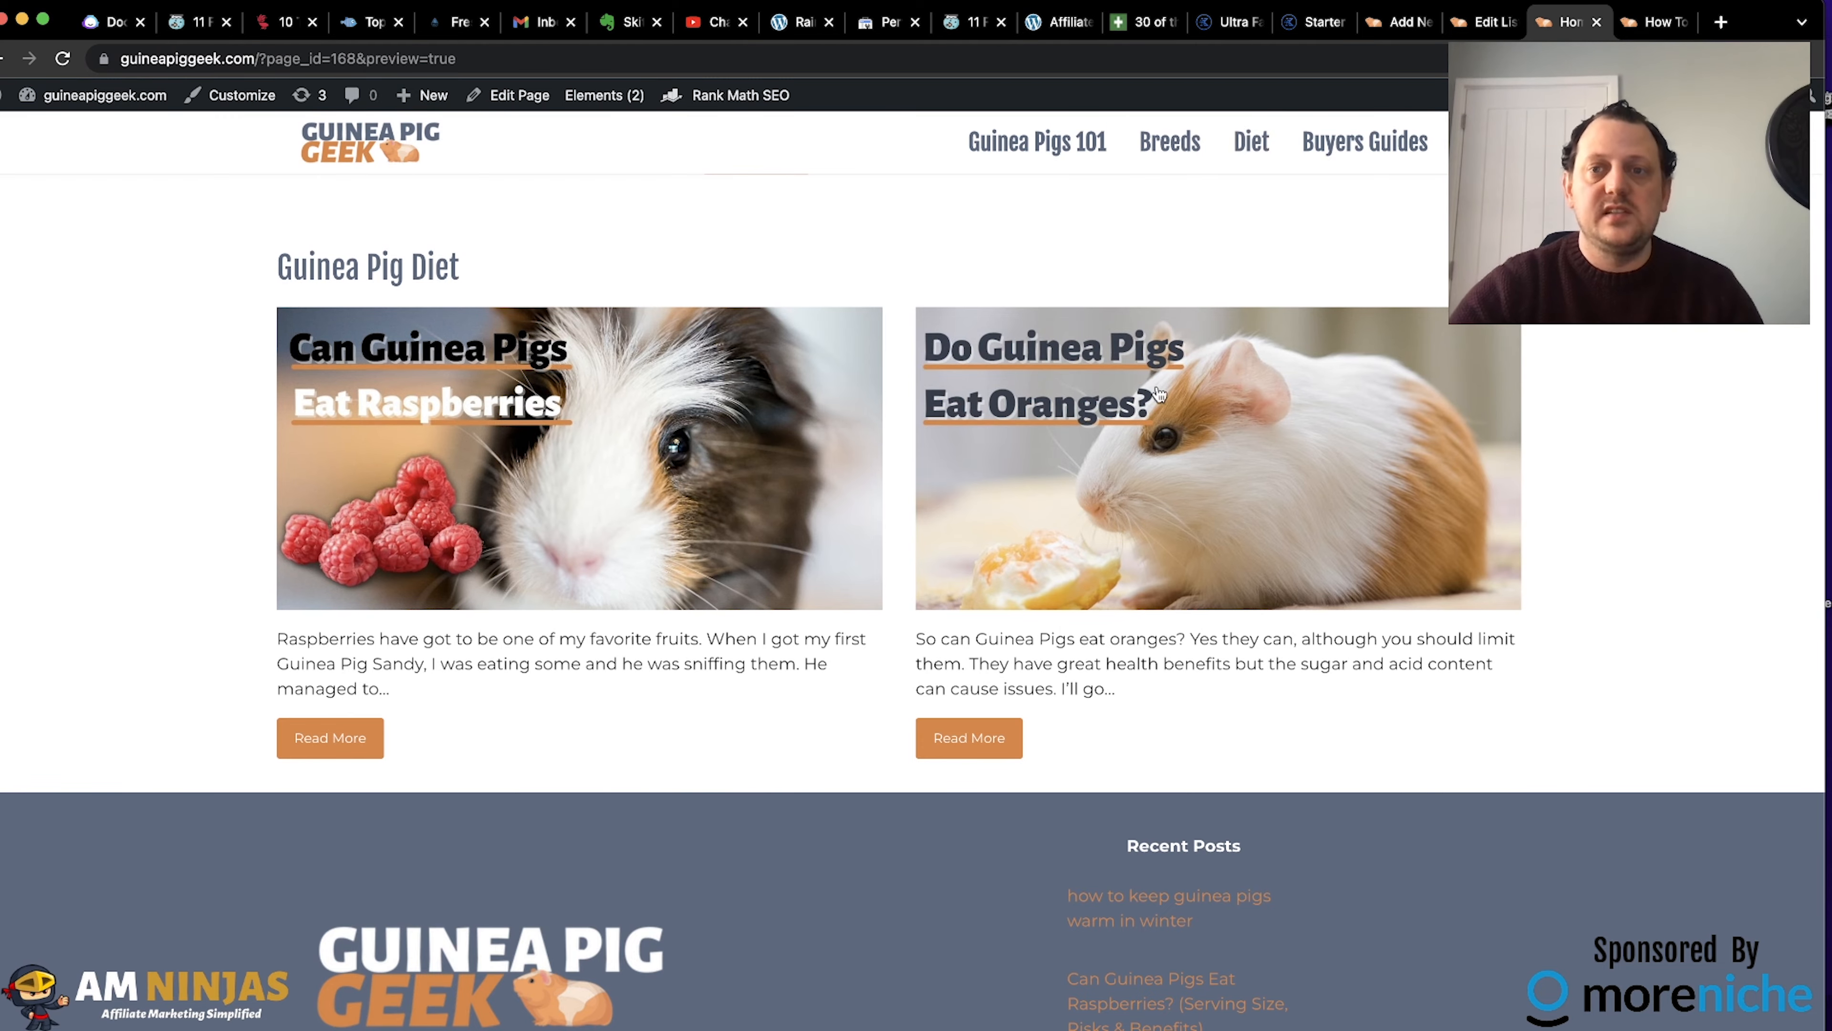
scroll(1156, 425, "up", 3)
scroll(1156, 425, "up", 3)
scroll(1156, 426, "down", 10)
scroll(1156, 425, "up", 15)
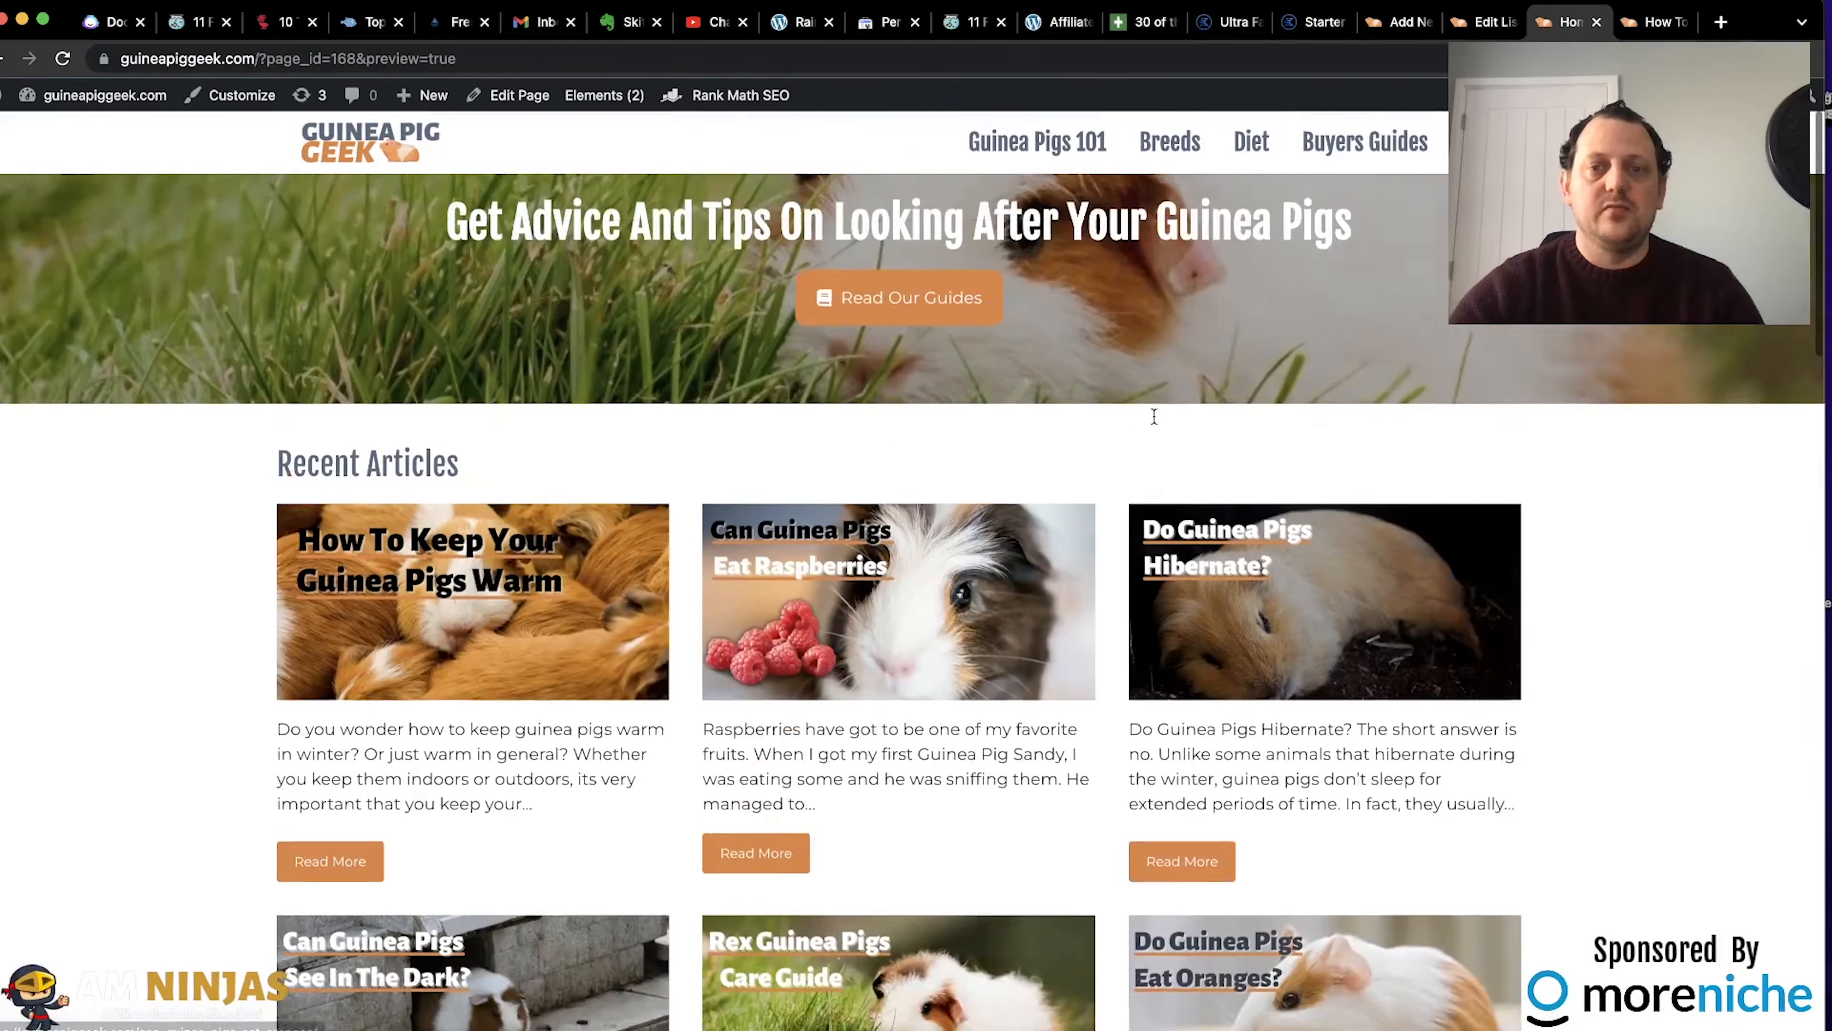
scroll(1154, 416, "down", 10)
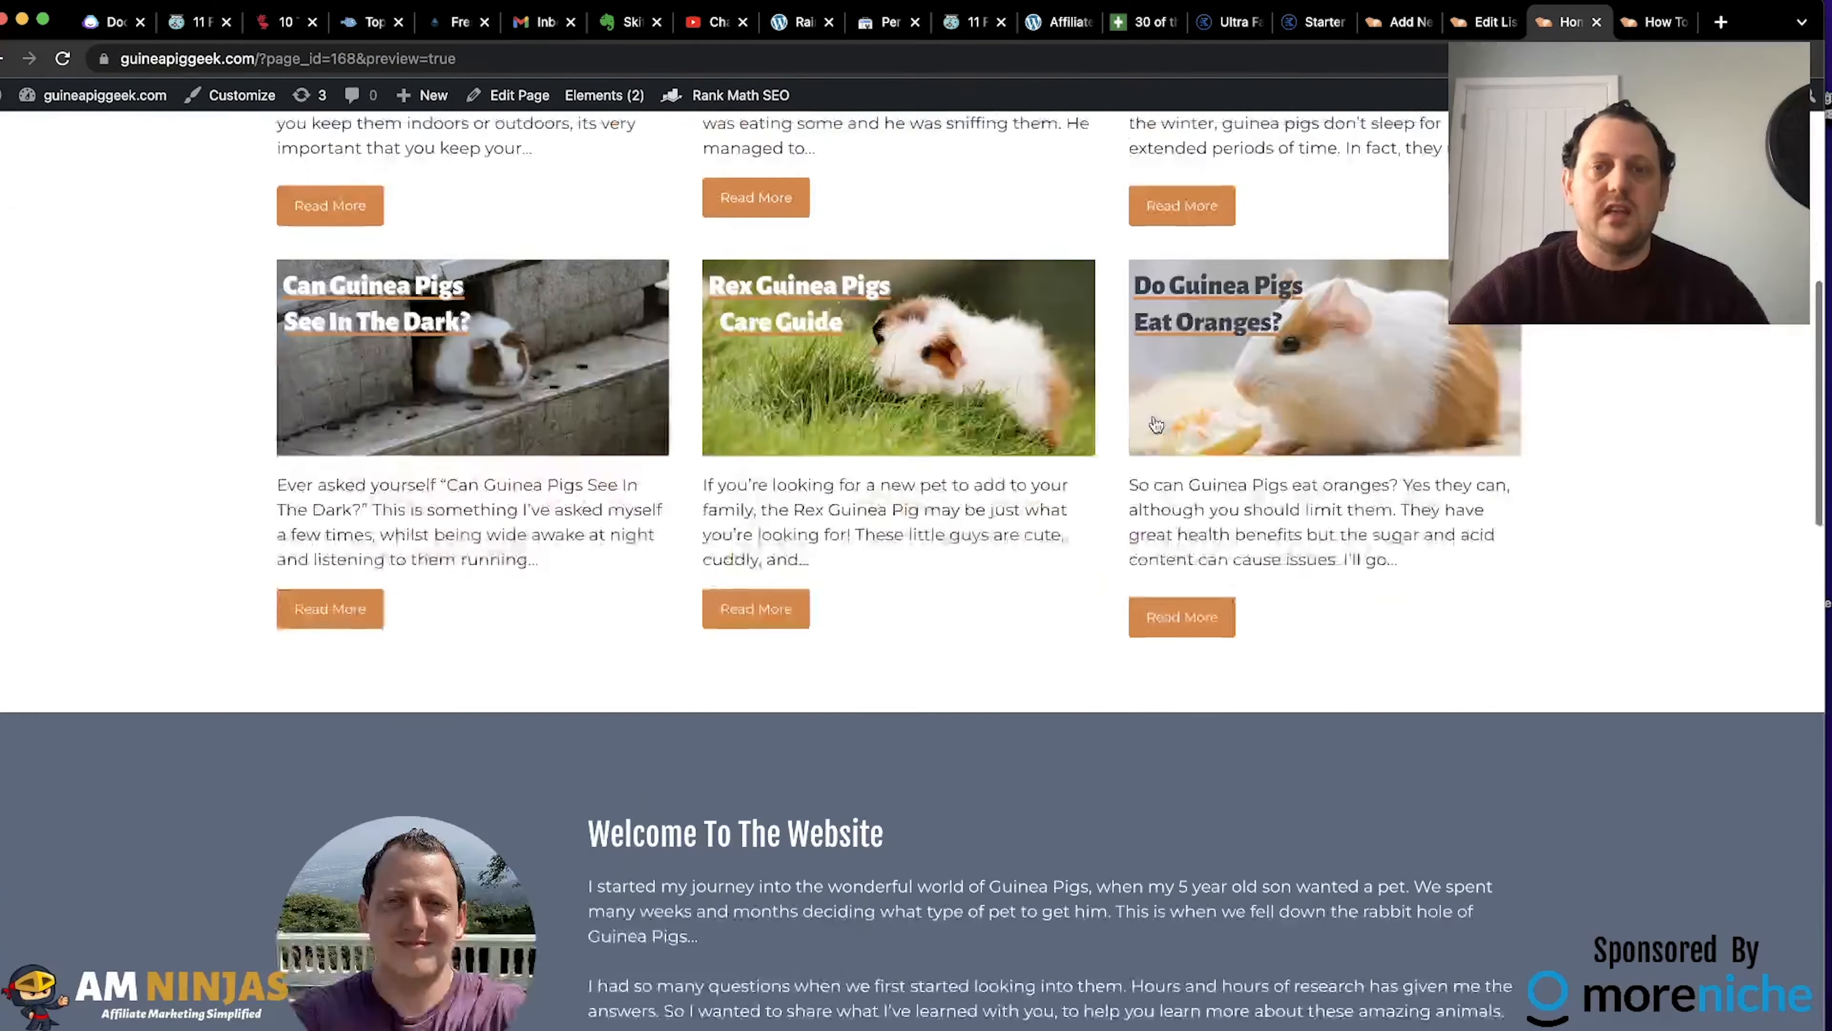
scroll(1154, 416, "up", 12)
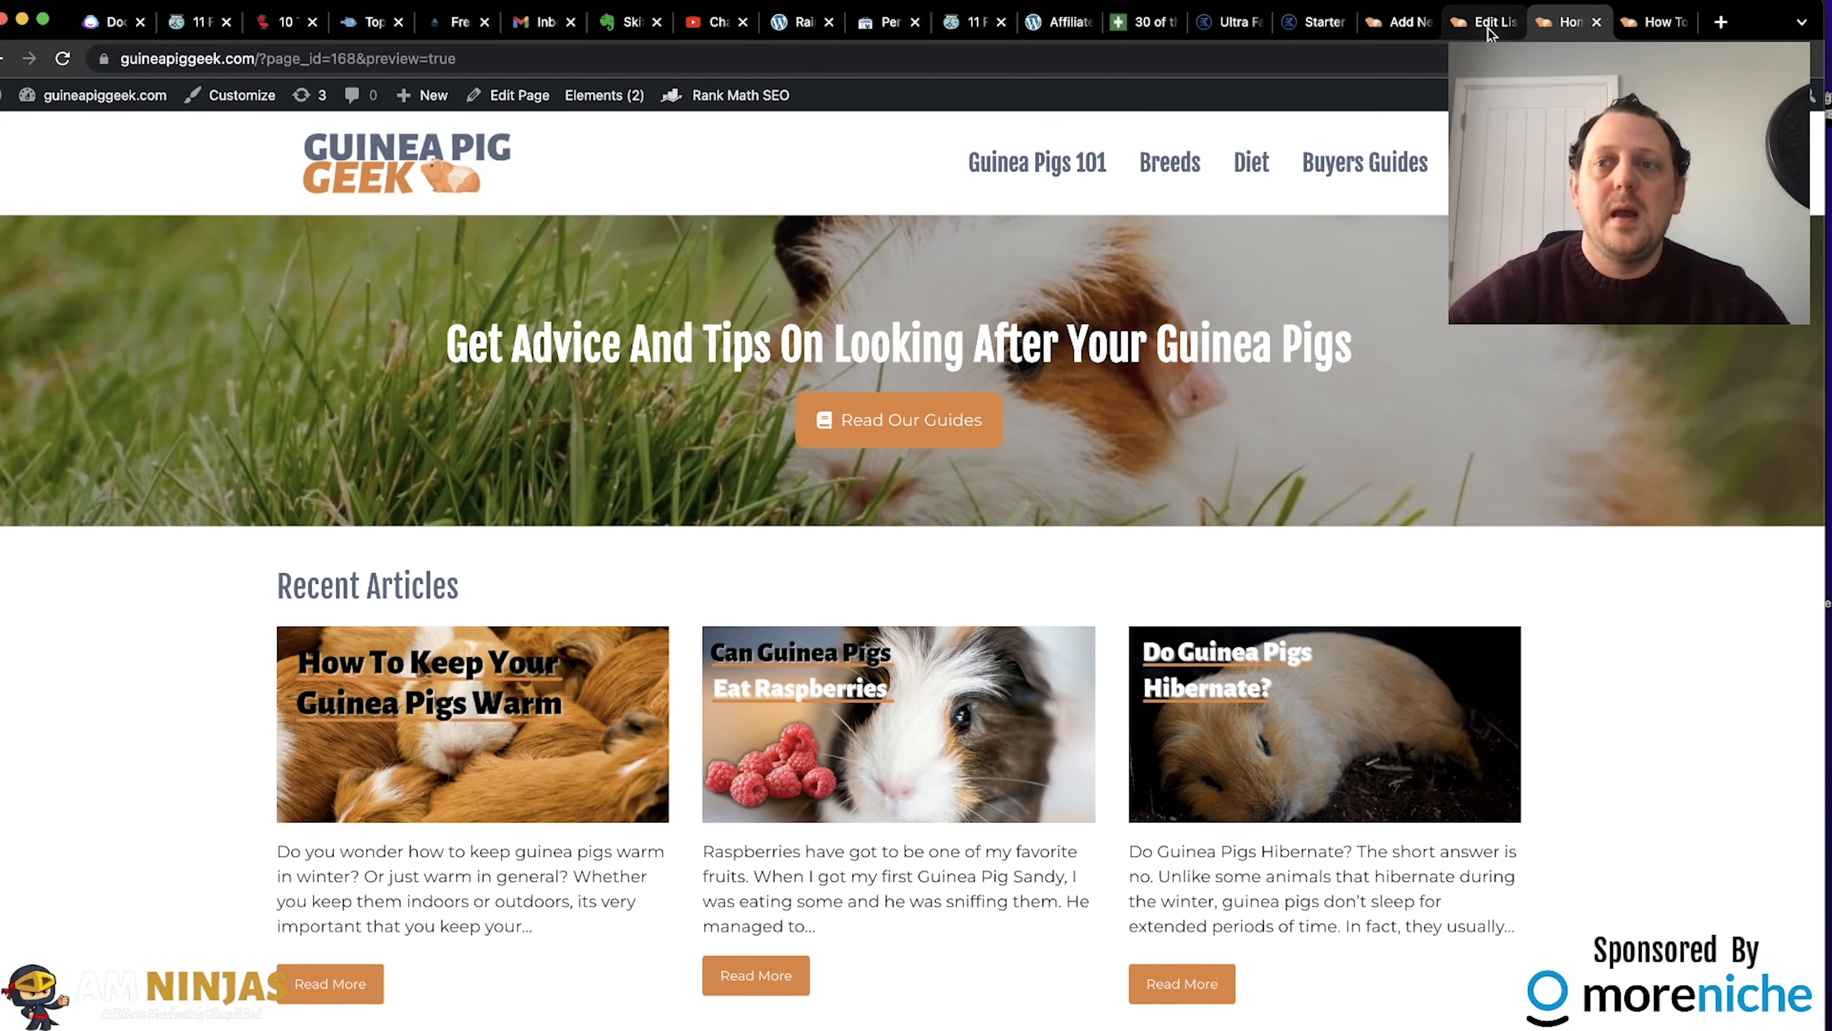
Open the live site's front page from the article and look through its current layout.
left_click(1654, 24)
left_click(387, 146)
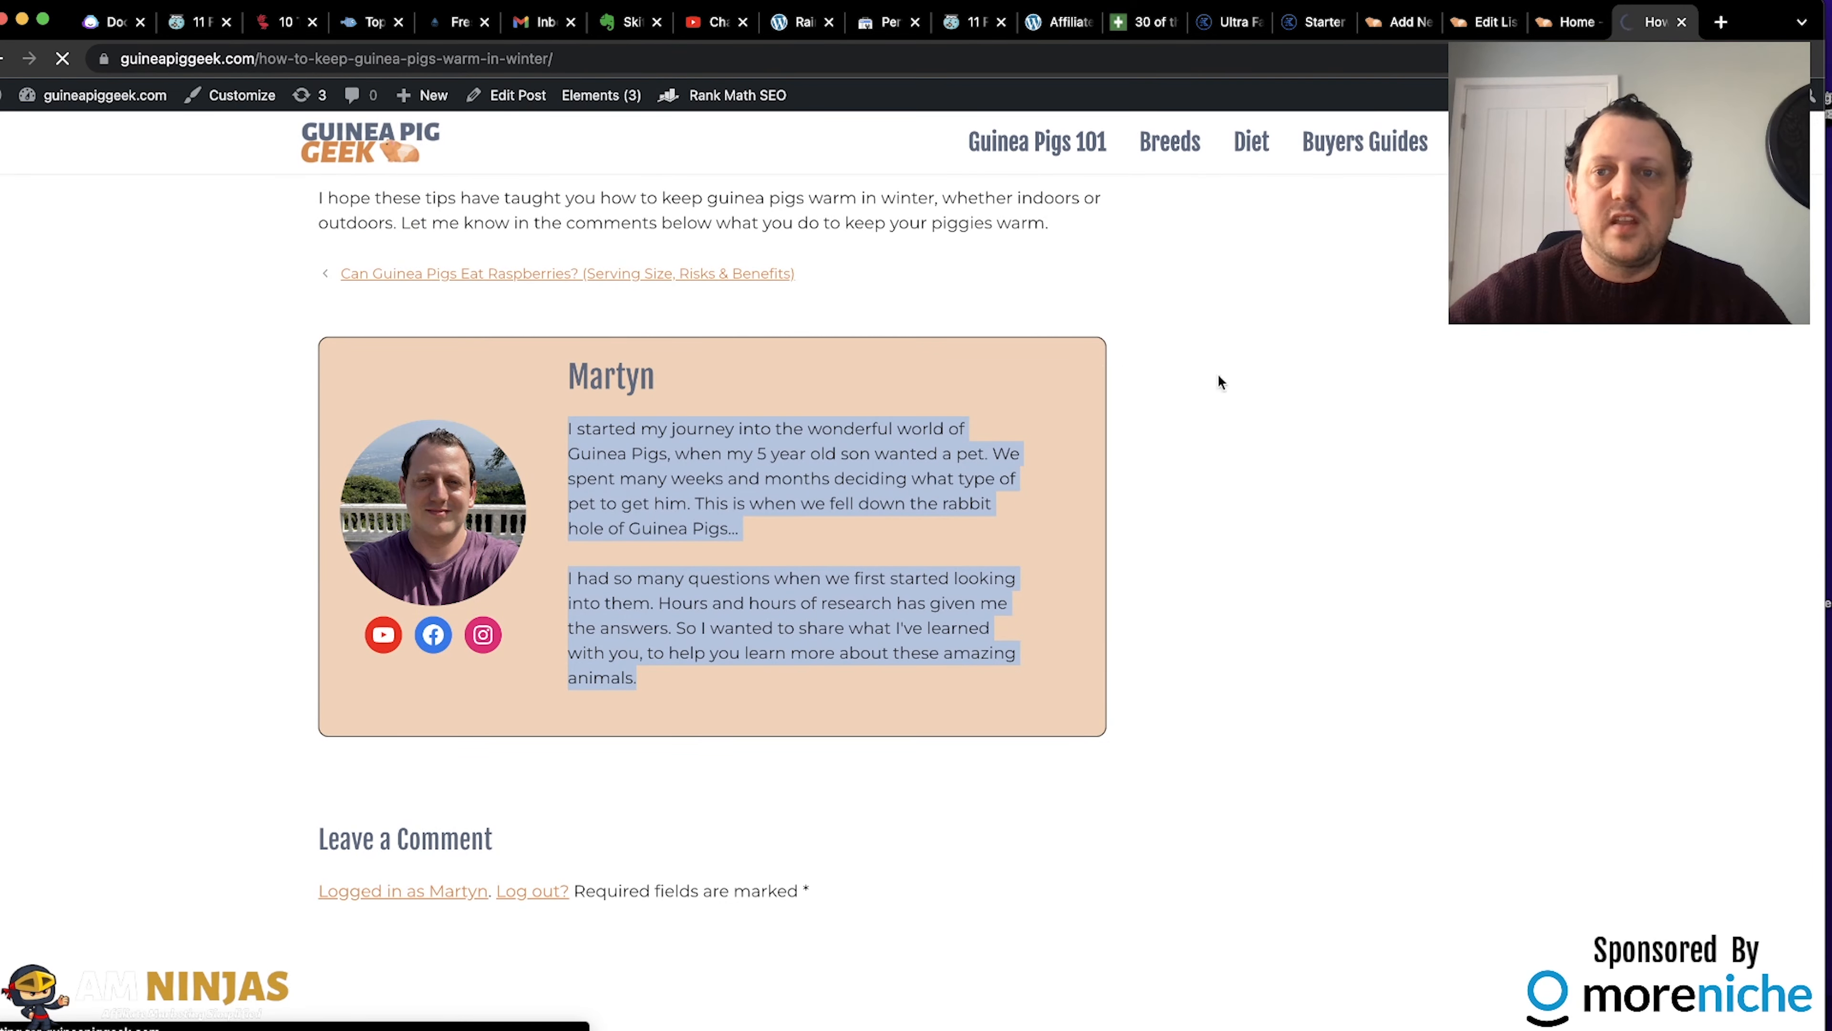
scroll(1136, 604, "down", 5)
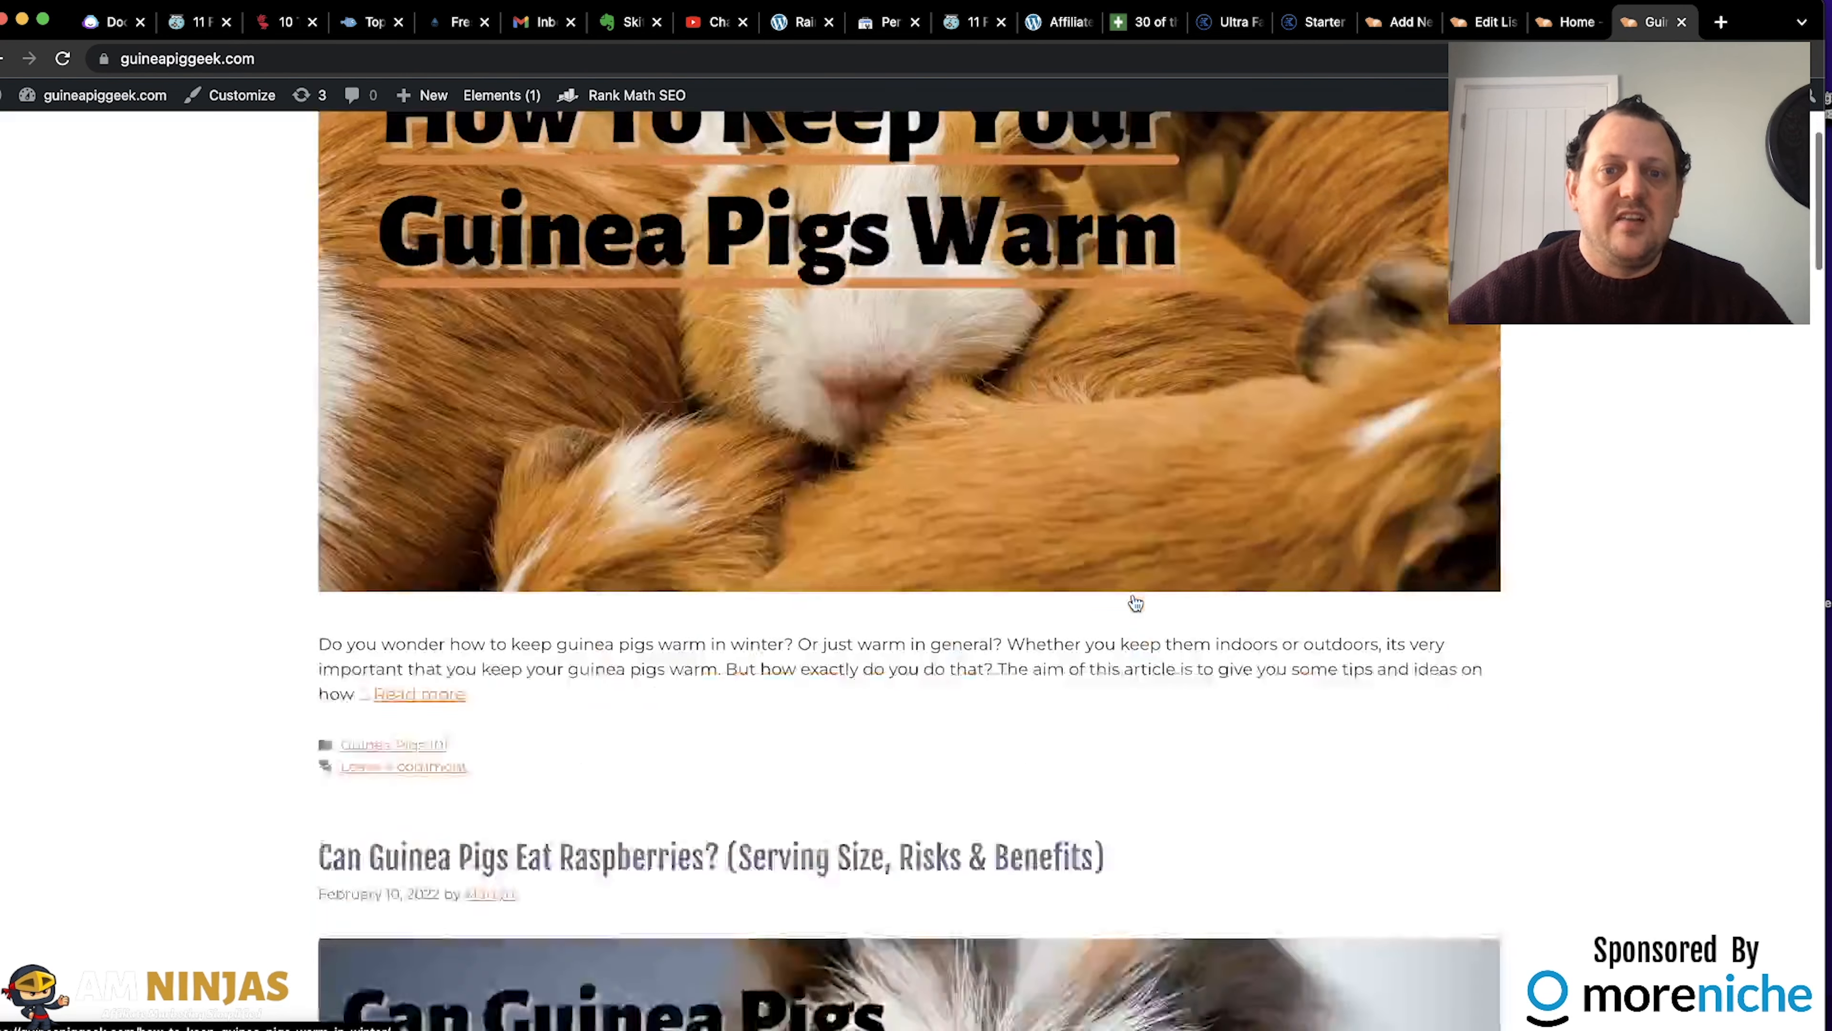
scroll(1135, 604, "down", 20)
scroll(1136, 604, "up", 20)
scroll(1708, 386, "down", 1)
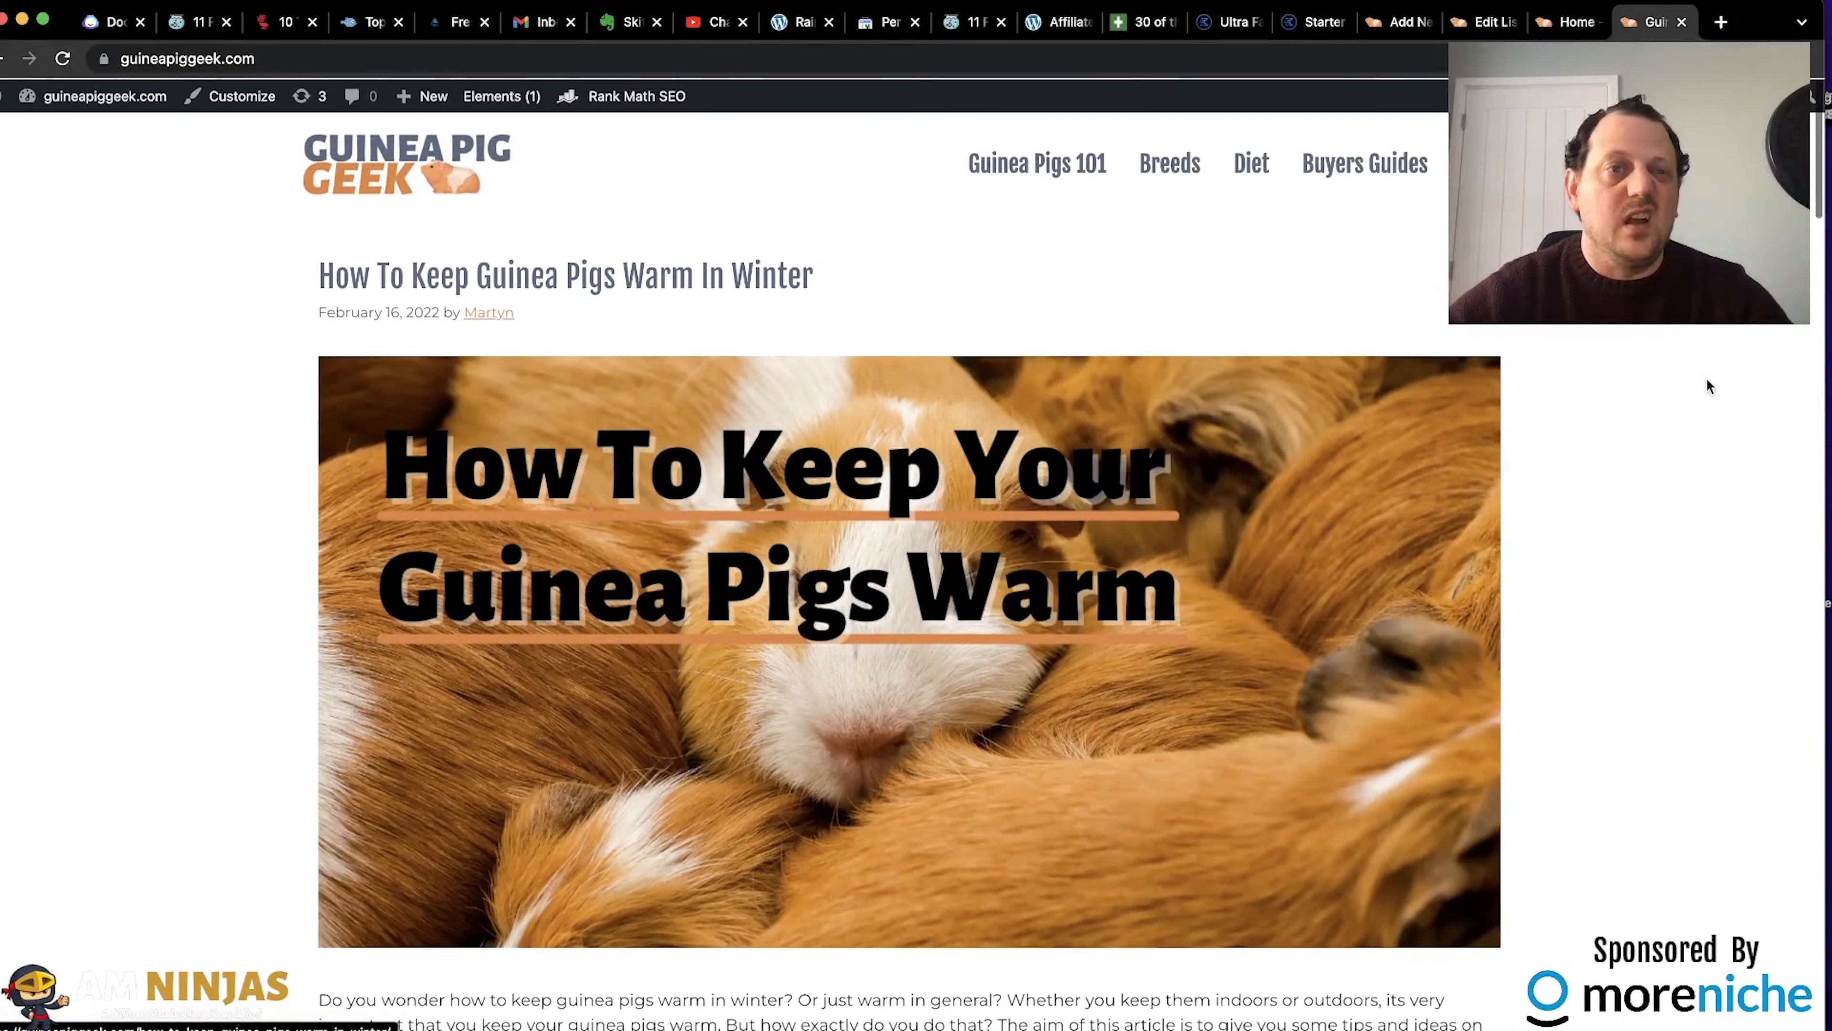
Look over the Home page preview down to the footer for comparison with the live front page.
left_click(1567, 24)
scroll(1215, 407, "down", 9)
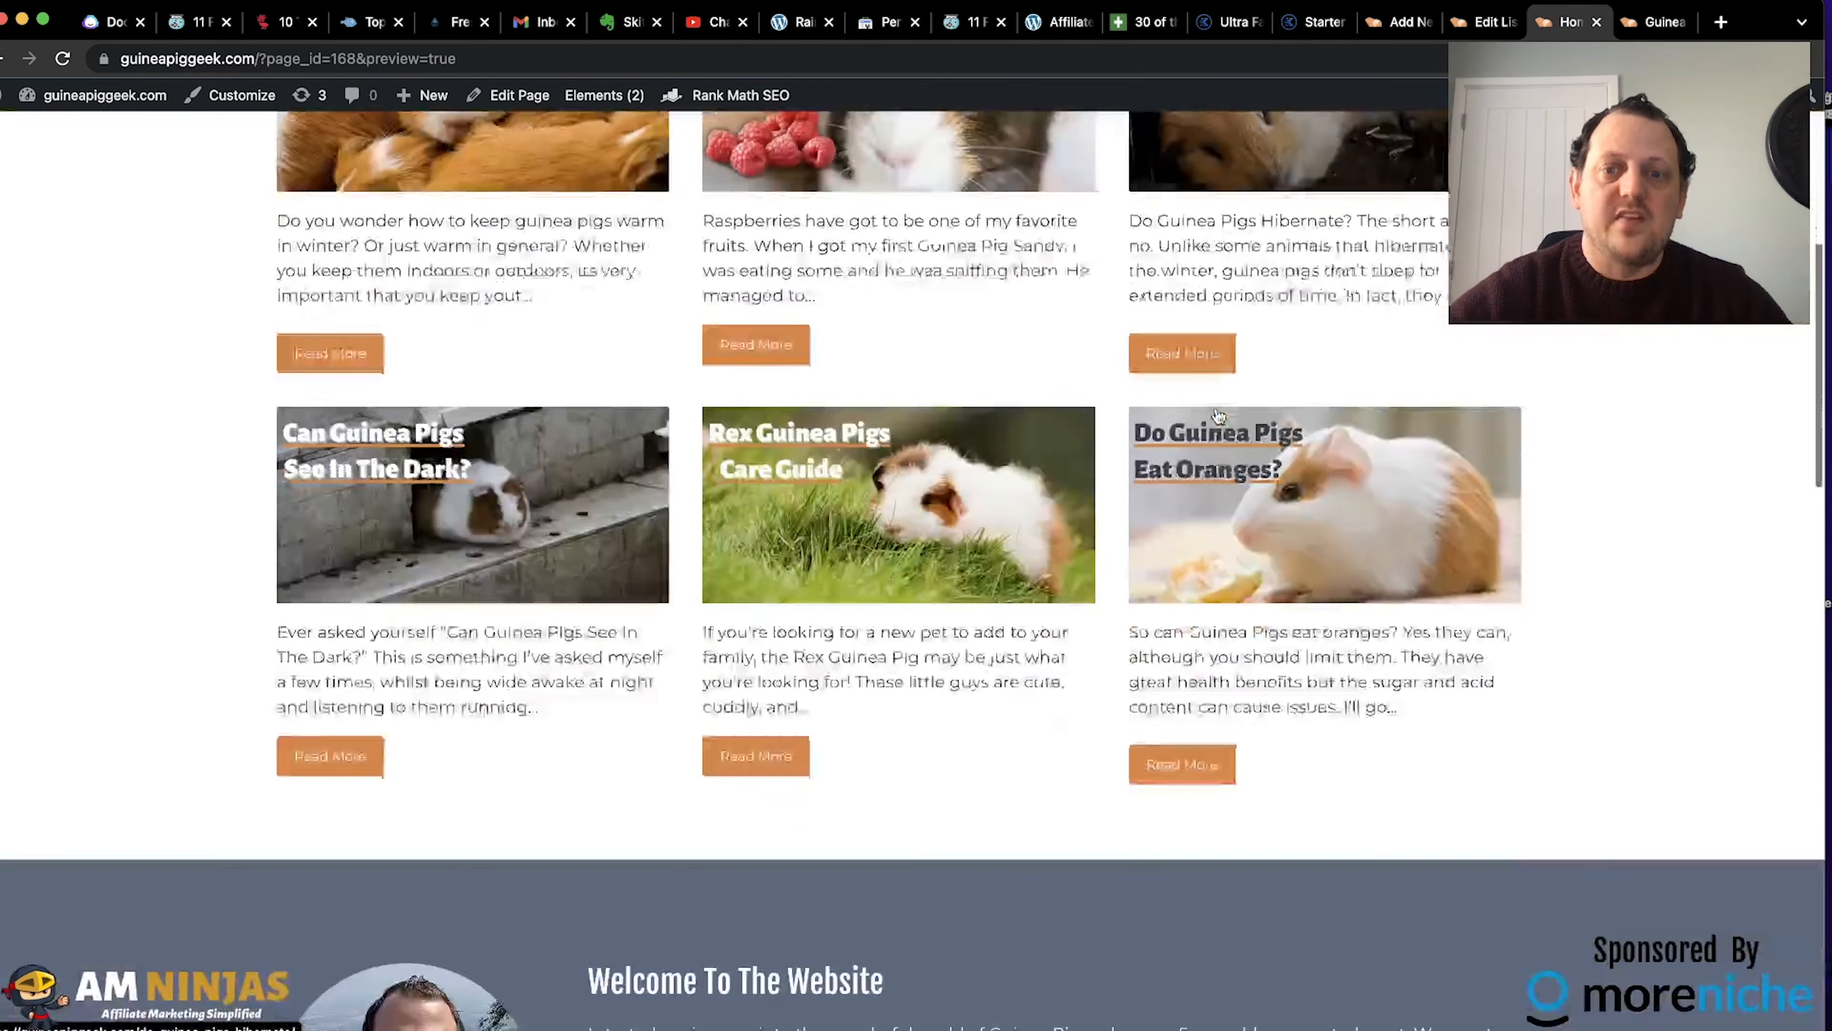
scroll(1218, 416, "down", 15)
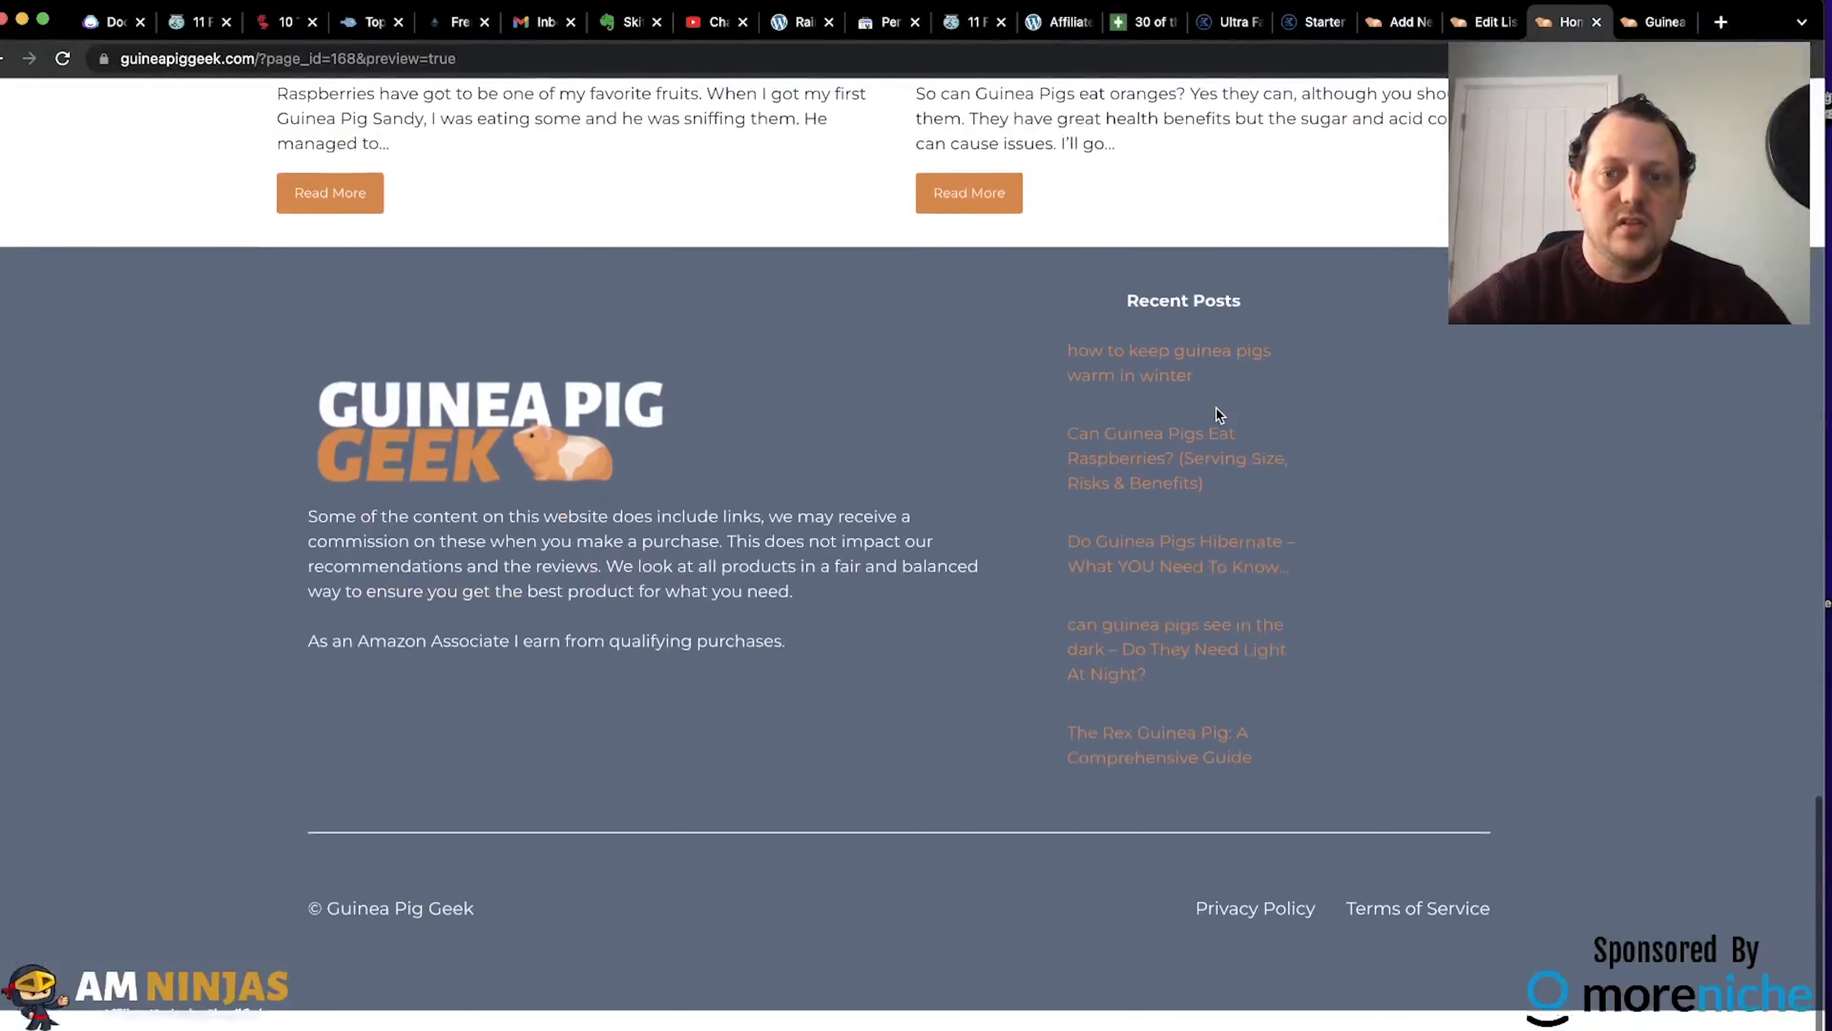
scroll(1215, 407, "up", 20)
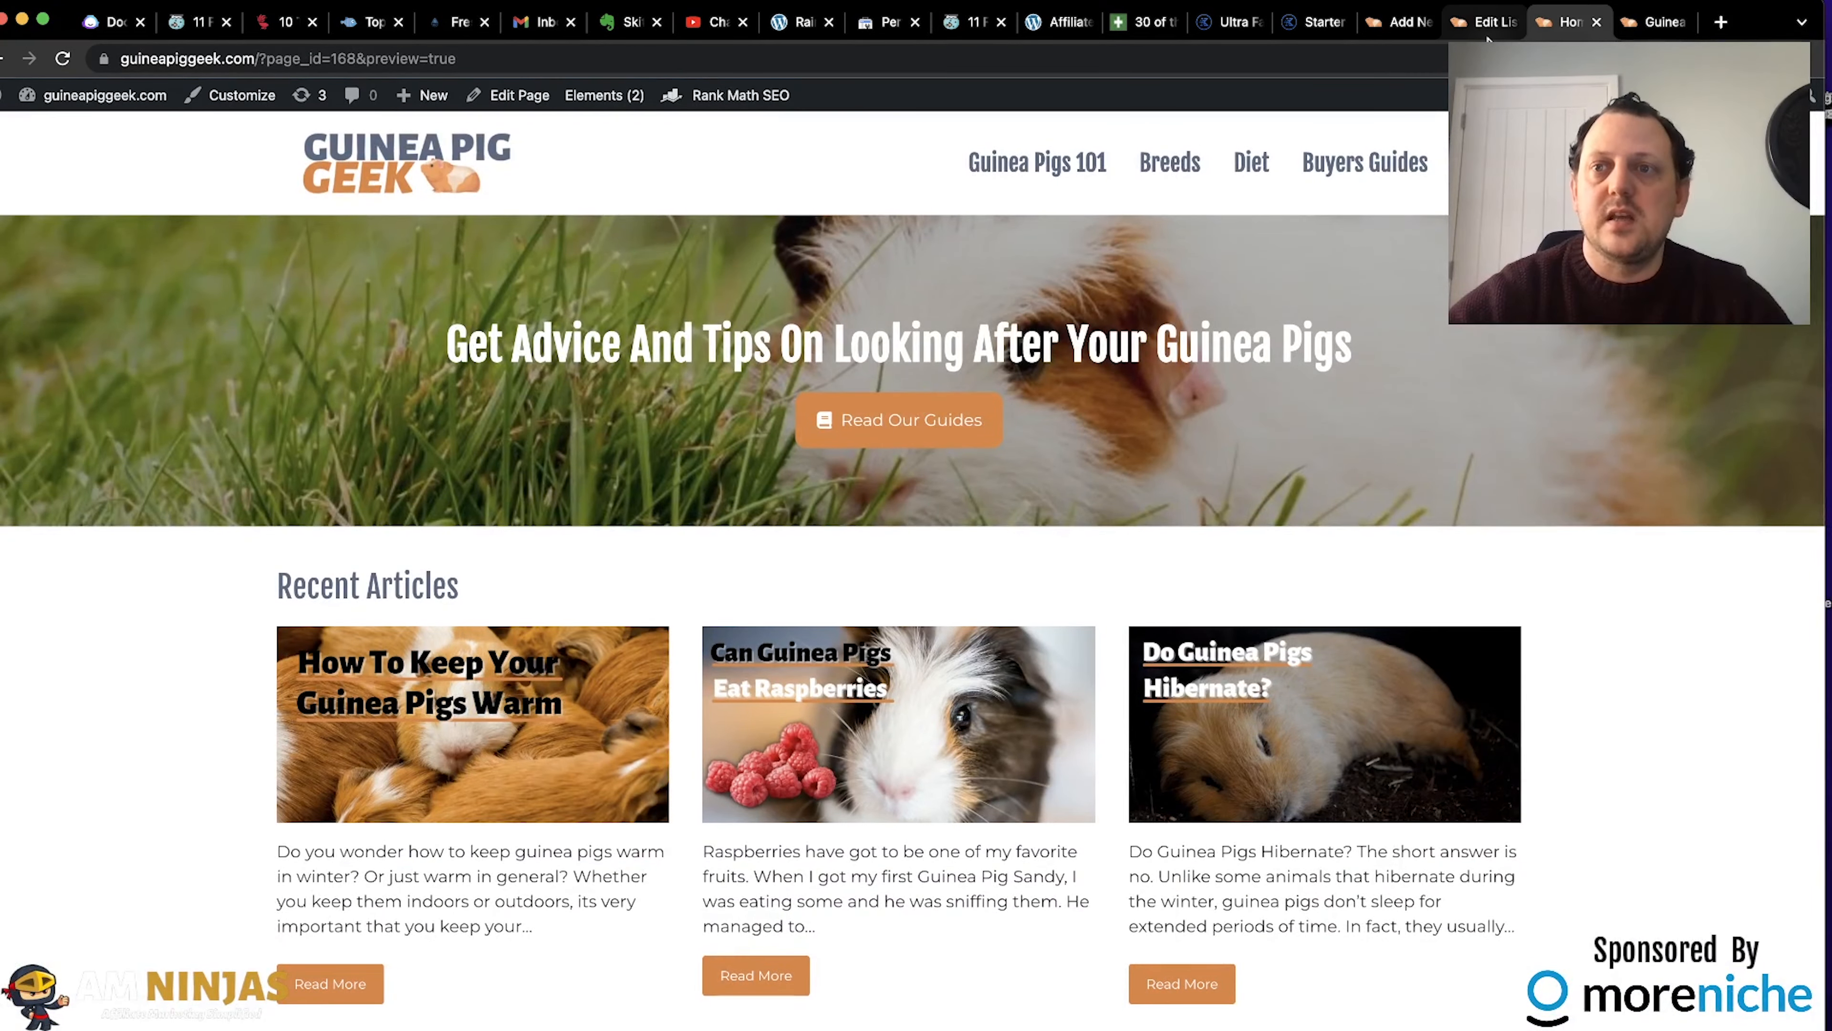
Publish the Home page from its draft in the block editor.
left_click(1410, 22)
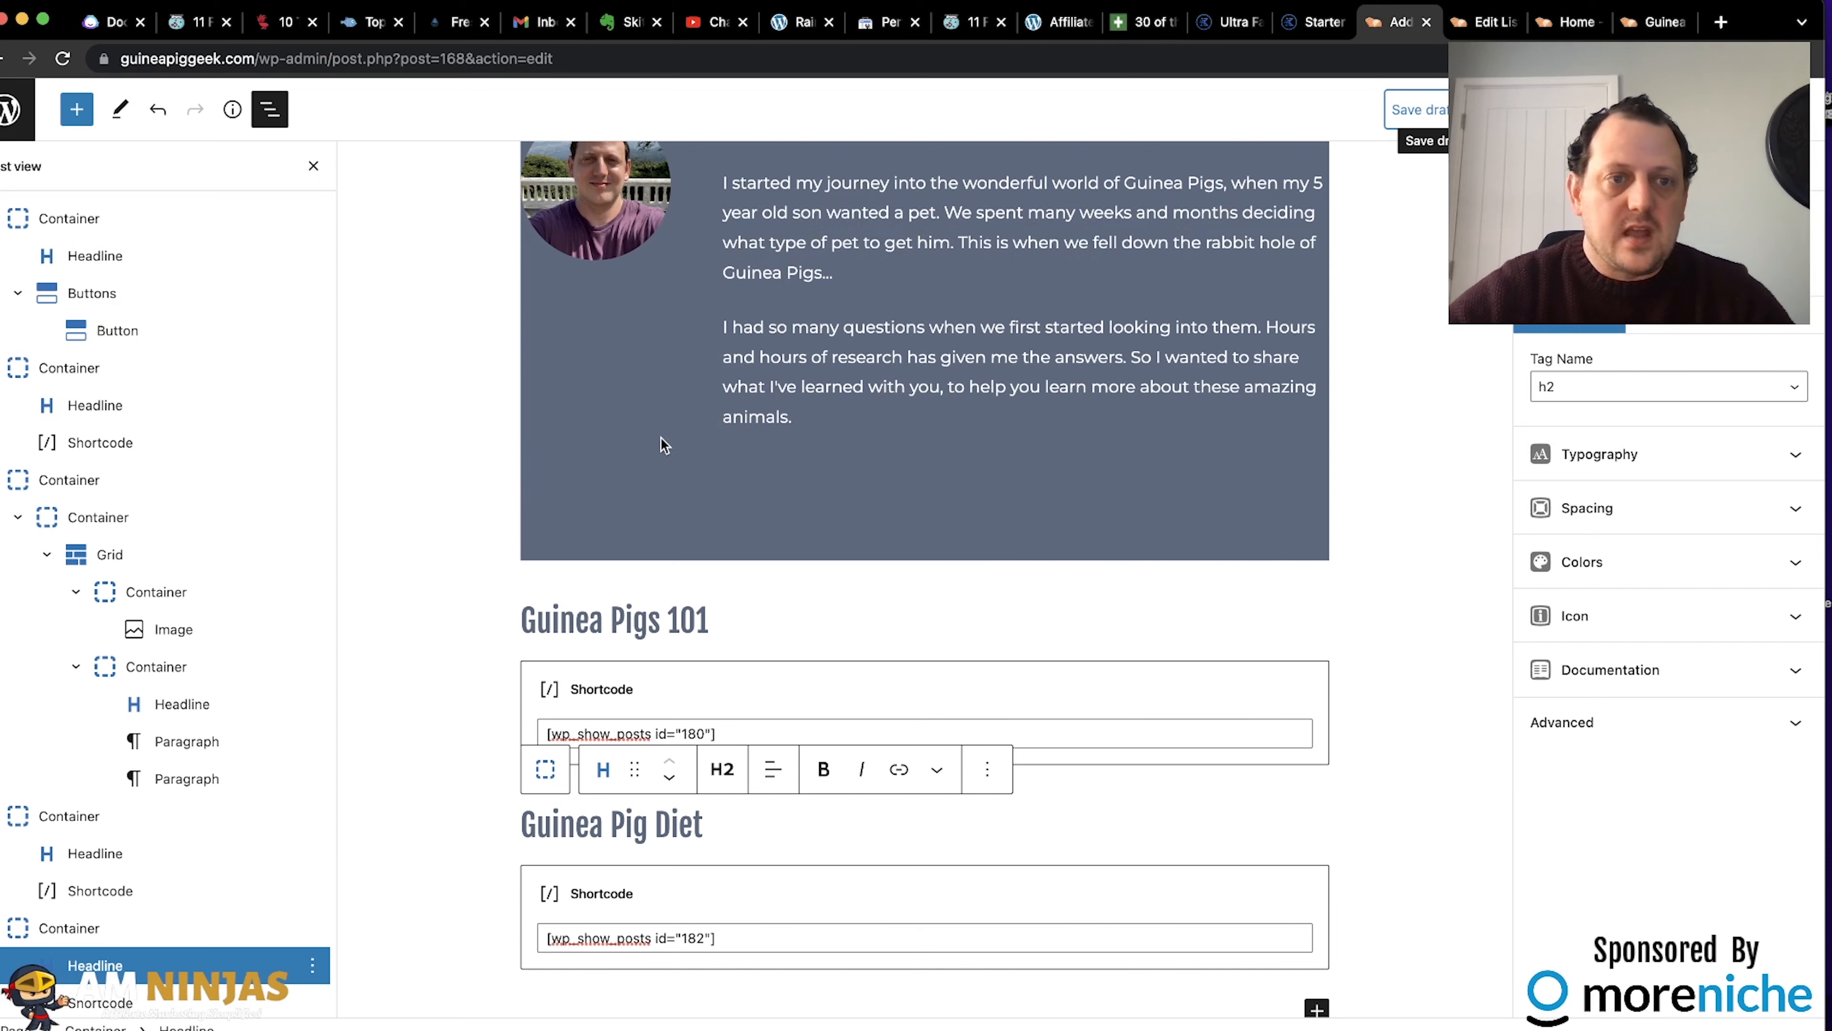
left_click(1595, 110)
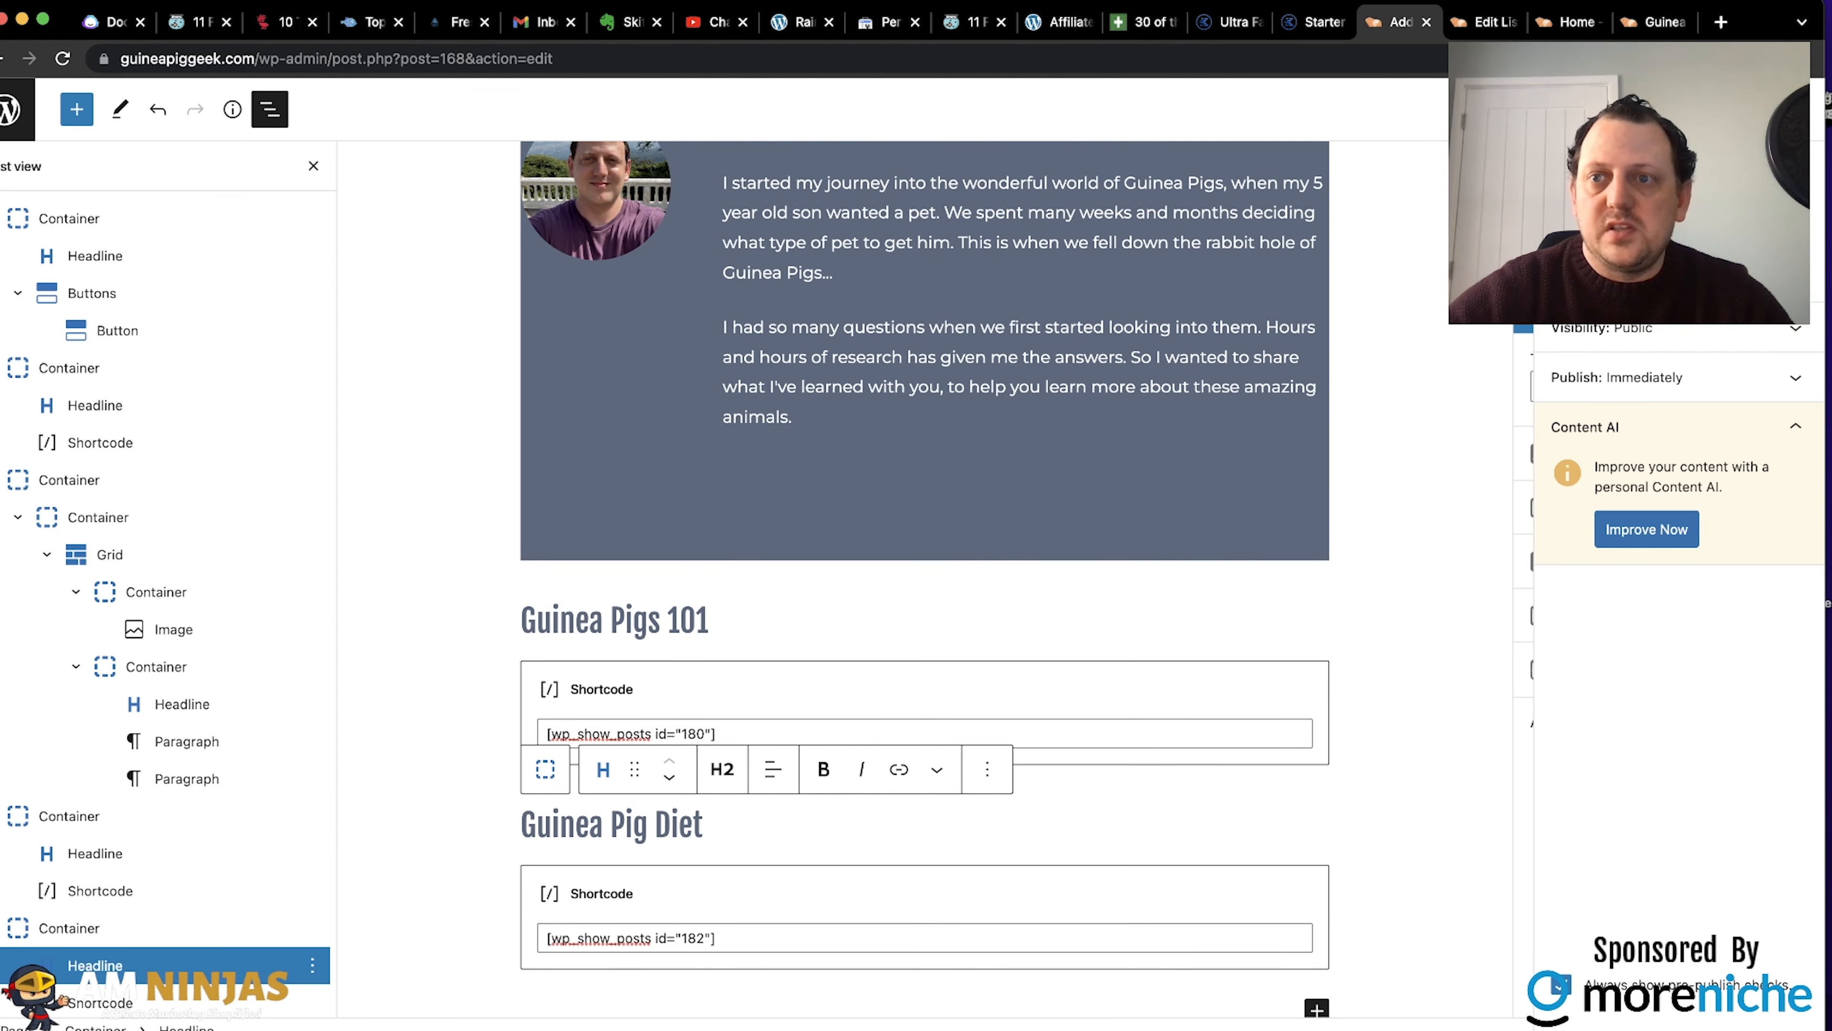
left_click(1606, 109)
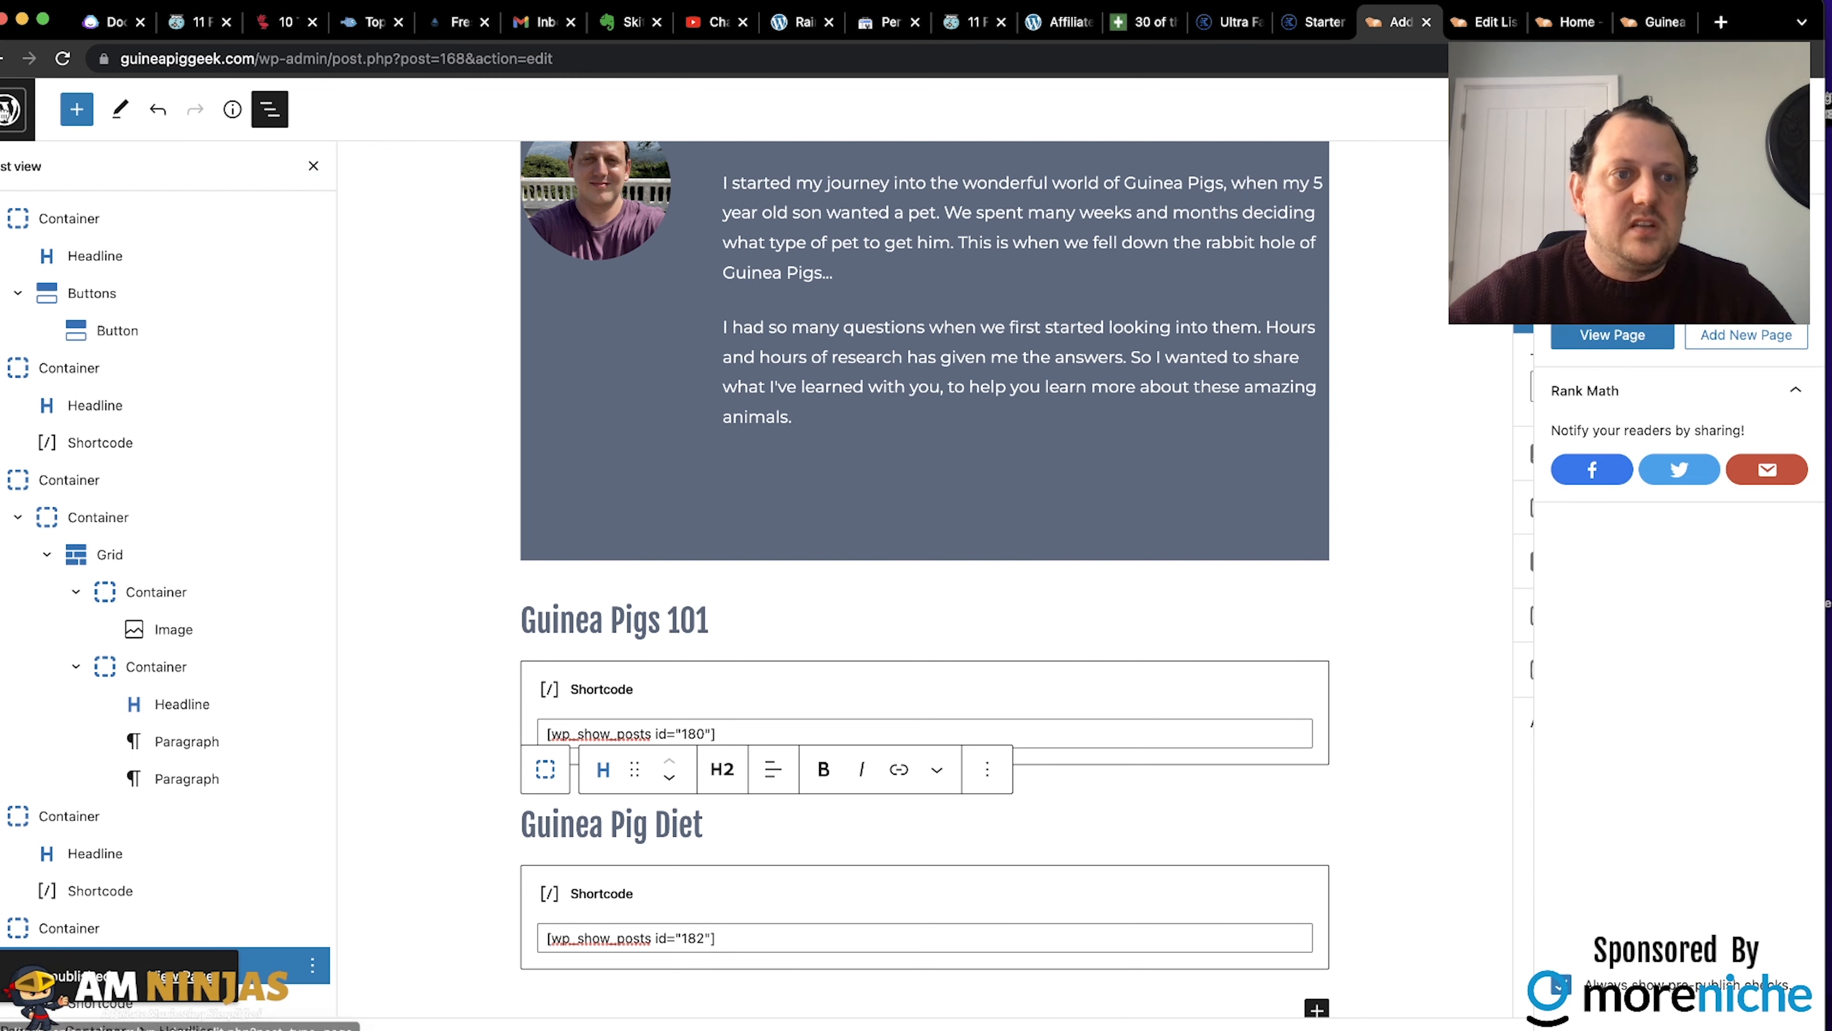
In the site's Reading settings, make the homepage a static page, assign Home as the homepage, and save the changes.
left_click(10, 110)
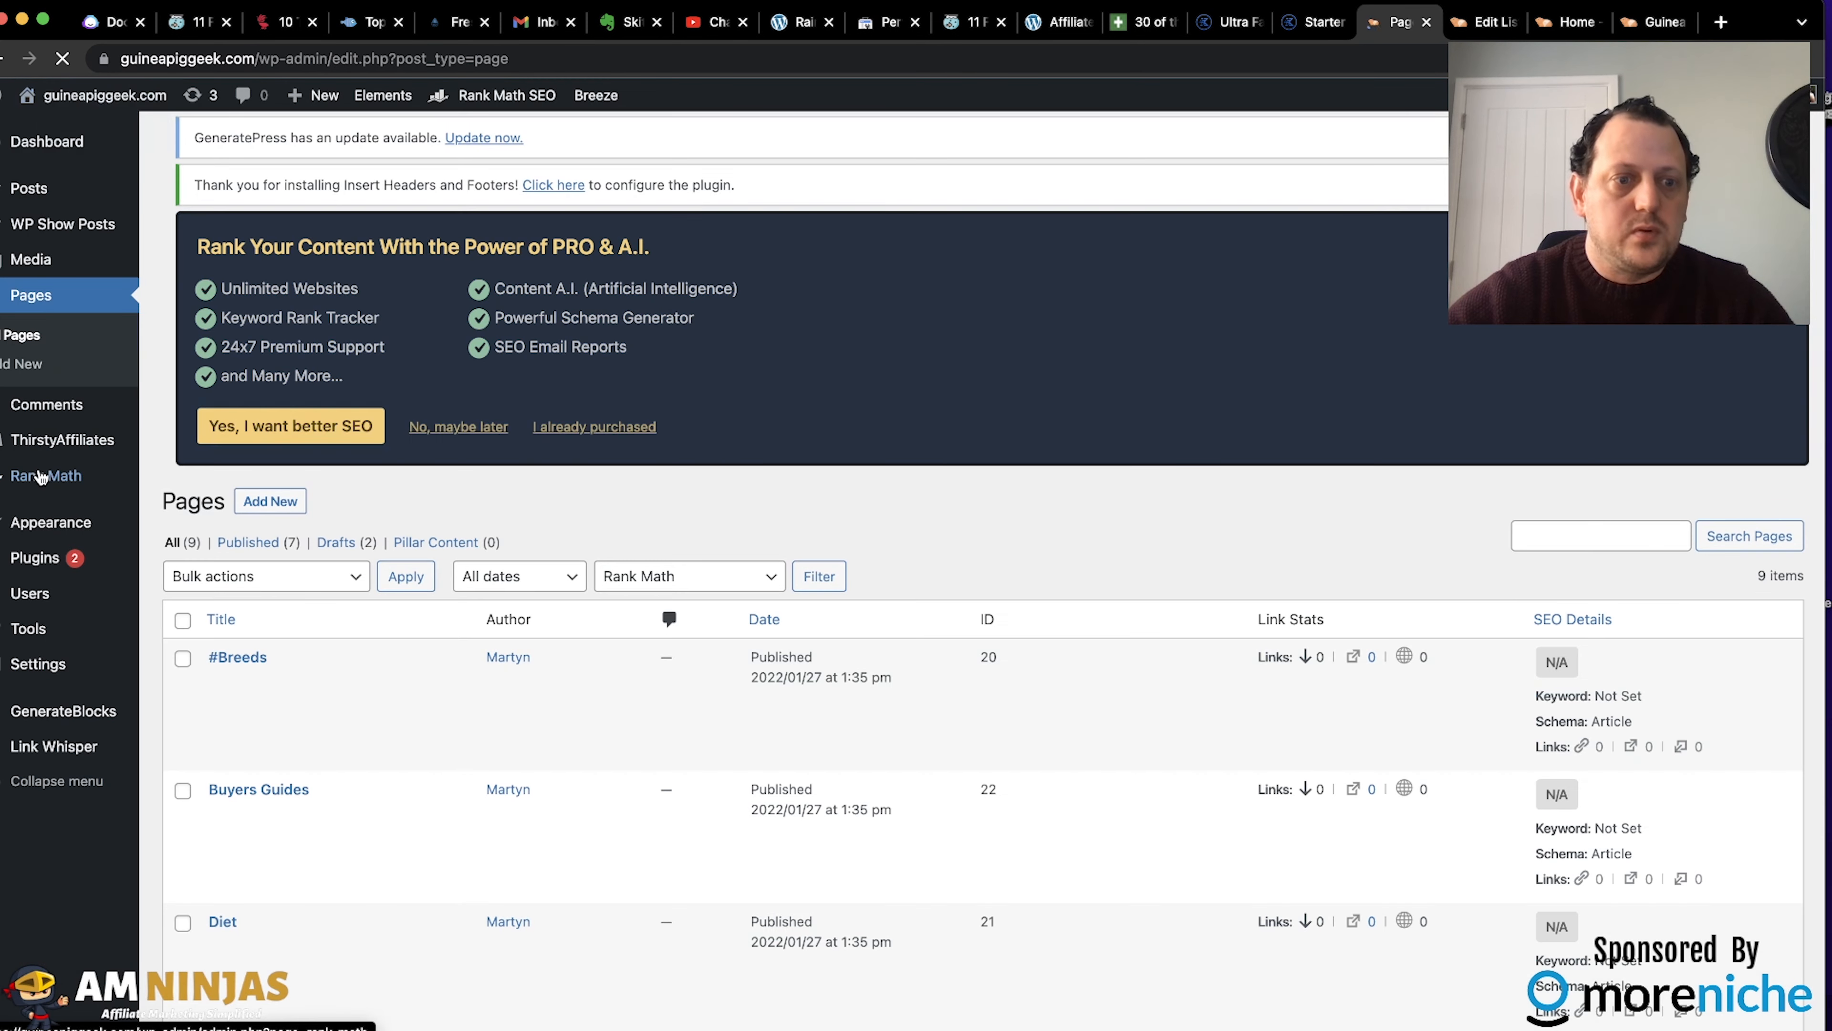
mouse_move(50, 676)
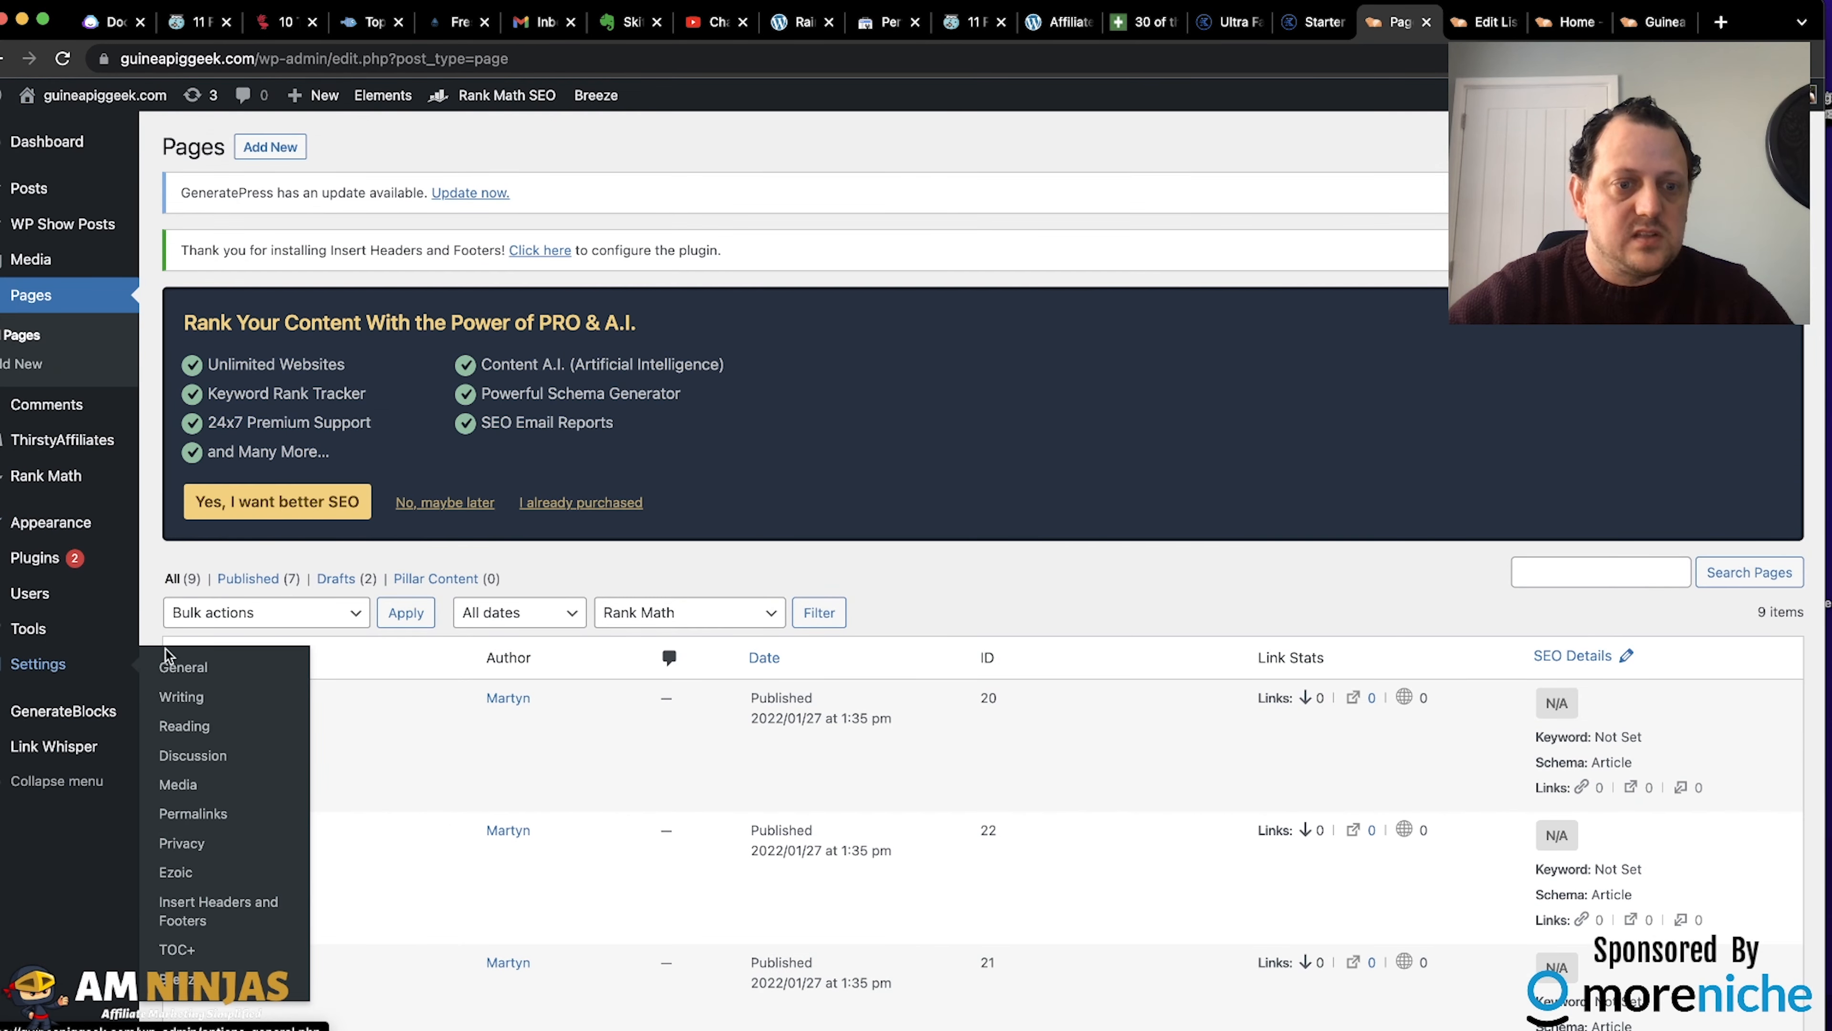
left_click(166, 725)
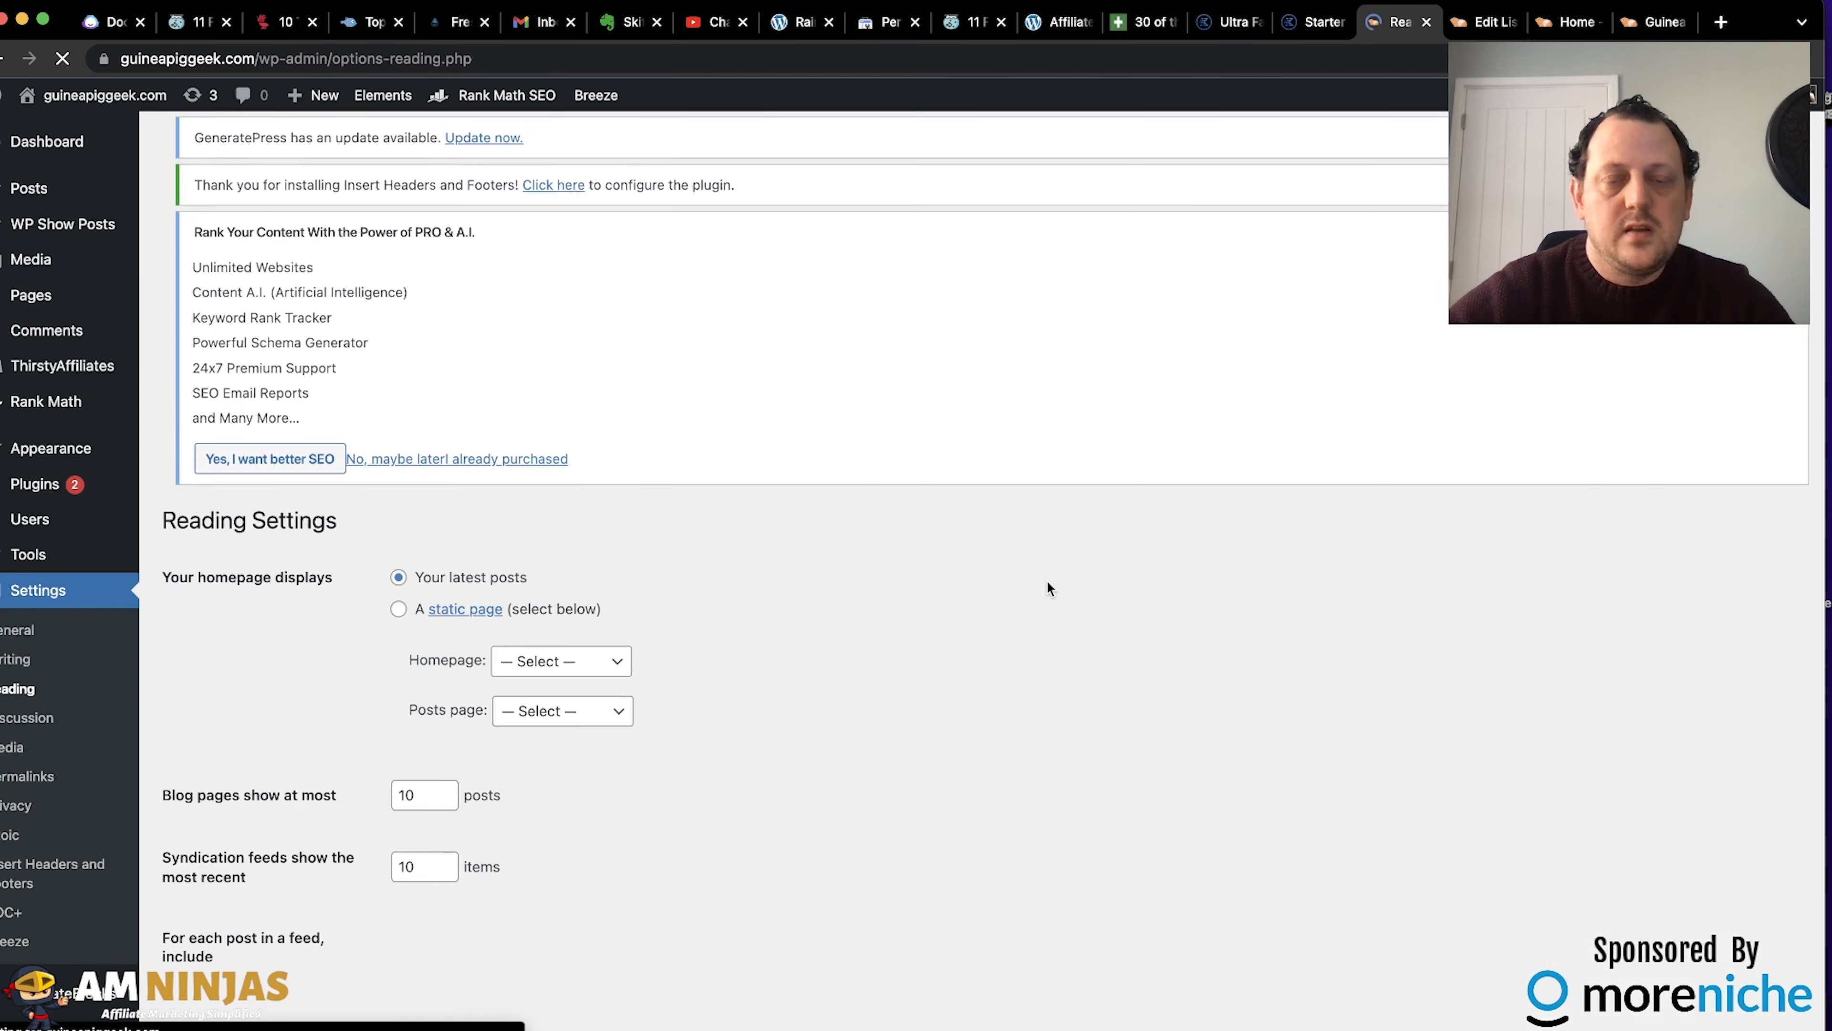
left_click(399, 620)
left_click(566, 674)
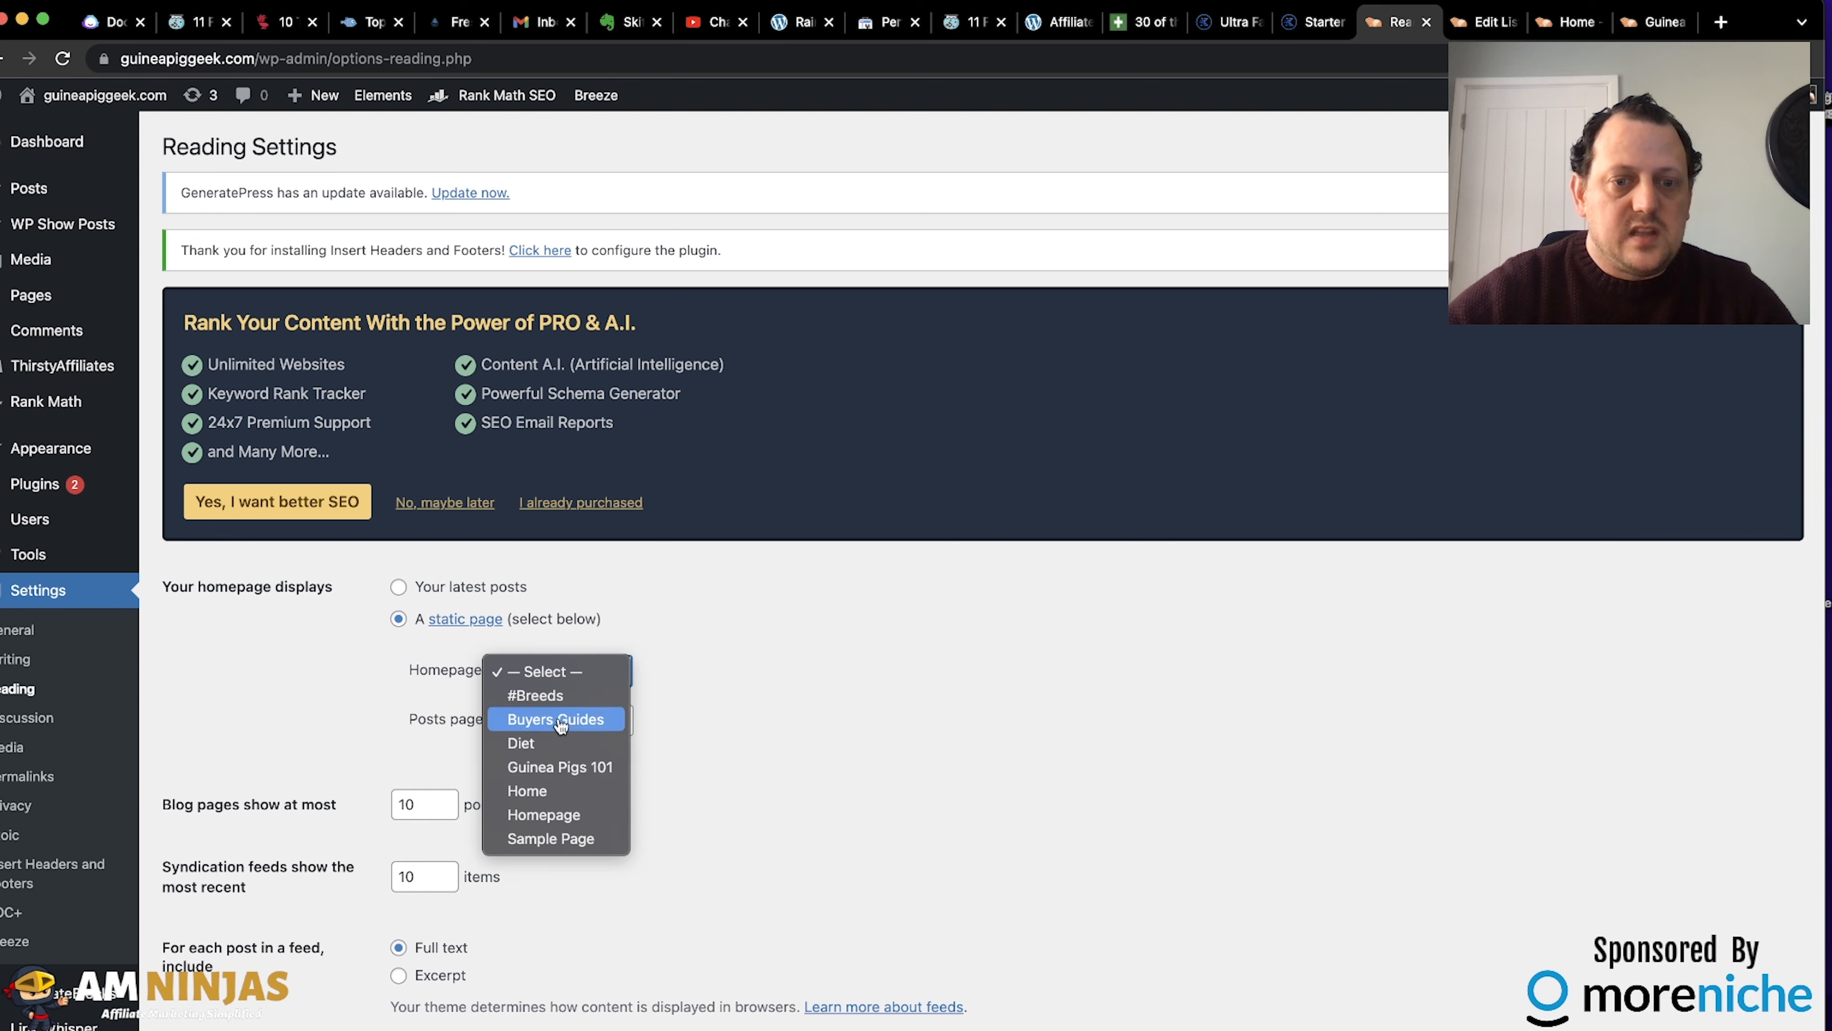
left_click(562, 787)
scroll(717, 769, "down", 5)
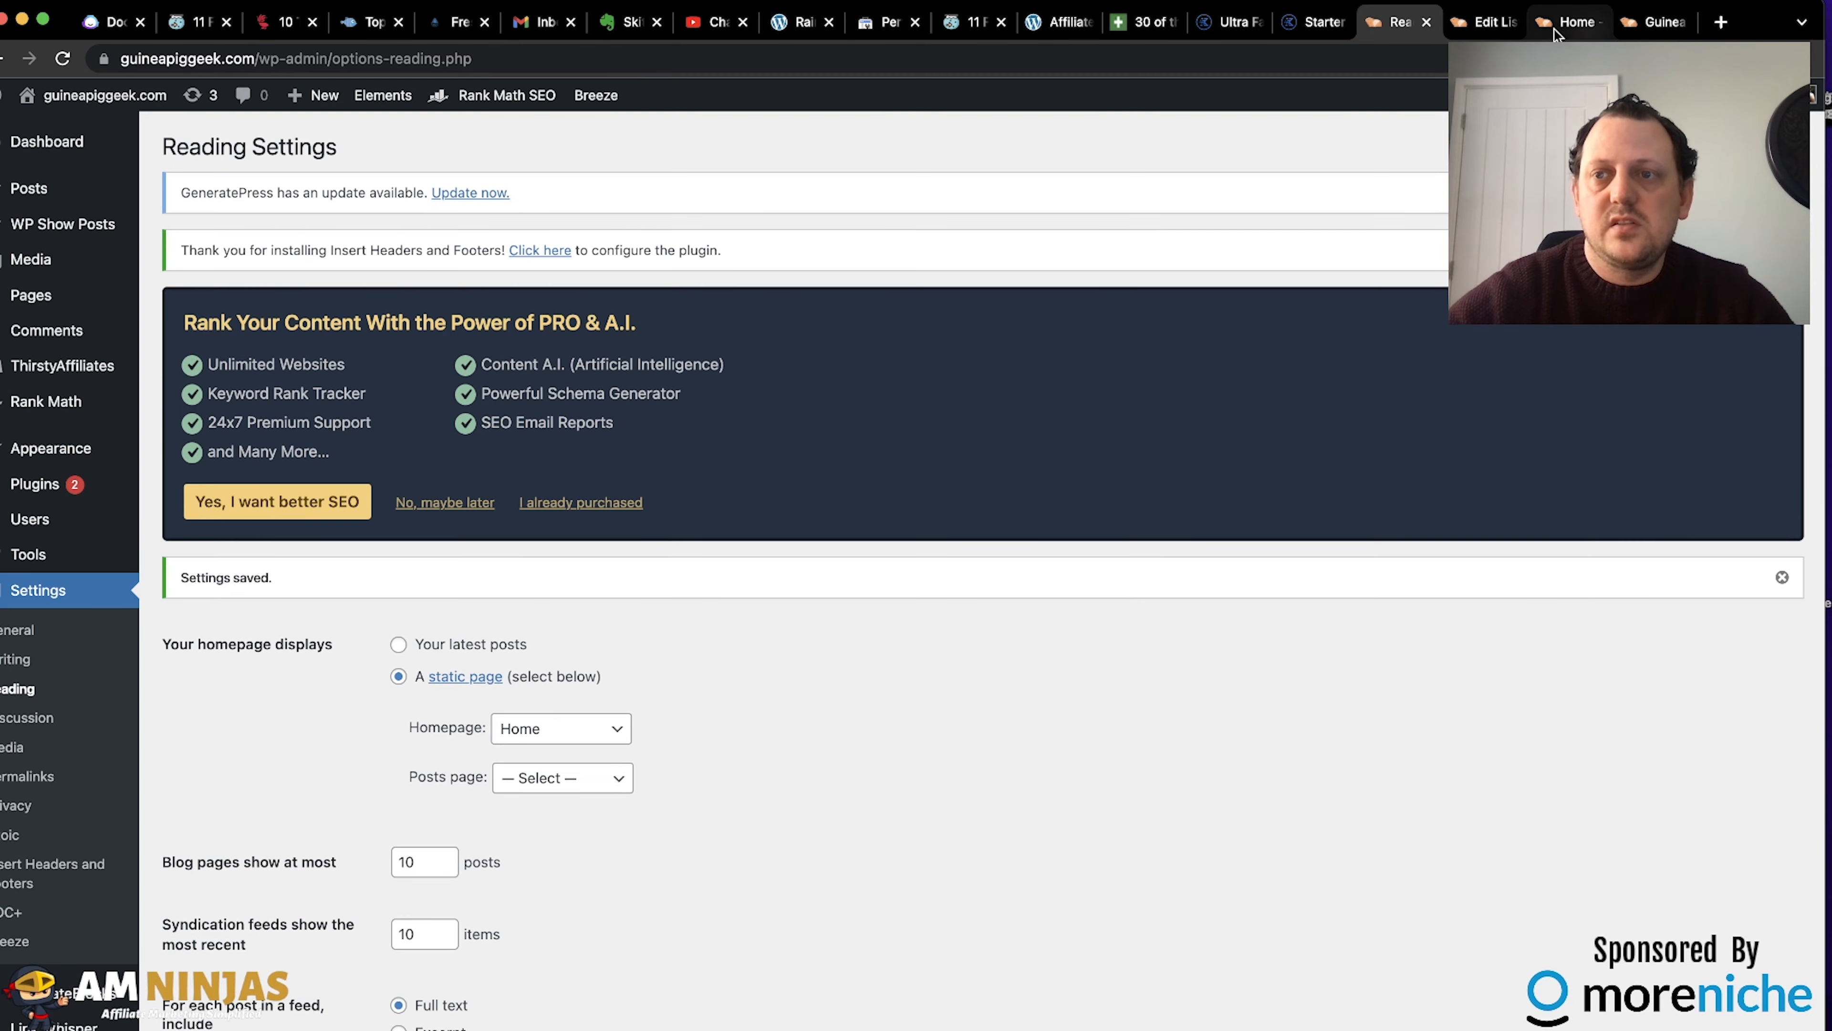
Reload guineapiggeek.com and check the live front page from the hero to the Guinea Pigs 101 section.
left_click(1552, 29)
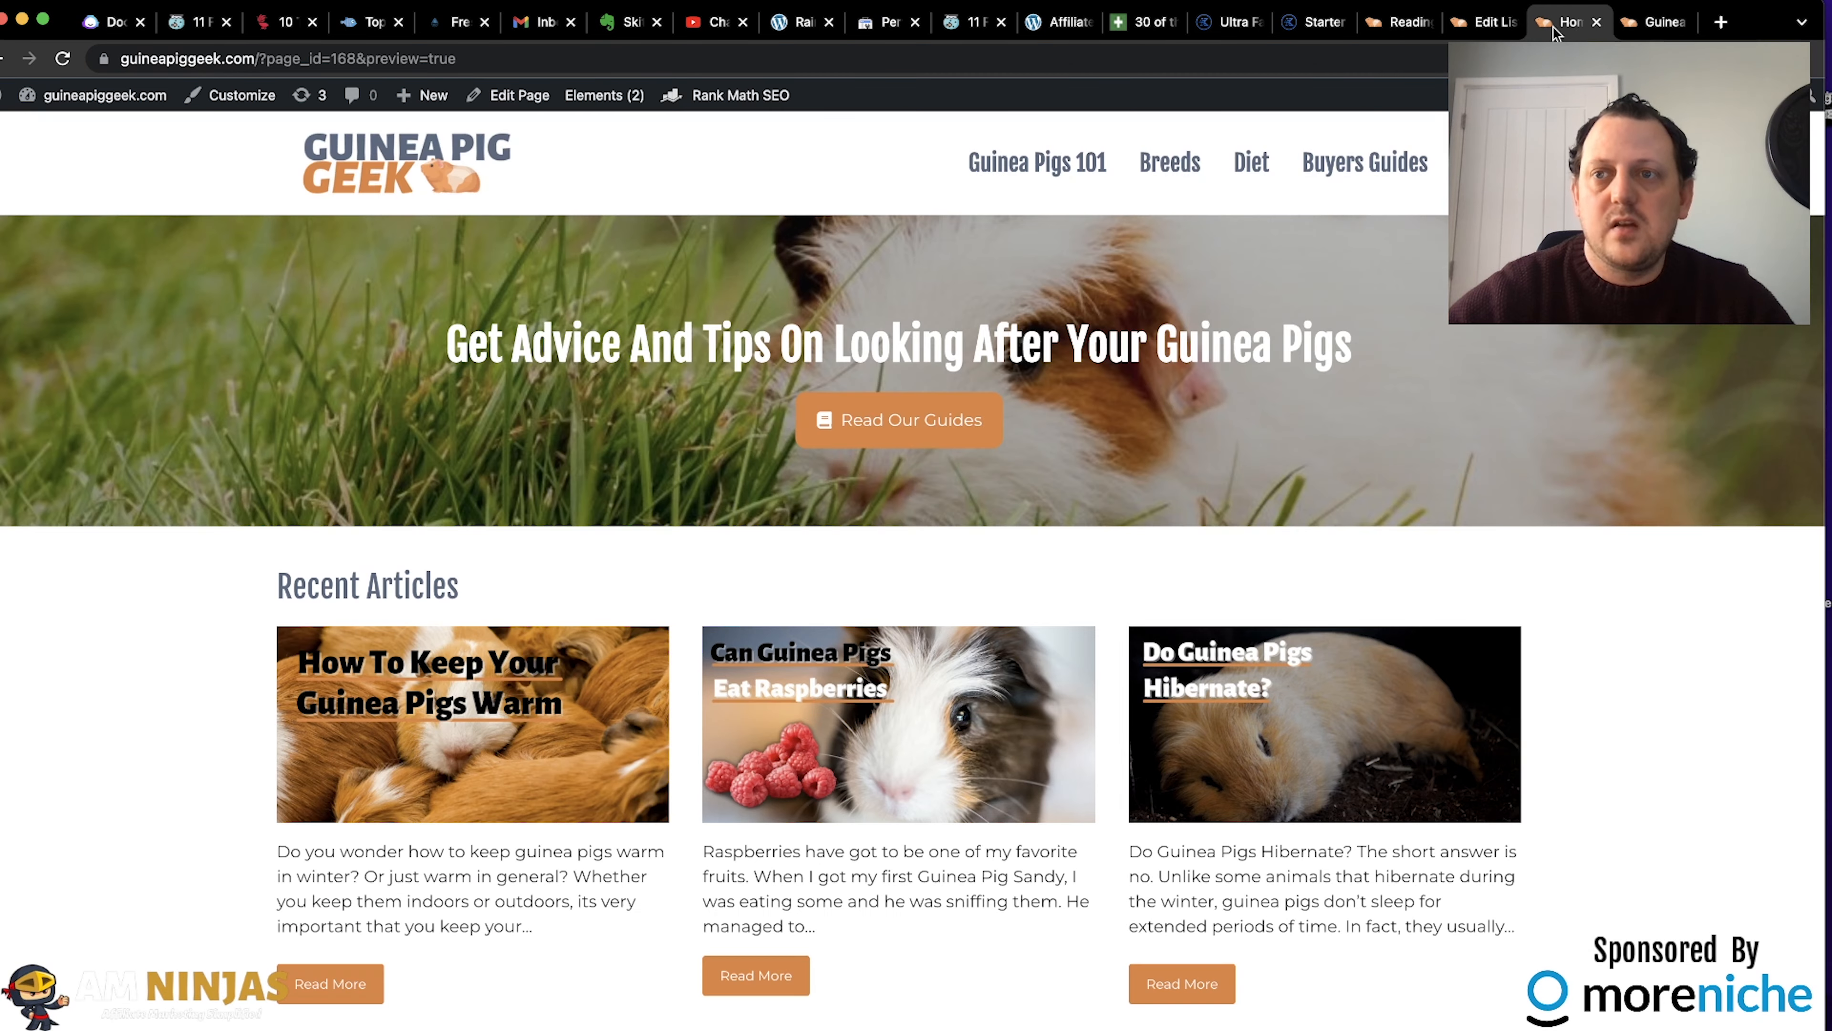
left_click(1635, 29)
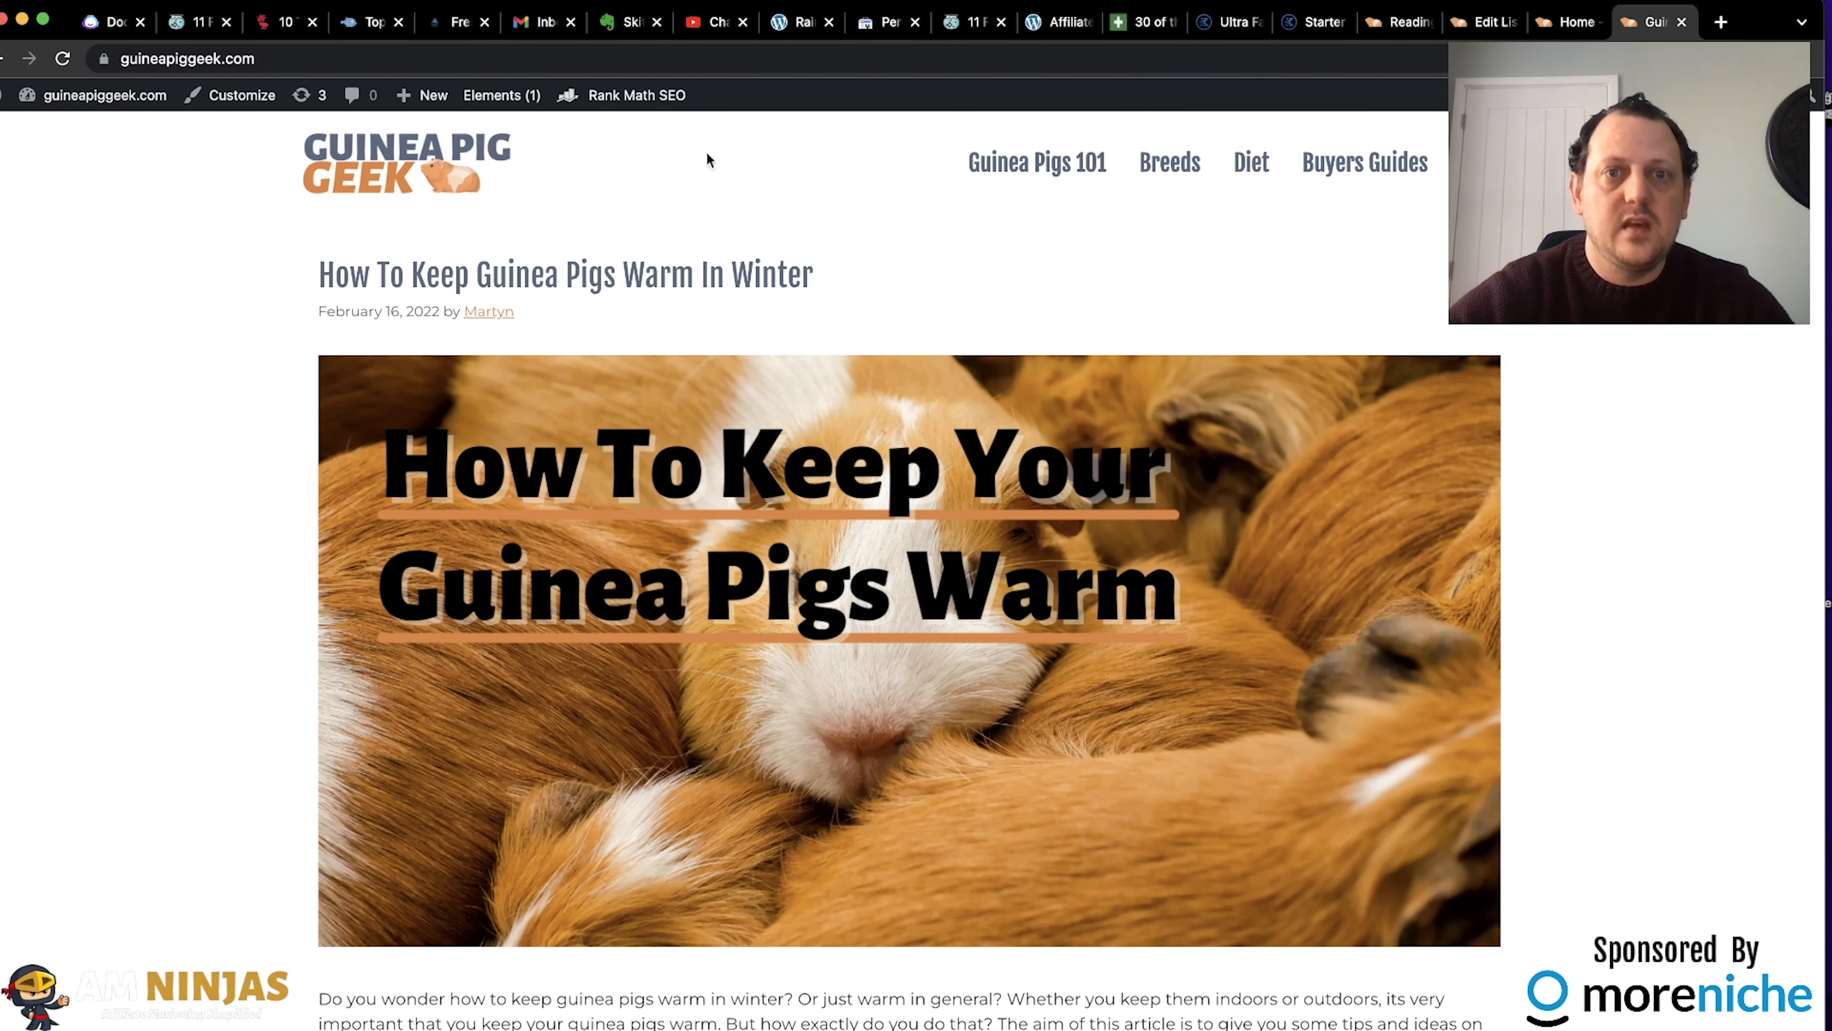
left_click(679, 57)
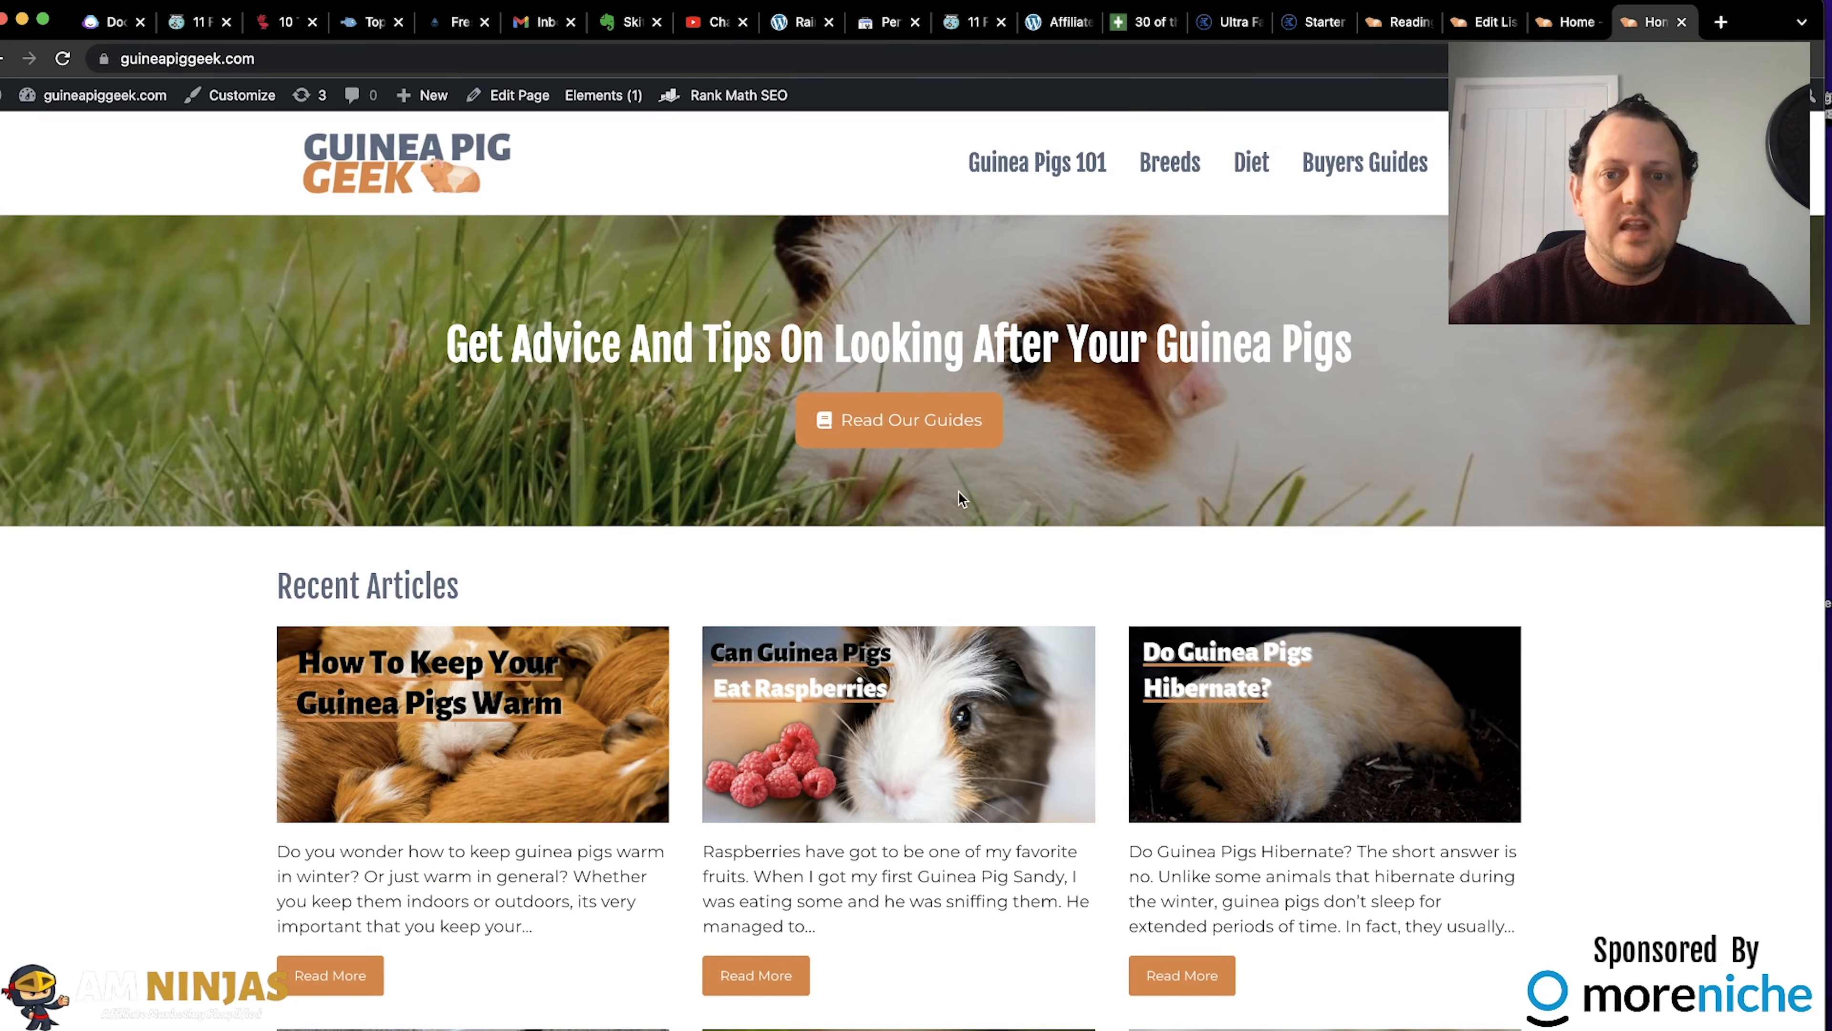
scroll(1242, 562, "down", 20)
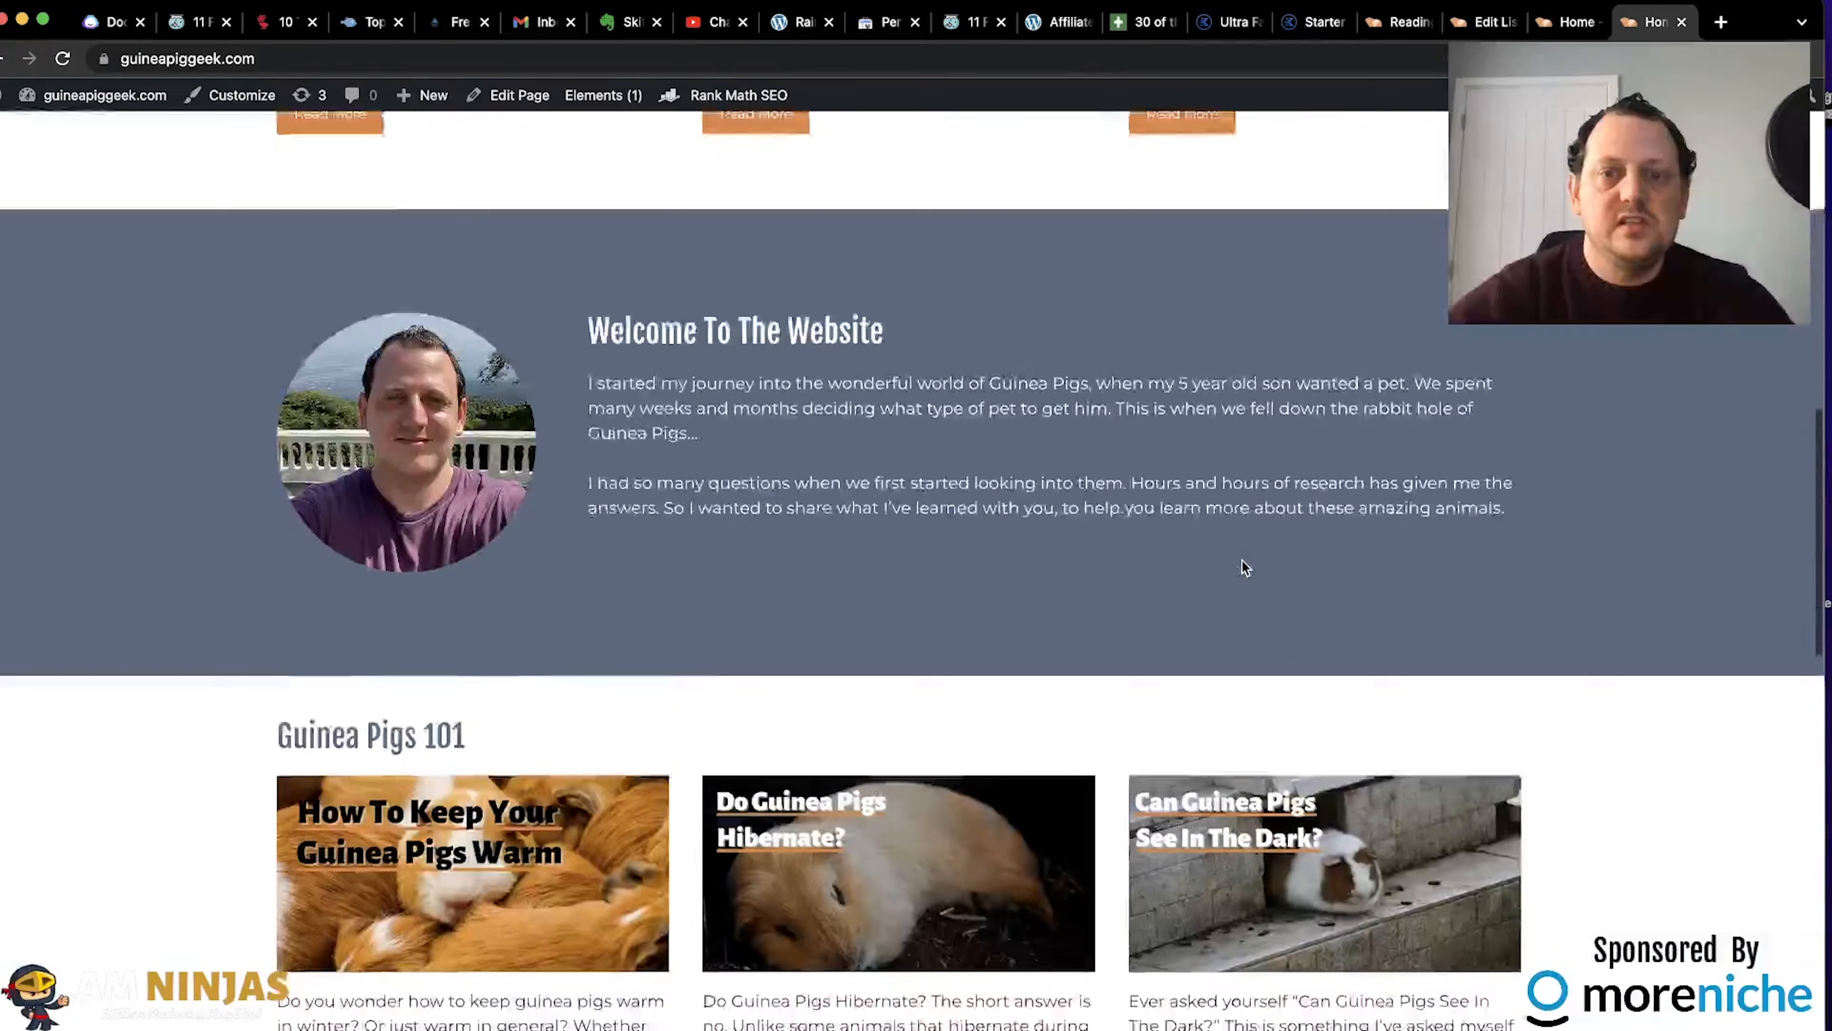
scroll(1242, 567, "up", 20)
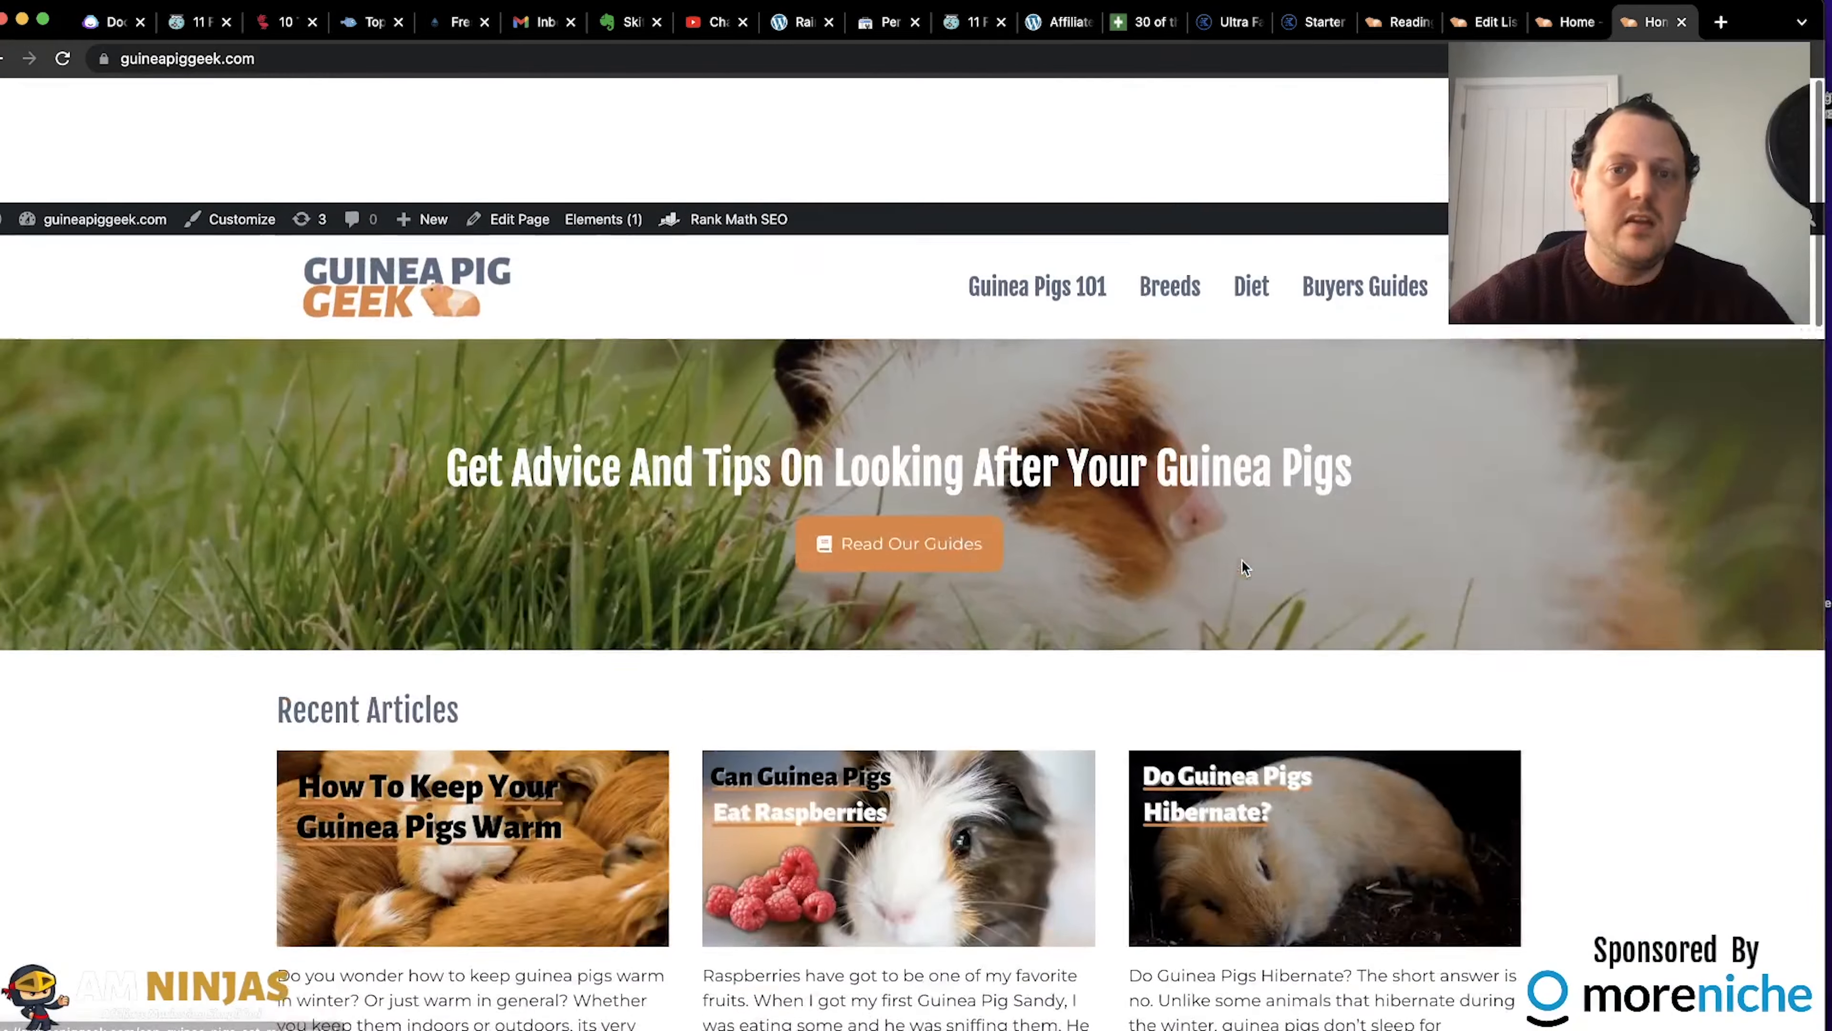